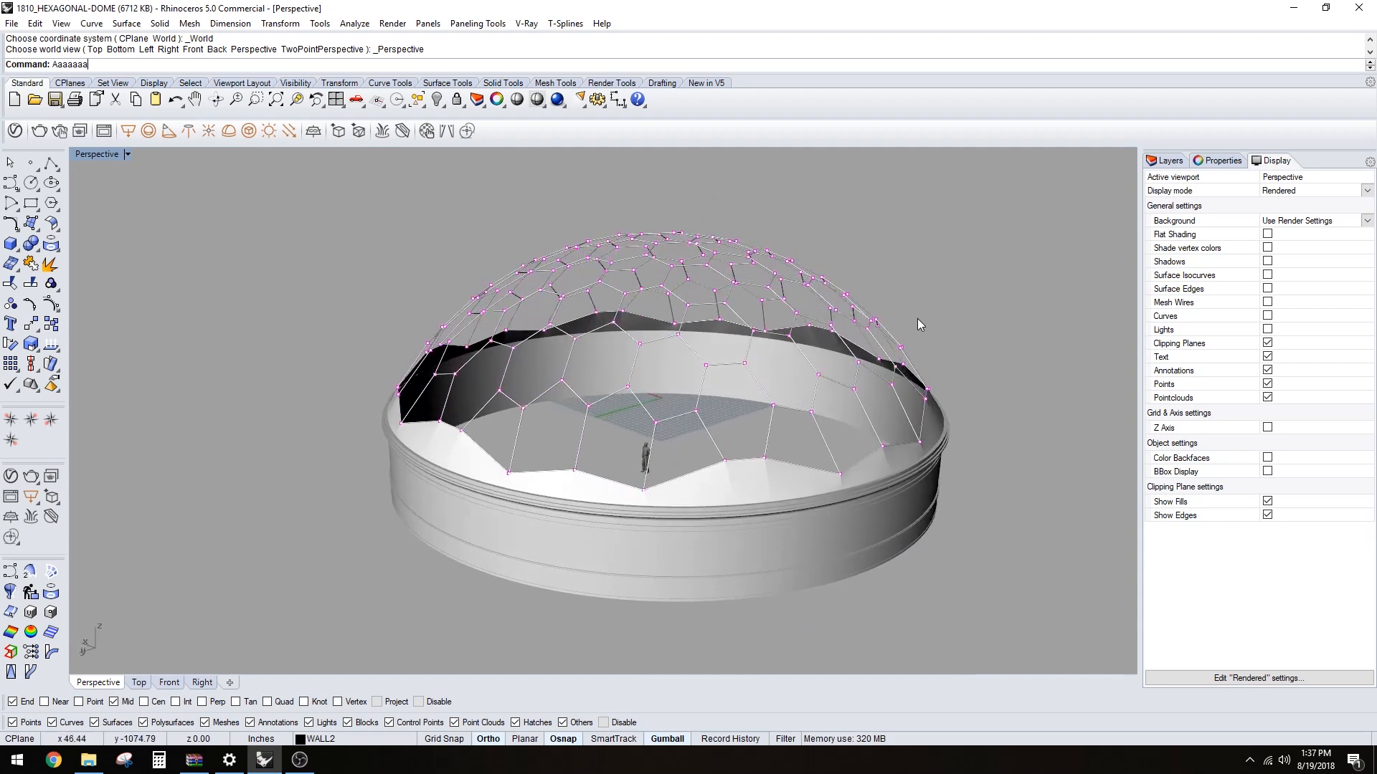
- Toggle the display of curves in the rendered view and inspect the finished hexagonal dome
{"action": "left_click", "coordinate": [1267, 316]}
{"action": "right_click_drag", "start_coordinate": [882, 301], "coordinate": [908, 272]}
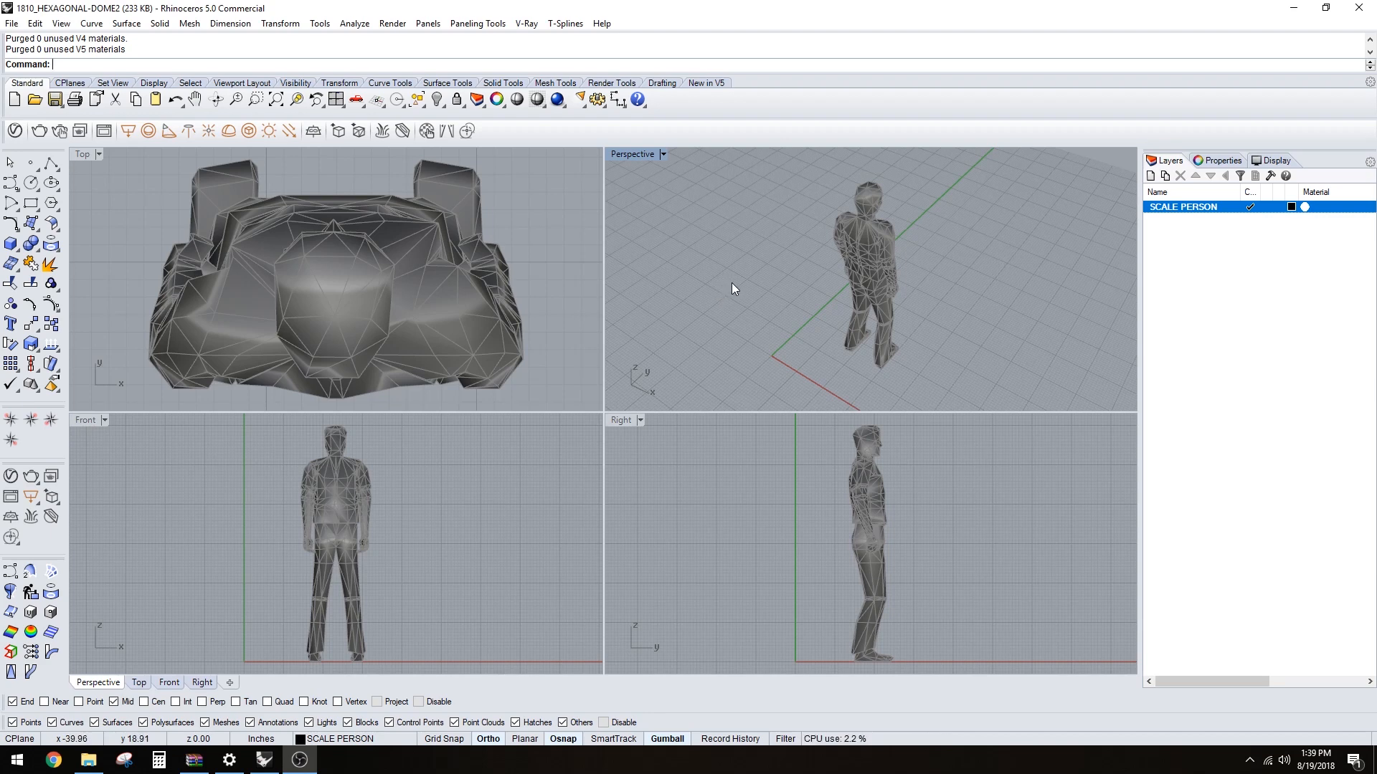
- Maximize the Perspective viewport and frame the scale person together with the whole construction grid
{"action": "right_click_drag", "start_coordinate": [893, 308], "coordinate": [908, 265]}
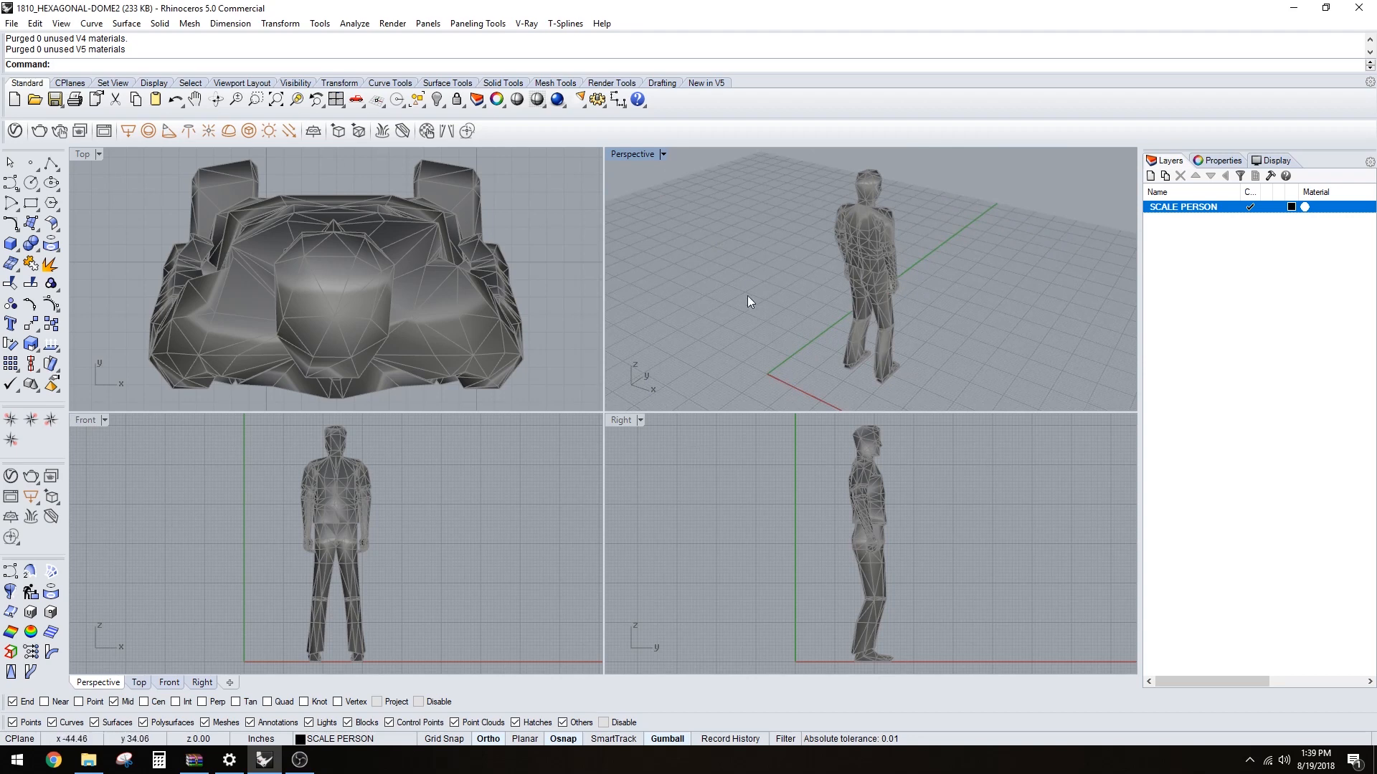
{"action": "double_click", "coordinate": [632, 155]}
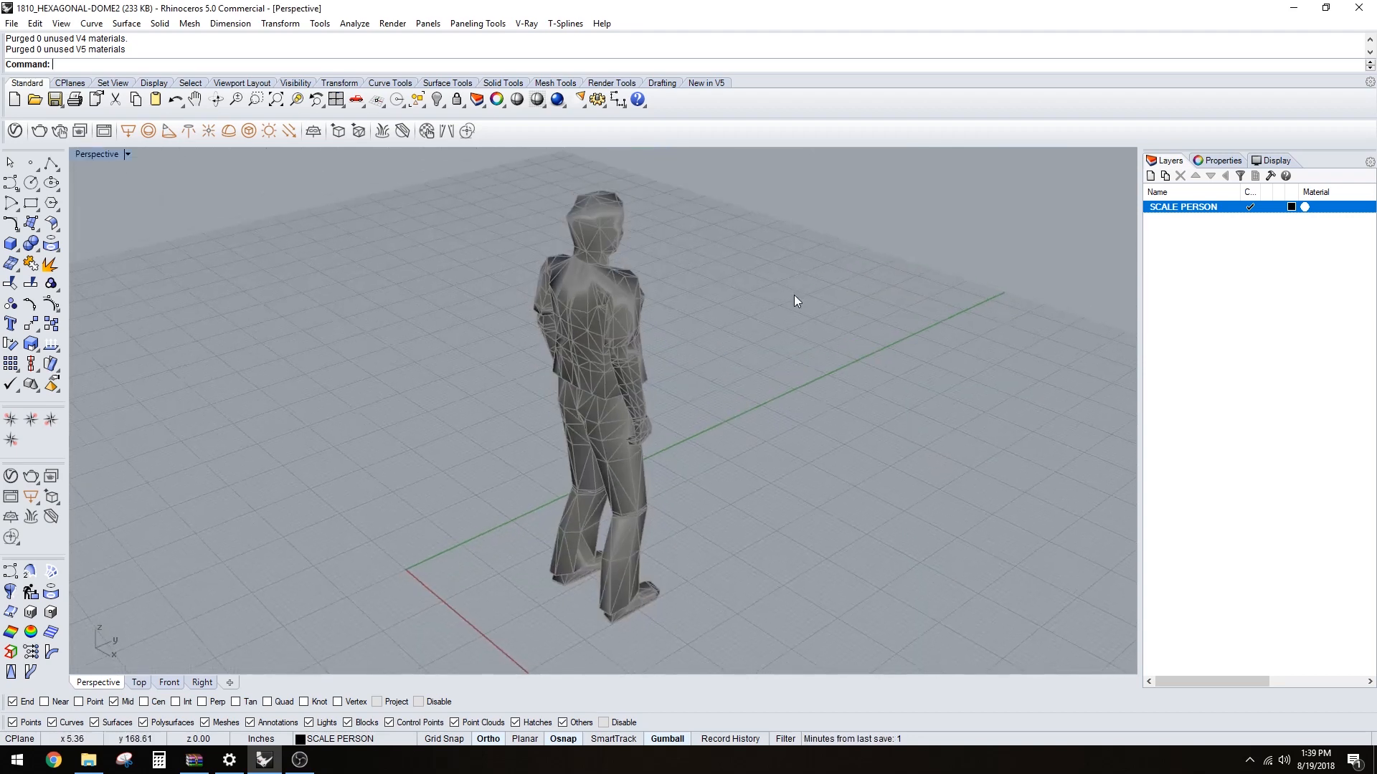
{"action": "scroll", "coordinate": [794, 295], "scroll_direction": "down", "scroll_amount": 3}
{"action": "scroll", "coordinate": [913, 261], "scroll_direction": "down", "scroll_amount": 5}
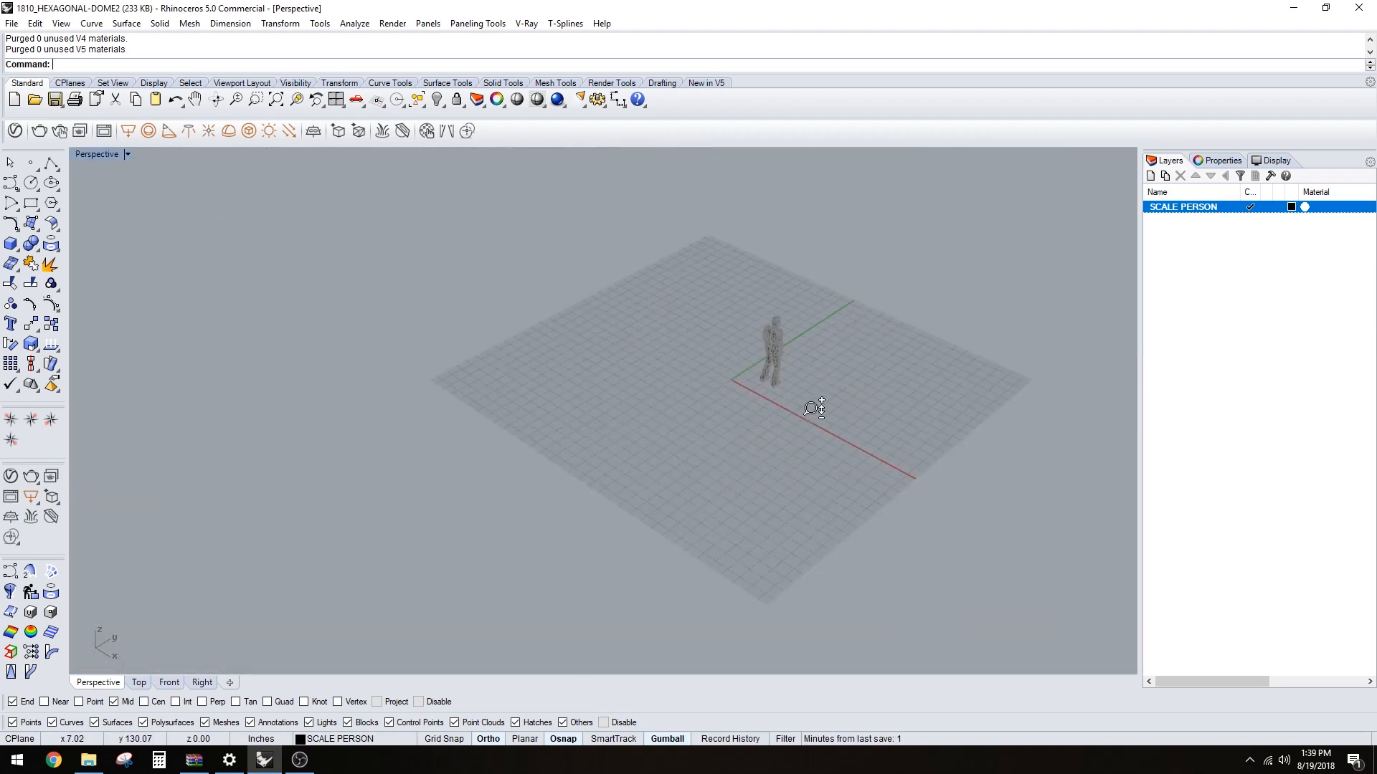
{"action": "scroll", "coordinate": [819, 374], "scroll_direction": "up", "scroll_amount": 2}
- Create a new layer named GEOMETRY and make it the current layer
{"action": "left_click", "coordinate": [1166, 176]}
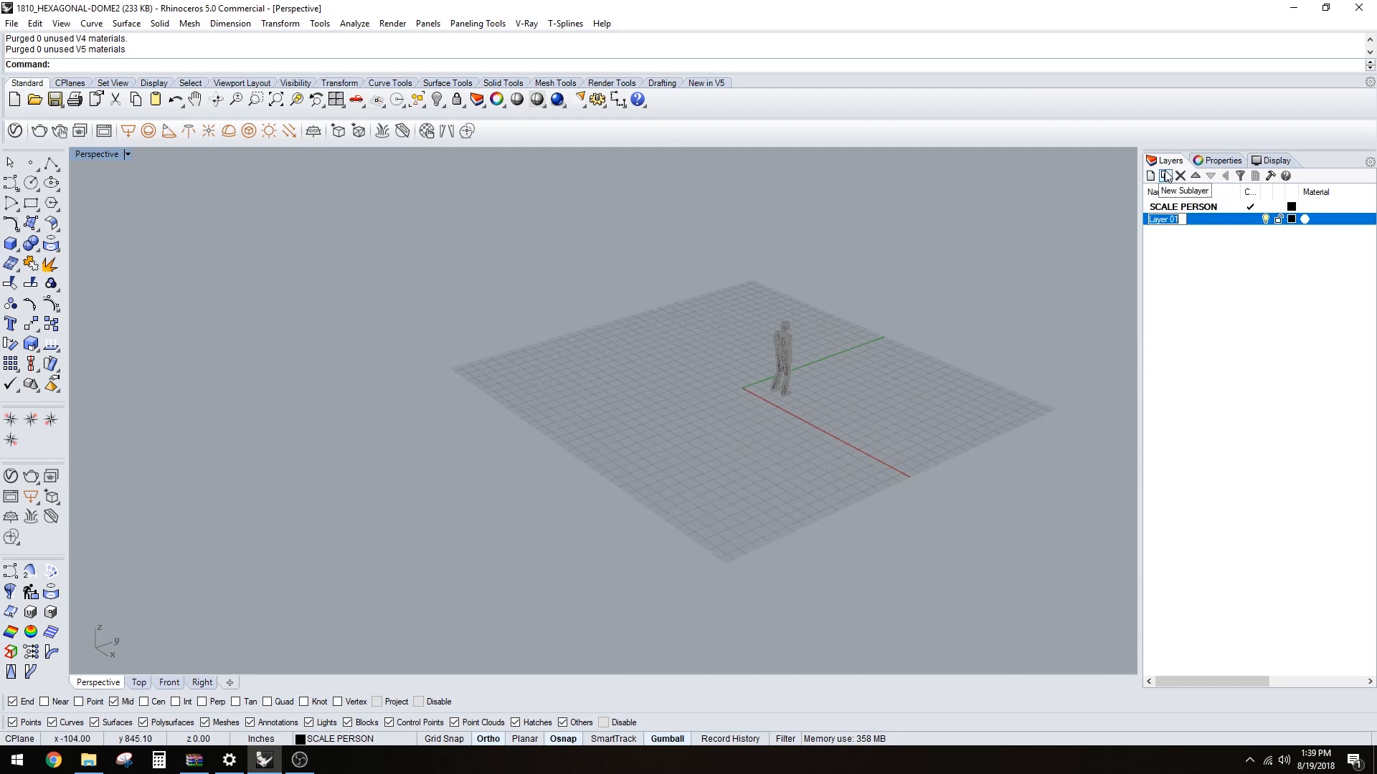
{"action": "type", "text": "cr"}
{"action": "key", "text": "BackSpace"}
{"action": "key", "text": "BackSpace"}
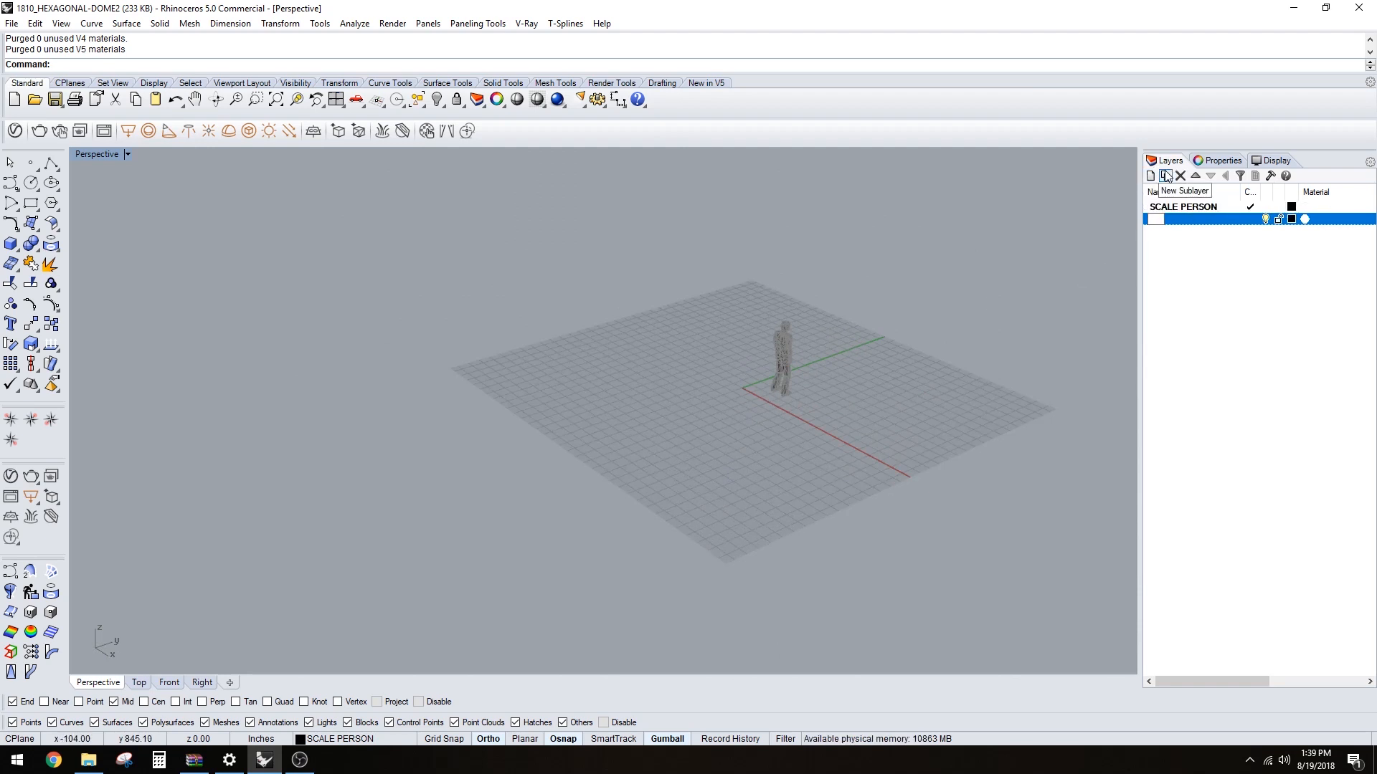
{"action": "type", "text": "GEOM"}
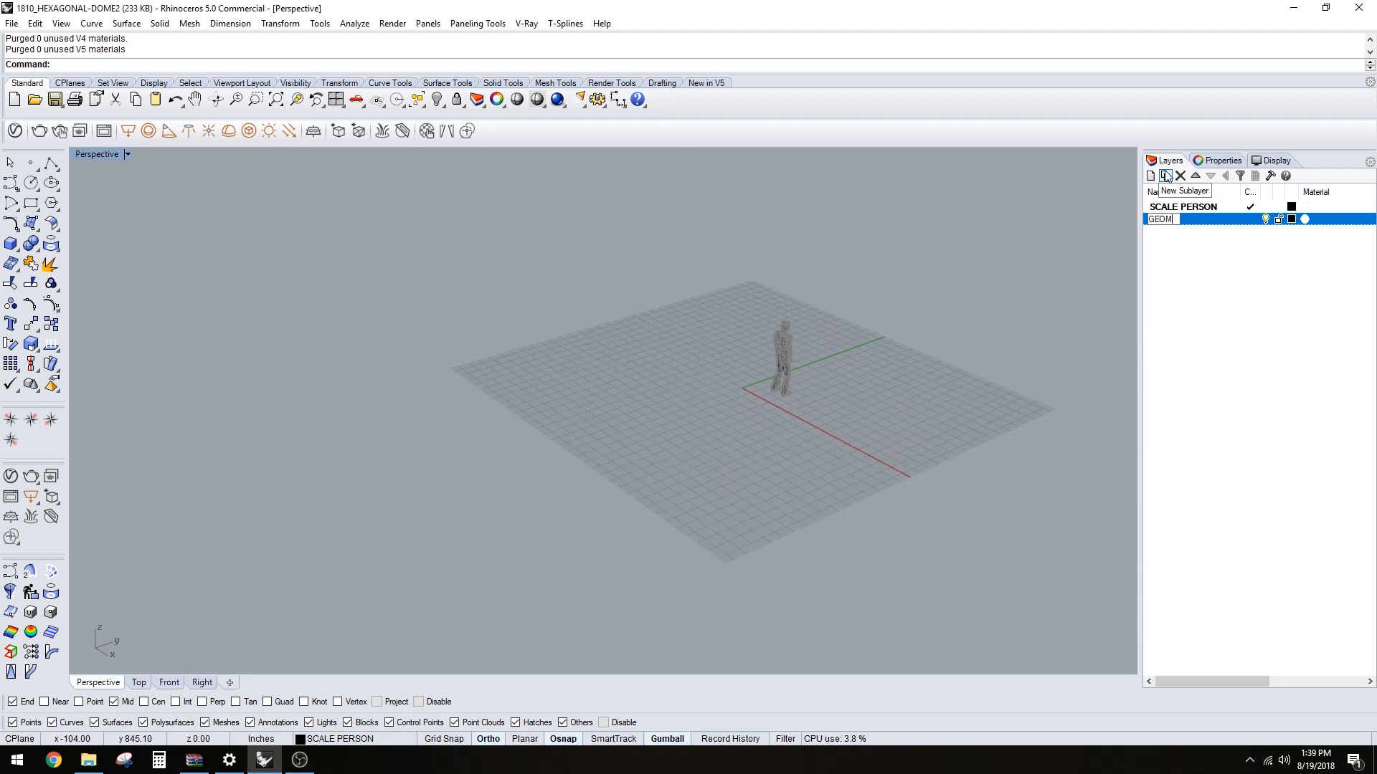
{"action": "type", "text": "ETRY"}
{"action": "key", "text": "Return"}
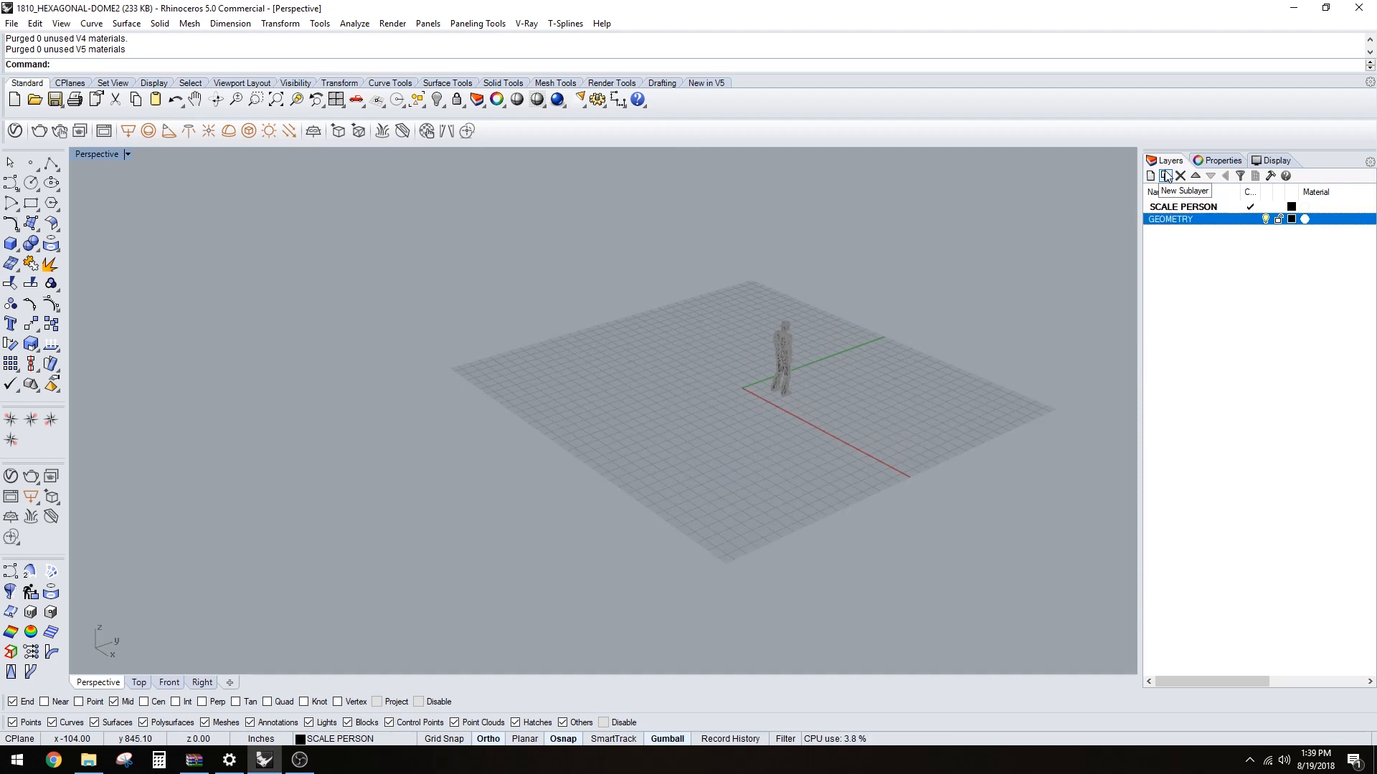
{"action": "left_click", "coordinate": [1254, 220]}
- Rename the GEOMETRY layer to GEOMETRY1 and set its layer colour to Red
{"action": "left_click", "coordinate": [1208, 220]}
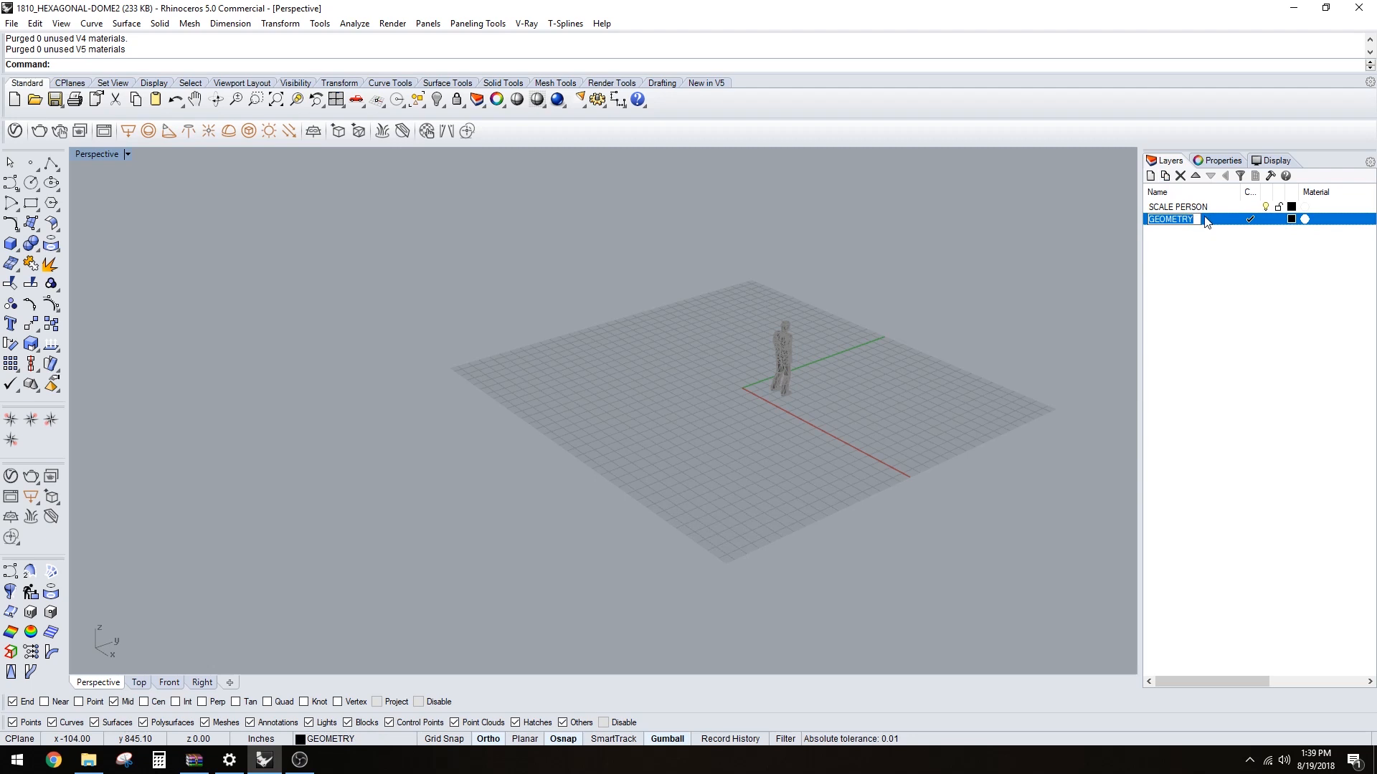
{"action": "left_click", "coordinate": [1202, 224]}
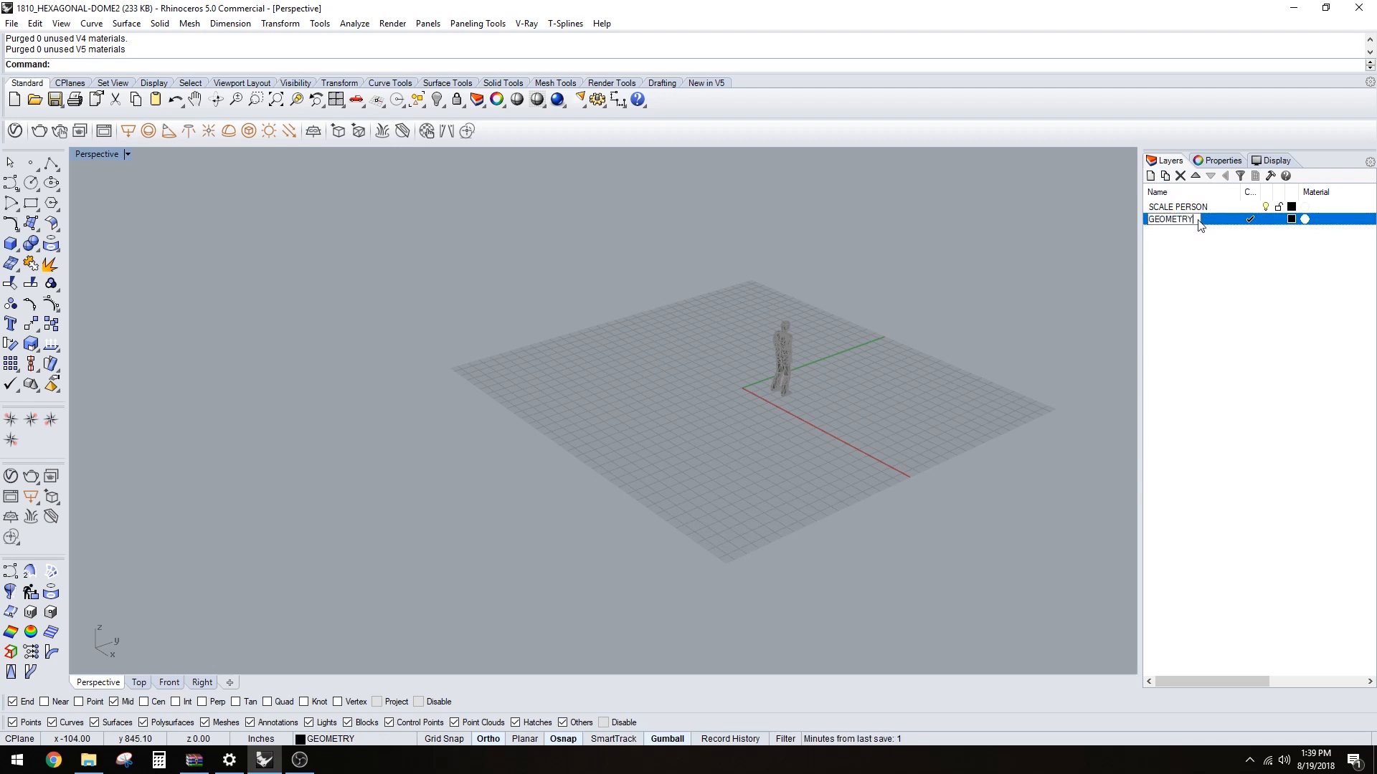
{"action": "left_click", "coordinate": [1292, 220]}
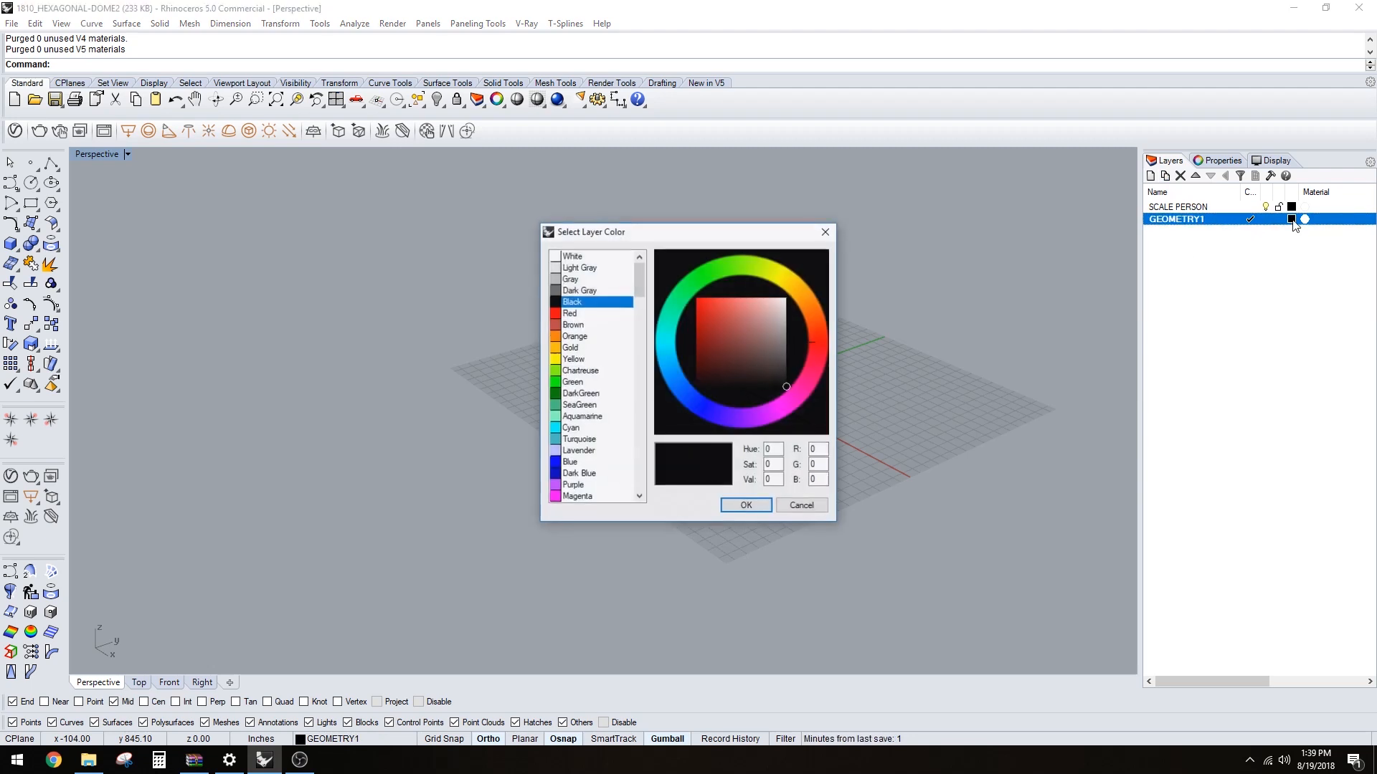
{"action": "left_click", "coordinate": [577, 313]}
{"action": "left_click", "coordinate": [746, 506]}
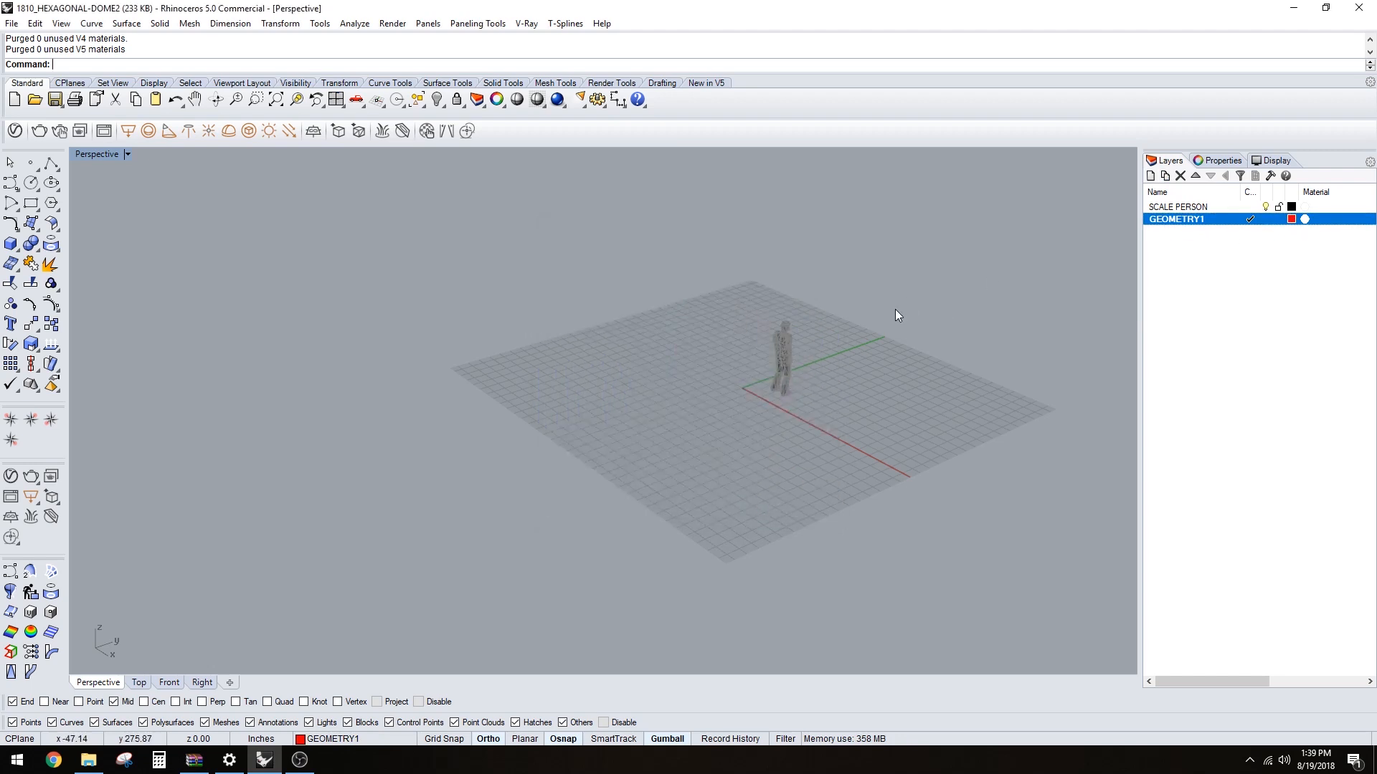
- Draw a circle centred at the origin 0,0,0 with a radius of 400 inches
{"action": "right_click_drag", "start_coordinate": [841, 380], "coordinate": [789, 391]}
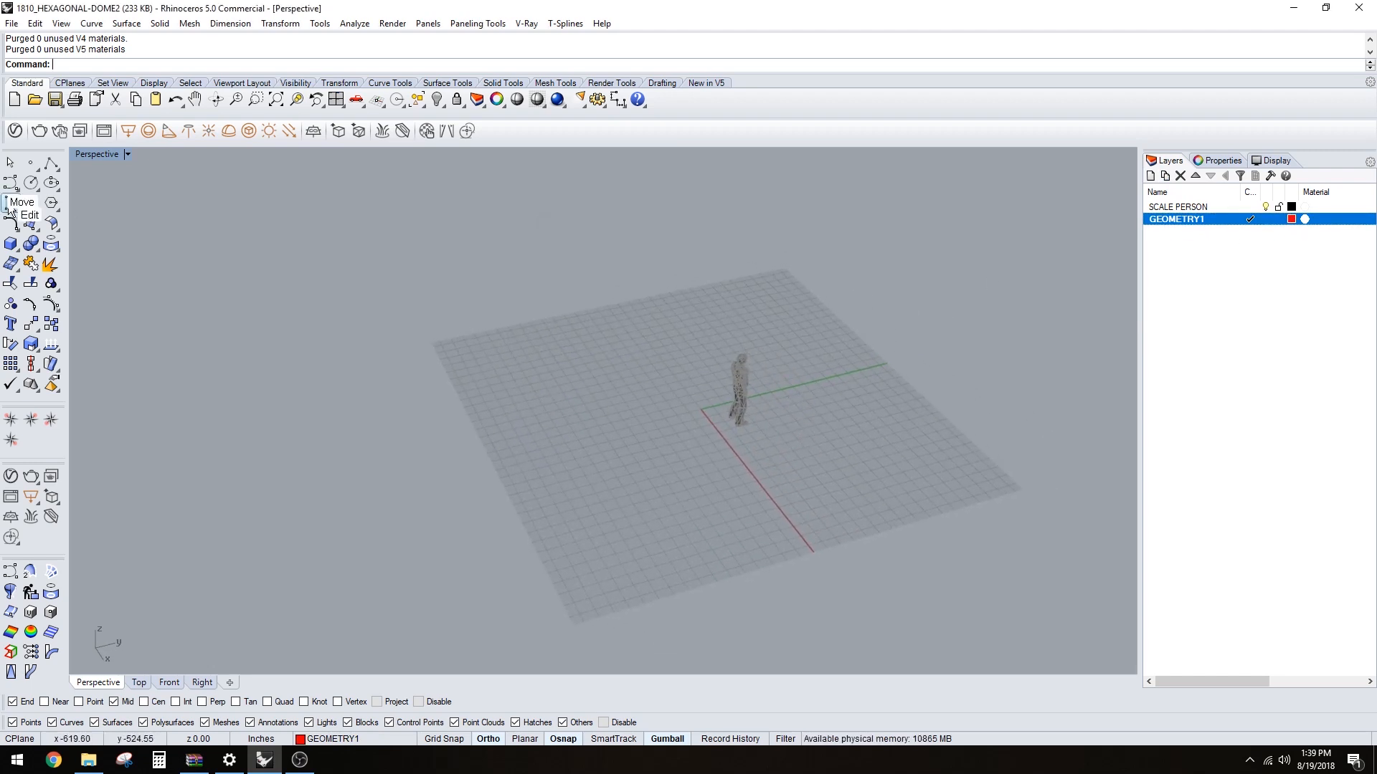
{"action": "left_click", "coordinate": [33, 186]}
{"action": "right_click_drag", "start_coordinate": [673, 399], "coordinate": [609, 388], "text": "shift"}
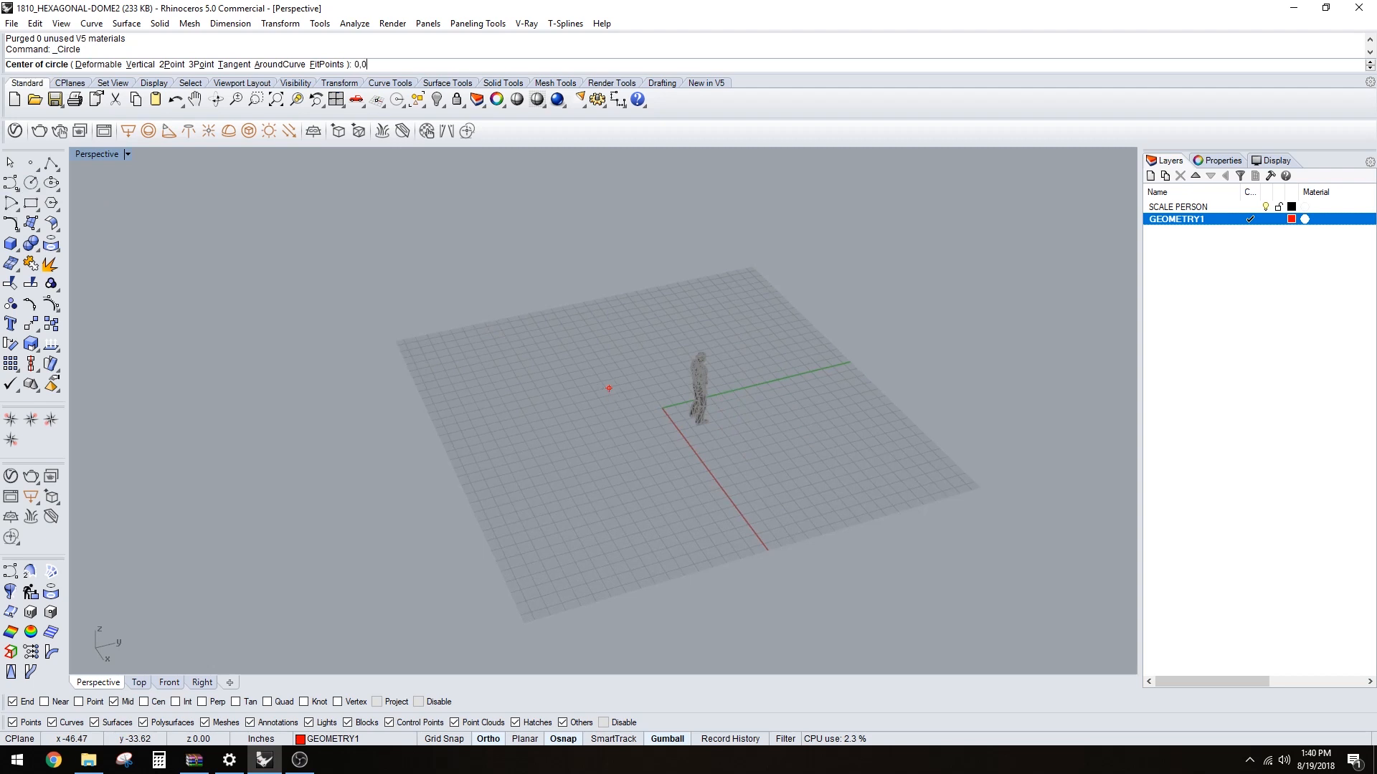
{"action": "type", "text": "0,0,0"}
{"action": "key", "text": "Return"}
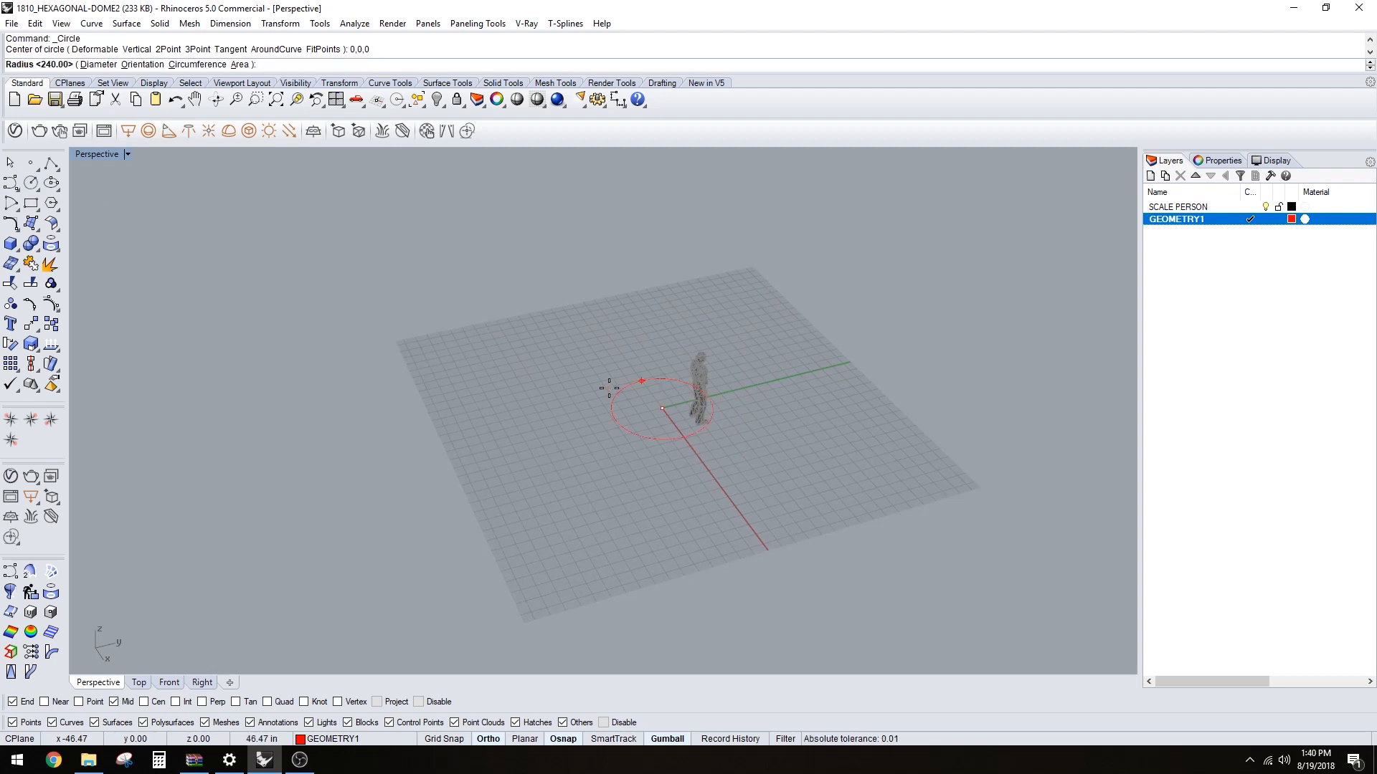
{"action": "scroll", "coordinate": [609, 388], "scroll_direction": "down", "scroll_amount": 5}
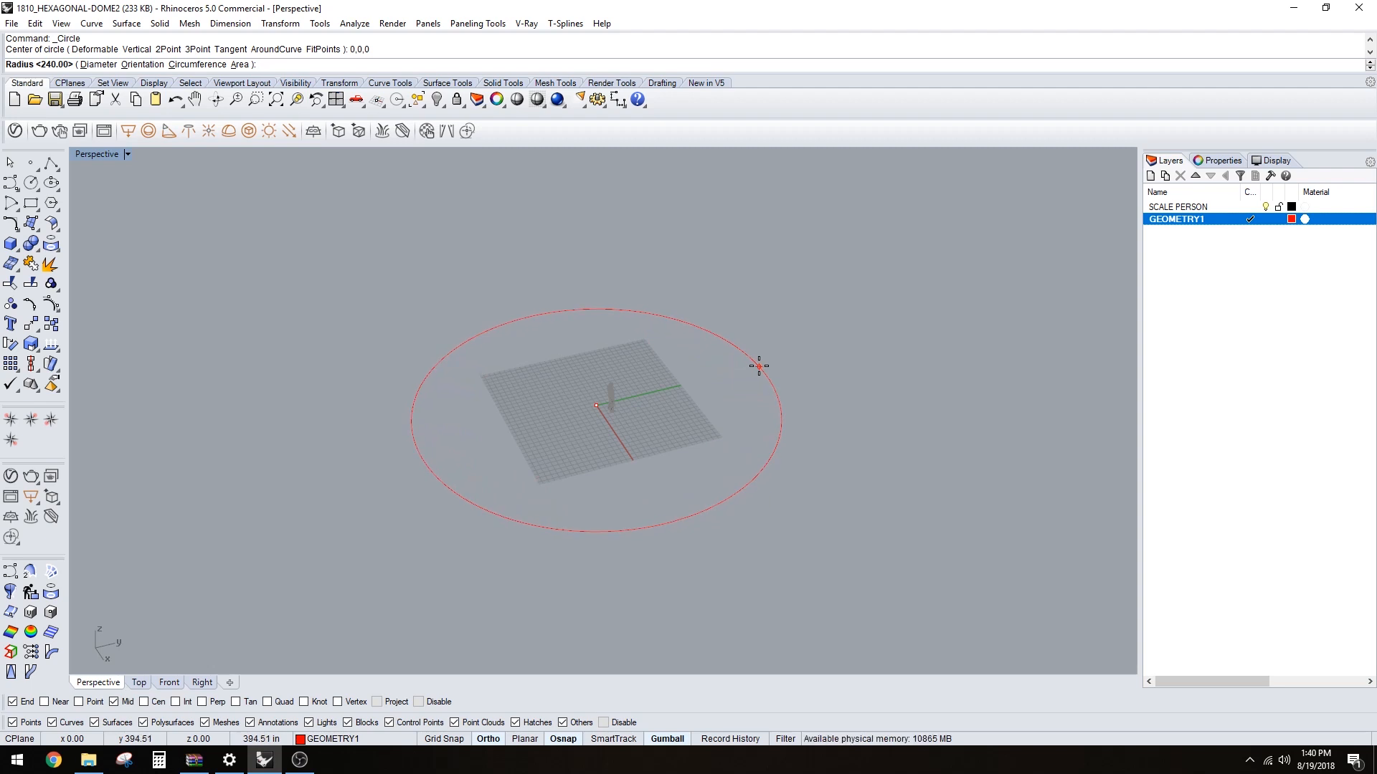
{"action": "key", "text": "Return"}
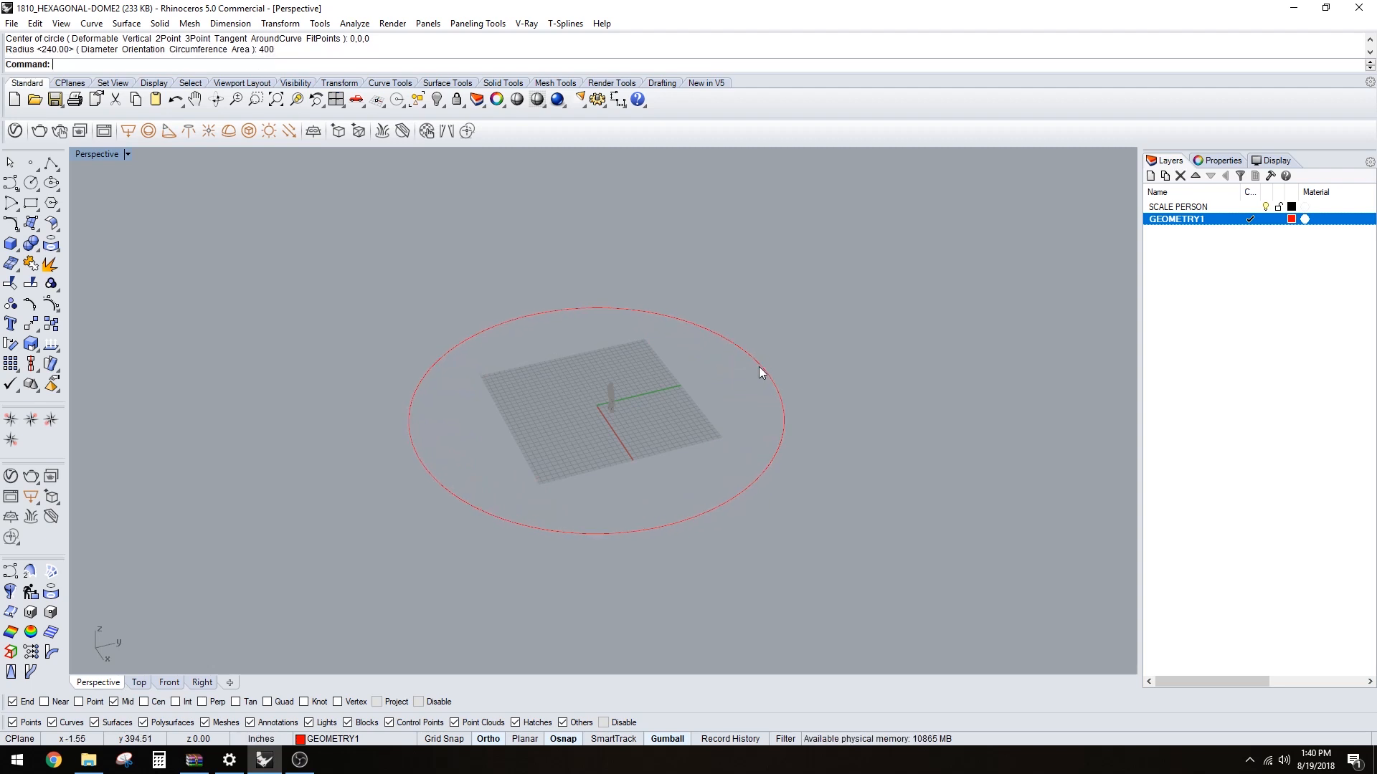
{"action": "right_click_drag", "start_coordinate": [729, 433], "coordinate": [734, 384]}
{"action": "left_click", "coordinate": [743, 365]}
{"action": "left_click", "coordinate": [695, 378]}
{"action": "scroll", "coordinate": [696, 378], "scroll_direction": "up", "scroll_amount": 2}
{"action": "left_click", "coordinate": [51, 163]}
{"action": "key", "text": "Escape"}
- Duplicate the base circle straight up along the Z axis, about 160 inches above the original
{"action": "left_click", "coordinate": [765, 357]}
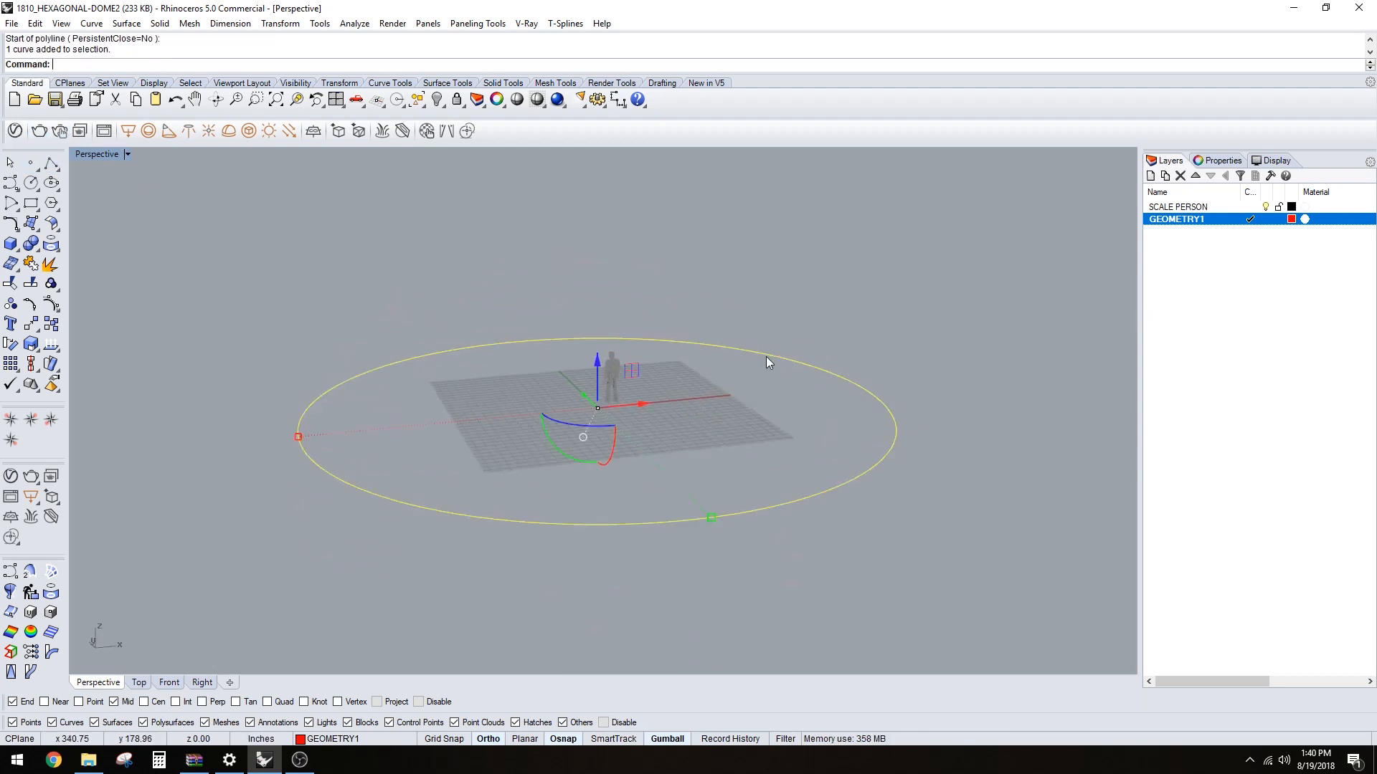
{"action": "left_click", "coordinate": [596, 373]}
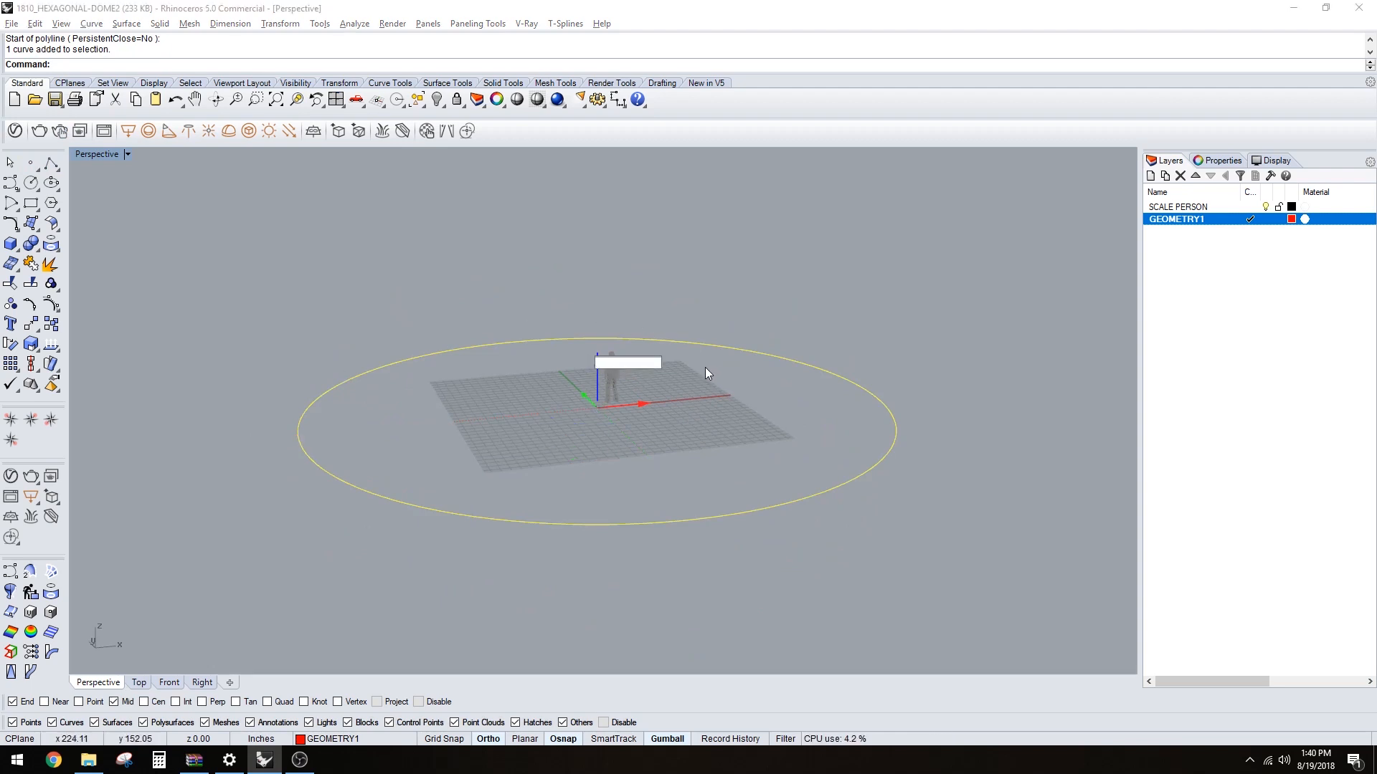
{"action": "key", "text": "Escape"}
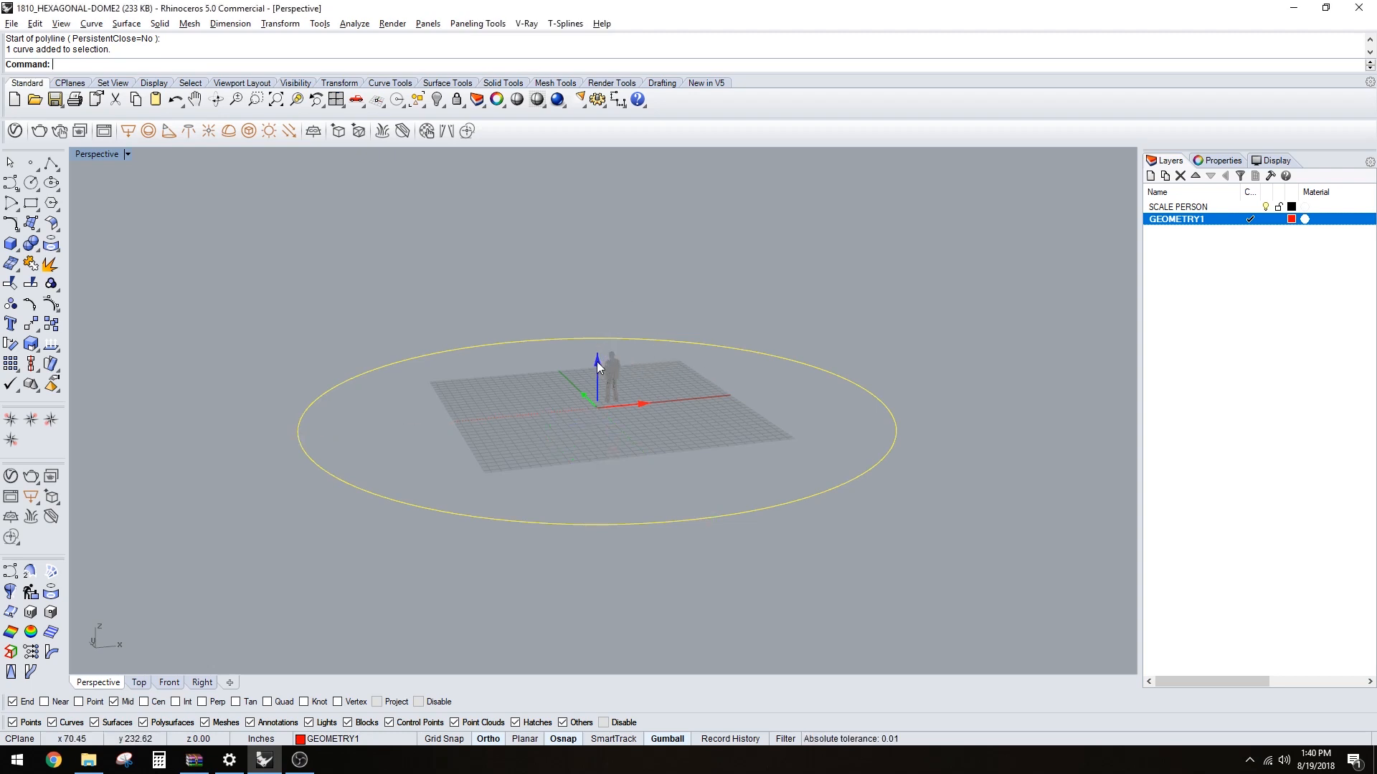
{"action": "left_click_drag", "start_coordinate": [610, 365], "coordinate": [601, 243]}
{"action": "right_click_drag", "start_coordinate": [664, 412], "coordinate": [656, 366]}
{"action": "left_click", "coordinate": [695, 300]}
- Enable center and quadrant snaps and draw a line from the base circle's centre to its quadrant on the X axis
{"action": "right_click_drag", "start_coordinate": [699, 307], "coordinate": [711, 337]}
{"action": "left_click", "coordinate": [51, 162]}
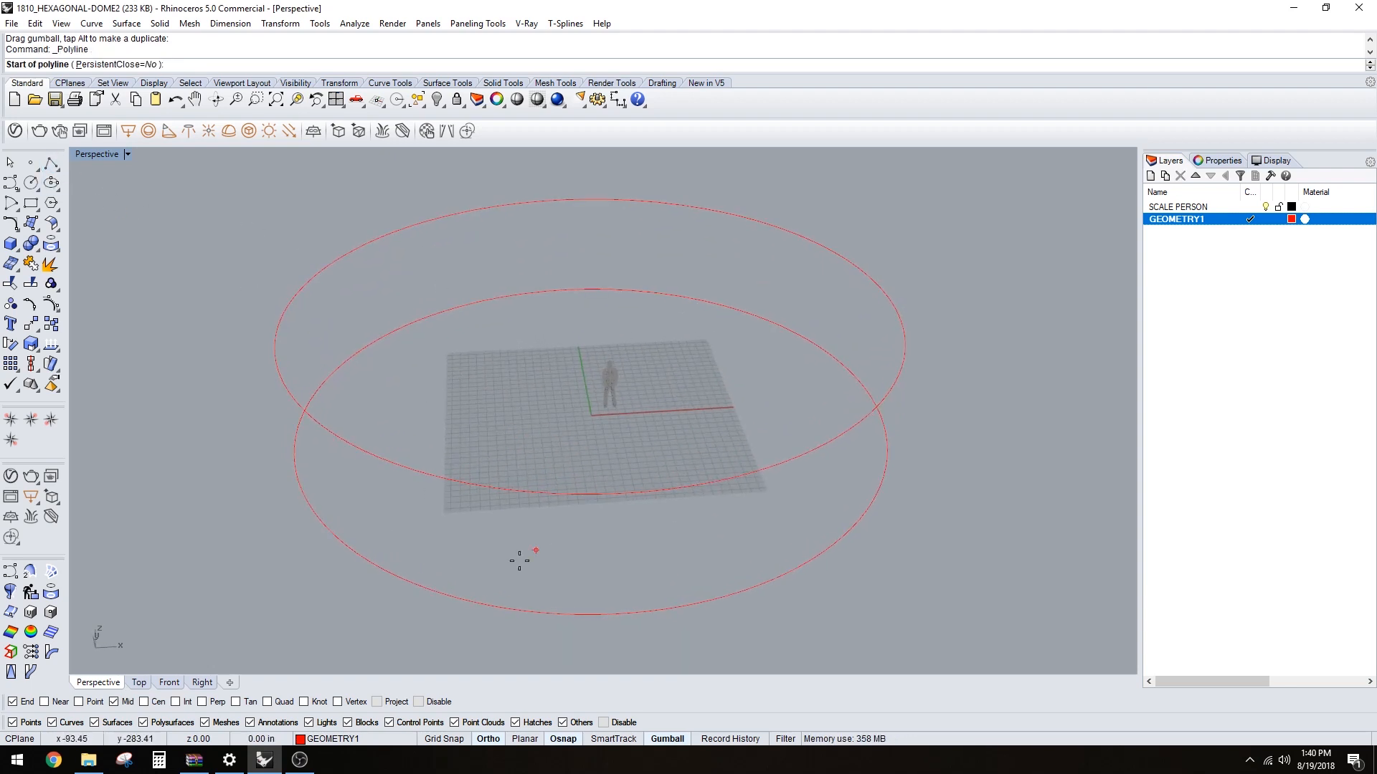
{"action": "left_click", "coordinate": [621, 613]}
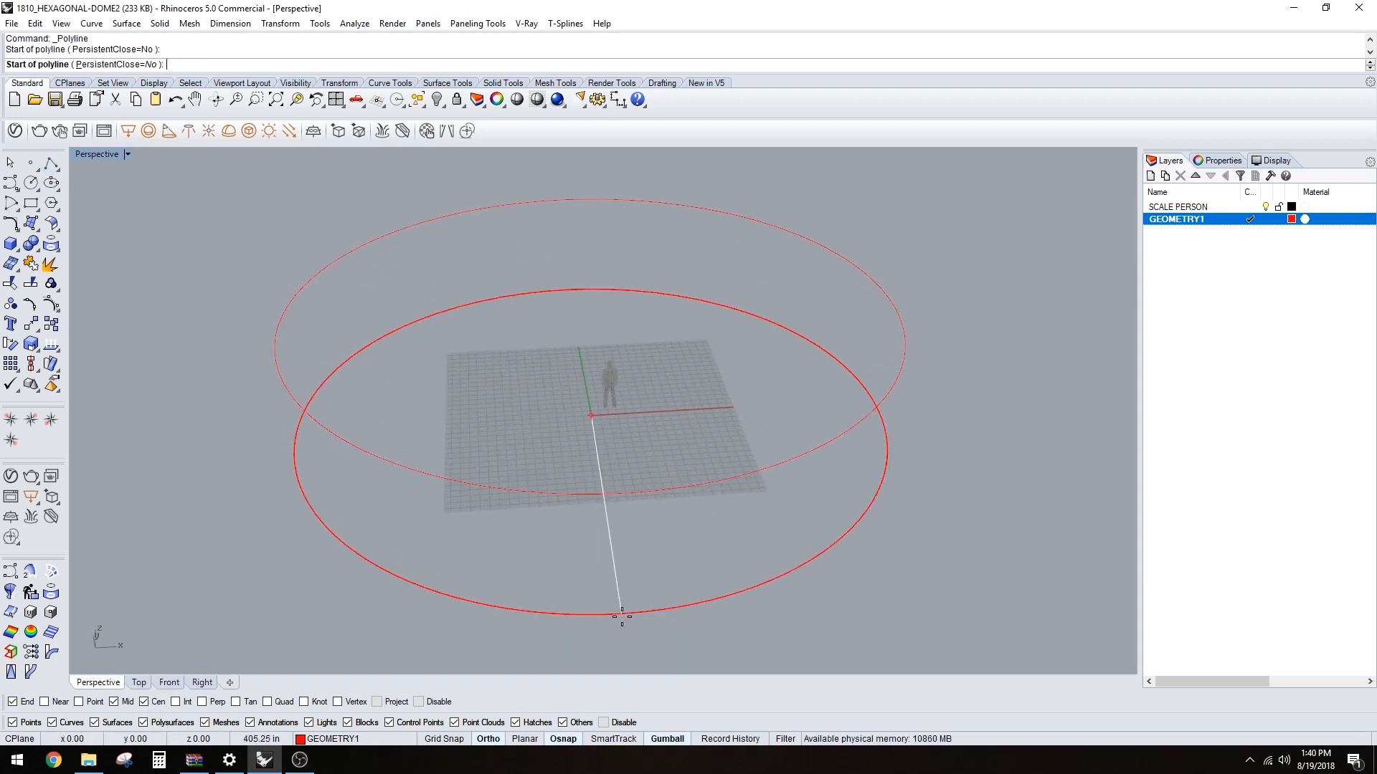
{"action": "left_click", "coordinate": [284, 703]}
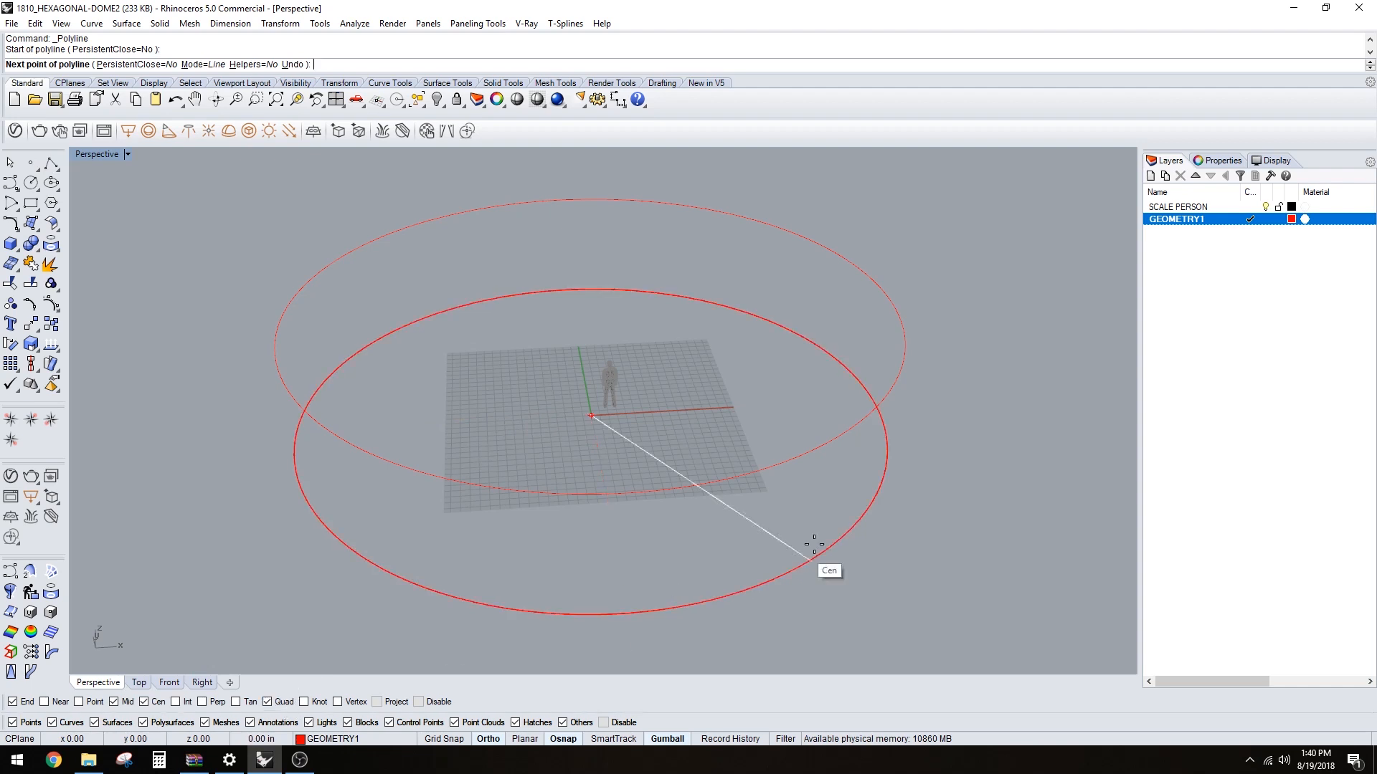
{"action": "right_click_drag", "start_coordinate": [869, 484], "coordinate": [873, 516]}
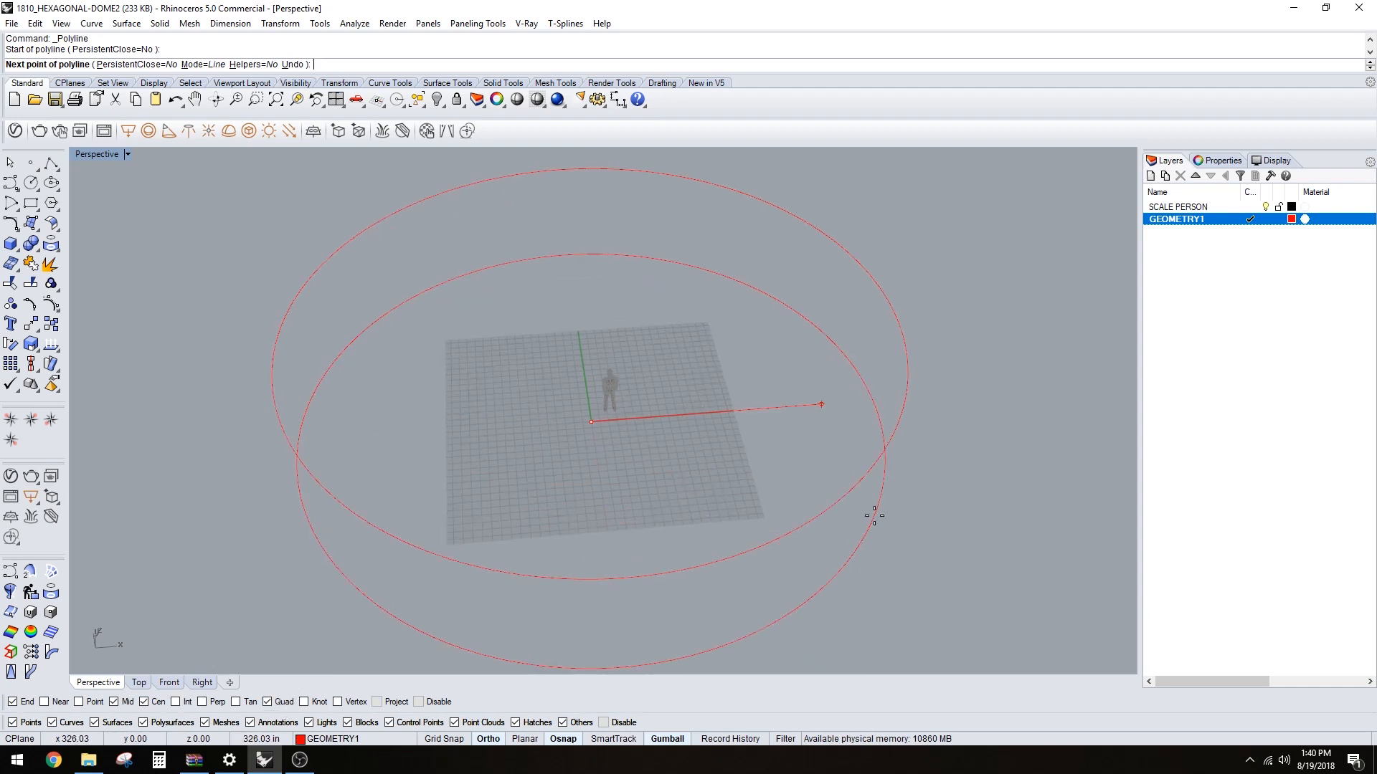
{"action": "left_click", "coordinate": [872, 403]}
{"action": "key", "text": "Return"}
- Extrude the radius line vertically with ExtrudeCrv up to the upper circle's centre height, about 160 inches
{"action": "right_click_drag", "start_coordinate": [853, 402], "coordinate": [820, 375]}
{"action": "type", "text": "Ex"}
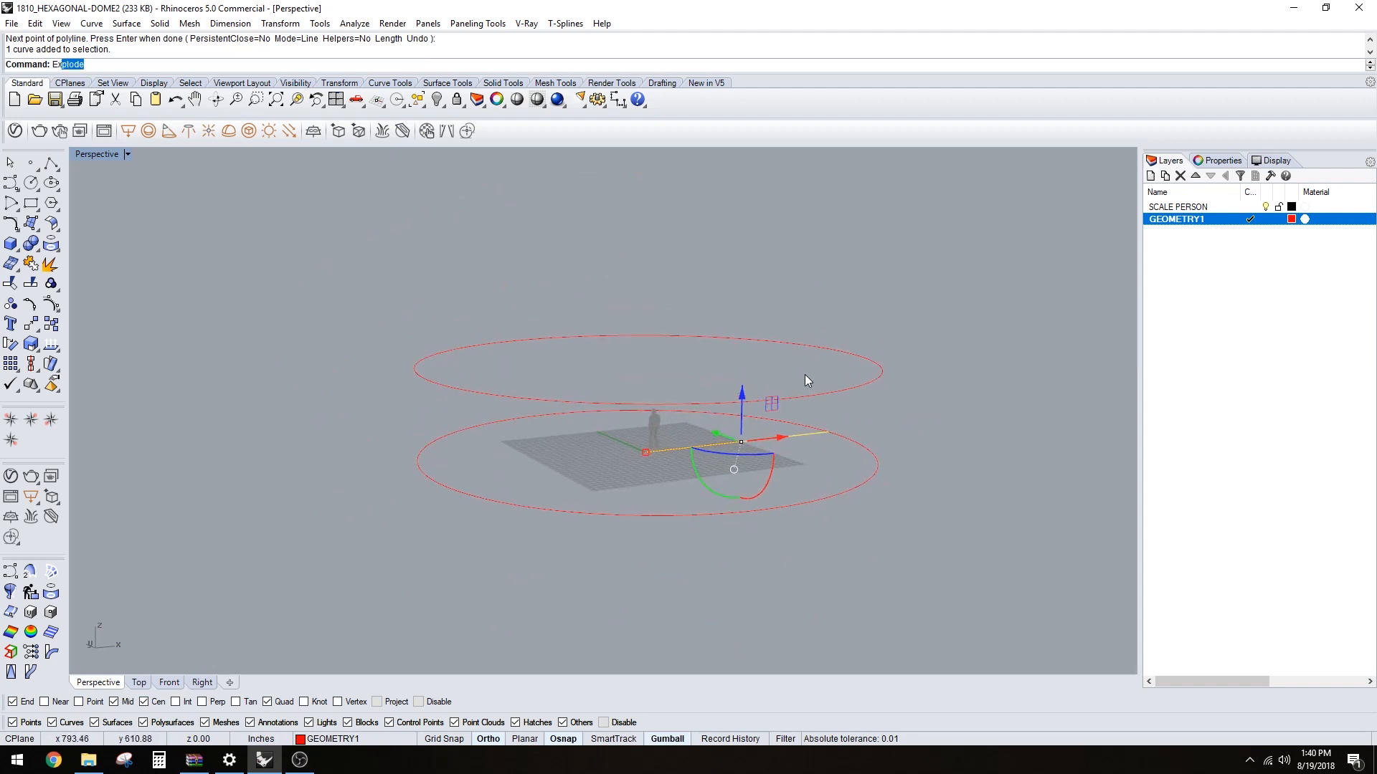
{"action": "type", "text": "trudeCrv"}
{"action": "key", "text": "Return"}
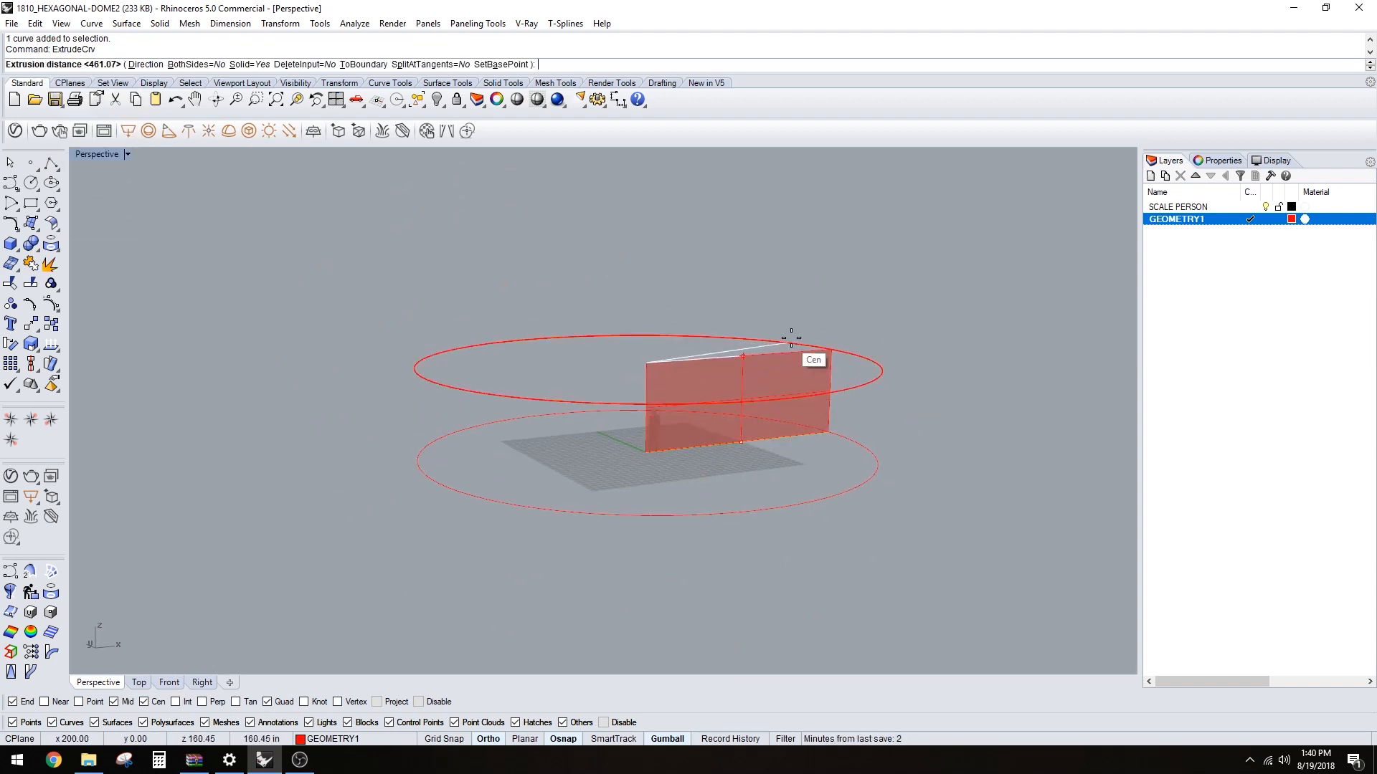
{"action": "left_click", "coordinate": [802, 339]}
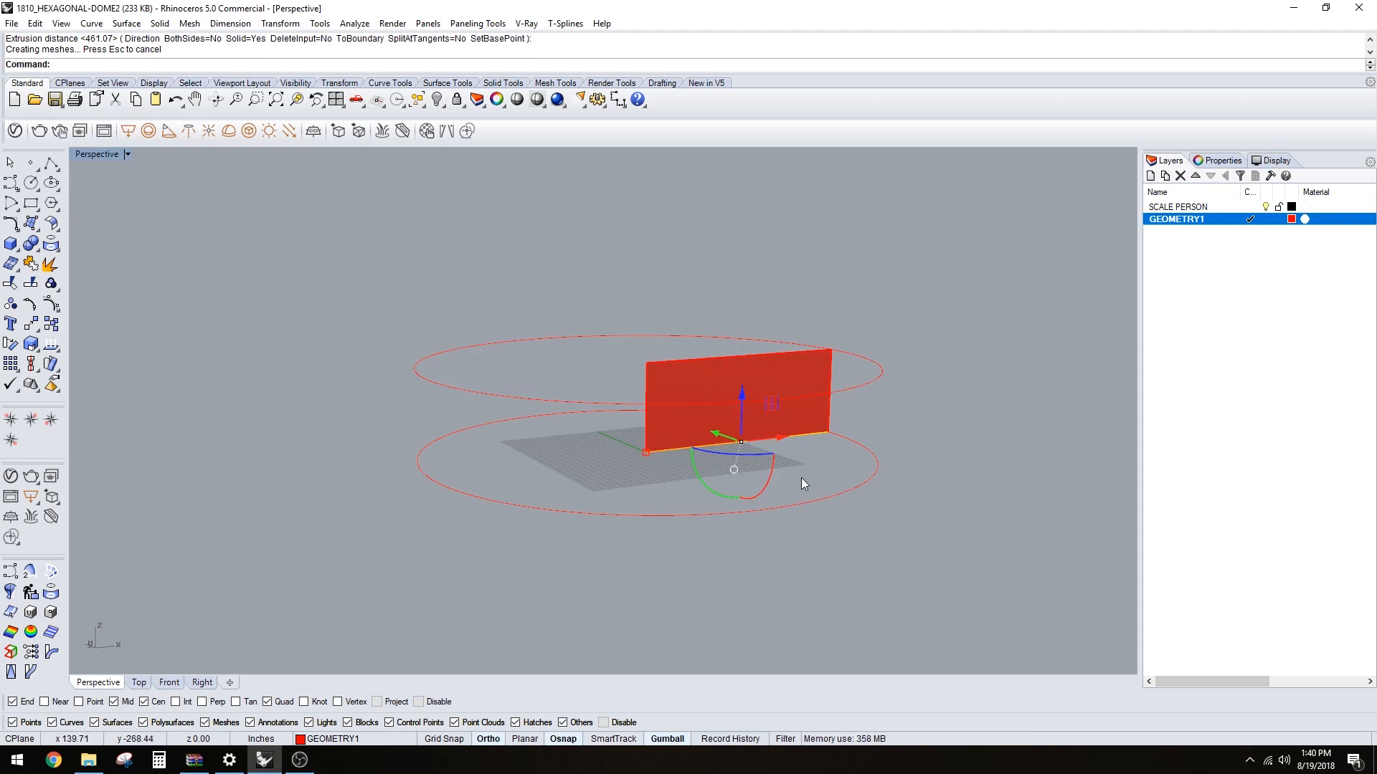
- Delete the radius line and the upper circle, keeping the base circle and the extruded surface
{"action": "key", "text": "Delete"}
{"action": "left_click", "coordinate": [868, 360]}
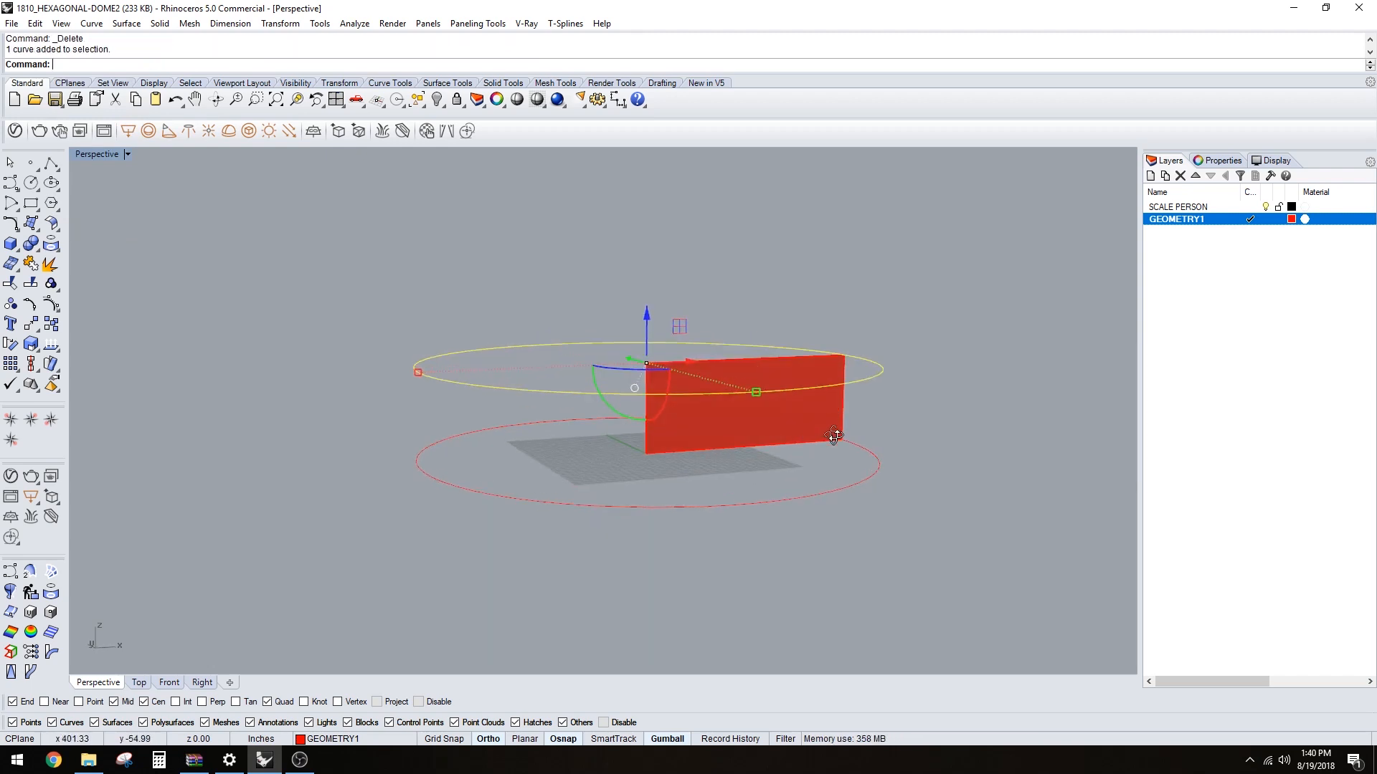
{"action": "key", "text": "Delete"}
- Align the construction plane to the extruded vertical surface, accepting the default origin and X axis direction
{"action": "scroll", "coordinate": [702, 384], "scroll_direction": "up", "scroll_amount": 2}
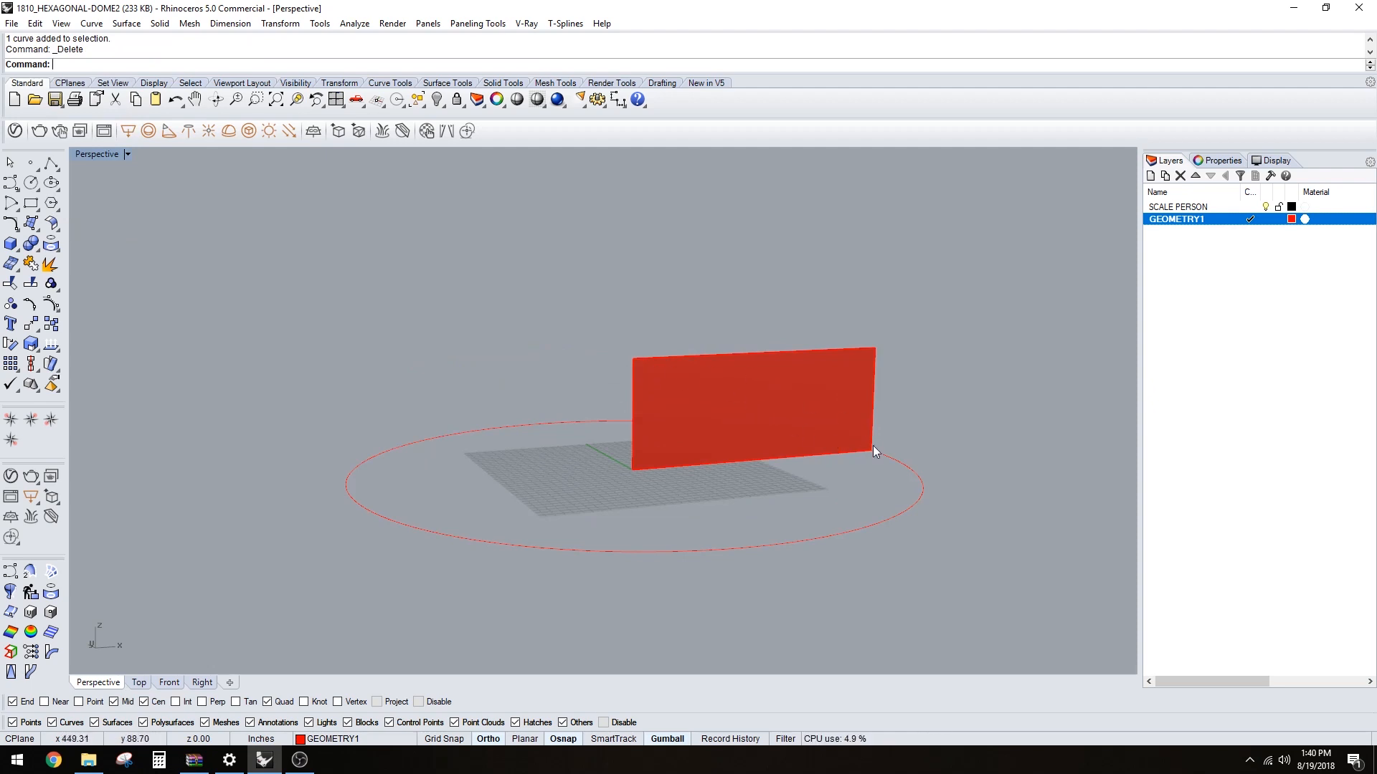
{"action": "right_click_drag", "start_coordinate": [872, 445], "coordinate": [793, 469]}
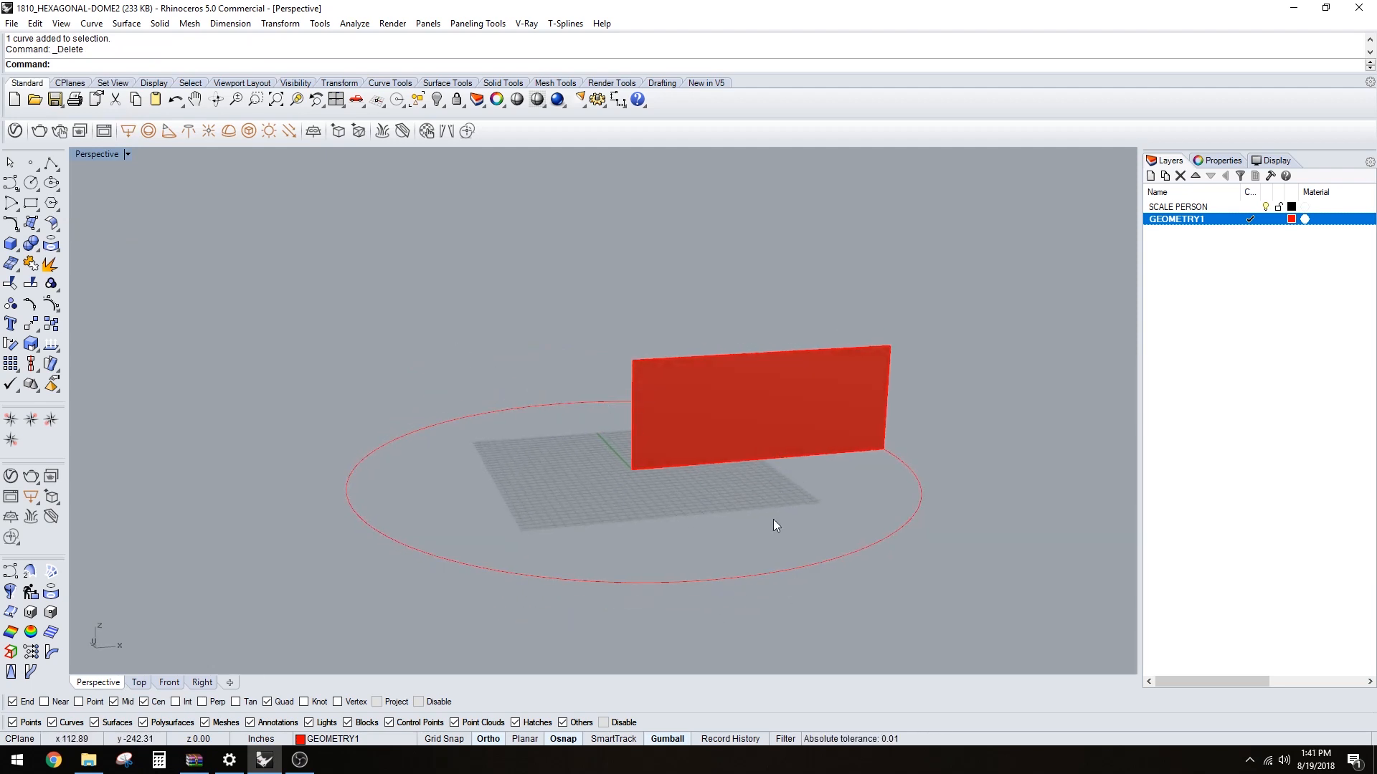
{"action": "right_click_drag", "start_coordinate": [749, 468], "coordinate": [719, 466]}
{"action": "right_click_drag", "start_coordinate": [719, 467], "coordinate": [680, 464], "text": "shift"}
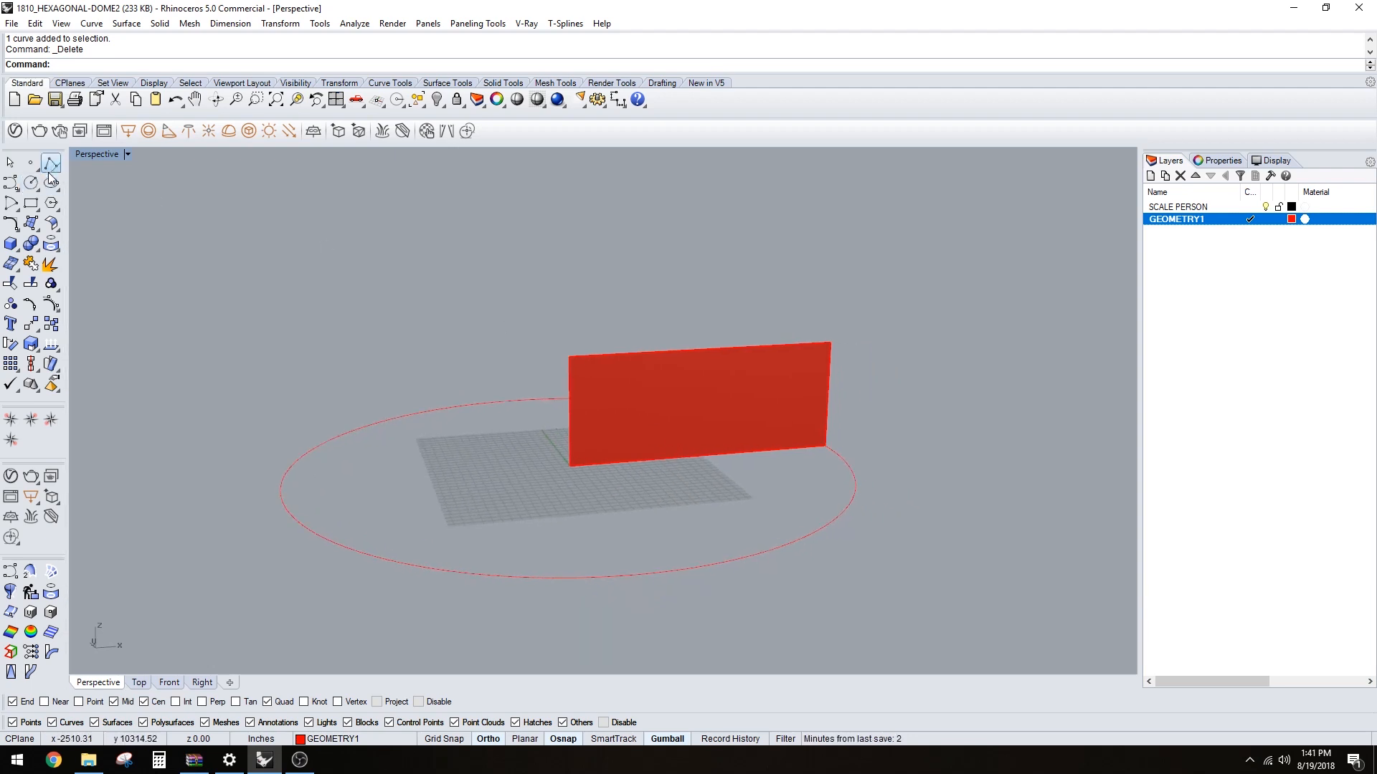
{"action": "scroll", "coordinate": [703, 486], "scroll_direction": "up", "scroll_amount": 2}
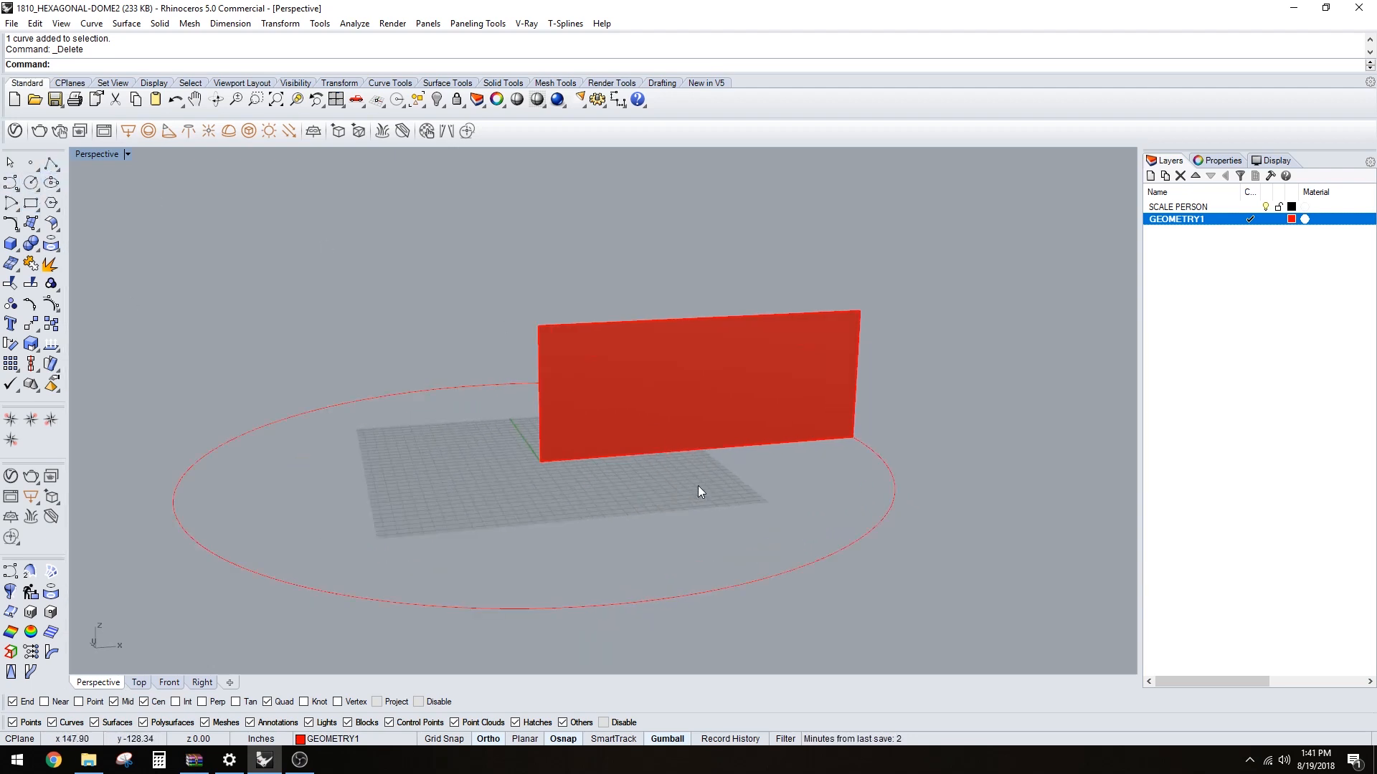
{"action": "right_click_drag", "start_coordinate": [738, 479], "coordinate": [728, 472]}
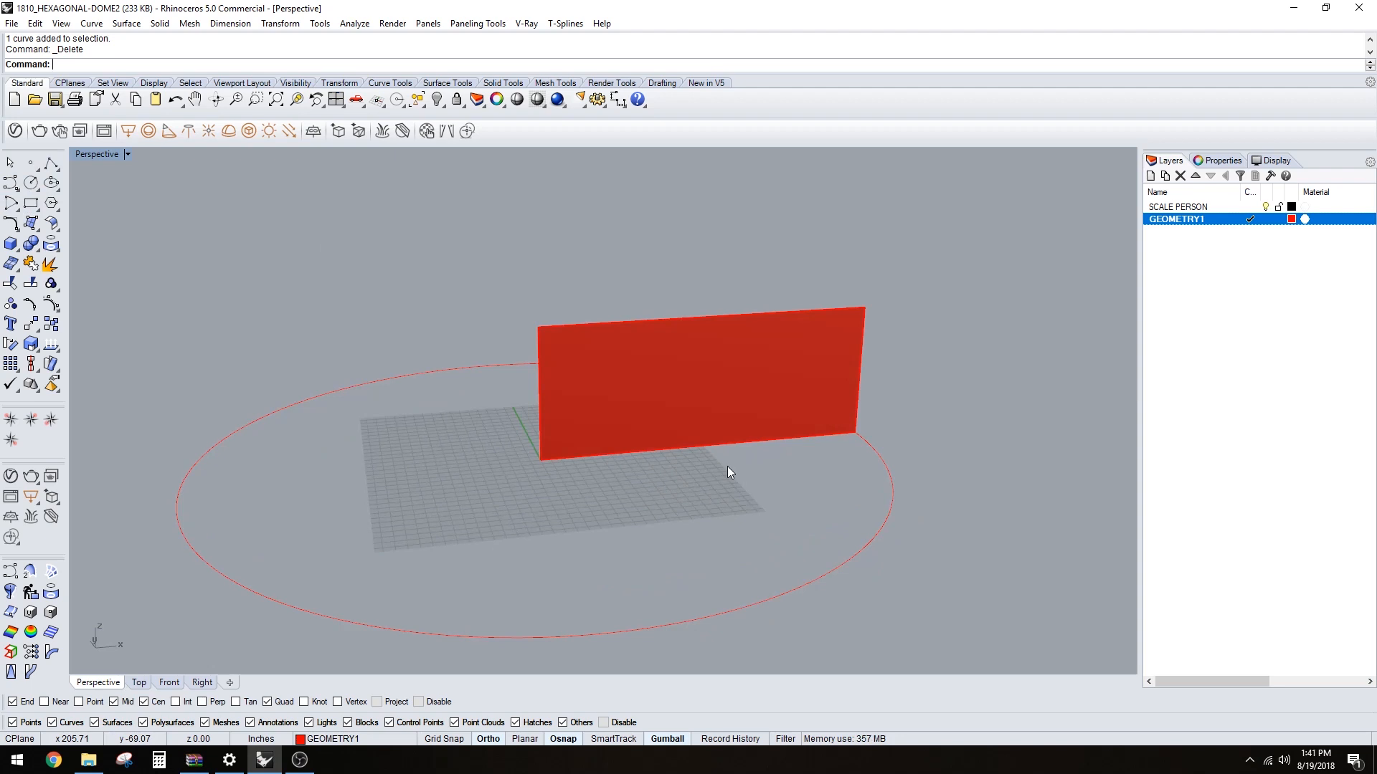
{"action": "type", "text": "cplane"}
{"action": "key", "text": "Return"}
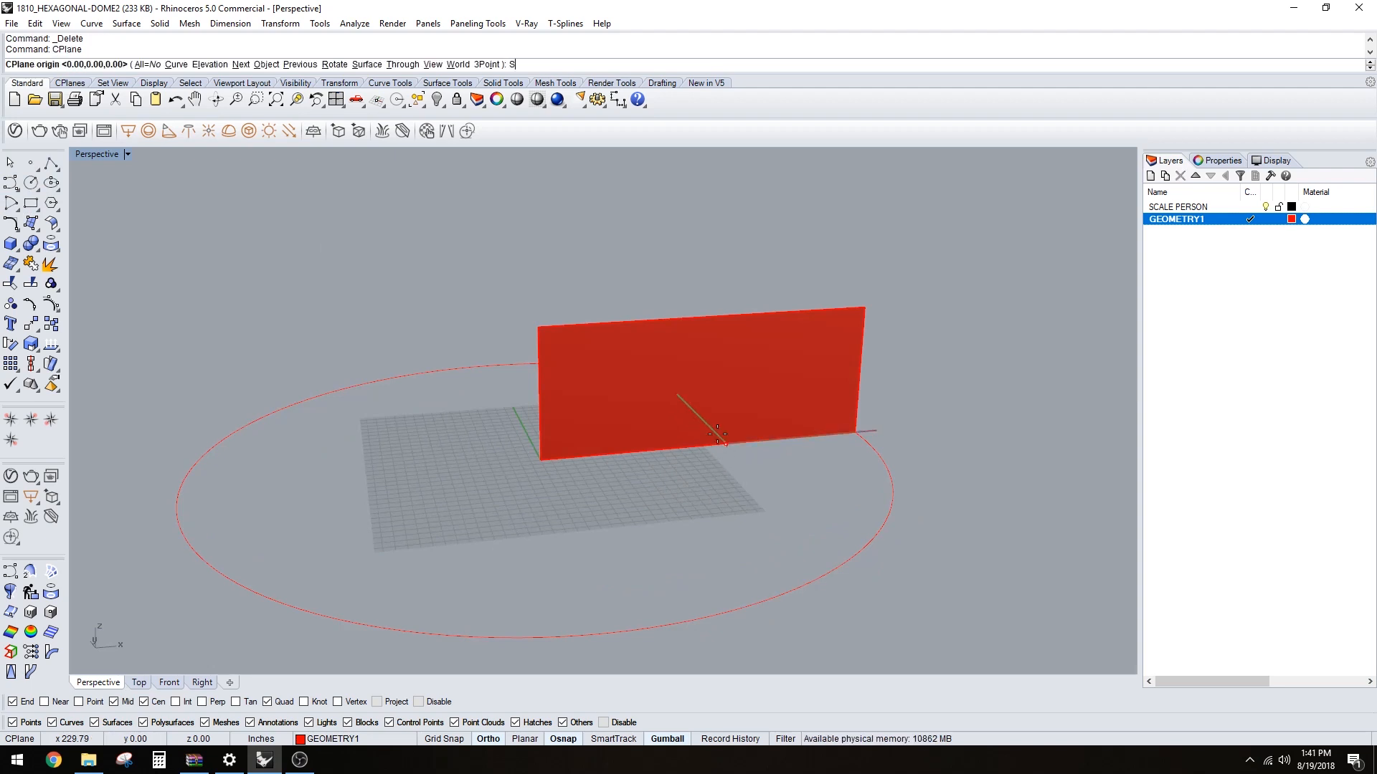
{"action": "type", "text": "s"}
{"action": "key", "text": "Return"}
{"action": "left_click", "coordinate": [702, 424]}
{"action": "key", "text": "Return"}
{"action": "key", "text": "Return"}
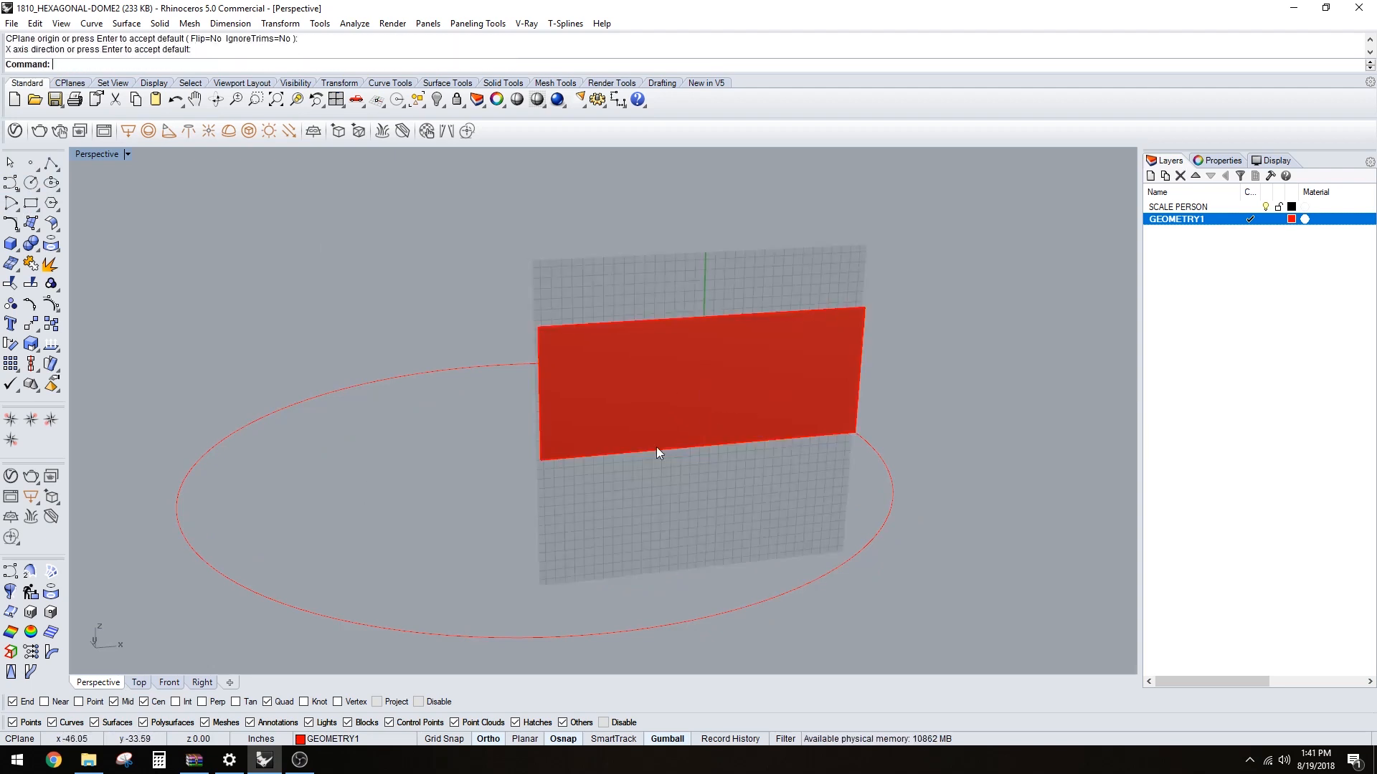
- Create a layer named GEOMETRY2, with blue as its colour, and make it the current layer
{"action": "right_click_drag", "start_coordinate": [656, 446], "coordinate": [713, 430]}
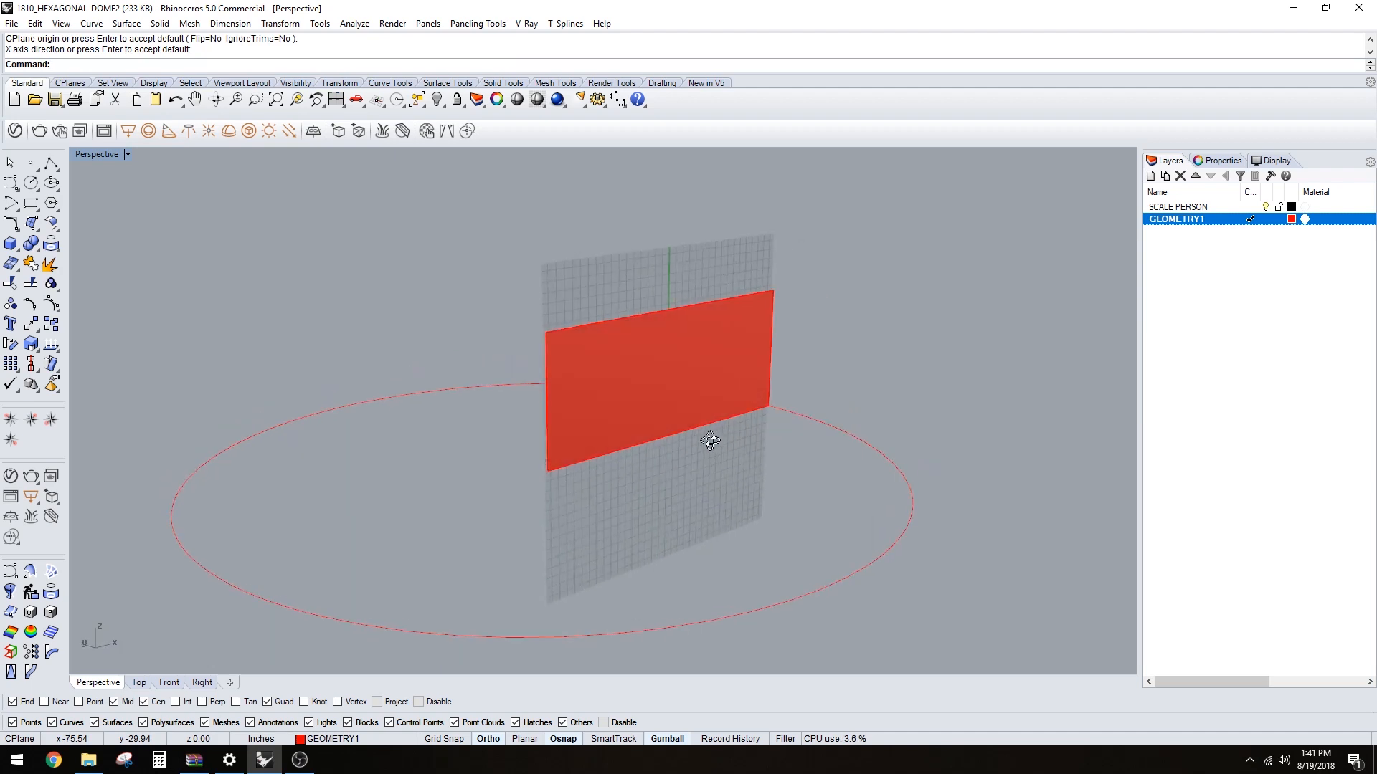
{"action": "scroll", "coordinate": [636, 424], "scroll_direction": "up", "scroll_amount": 5}
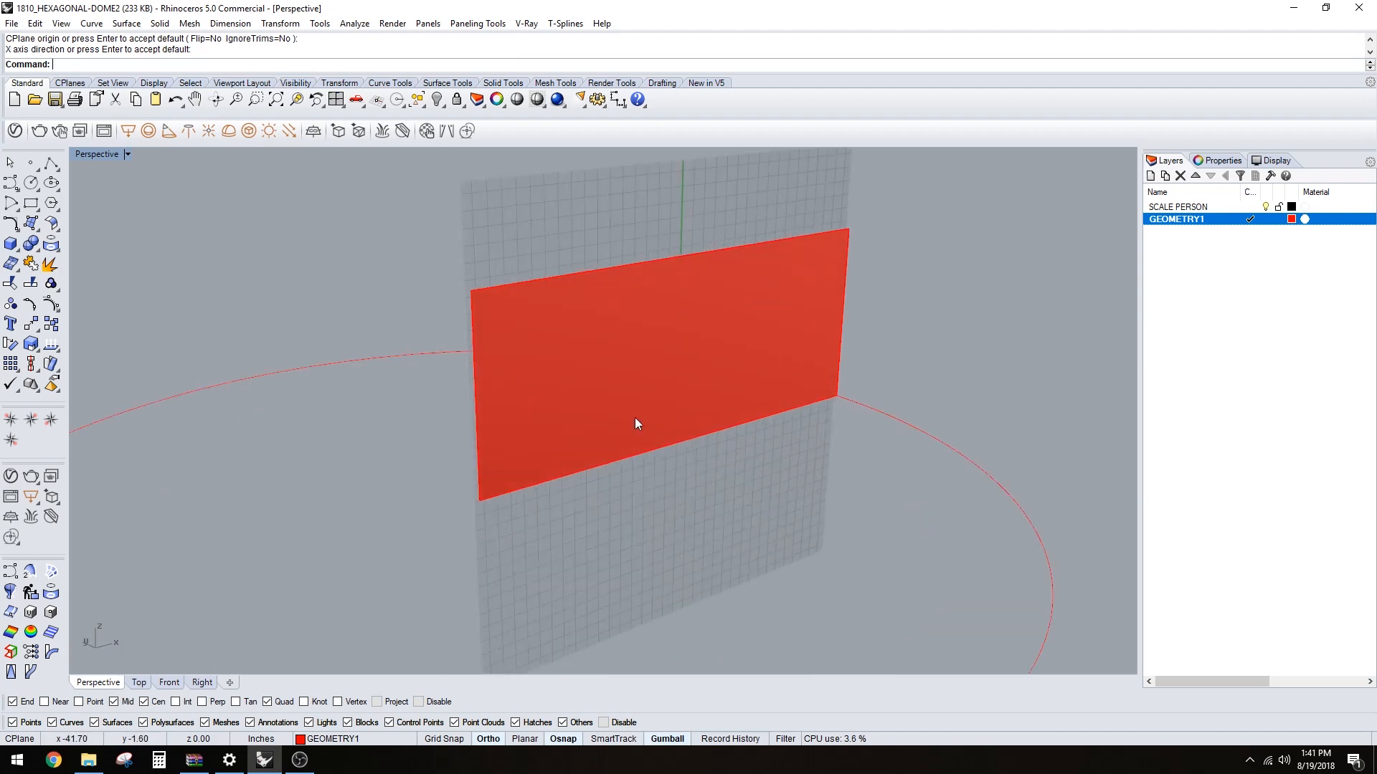
{"action": "left_click", "coordinate": [1149, 178]}
{"action": "type", "text": "GEO"}
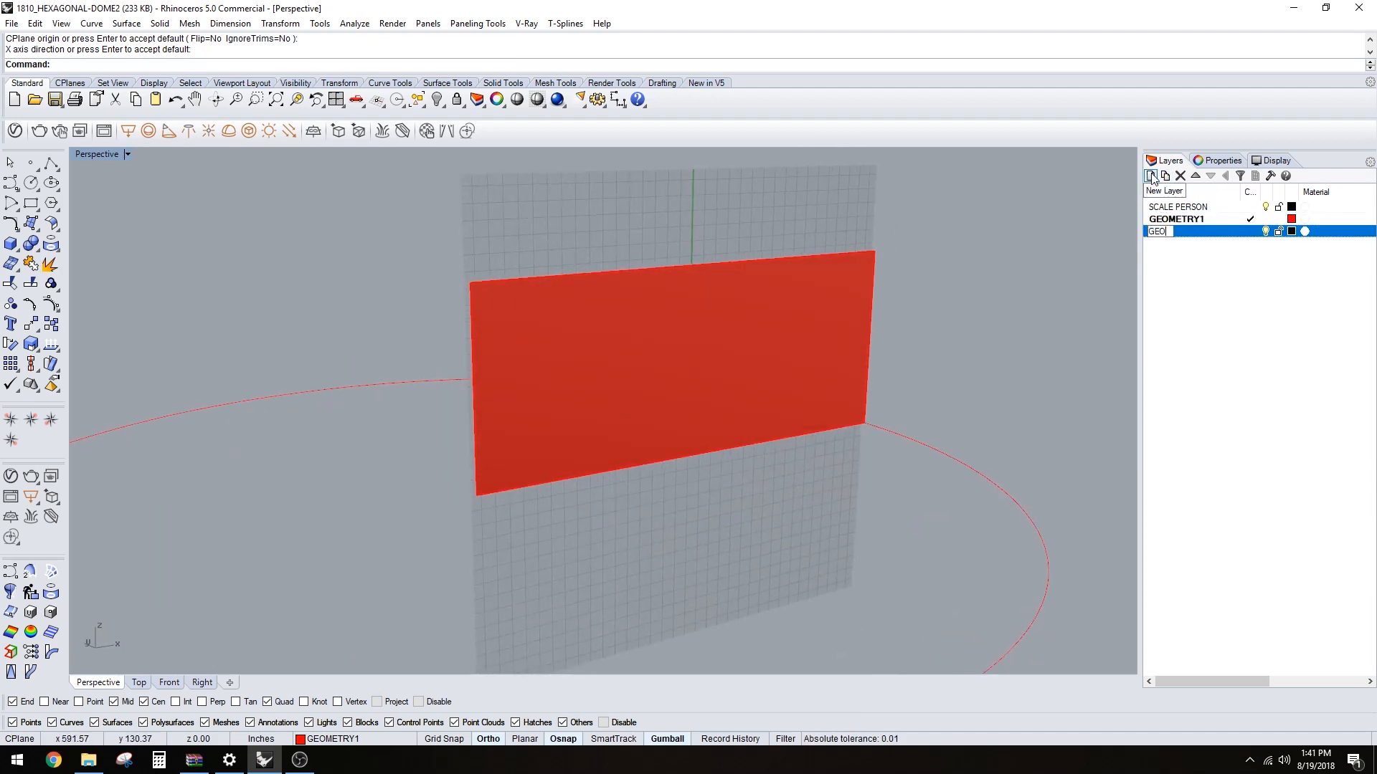
{"action": "type", "text": "METRY2"}
{"action": "key", "text": "Return"}
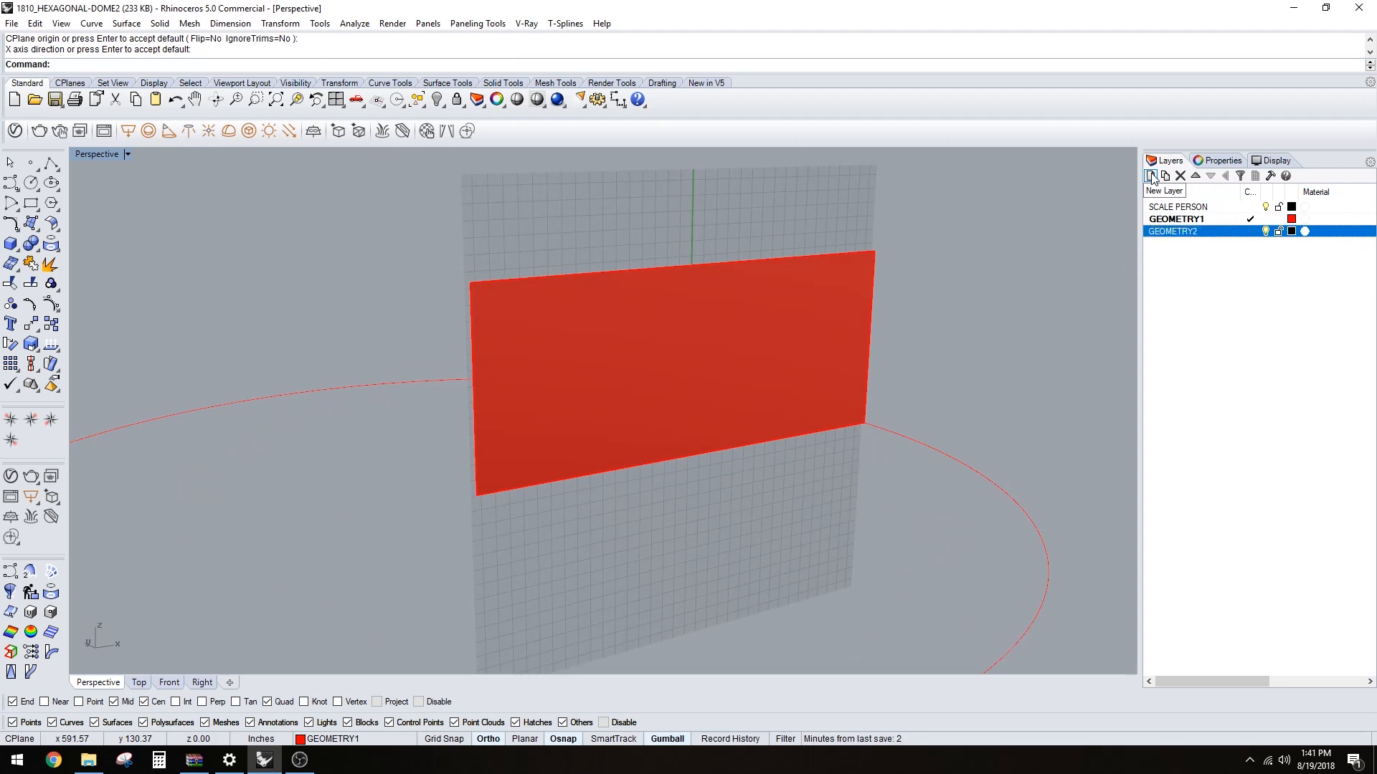
{"action": "left_click", "coordinate": [1252, 231]}
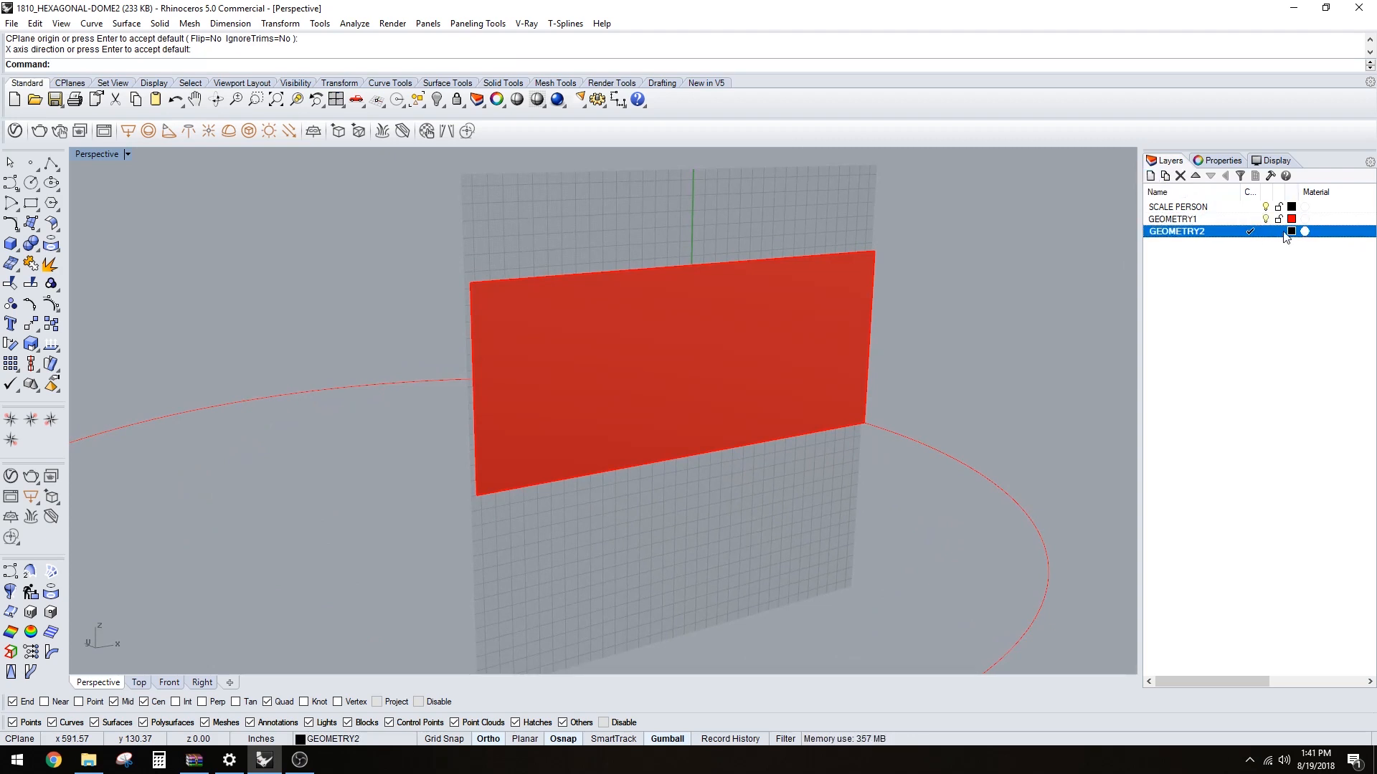
{"action": "left_click", "coordinate": [1291, 231]}
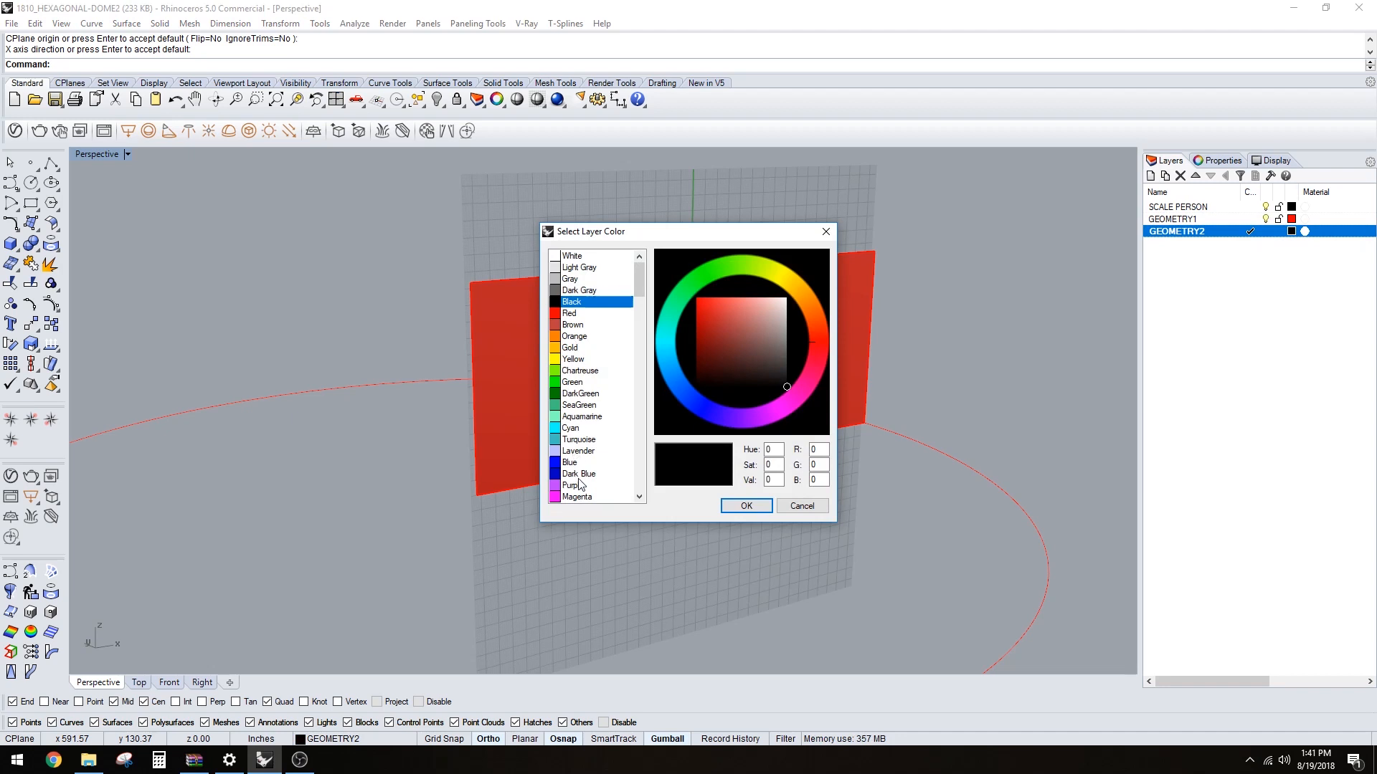
{"action": "left_click", "coordinate": [572, 462]}
{"action": "left_click", "coordinate": [746, 506]}
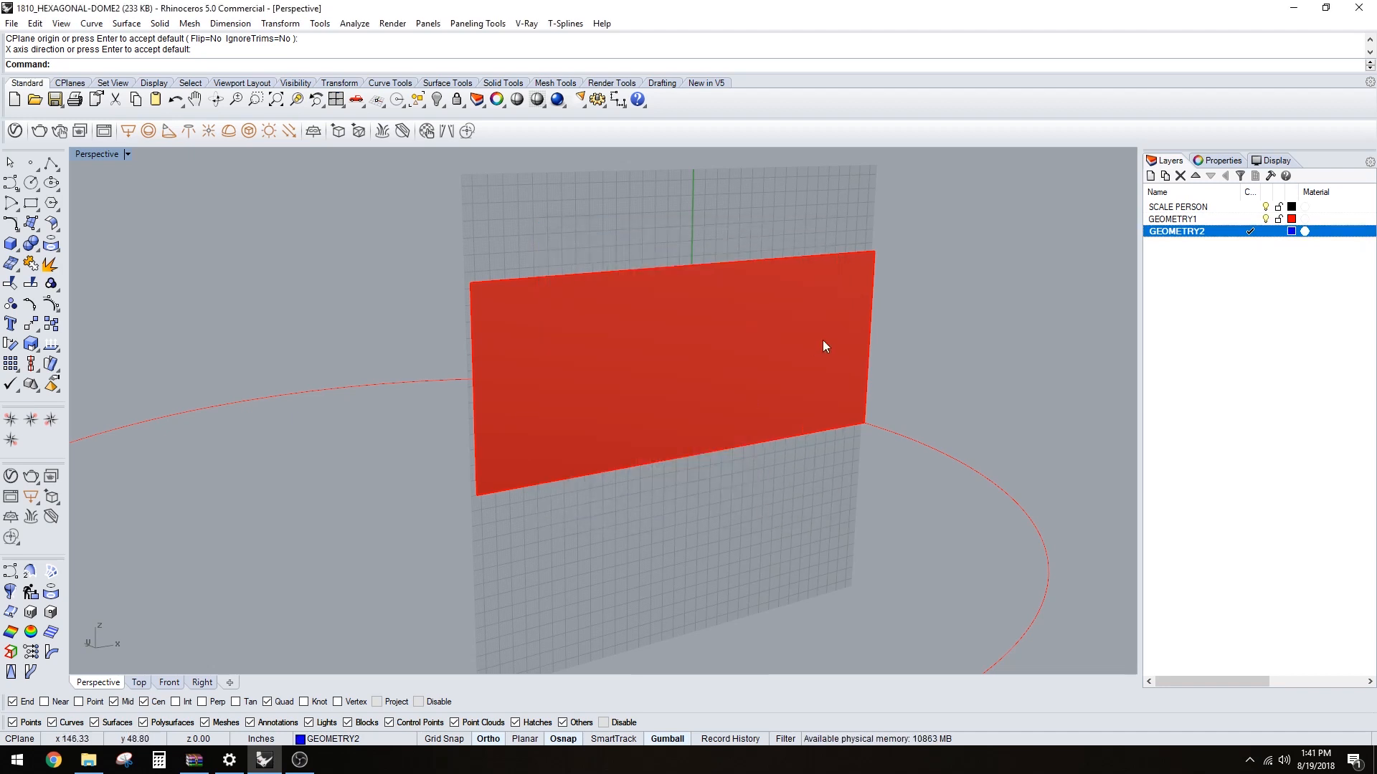
{"action": "type", "text": "arc"}
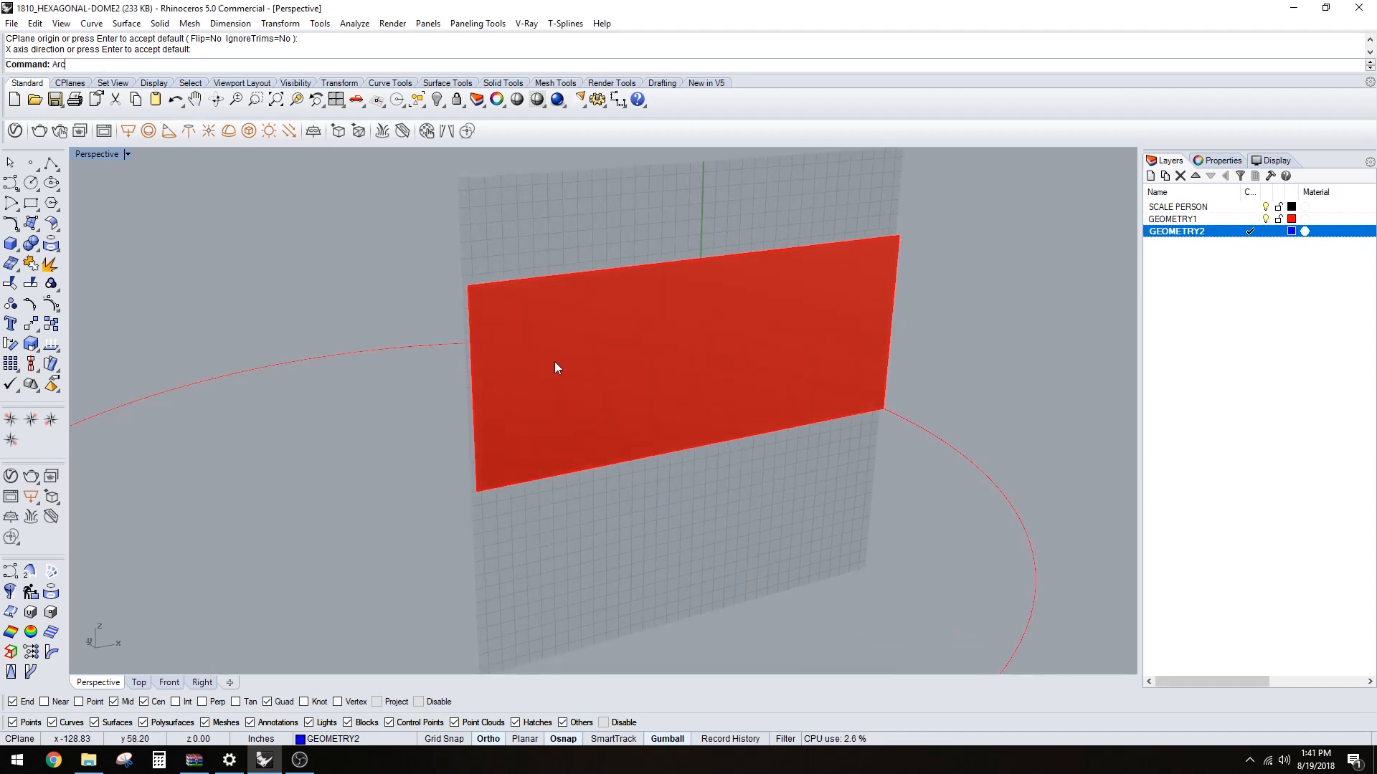
{"action": "key", "text": "Return"}
{"action": "left_click", "coordinate": [469, 287]}
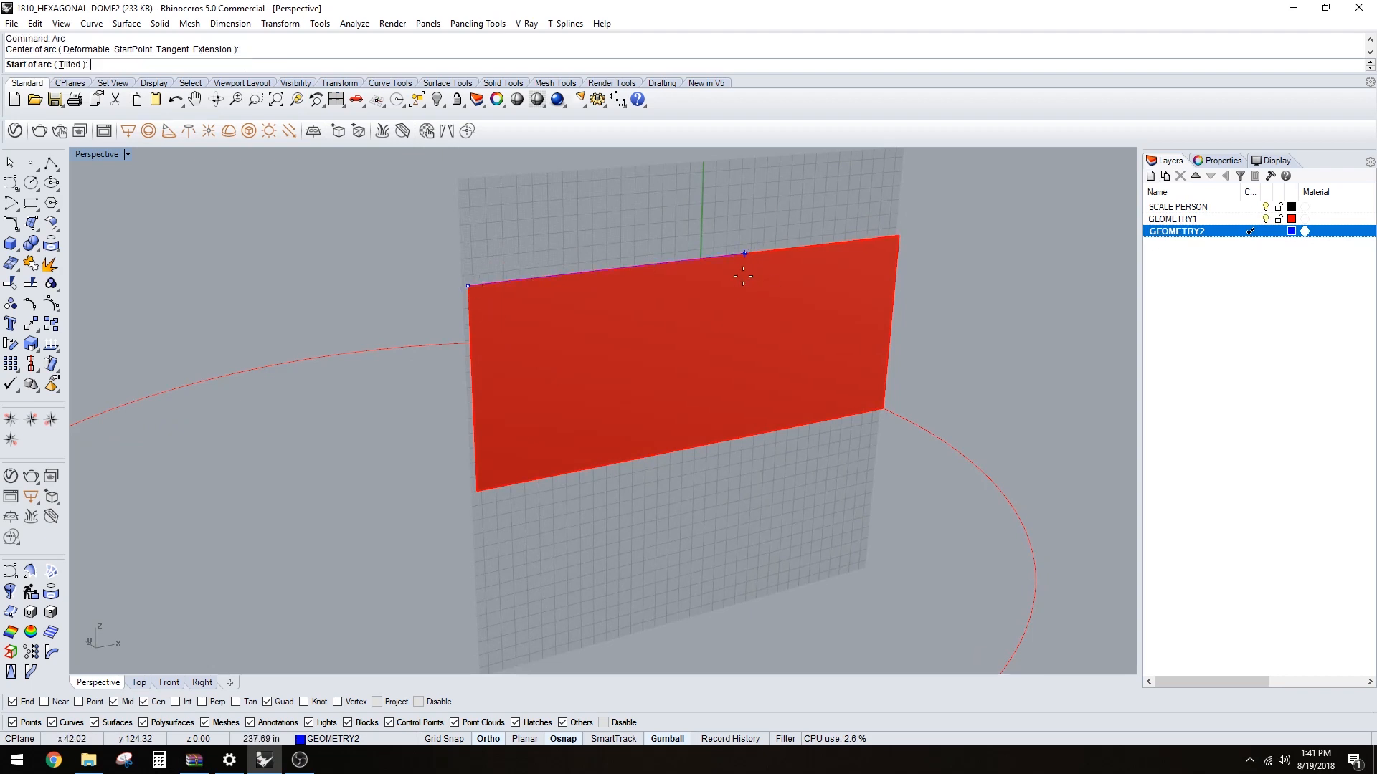
{"action": "key", "text": "Escape"}
- Draw a StartPoint arc from the surface's upper inner corner to its lower corner on the base circle, with its start direction along the upper edge
{"action": "key", "text": "Return"}
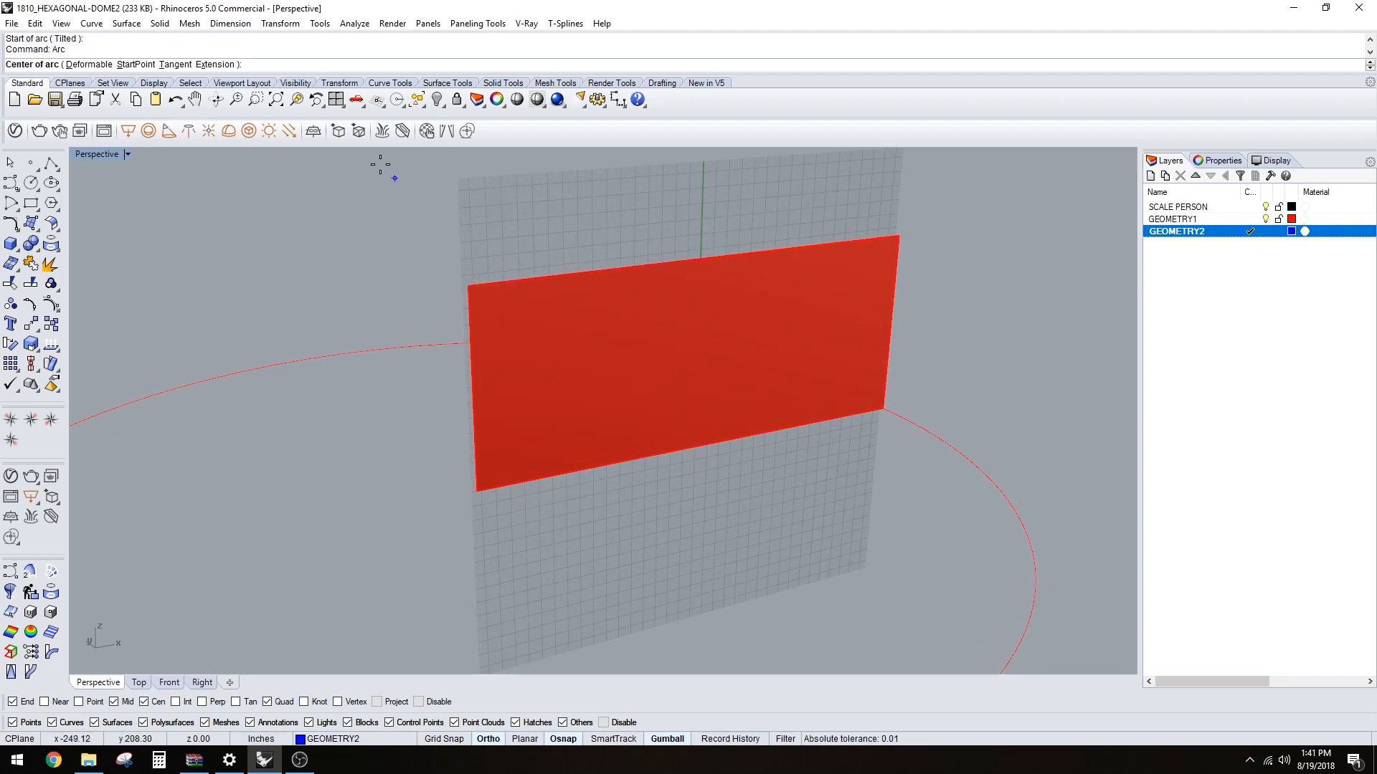
{"action": "left_click", "coordinate": [131, 66]}
{"action": "left_click", "coordinate": [468, 285]}
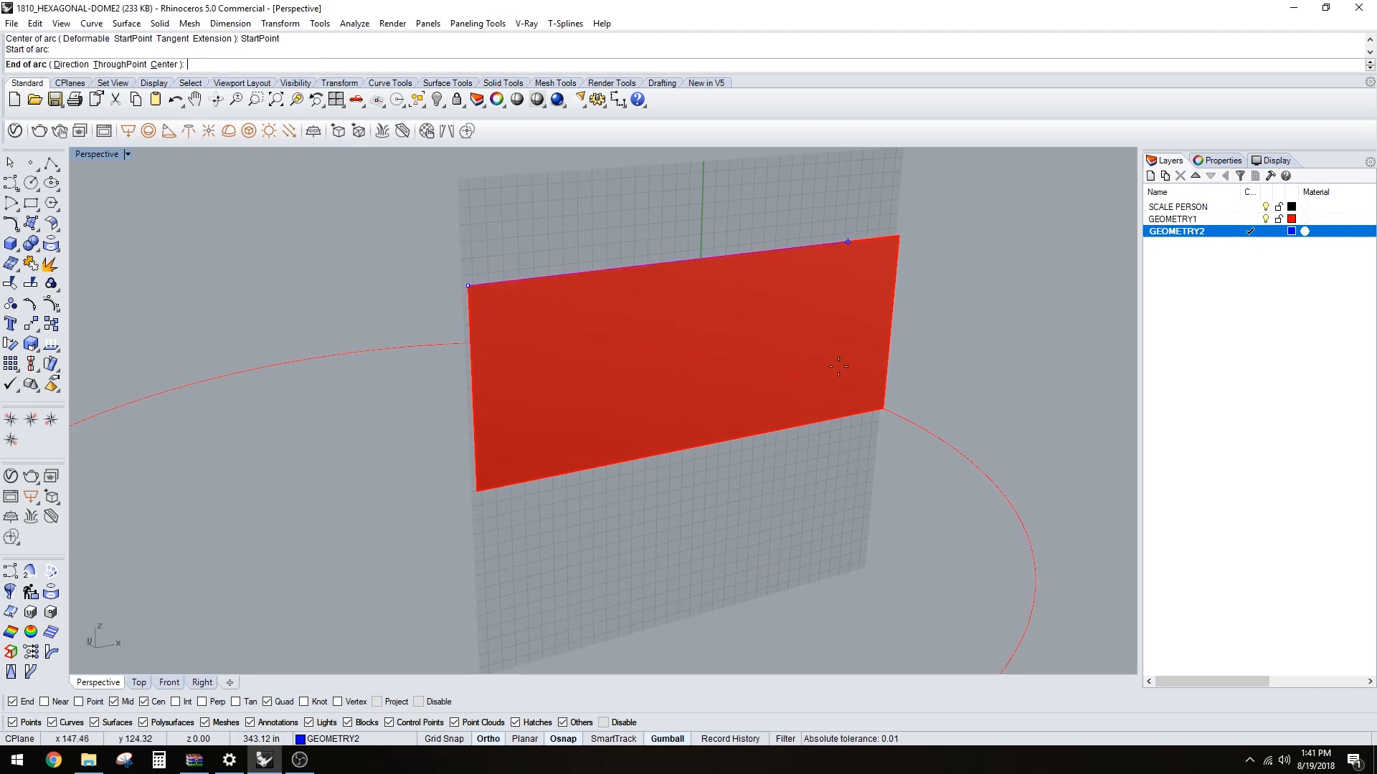
{"action": "left_click", "coordinate": [881, 409]}
{"action": "type", "text": "D"}
{"action": "key", "text": "Return"}
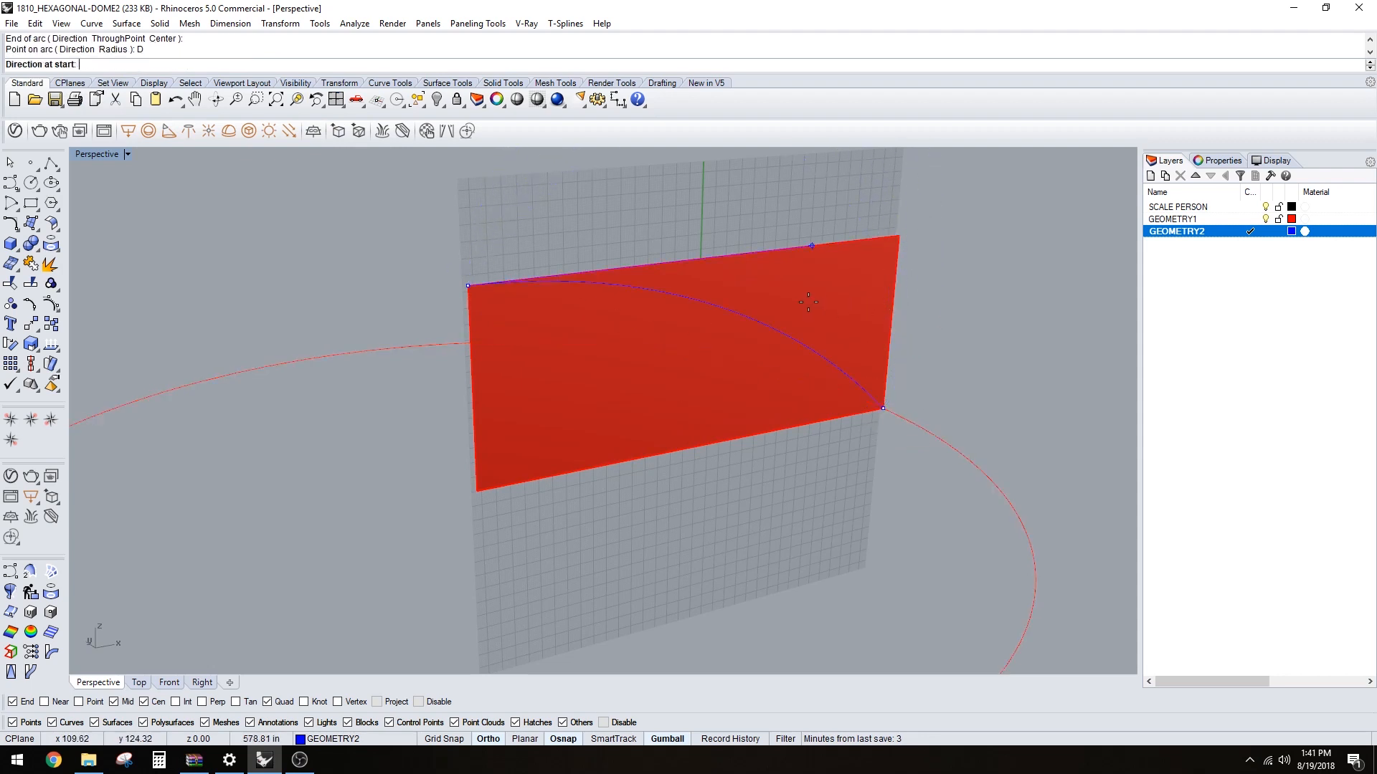
{"action": "left_click", "coordinate": [846, 353]}
- Delete the extruded vertical surface, keeping the profile arc and the base circle
{"action": "right_click_drag", "start_coordinate": [846, 353], "coordinate": [791, 420]}
{"action": "scroll", "coordinate": [795, 318], "scroll_direction": "down", "scroll_amount": 6}
{"action": "scroll", "coordinate": [816, 304], "scroll_direction": "up", "scroll_amount": 4}
{"action": "left_click", "coordinate": [815, 304]}
{"action": "key", "text": "Delete"}
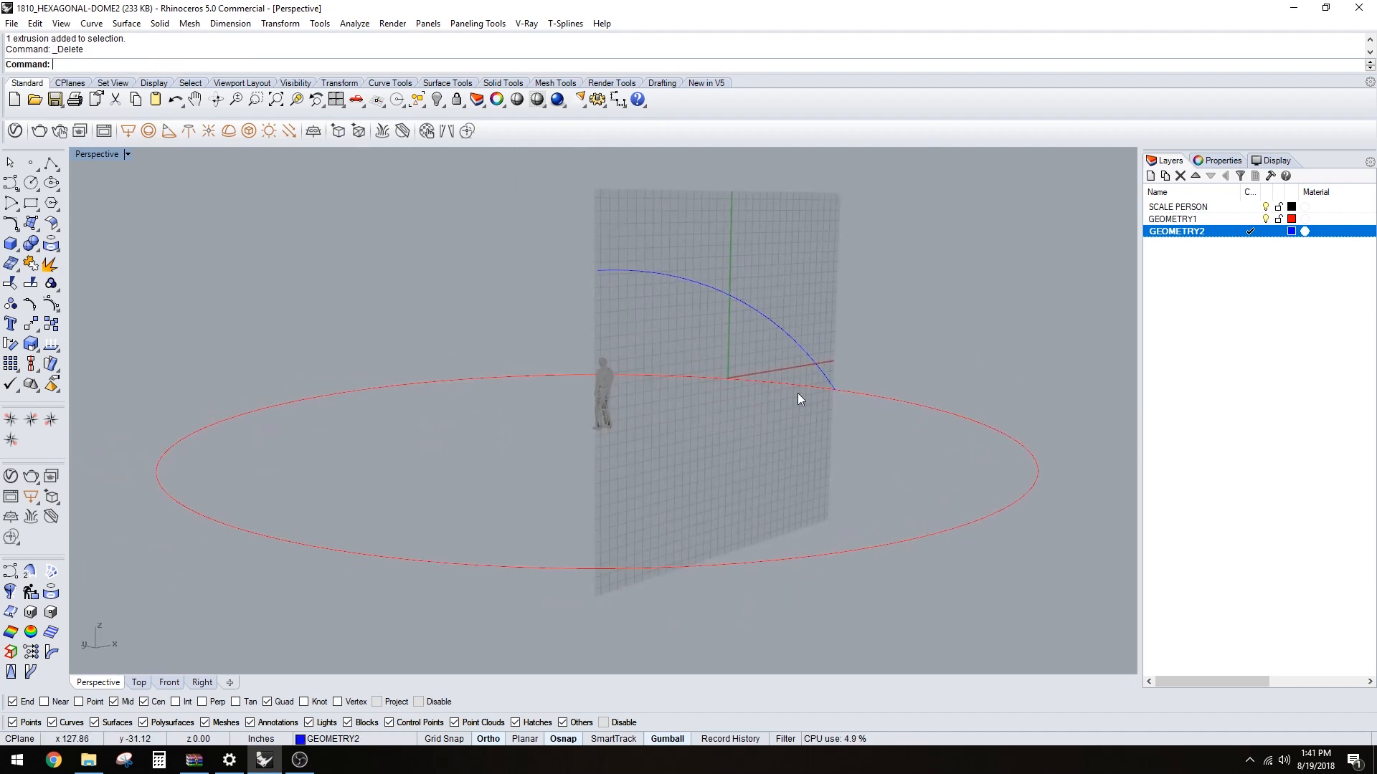
- Reset the construction plane to World Top with the CPlane command
{"action": "type", "text": "CPlane"}
{"action": "key", "text": "Return"}
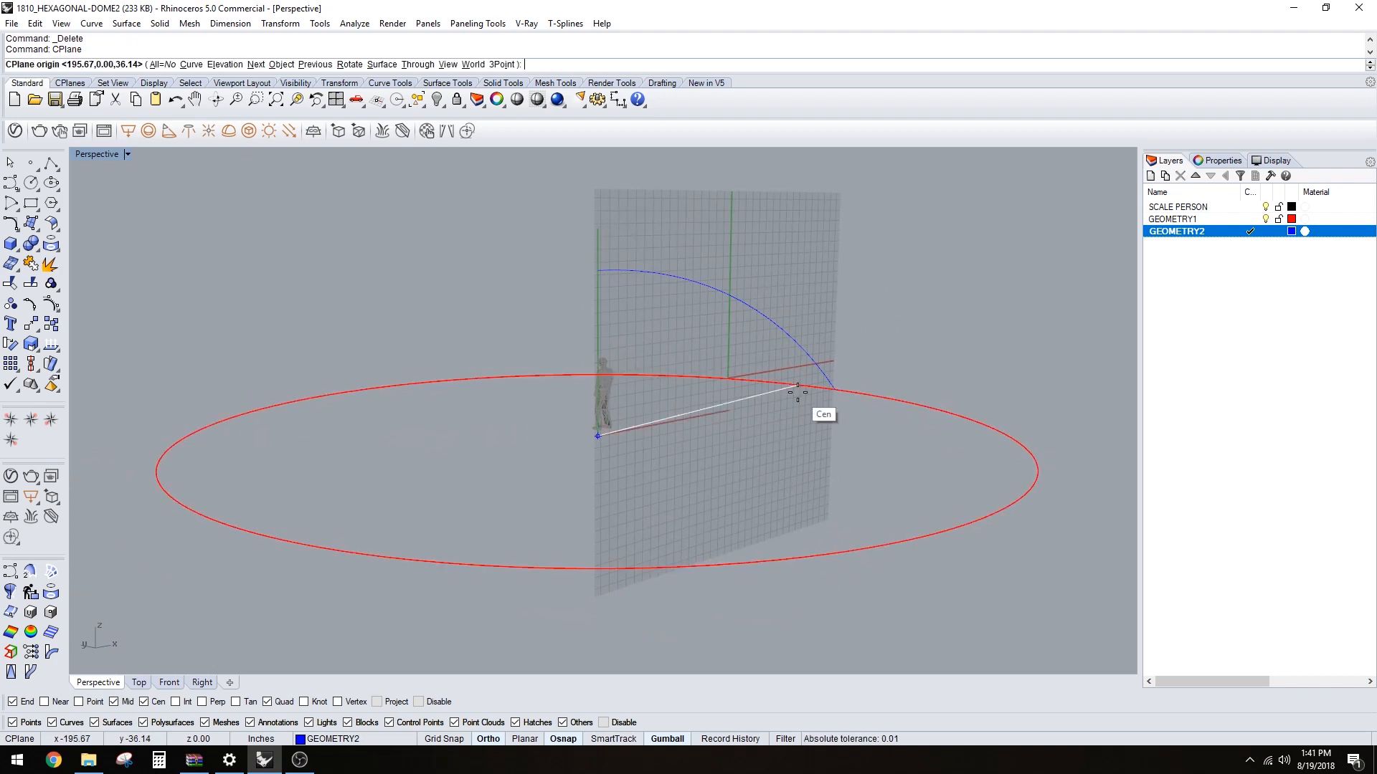
{"action": "type", "text": "W"}
{"action": "key", "text": "Return"}
{"action": "type", "text": "T"}
{"action": "key", "text": "Return"}
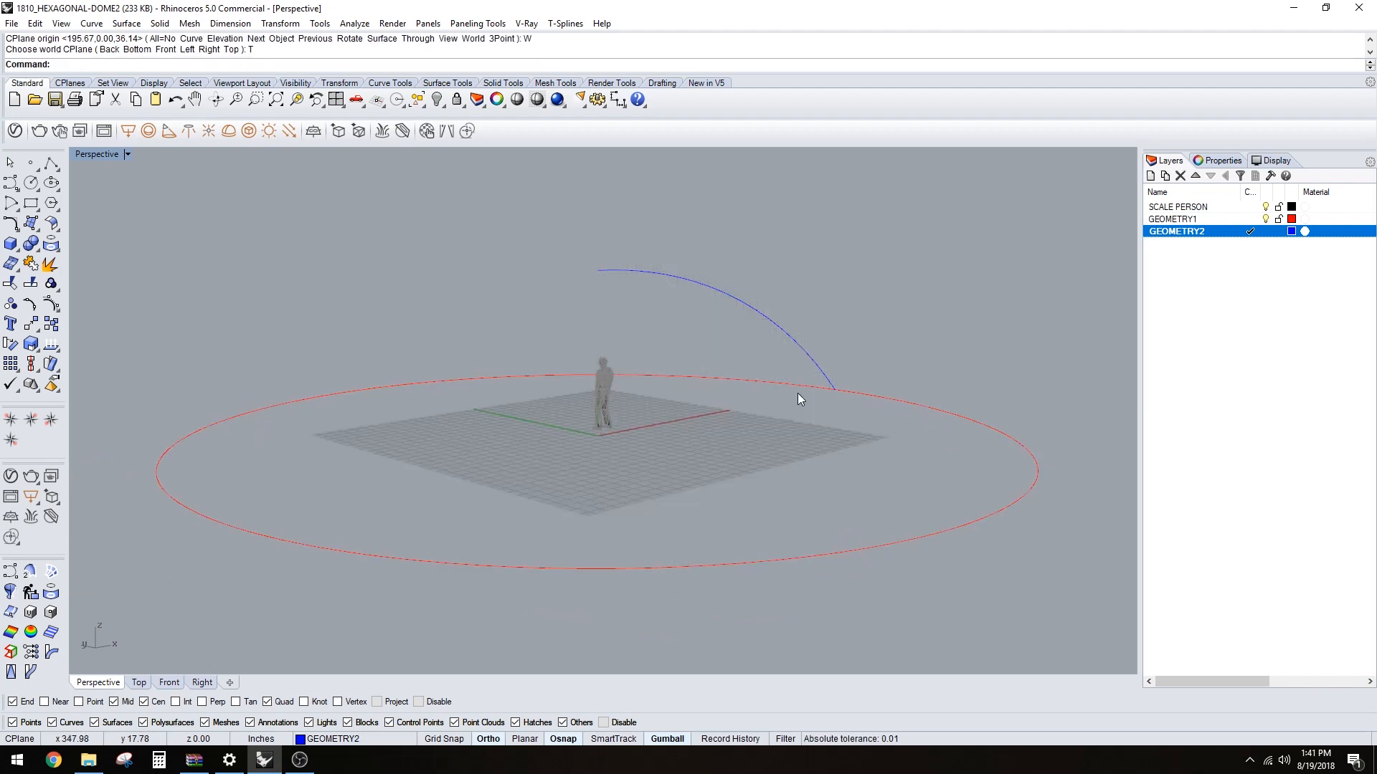
- Create a layer named DOME and make it the current layer
{"action": "right_click_drag", "start_coordinate": [804, 387], "coordinate": [666, 431]}
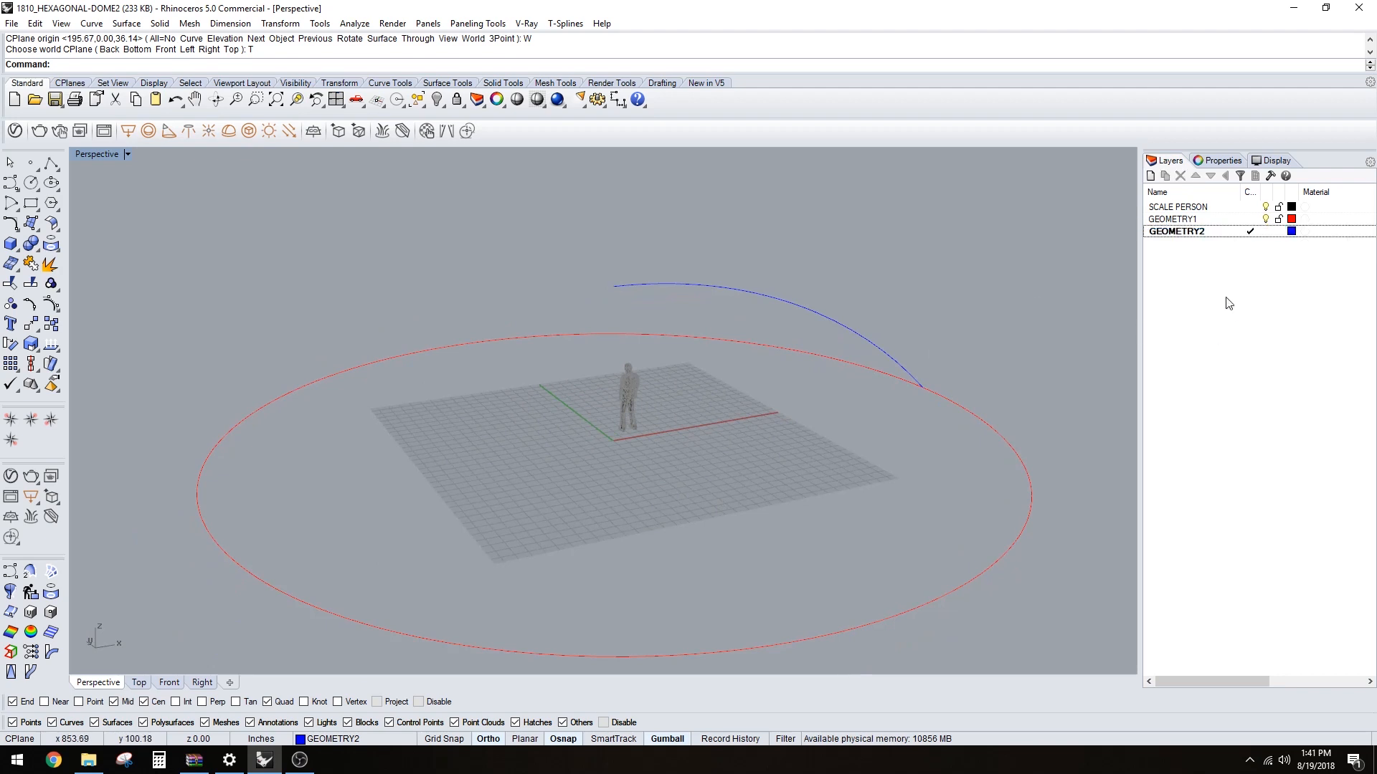
{"action": "left_click", "coordinate": [1151, 176]}
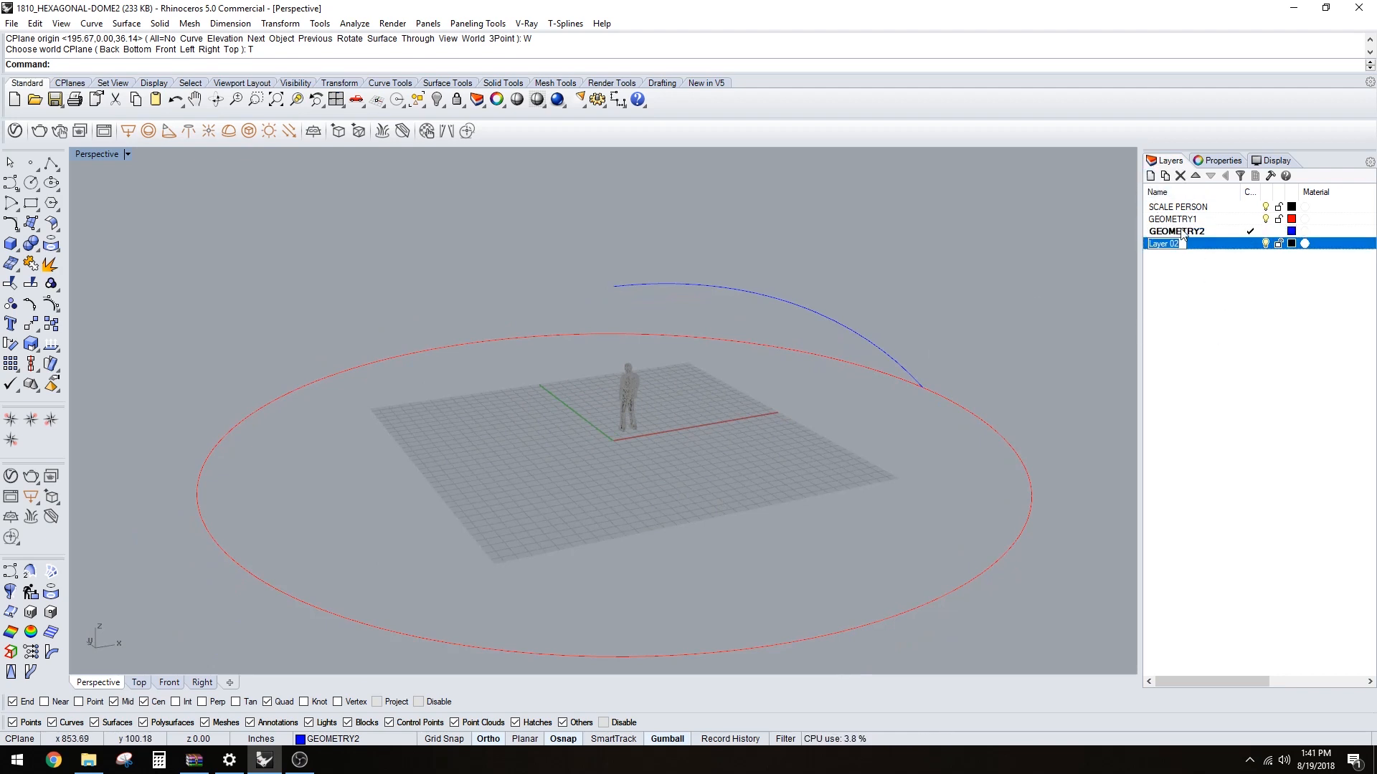
{"action": "type", "text": "DOME"}
{"action": "key", "text": "Return"}
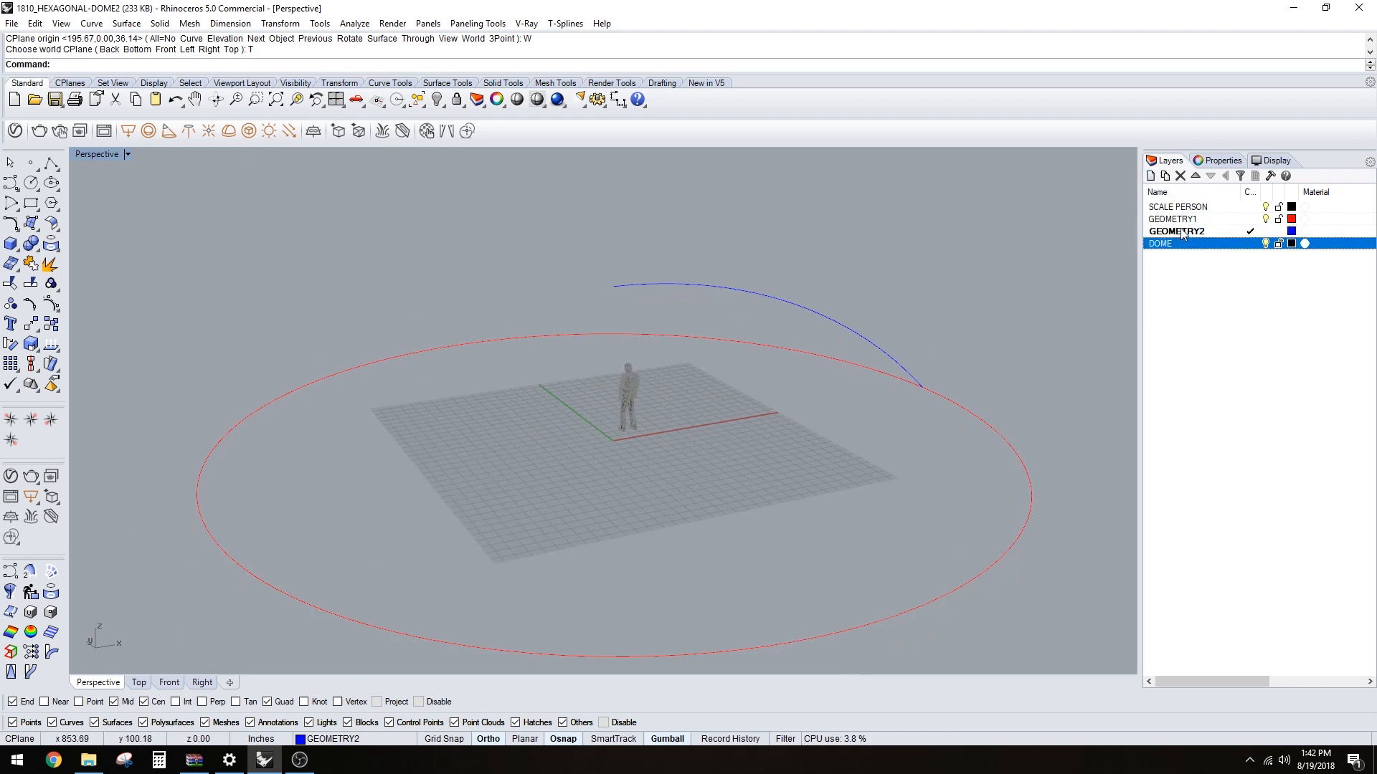
{"action": "left_click", "coordinate": [1248, 246]}
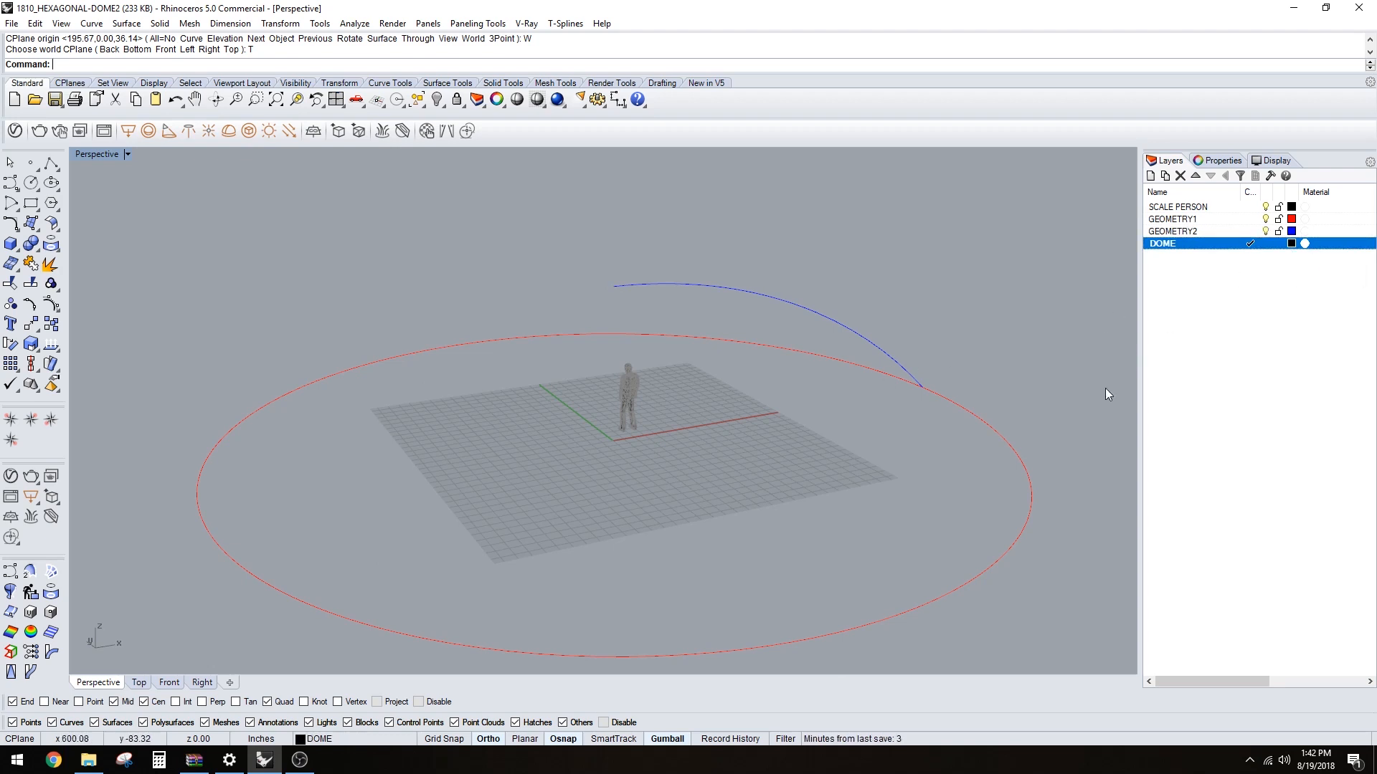
- Build the dome surface with Sweep1, using the base circle as rail and the blue arc as cross section
{"action": "right_click_drag", "start_coordinate": [1104, 389], "coordinate": [949, 411]}
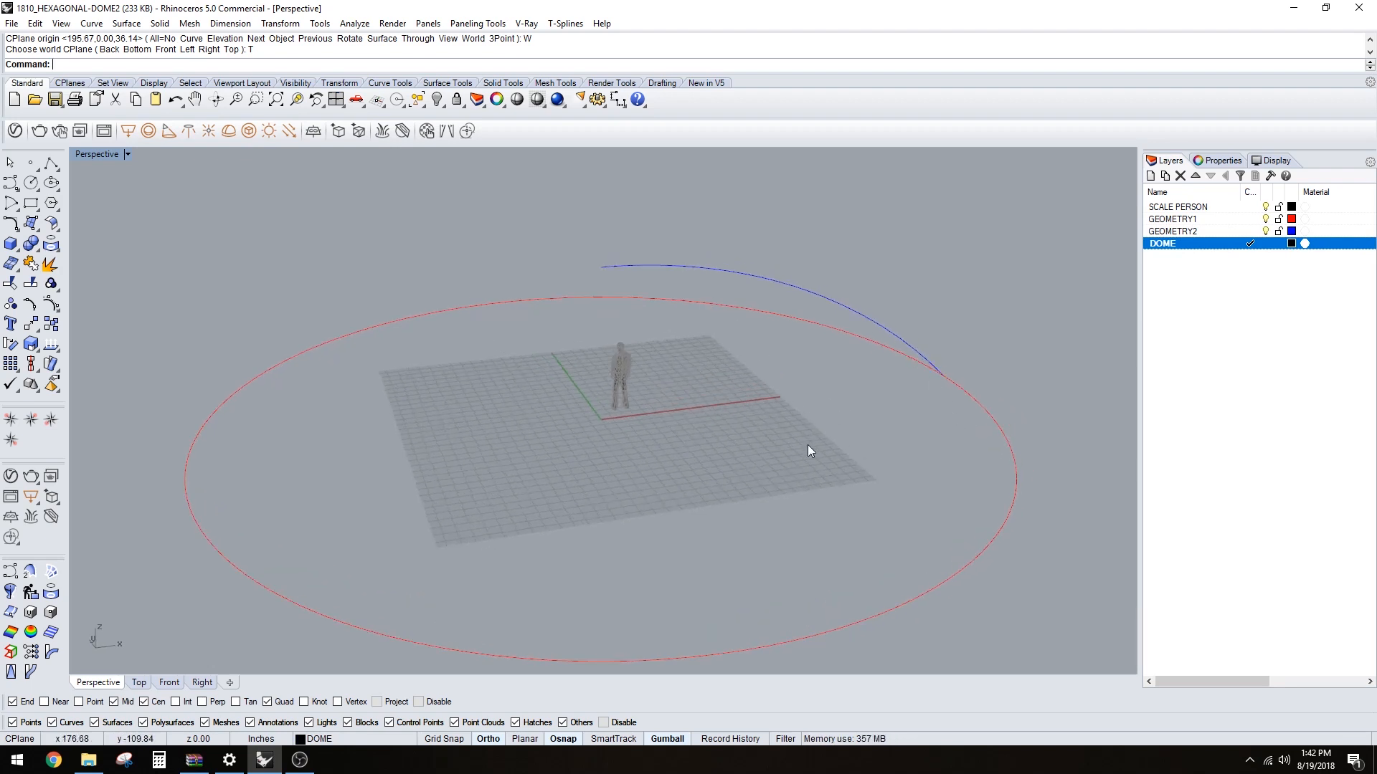
{"action": "type", "text": "Sweep1"}
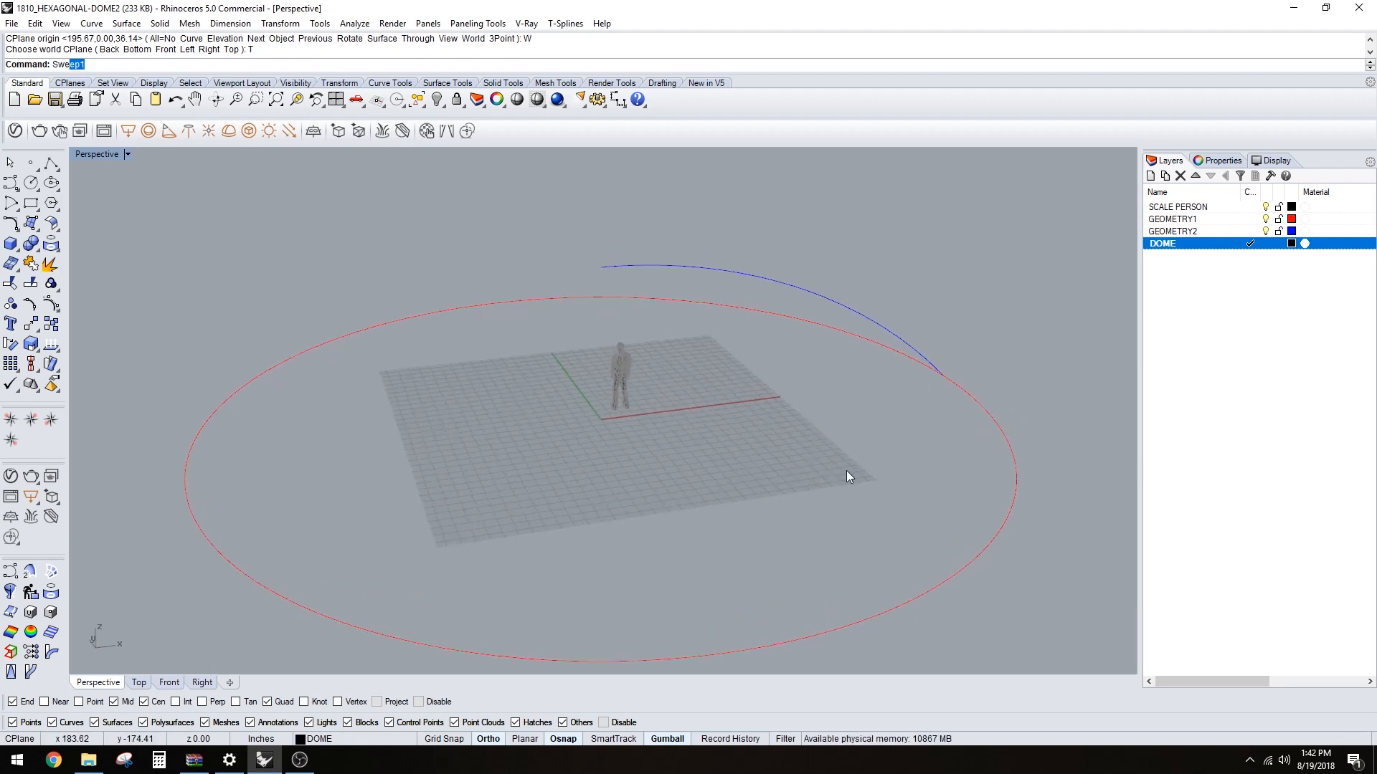
{"action": "key", "text": "Return"}
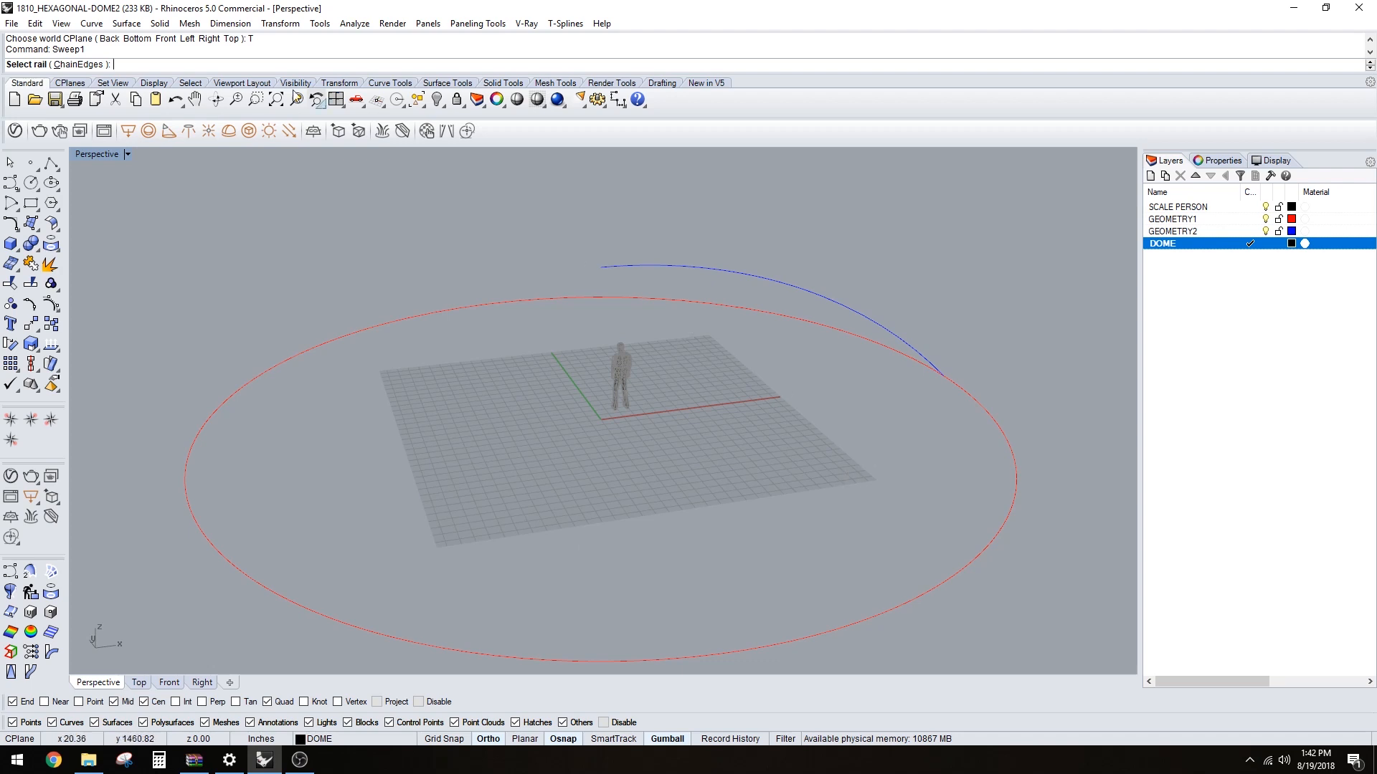
{"action": "left_click", "coordinate": [872, 344]}
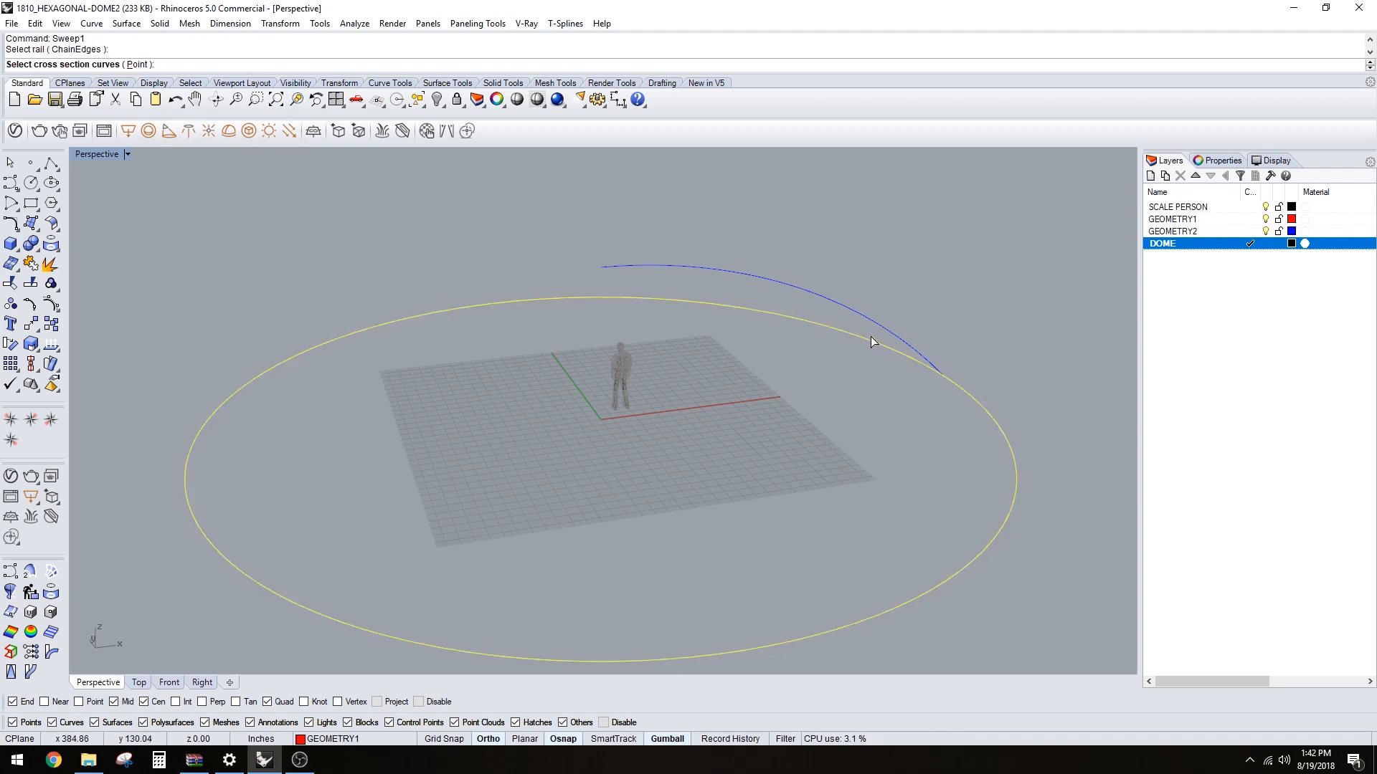
{"action": "left_click", "coordinate": [784, 288]}
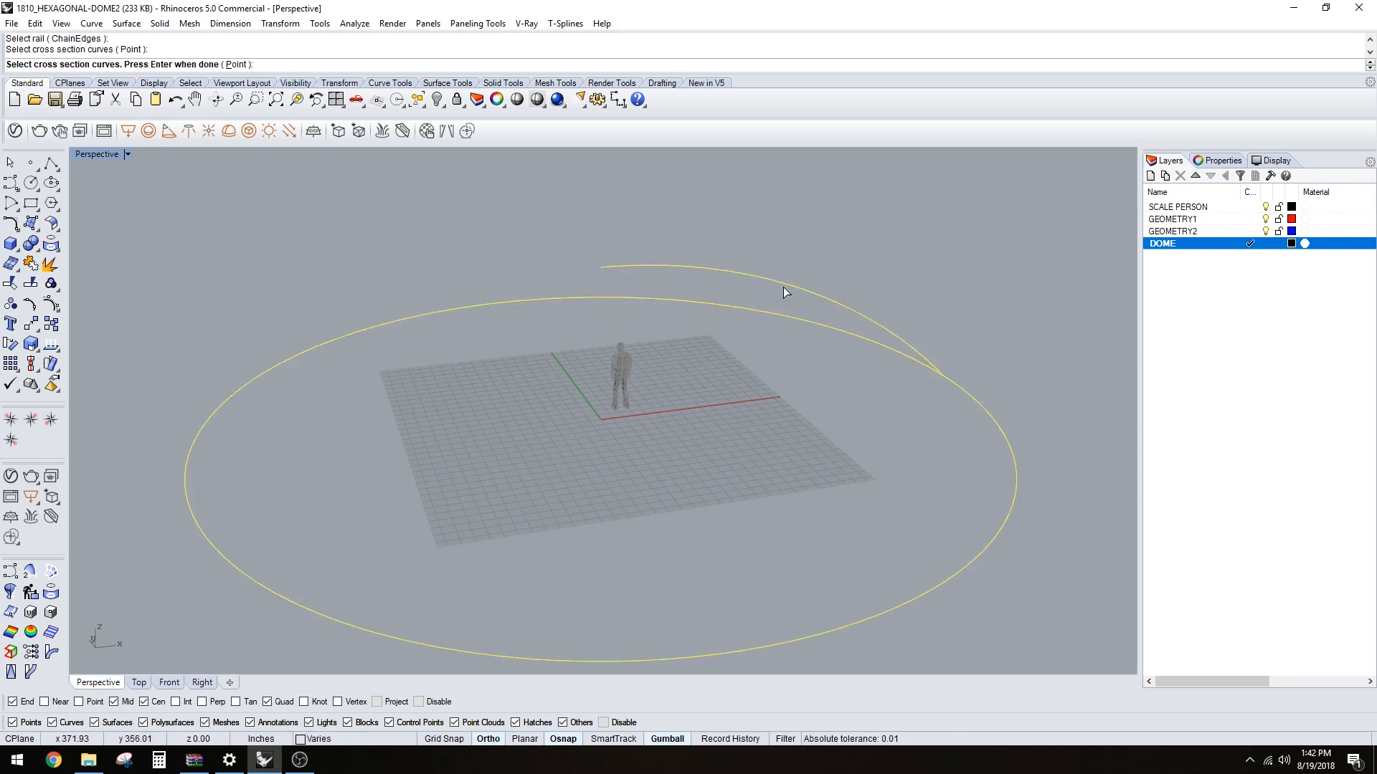
{"action": "key", "text": "Return"}
{"action": "left_click", "coordinate": [939, 402]}
{"action": "right_click_drag", "start_coordinate": [928, 412], "coordinate": [849, 427]}
{"action": "right_click_drag", "start_coordinate": [933, 380], "coordinate": [846, 398]}
{"action": "left_click", "coordinate": [846, 398]}
{"action": "left_click", "coordinate": [904, 261]}
{"action": "right_click_drag", "start_coordinate": [904, 261], "coordinate": [903, 298]}
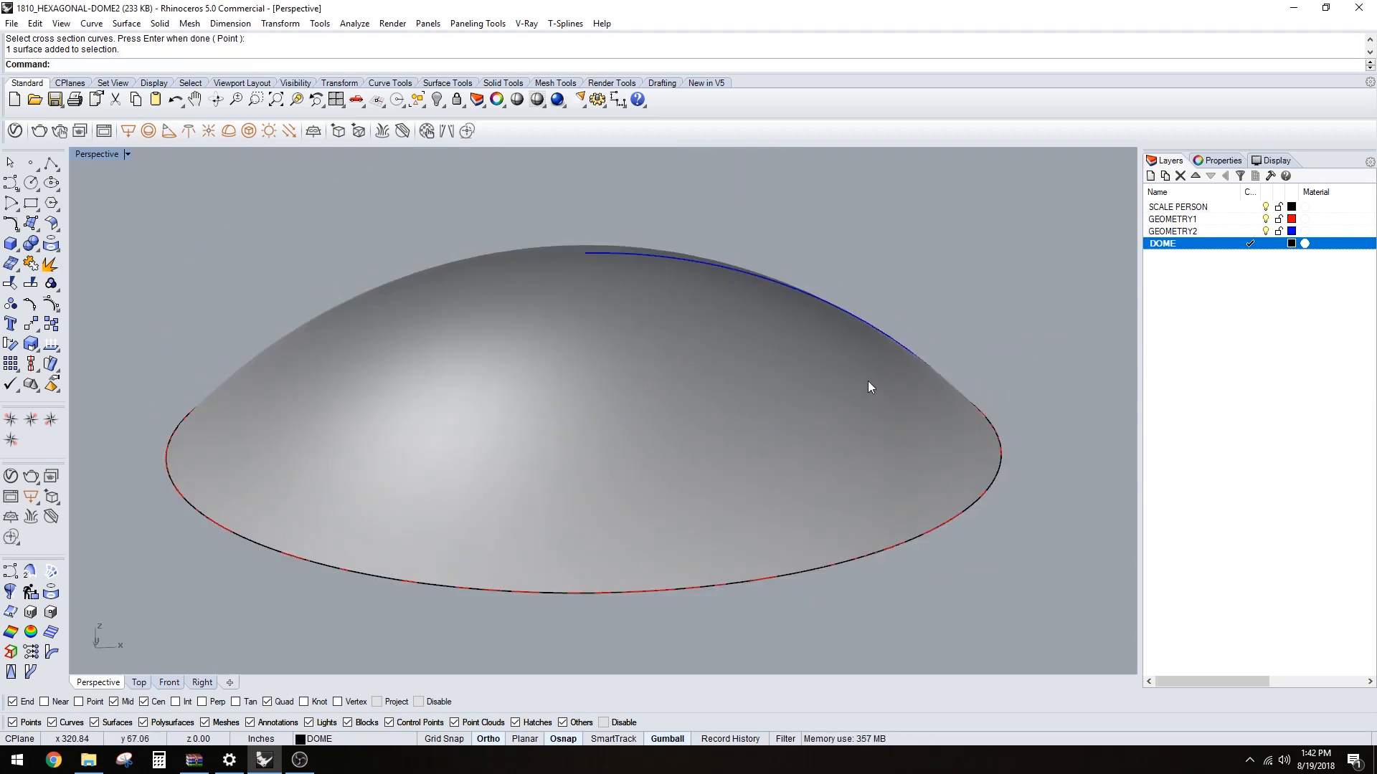
- Switch to the four-viewport layout and zoom all viewports to the model's extents
{"action": "double_click", "coordinate": [107, 156]}
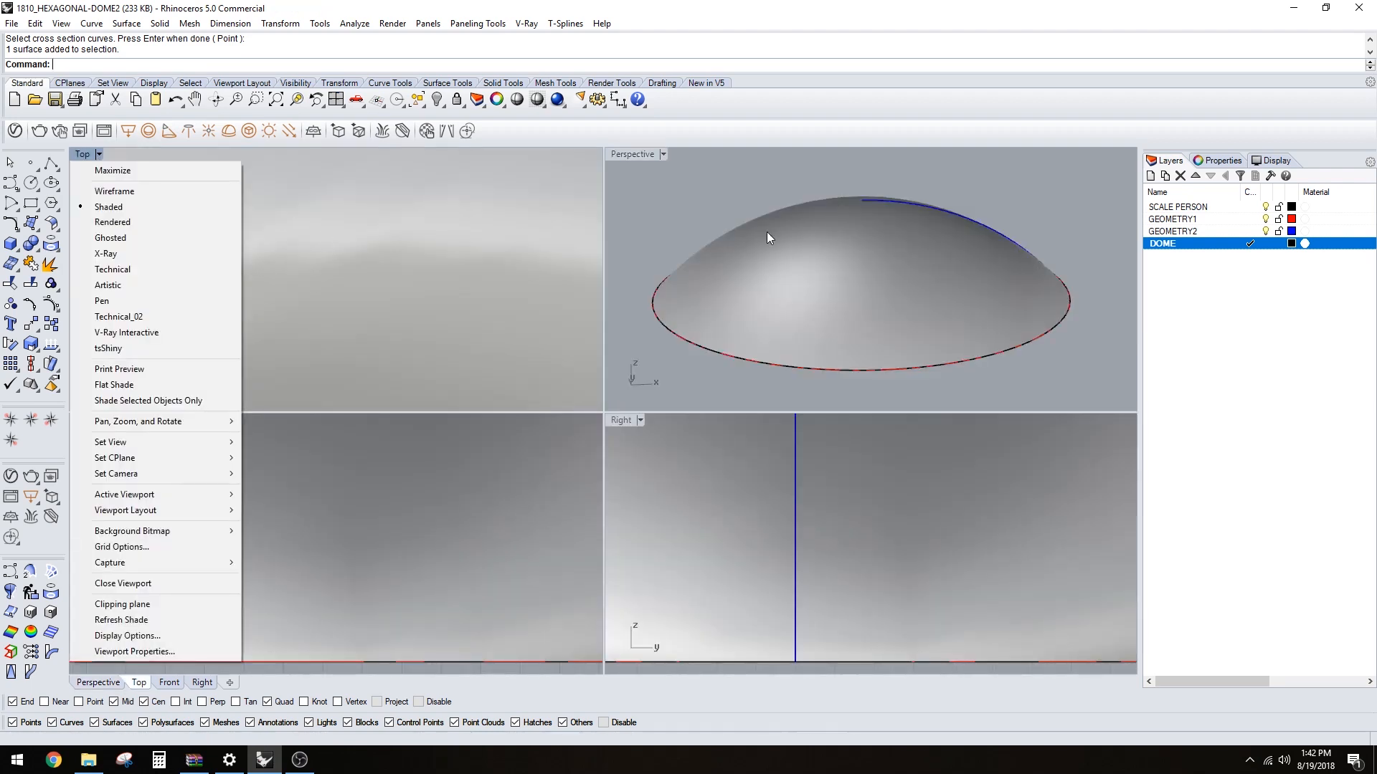
{"action": "left_click", "coordinate": [743, 207]}
{"action": "type", "text": "z"}
{"action": "key", "text": "Return"}
{"action": "type", "text": "a"}
{"action": "key", "text": "Return"}
{"action": "key", "text": "Return"}
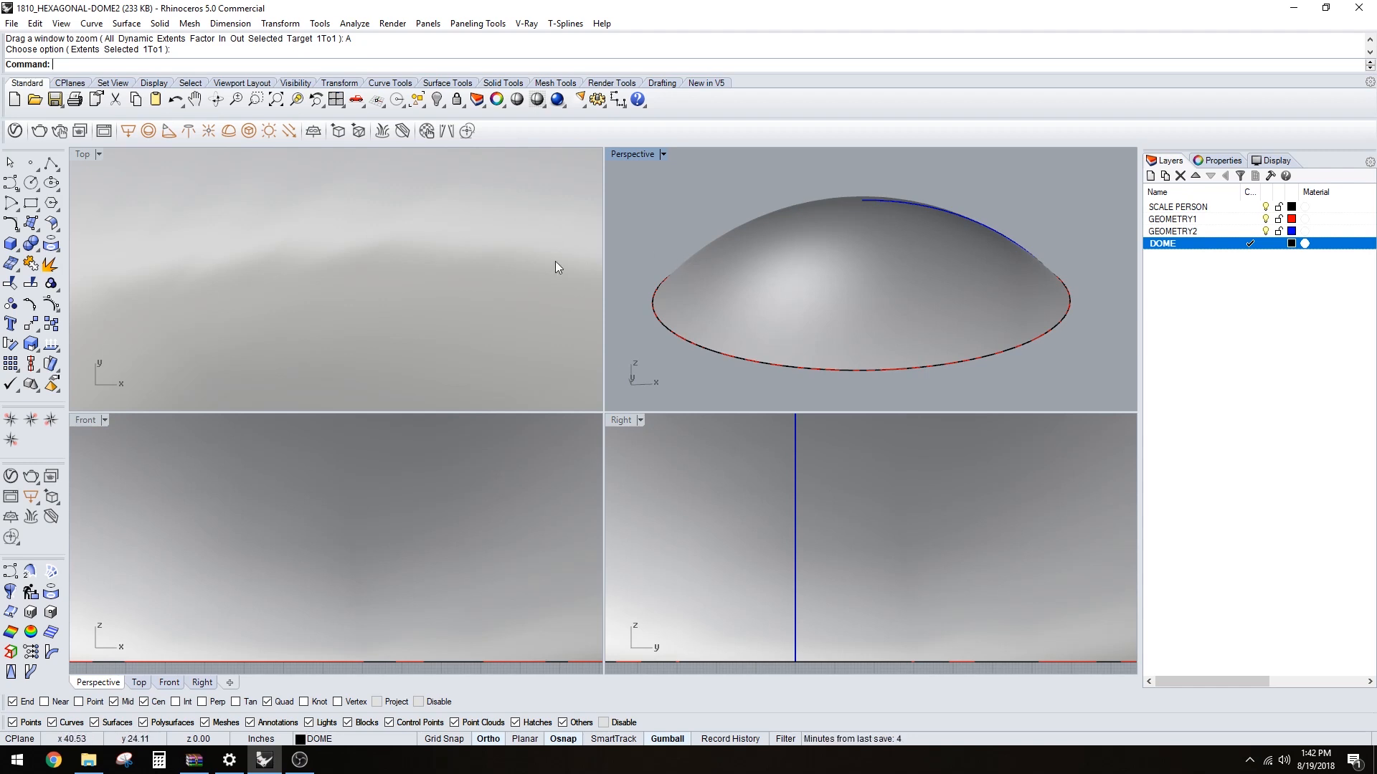
{"action": "key", "text": "Return"}
{"action": "type", "text": "A"}
{"action": "key", "text": "Return"}
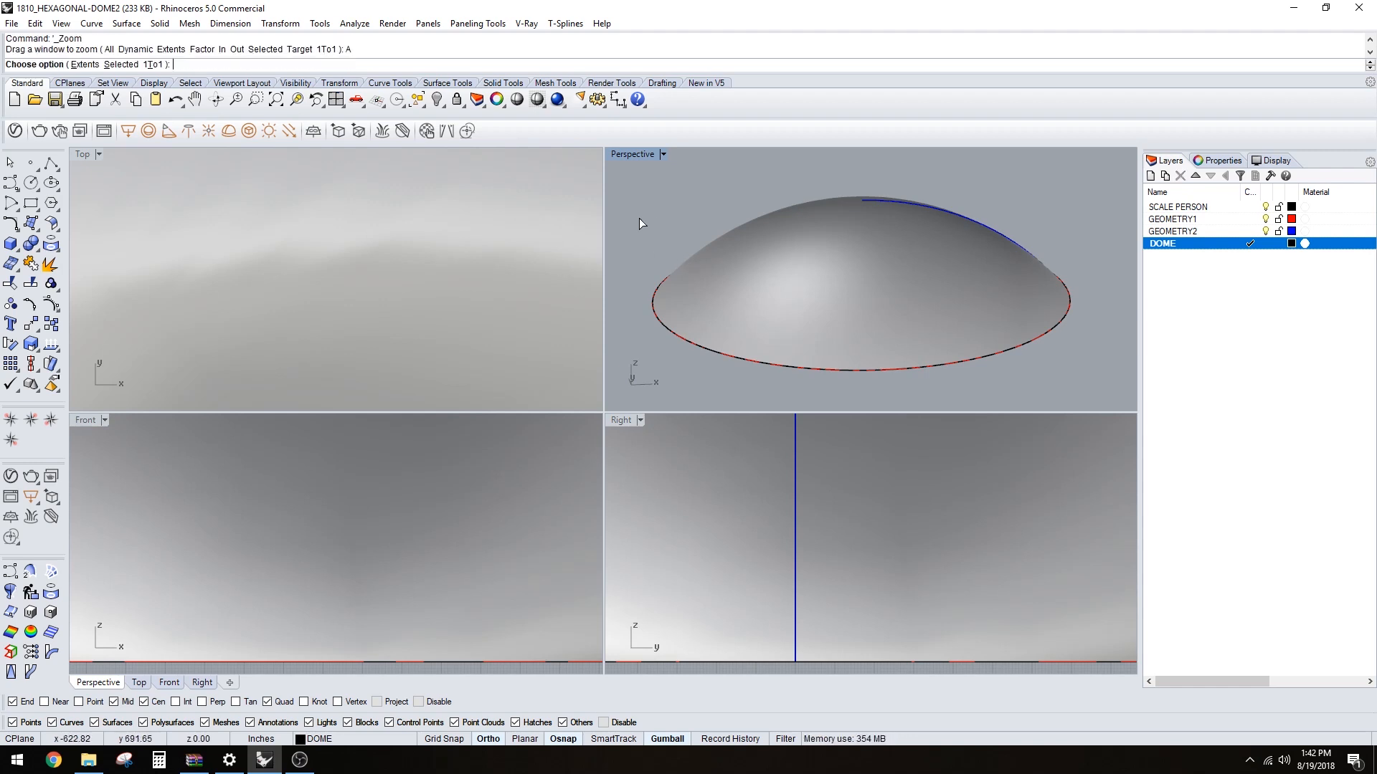
{"action": "type", "text": "E"}
{"action": "key", "text": "Return"}
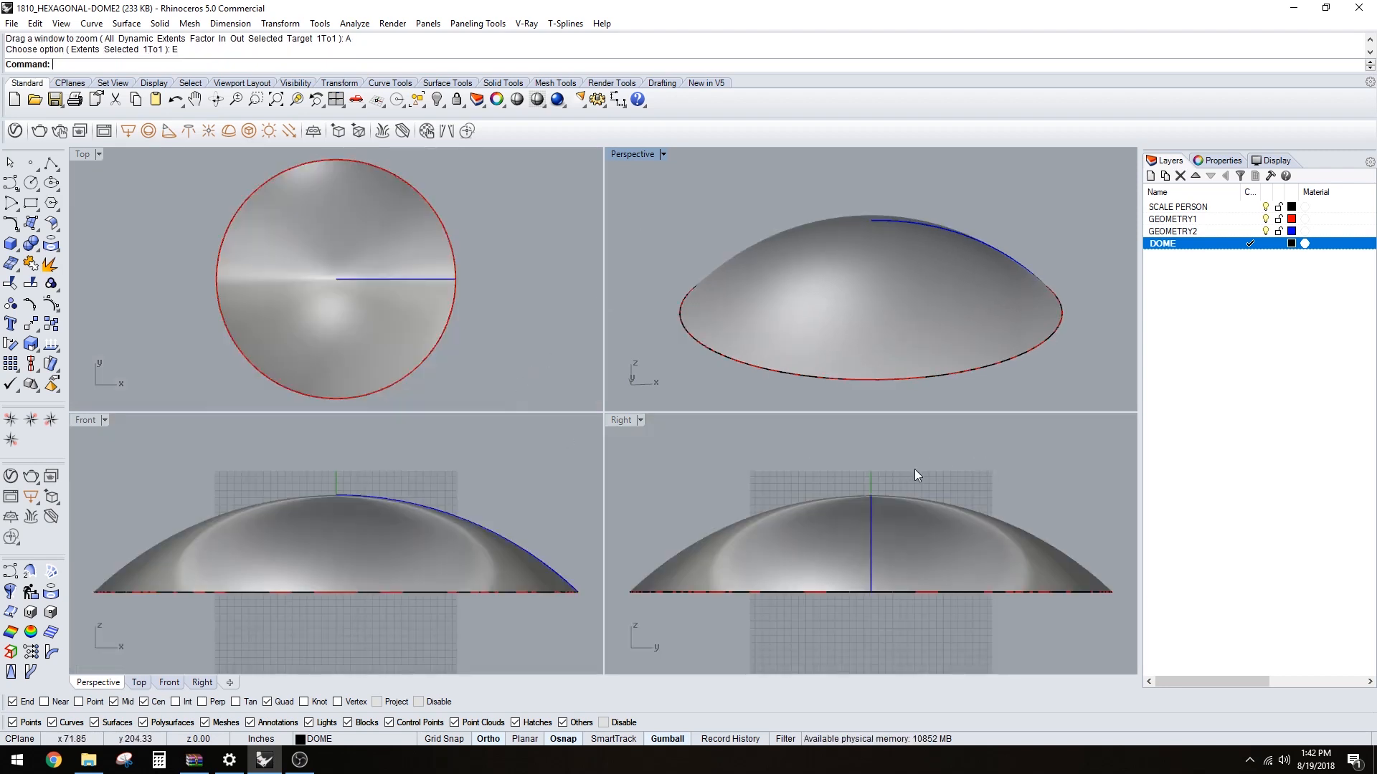
- Set the Right viewport to Wireframe and examine the scale figure against the dome's height
{"action": "left_click", "coordinate": [628, 422]}
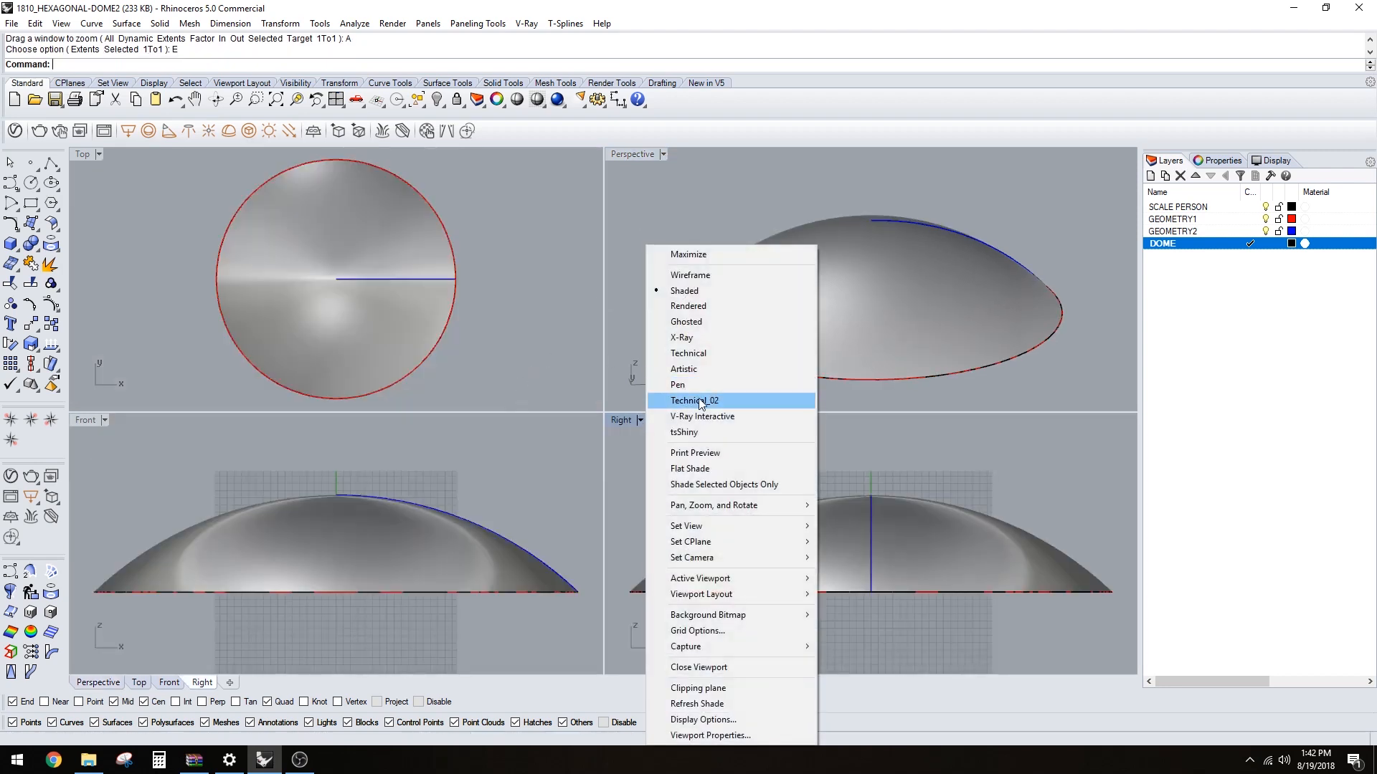
{"action": "left_click", "coordinate": [710, 274]}
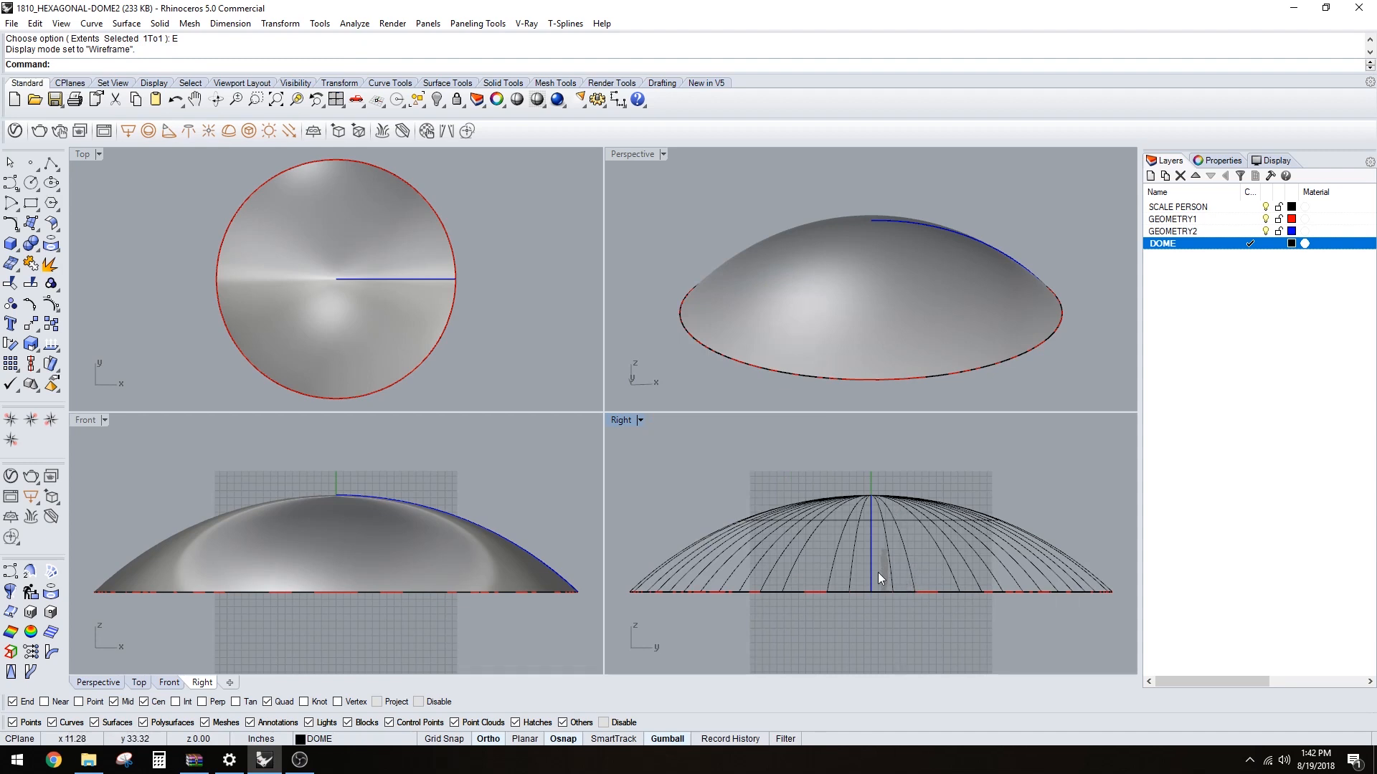
{"action": "scroll", "coordinate": [888, 571], "scroll_direction": "up", "scroll_amount": 10}
{"action": "scroll", "coordinate": [891, 571], "scroll_direction": "down", "scroll_amount": 12}
{"action": "scroll", "coordinate": [893, 571], "scroll_direction": "up", "scroll_amount": 6}
{"action": "scroll", "coordinate": [893, 565], "scroll_direction": "down", "scroll_amount": 6}
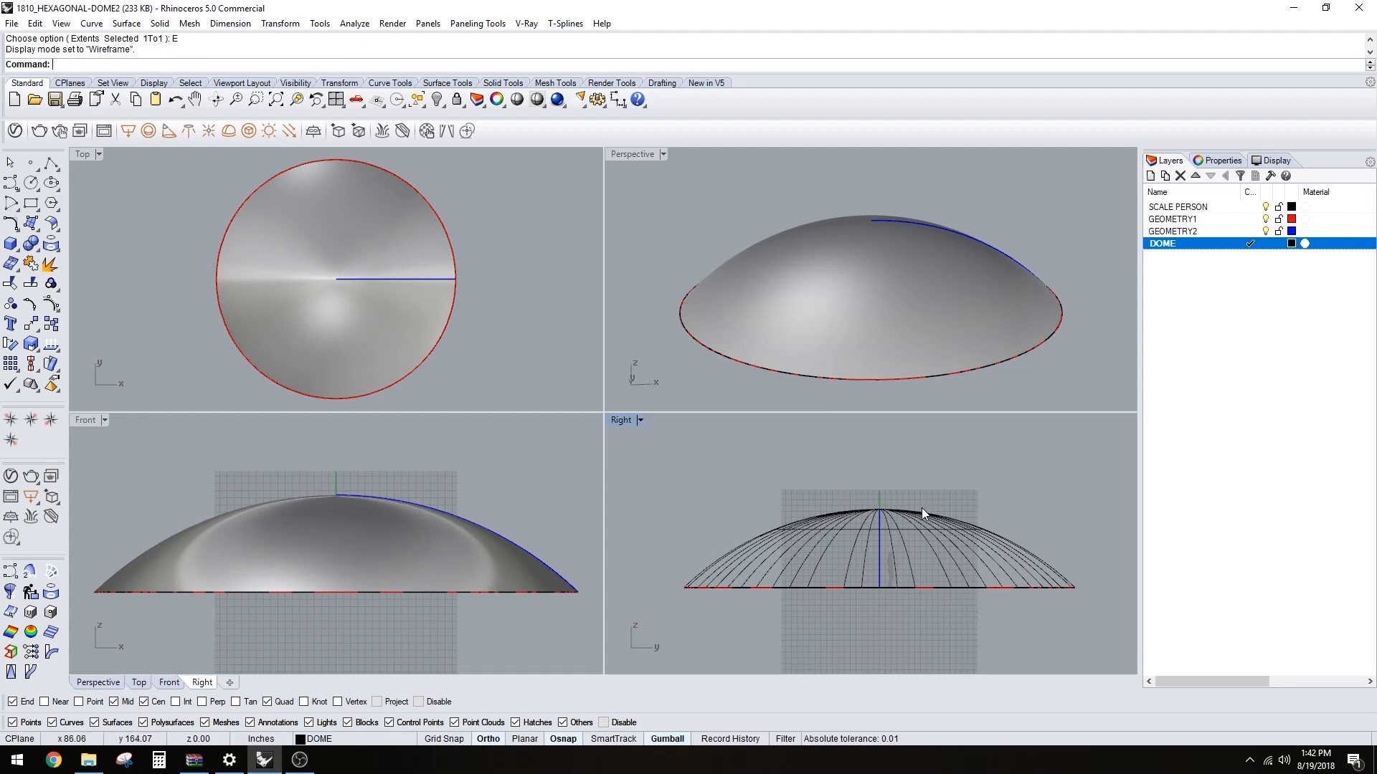
- Set the Right viewport back to Shaded display and maximize the Perspective viewport
{"action": "left_click", "coordinate": [618, 423]}
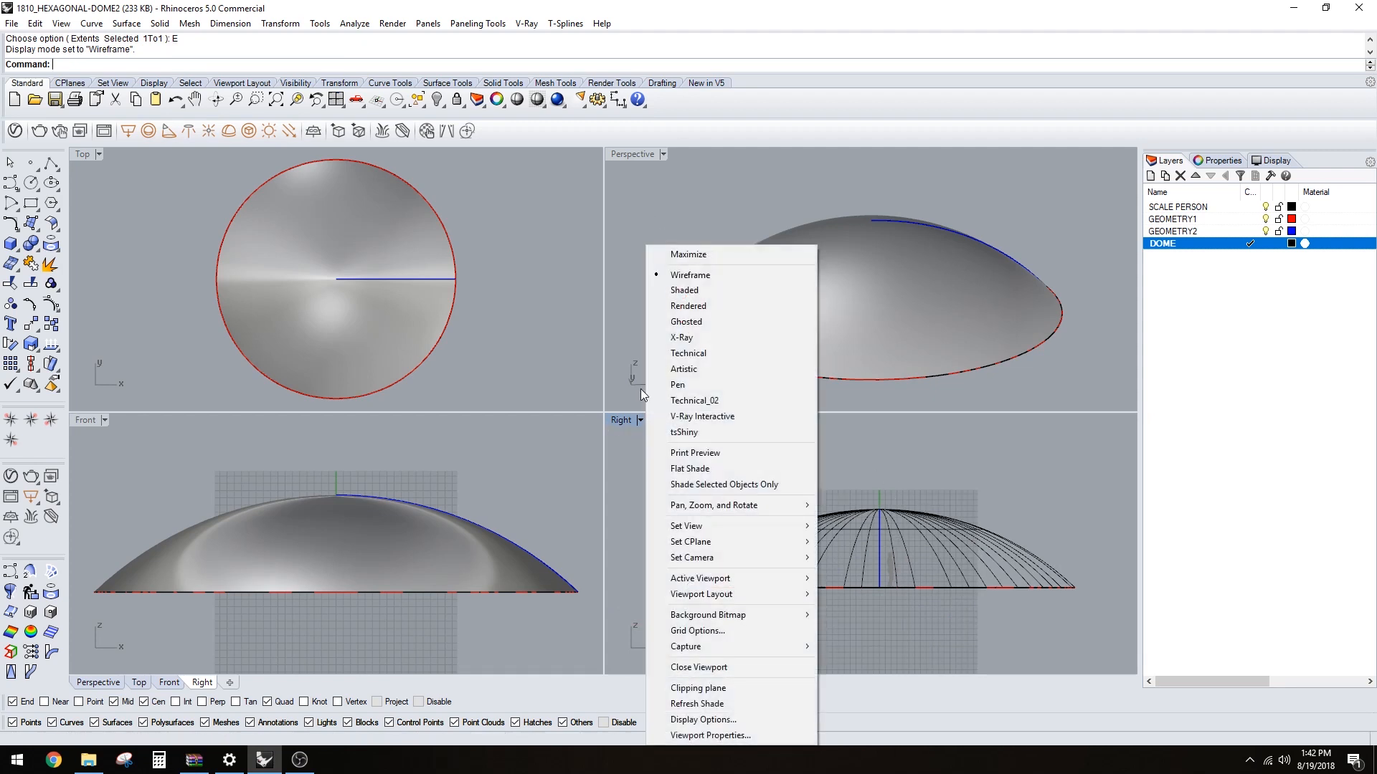
{"action": "left_click", "coordinate": [705, 291]}
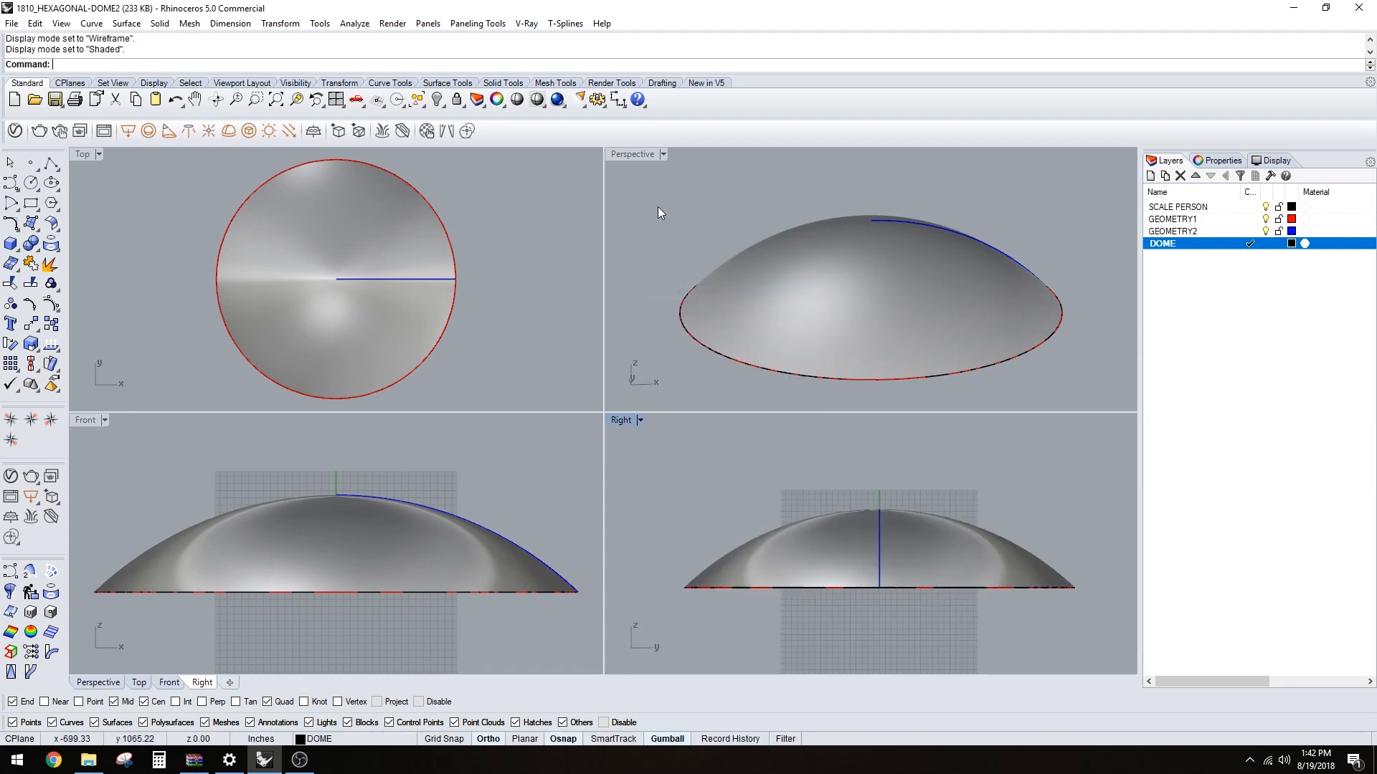
{"action": "double_click", "coordinate": [637, 153]}
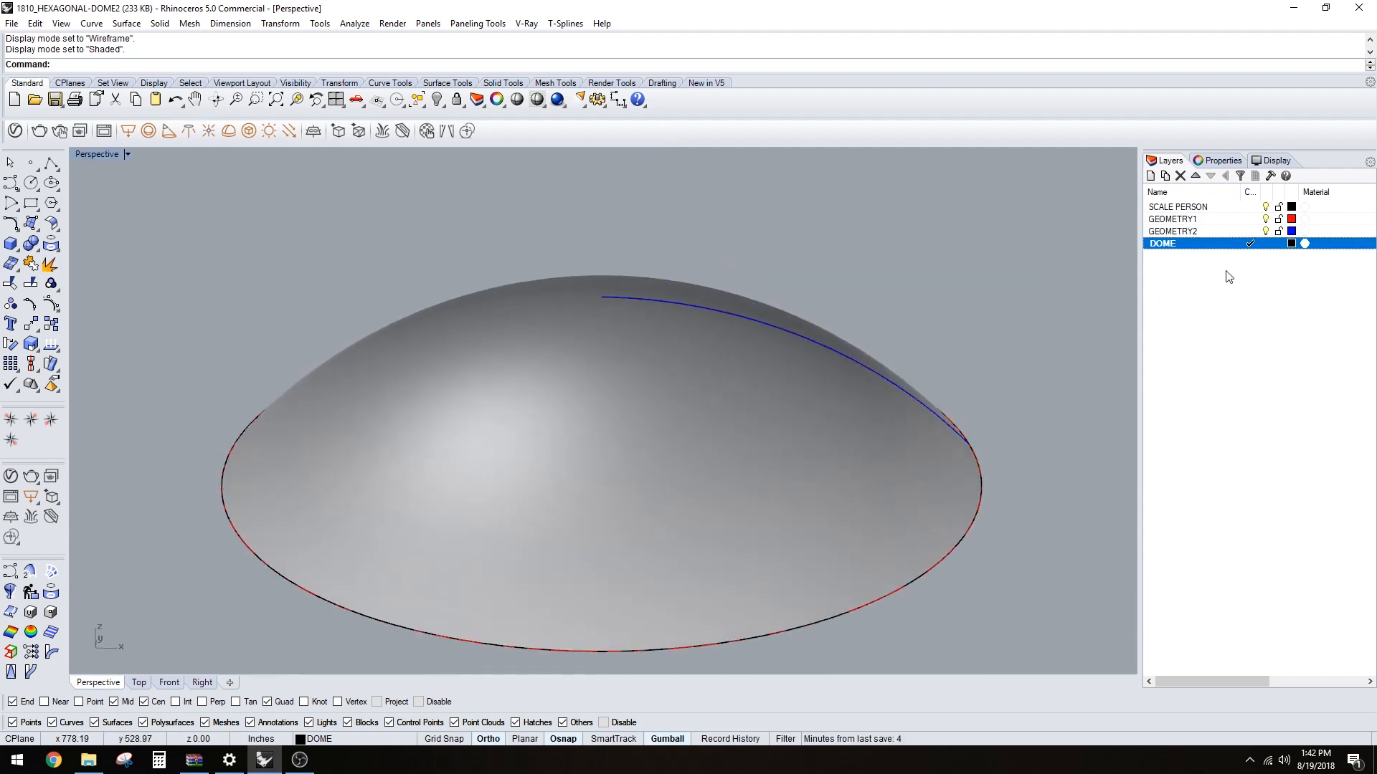
- Make GEOMETRY2 the current layer and turn off the DOME layer
{"action": "left_click", "coordinate": [1245, 265]}
{"action": "left_click", "coordinate": [1251, 231]}
{"action": "left_click", "coordinate": [1266, 243]}
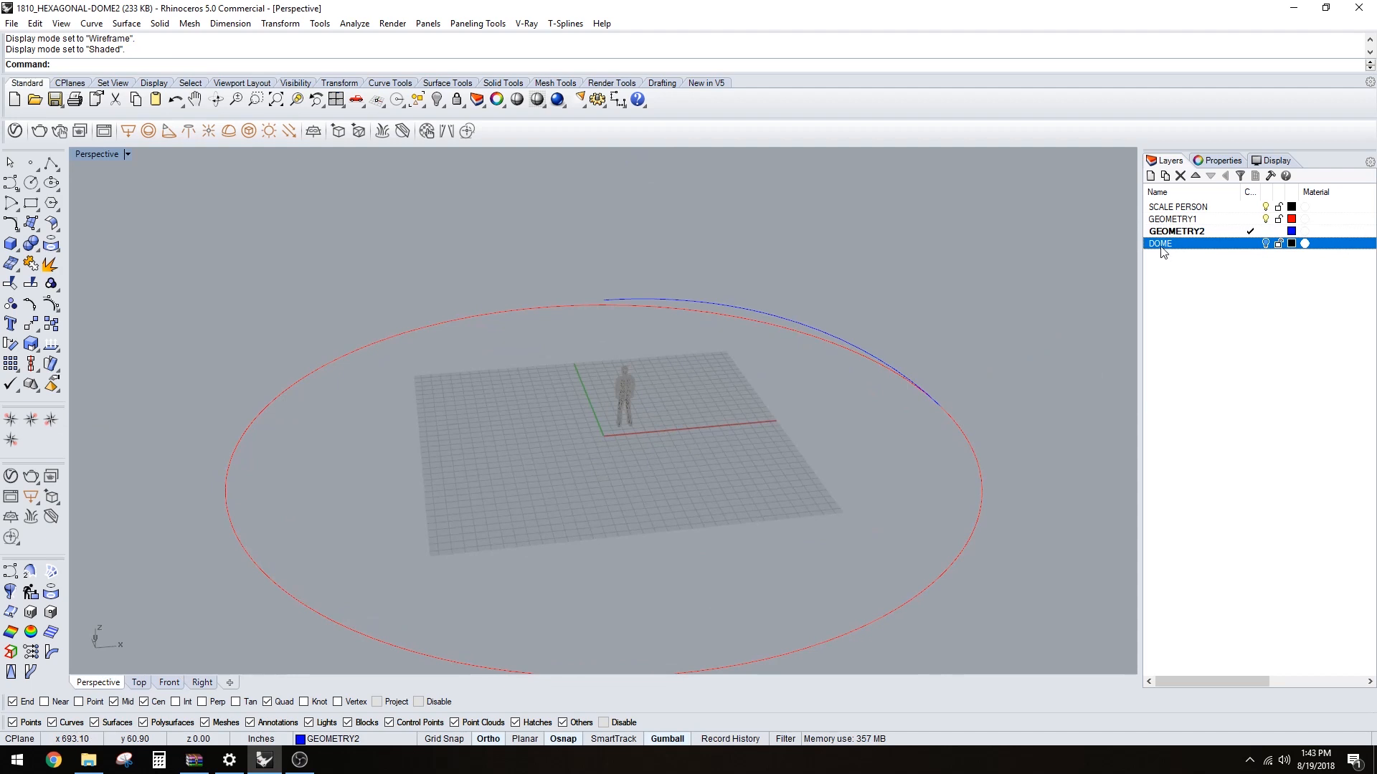
- Create a layer named PATTERN, make it current and set its colour to Blue
{"action": "left_click", "coordinate": [1151, 177]}
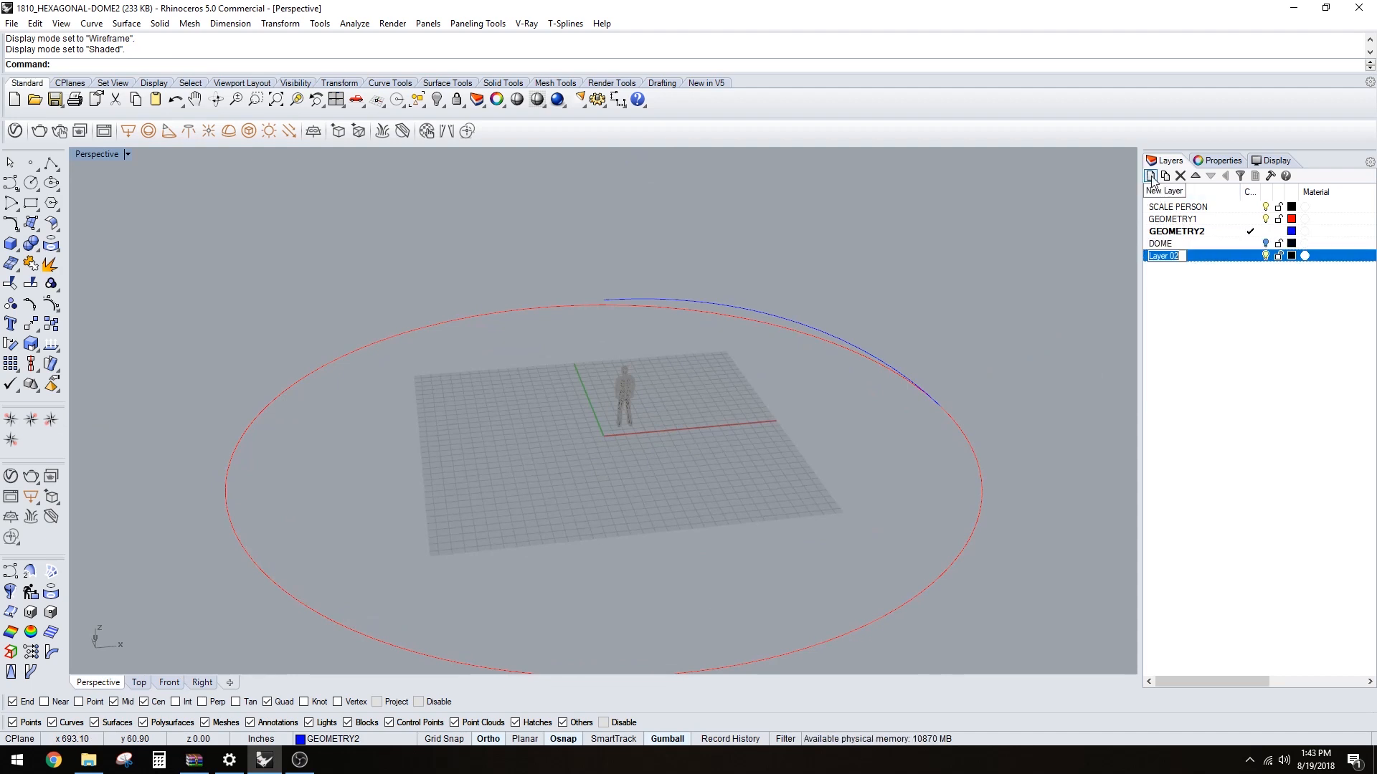
{"action": "type", "text": "PATTERN"}
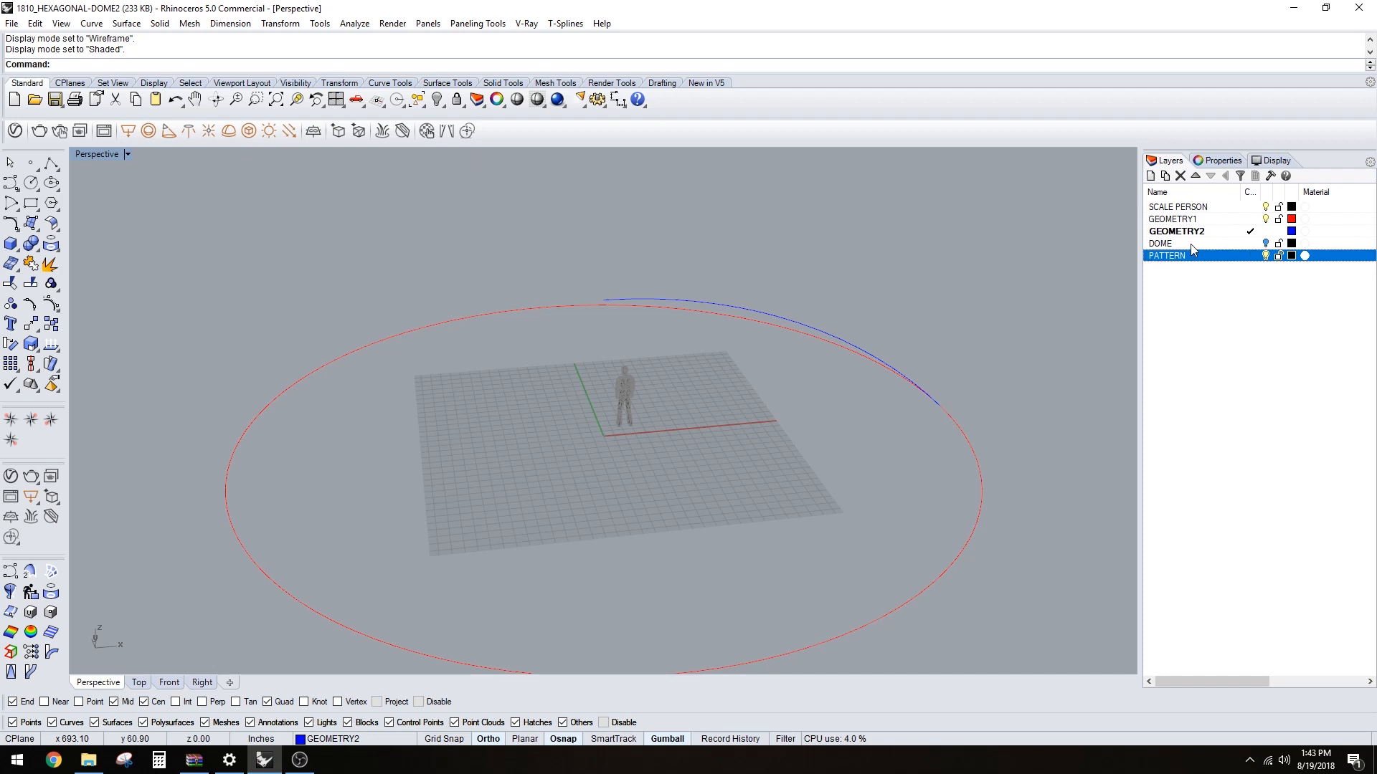
{"action": "left_click", "coordinate": [1252, 256]}
{"action": "left_click", "coordinate": [1291, 257]}
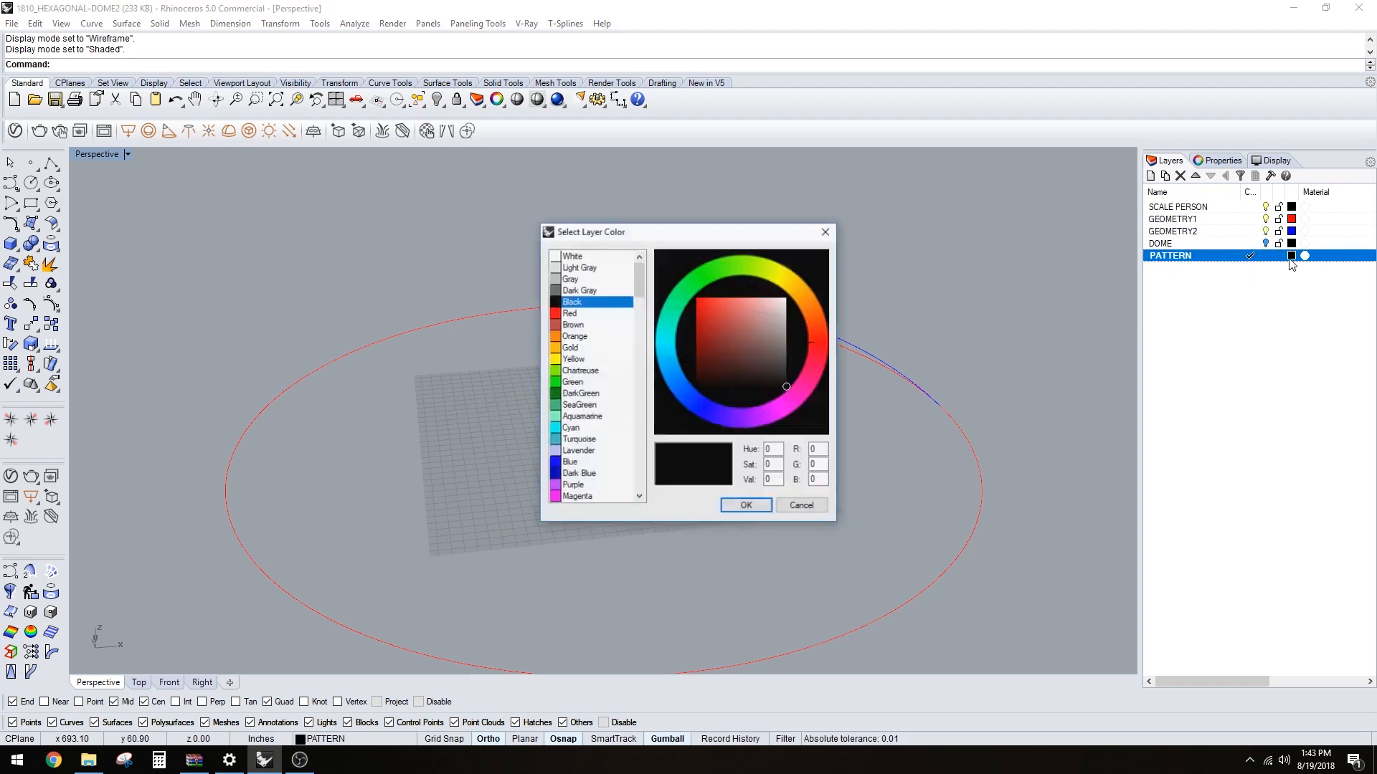
{"action": "left_click", "coordinate": [579, 474]}
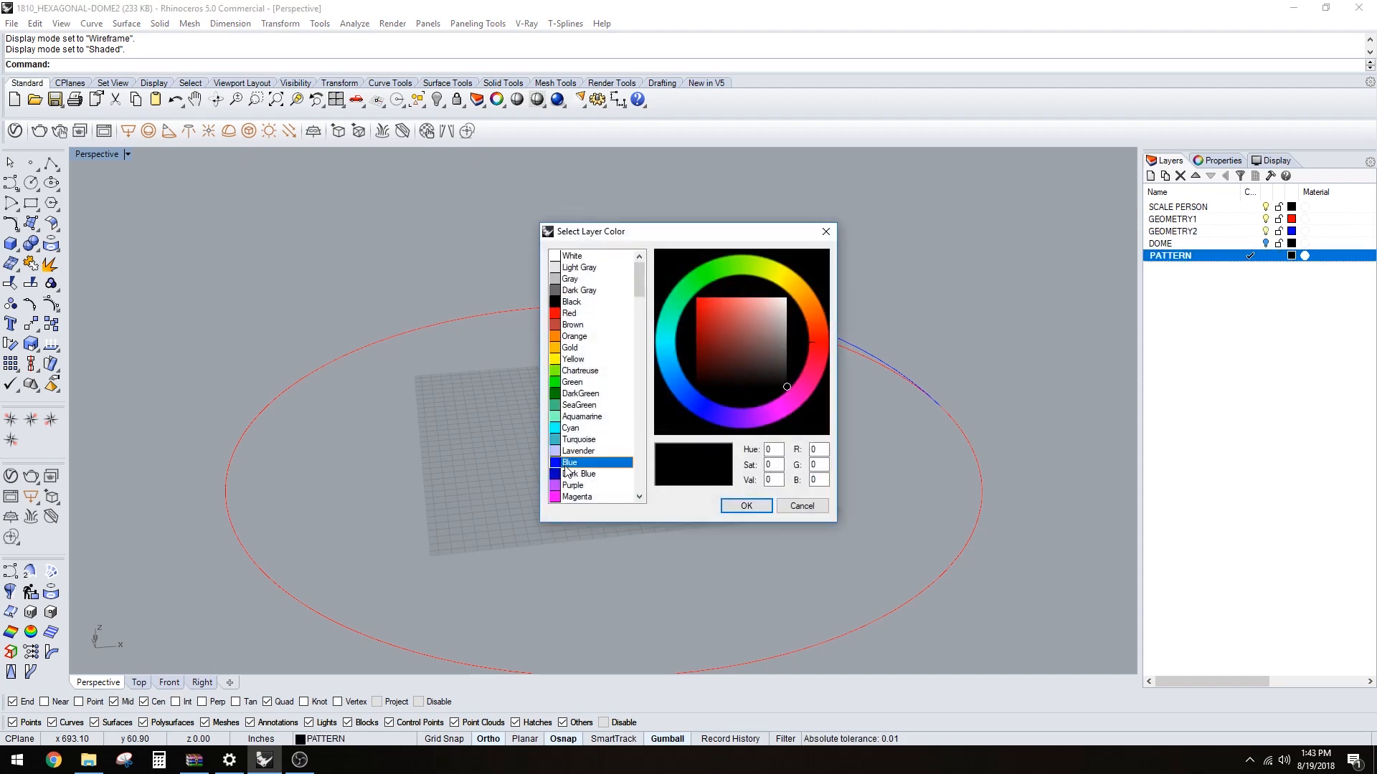
{"action": "left_click", "coordinate": [746, 506]}
- Draw an inscribed 6-sided polygon about 50 in wide across its flats, outside the base circle in the negative Y direction
{"action": "scroll", "coordinate": [788, 445], "scroll_direction": "down", "scroll_amount": 3}
{"action": "right_click_drag", "start_coordinate": [789, 444], "coordinate": [642, 421], "text": "shift"}
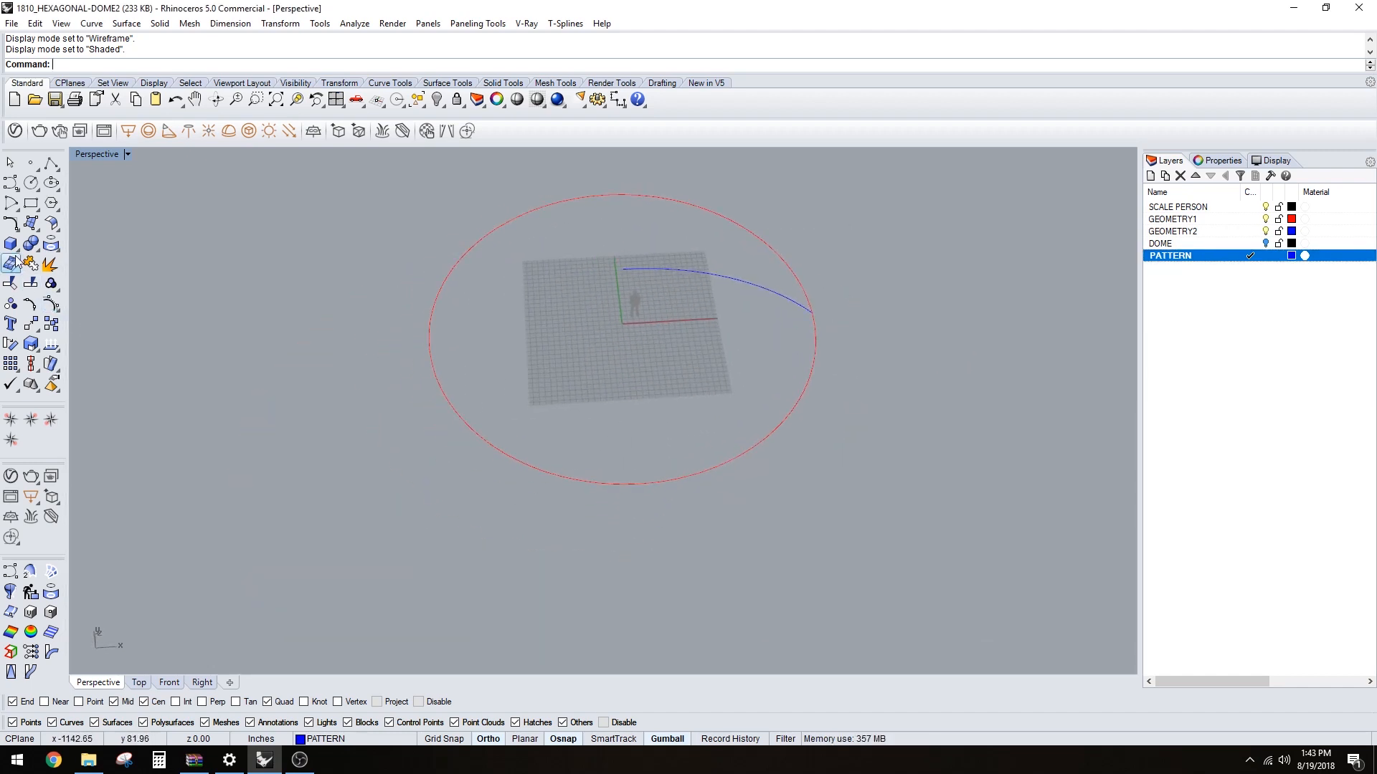
{"action": "left_click", "coordinate": [52, 205]}
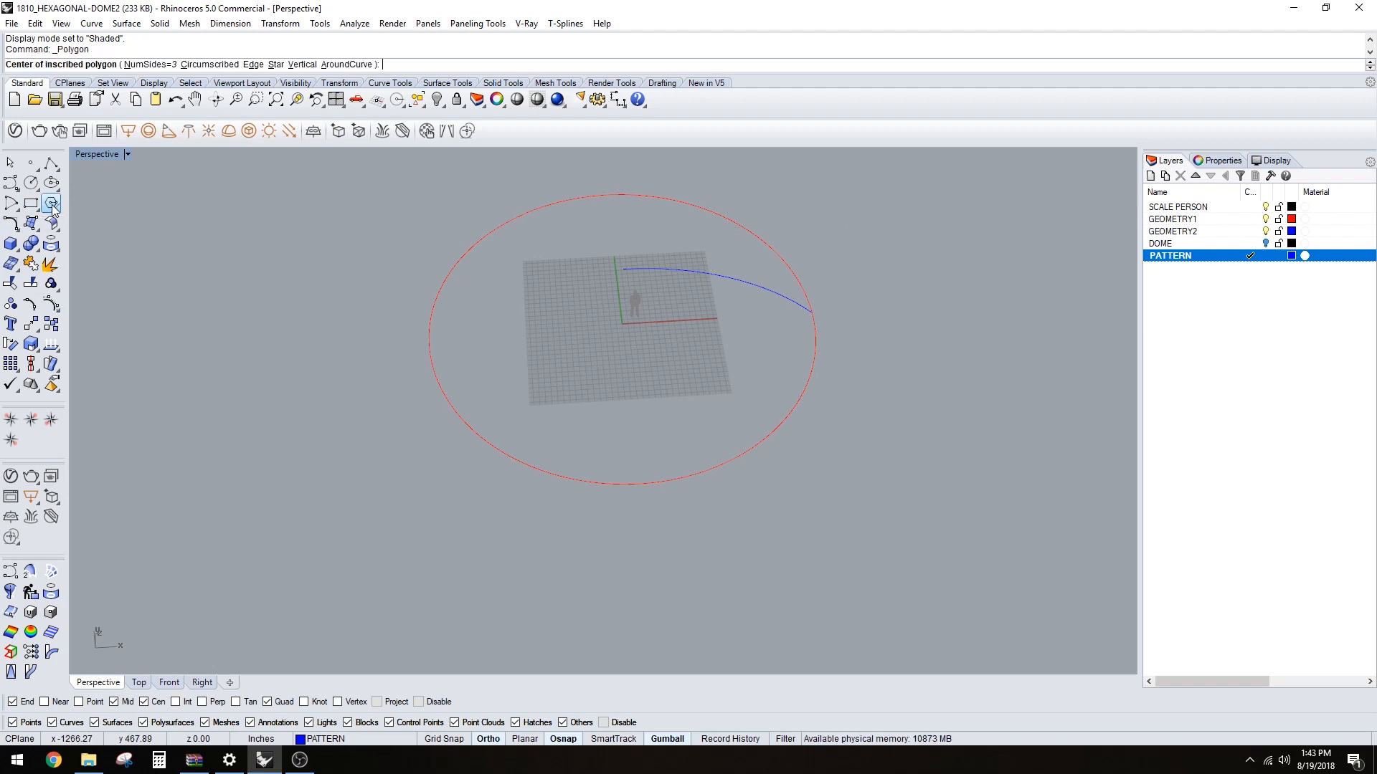
{"action": "left_click", "coordinate": [151, 64]}
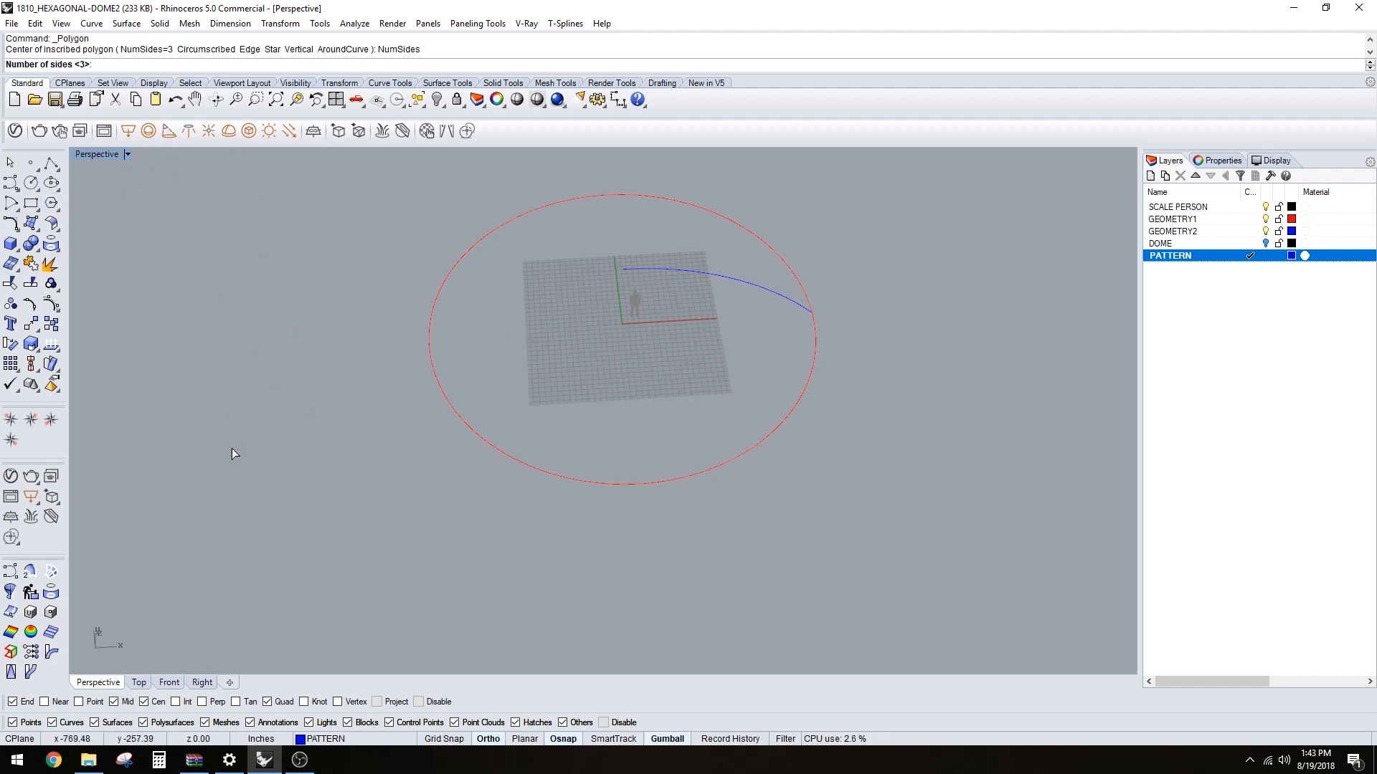
{"action": "type", "text": "6"}
{"action": "key", "text": "Return"}
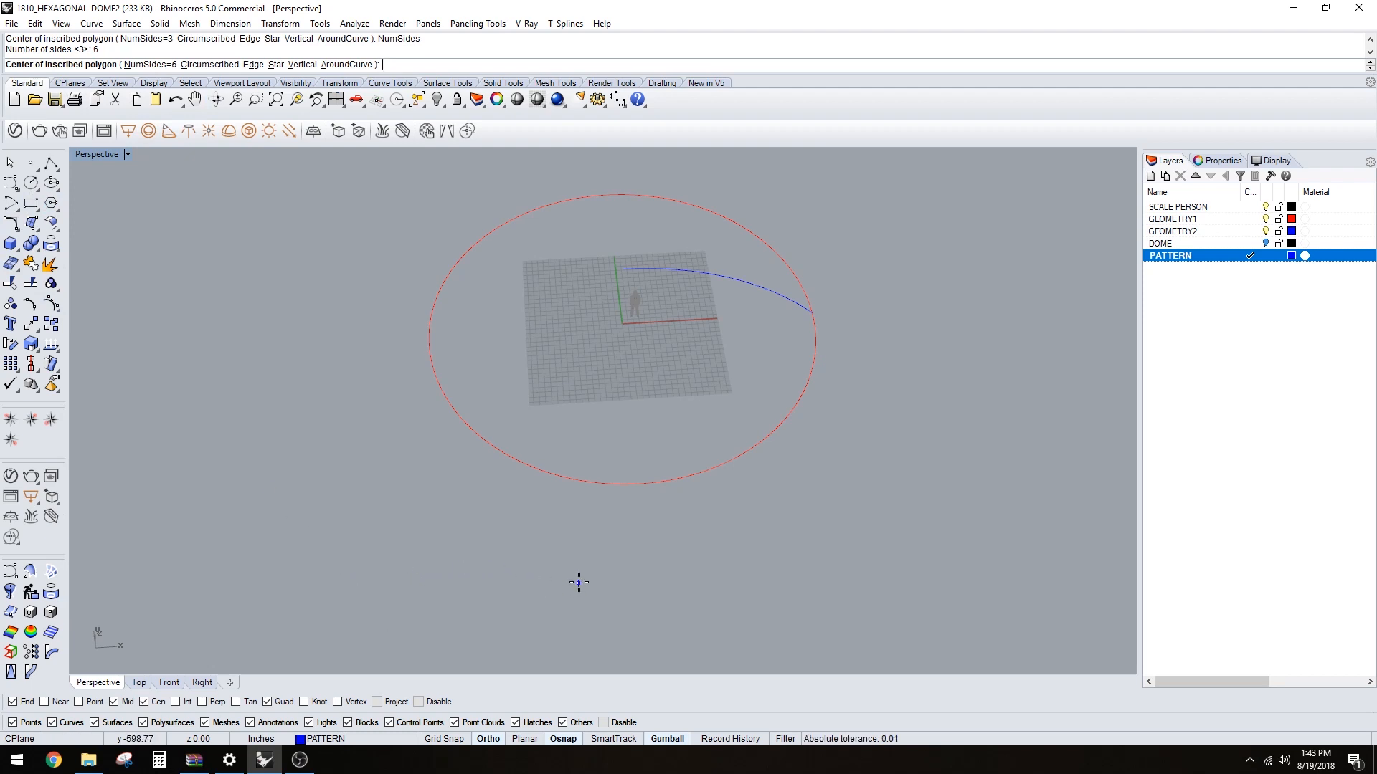
{"action": "left_click", "coordinate": [586, 611]}
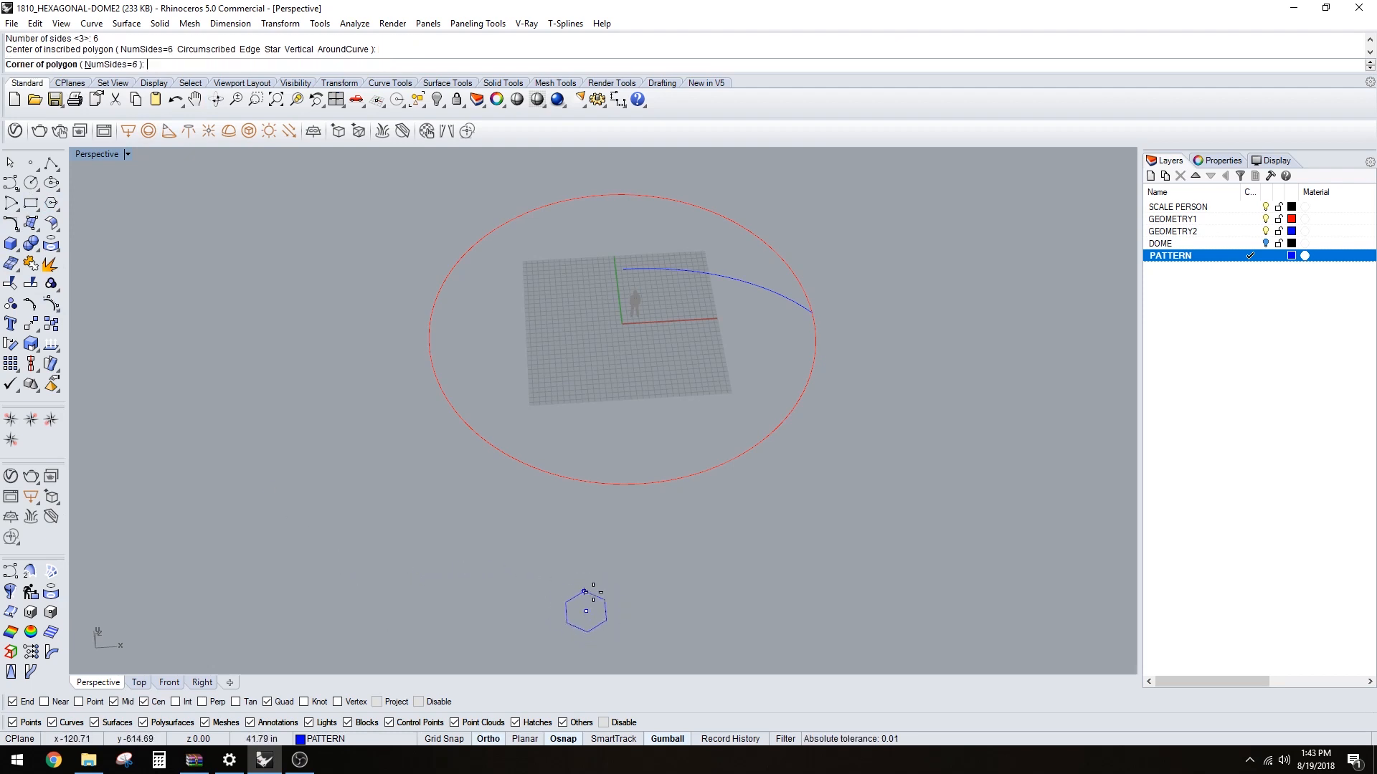
{"action": "left_click", "coordinate": [586, 598]}
{"action": "scroll", "coordinate": [595, 617], "scroll_direction": "up", "scroll_amount": 2}
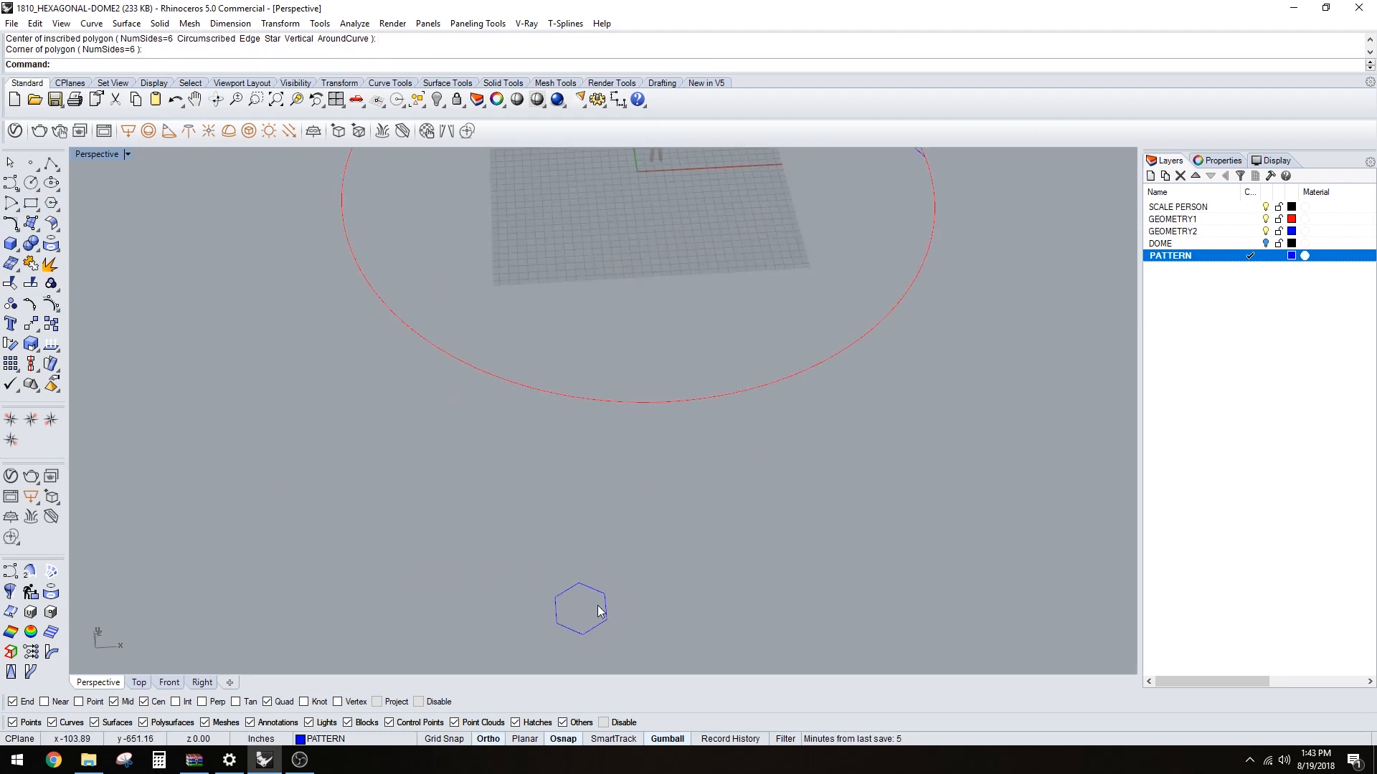
- Copy the hexagon twice along X, snapping corner to corner, to form a row of three
{"action": "left_click", "coordinate": [596, 597]}
{"action": "type", "text": "Copy"}
{"action": "key", "text": "Return"}
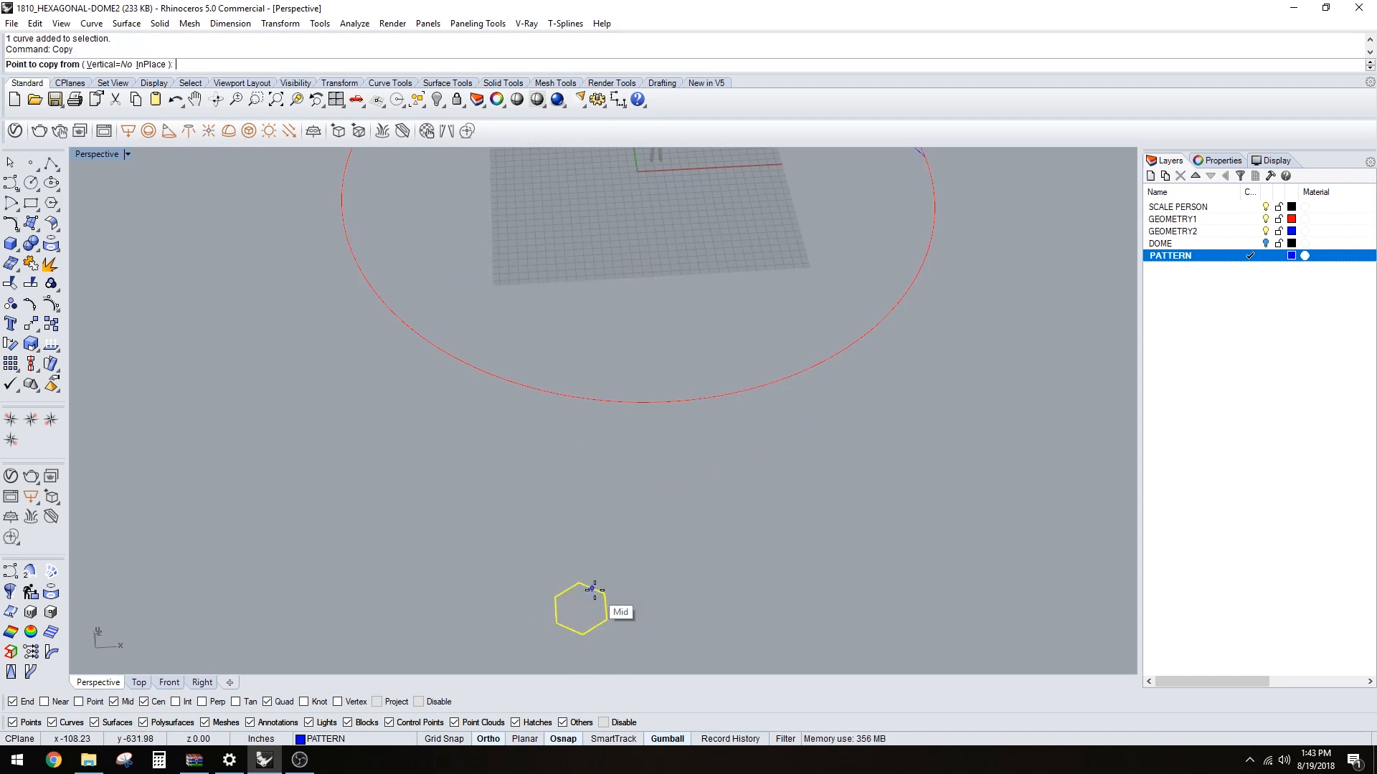
{"action": "left_click", "coordinate": [557, 623]}
{"action": "left_click", "coordinate": [605, 608]}
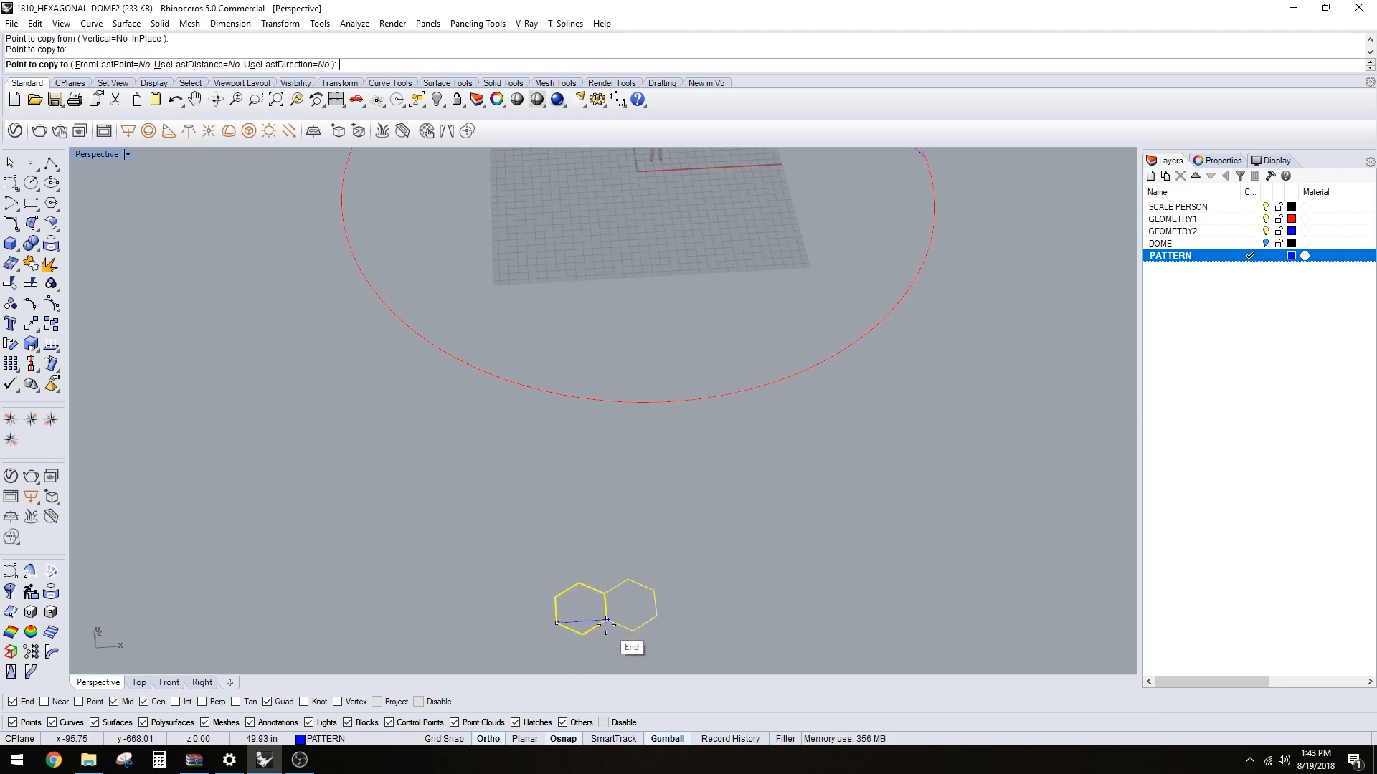
{"action": "left_click", "coordinate": [654, 594]}
{"action": "key", "text": "Return"}
- Start copying the two newest hexagons from their shared lower corner, and turn off the Mid, Cen and Quad object snaps
{"action": "left_click_drag", "start_coordinate": [693, 601], "coordinate": [630, 609]}
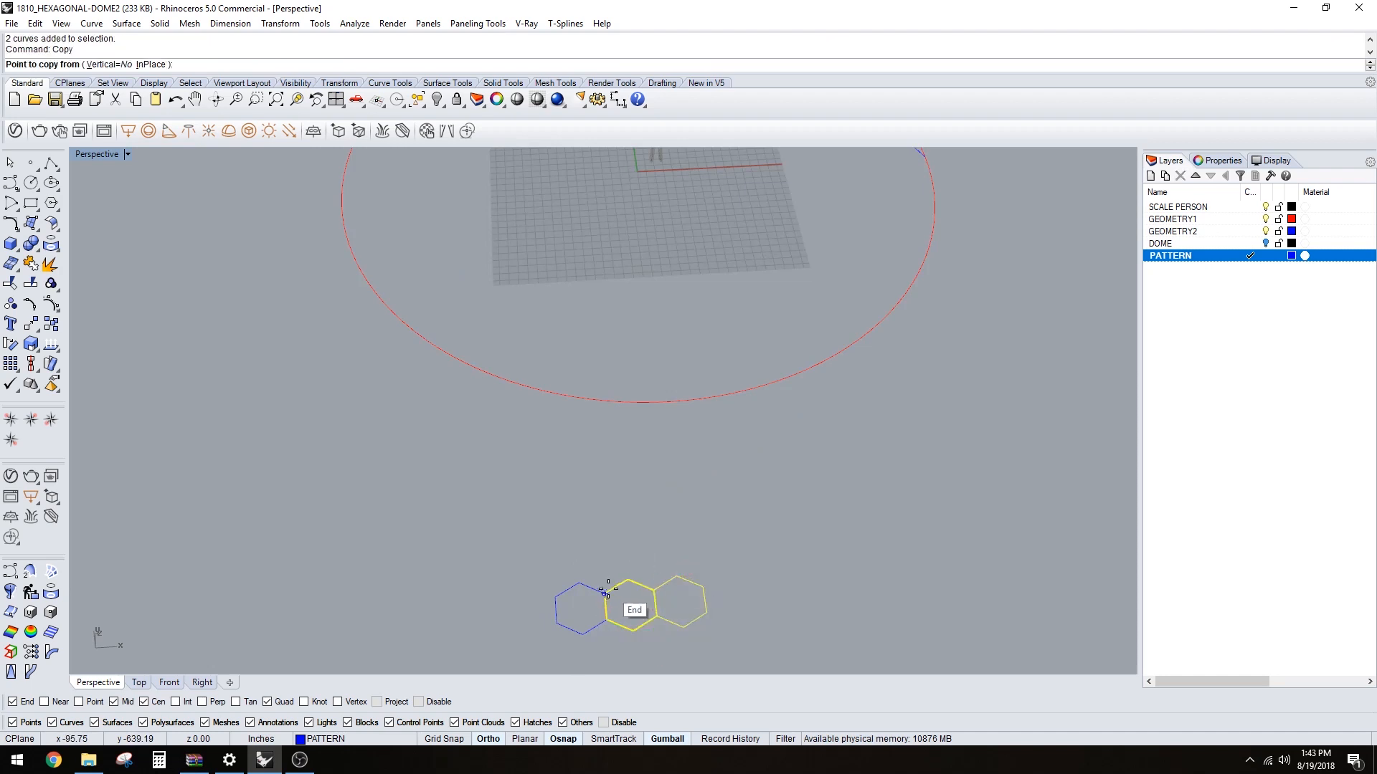
{"action": "key", "text": "Return"}
{"action": "left_click", "coordinate": [607, 620]}
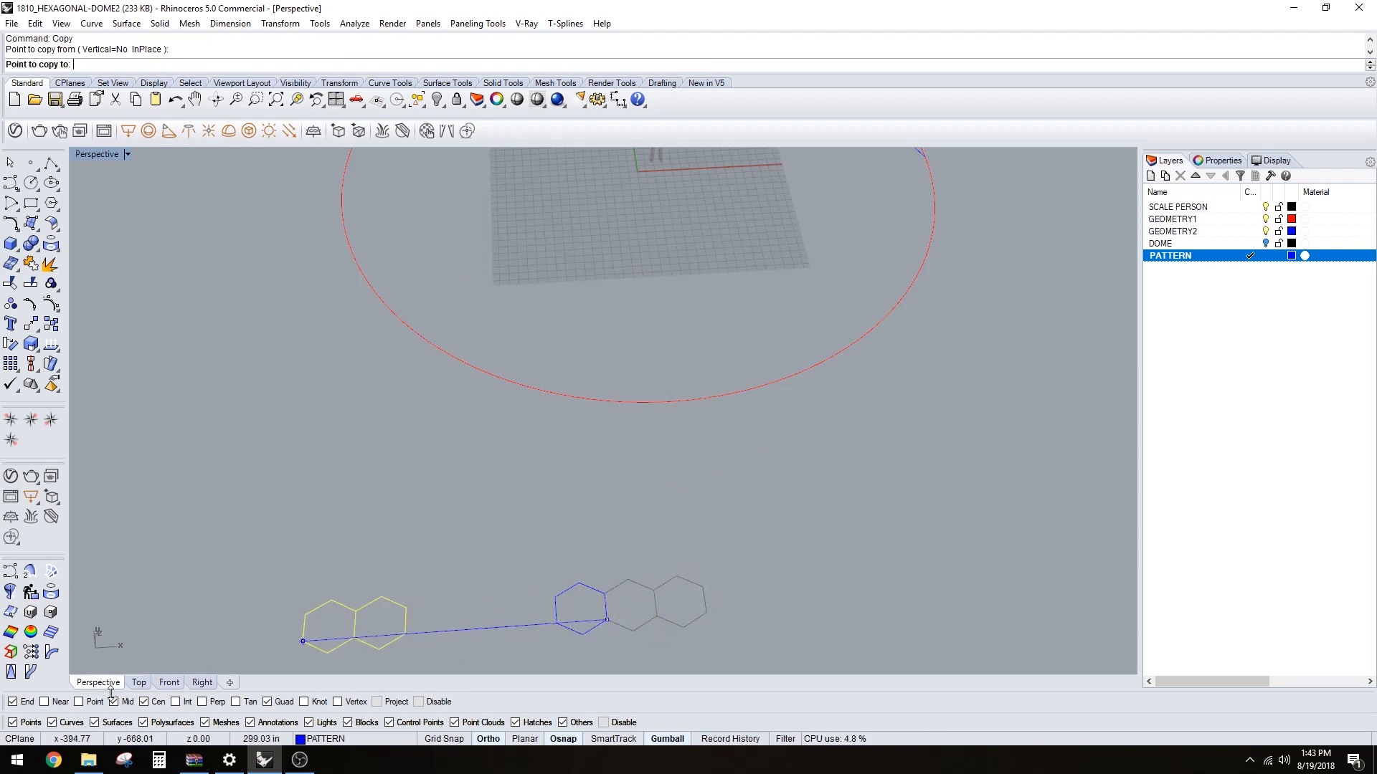
{"action": "left_click", "coordinate": [114, 702]}
{"action": "left_click", "coordinate": [144, 702]}
{"action": "left_click", "coordinate": [267, 702]}
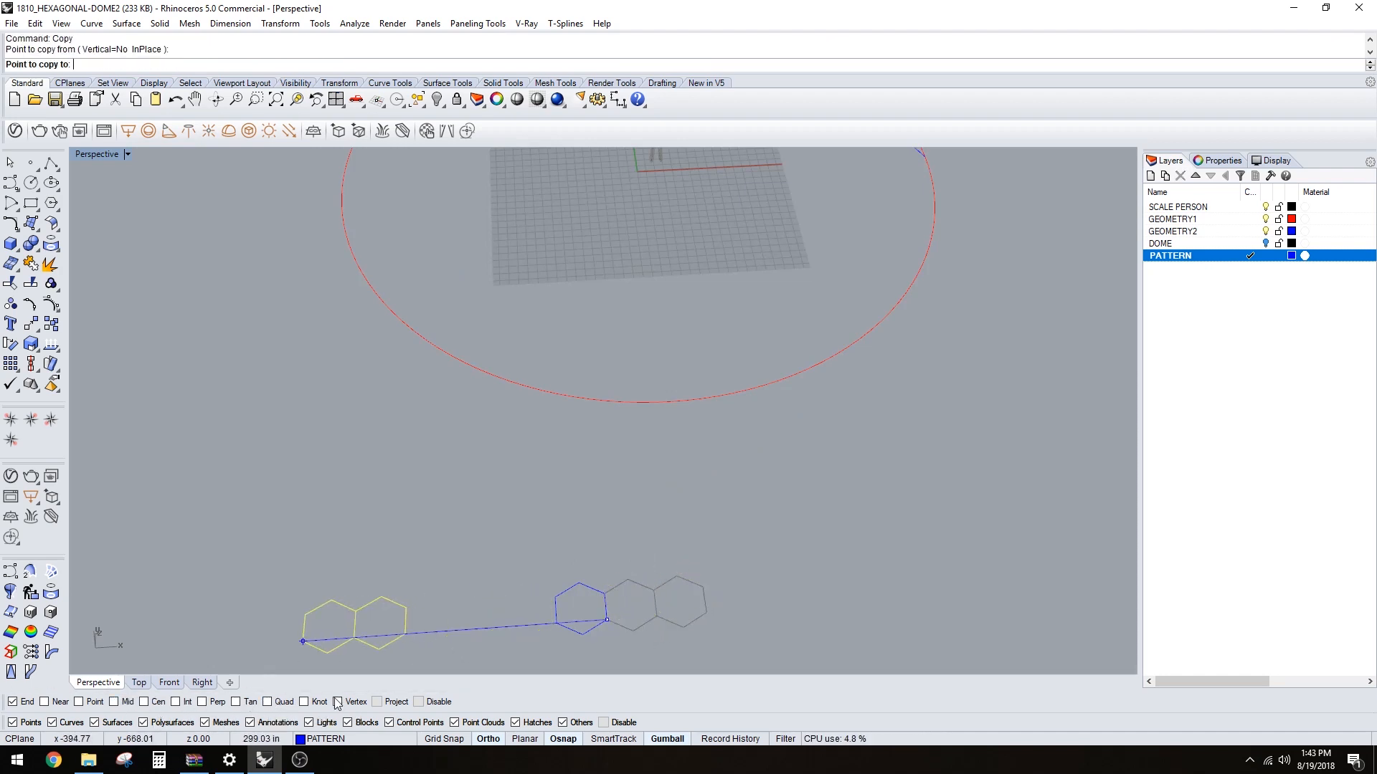
- Place copies of the hexagon pair end to end until the row contains 13 hexagons
{"action": "left_click", "coordinate": [706, 612]}
{"action": "left_click", "coordinate": [807, 606]}
{"action": "scroll", "coordinate": [807, 607], "scroll_direction": "down", "scroll_amount": 3}
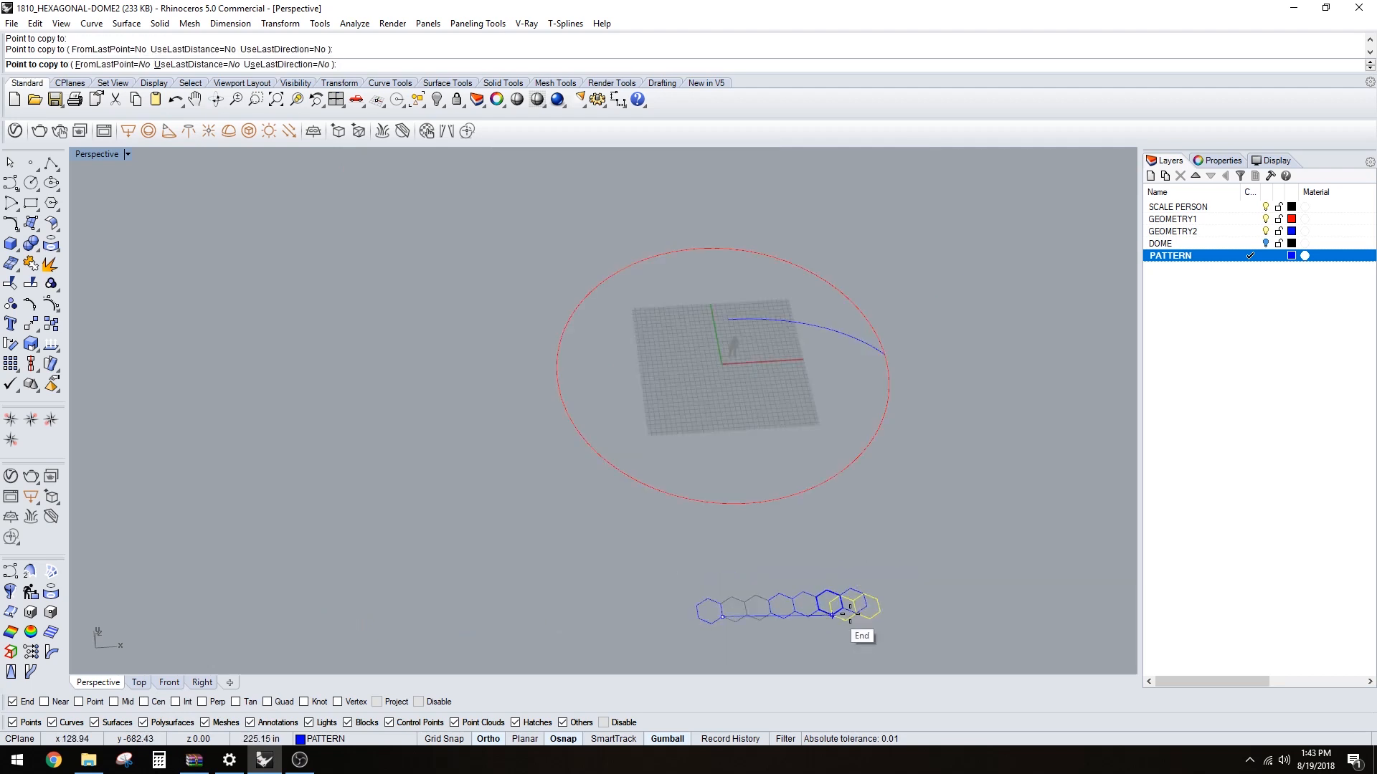
{"action": "left_click", "coordinate": [863, 607]}
{"action": "left_click", "coordinate": [922, 599]}
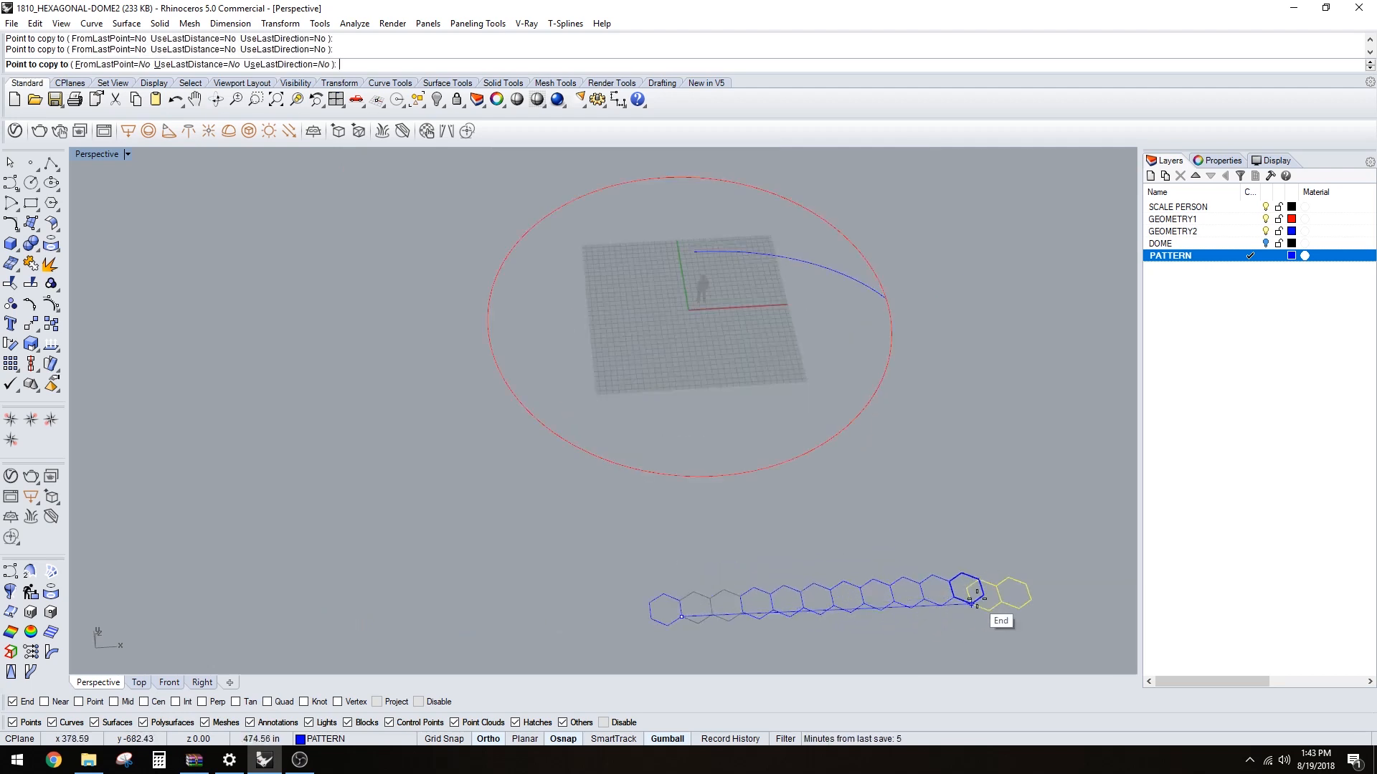
{"action": "left_click", "coordinate": [985, 595]}
{"action": "scroll", "coordinate": [989, 589], "scroll_direction": "down", "scroll_amount": 5}
{"action": "key", "text": "Return"}
- Copy the 13-hexagon row three times in the Y direction, interlocking corners, to build a block of four rows
{"action": "left_click_drag", "start_coordinate": [1055, 626], "coordinate": [815, 560]}
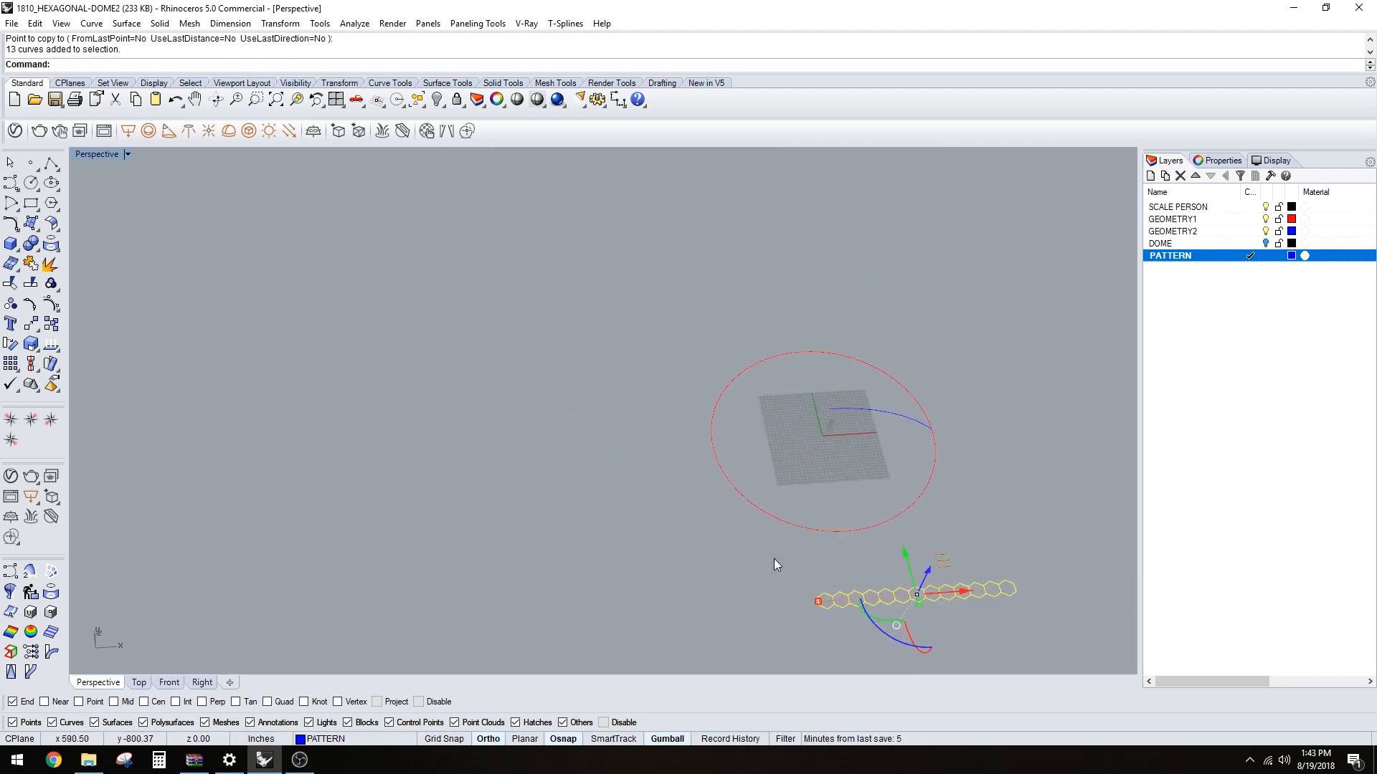
{"action": "scroll", "coordinate": [825, 574], "scroll_direction": "up", "scroll_amount": 4}
{"action": "key", "text": "Return"}
{"action": "left_click", "coordinate": [832, 611]}
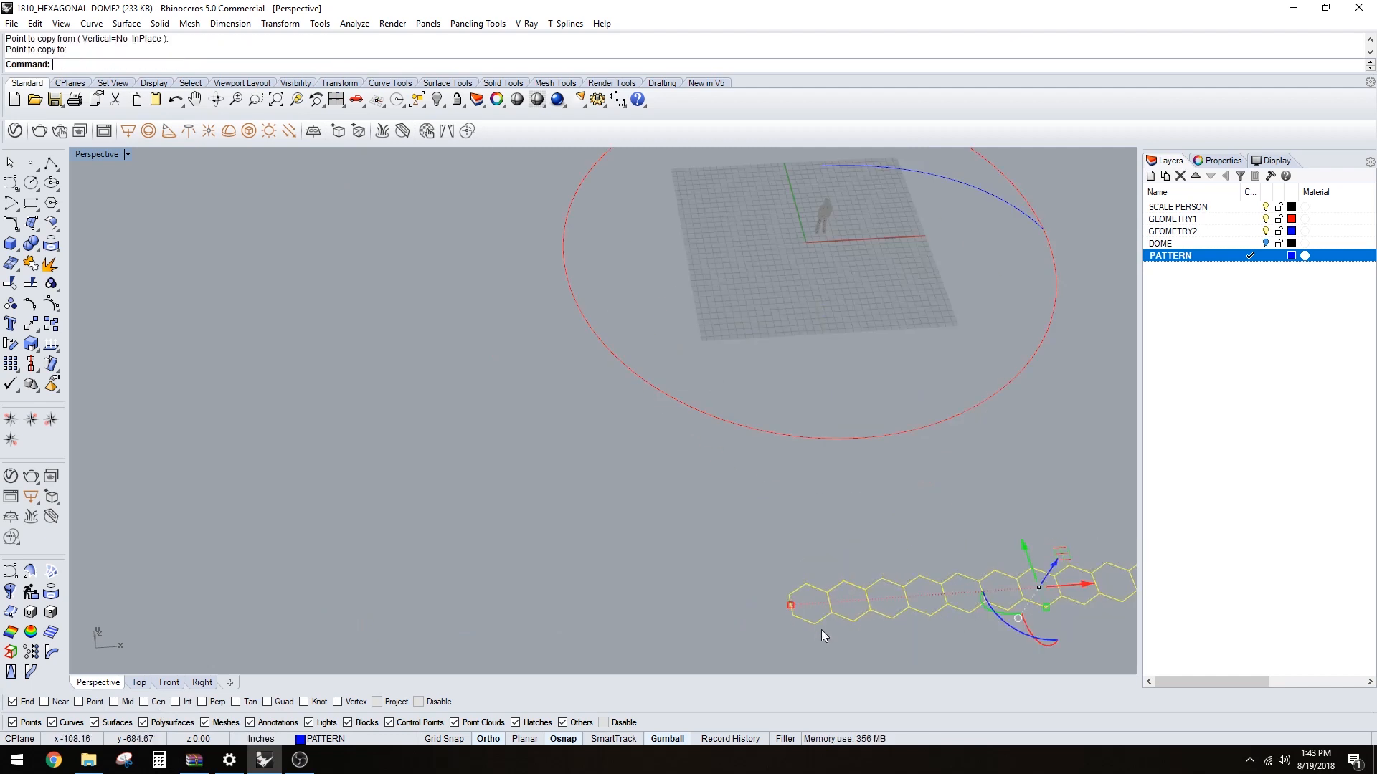
{"action": "left_click", "coordinate": [814, 624]}
{"action": "left_click", "coordinate": [827, 594]}
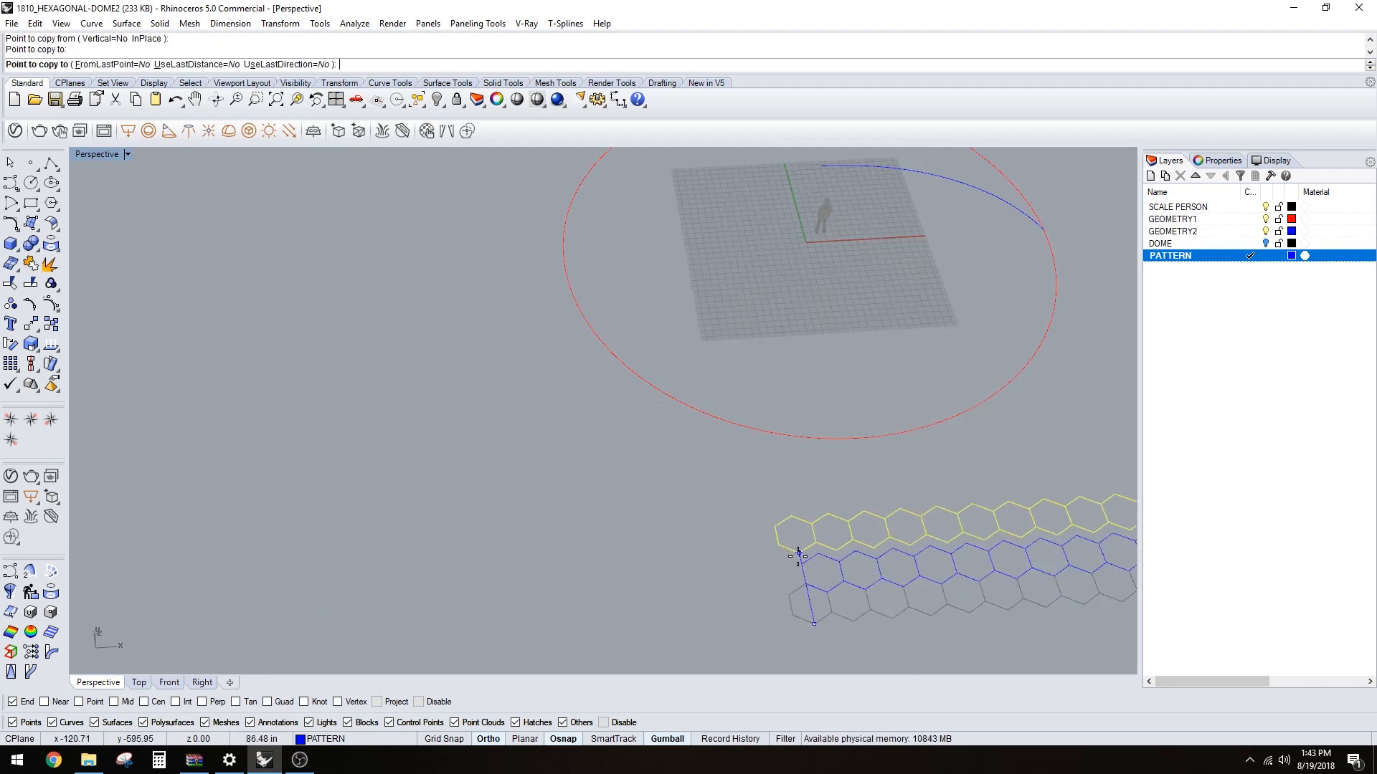
{"action": "left_click", "coordinate": [804, 565]}
{"action": "left_click", "coordinate": [814, 533]}
{"action": "key", "text": "Return"}
{"action": "scroll", "coordinate": [814, 533], "scroll_direction": "down", "scroll_amount": 6}
{"action": "right_click_drag", "start_coordinate": [814, 533], "coordinate": [936, 560]}
{"action": "key", "text": "Escape"}
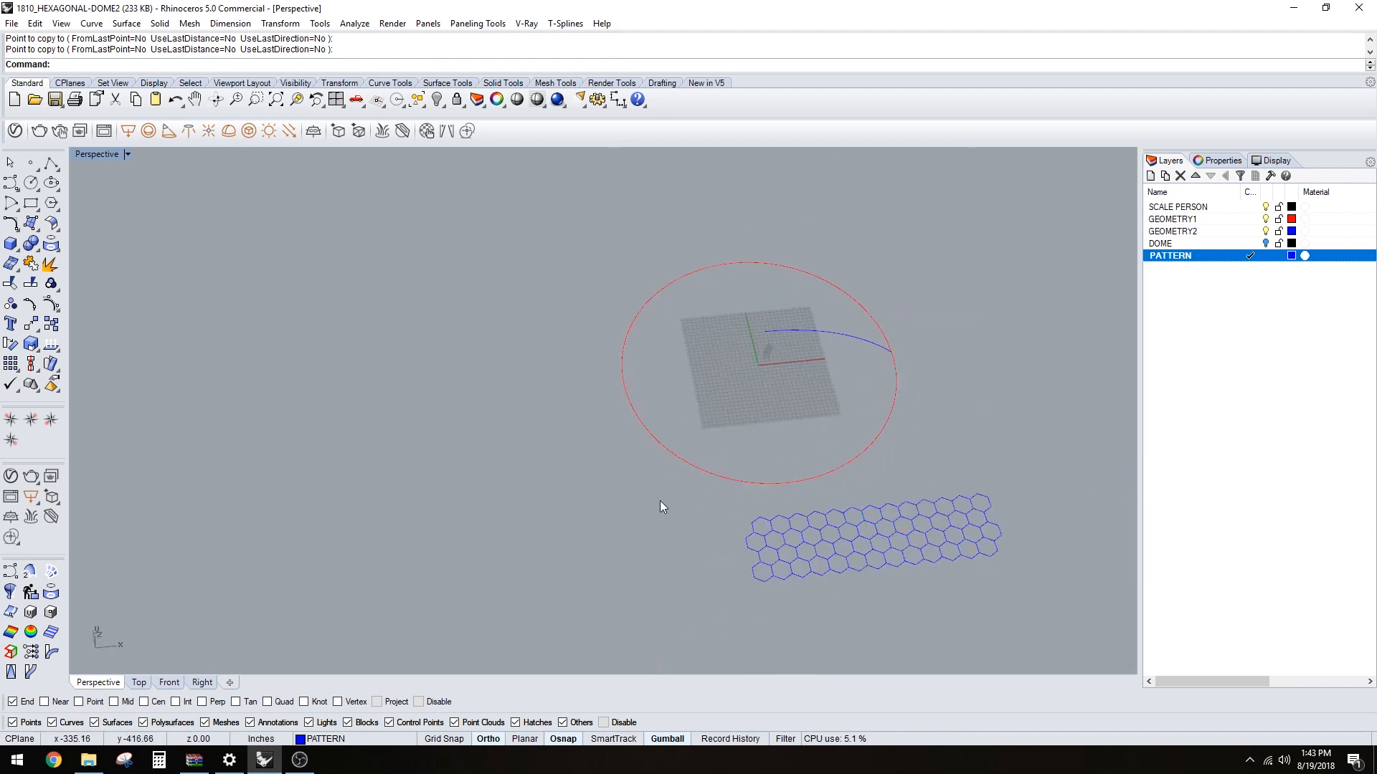
- Copy the whole four-row block repeatedly in the Y direction, snapping to hexagon corners, to extend the honeycomb grid
{"action": "left_click_drag", "start_coordinate": [602, 471], "coordinate": [1114, 647]}
{"action": "scroll", "coordinate": [777, 586], "scroll_direction": "up", "scroll_amount": 2}
{"action": "key", "text": "Return"}
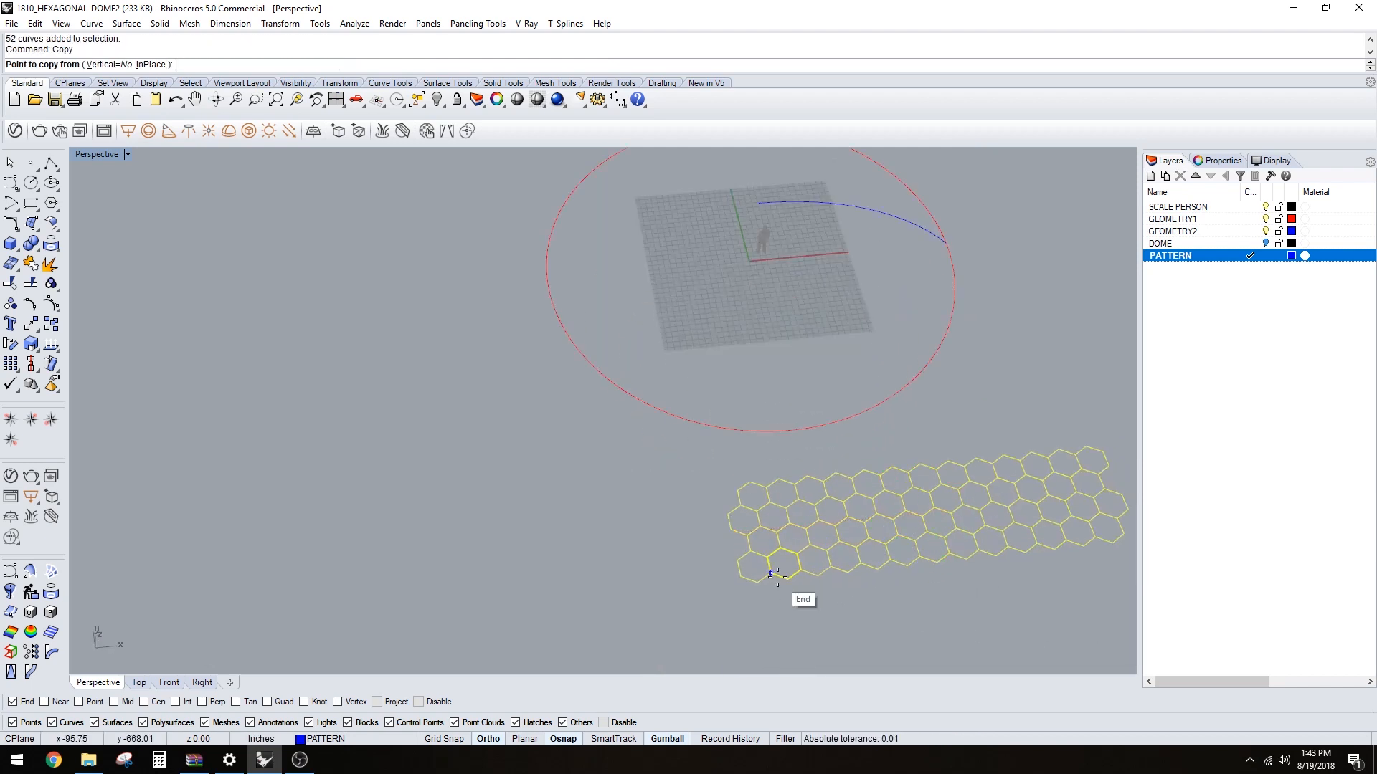
{"action": "left_click", "coordinate": [771, 574]}
{"action": "scroll", "coordinate": [750, 483], "scroll_direction": "down", "scroll_amount": 4}
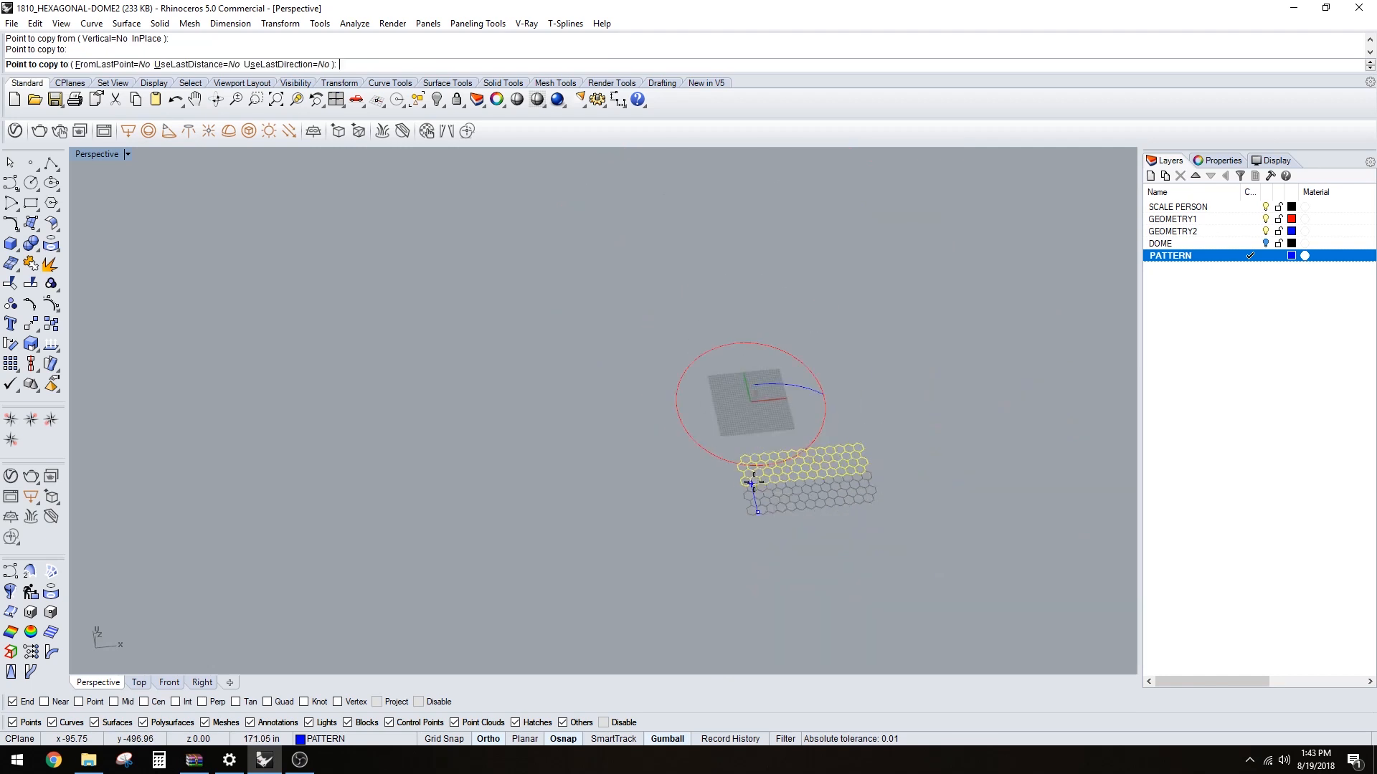
{"action": "scroll", "coordinate": [751, 483], "scroll_direction": "up", "scroll_amount": 3}
{"action": "left_click", "coordinate": [735, 494]}
{"action": "scroll", "coordinate": [724, 484], "scroll_direction": "down", "scroll_amount": 3}
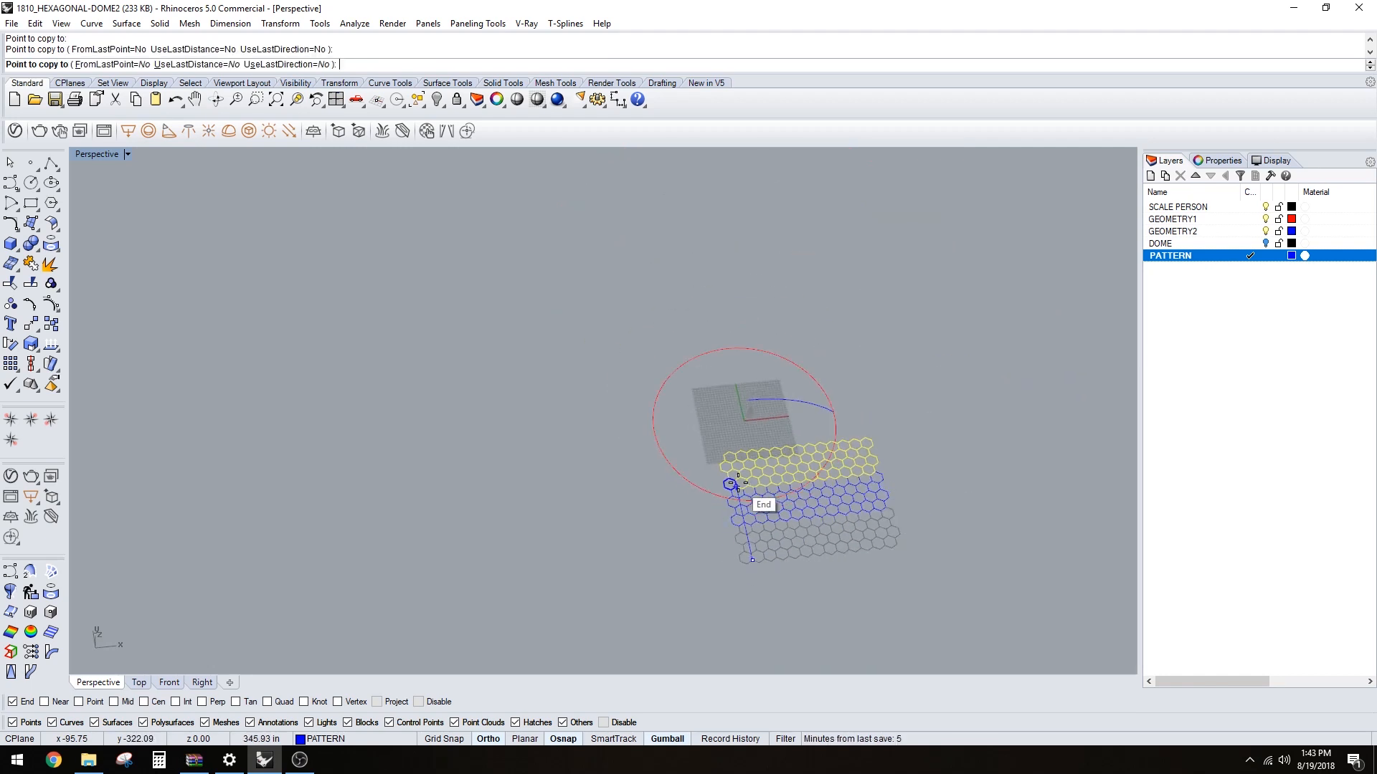
{"action": "scroll", "coordinate": [735, 488], "scroll_direction": "up", "scroll_amount": 3}
{"action": "left_click", "coordinate": [705, 478]}
{"action": "scroll", "coordinate": [732, 464], "scroll_direction": "down", "scroll_amount": 3}
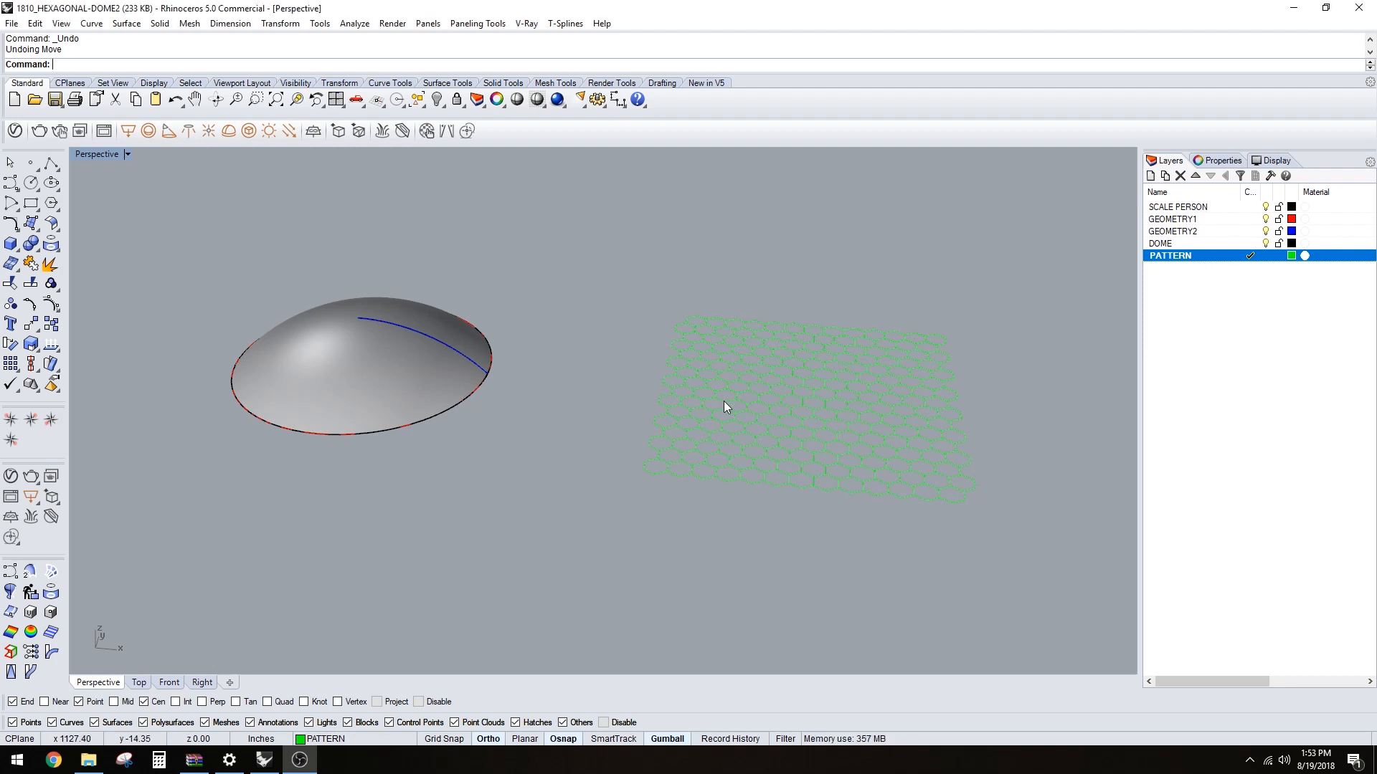
- Select the entire green hexagon pattern and examine the hexagons around its centre for a suitable base point
{"action": "mouse_move", "coordinate": [725, 402]}
{"action": "right_mouse_down"}
{"action": "mouse_move", "coordinate": [796, 470]}
{"action": "mouse_move", "coordinate": [799, 427]}
{"action": "mouse_move", "coordinate": [679, 455]}
{"action": "mouse_move", "coordinate": [723, 392]}
{"action": "right_mouse_up"}
{"action": "left_click_drag", "start_coordinate": [544, 260], "coordinate": [970, 509]}
{"action": "type", "text": "M"}
{"action": "key", "text": "Return"}
{"action": "scroll", "coordinate": [717, 366], "scroll_direction": "up", "scroll_amount": 6}
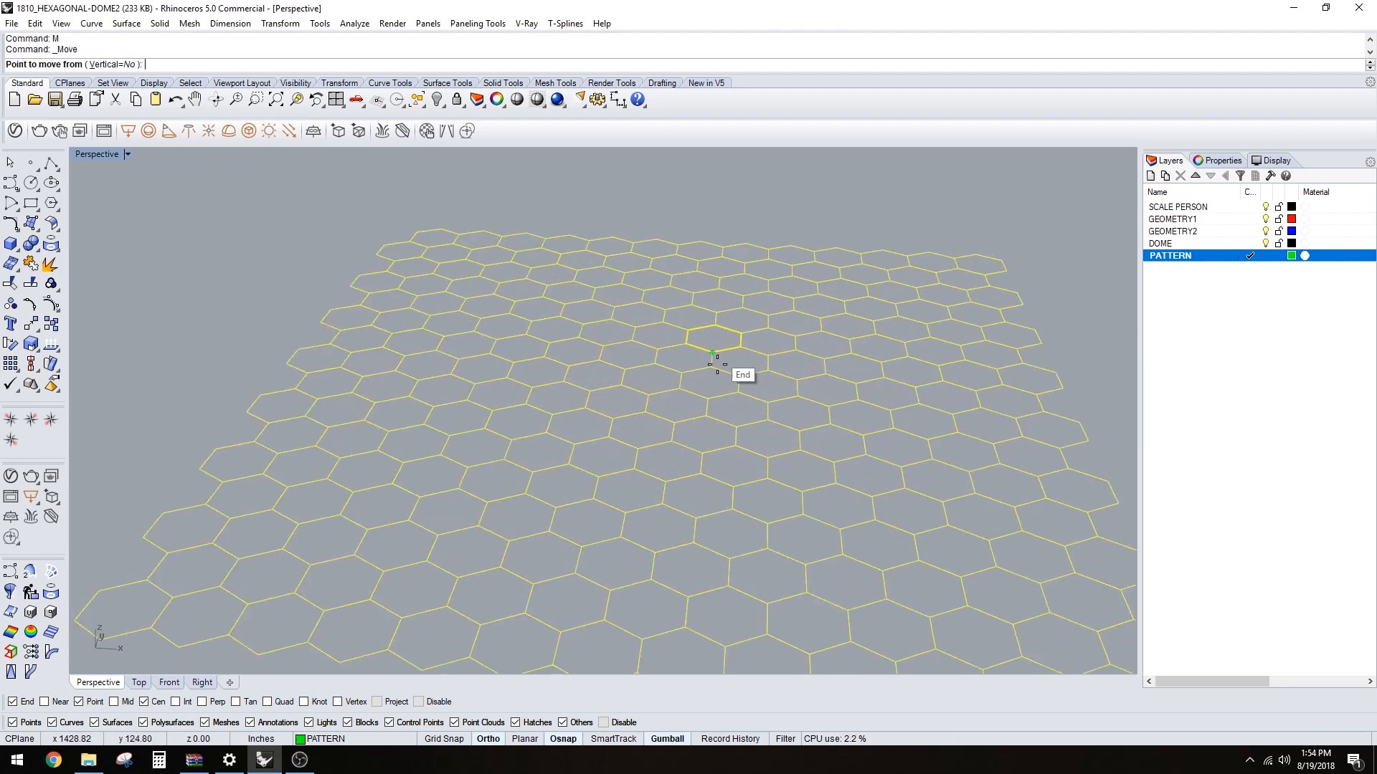
{"action": "scroll", "coordinate": [717, 364], "scroll_direction": "down", "scroll_amount": 6}
{"action": "key", "text": "Escape"}
{"action": "right_click_drag", "start_coordinate": [717, 364], "coordinate": [691, 383]}
{"action": "scroll", "coordinate": [718, 384], "scroll_direction": "up", "scroll_amount": 5}
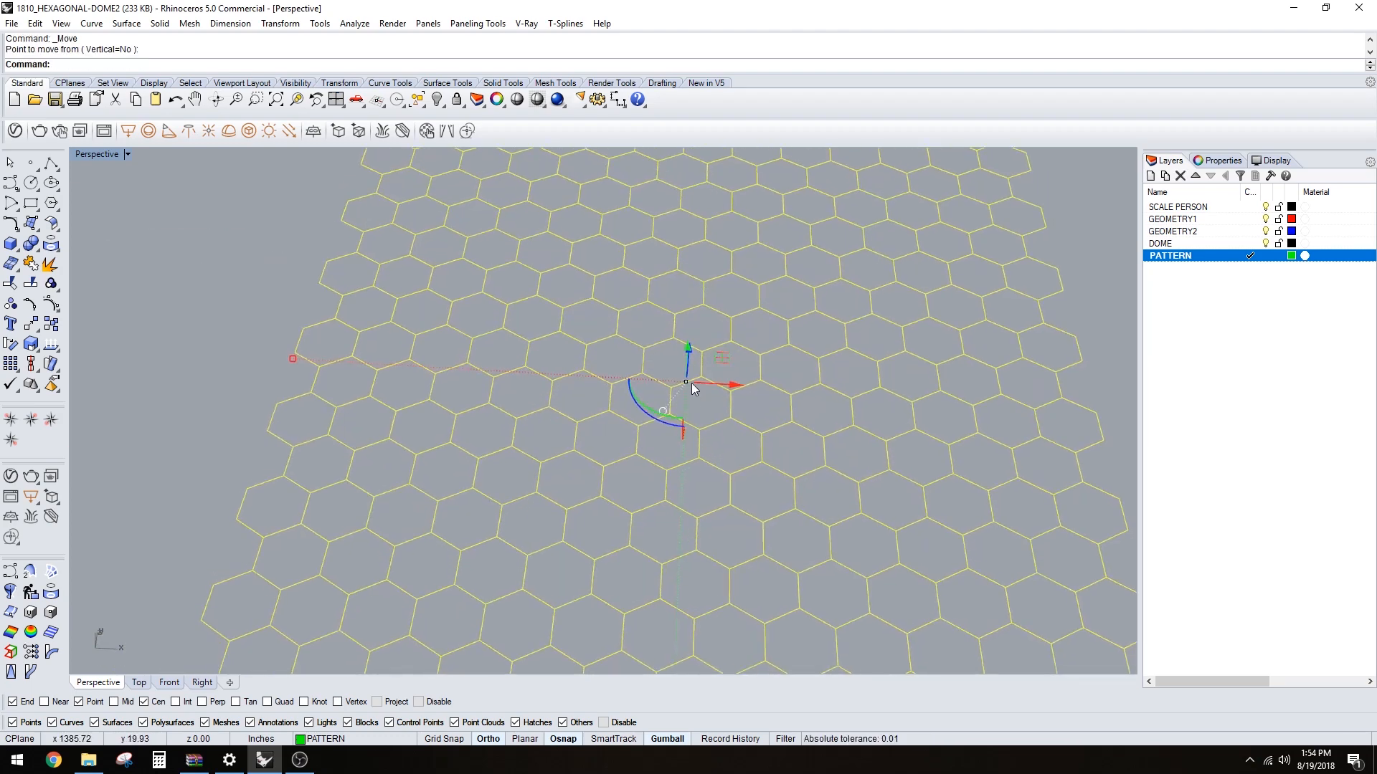
{"action": "scroll", "coordinate": [689, 383], "scroll_direction": "up", "scroll_amount": 6}
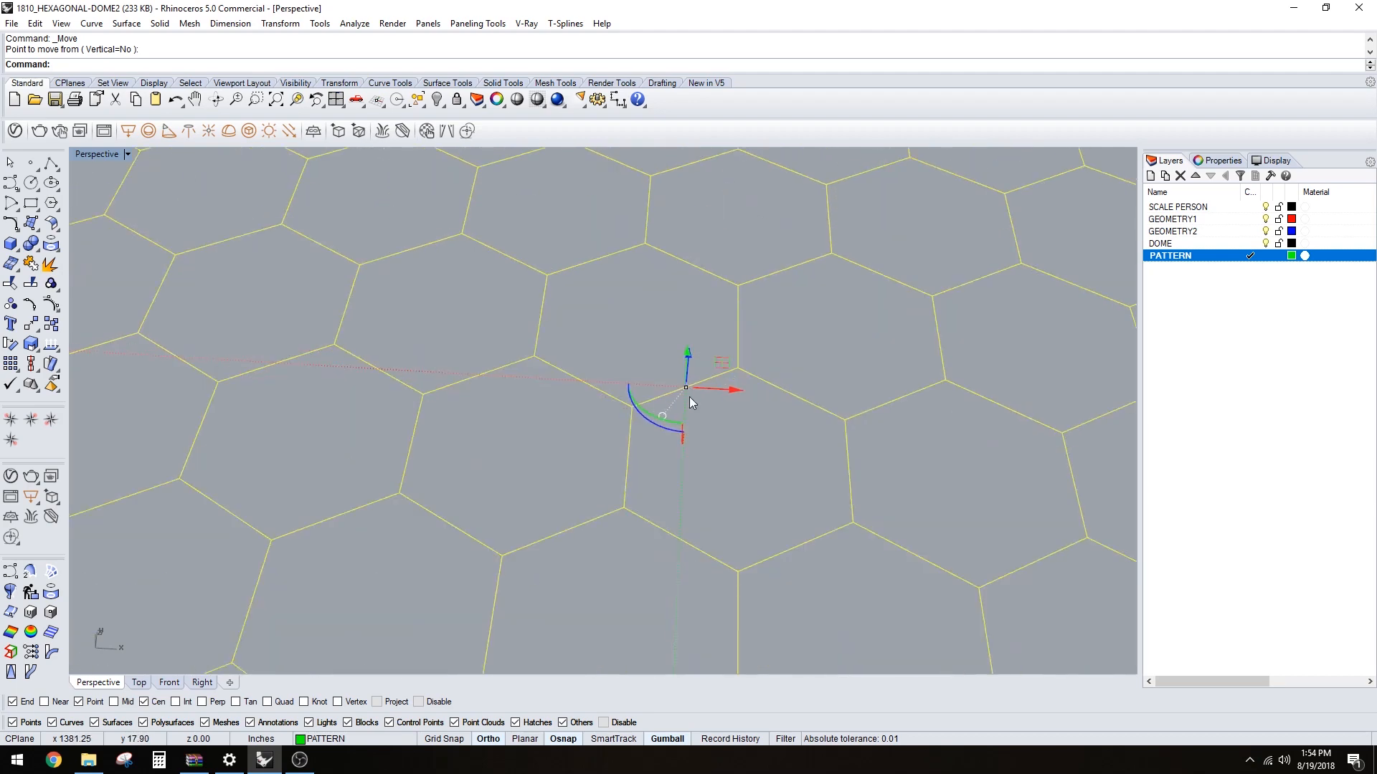
{"action": "scroll", "coordinate": [690, 396], "scroll_direction": "down", "scroll_amount": 4}
{"action": "scroll", "coordinate": [690, 394], "scroll_direction": "up", "scroll_amount": 4}
{"action": "type", "text": "M"}
{"action": "key", "text": "Return"}
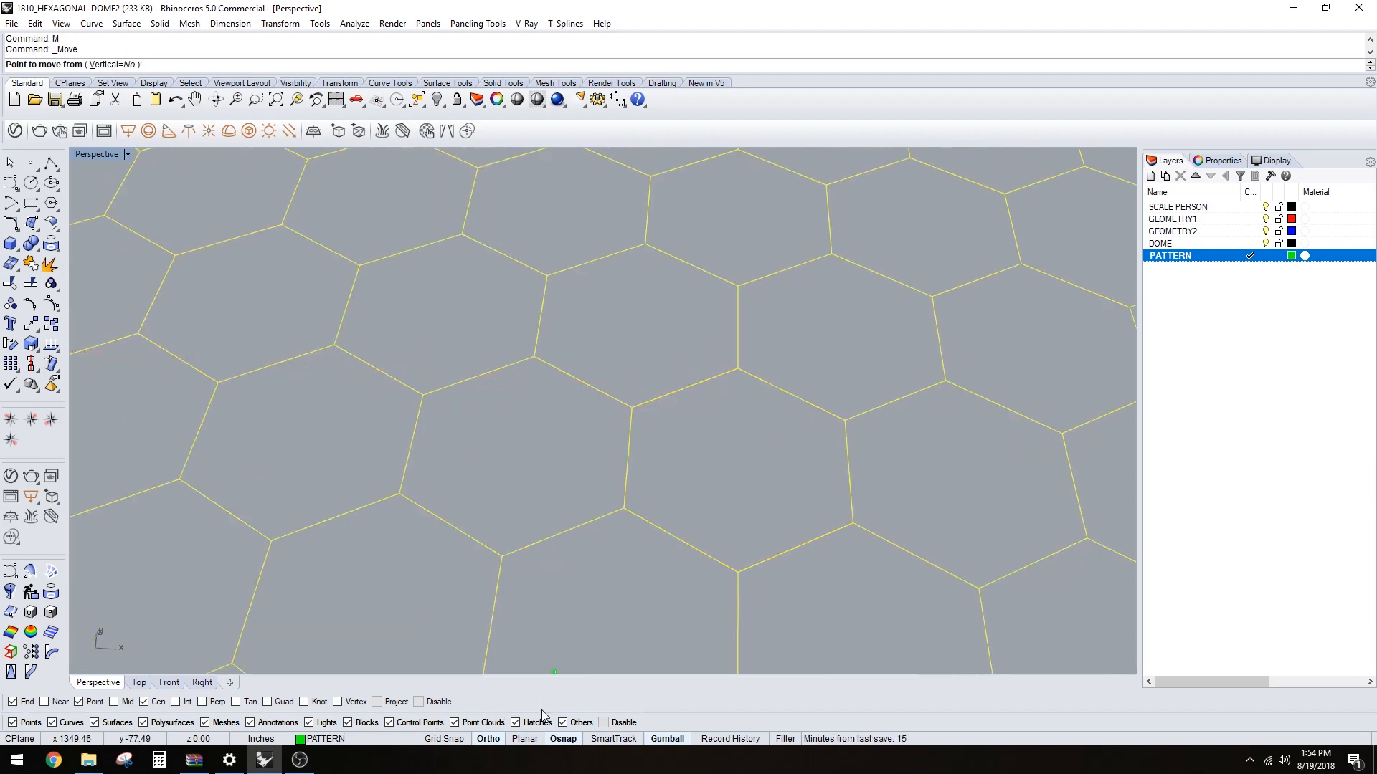
{"action": "left_click", "coordinate": [724, 465]}
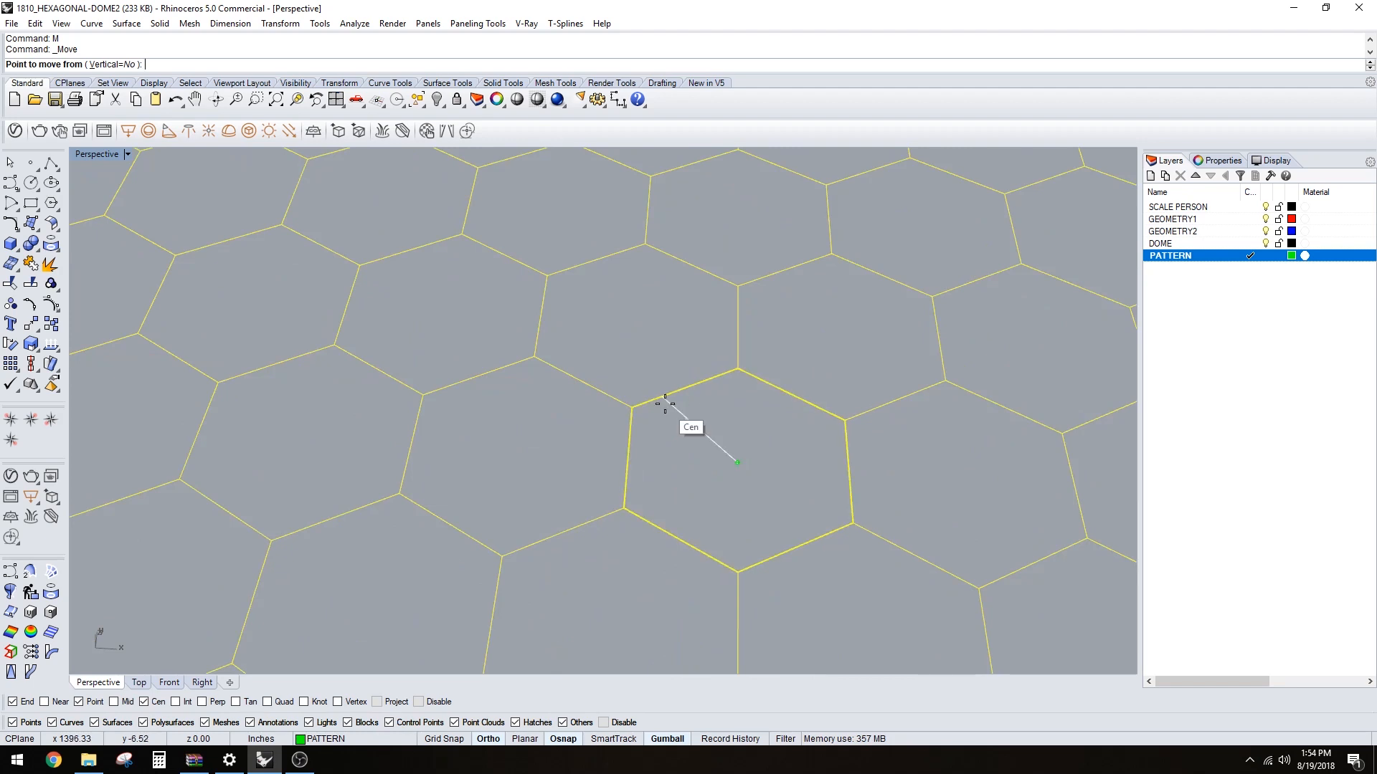
{"action": "left_click", "coordinate": [748, 467]}
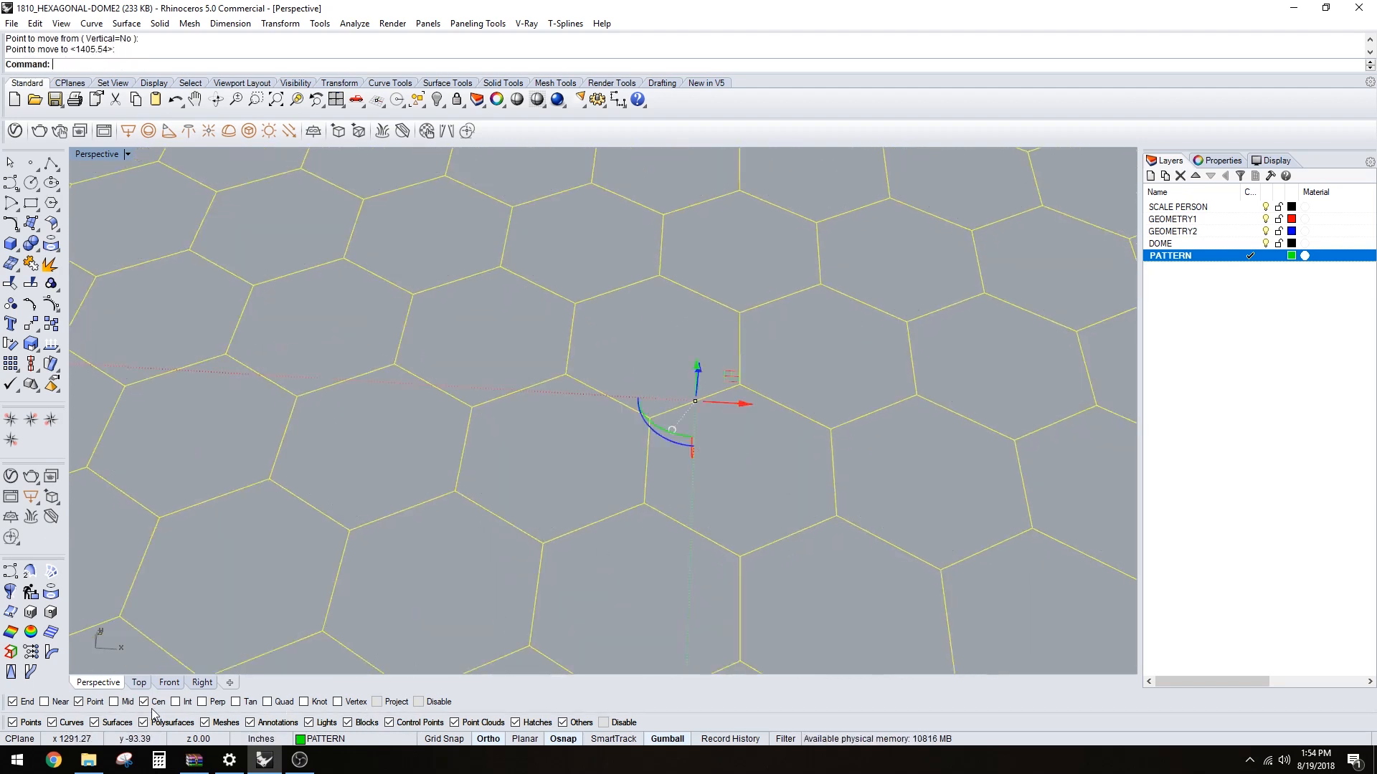
- Move the honeycomb pattern from a hexagon corner near its middle to the dome's centre, with Project object snap enabled
{"action": "scroll", "coordinate": [670, 420], "scroll_direction": "up", "scroll_amount": 5}
{"action": "type", "text": "M"}
{"action": "key", "text": "Return"}
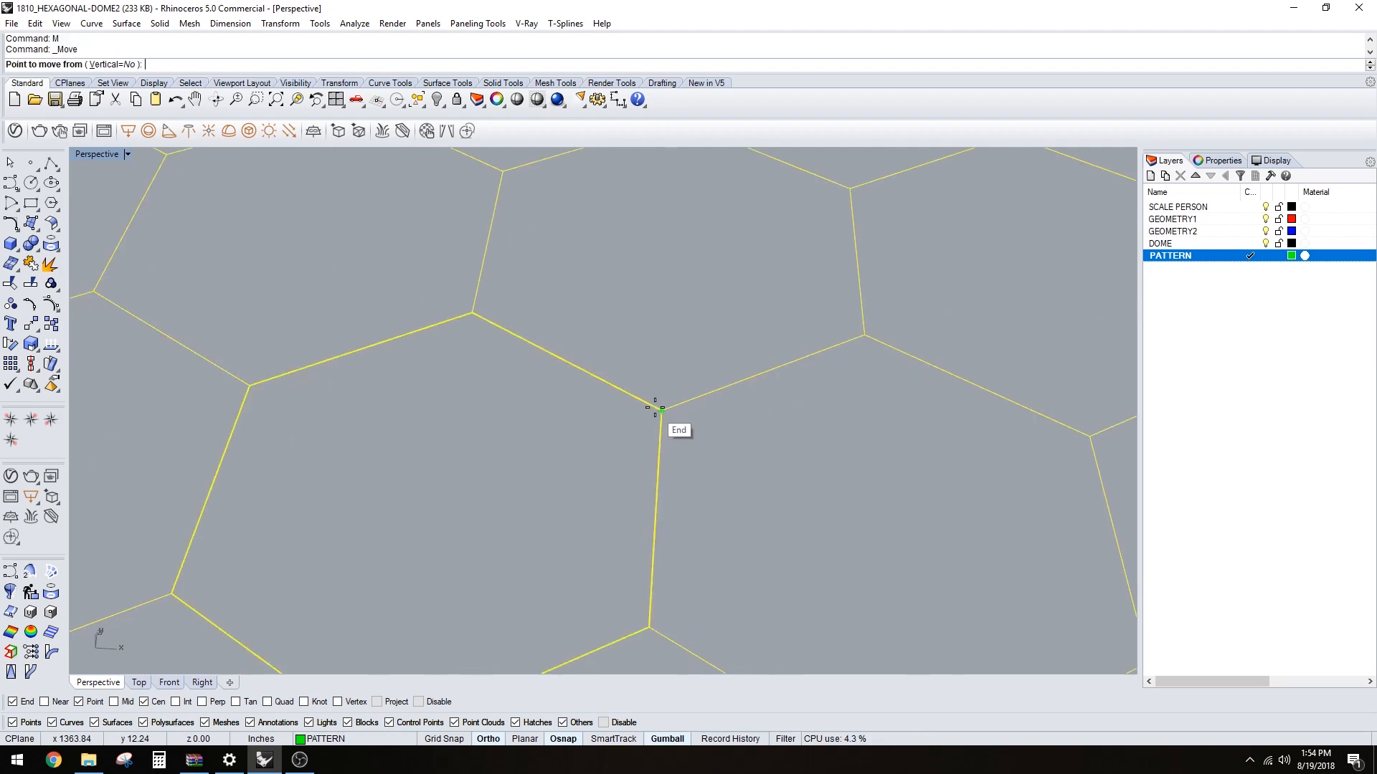
{"action": "left_click", "coordinate": [658, 407]}
{"action": "scroll", "coordinate": [713, 454], "scroll_direction": "down", "scroll_amount": 6}
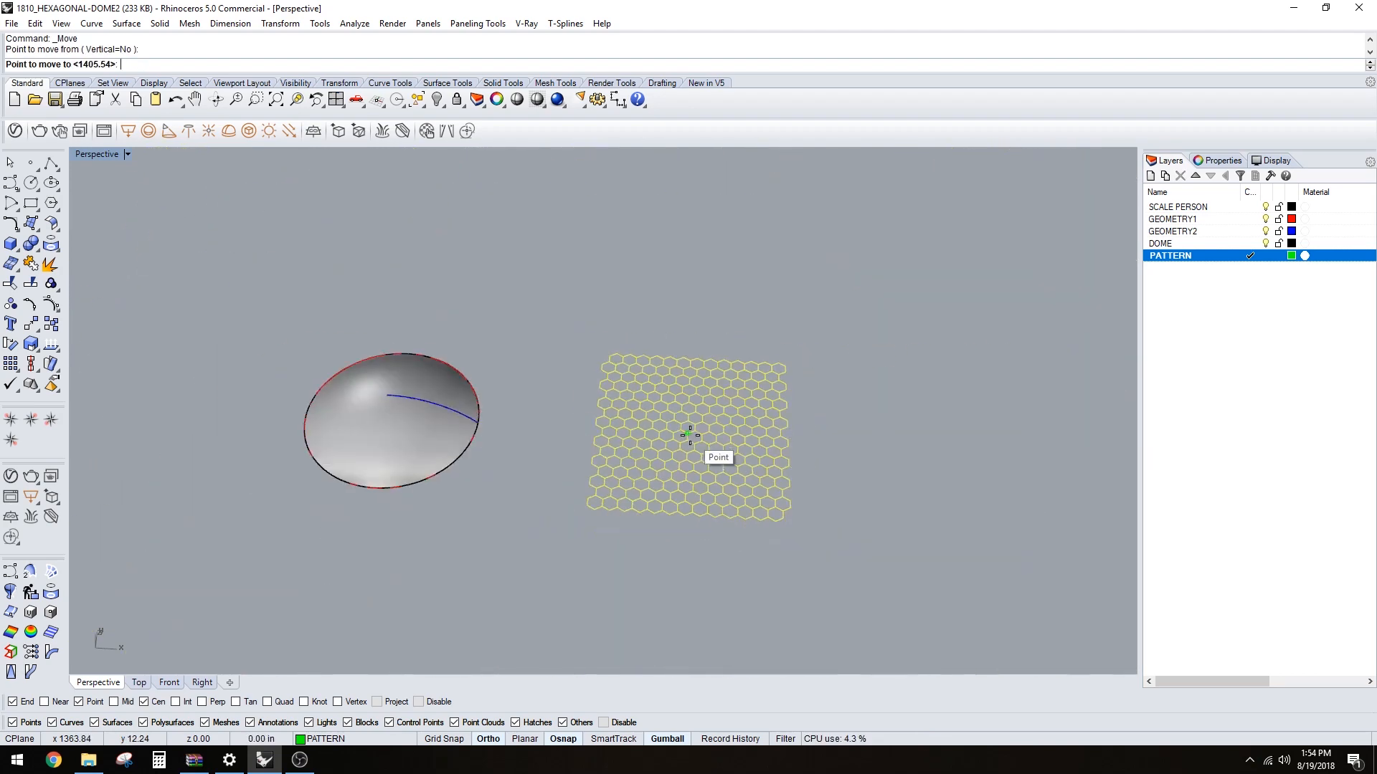
{"action": "scroll", "coordinate": [506, 423], "scroll_direction": "up", "scroll_amount": 3}
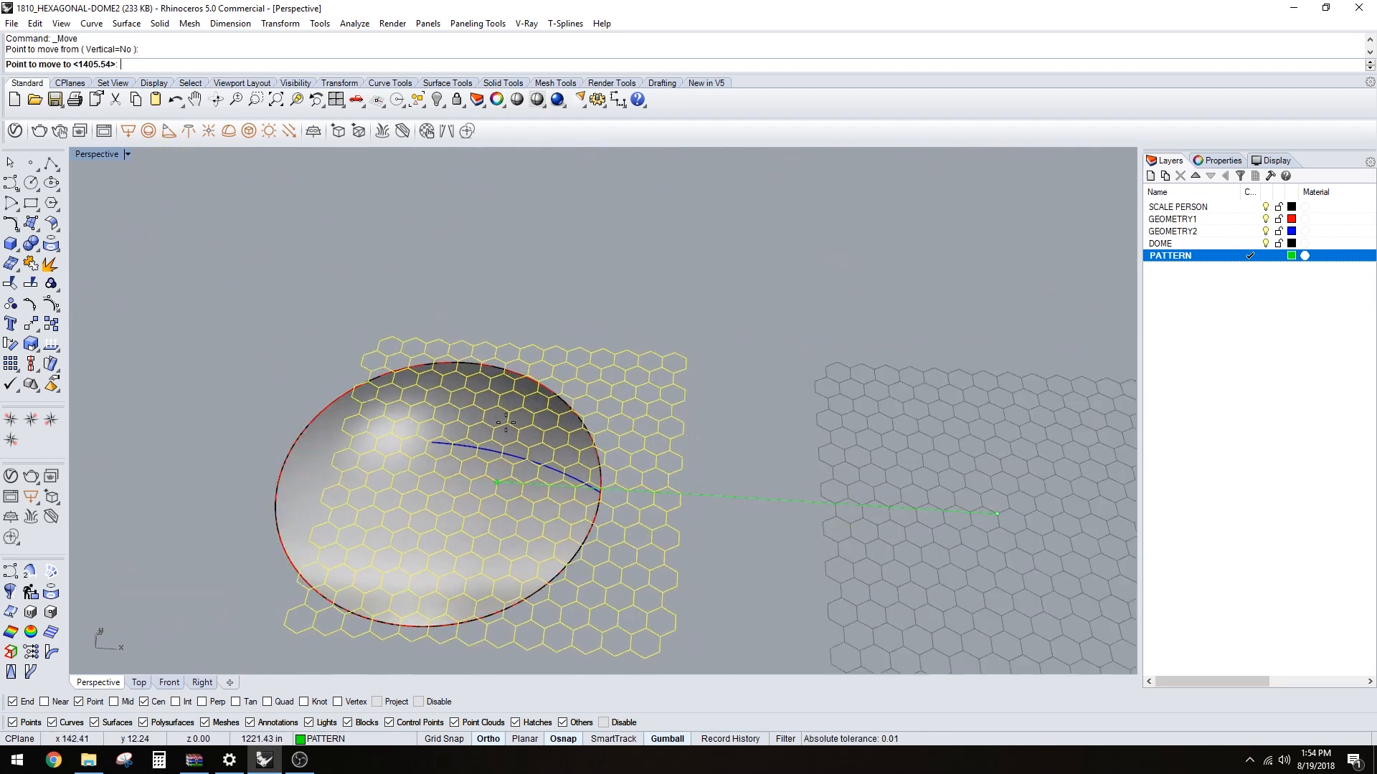
{"action": "double_click", "coordinate": [95, 153]}
{"action": "double_click", "coordinate": [82, 154]}
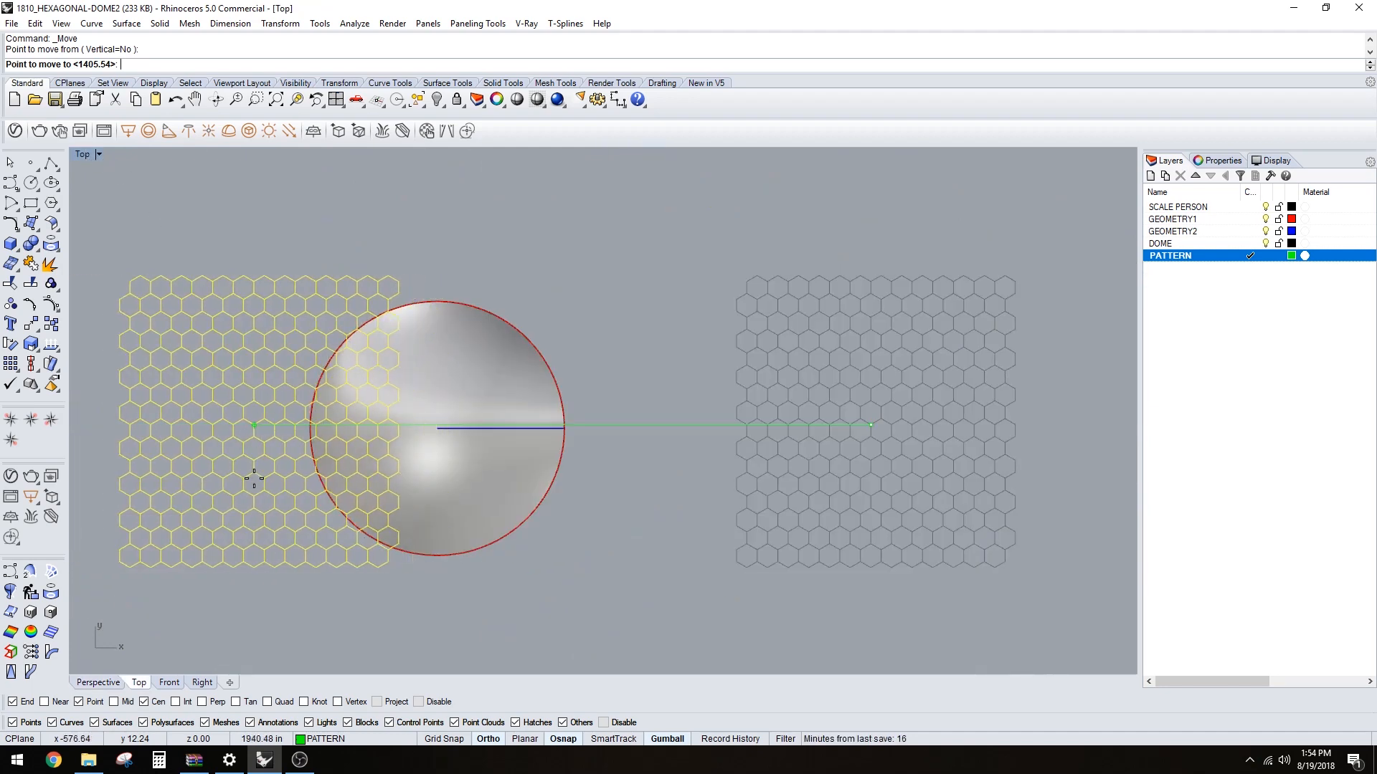
{"action": "scroll", "coordinate": [299, 431], "scroll_direction": "up", "scroll_amount": 2}
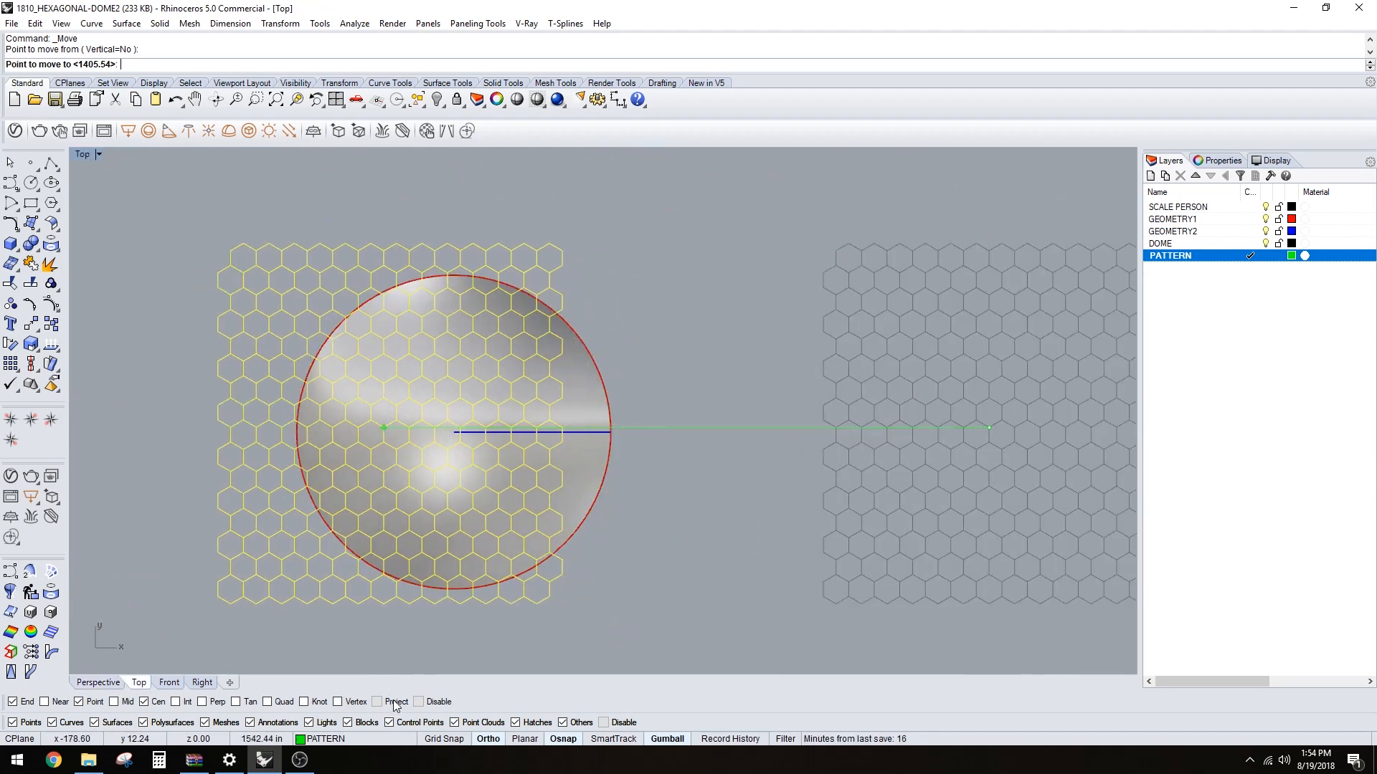
{"action": "scroll", "coordinate": [425, 459], "scroll_direction": "up", "scroll_amount": 5}
{"action": "scroll", "coordinate": [469, 461], "scroll_direction": "up", "scroll_amount": 3}
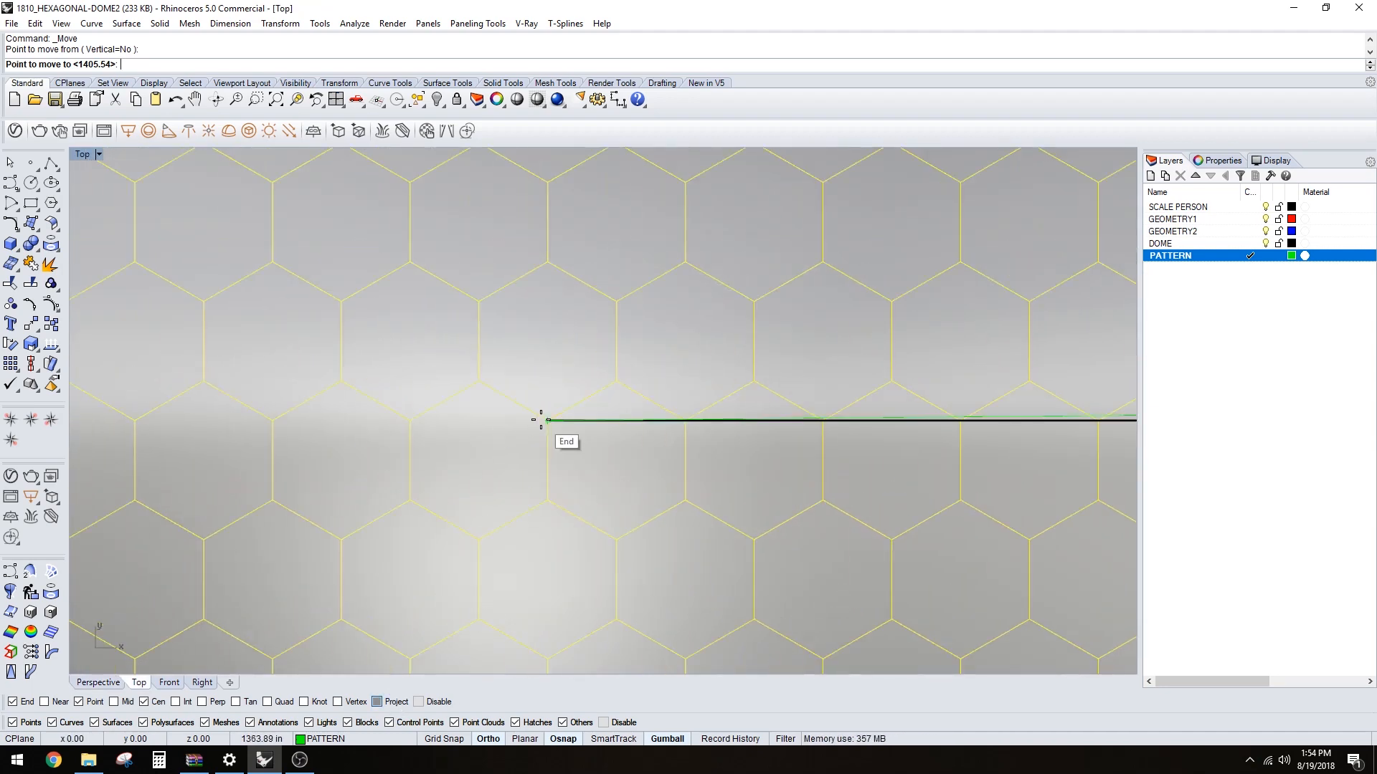
{"action": "left_click", "coordinate": [561, 425]}
{"action": "scroll", "coordinate": [562, 425], "scroll_direction": "down", "scroll_amount": 5}
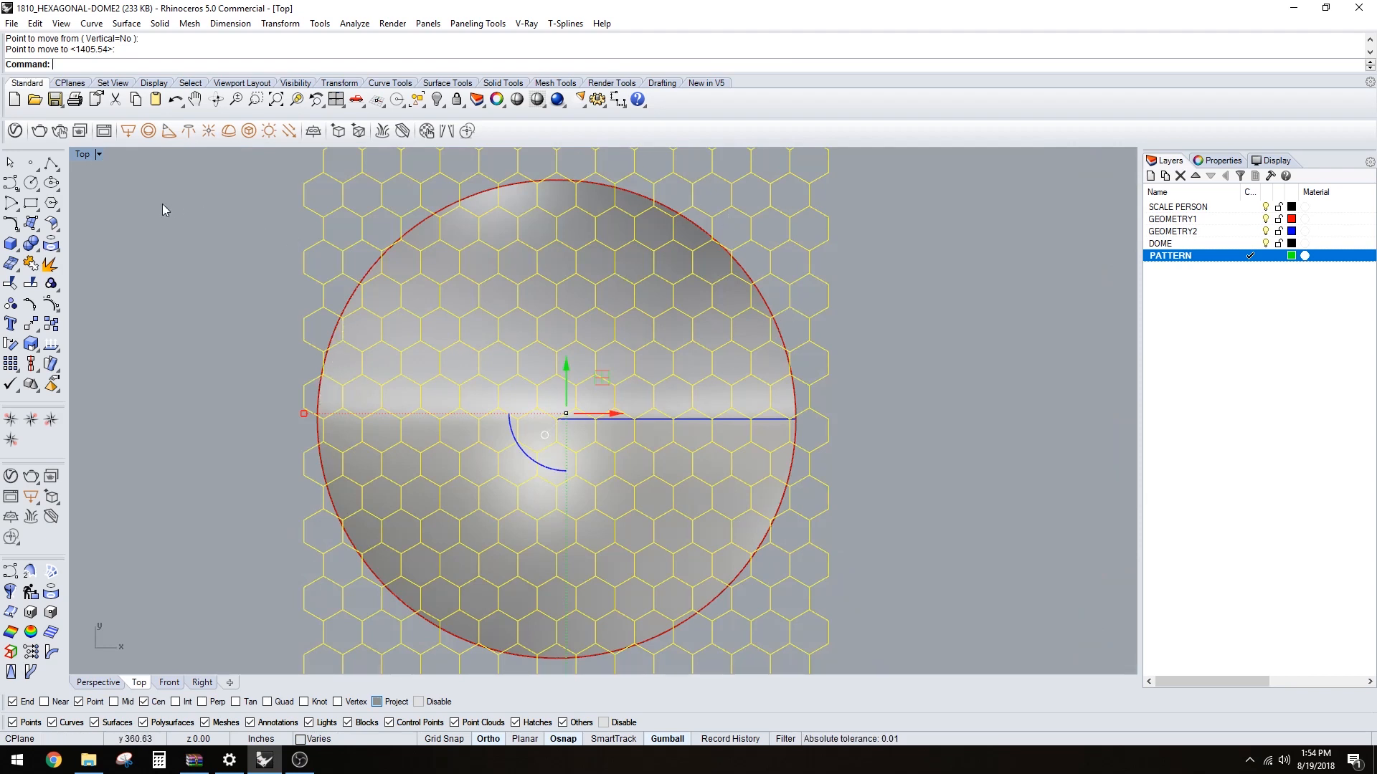
- Return to a perspective view of the dome and create a new layer named PTS1
{"action": "double_click", "coordinate": [85, 155]}
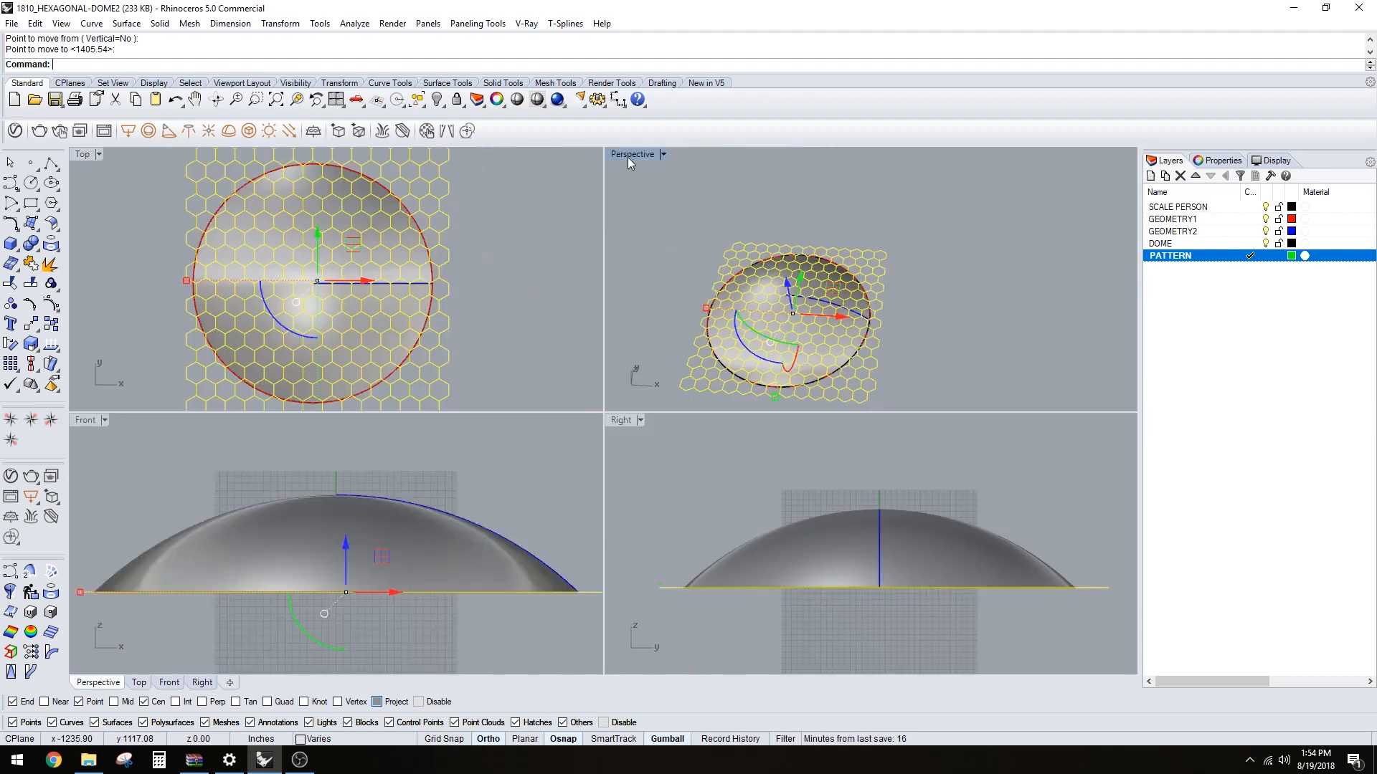
{"action": "double_click", "coordinate": [627, 156]}
{"action": "right_click_drag", "start_coordinate": [471, 504], "coordinate": [605, 488]}
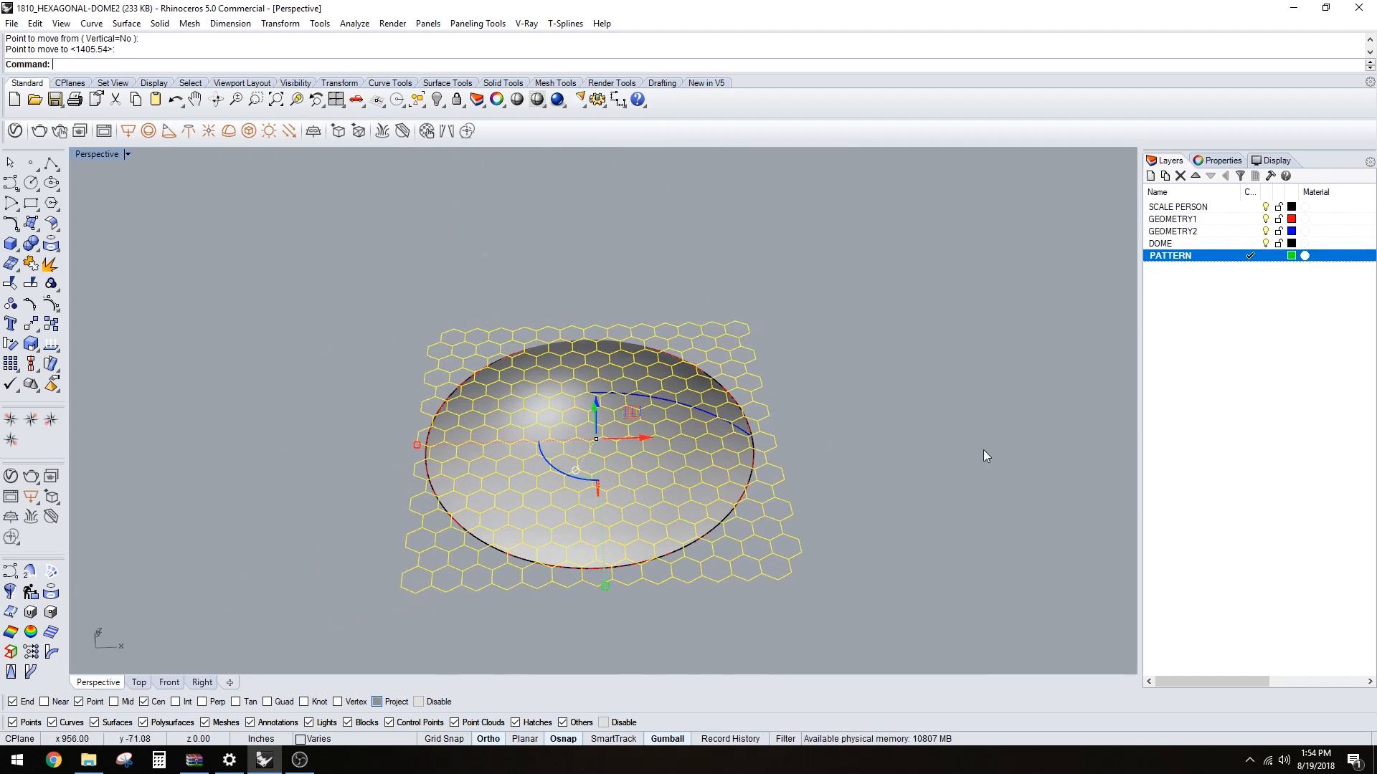
{"action": "left_click", "coordinate": [1164, 175]}
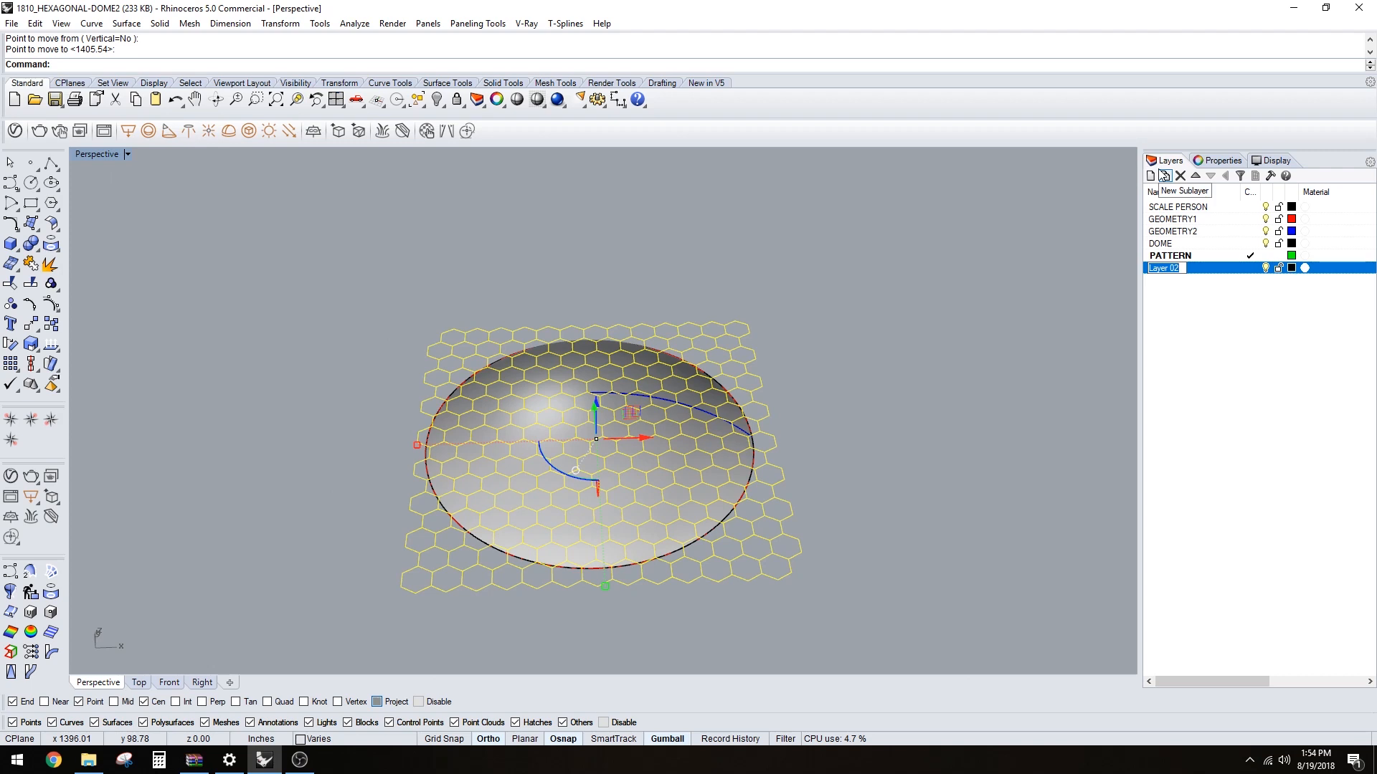
{"action": "type", "text": "POINTS"}
{"action": "key", "text": "Return"}
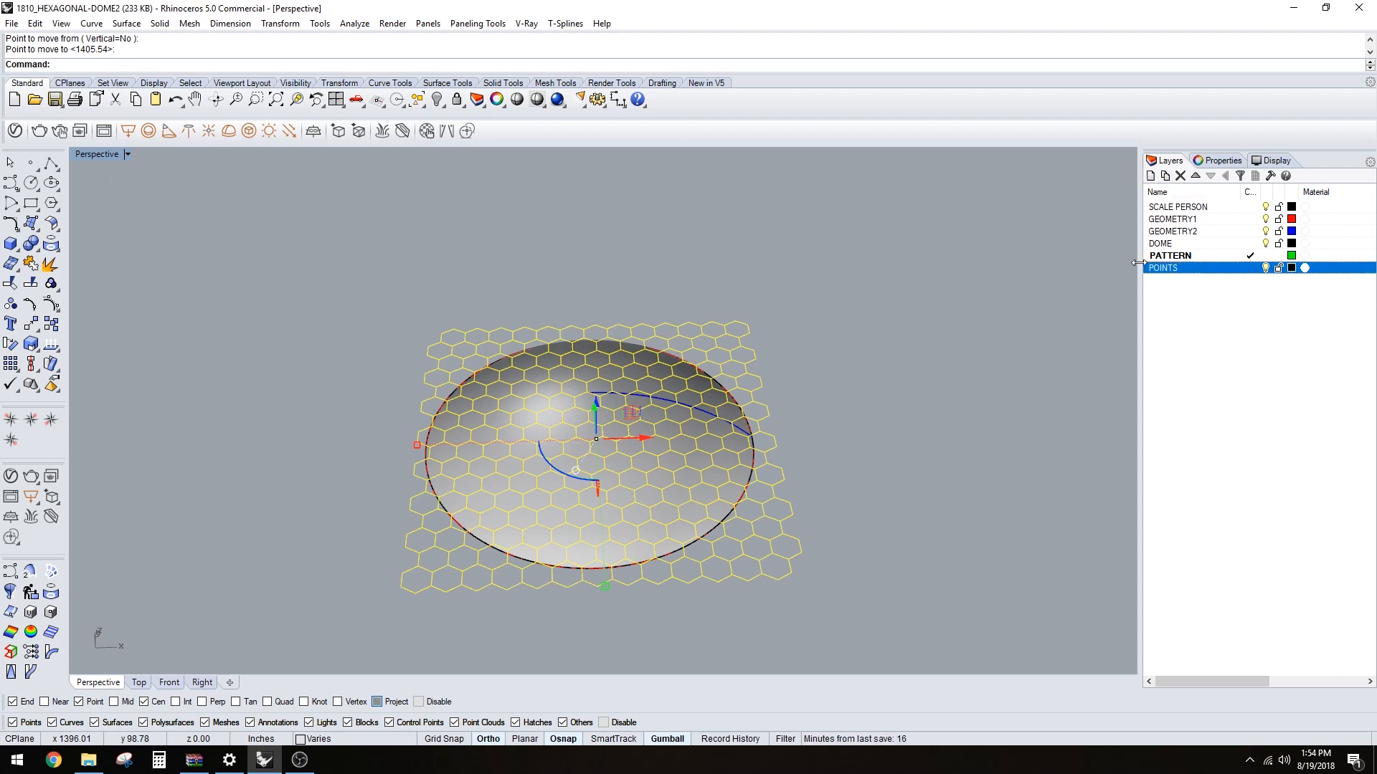
{"action": "left_click", "coordinate": [1182, 268]}
{"action": "type", "text": "PTS1"}
{"action": "key", "text": "Return"}
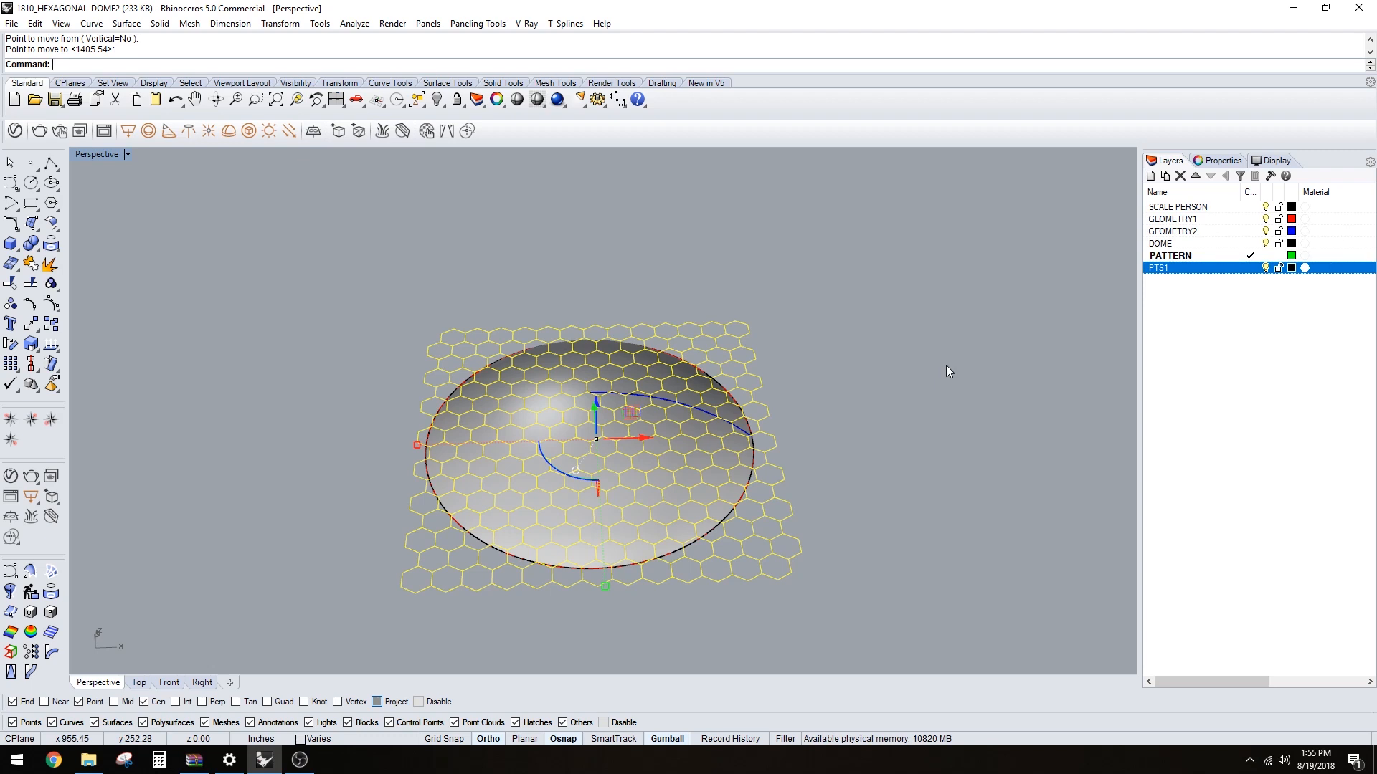
- Try extracting the hexagons' corner points with ExtractPt while PATTERN is the current layer, and undo the extraction
{"action": "type", "text": "ExtractP"}
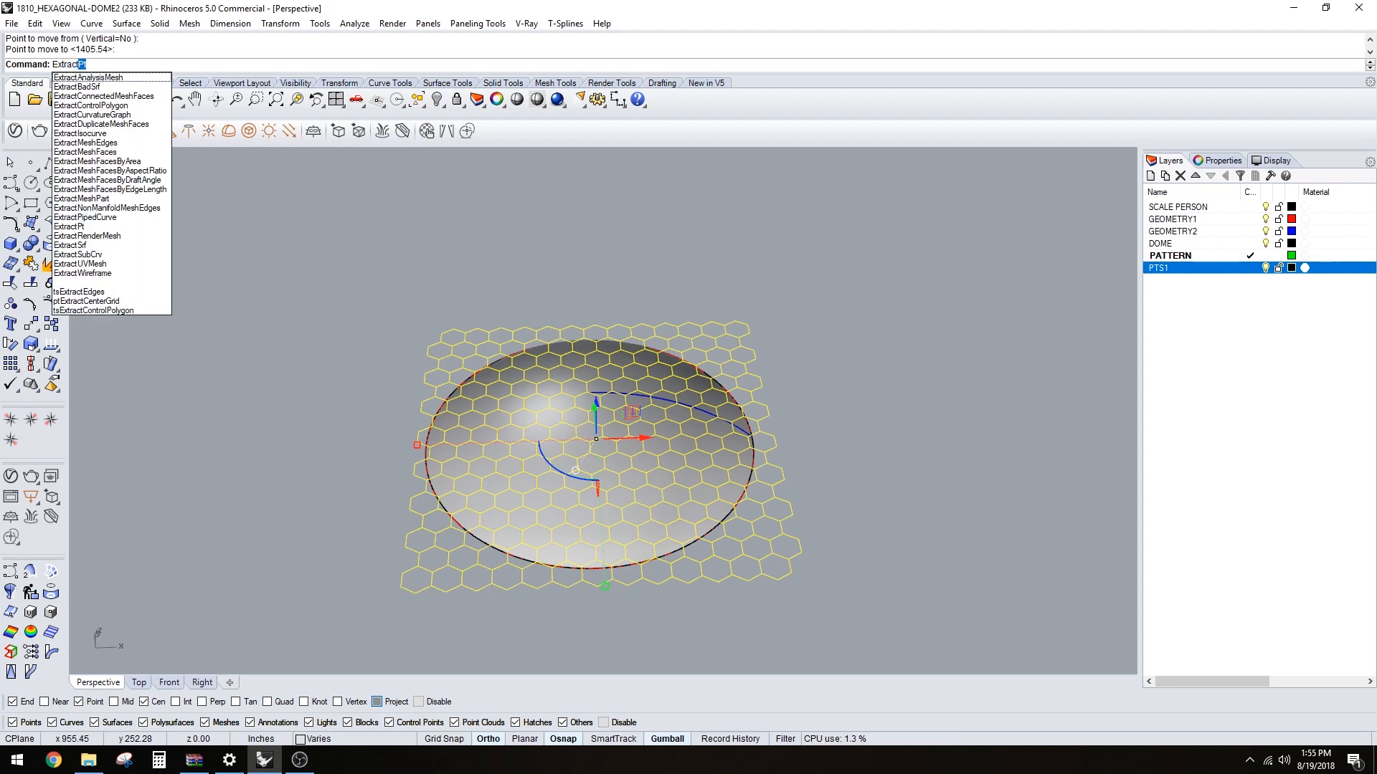
{"action": "type", "text": "t"}
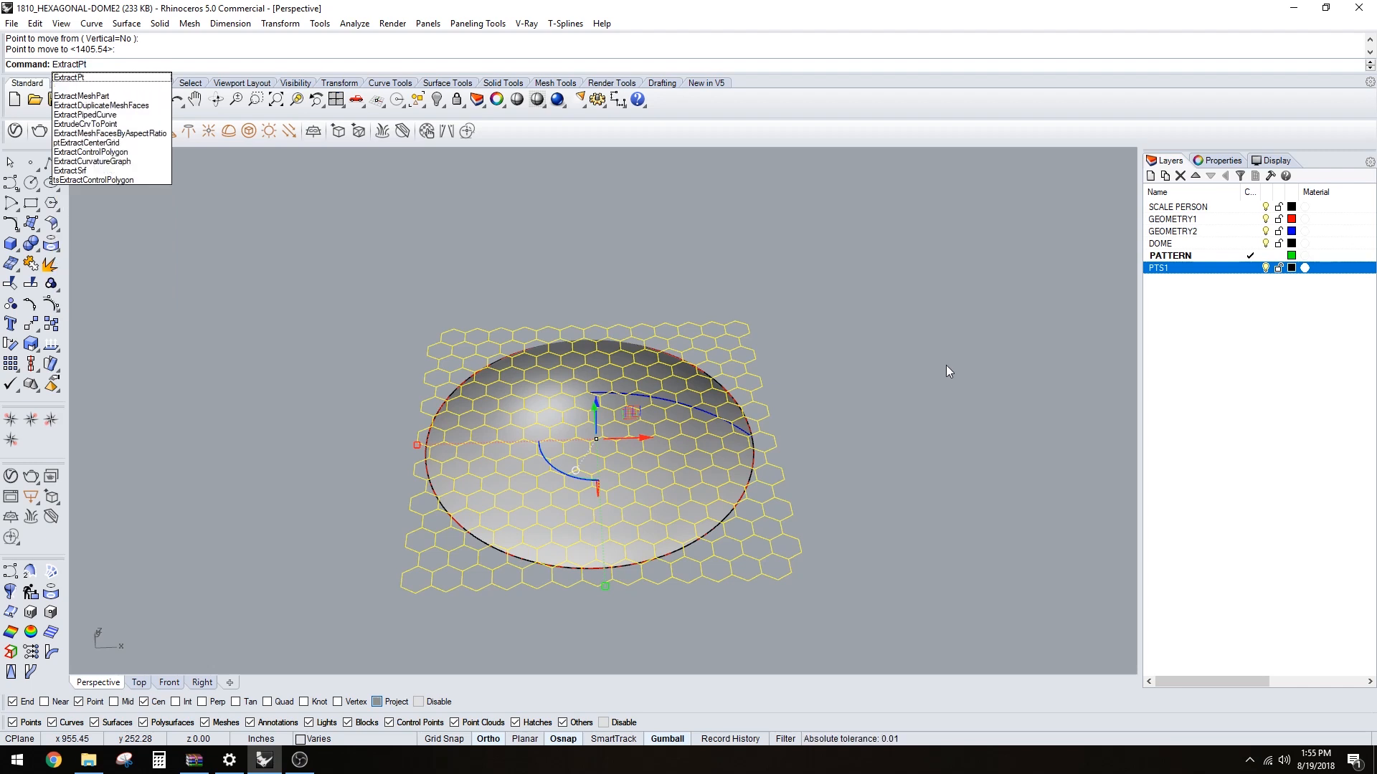
{"action": "key", "text": "Return"}
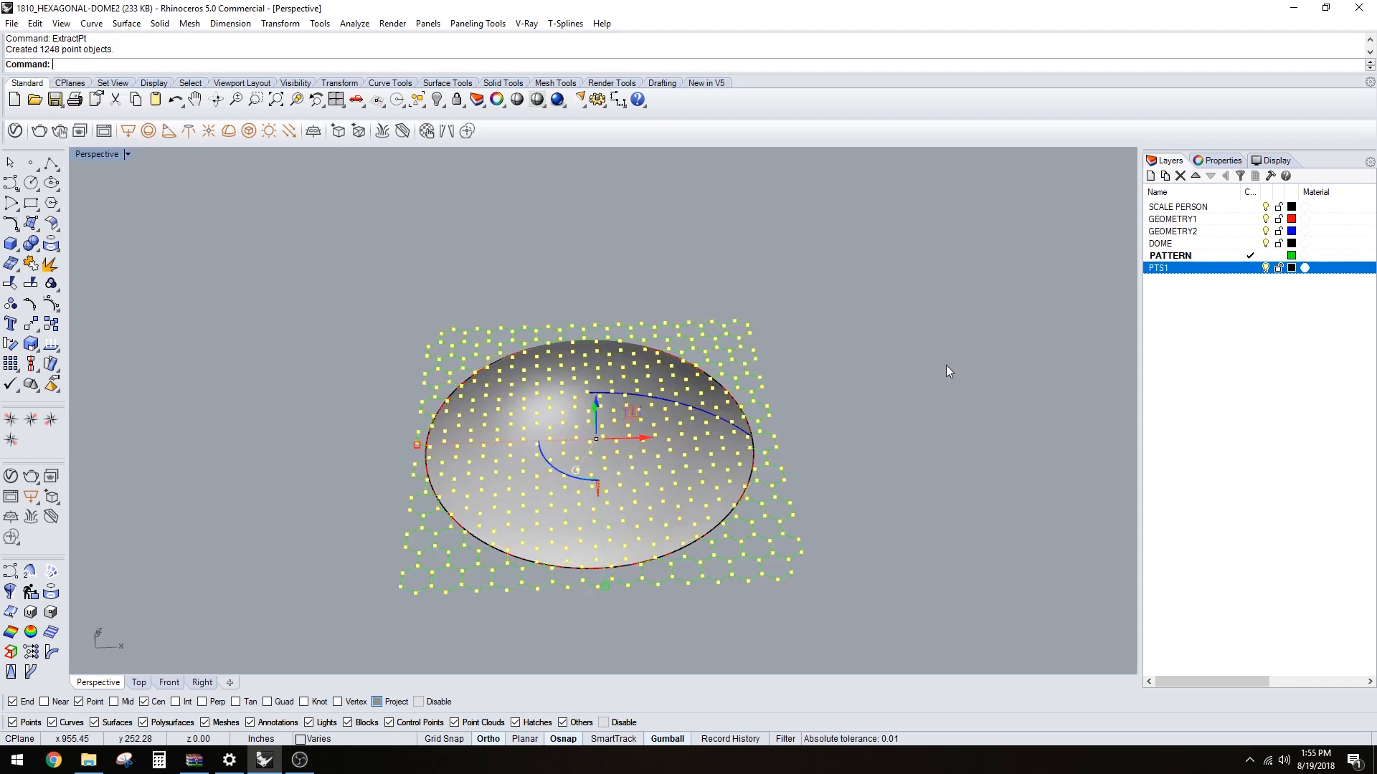
{"action": "left_click", "coordinate": [901, 413]}
{"action": "mouse_move", "coordinate": [855, 491]}
{"action": "right_mouse_down"}
{"action": "mouse_move", "coordinate": [860, 467]}
{"action": "mouse_move", "coordinate": [865, 480]}
{"action": "right_mouse_up"}
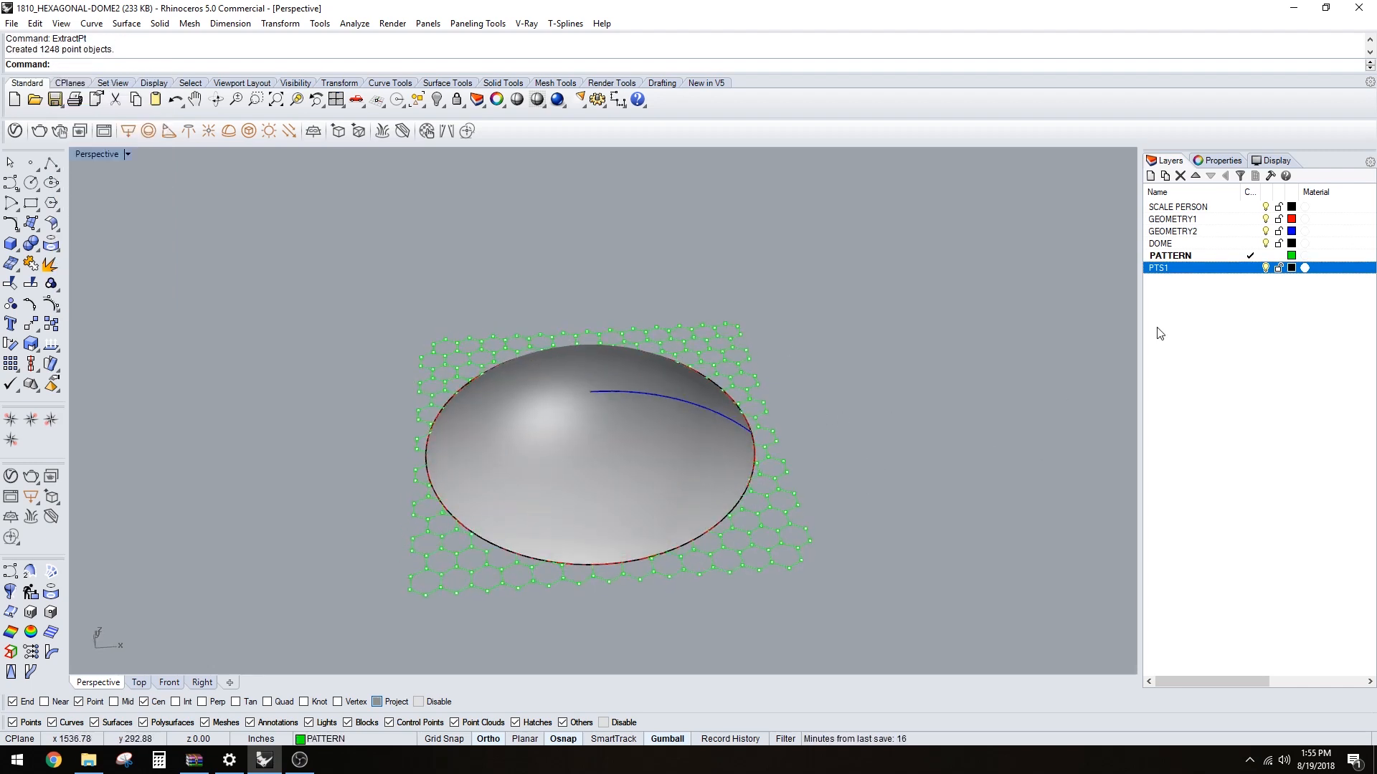
{"action": "key", "text": "ctrl+z"}
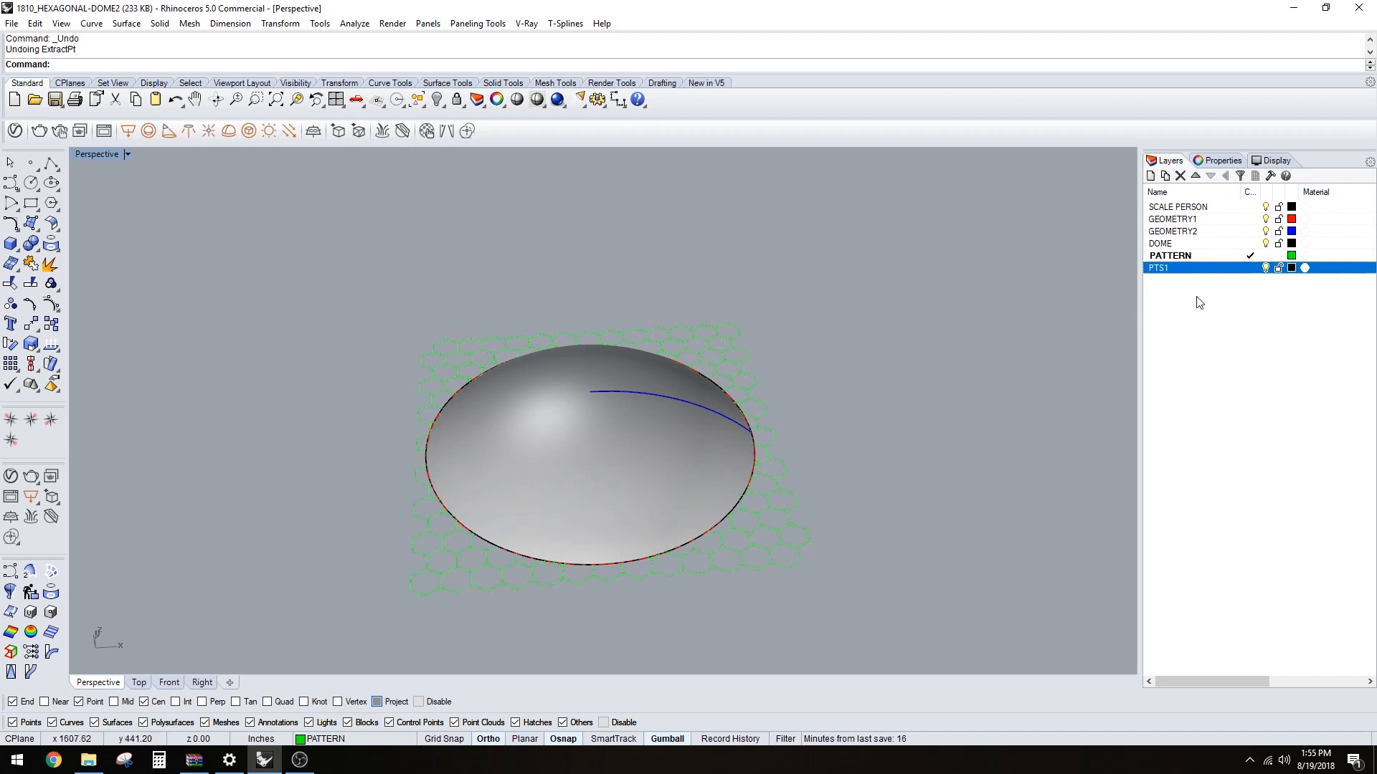
- Make PTS1 the current layer and extract the corner points of all curves on the PATTERN layer with ExtractPt
{"action": "left_click", "coordinate": [1252, 270]}
{"action": "right_click", "coordinate": [1209, 257]}
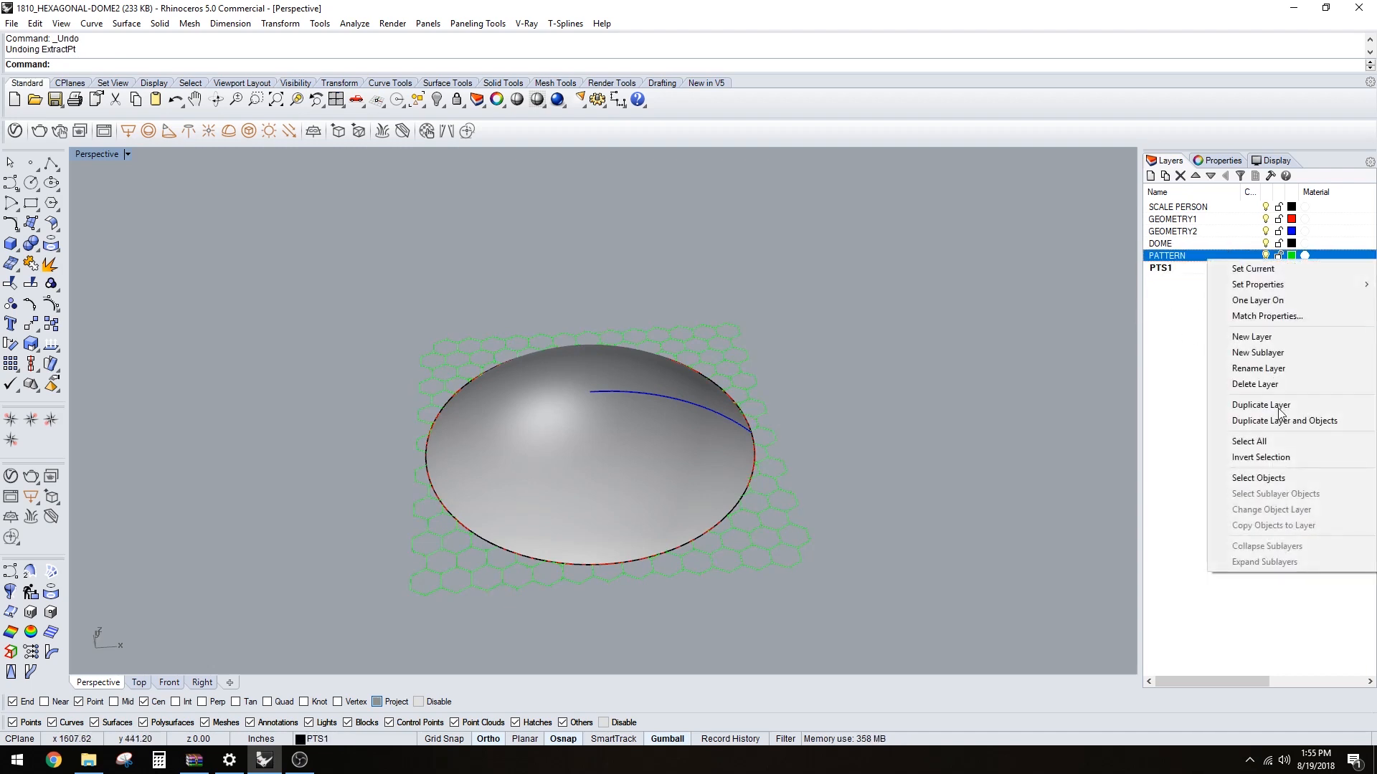
{"action": "left_click", "coordinate": [1233, 476]}
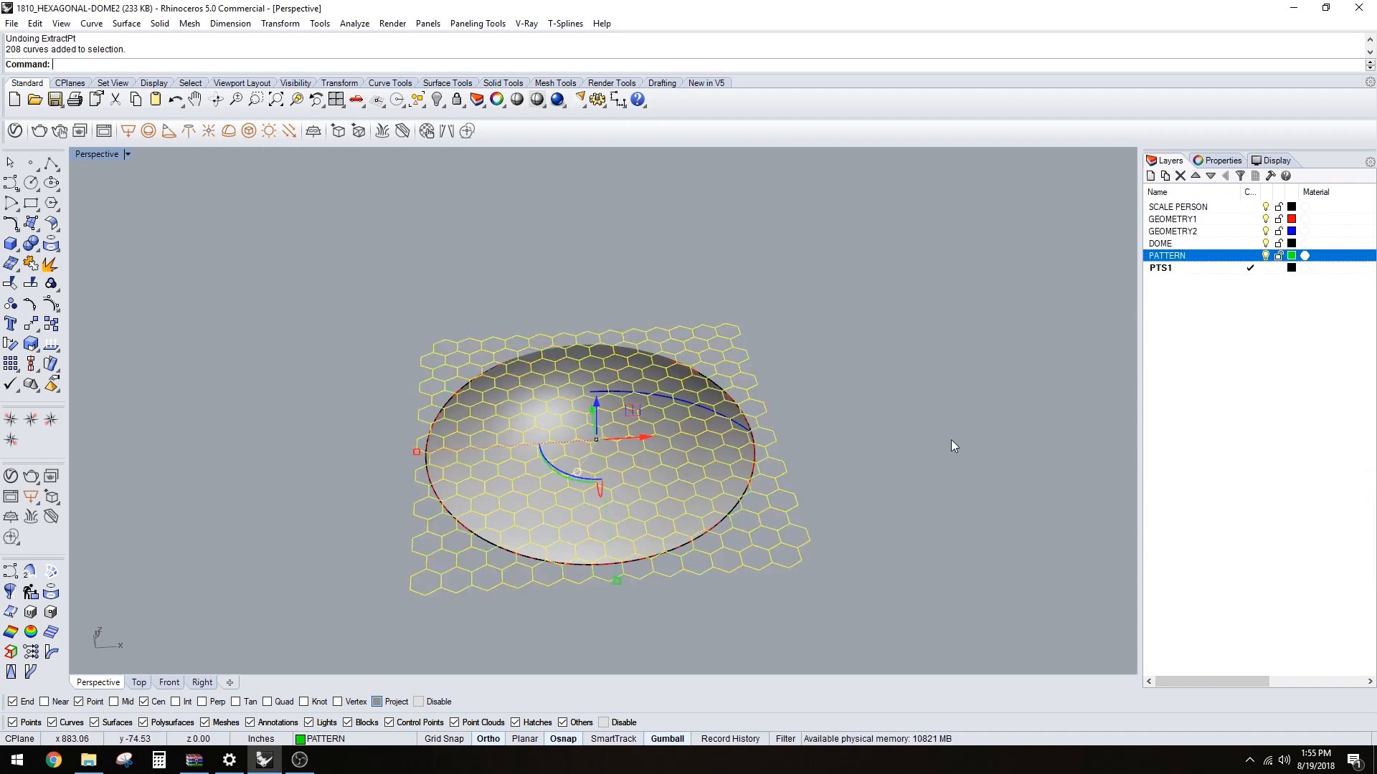
{"action": "type", "text": "Extra"}
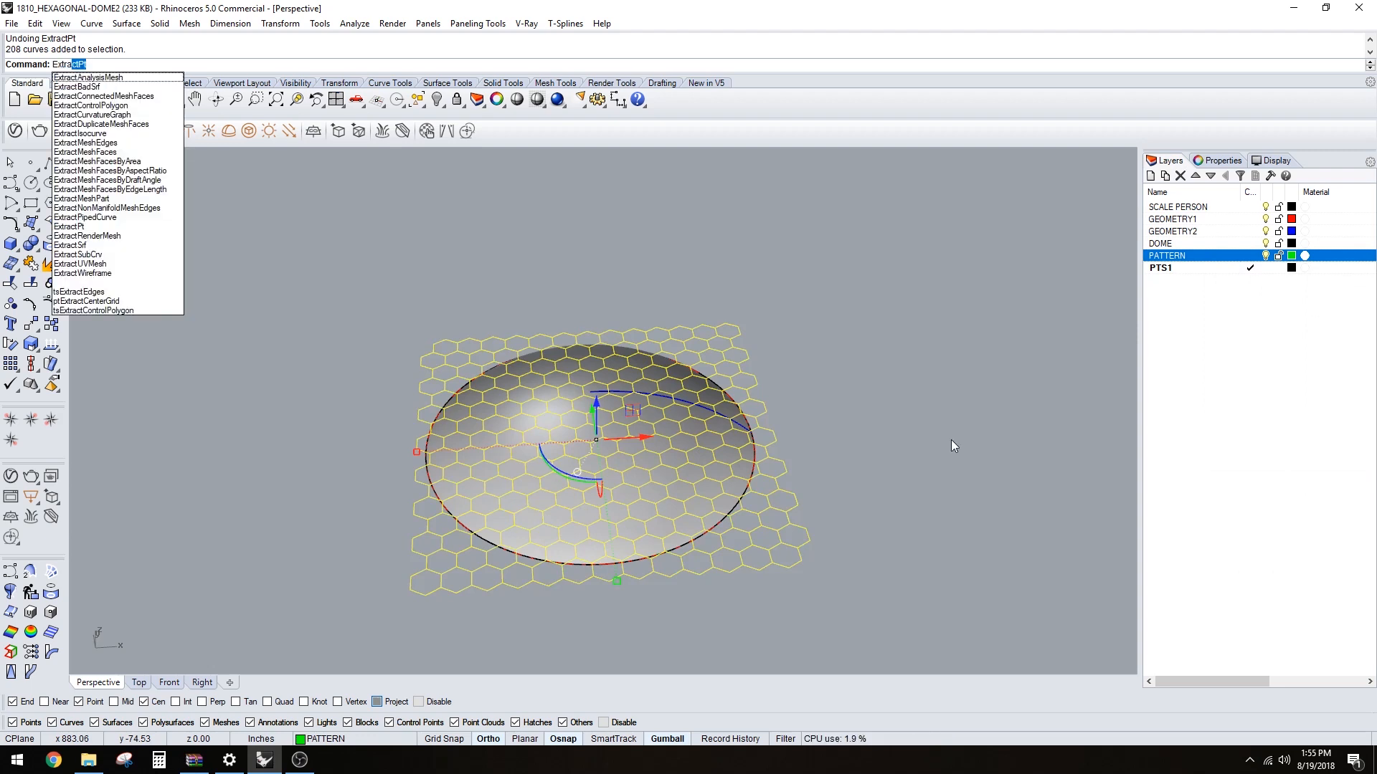
{"action": "key", "text": "Return"}
{"action": "key", "text": "Escape"}
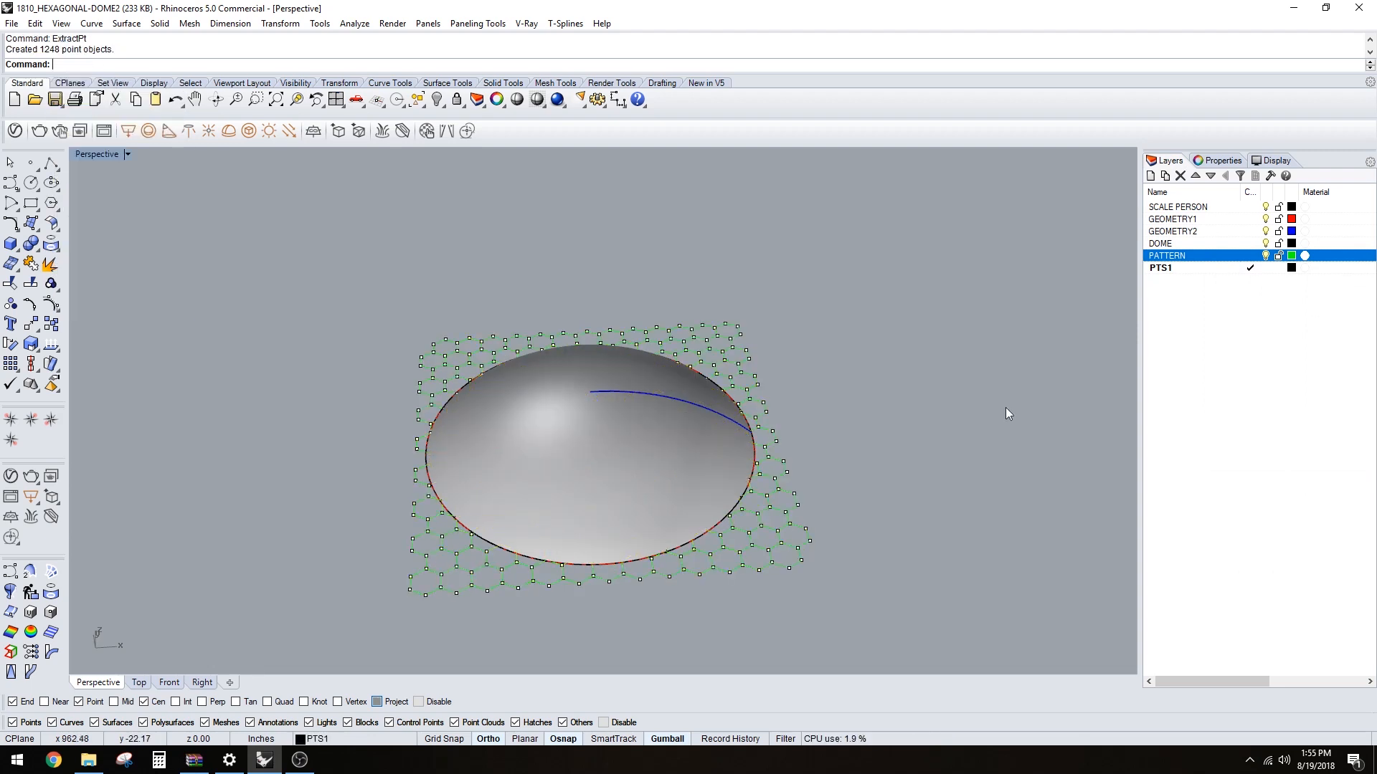
- Select all duplicate points among the extracted corner points and delete them
{"action": "right_click", "coordinate": [1181, 269]}
{"action": "key", "text": "Escape"}
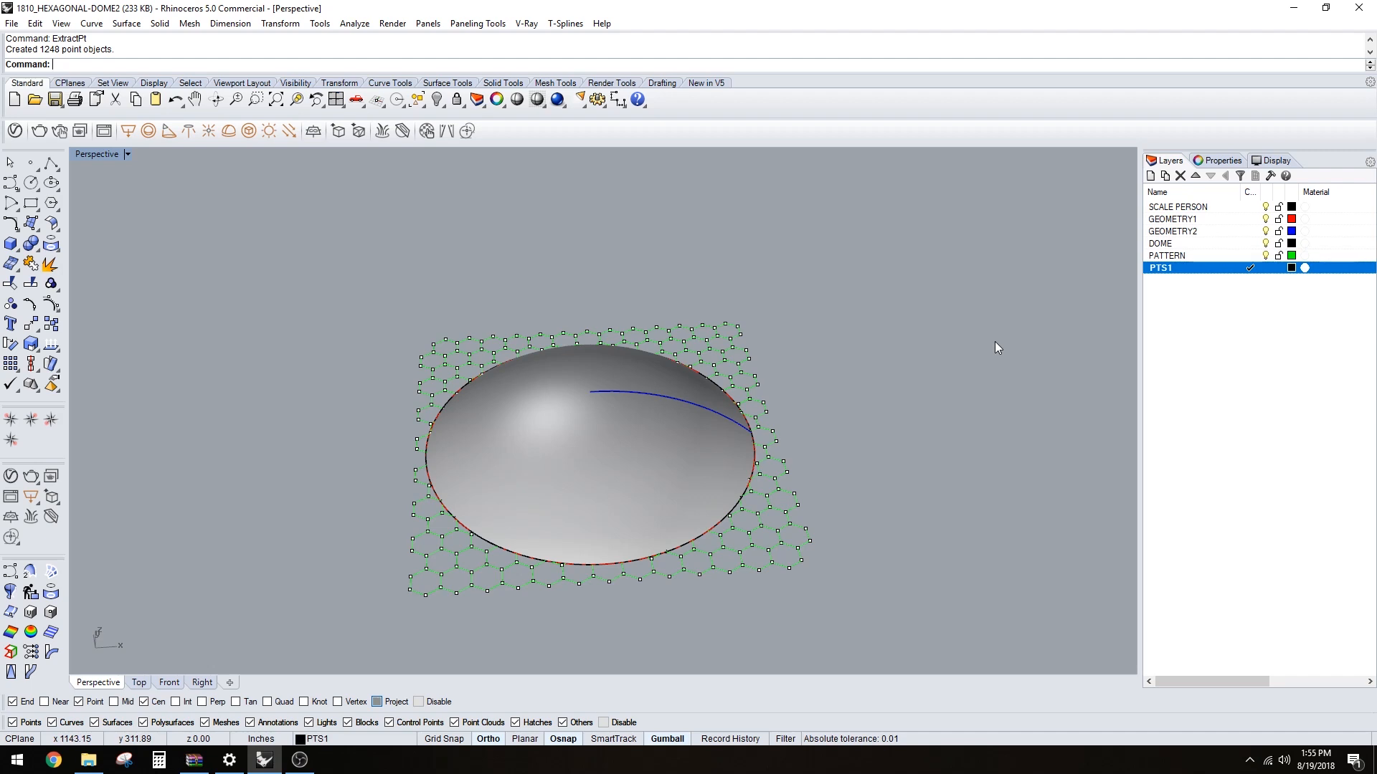
{"action": "type", "text": "Sel"}
{"action": "key", "text": "Return"}
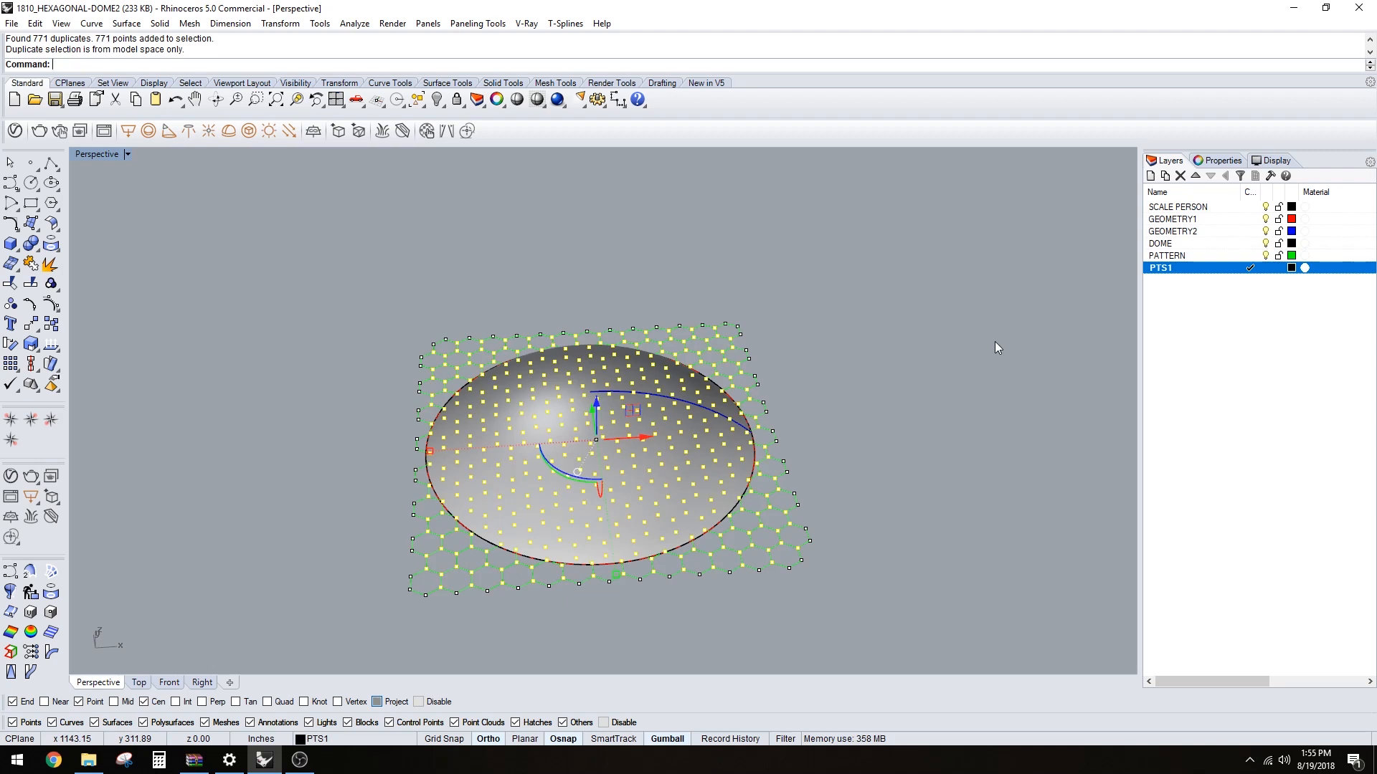
{"action": "key", "text": "Delete"}
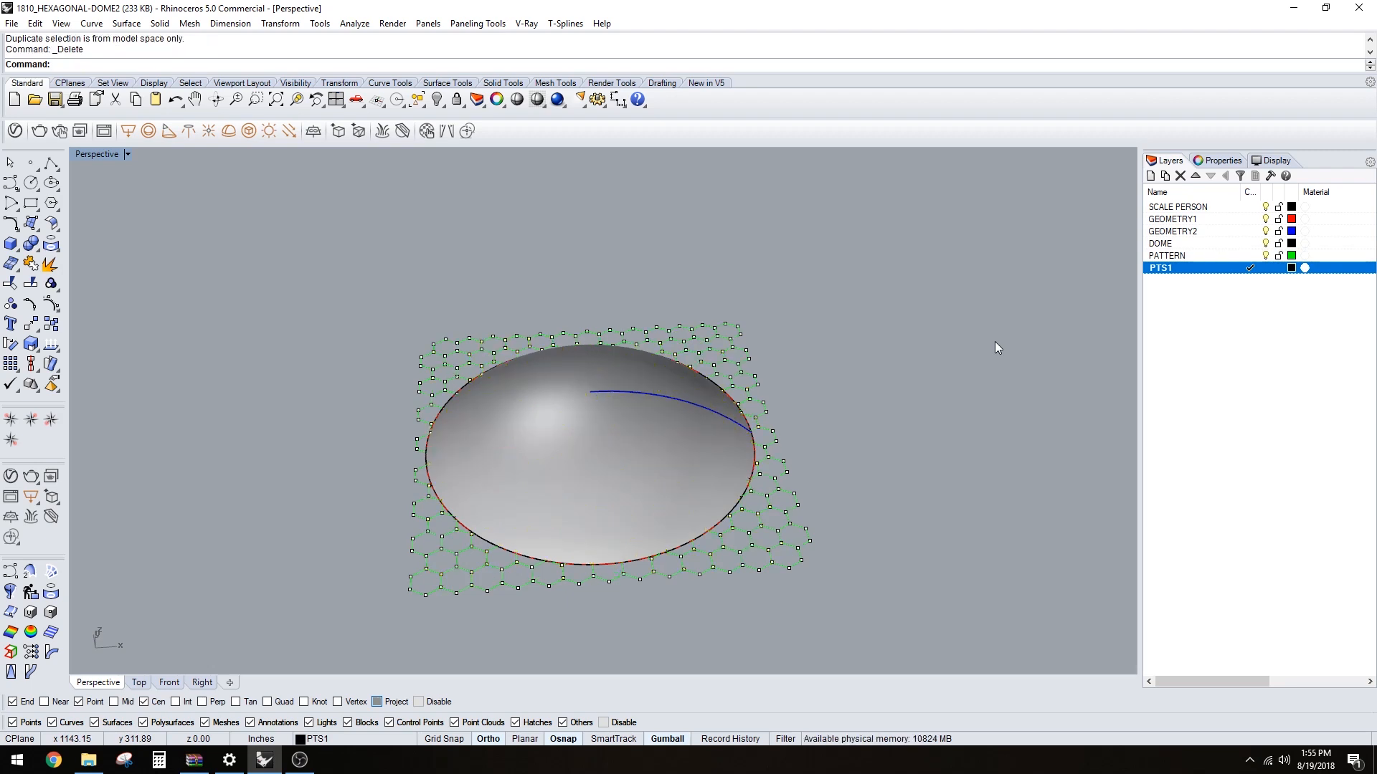
- Group all points on the PTS1 layer
{"action": "right_click", "coordinate": [1174, 266]}
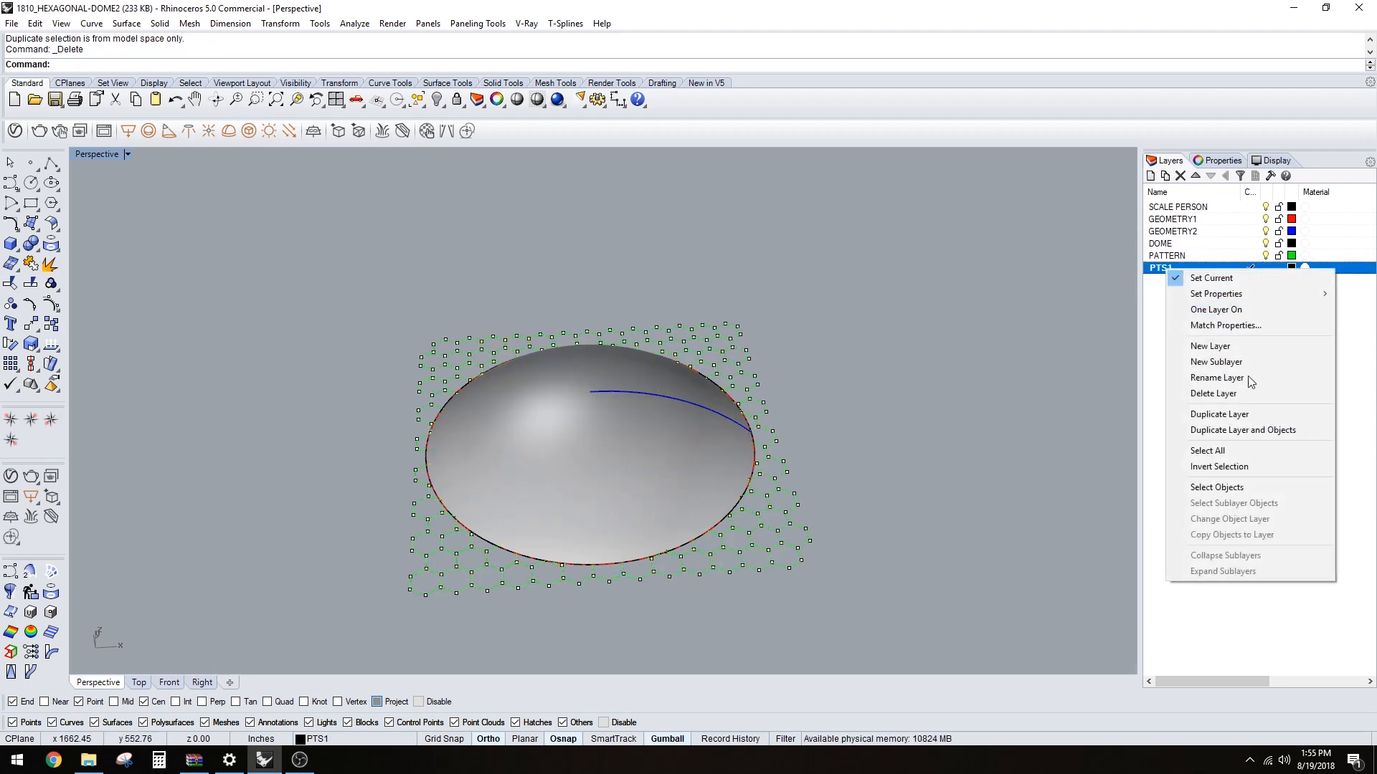
{"action": "left_click", "coordinate": [1238, 488]}
{"action": "key", "text": "ctrl+g"}
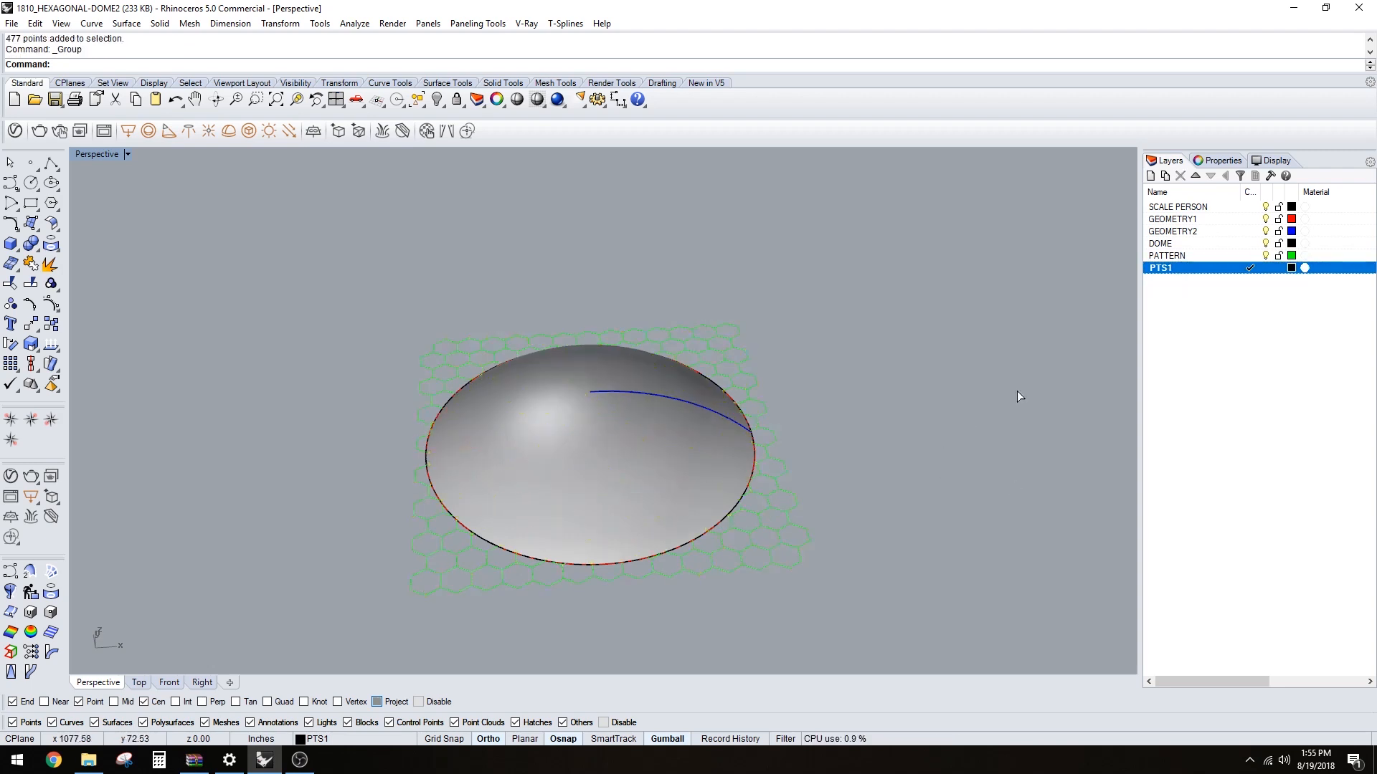
- Create a layer named PTS2, colour it magenta and make it current
{"action": "left_click", "coordinate": [1163, 176]}
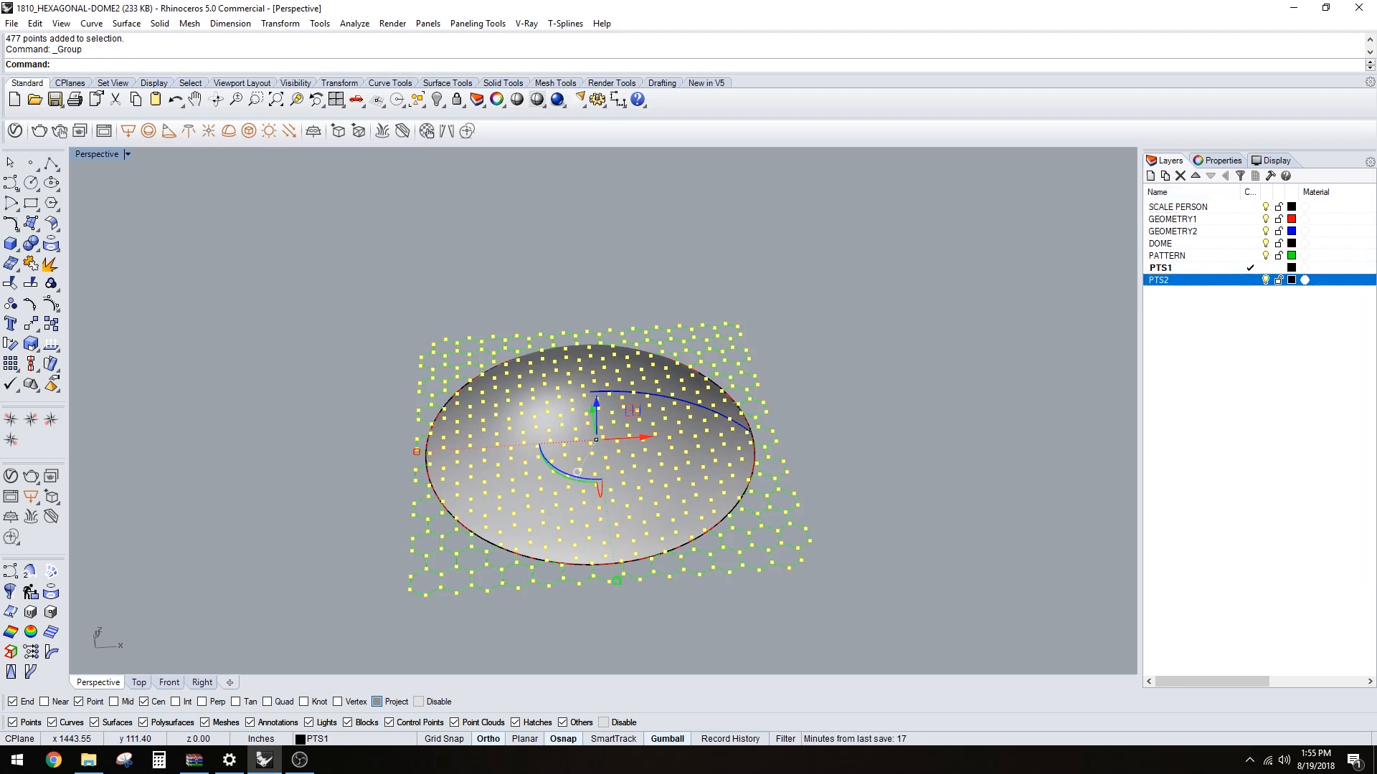
{"action": "left_click", "coordinate": [1290, 281]}
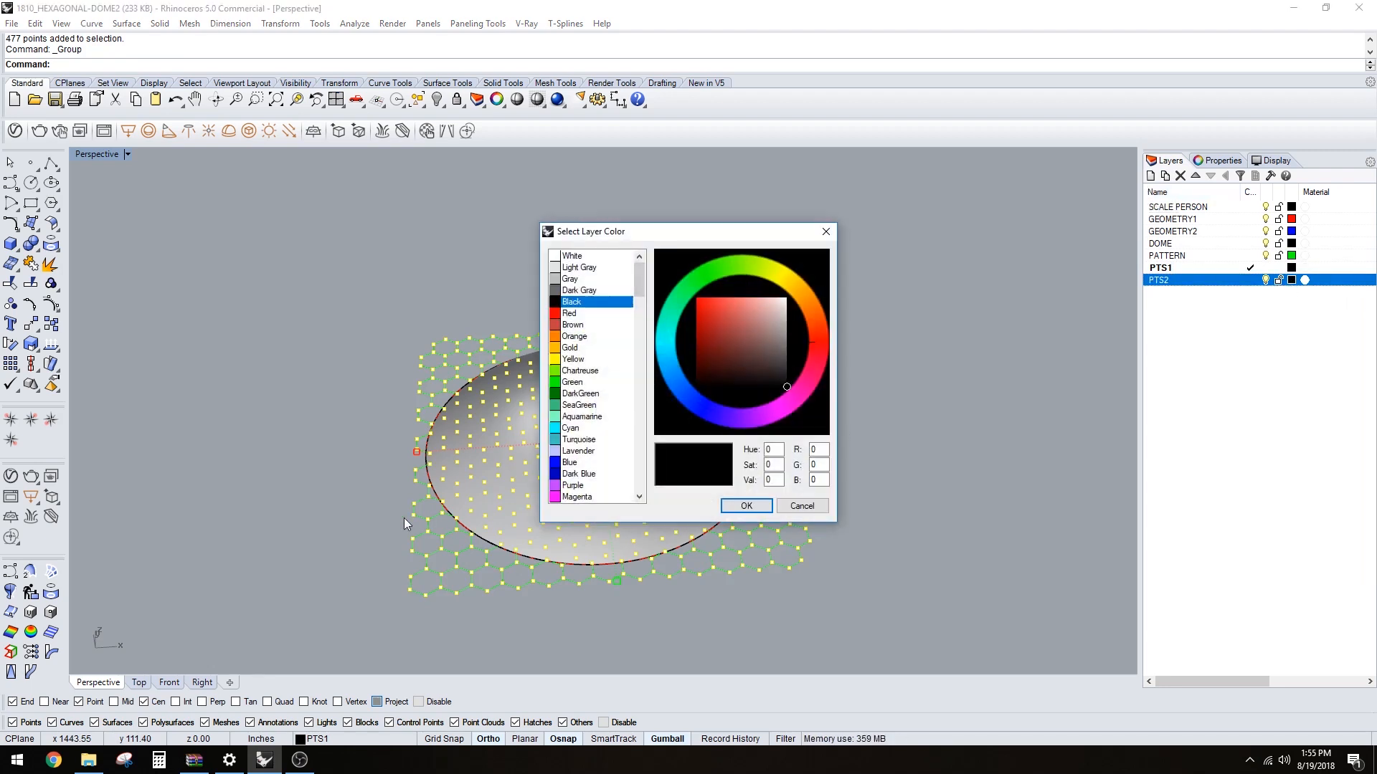
{"action": "left_click", "coordinate": [570, 497]}
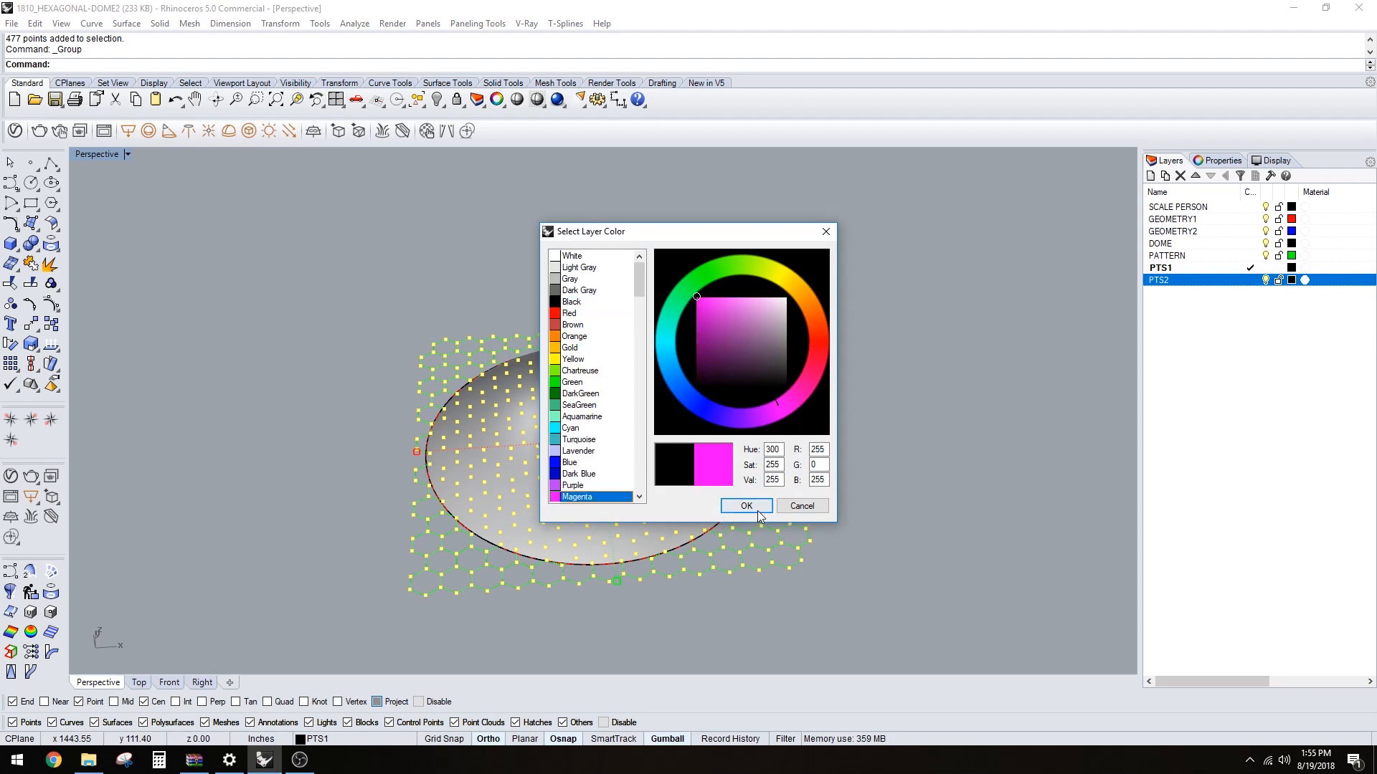
{"action": "left_click", "coordinate": [745, 506]}
{"action": "left_click", "coordinate": [1251, 282]}
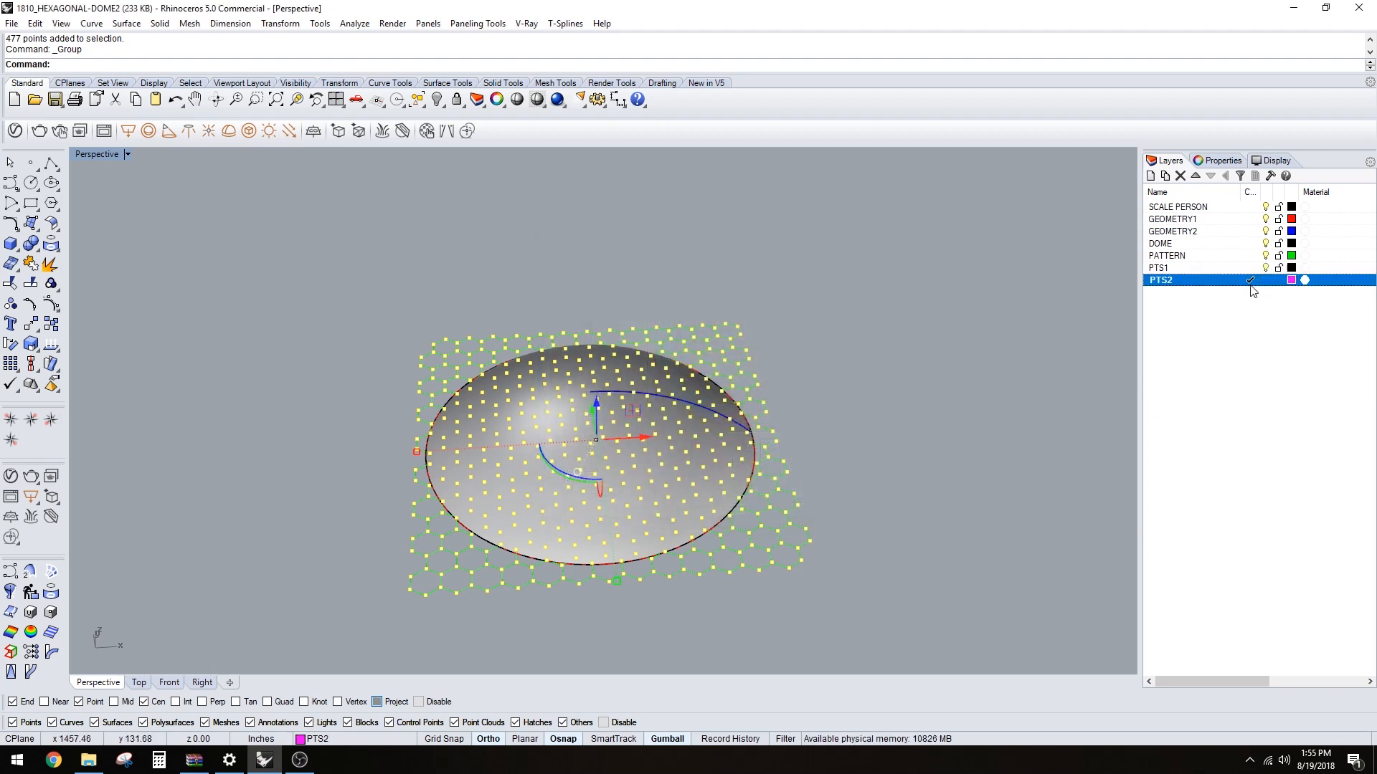
{"action": "left_click", "coordinate": [885, 426]}
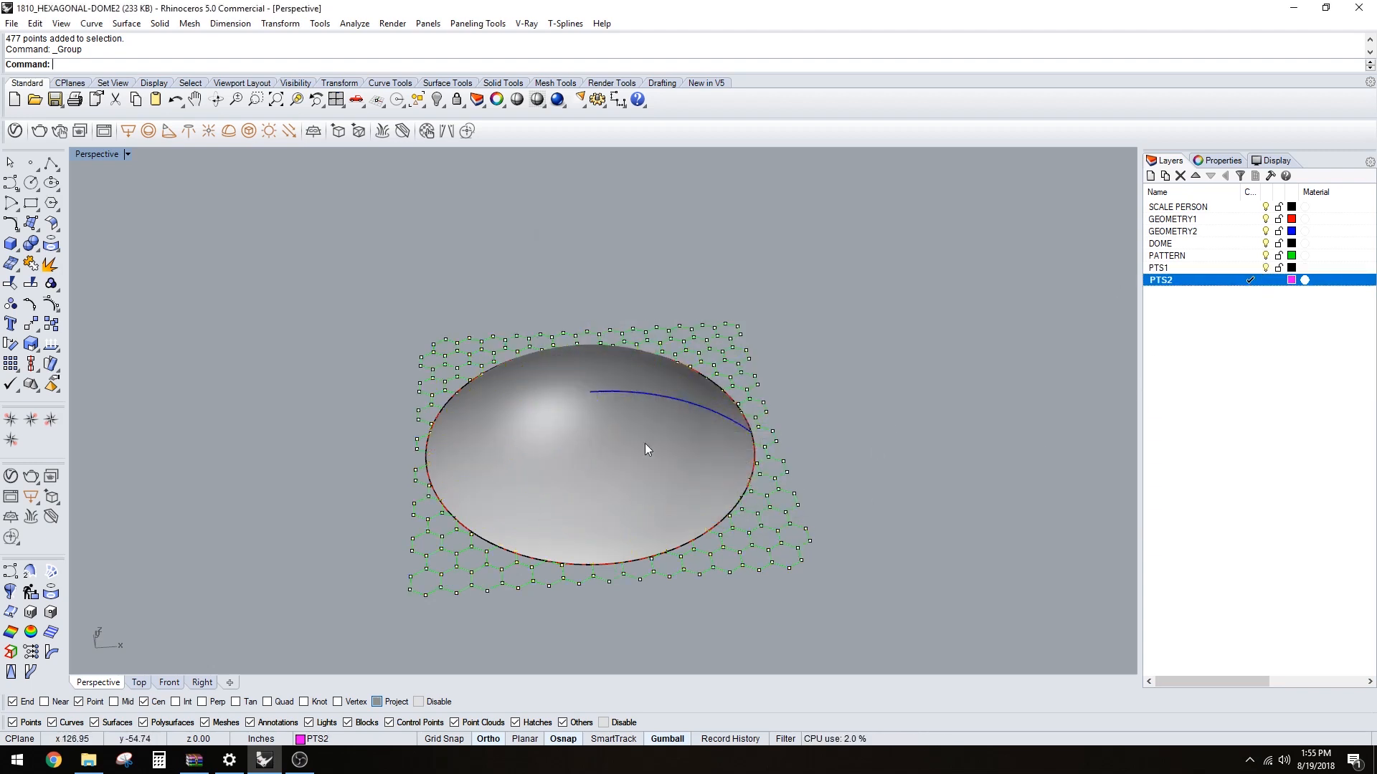
- Project all points on the PTS1 layer onto the dome surface with DeleteInput=No and the output on the current PTS2 layer
{"action": "right_click", "coordinate": [1211, 266]}
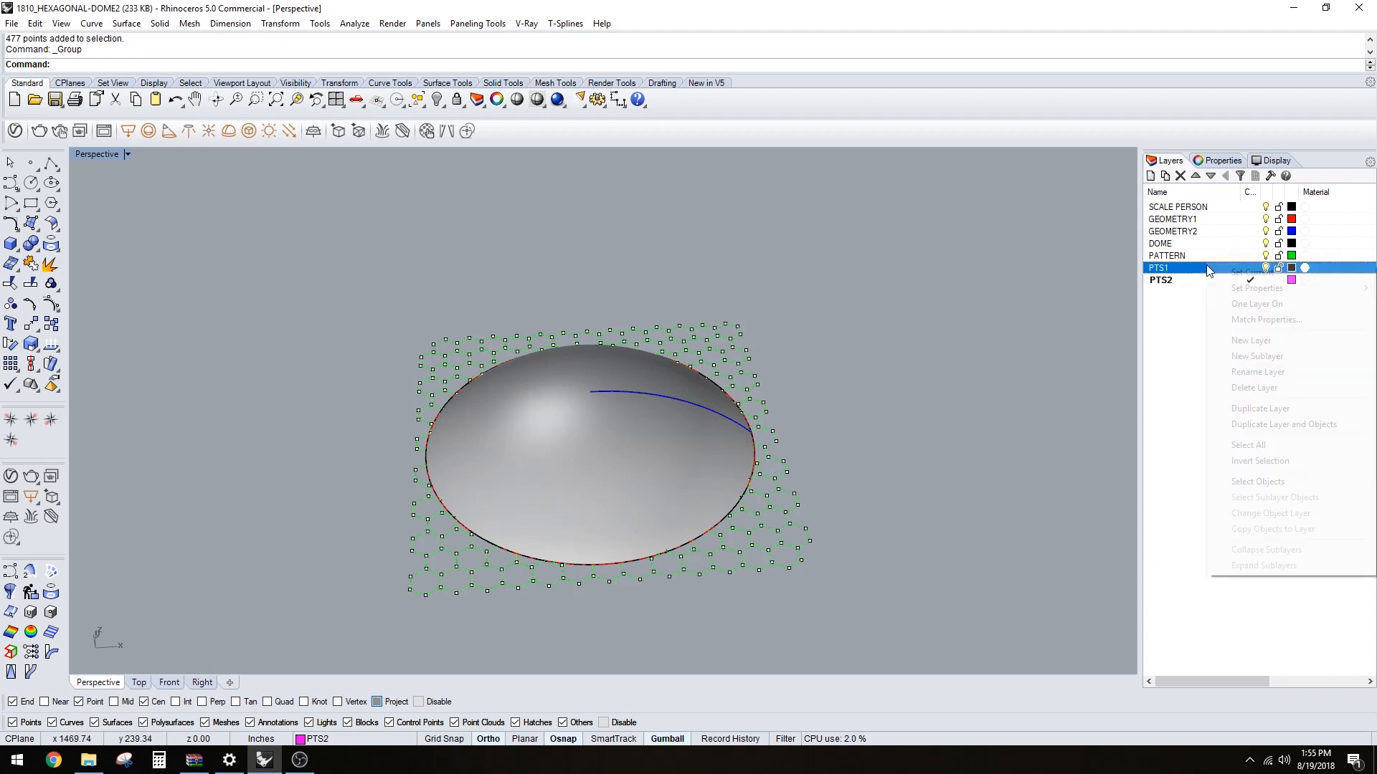
{"action": "left_click", "coordinate": [1251, 479]}
{"action": "right_click_drag", "start_coordinate": [771, 493], "coordinate": [811, 453]}
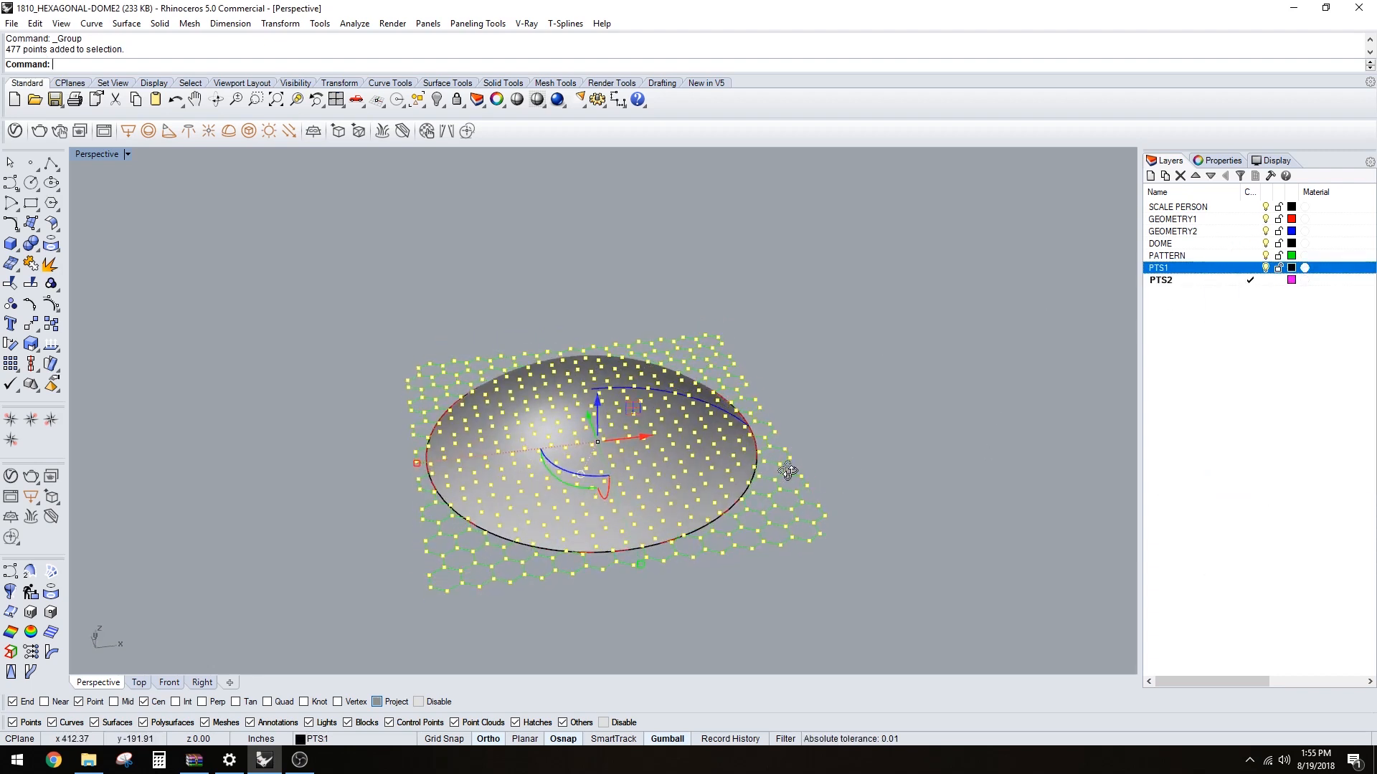
{"action": "type", "text": "Proje"}
{"action": "key", "text": "Return"}
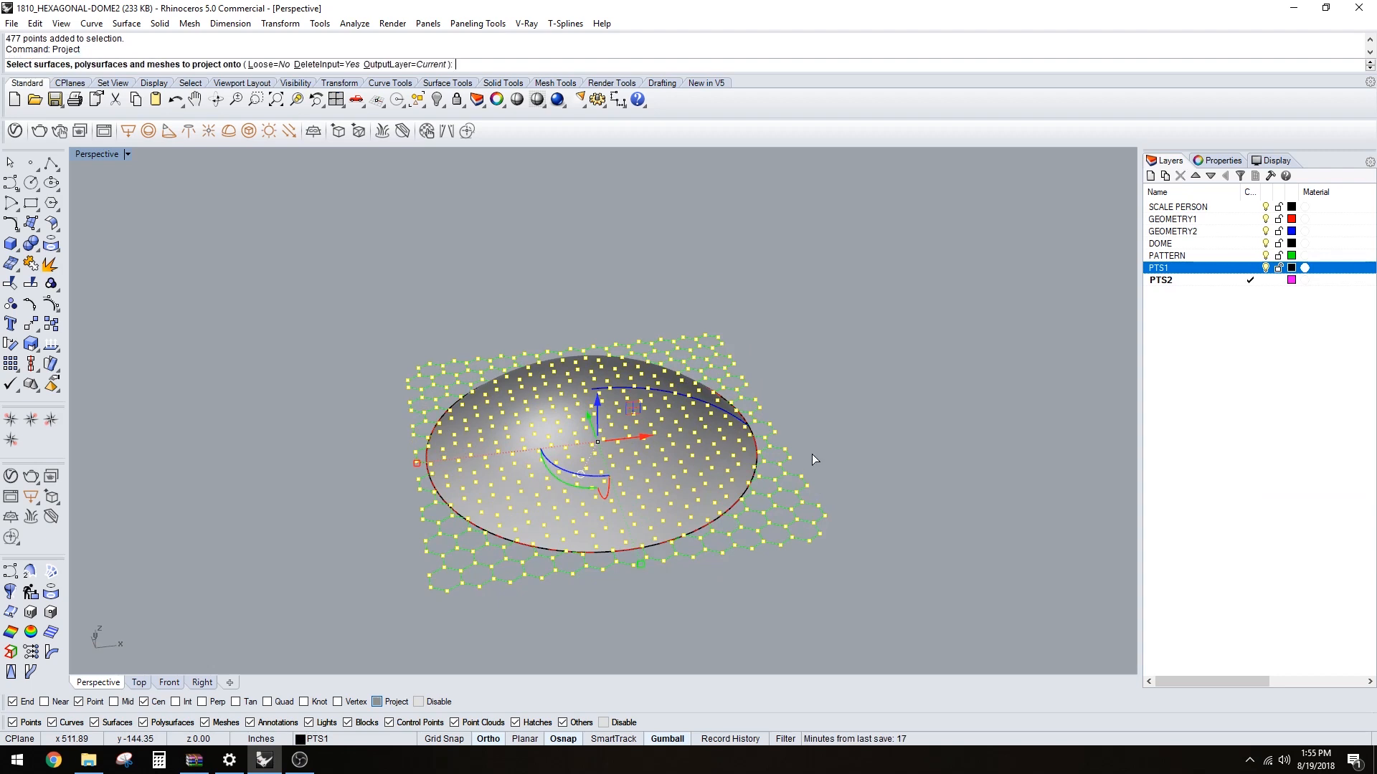
{"action": "left_click", "coordinate": [343, 65]}
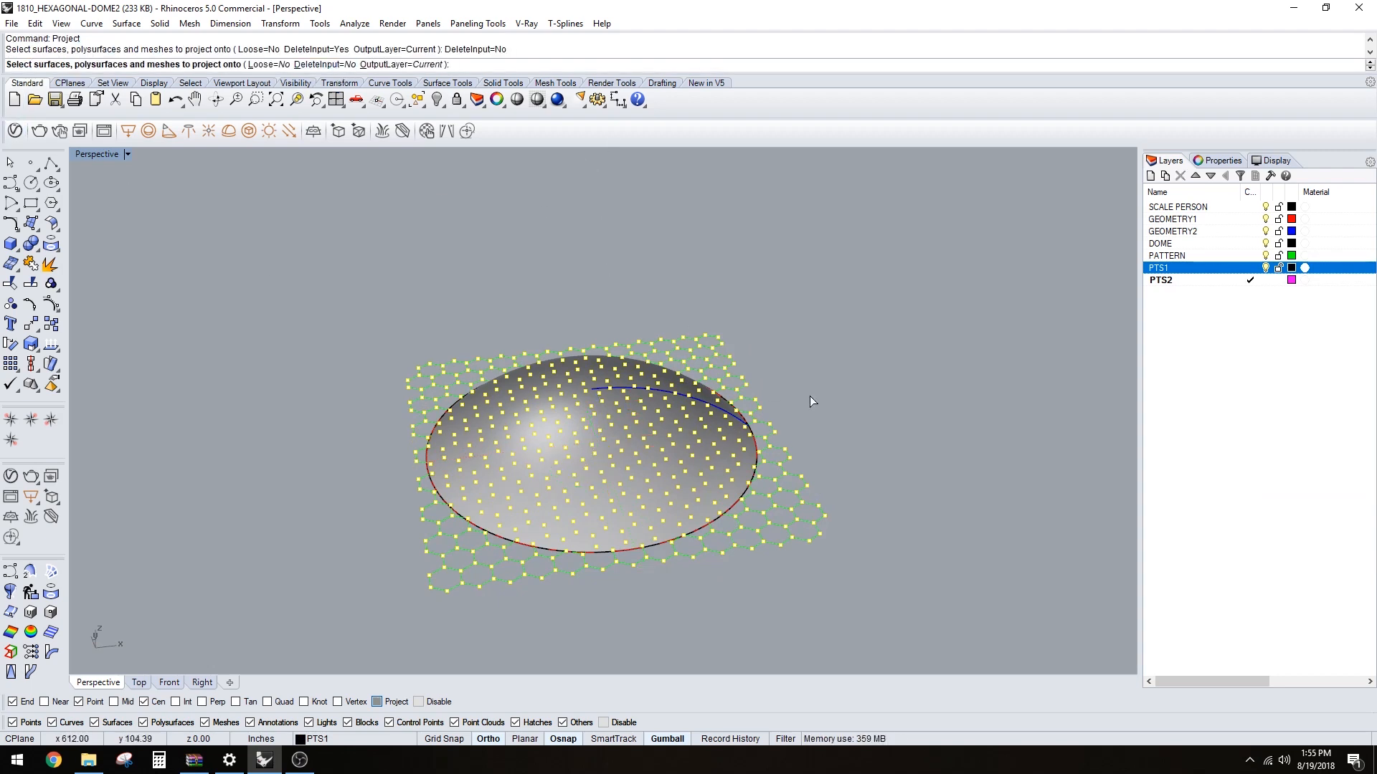
{"action": "left_click", "coordinate": [643, 437]}
{"action": "key", "text": "Return"}
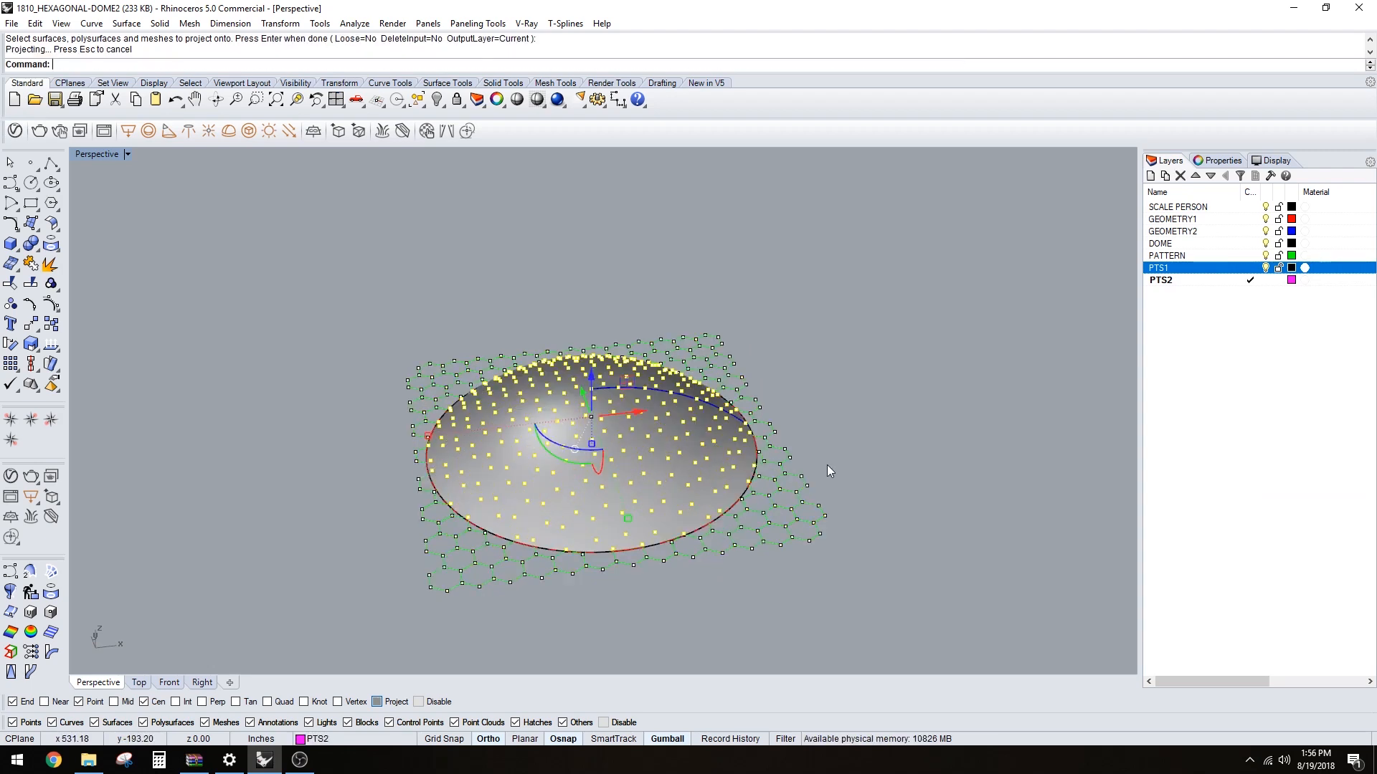
- Hide the PTS1, PATTERN and DOME layers, keeping PTS2 as the current layer
{"action": "right_click_drag", "start_coordinate": [820, 473], "coordinate": [635, 515]}
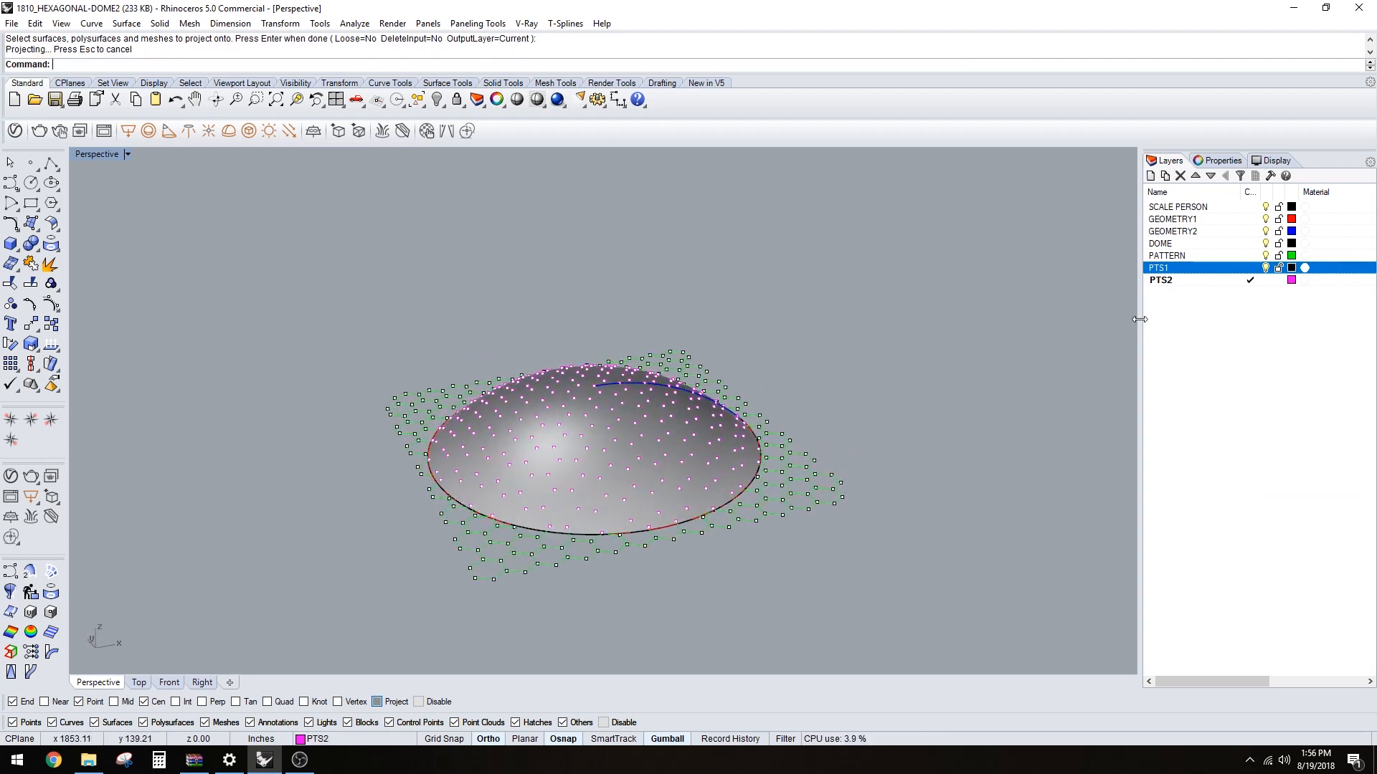
{"action": "left_click", "coordinate": [1266, 268]}
{"action": "left_click", "coordinate": [1270, 258]}
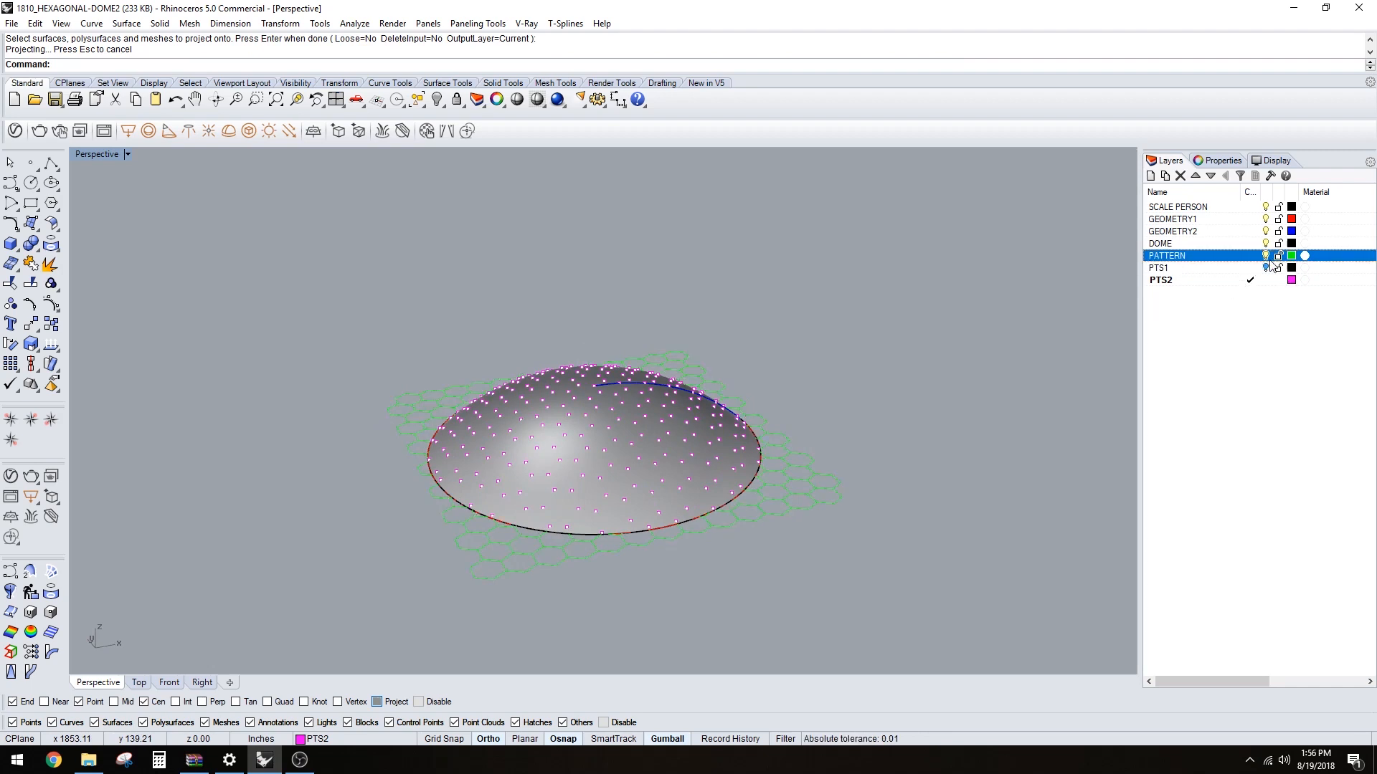
{"action": "right_click_drag", "start_coordinate": [853, 494], "coordinate": [770, 498]}
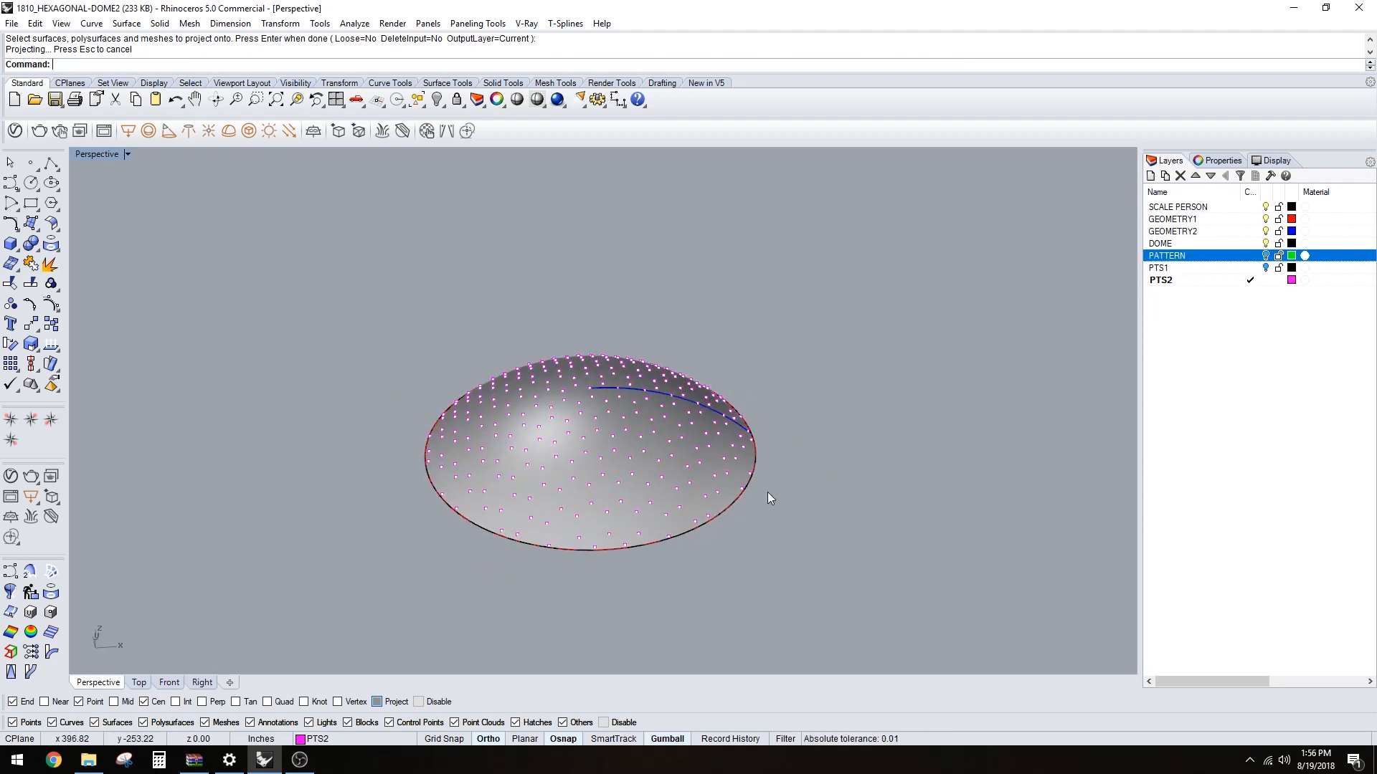
{"action": "left_click", "coordinate": [1264, 244]}
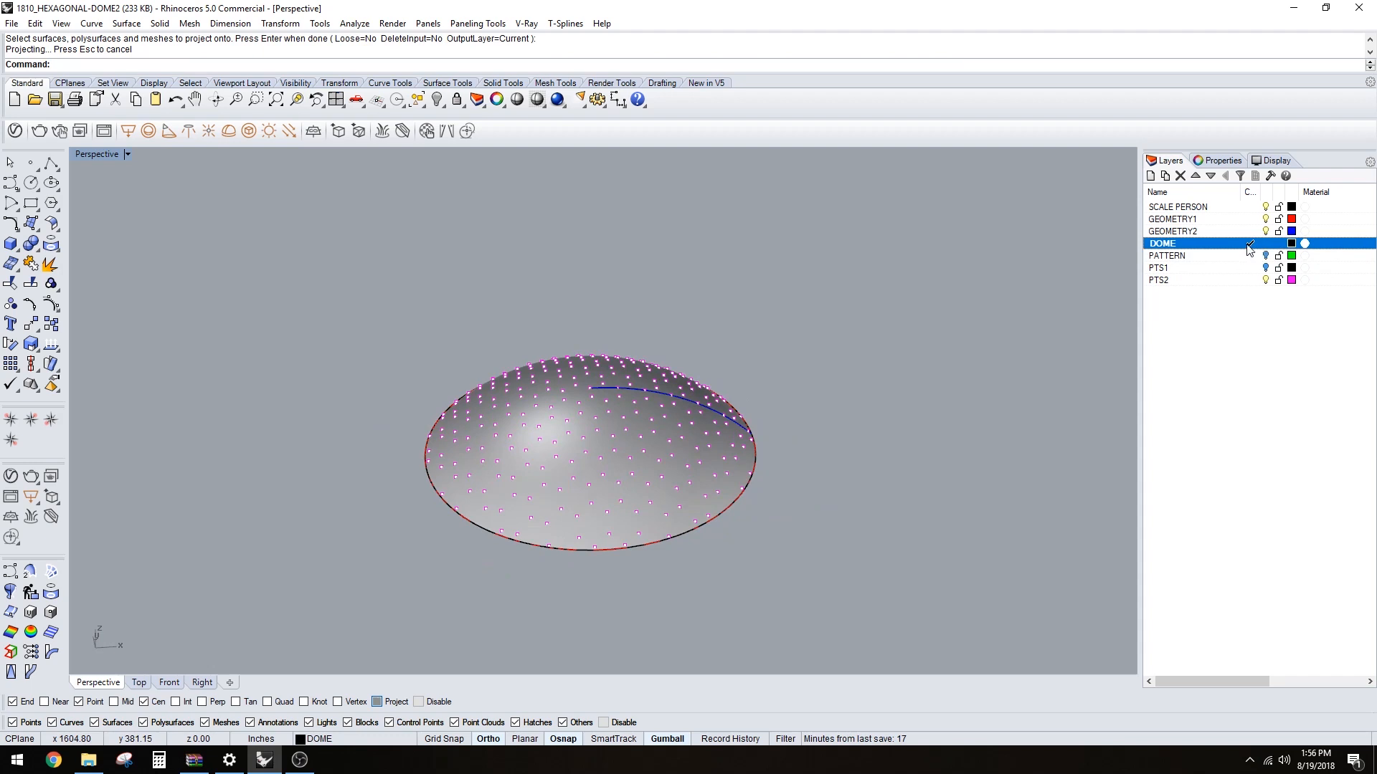
{"action": "left_click", "coordinate": [1248, 256]}
{"action": "left_click", "coordinate": [1265, 243]}
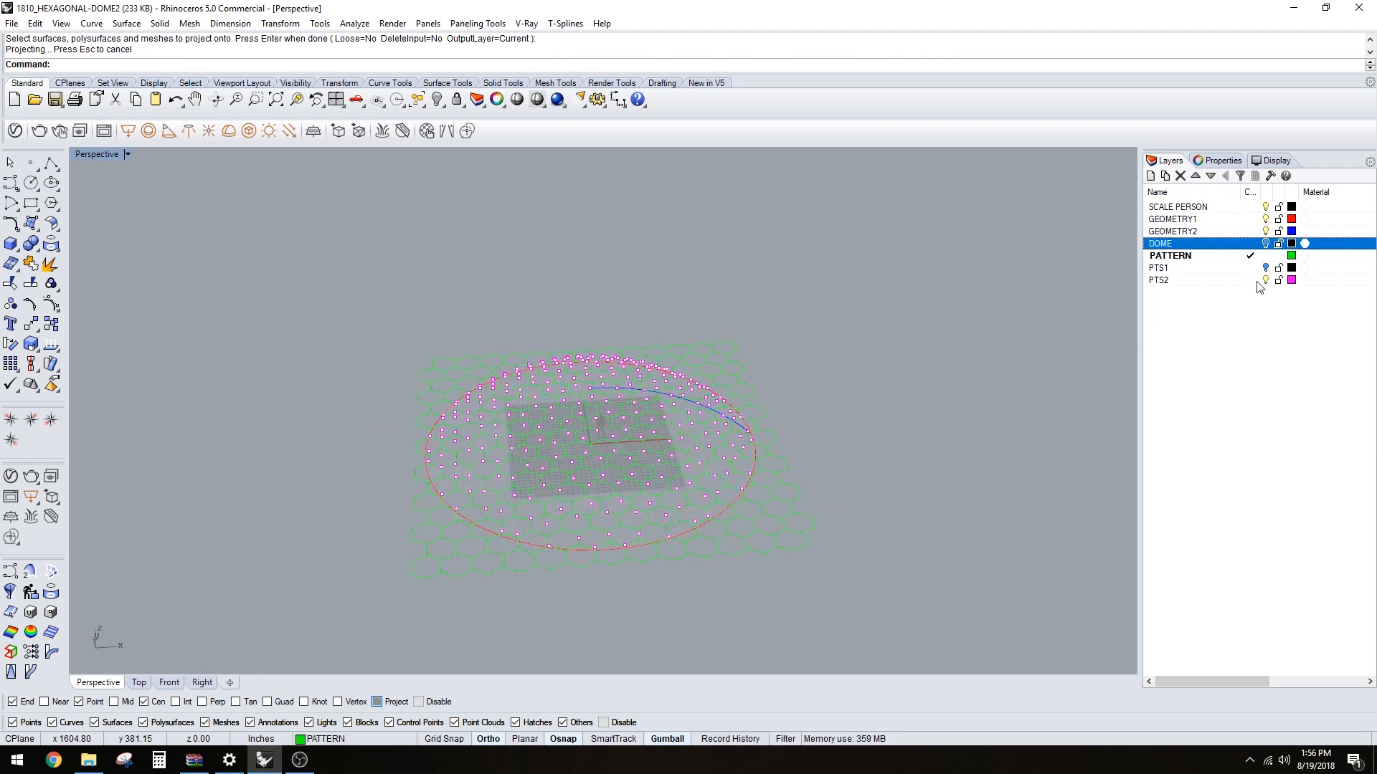
{"action": "left_click", "coordinate": [1255, 281]}
{"action": "left_click", "coordinate": [1266, 244]}
{"action": "left_click", "coordinate": [1268, 256]}
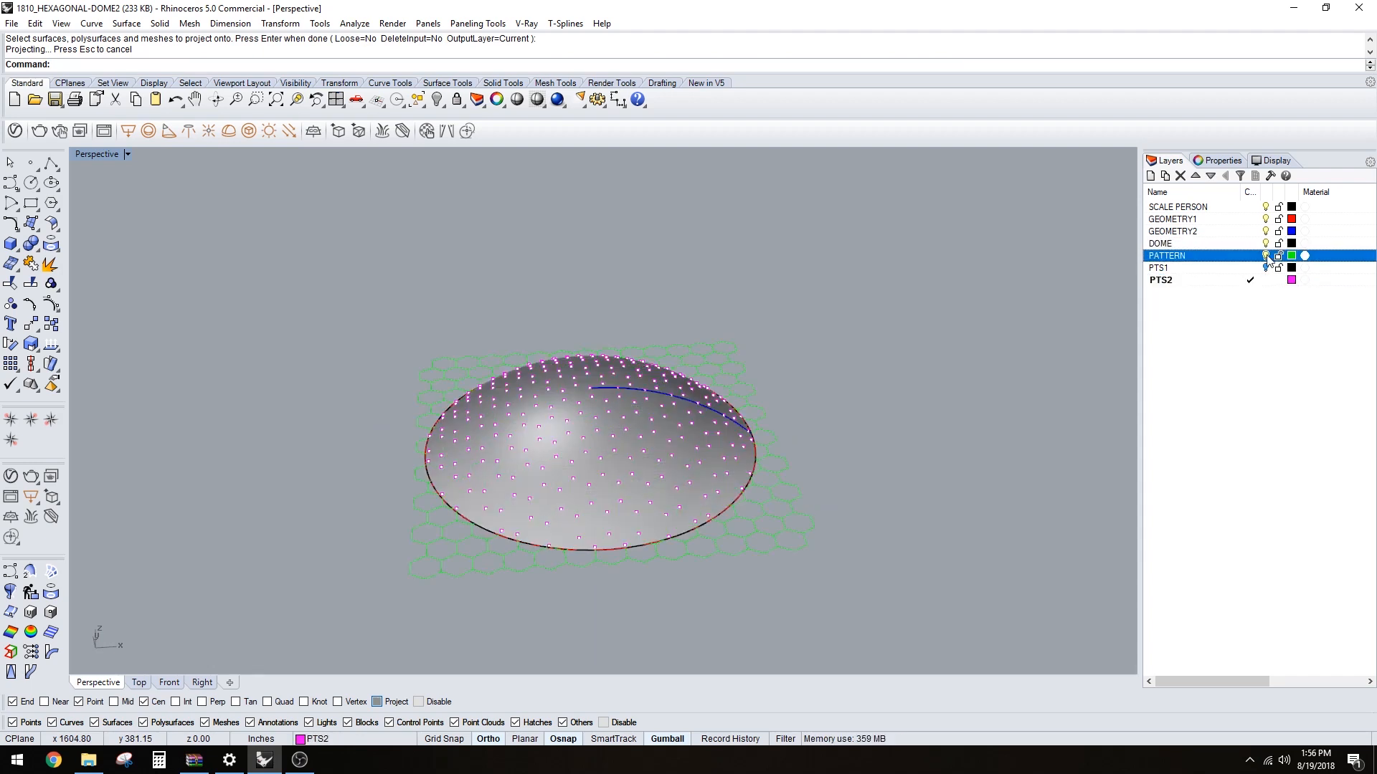
{"action": "left_click", "coordinate": [1266, 244]}
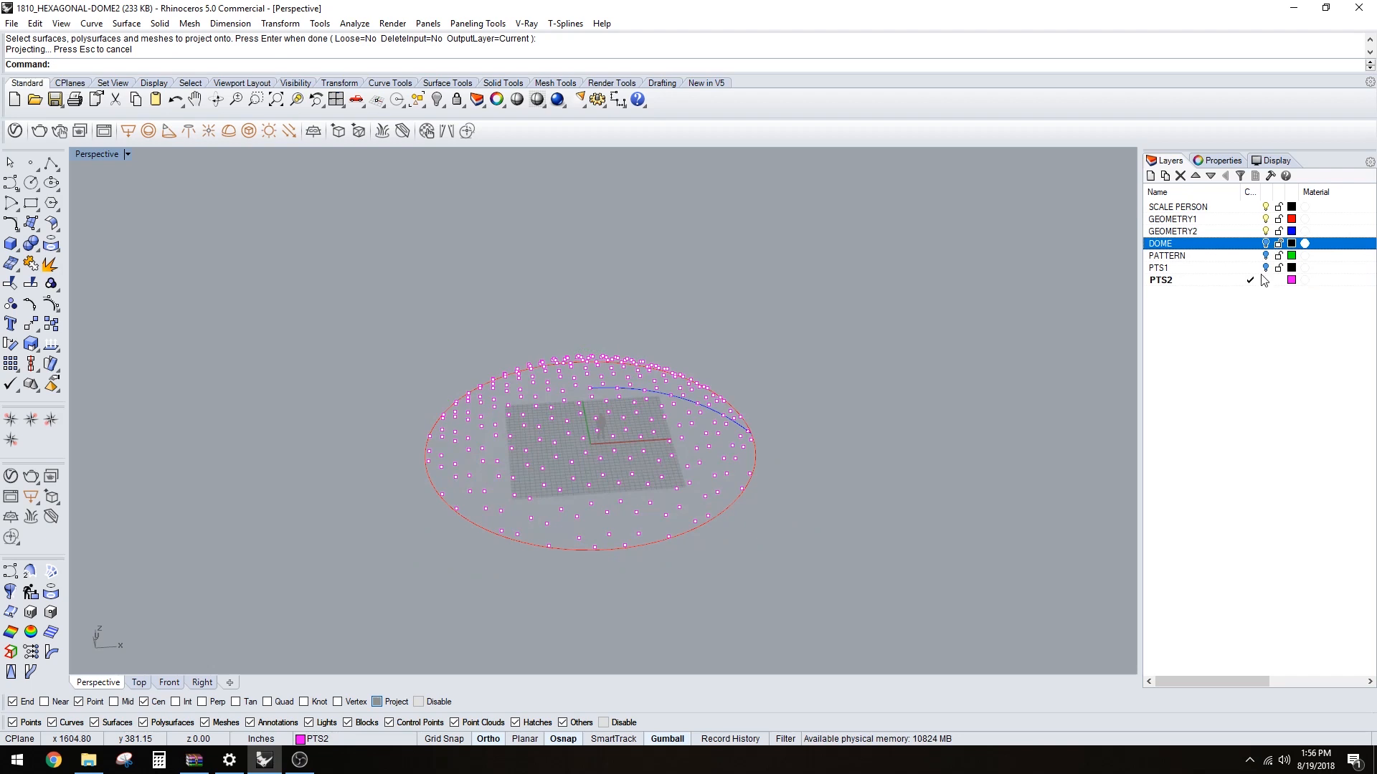
- Create a layer named GEOMETRY3 and make it current
{"action": "left_click", "coordinate": [1194, 283]}
{"action": "left_click", "coordinate": [1151, 176]}
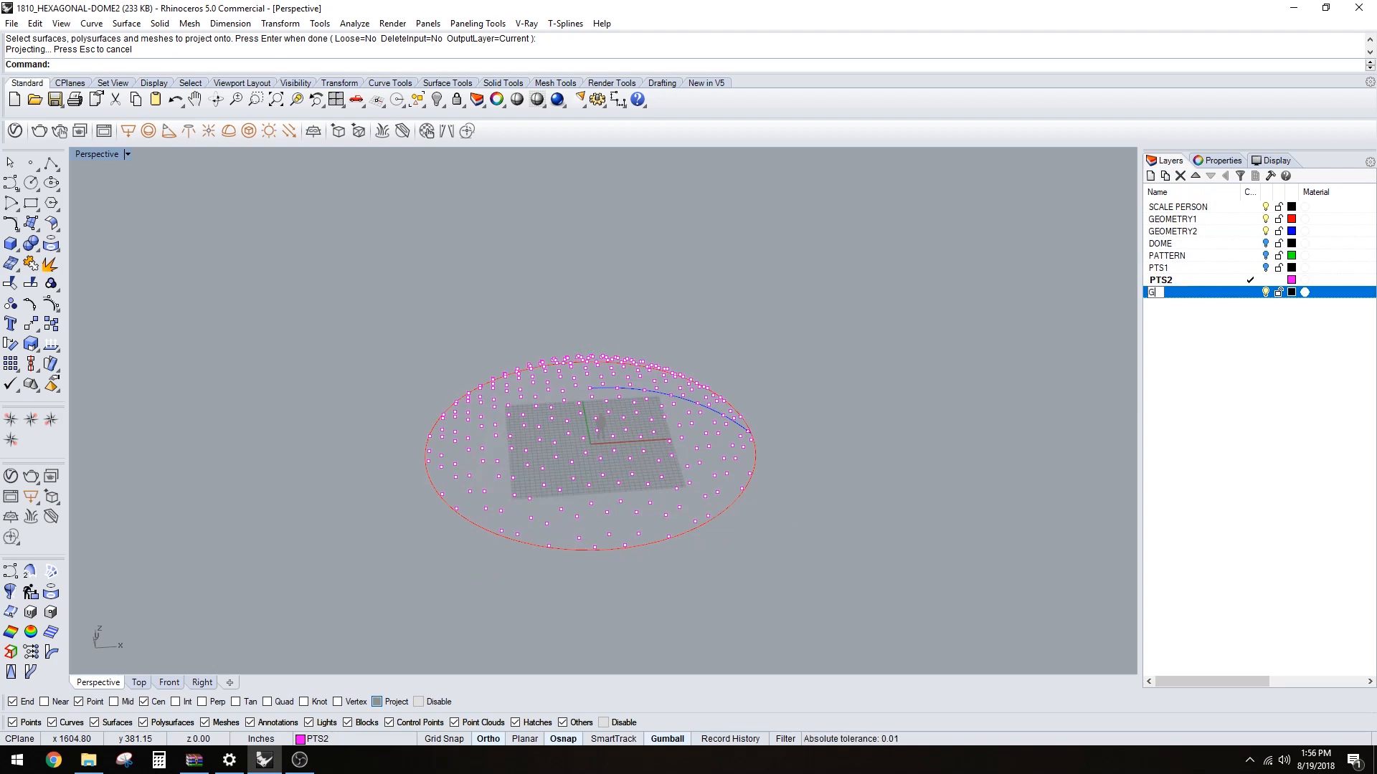
{"action": "type", "text": "GEOMETRY"}
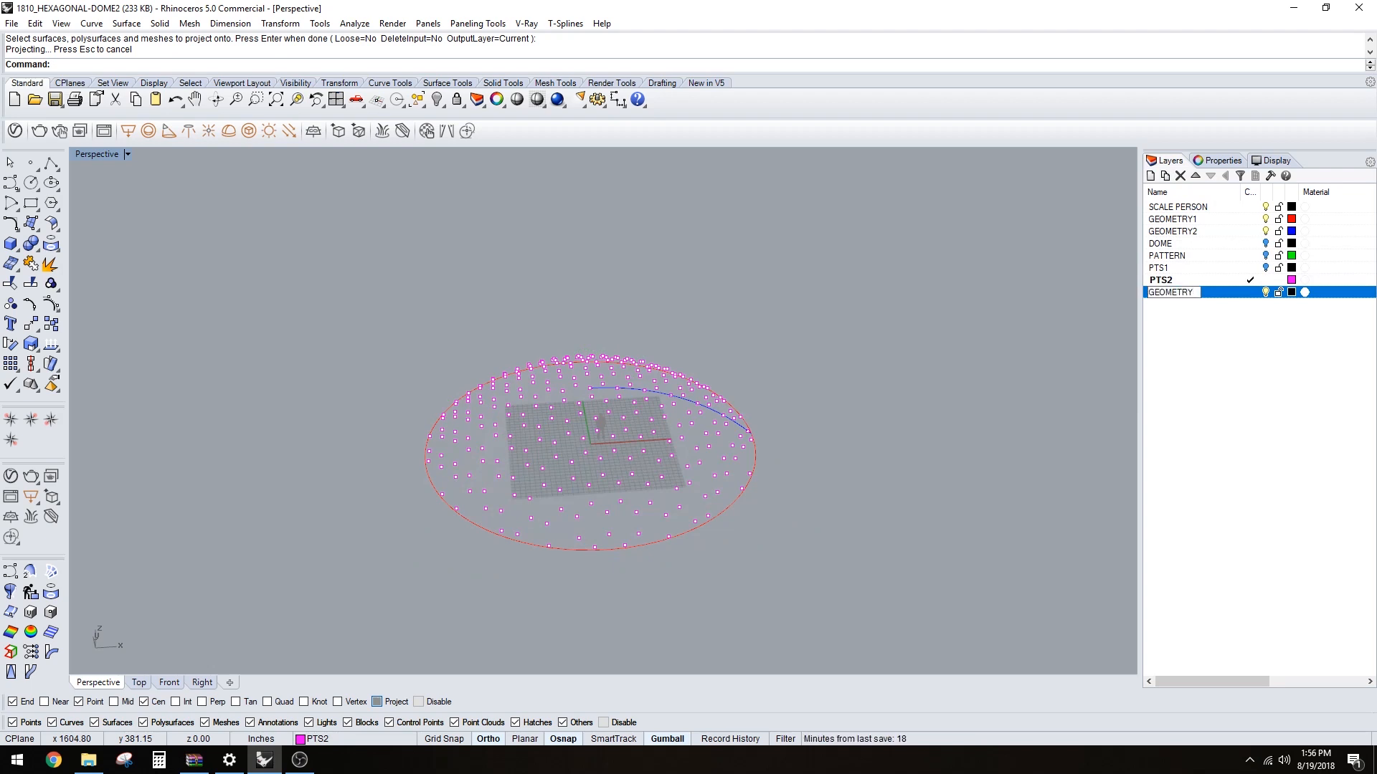
{"action": "type", "text": "3"}
{"action": "key", "text": "Return"}
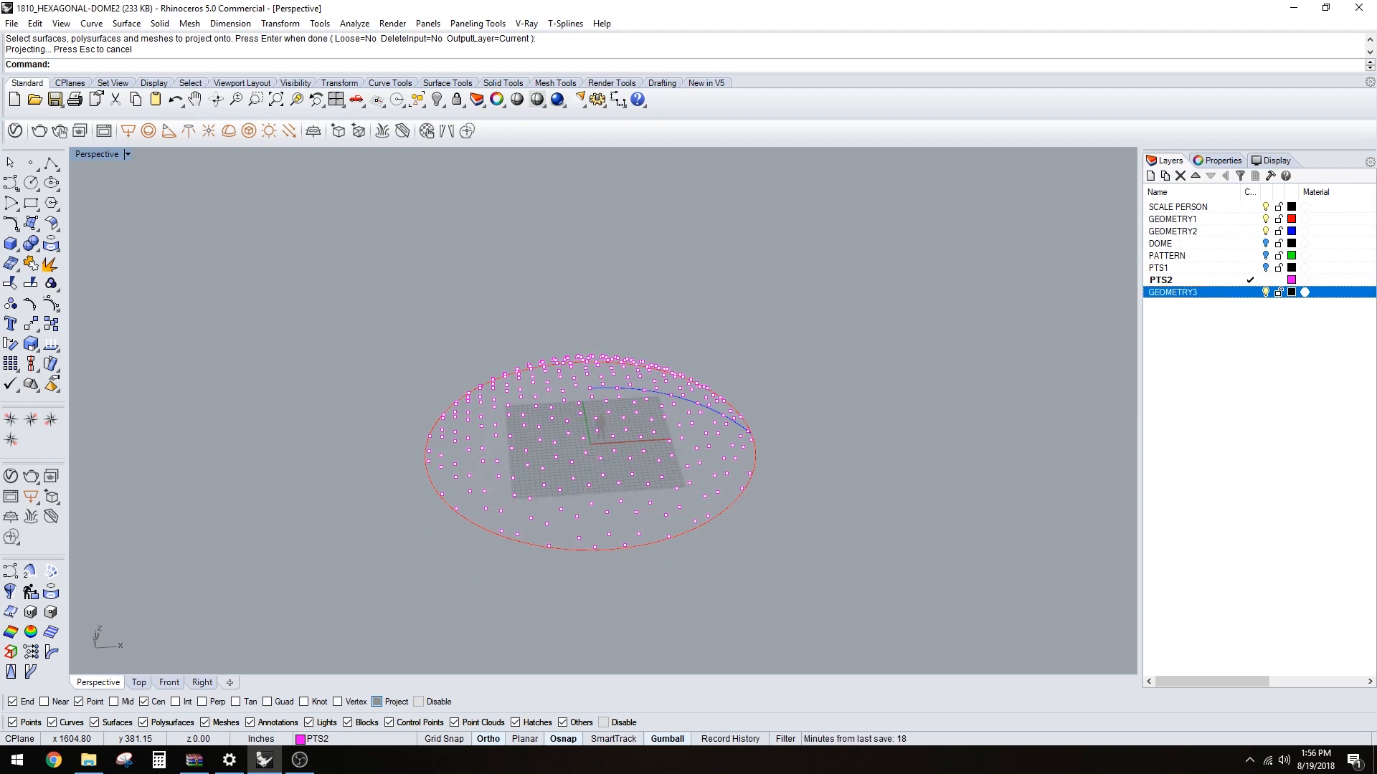
{"action": "left_click", "coordinate": [1254, 293]}
- Set the GEOMETRY3 layer's colour to Chartreuse
{"action": "left_click", "coordinate": [1290, 293]}
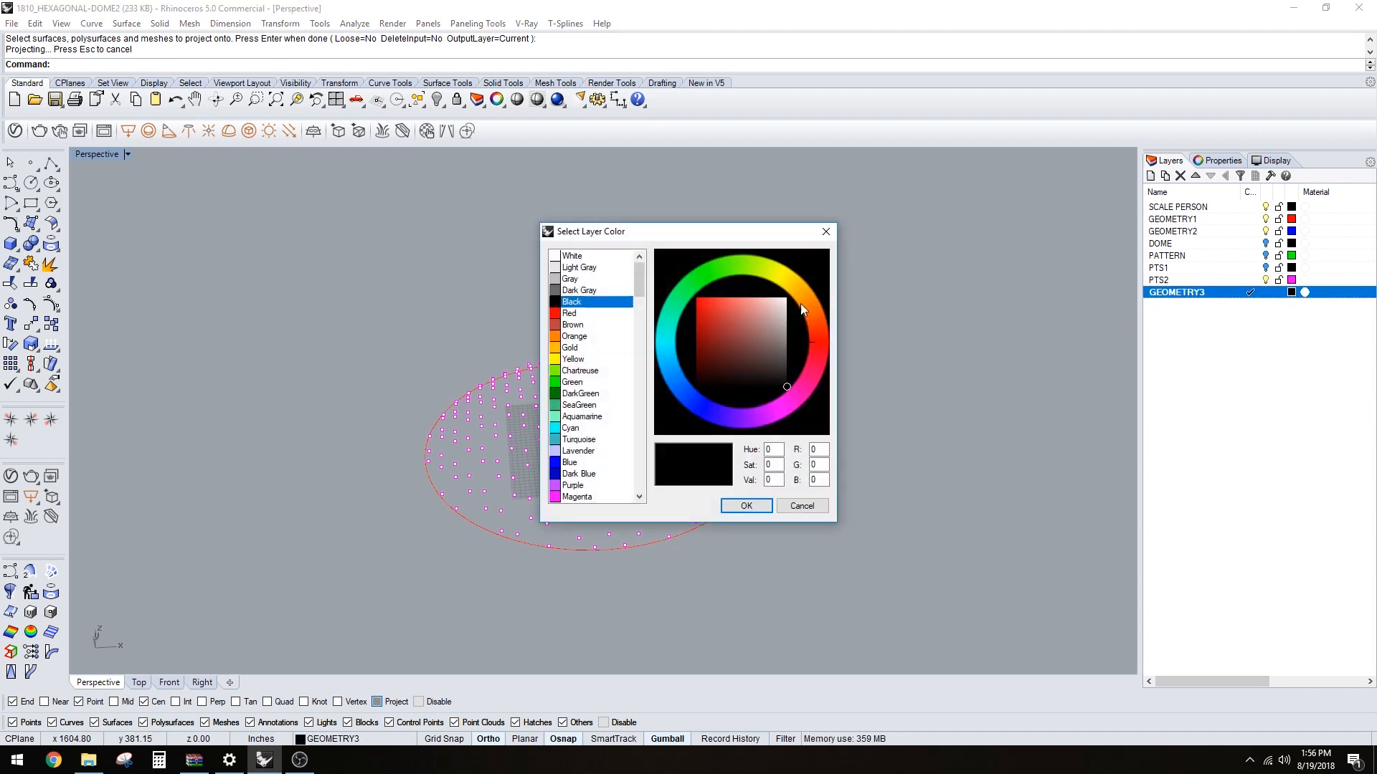
{"action": "left_click", "coordinate": [574, 382]}
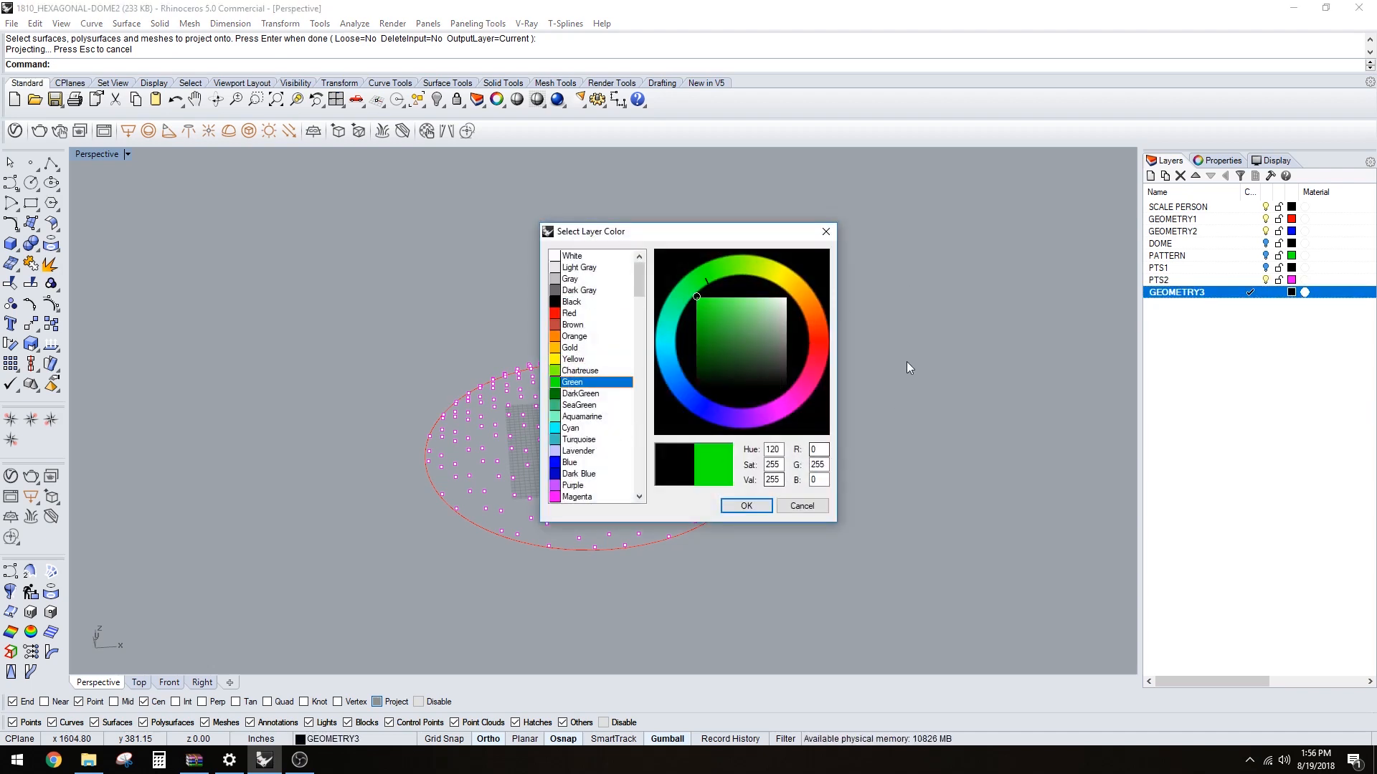
{"action": "left_click", "coordinate": [746, 506]}
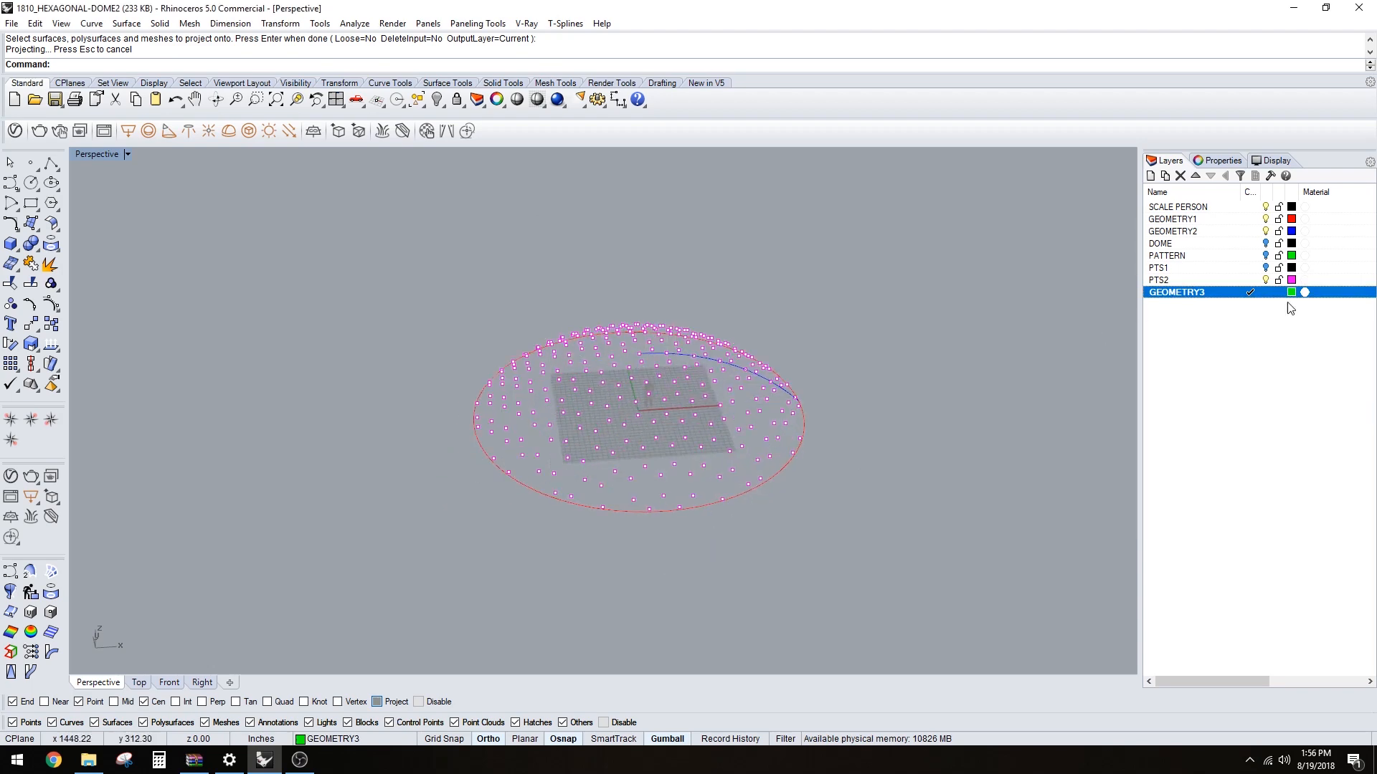
{"action": "left_click", "coordinate": [1295, 296]}
{"action": "double_click", "coordinate": [575, 372]}
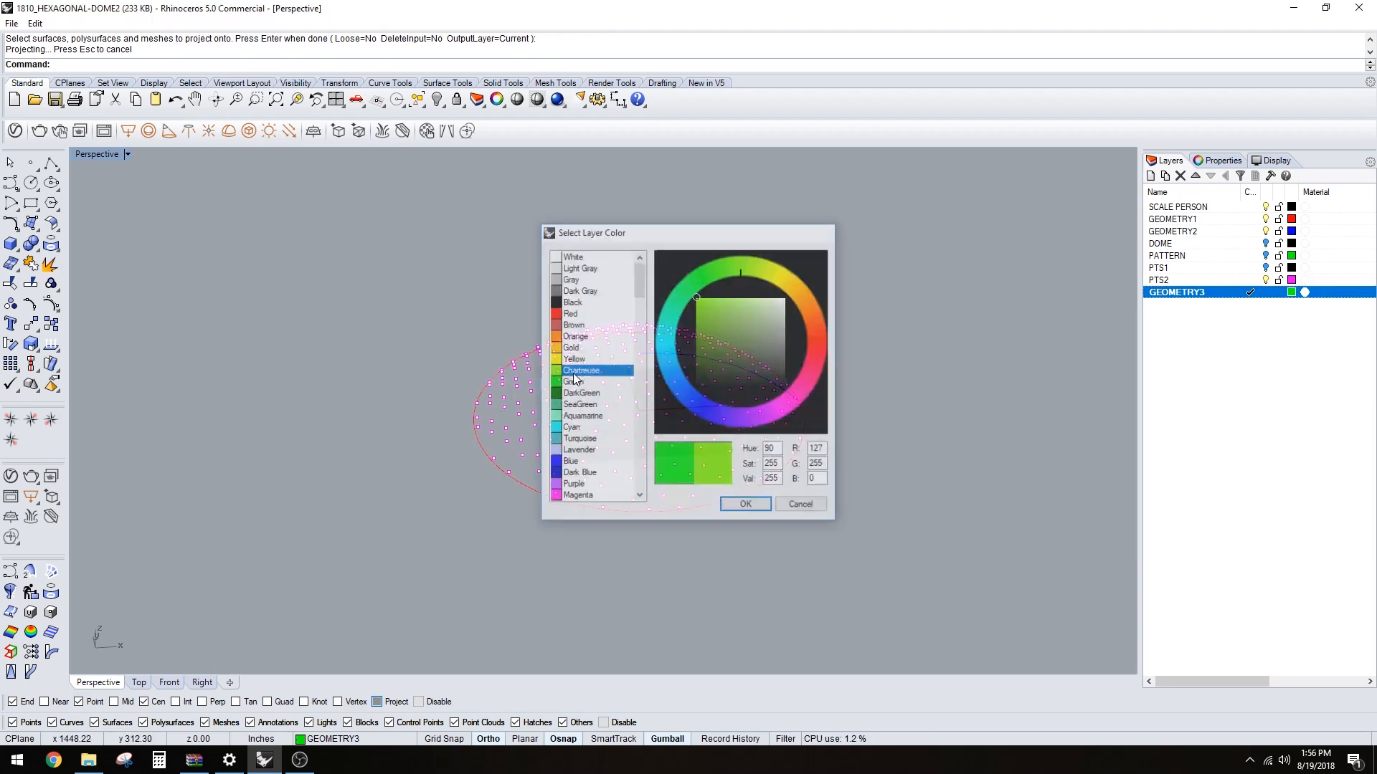
- Turn off the Project snap and draw a closed hexagonal polyline through six projected points, starting at the dome's apex point
{"action": "left_click", "coordinate": [51, 164]}
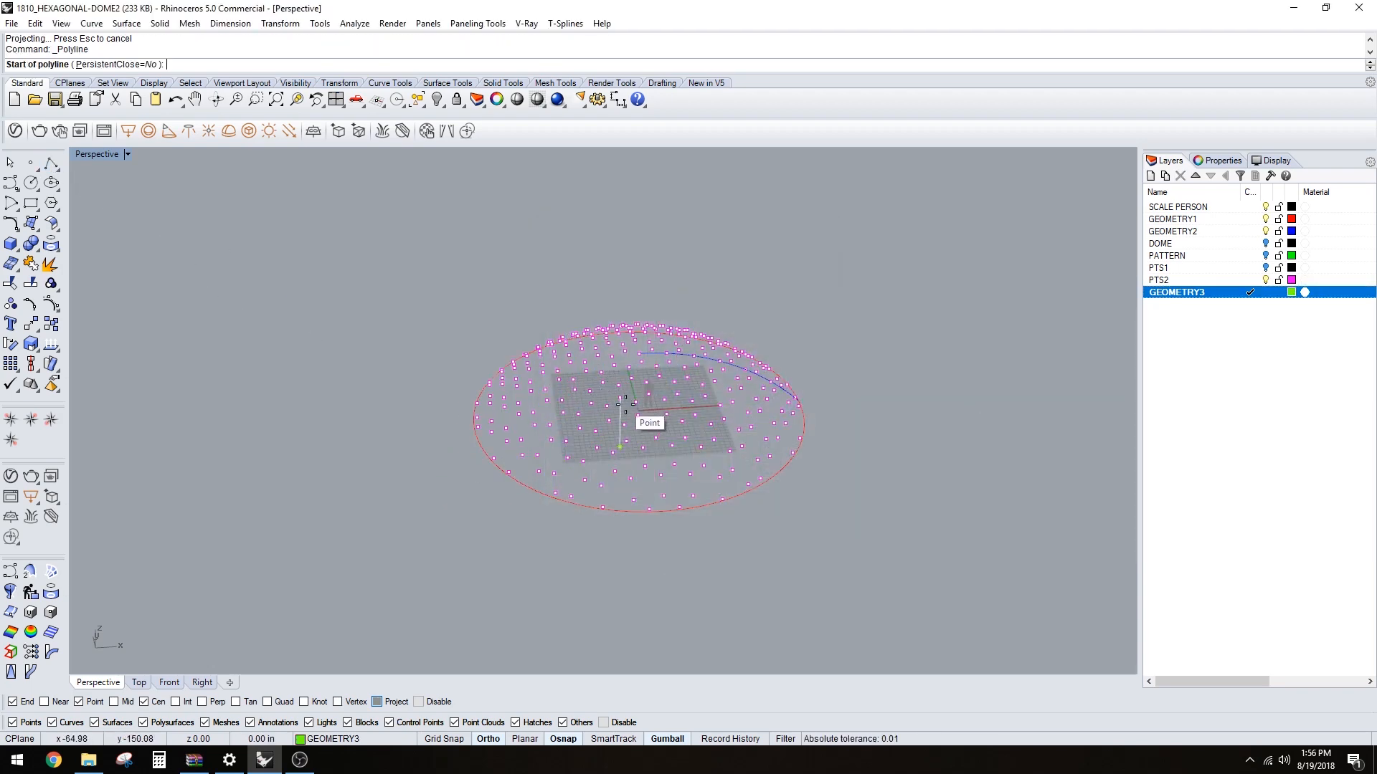
{"action": "scroll", "coordinate": [625, 404], "scroll_direction": "up", "scroll_amount": 6}
{"action": "right_click_drag", "start_coordinate": [624, 405], "coordinate": [636, 502]}
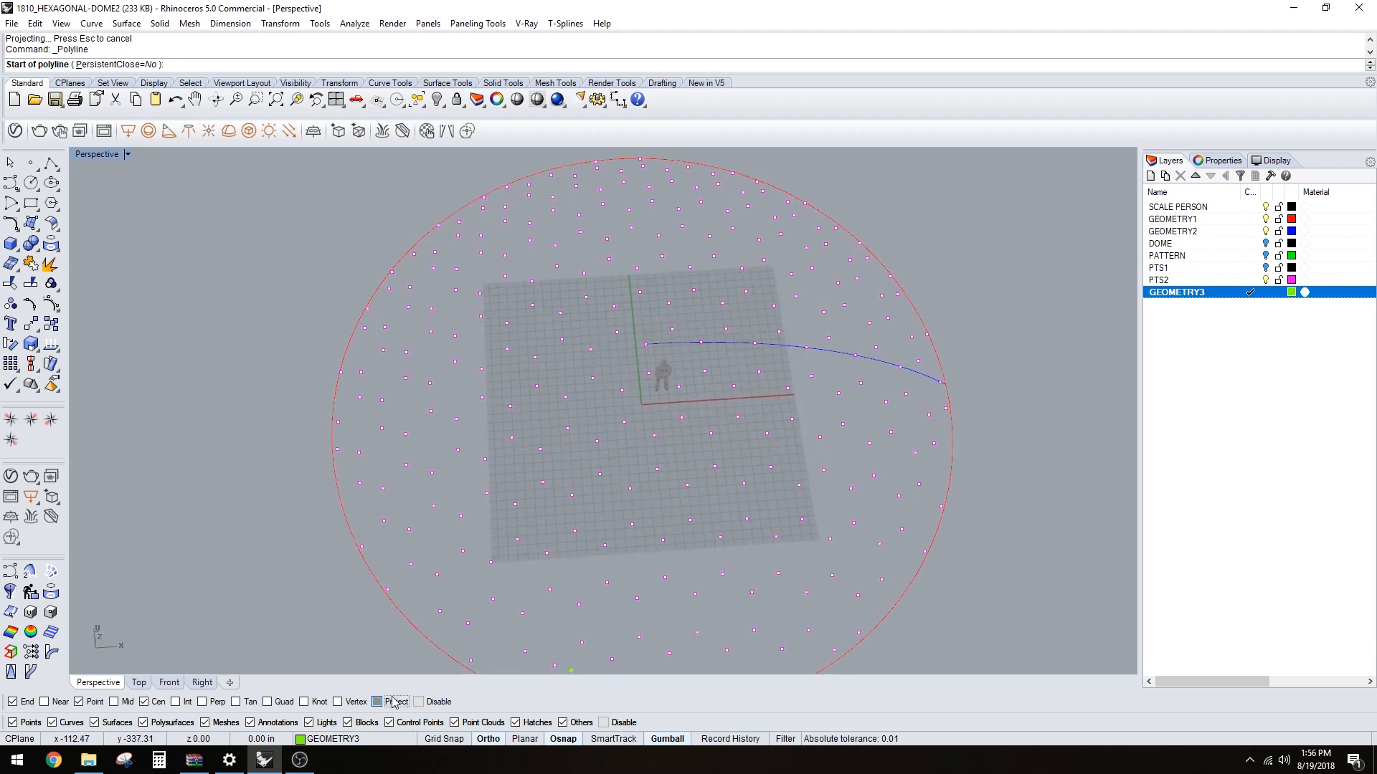
{"action": "scroll", "coordinate": [638, 323], "scroll_direction": "up", "scroll_amount": 3}
{"action": "left_click", "coordinate": [646, 353]}
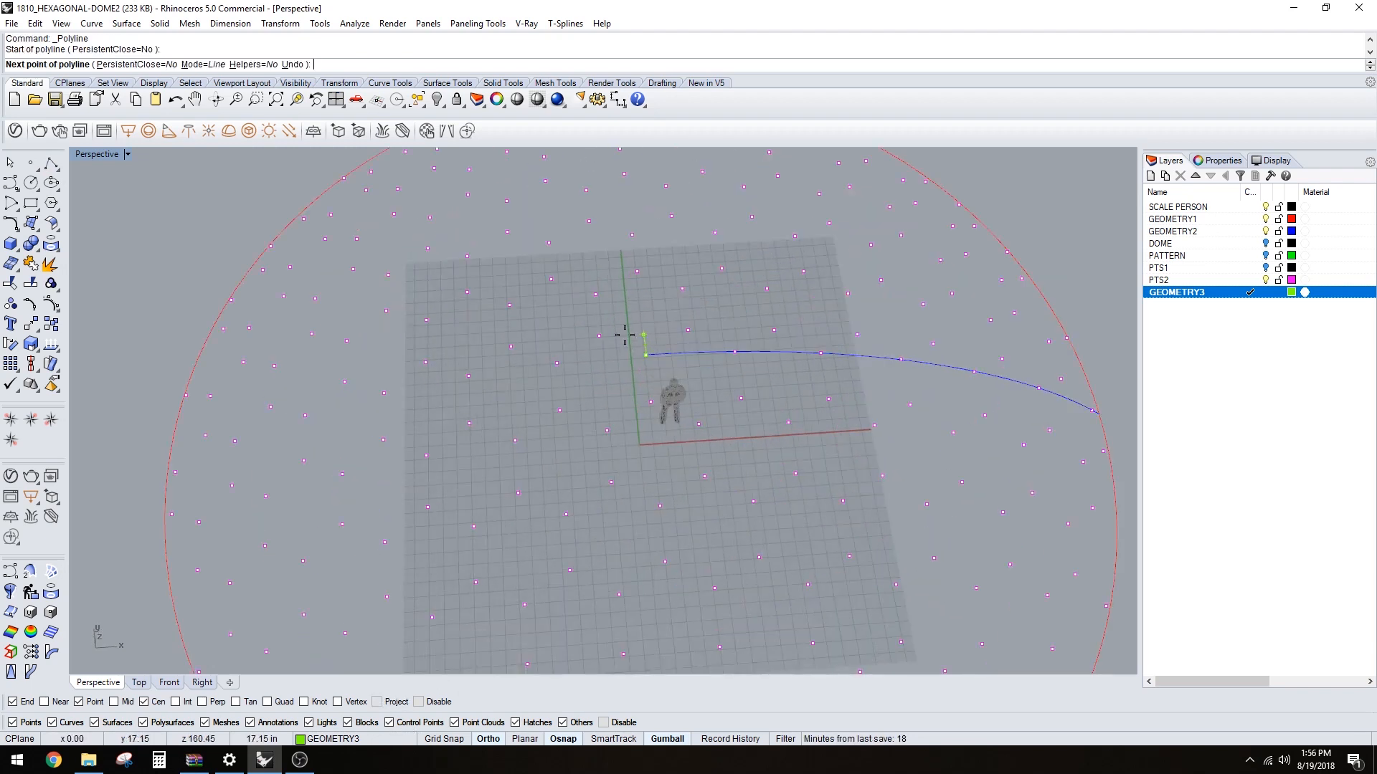
{"action": "left_click", "coordinate": [558, 363]}
{"action": "left_click", "coordinate": [560, 411]}
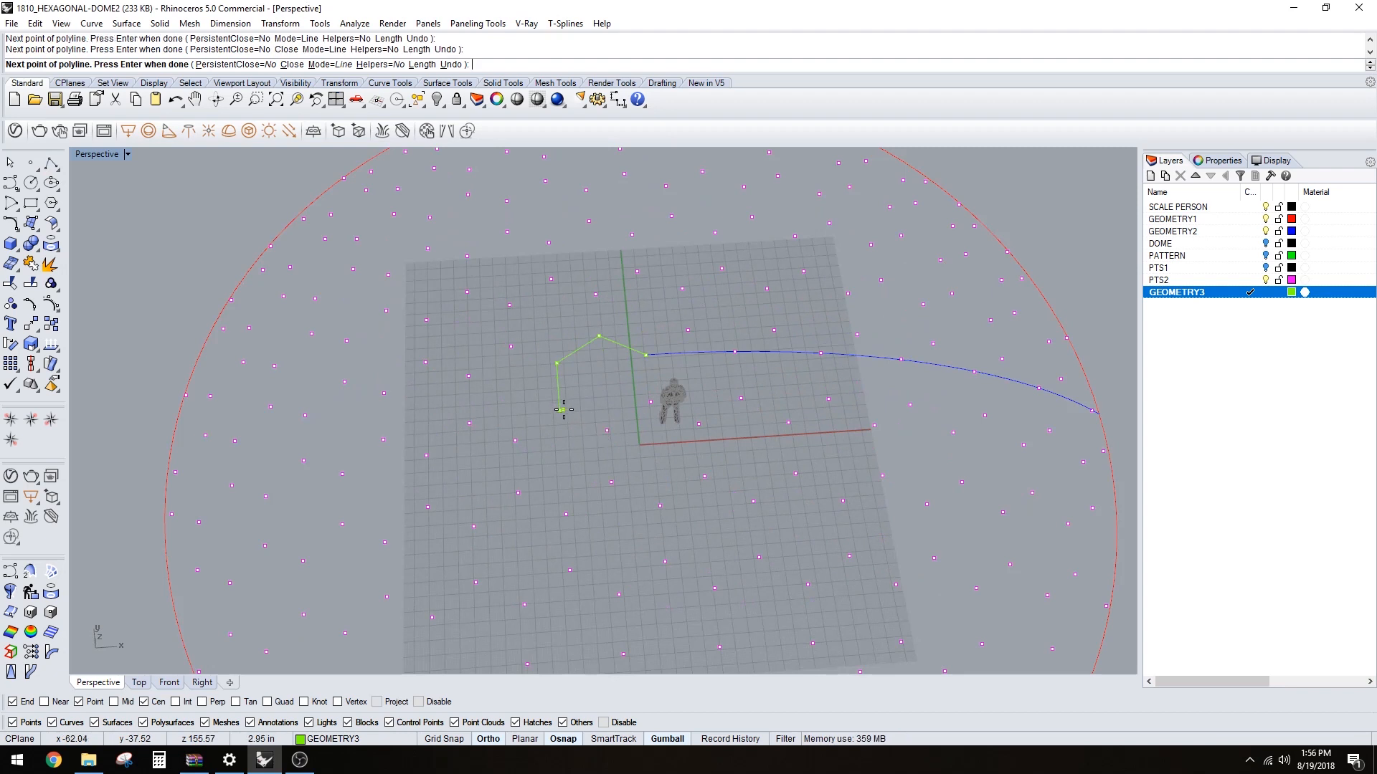
{"action": "left_click", "coordinate": [607, 431]}
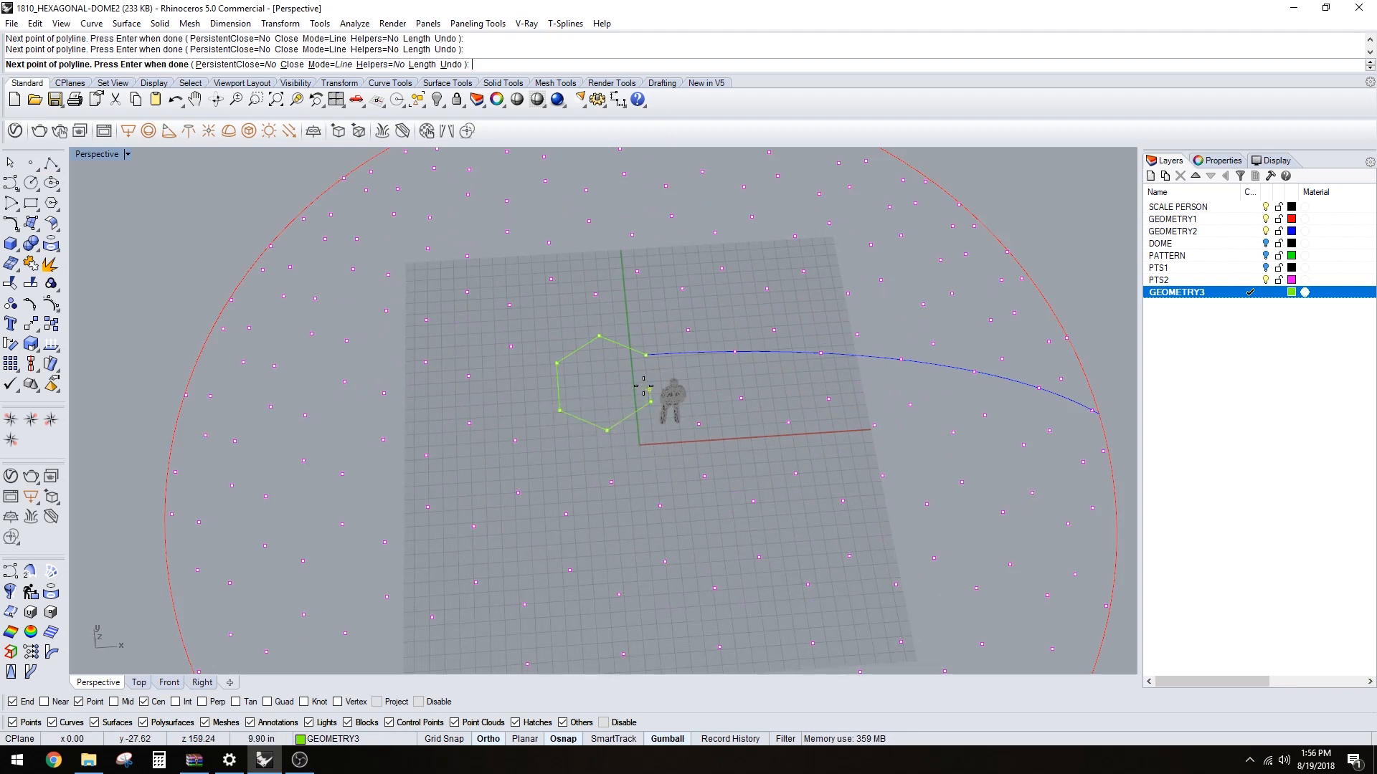
{"action": "left_click", "coordinate": [649, 345]}
- Try to draw a second closed hexagon polyline adjoining the first at the apex, with only the Point snap active
{"action": "right_click", "coordinate": [649, 345]}
{"action": "left_click", "coordinate": [648, 345]}
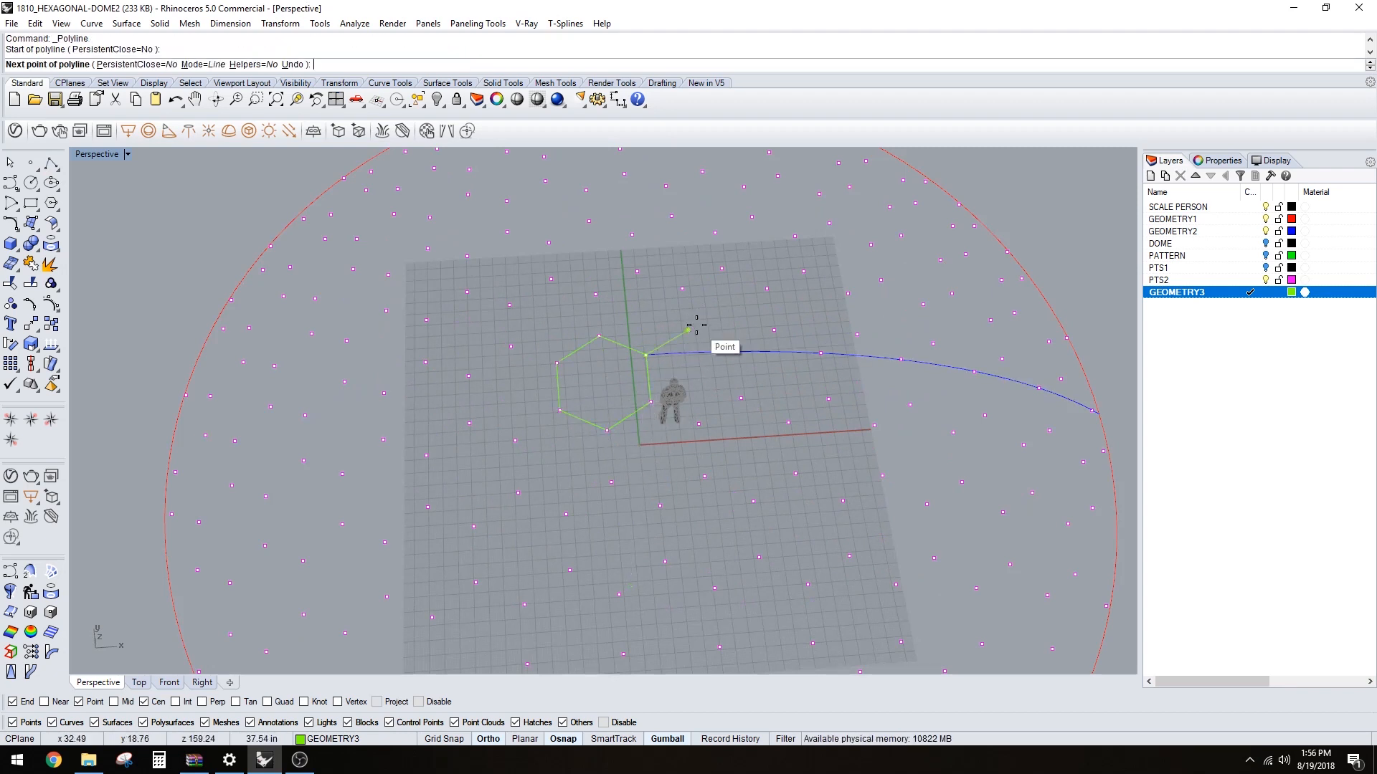
{"action": "left_click", "coordinate": [696, 325]}
{"action": "right_click_drag", "start_coordinate": [789, 403], "coordinate": [743, 422]}
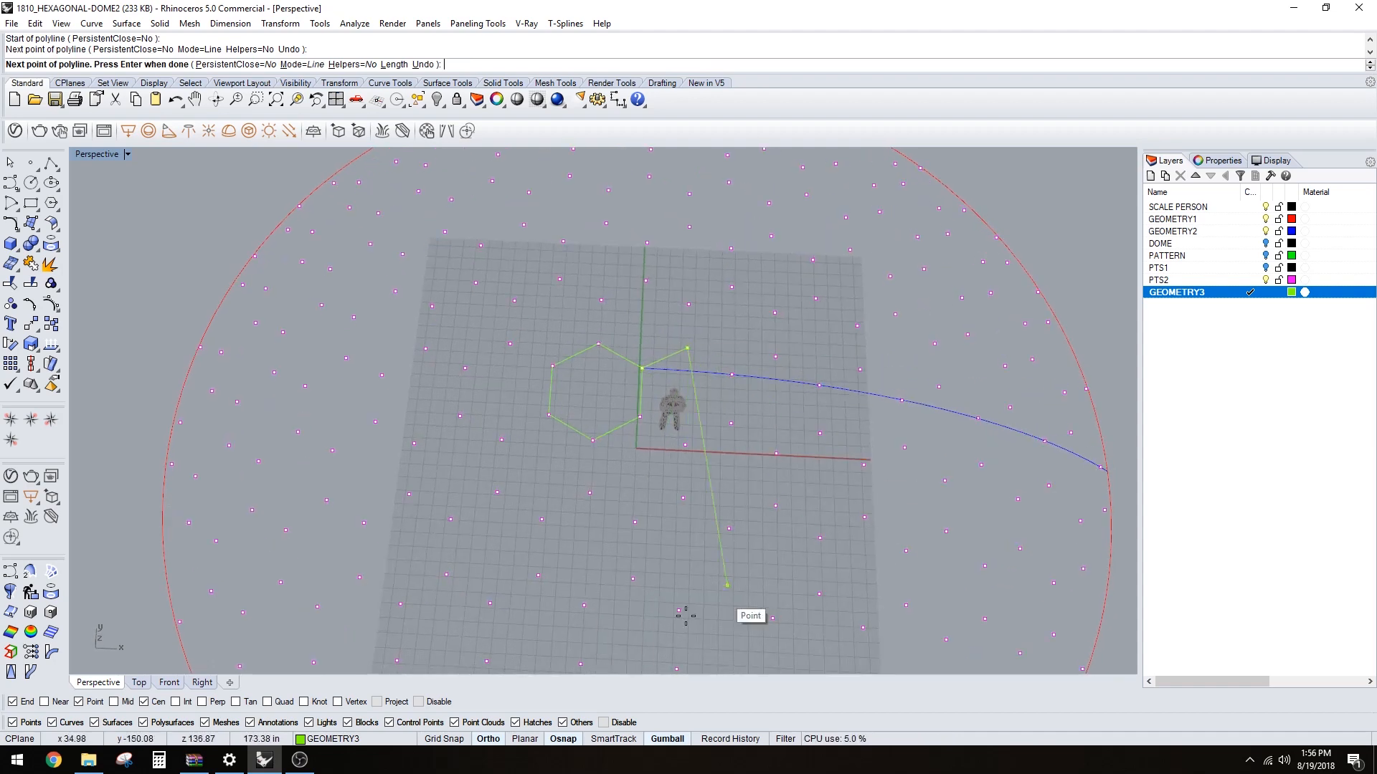
{"action": "left_click", "coordinate": [1267, 232]}
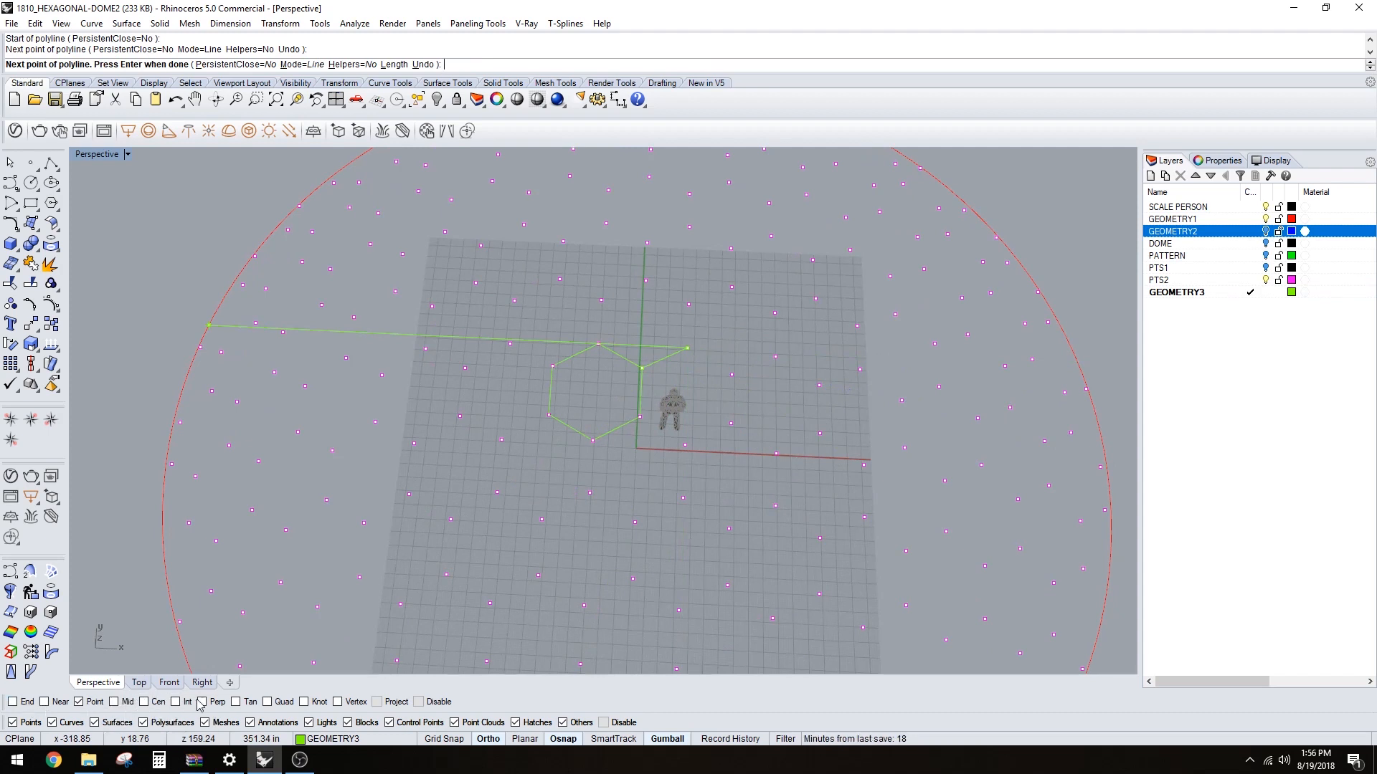
{"action": "left_click", "coordinate": [731, 374]}
{"action": "left_click", "coordinate": [731, 423]}
{"action": "left_click", "coordinate": [688, 445]}
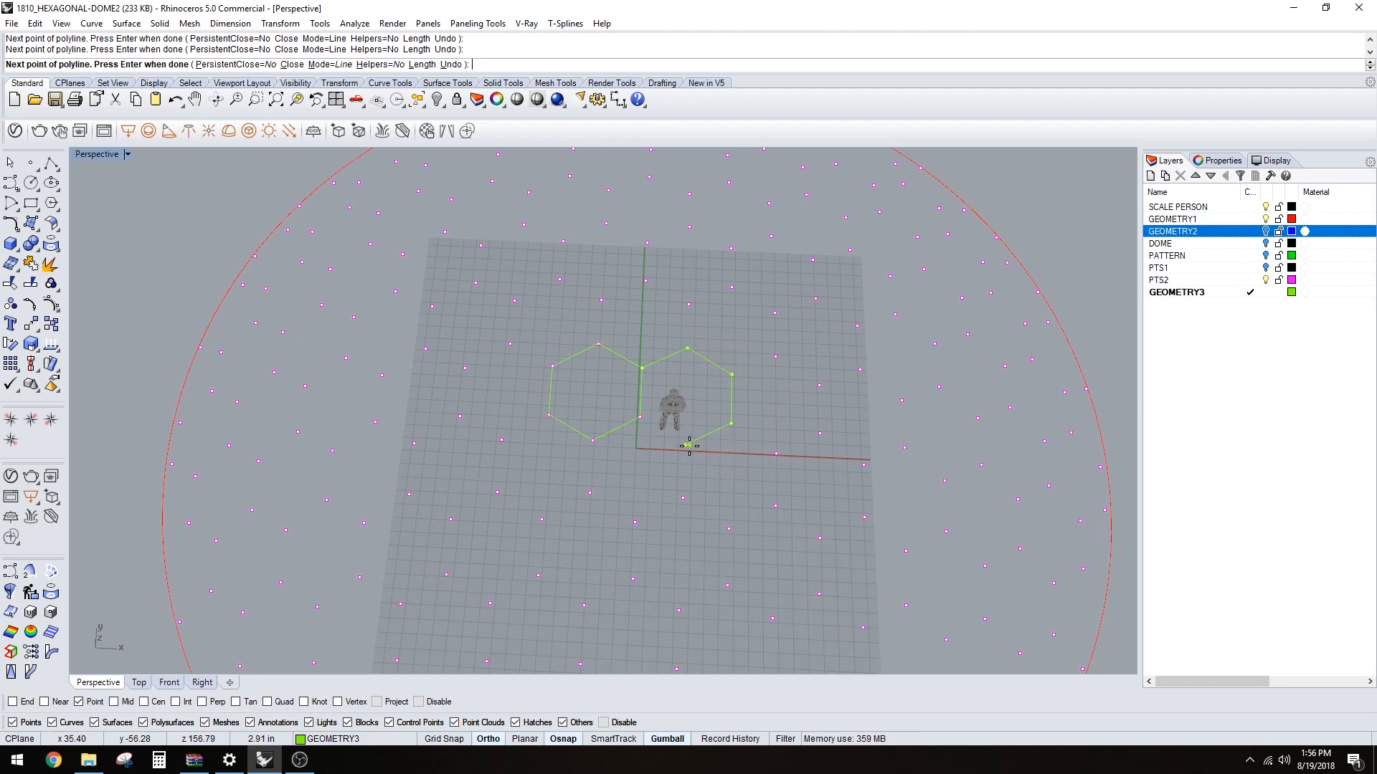
{"action": "right_click_drag", "start_coordinate": [688, 446], "coordinate": [747, 402]}
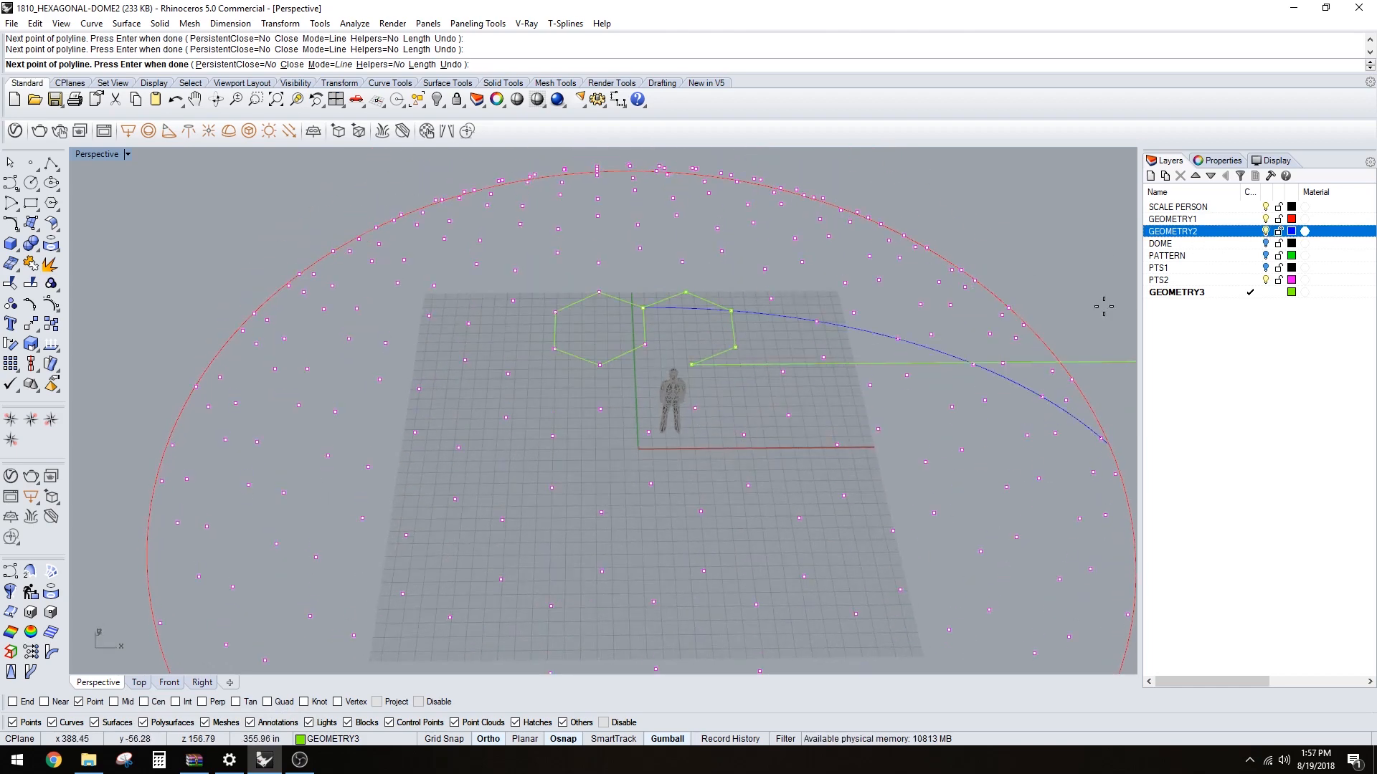
{"action": "type", "text": "v"}
{"action": "key", "text": "Return"}
{"action": "type", "text": "C"}
{"action": "key", "text": "Return"}
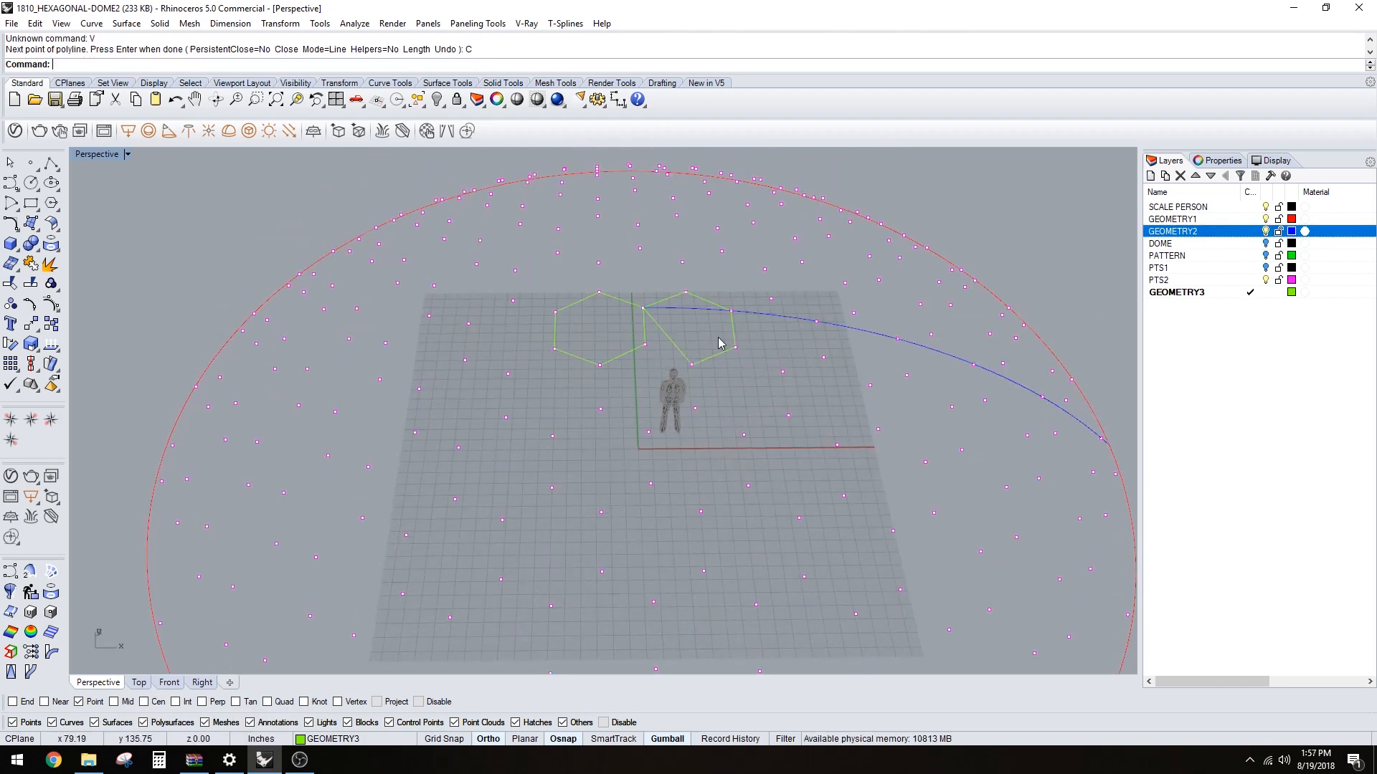
- Delete the second polyline that was closed before its last corner
{"action": "right_click_drag", "start_coordinate": [722, 344], "coordinate": [664, 359]}
{"action": "left_click", "coordinate": [673, 352]}
{"action": "key", "text": "Delete"}
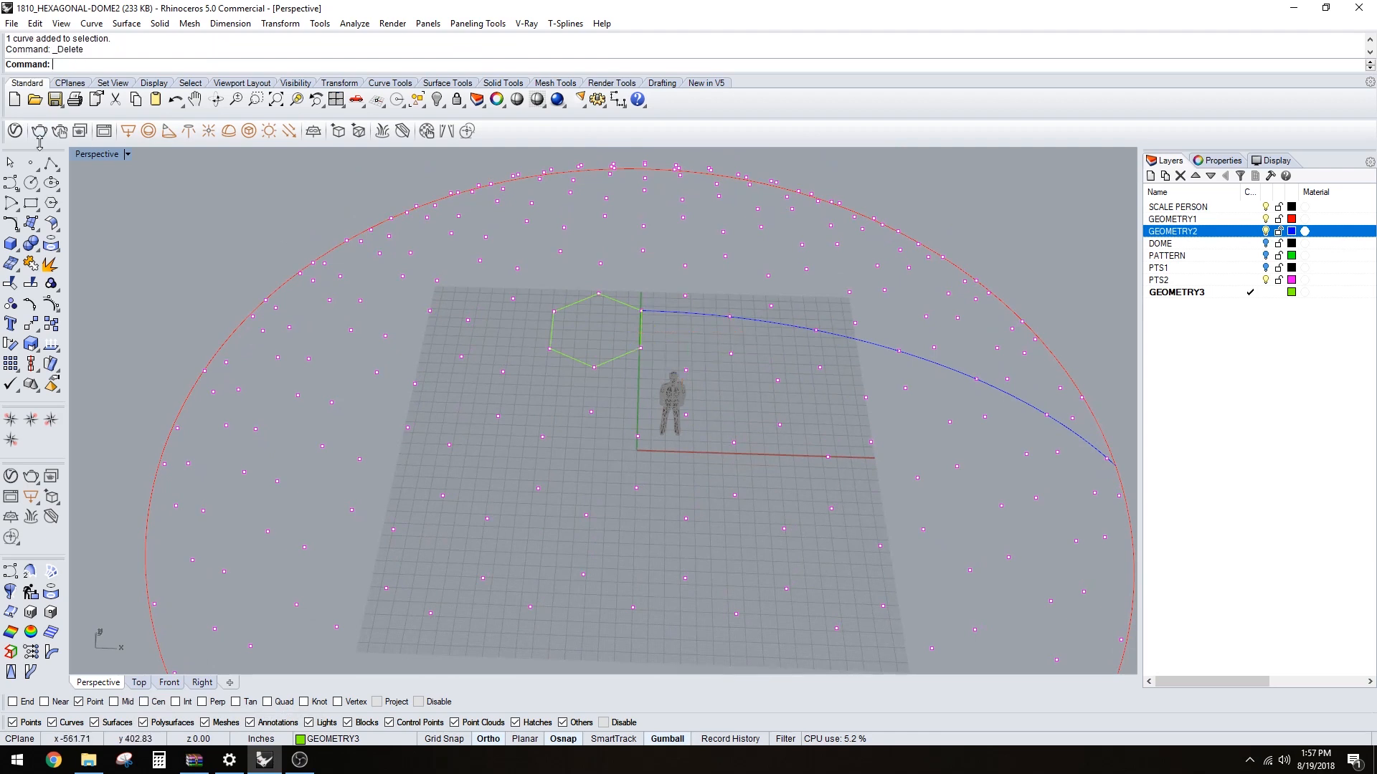
- Draw a closed hexagonal polyline through the projected points, sharing the first hexagon's edge at the apex
{"action": "left_click", "coordinate": [49, 165]}
{"action": "left_click", "coordinate": [642, 310]}
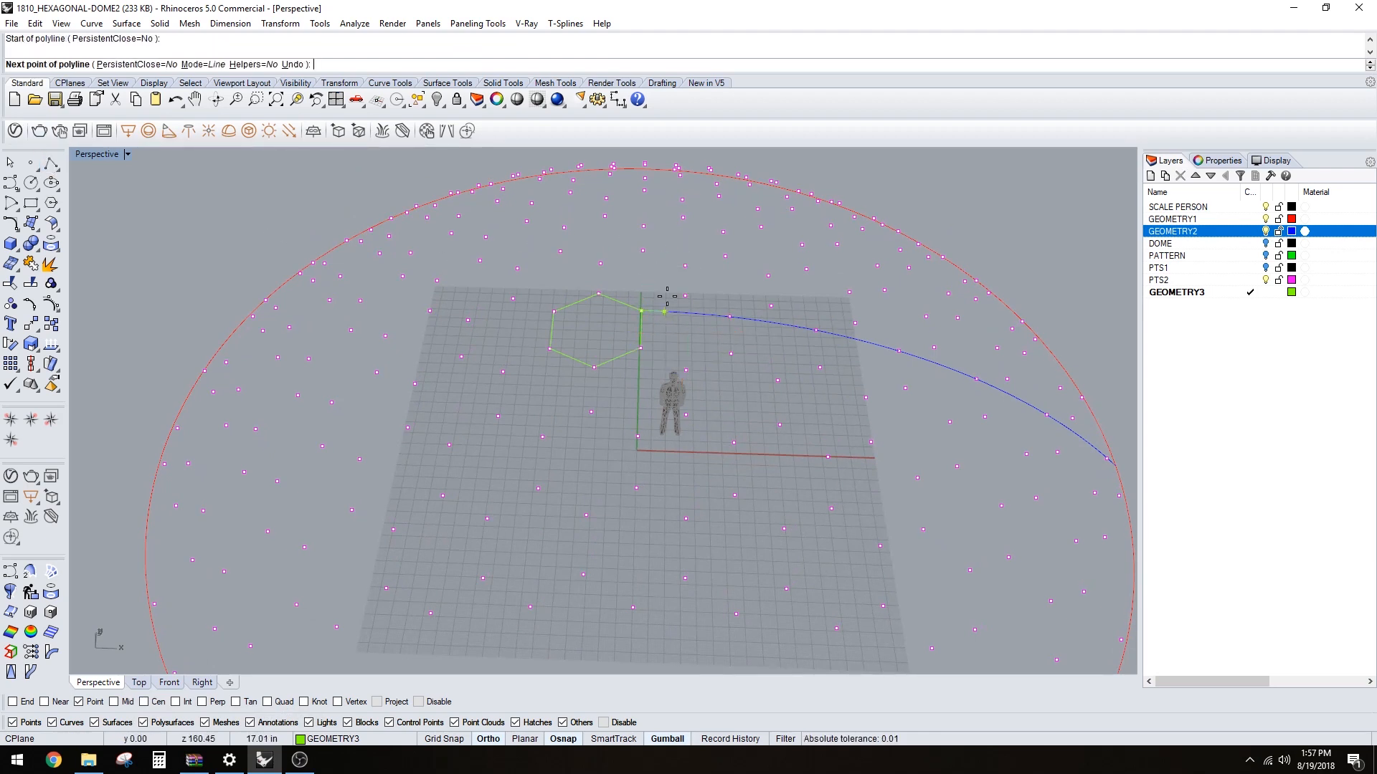
{"action": "left_click", "coordinate": [686, 295]}
{"action": "left_click", "coordinate": [730, 316]}
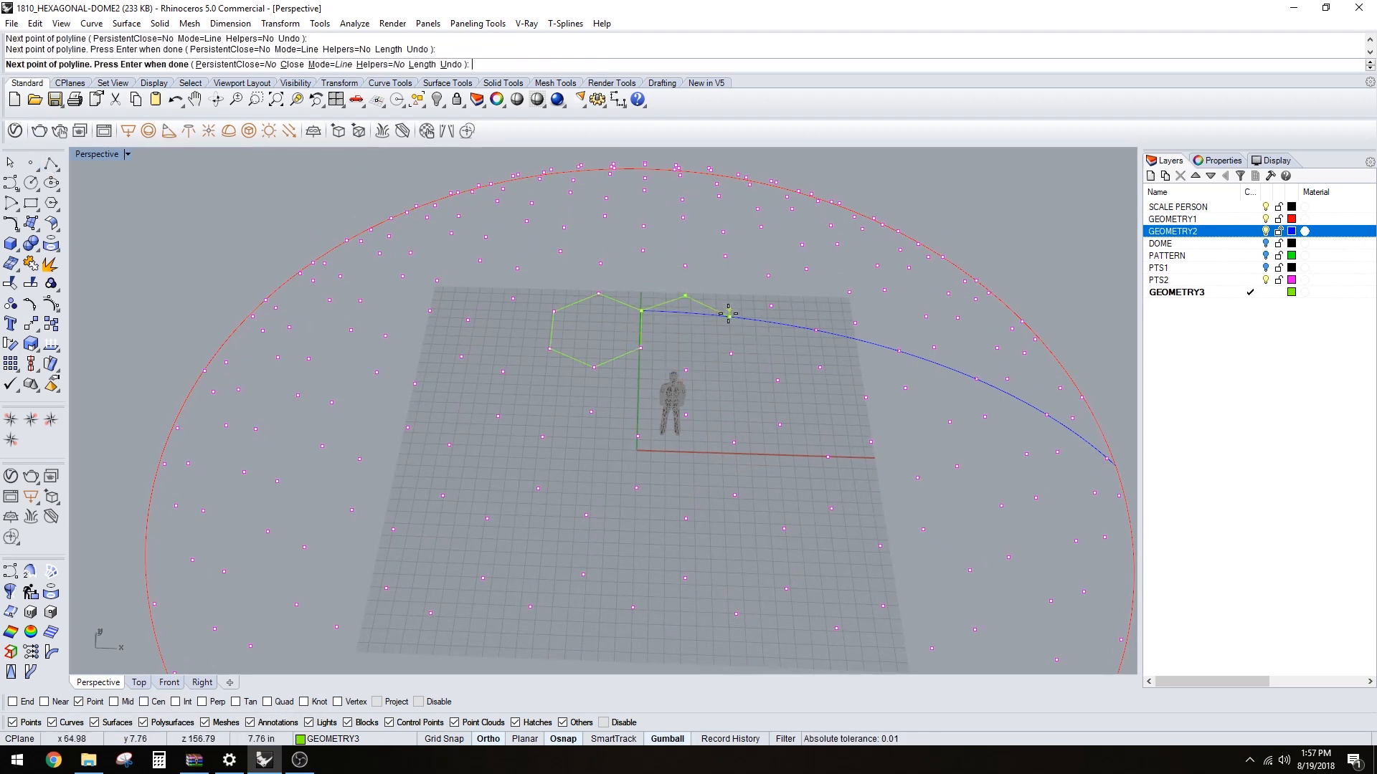
{"action": "left_click", "coordinate": [731, 354]}
{"action": "left_click", "coordinate": [689, 368]}
{"action": "type", "text": "c"}
{"action": "key", "text": "Return"}
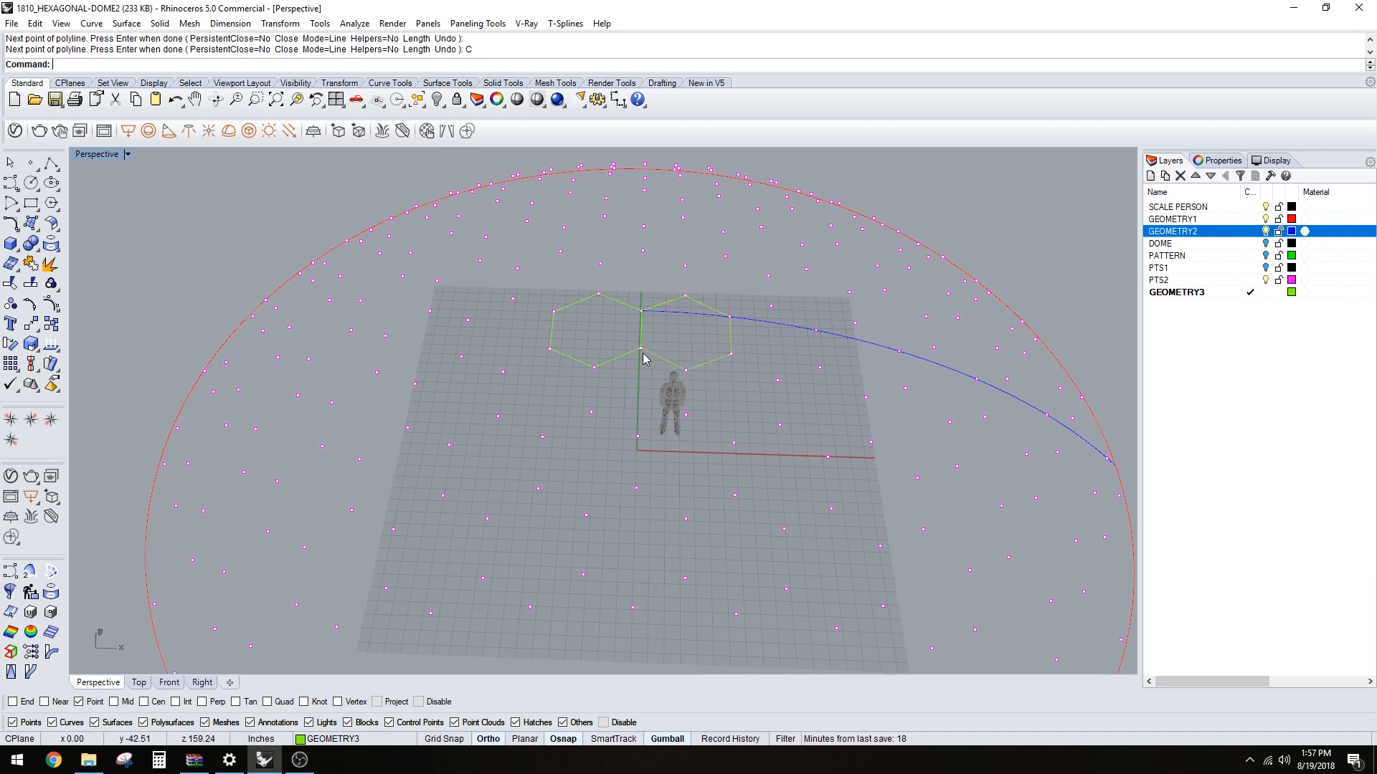
- Draw a closed third hexagonal polyline around the dome's apex point, on the far side adjoining the two existing hexagons
{"action": "right_click_drag", "start_coordinate": [655, 353], "coordinate": [634, 372]}
{"action": "key", "text": "Return"}
{"action": "left_click", "coordinate": [638, 359]}
{"action": "left_click", "coordinate": [598, 332]}
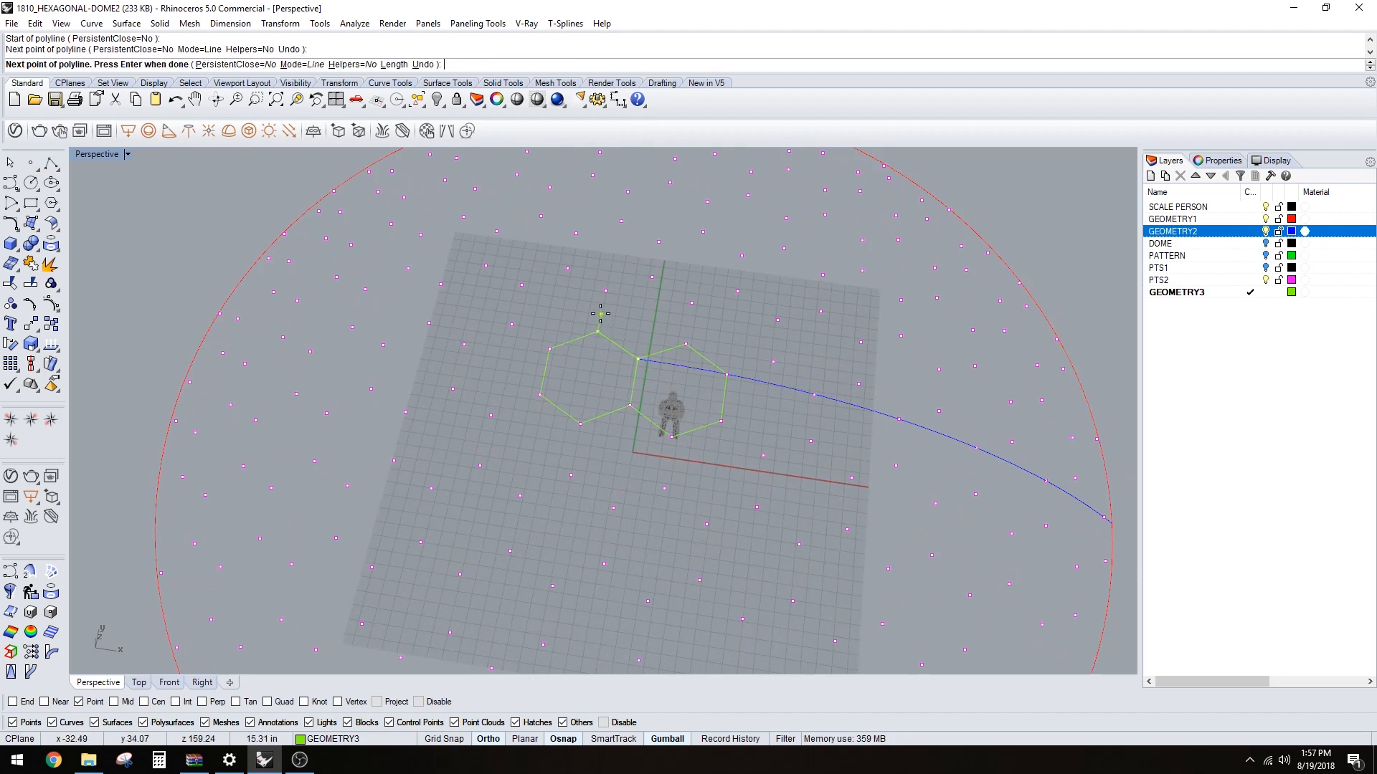
{"action": "left_click", "coordinate": [606, 291]}
{"action": "left_click", "coordinate": [652, 277]}
{"action": "left_click", "coordinate": [691, 303]}
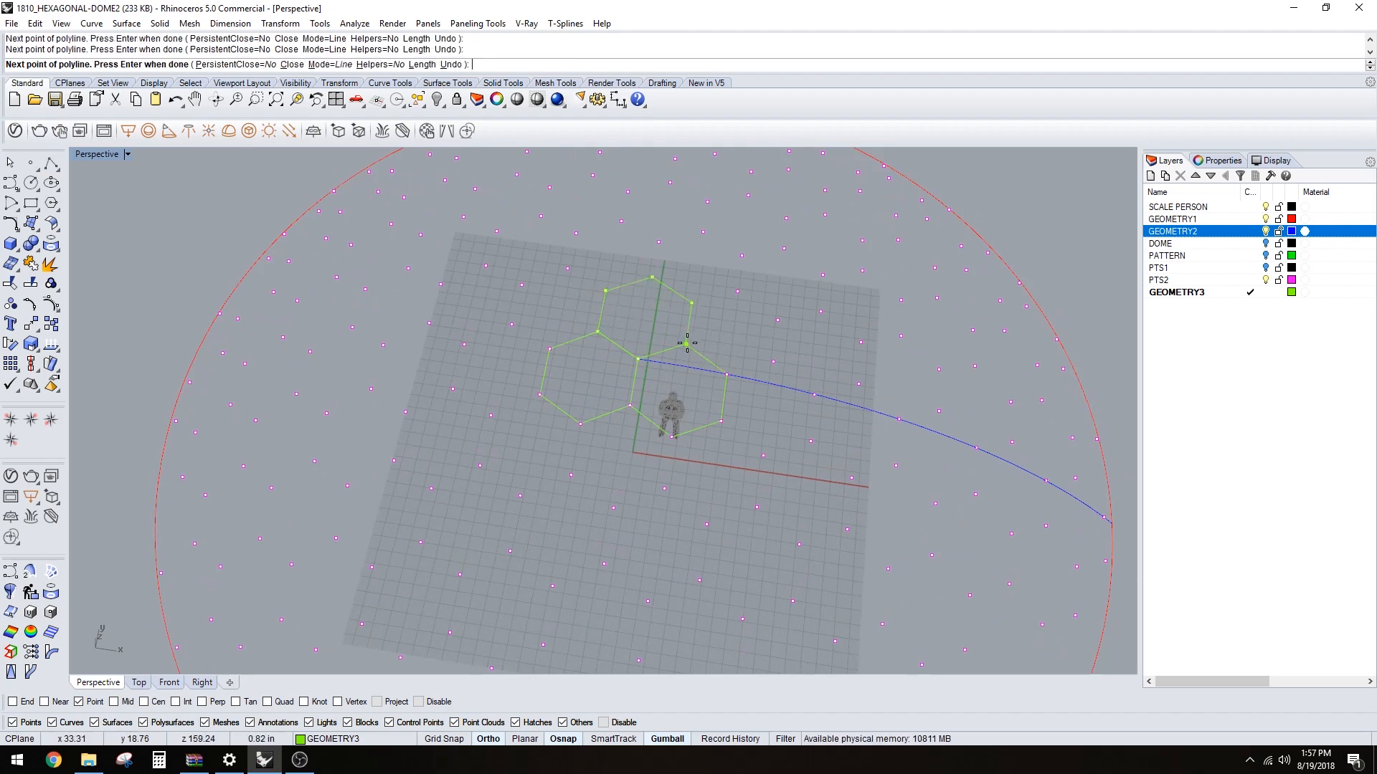
{"action": "type", "text": "c"}
{"action": "key", "text": "Return"}
- Draw a closed hexagonal polyline sharing the lower-left edge of the left apex hexagon, starting a diagonal chain down the dome
{"action": "right_click_drag", "start_coordinate": [657, 342], "coordinate": [562, 429]}
{"action": "scroll", "coordinate": [584, 416], "scroll_direction": "down", "scroll_amount": 4}
{"action": "scroll", "coordinate": [584, 416], "scroll_direction": "up", "scroll_amount": 2}
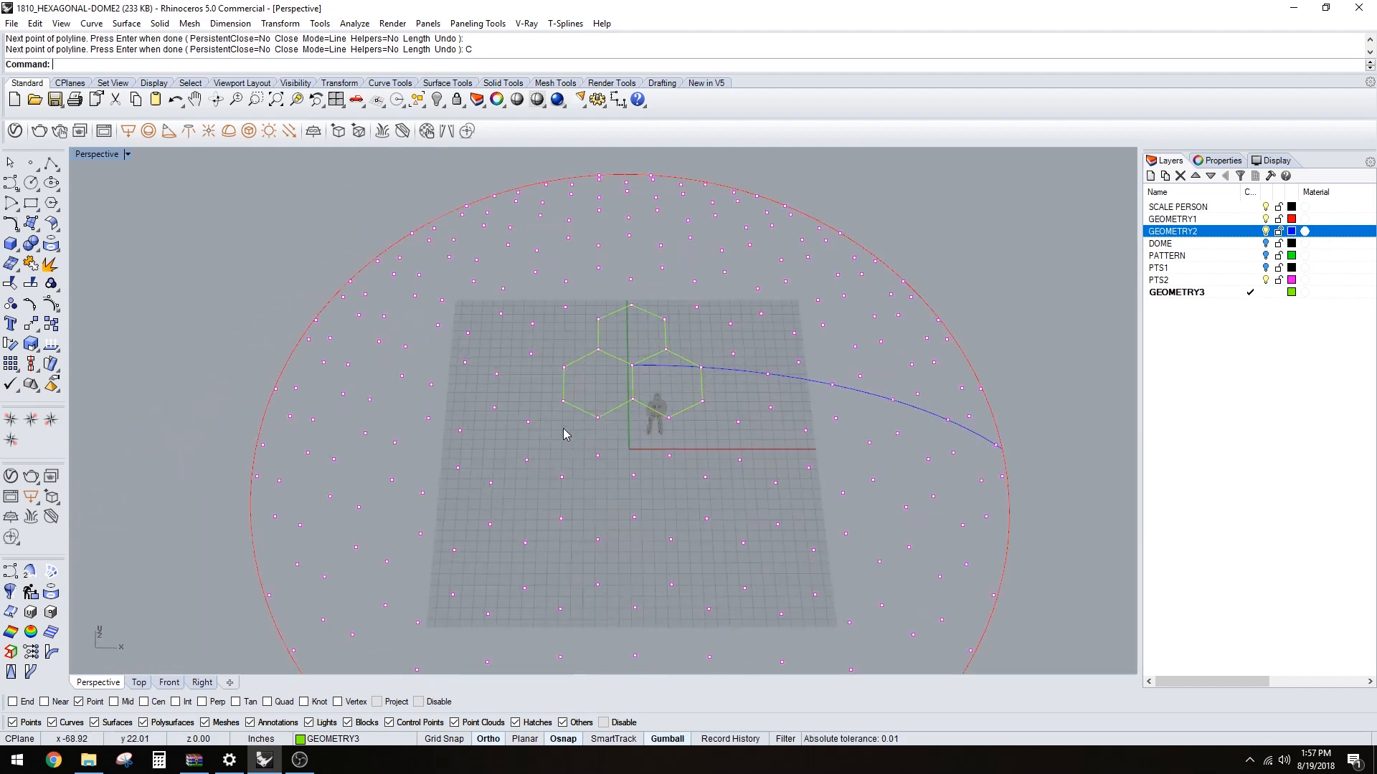
{"action": "right_click", "coordinate": [562, 429]}
{"action": "left_click", "coordinate": [564, 401]}
{"action": "left_click", "coordinate": [529, 422]}
{"action": "left_click", "coordinate": [527, 459]}
{"action": "left_click", "coordinate": [561, 477]}
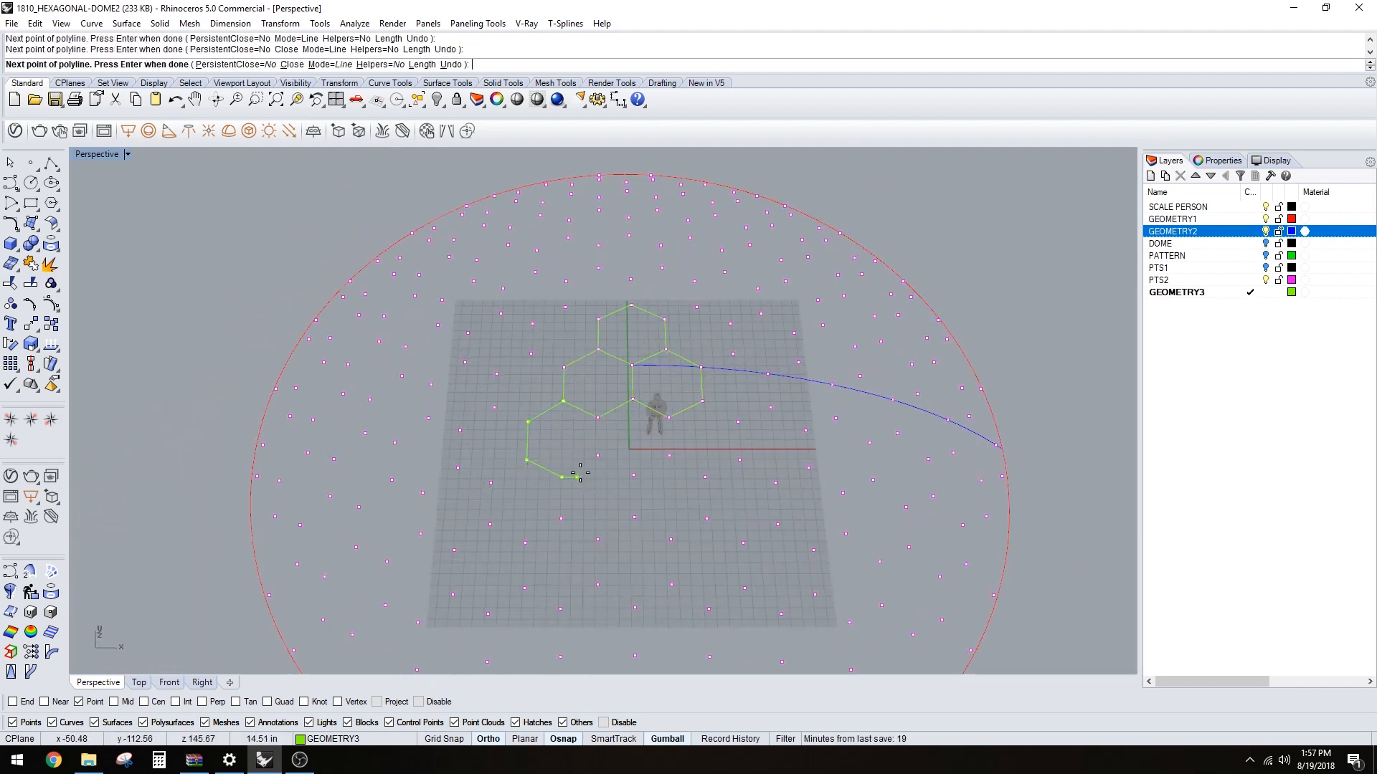
{"action": "left_click", "coordinate": [597, 455]}
{"action": "scroll", "coordinate": [599, 439], "scroll_direction": "down", "scroll_amount": 2}
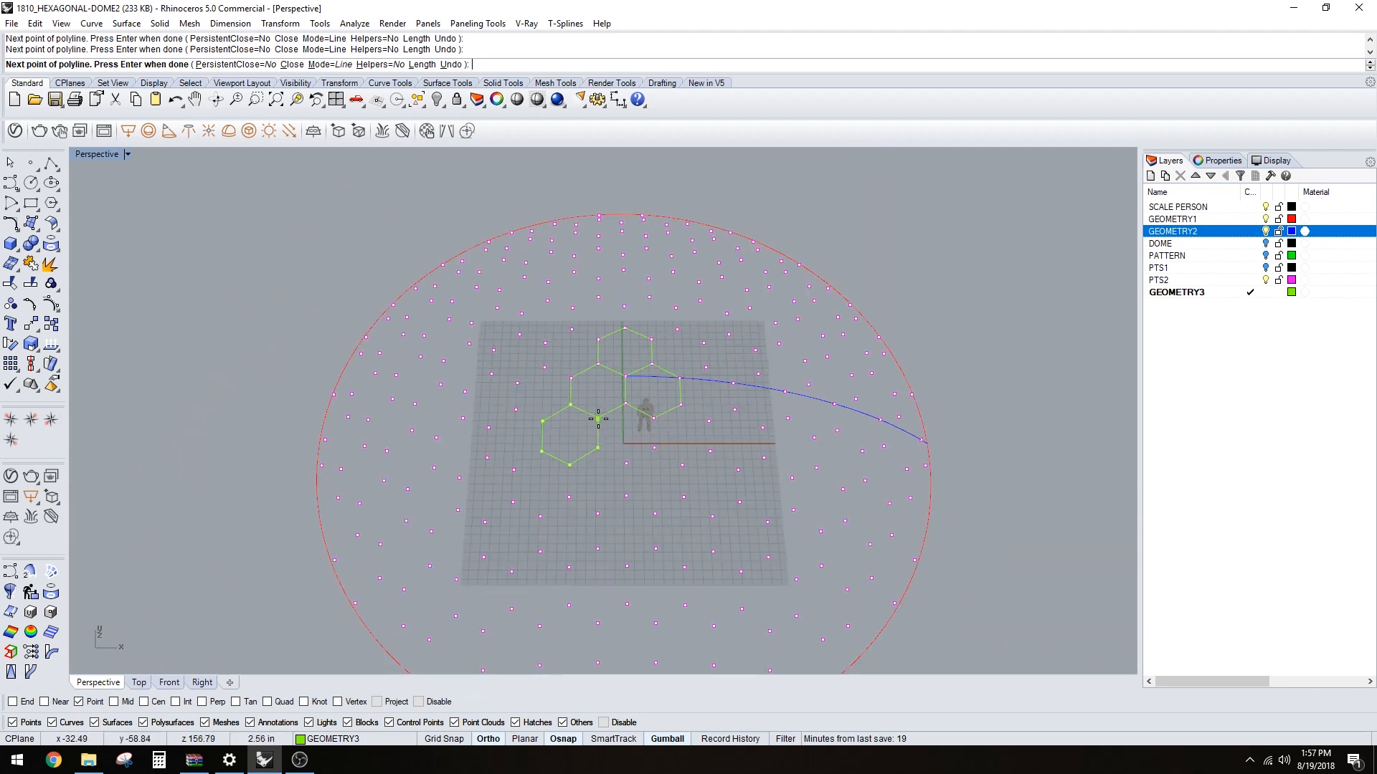
{"action": "type", "text": "C"}
{"action": "key", "text": "Return"}
- Draw a second closed hexagonal polyline in the diagonal chain, adjoining the first chain hexagon's lower-left edge
{"action": "key", "text": "Return"}
{"action": "left_click", "coordinate": [570, 465]}
{"action": "left_click", "coordinate": [568, 497]}
{"action": "left_click", "coordinate": [540, 516]}
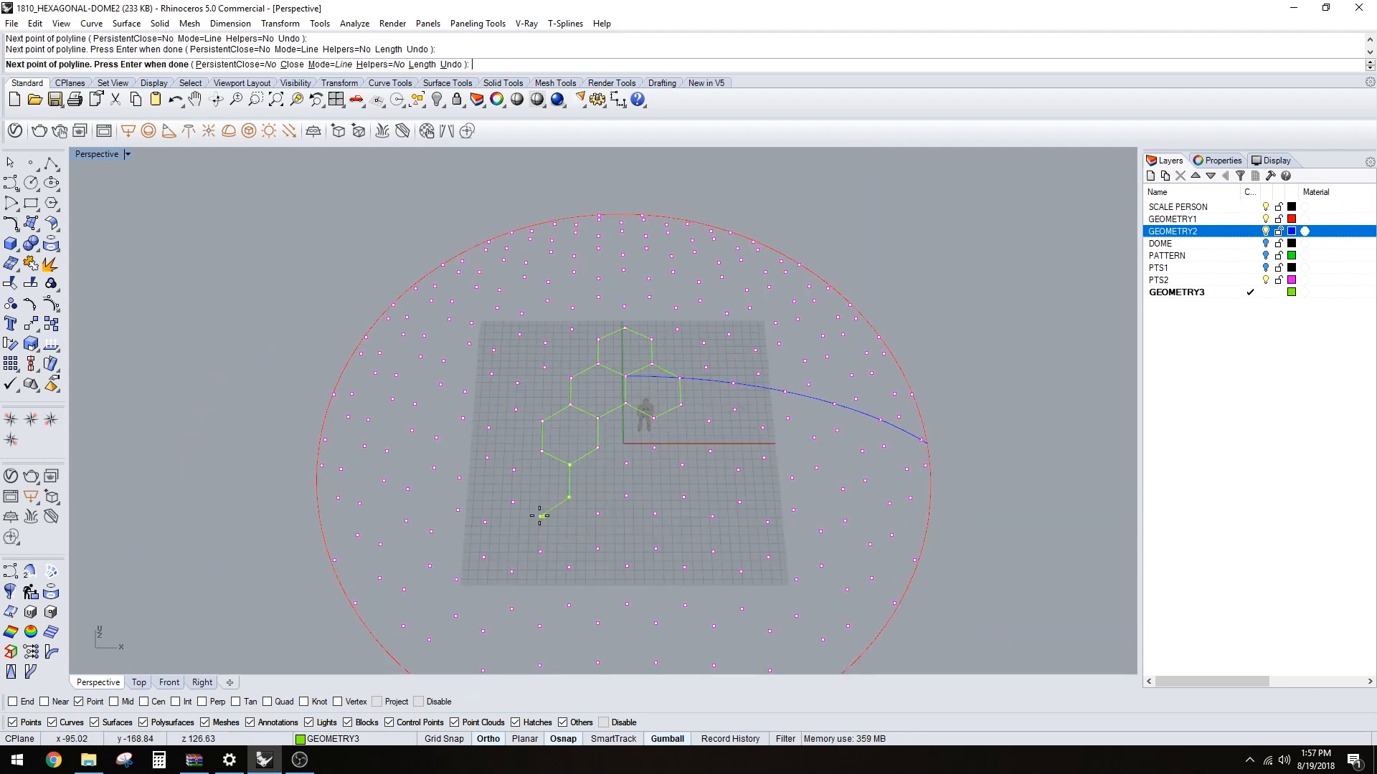
{"action": "left_click", "coordinate": [513, 502]}
{"action": "left_click", "coordinate": [513, 469]}
{"action": "left_click", "coordinate": [541, 451]}
{"action": "type", "text": "C"}
{"action": "key", "text": "Return"}
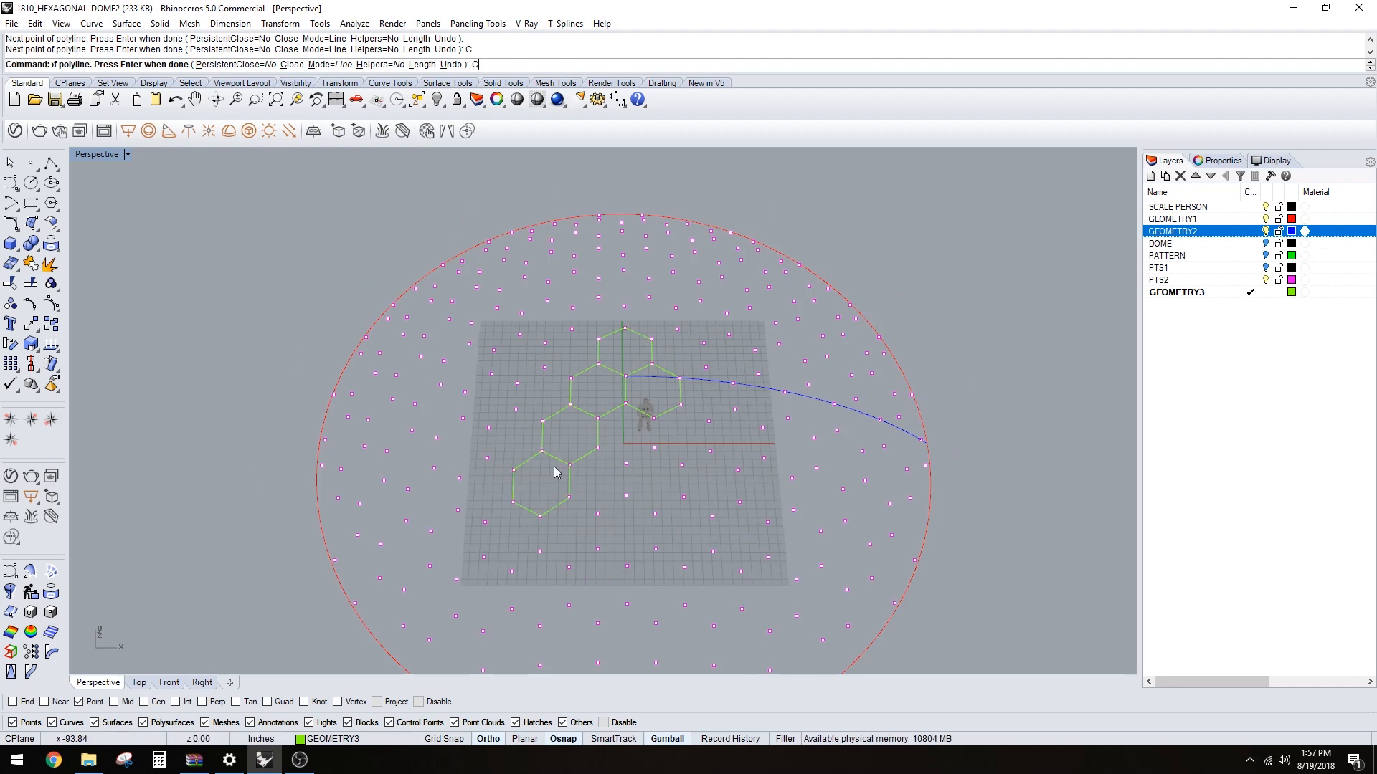
- Extend the diagonal chain with a third closed hexagonal polyline snapped to the projected points
{"action": "right_click_drag", "start_coordinate": [556, 542], "coordinate": [669, 423], "text": "shift"}
{"action": "key", "text": "Return"}
{"action": "left_click", "coordinate": [667, 397]}
{"action": "left_click", "coordinate": [667, 431]}
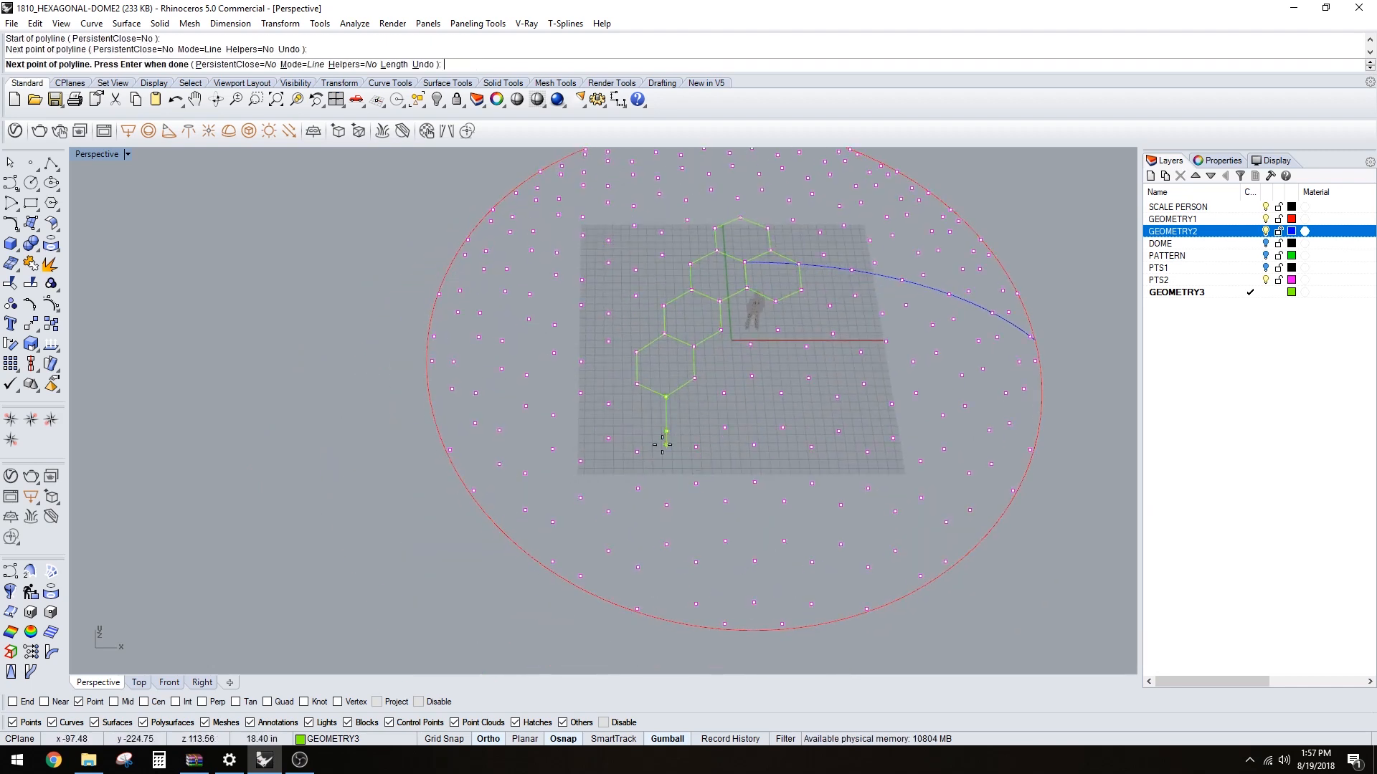
{"action": "left_click", "coordinate": [637, 451]}
{"action": "left_click", "coordinate": [608, 438]}
{"action": "left_click", "coordinate": [610, 407]}
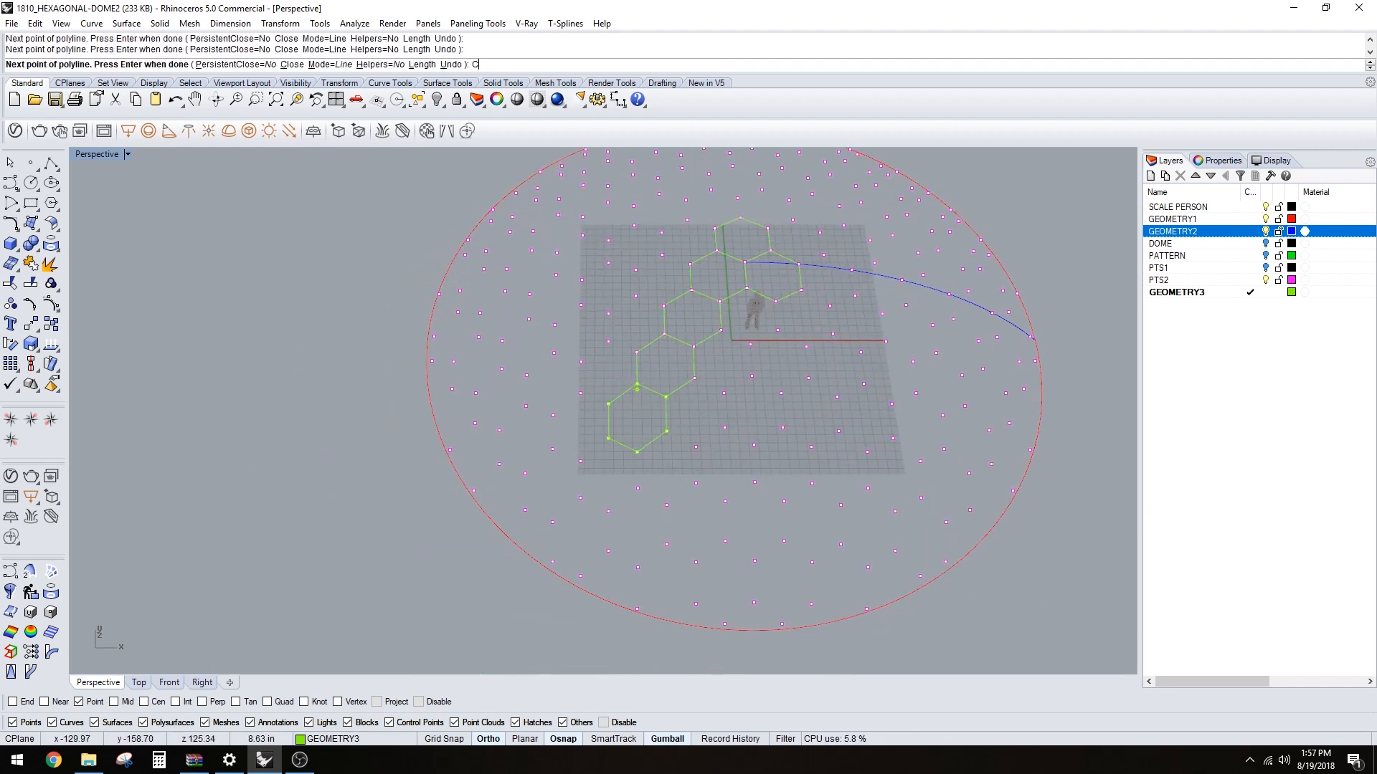
{"action": "key", "text": "Return"}
- Add a fourth closed hexagonal polyline to the diagonal chain, continuing toward the dome's base
{"action": "key", "text": "Return"}
{"action": "left_click", "coordinate": [637, 453]}
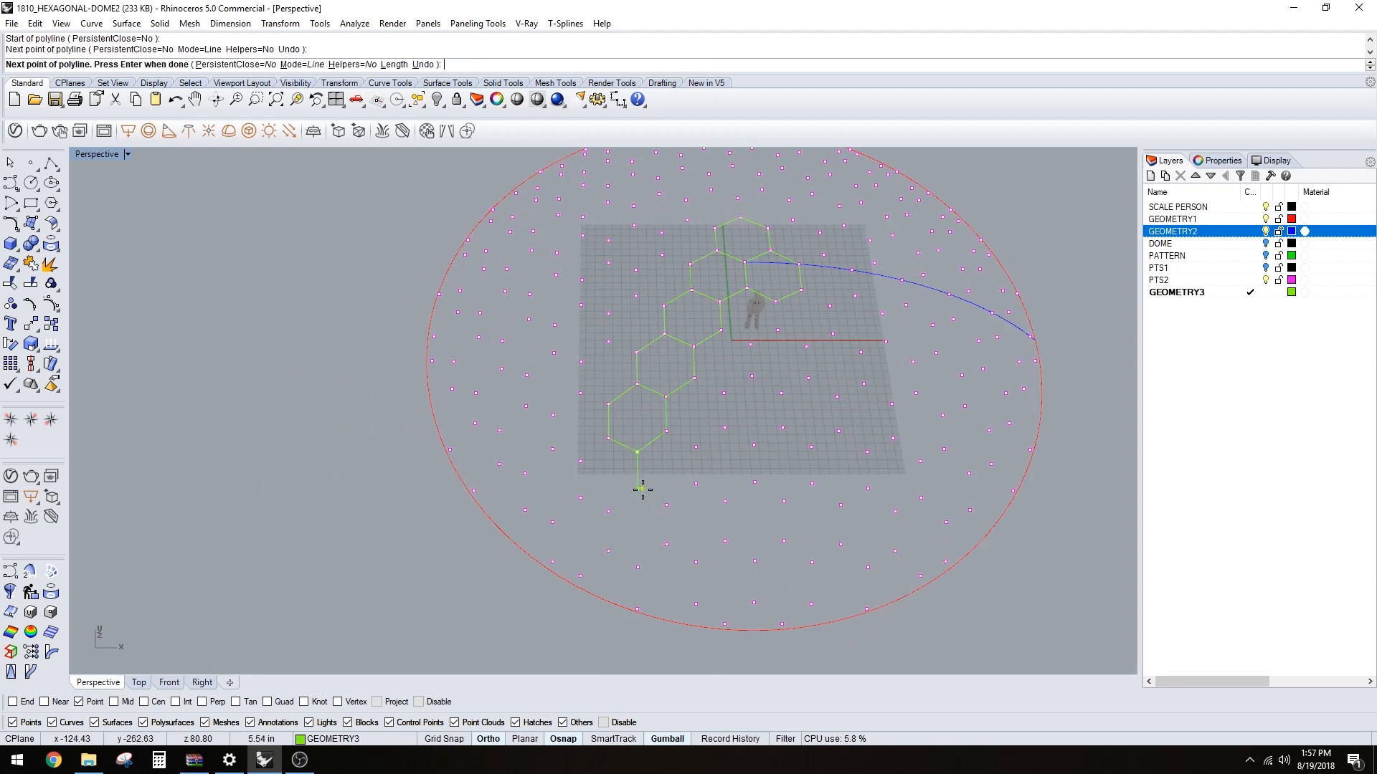
{"action": "left_click", "coordinate": [609, 512]}
{"action": "left_click", "coordinate": [580, 497]}
{"action": "left_click", "coordinate": [580, 461]}
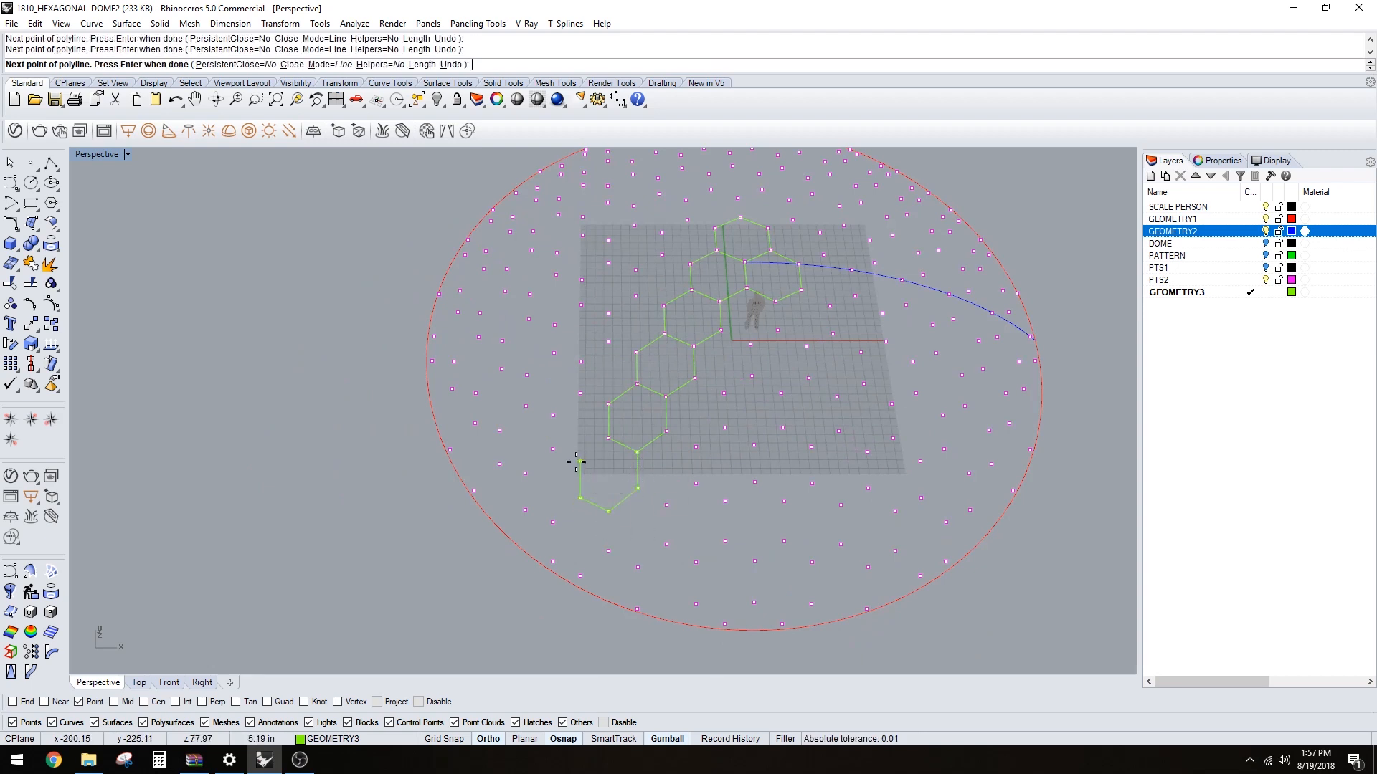
{"action": "left_click", "coordinate": [609, 438]}
{"action": "key", "text": "Return"}
- Draw the fifth and last closed hexagonal polyline of the diagonal chain, near the dome's base circle
{"action": "key", "text": "Return"}
{"action": "left_click", "coordinate": [608, 511]}
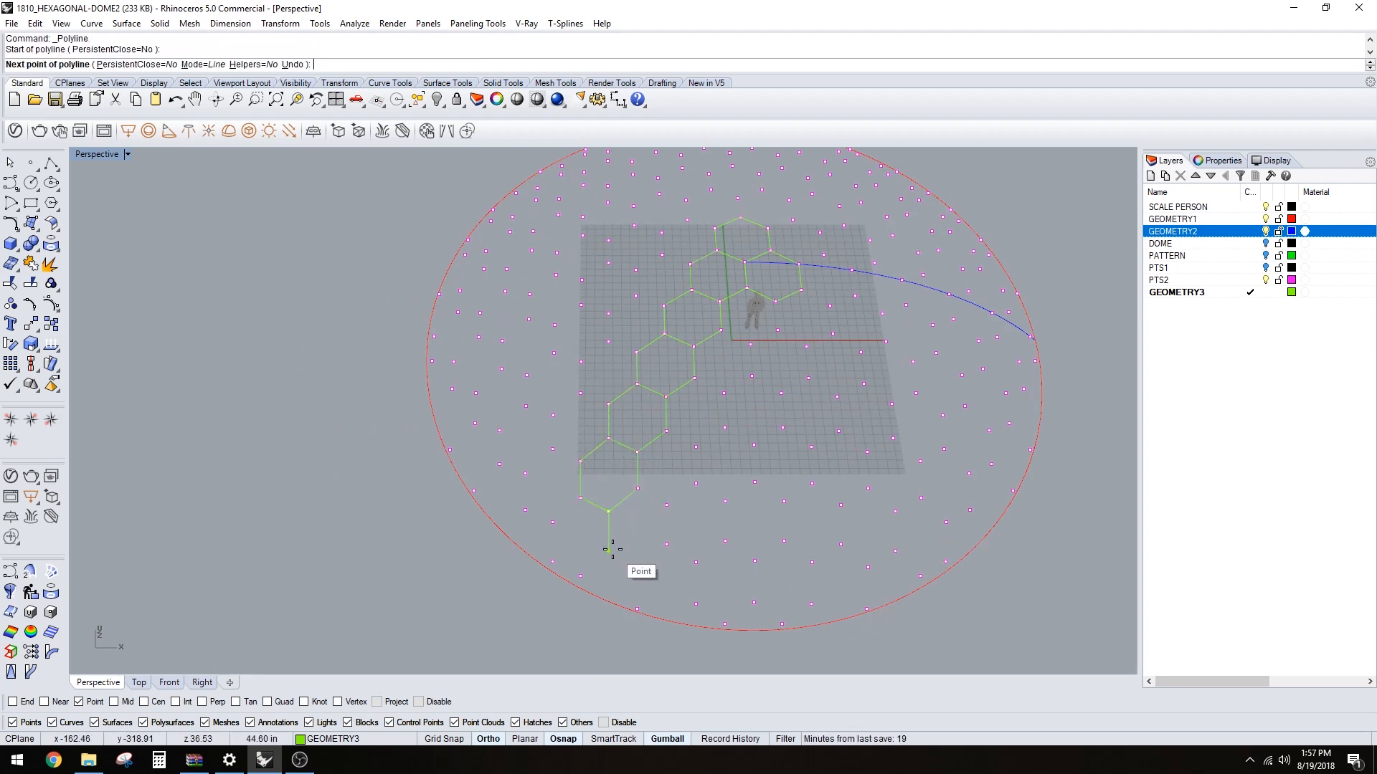
{"action": "left_click", "coordinate": [609, 550]}
{"action": "left_click", "coordinate": [580, 576]}
{"action": "left_click", "coordinate": [552, 561]}
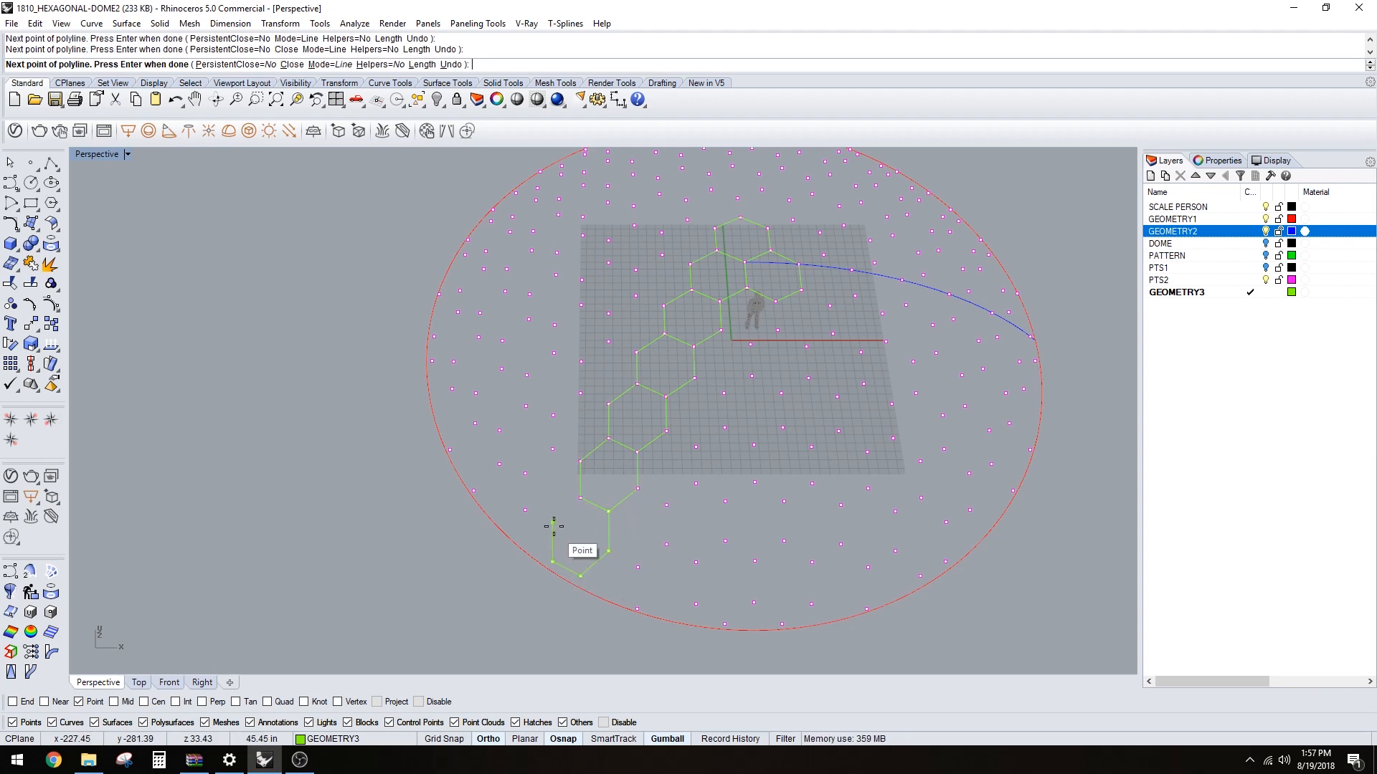
{"action": "left_click", "coordinate": [552, 522]}
{"action": "scroll", "coordinate": [567, 447], "scroll_direction": "down", "scroll_amount": 2}
{"action": "key", "text": "Return"}
{"action": "scroll", "coordinate": [713, 356], "scroll_direction": "up", "scroll_amount": 2}
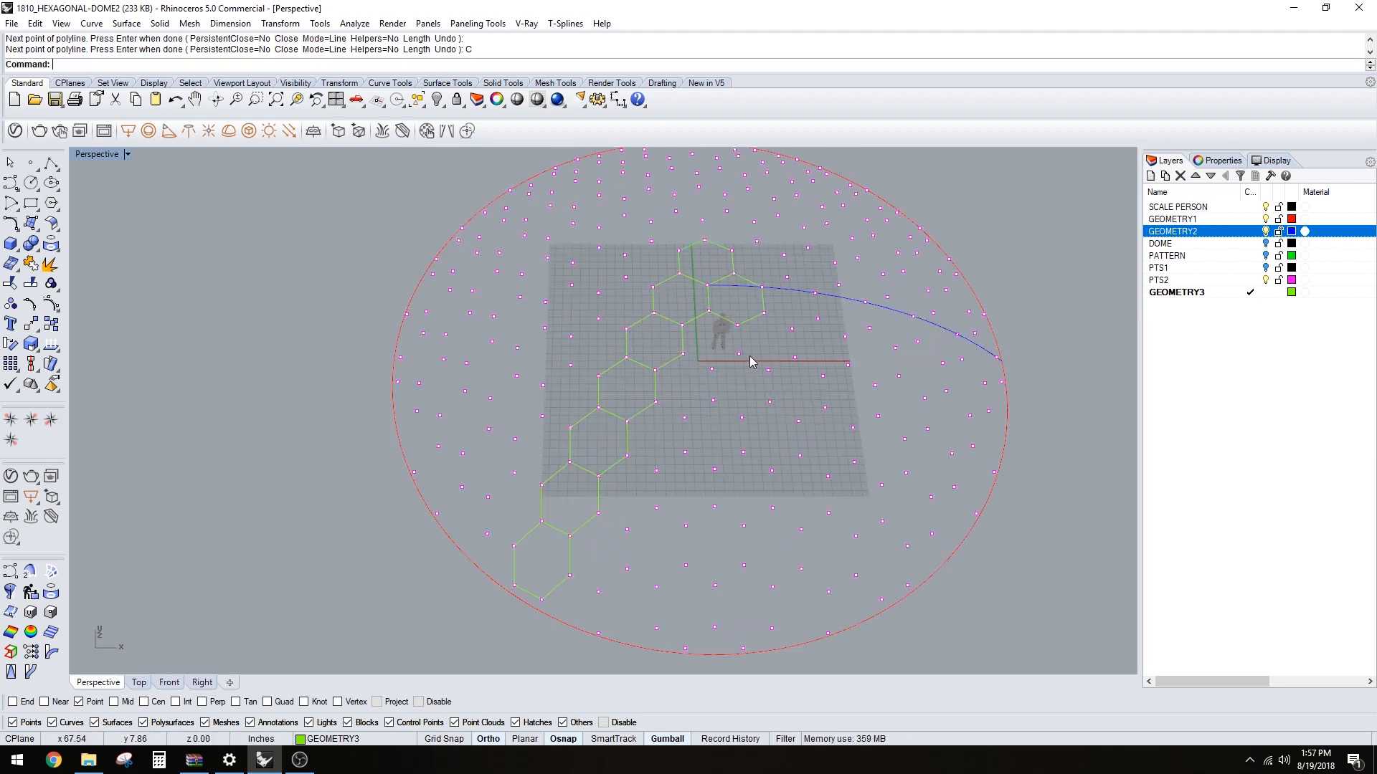
{"action": "key", "text": "Return"}
{"action": "key", "text": "Escape"}
- Mirror the five hexagons of the diagonal chain across the line from the apex point along the edge shared by the two apex hexagons
{"action": "left_click", "coordinate": [663, 364]}
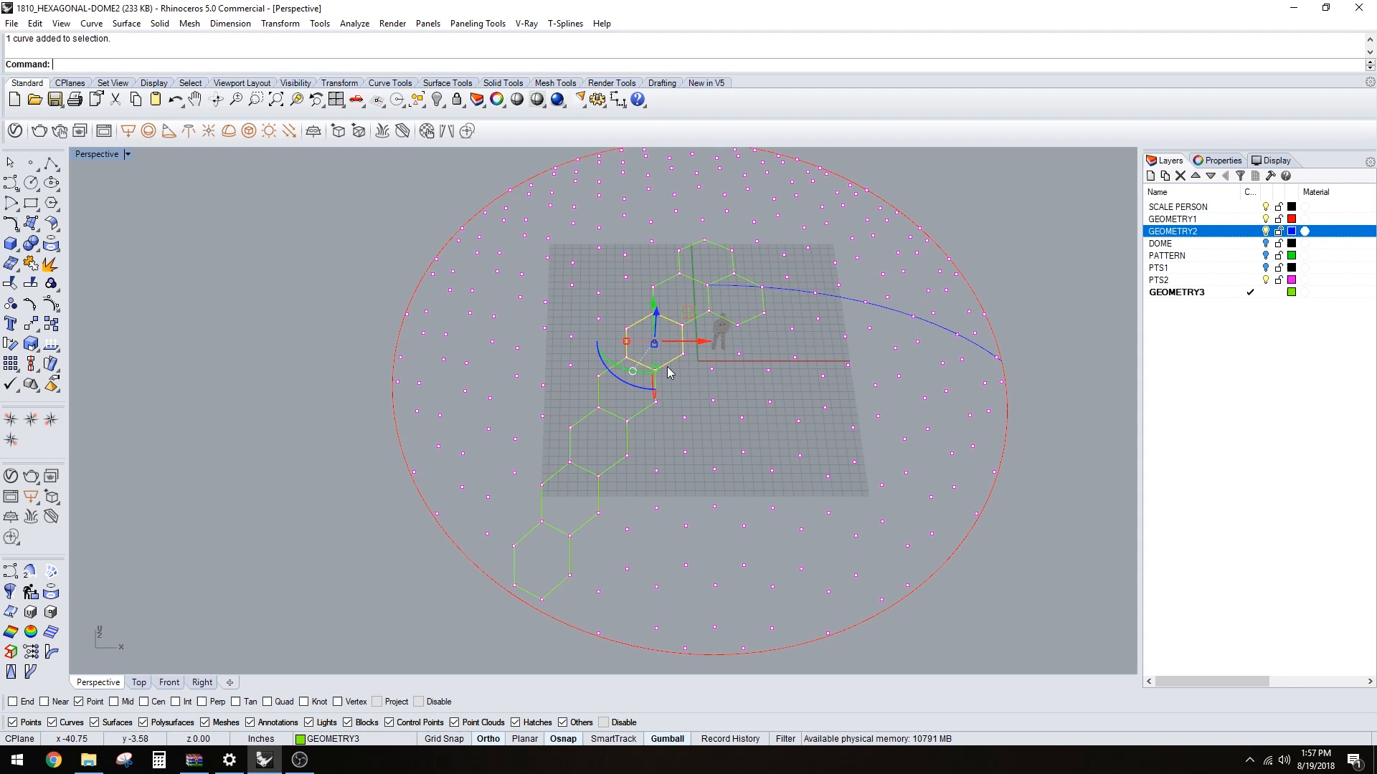
{"action": "left_click", "coordinate": [648, 410], "text": "shift"}
{"action": "left_click", "coordinate": [622, 460], "text": "shift"}
{"action": "left_click", "coordinate": [599, 495], "text": "shift"}
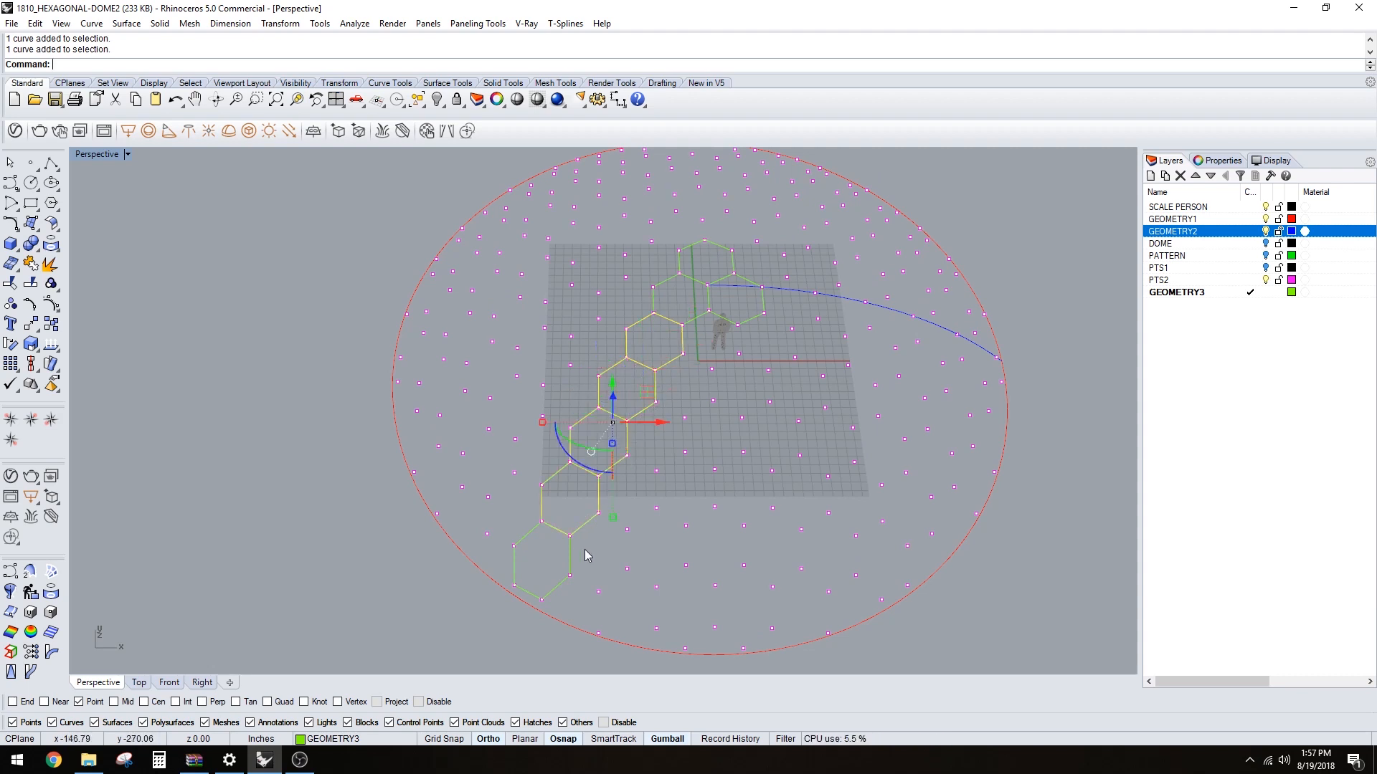
{"action": "left_click", "coordinate": [569, 559], "text": "shift"}
{"action": "scroll", "coordinate": [713, 287], "scroll_direction": "up", "scroll_amount": 2}
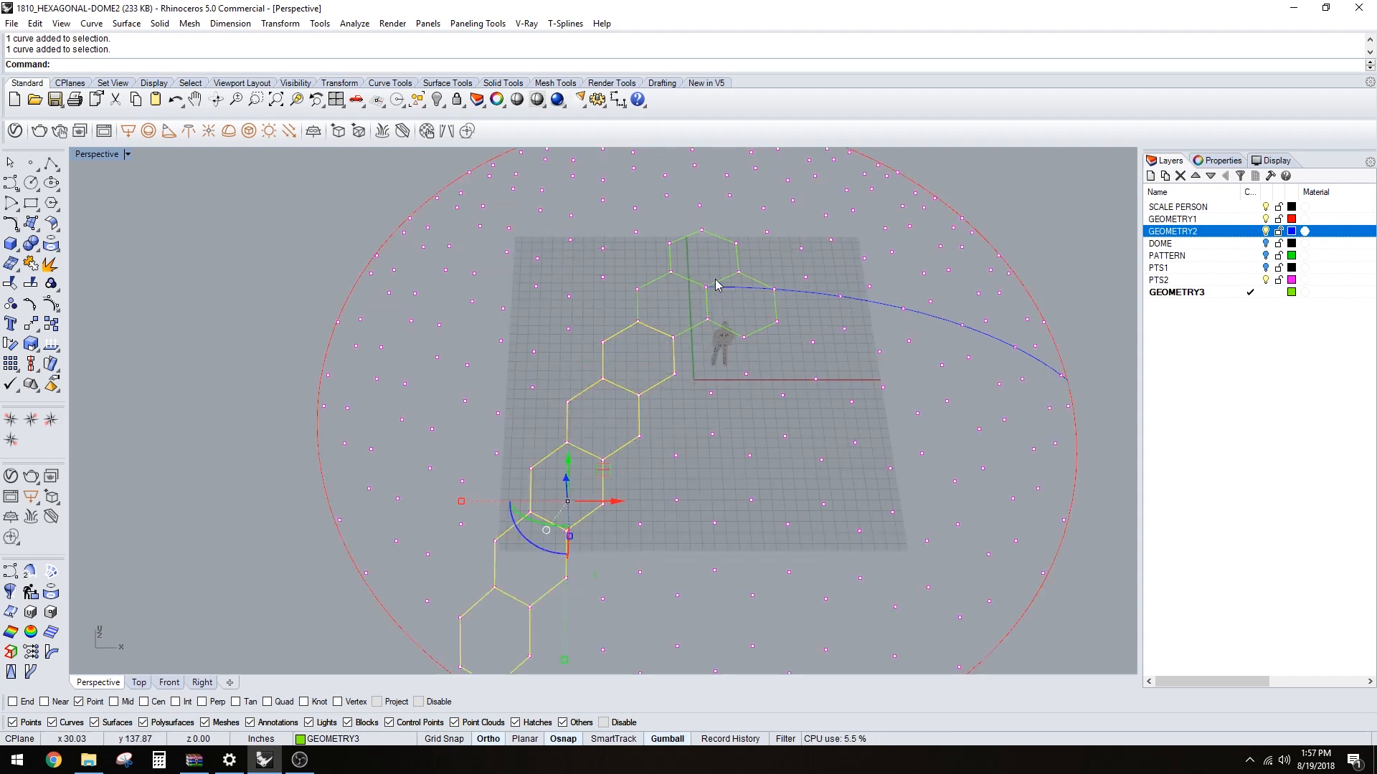
{"action": "type", "text": "mirror"}
{"action": "key", "text": "Return"}
{"action": "left_click", "coordinate": [707, 287]}
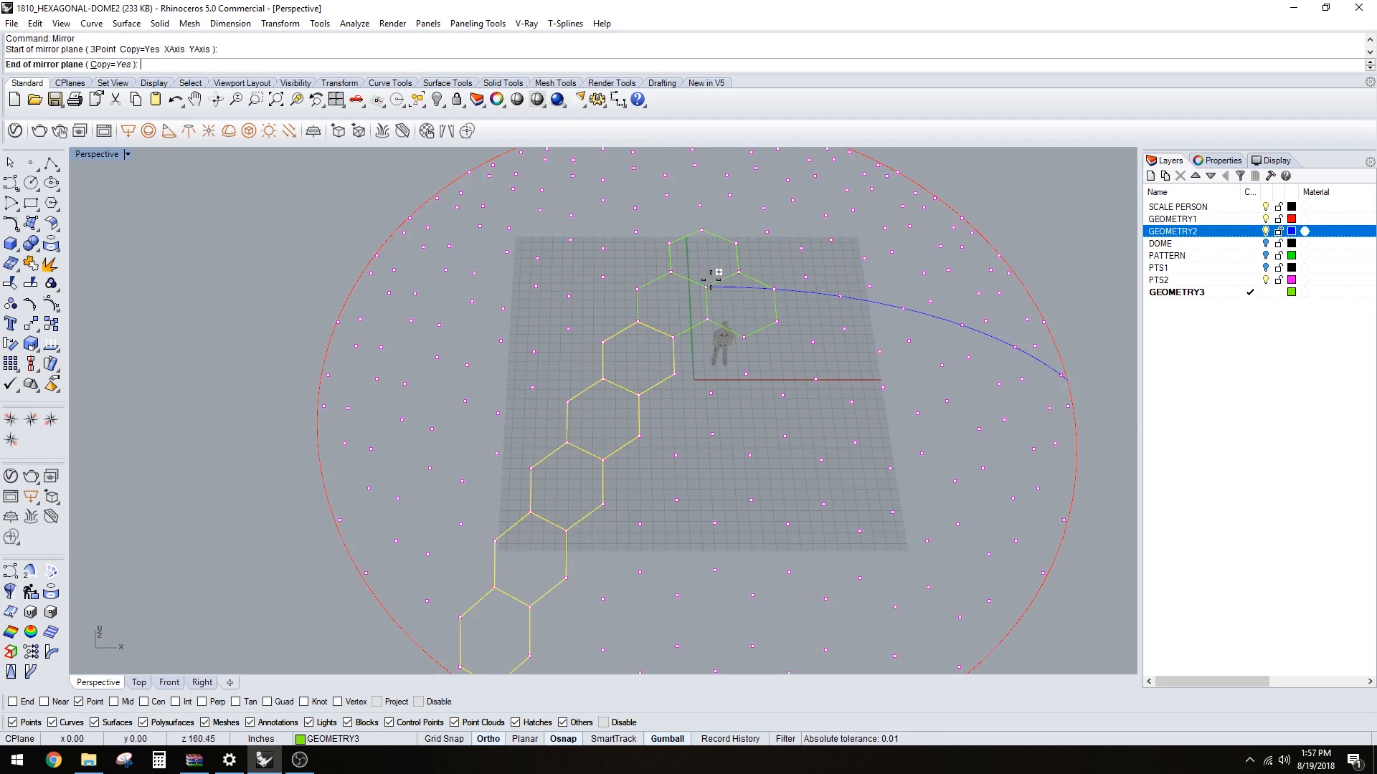
{"action": "left_click", "coordinate": [708, 320]}
{"action": "scroll", "coordinate": [860, 467], "scroll_direction": "up", "scroll_amount": 10}
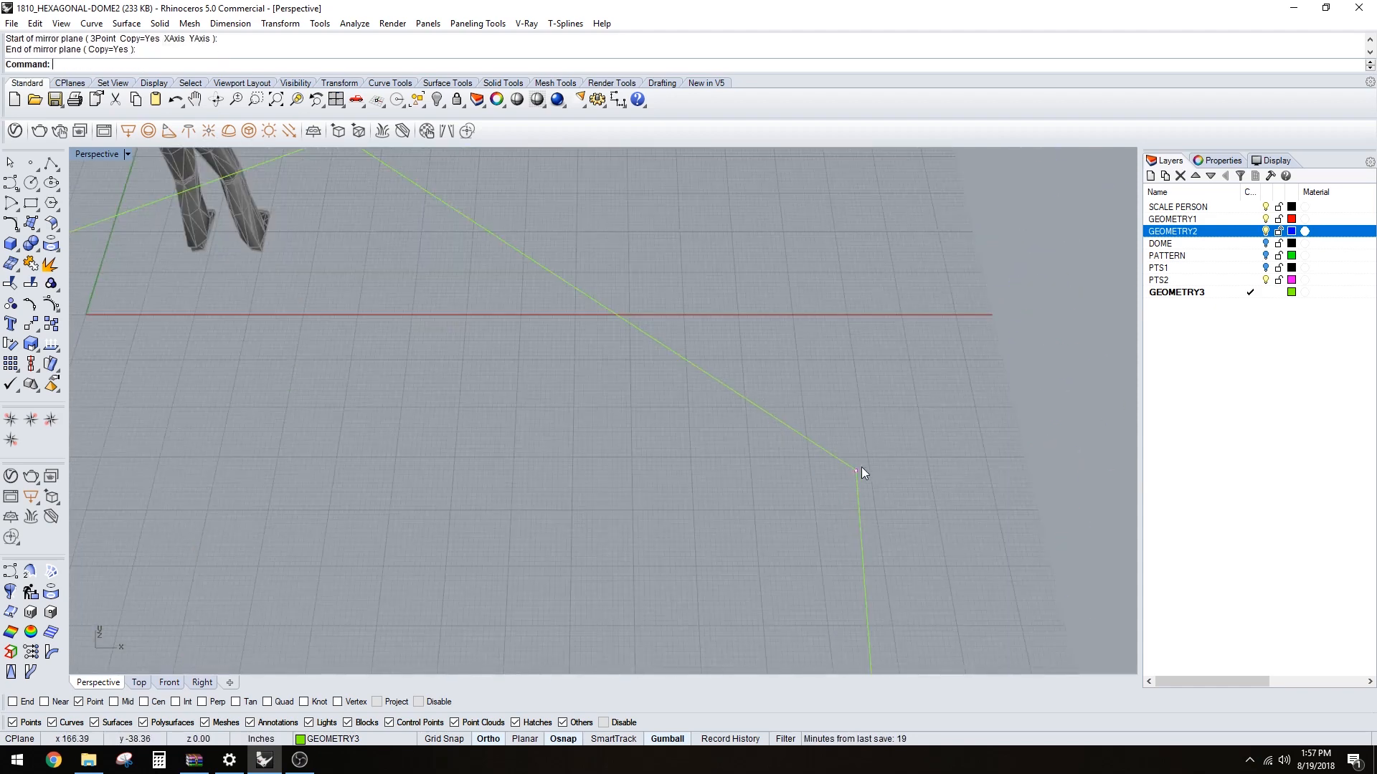
{"action": "scroll", "coordinate": [846, 499], "scroll_direction": "down", "scroll_amount": 15}
{"action": "scroll", "coordinate": [856, 448], "scroll_direction": "up", "scroll_amount": 4}
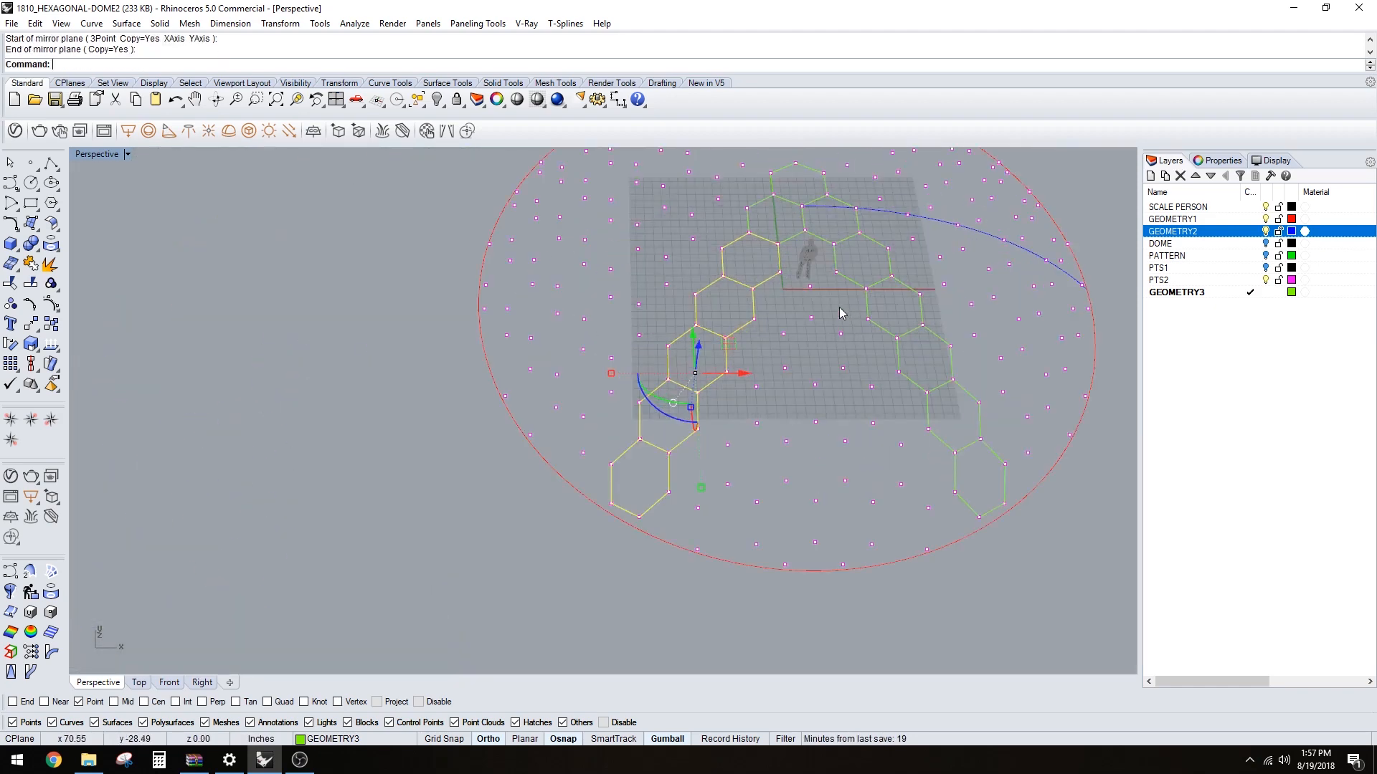
{"action": "key", "text": "Escape"}
- Draw a closed hexagonal polyline between the topmost hexagons of the two diagonal chains, directly below the apex hexagons' shared edge
{"action": "right_click_drag", "start_coordinate": [728, 512], "coordinate": [750, 486]}
{"action": "right_click_drag", "start_coordinate": [815, 282], "coordinate": [751, 397], "text": "shift"}
{"action": "scroll", "coordinate": [763, 362], "scroll_direction": "up", "scroll_amount": 2}
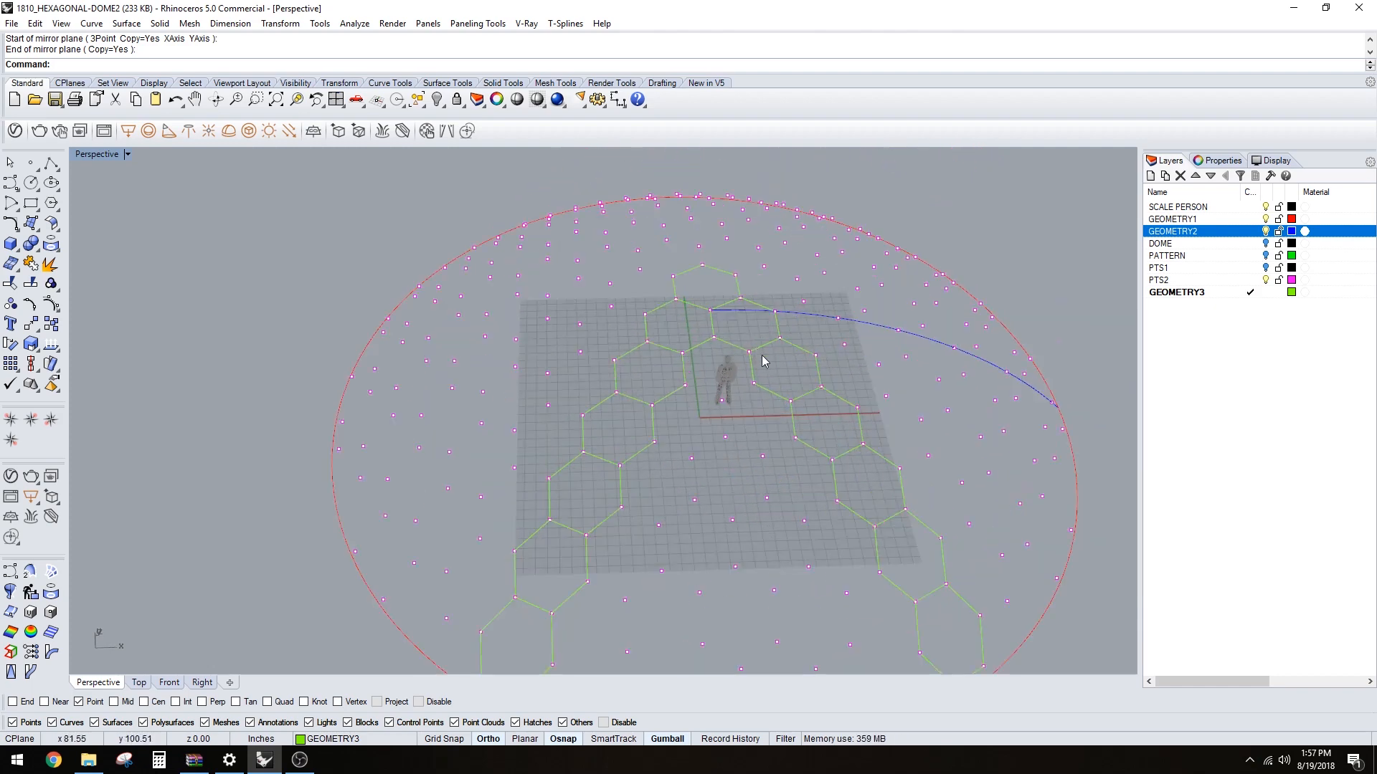
{"action": "right_click_drag", "start_coordinate": [706, 485], "coordinate": [669, 502], "text": "shift"}
{"action": "left_click", "coordinate": [51, 164]}
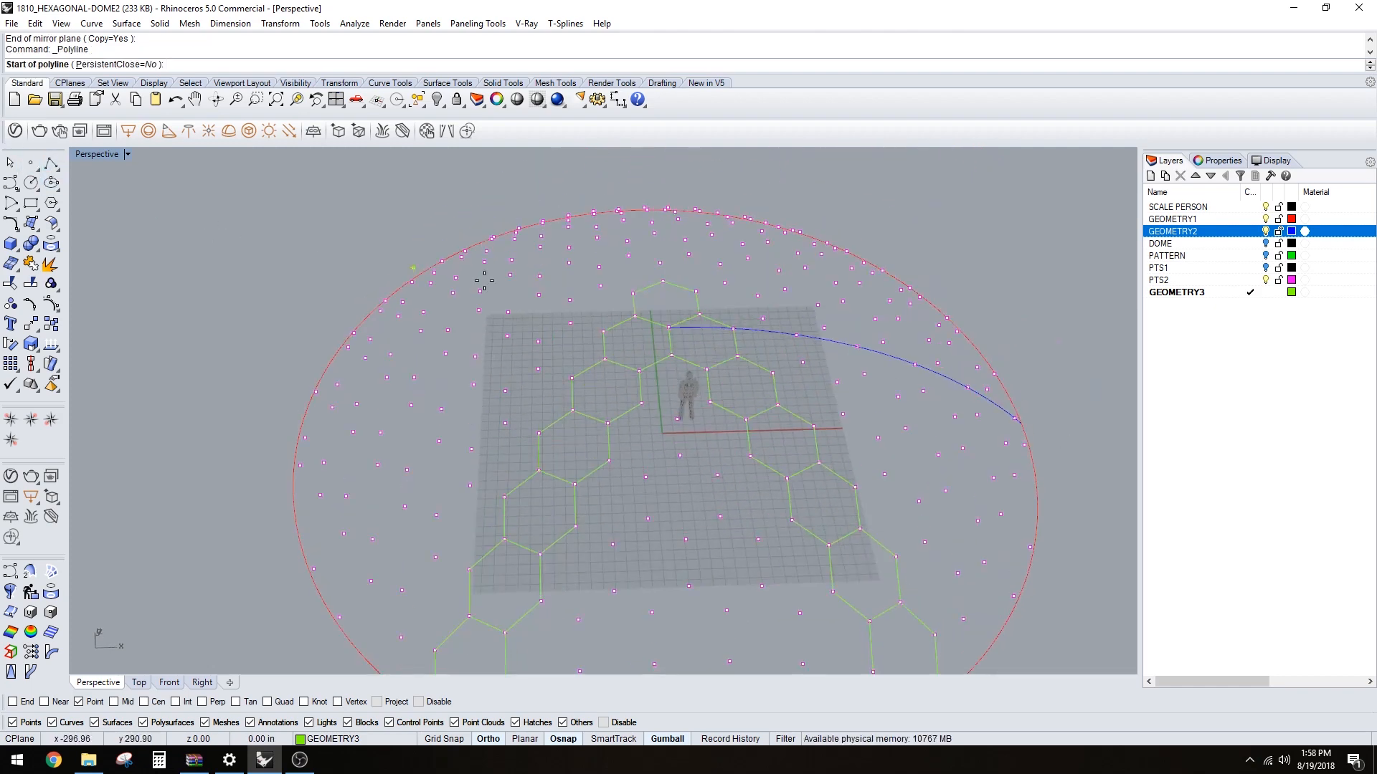
{"action": "right_click_drag", "start_coordinate": [545, 301], "coordinate": [532, 331]}
{"action": "left_click", "coordinate": [665, 378]}
{"action": "left_click", "coordinate": [638, 389]}
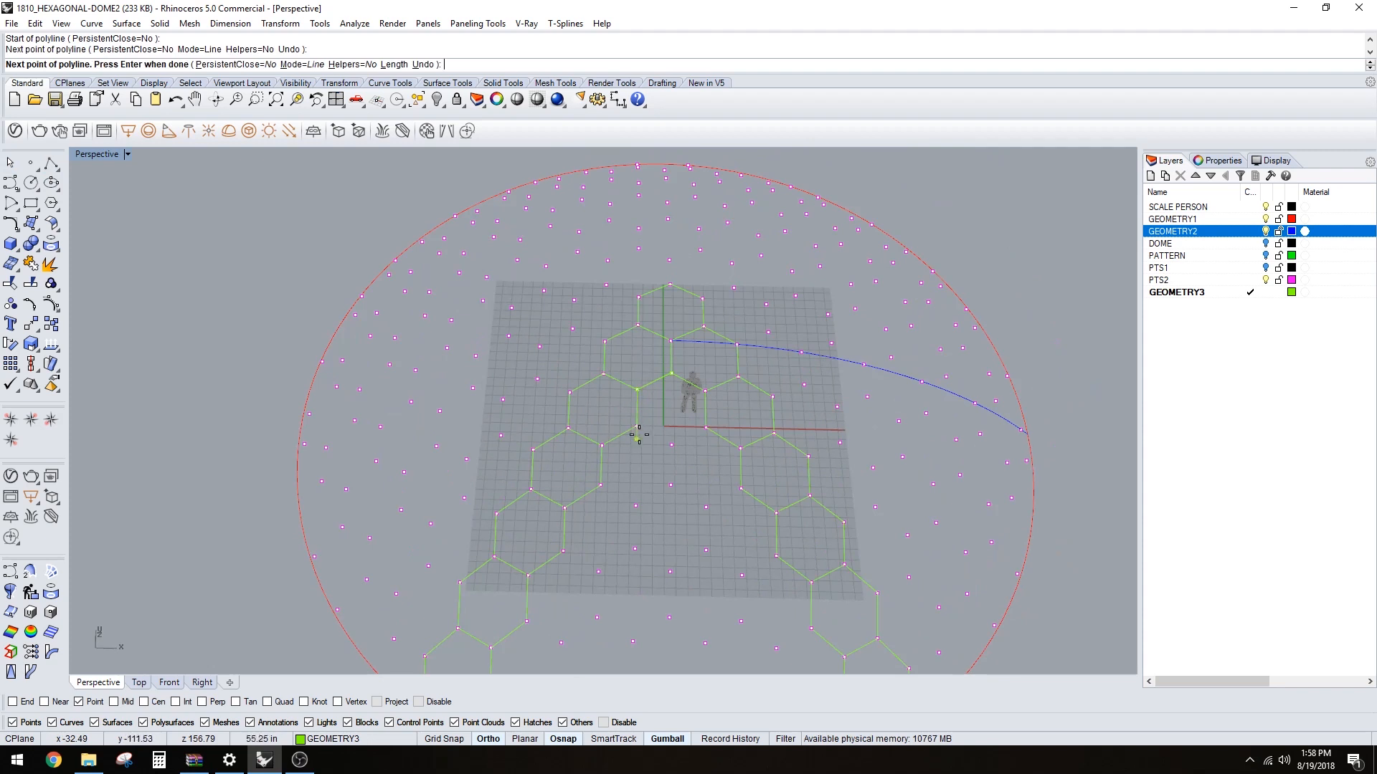
{"action": "left_click", "coordinate": [637, 427]}
{"action": "left_click", "coordinate": [671, 444]}
{"action": "left_click", "coordinate": [707, 428]}
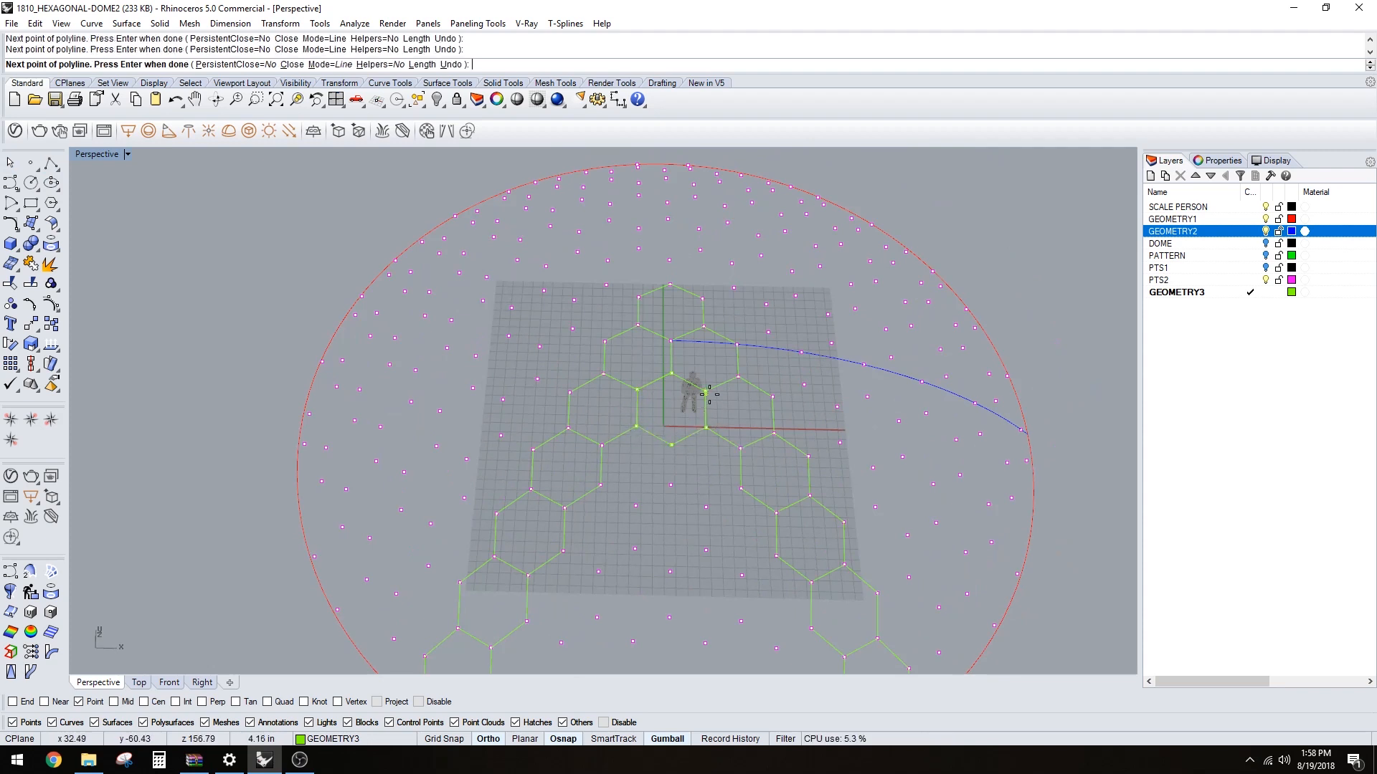
{"action": "key", "text": "Return"}
- Draw the left closed hexagonal polyline in the second row between the diagonal chains, beside the left chain
{"action": "key", "text": "Return"}
{"action": "left_click", "coordinate": [638, 428]}
{"action": "left_click", "coordinate": [603, 446]}
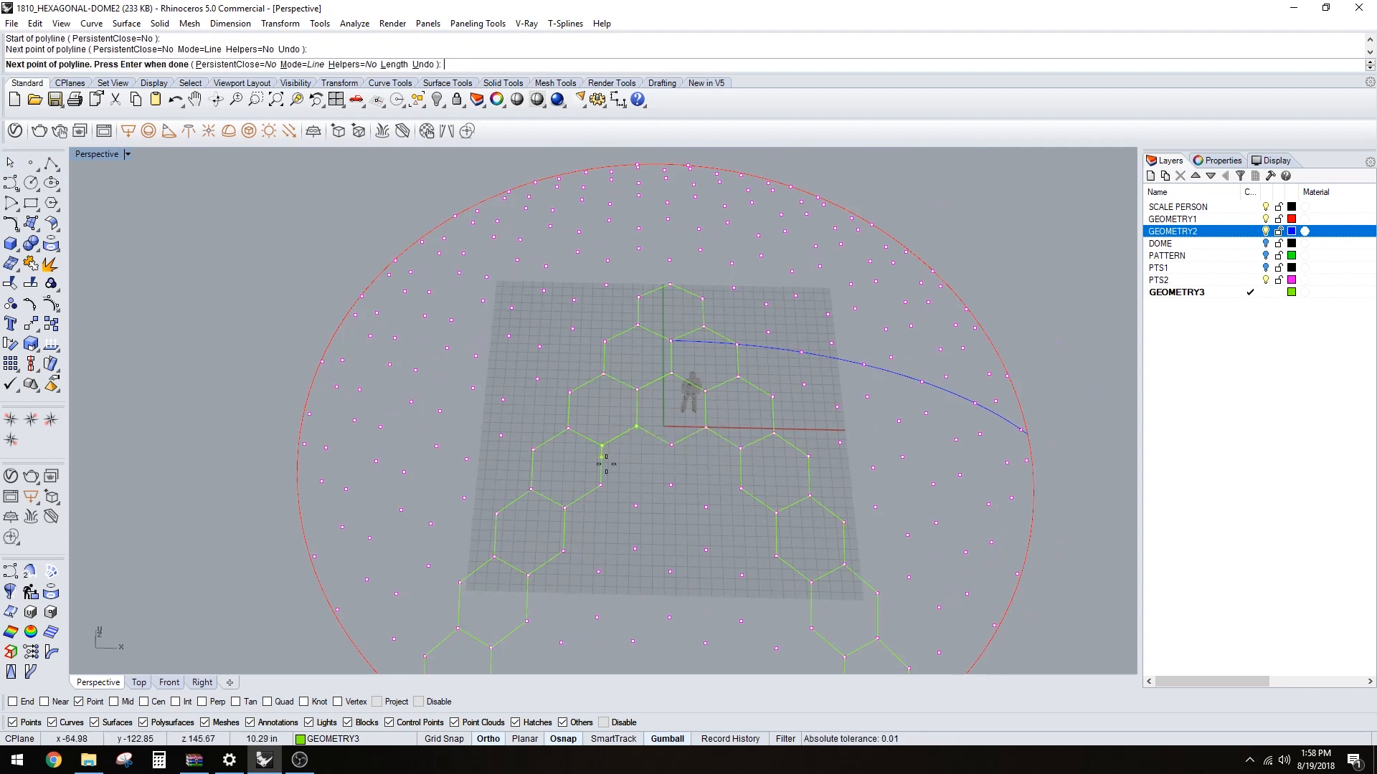
{"action": "left_click", "coordinate": [603, 487]}
{"action": "left_click", "coordinate": [636, 505]}
{"action": "left_click", "coordinate": [671, 486]}
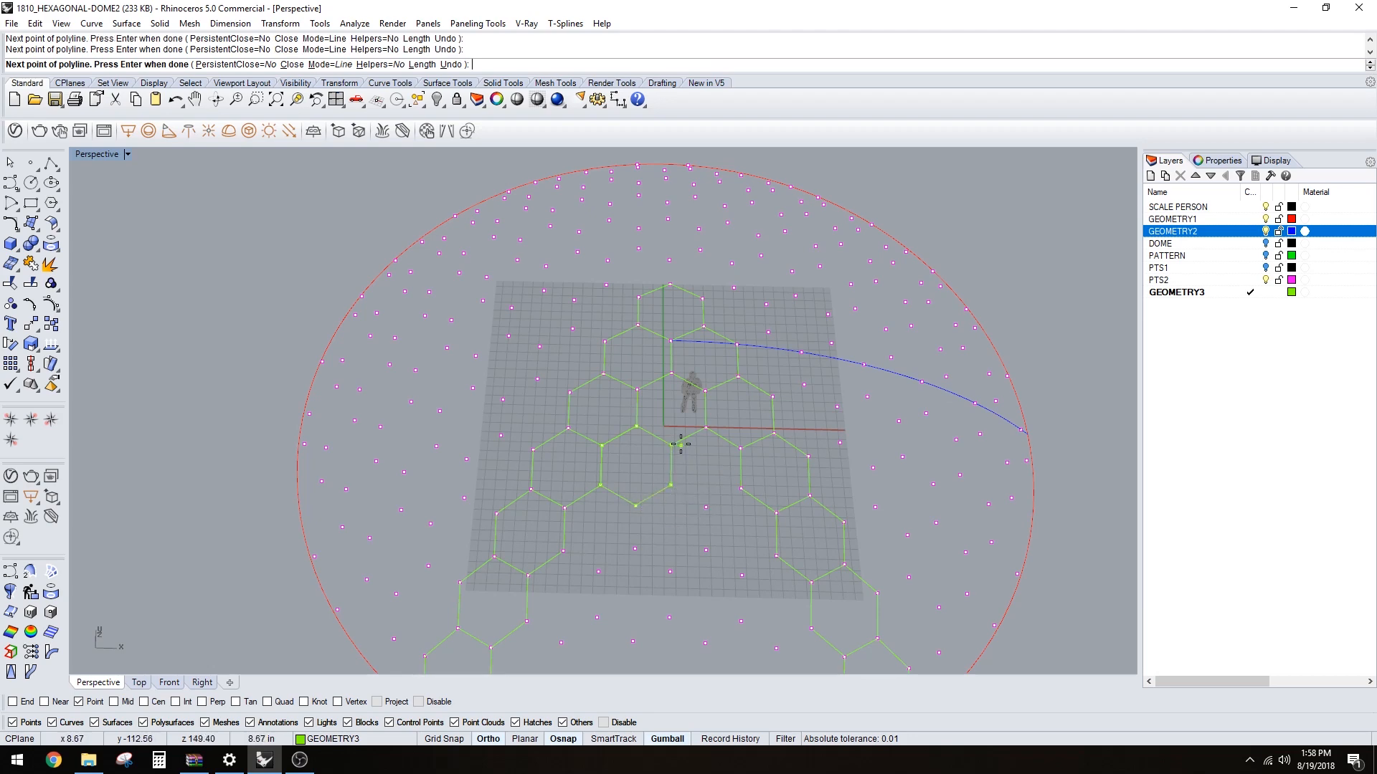
{"action": "key", "text": "Return"}
- Complete the second row between the chains with a closed hexagonal polyline beside the right chain
{"action": "right_click_drag", "start_coordinate": [715, 497], "coordinate": [730, 428], "text": "shift"}
{"action": "key", "text": "Return"}
{"action": "left_click", "coordinate": [720, 427]}
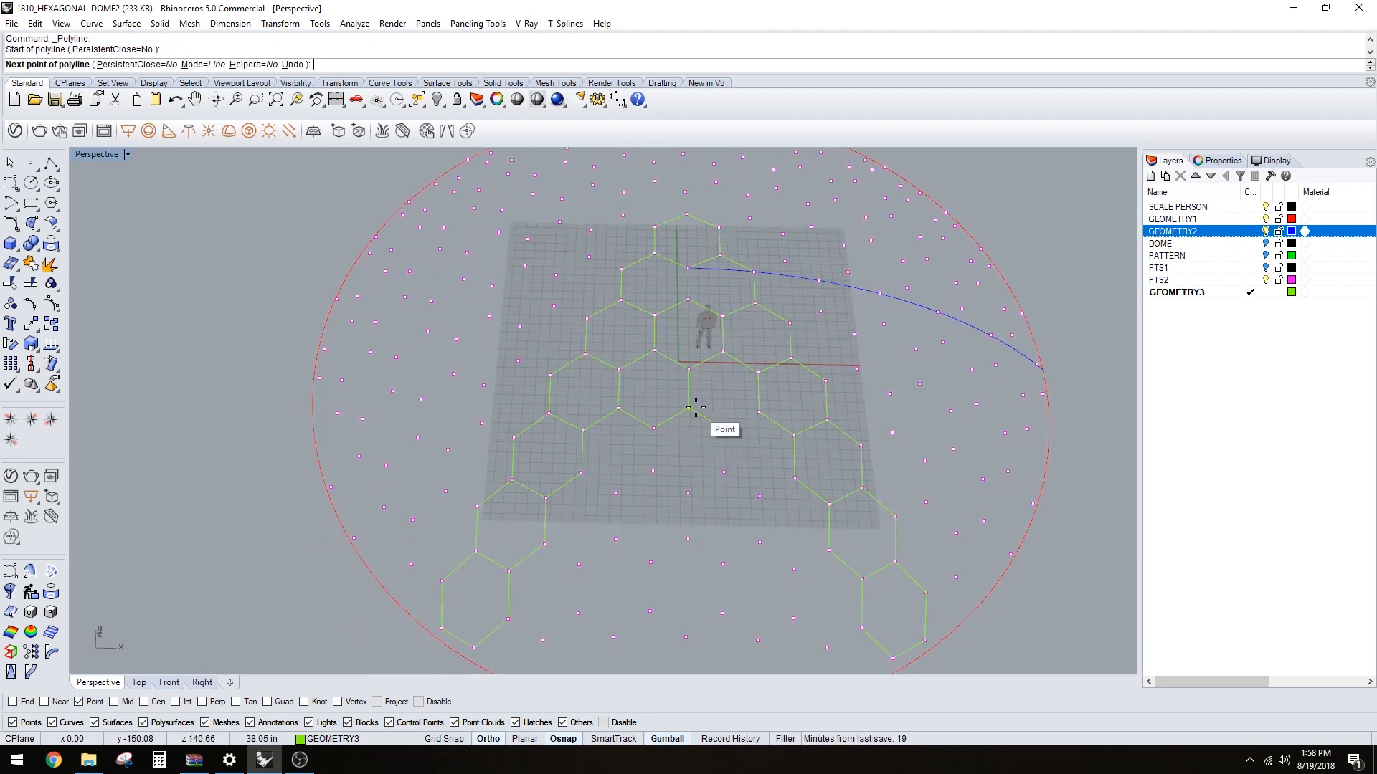
{"action": "left_click", "coordinate": [691, 407]}
{"action": "left_click", "coordinate": [688, 368]}
{"action": "left_click", "coordinate": [722, 351]}
{"action": "left_click", "coordinate": [758, 372]}
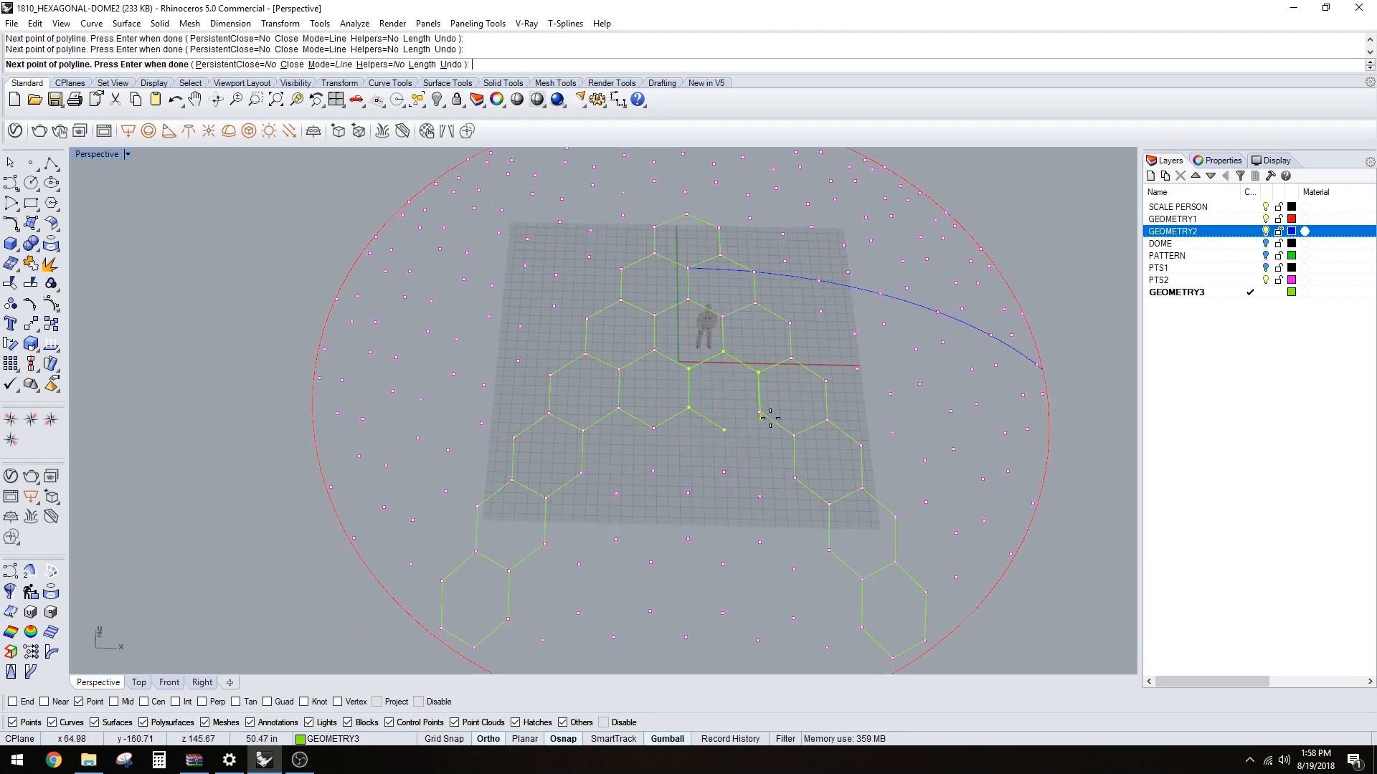
{"action": "key", "text": "ctrl+z"}
{"action": "left_click", "coordinate": [759, 411]}
{"action": "left_click", "coordinate": [723, 430]}
- Start the third row between the chains with a closed hexagonal polyline adjoining the left chain
{"action": "right_click_drag", "start_coordinate": [697, 492], "coordinate": [722, 448], "text": "shift"}
{"action": "right_click", "coordinate": [702, 432]}
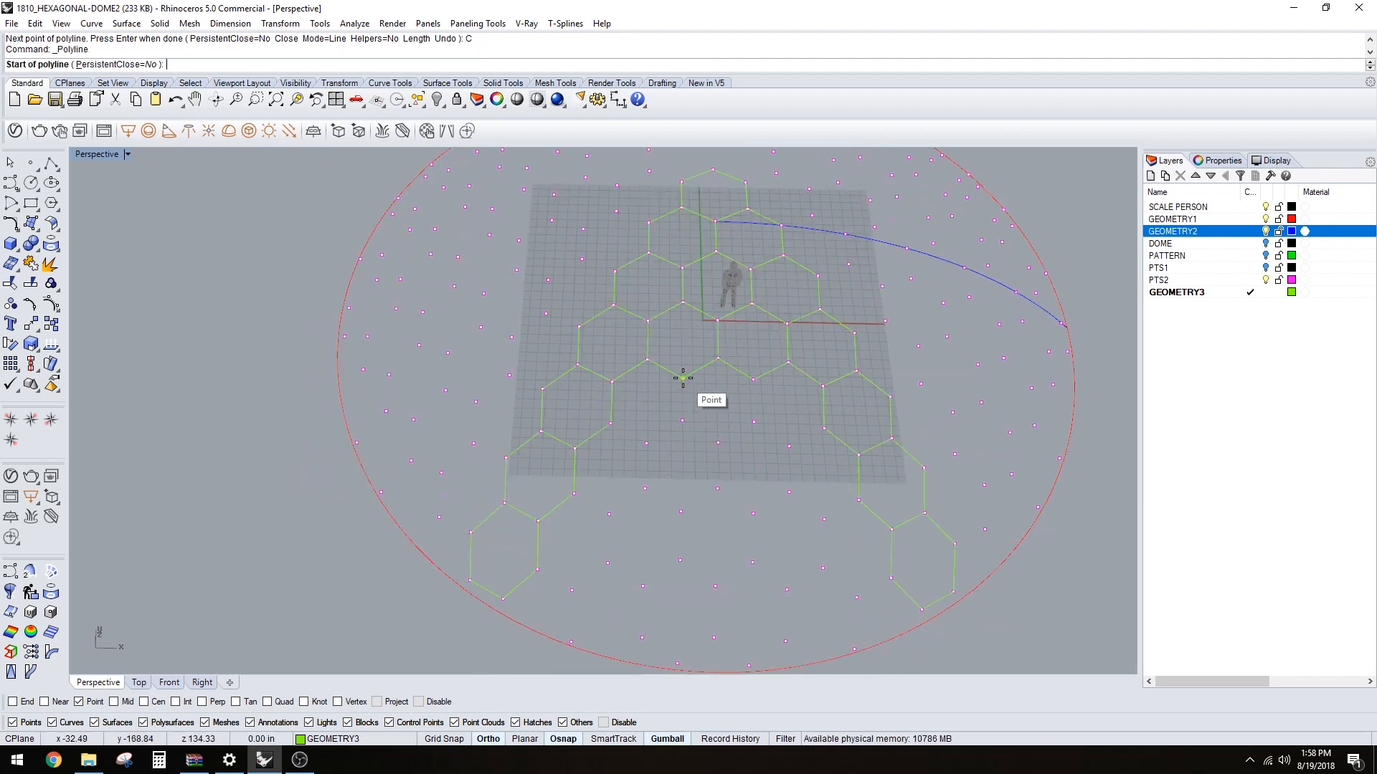
{"action": "left_click", "coordinate": [683, 378]}
{"action": "left_click", "coordinate": [683, 420]}
{"action": "left_click", "coordinate": [647, 443]}
{"action": "left_click", "coordinate": [611, 424]}
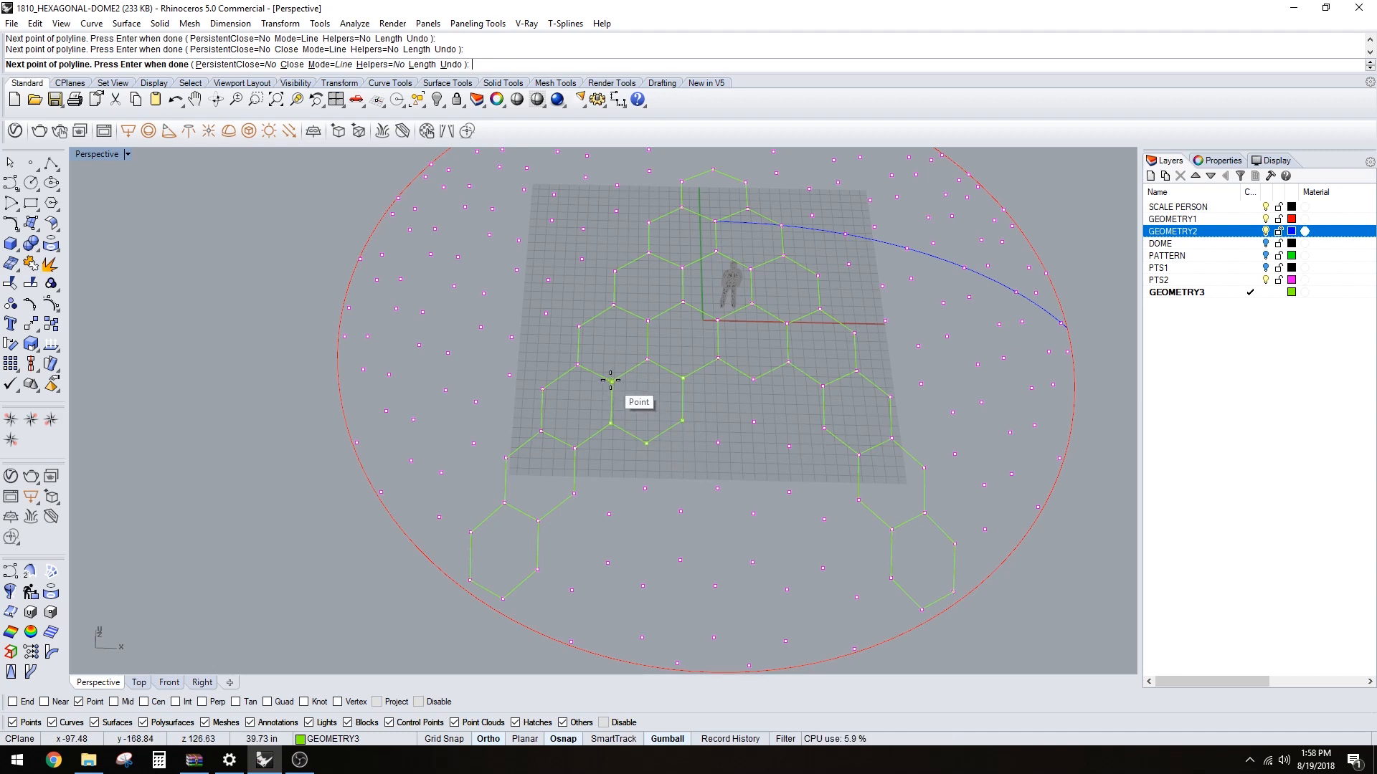
{"action": "left_click", "coordinate": [612, 380]}
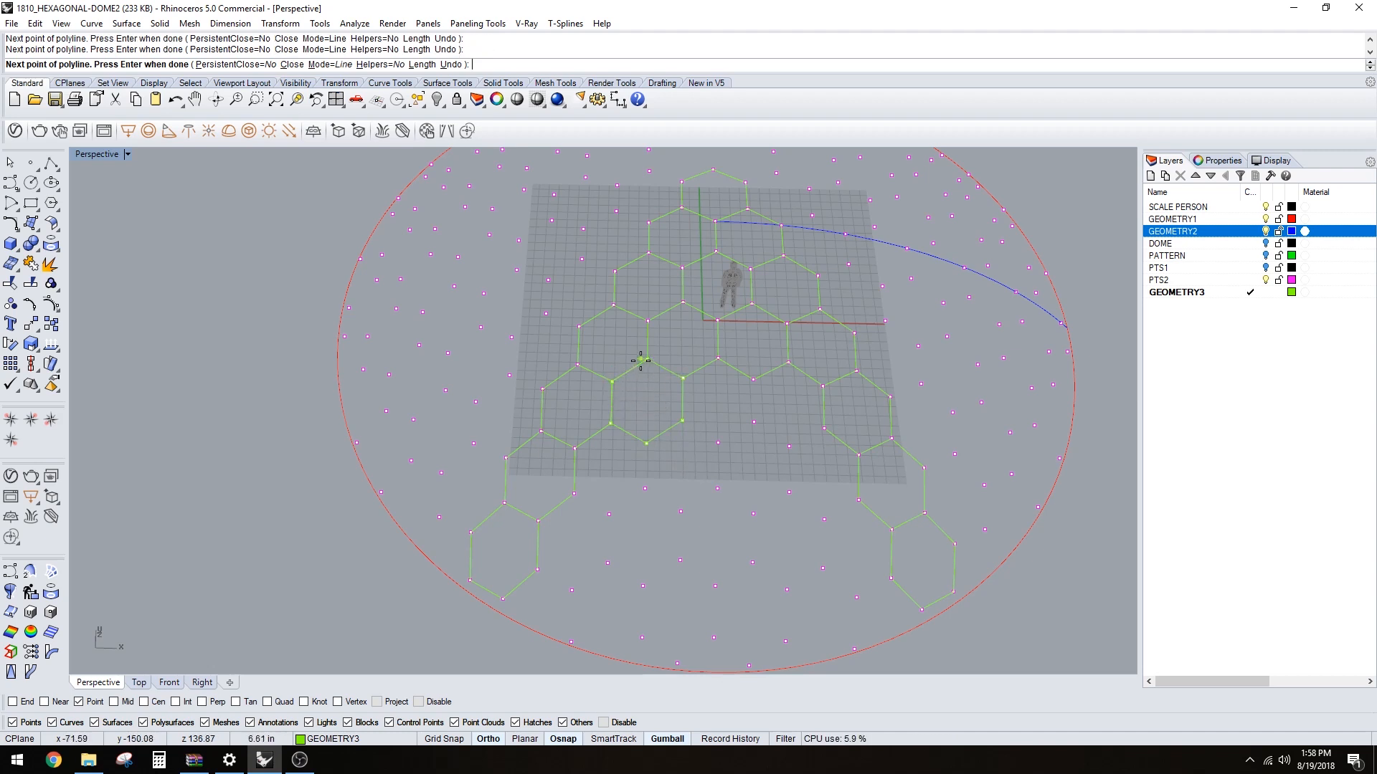
{"action": "type", "text": "C"}
{"action": "key", "text": "Return"}
- Draw the middle closed hexagonal polyline of the third row, below the two second-row hexagons
{"action": "right_click", "coordinate": [699, 375]}
{"action": "left_click", "coordinate": [683, 378]}
{"action": "left_click", "coordinate": [718, 358]}
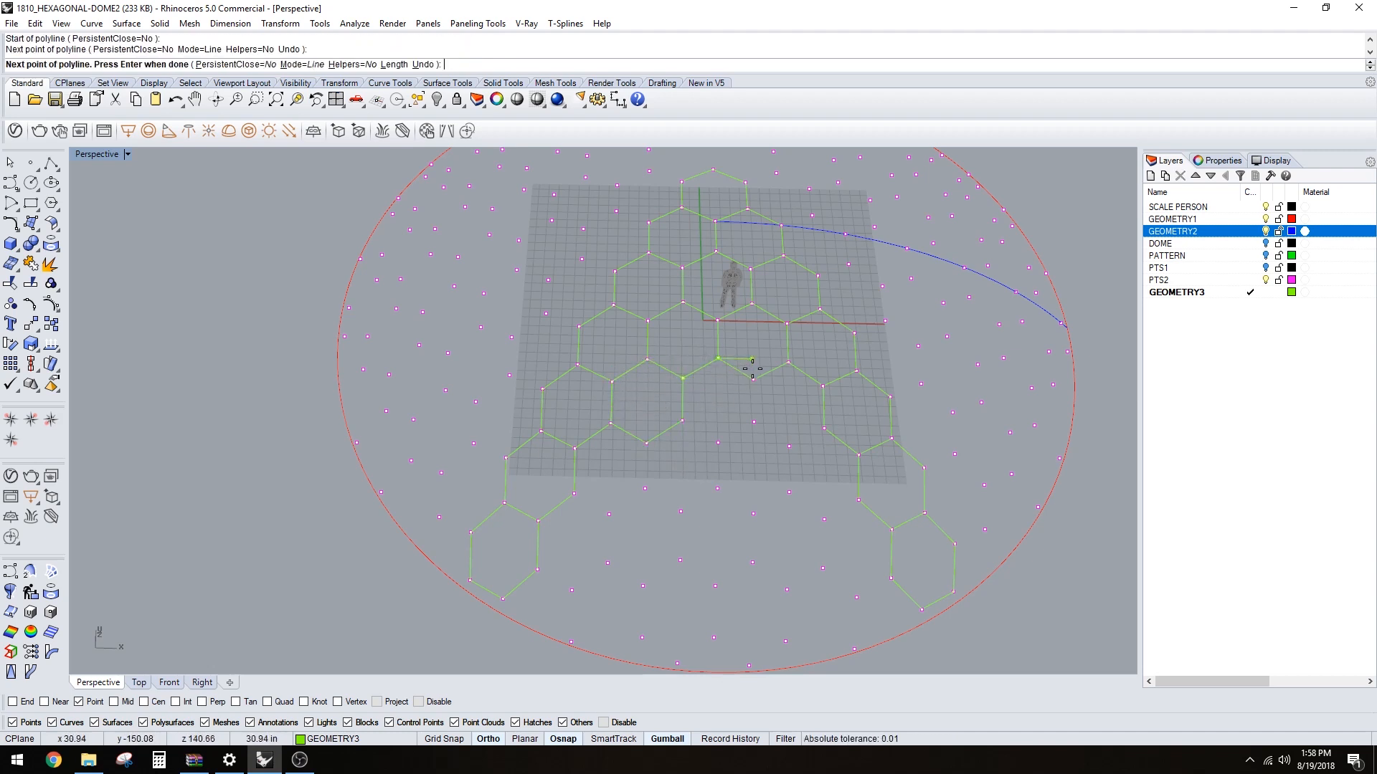
{"action": "left_click", "coordinate": [753, 379]}
{"action": "left_click", "coordinate": [754, 421]}
{"action": "left_click", "coordinate": [718, 442]}
{"action": "left_click", "coordinate": [683, 421]}
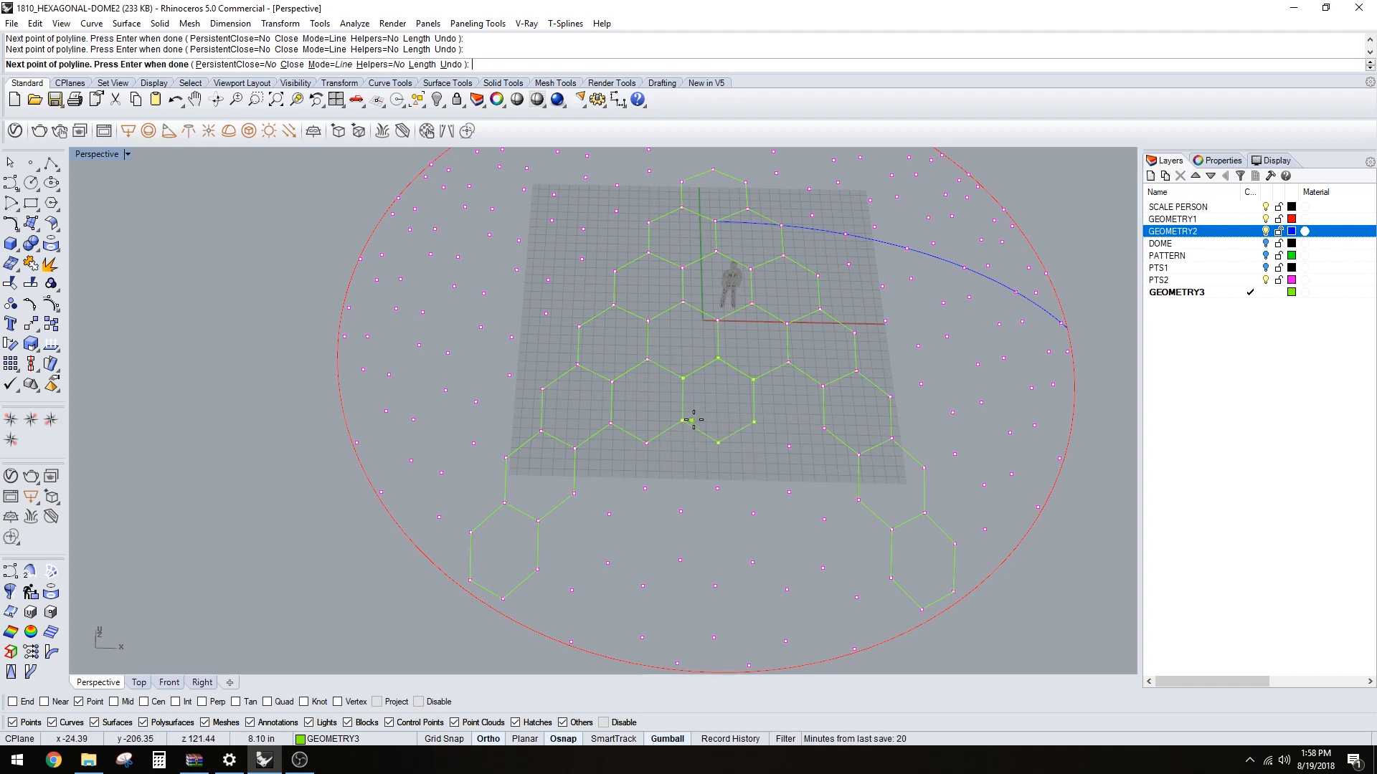
{"action": "type", "text": "c"}
{"action": "key", "text": "Return"}
- Complete the third row between the chains with a closed hexagonal polyline adjoining the right chain
{"action": "right_click", "coordinate": [773, 441]}
{"action": "left_click", "coordinate": [754, 421]}
{"action": "left_click", "coordinate": [789, 446]}
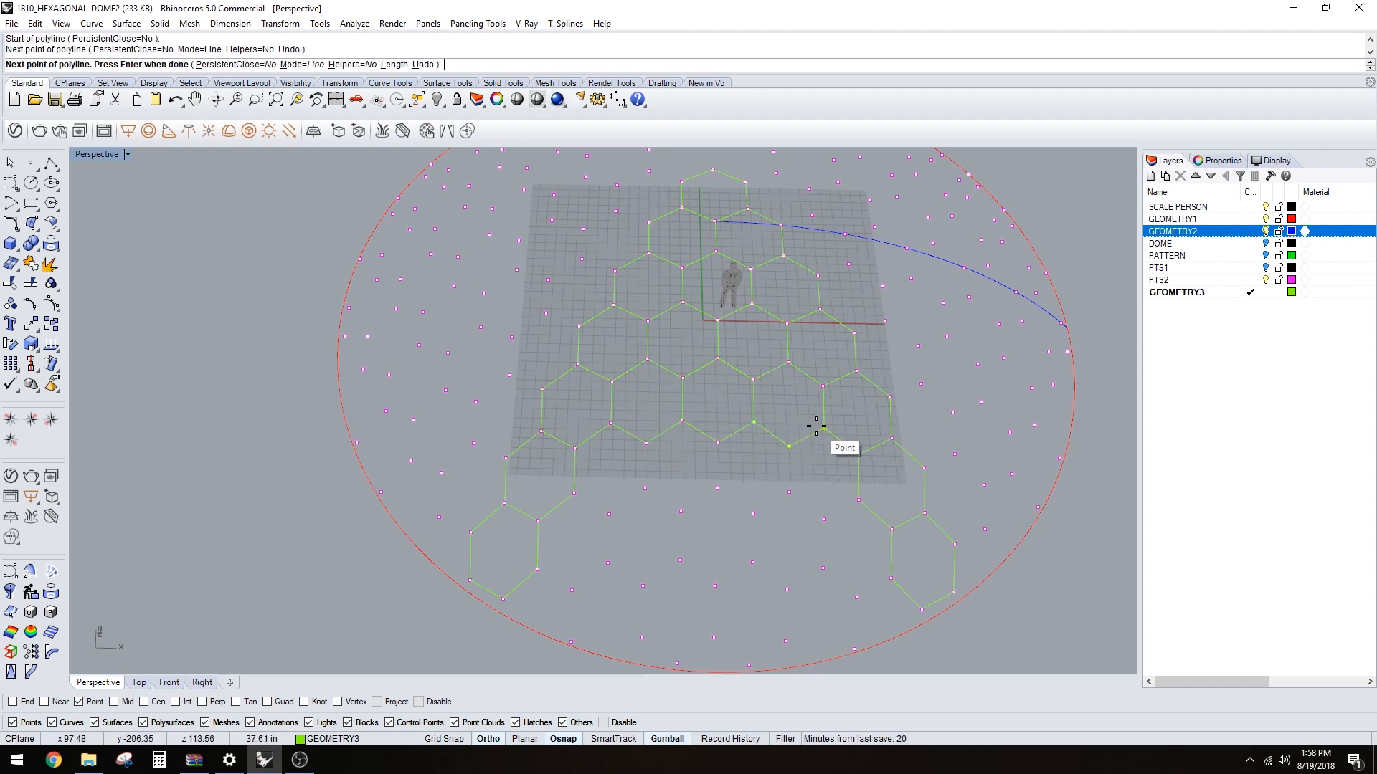
{"action": "left_click", "coordinate": [824, 428]}
{"action": "left_click", "coordinate": [822, 388]}
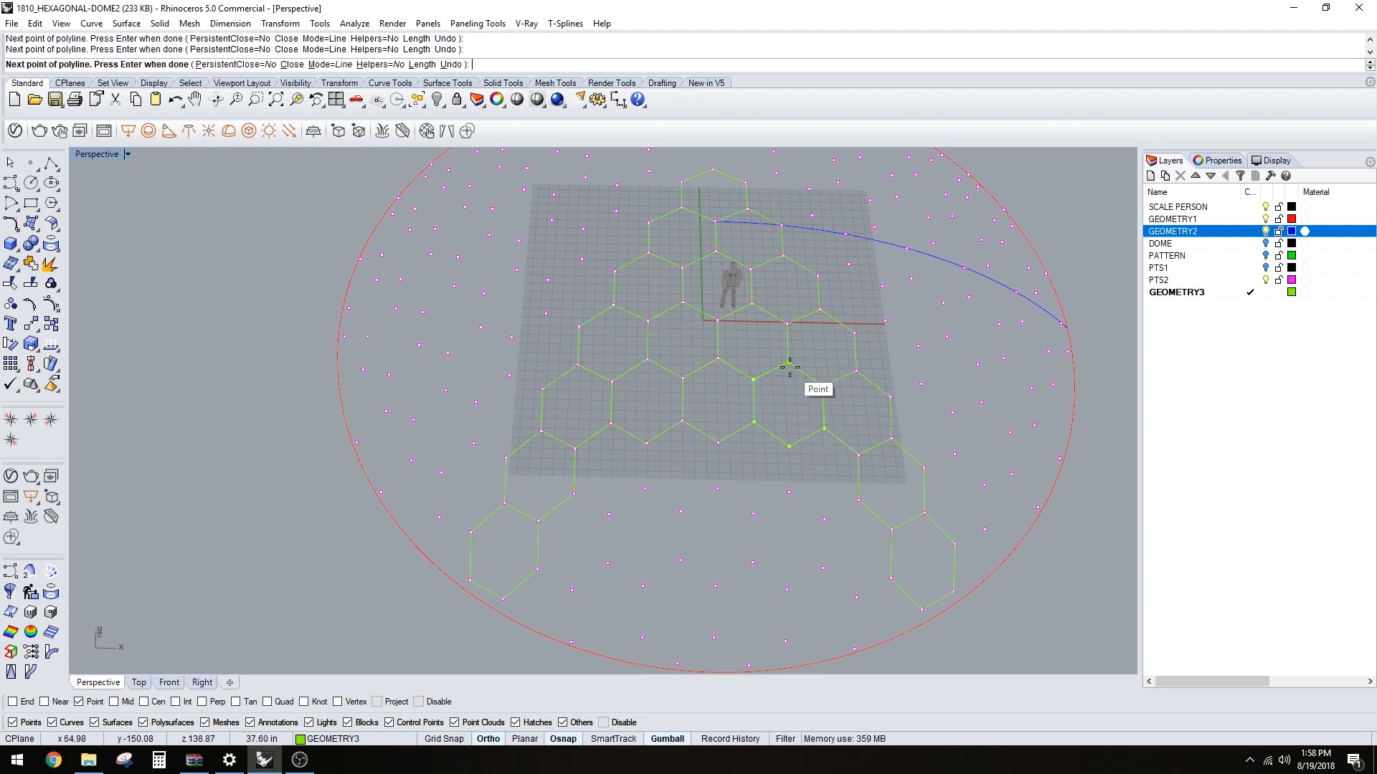
{"action": "left_click", "coordinate": [786, 368]}
{"action": "type", "text": "c"}
{"action": "key", "text": "Return"}
- Start the fourth row between the chains with a closed hexagonal polyline beside the right chain
{"action": "right_click_drag", "start_coordinate": [853, 497], "coordinate": [851, 424], "text": "shift"}
{"action": "right_click", "coordinate": [852, 422]}
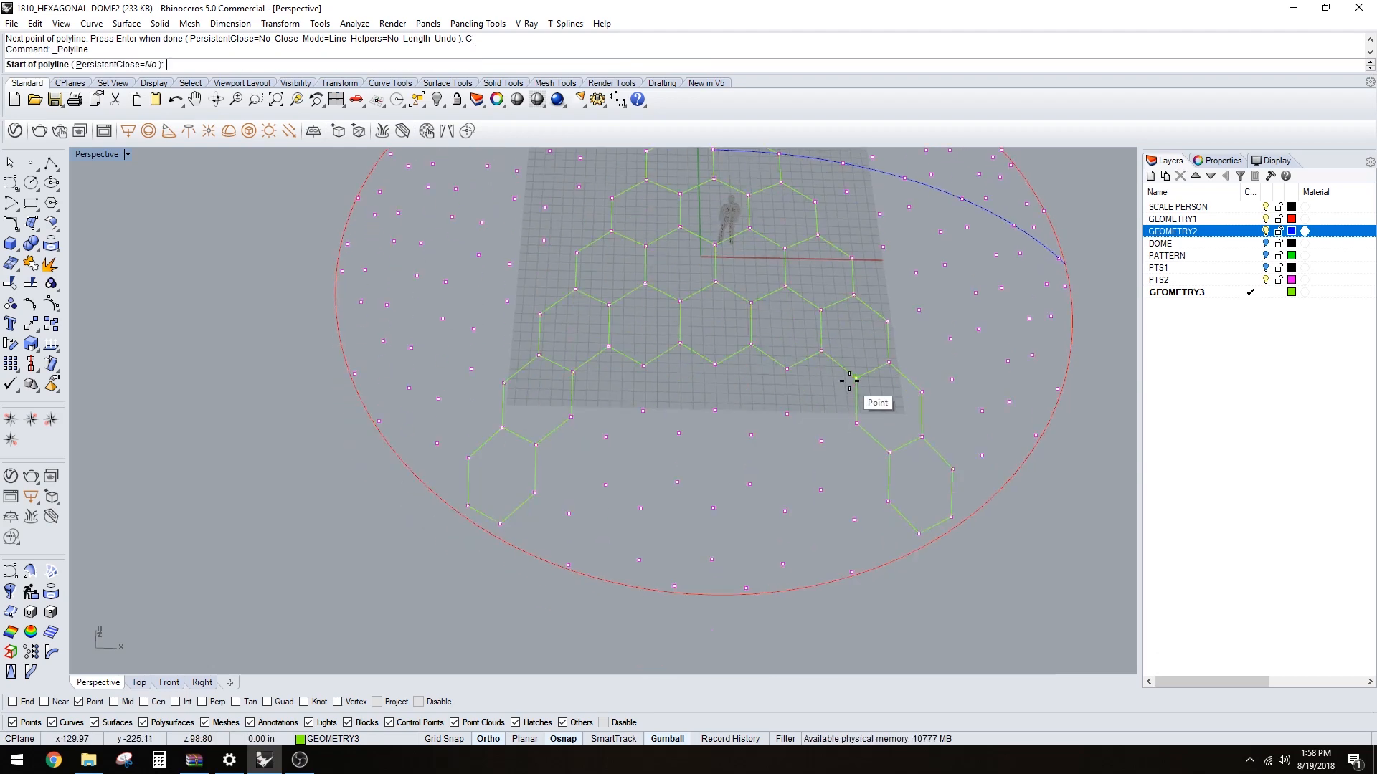
{"action": "left_click", "coordinate": [853, 380]}
{"action": "left_click", "coordinate": [856, 423]}
{"action": "left_click", "coordinate": [821, 441]}
{"action": "left_click", "coordinate": [787, 414]}
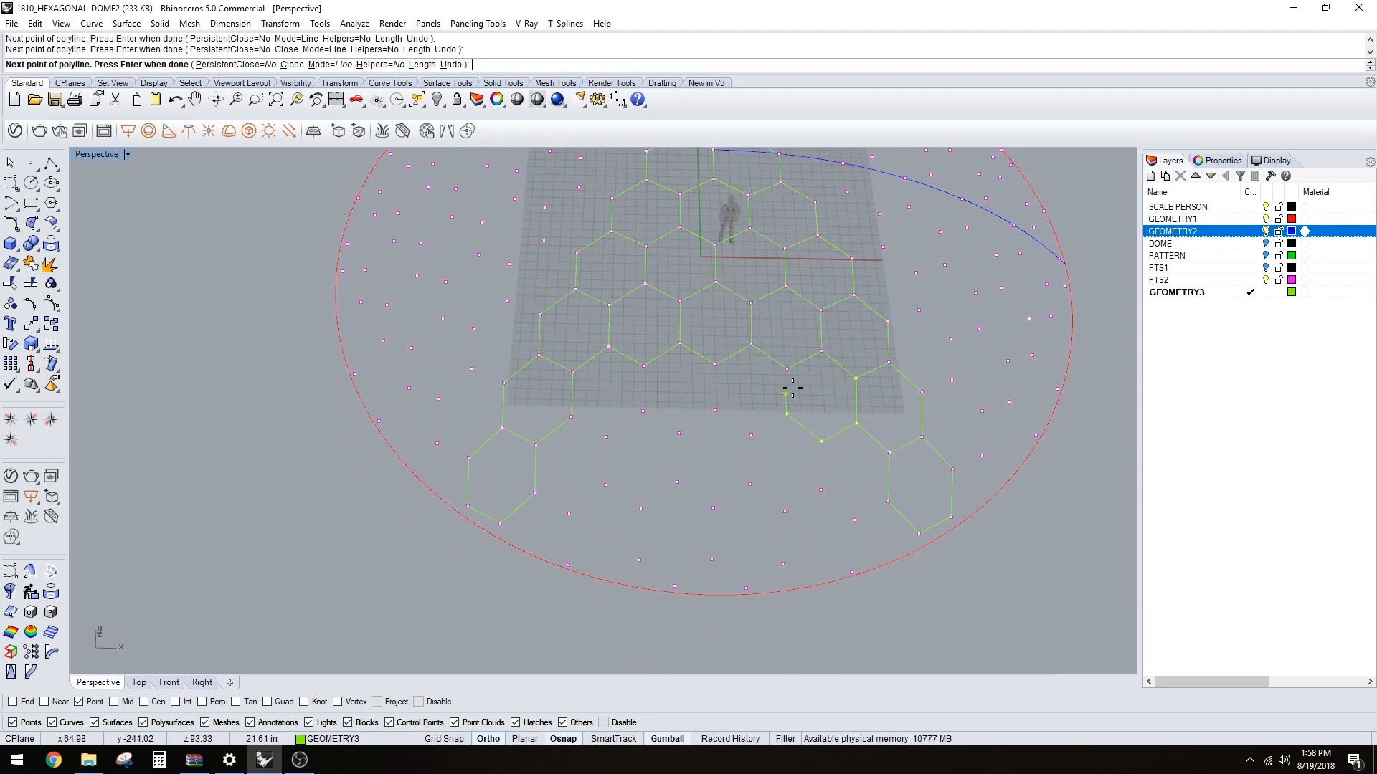
{"action": "left_click", "coordinate": [787, 369]}
{"action": "left_click", "coordinate": [830, 351]}
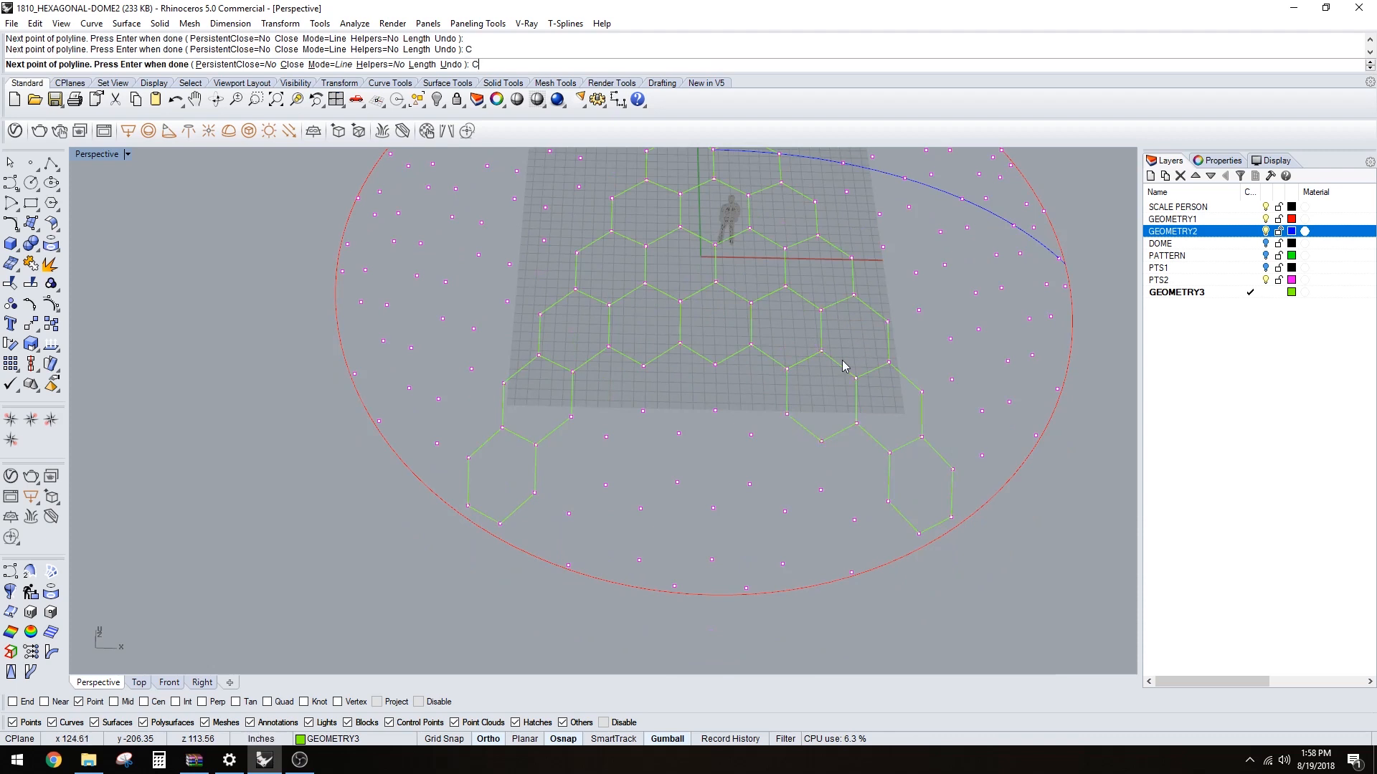
- Draw the second closed hexagonal polyline from the right in the fourth row, sharing an edge with the one just drawn
{"action": "right_click", "coordinate": [836, 374]}
{"action": "left_click", "coordinate": [787, 413]}
{"action": "left_click", "coordinate": [751, 435]}
{"action": "left_click", "coordinate": [716, 411]}
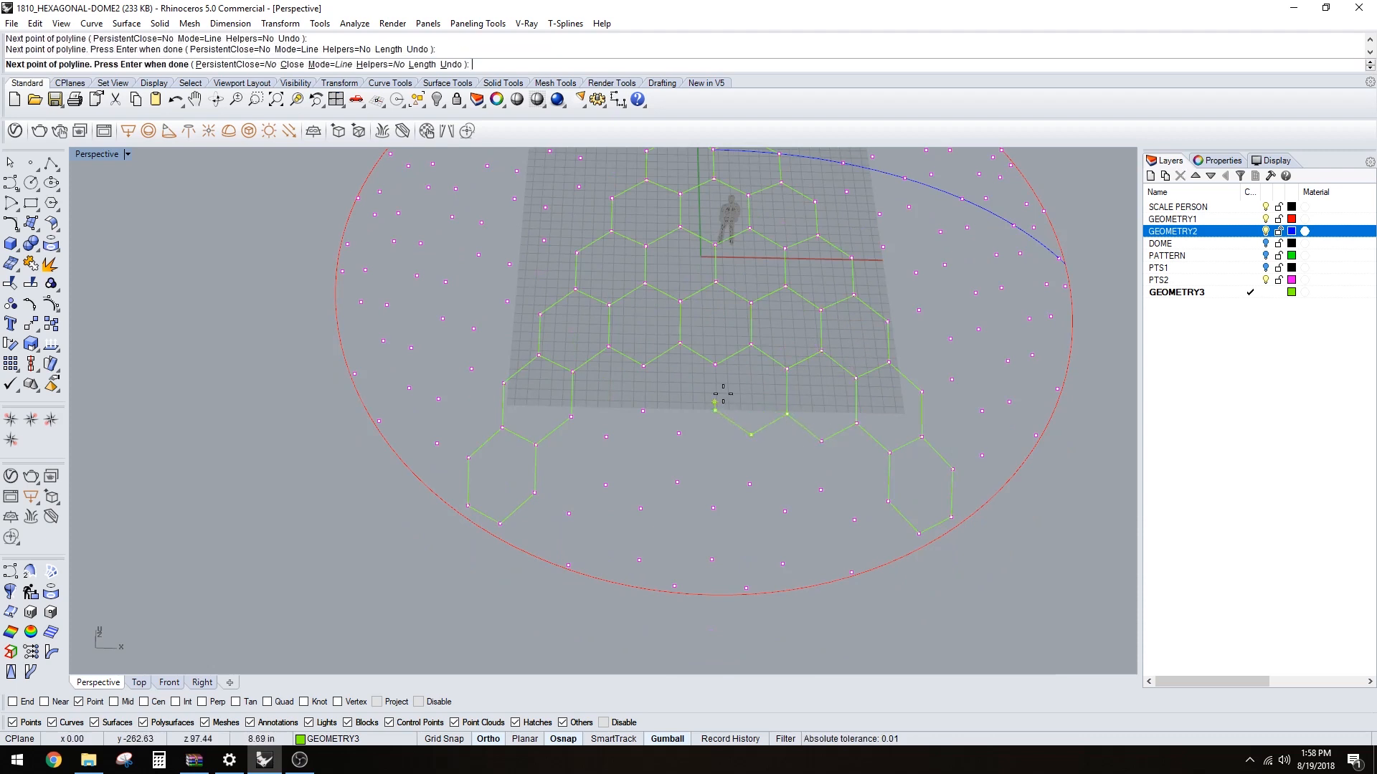
{"action": "left_click", "coordinate": [714, 365]}
{"action": "left_click", "coordinate": [751, 345]}
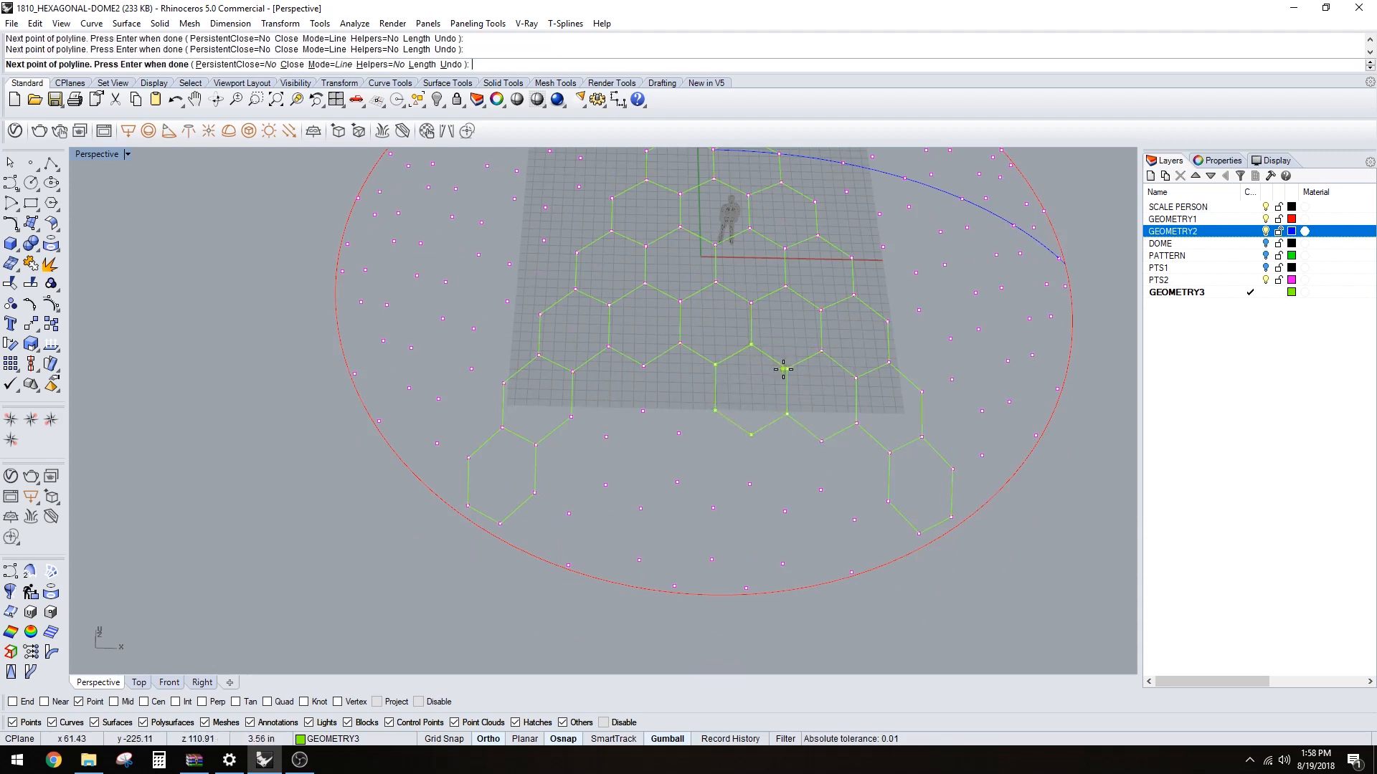
{"action": "left_click", "coordinate": [787, 414]}
- Draw the third closed hexagonal polyline from the right in the fourth row through the projected points
{"action": "right_click", "coordinate": [723, 412]}
{"action": "left_click", "coordinate": [715, 411]}
{"action": "left_click", "coordinate": [678, 433]}
{"action": "left_click", "coordinate": [643, 411]}
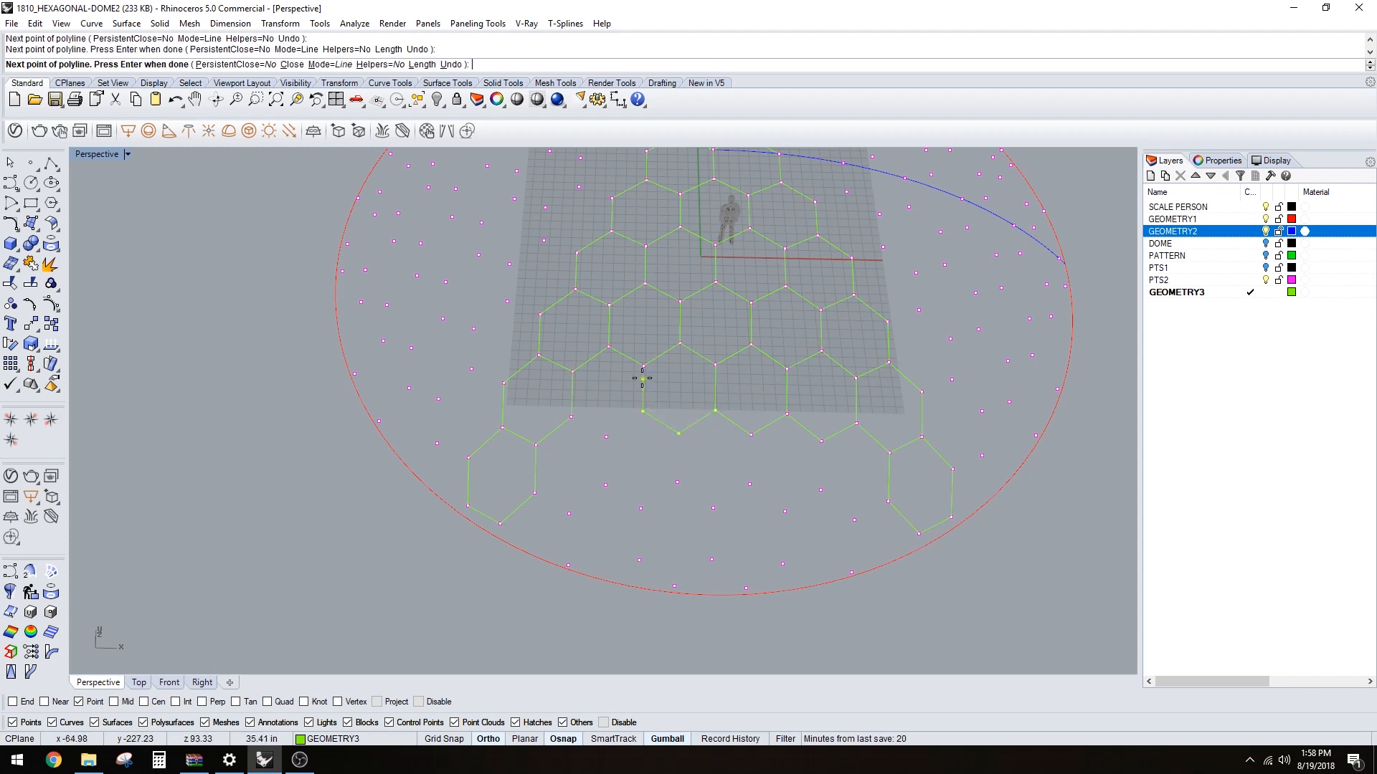
{"action": "left_click", "coordinate": [643, 367]}
{"action": "left_click", "coordinate": [680, 343]}
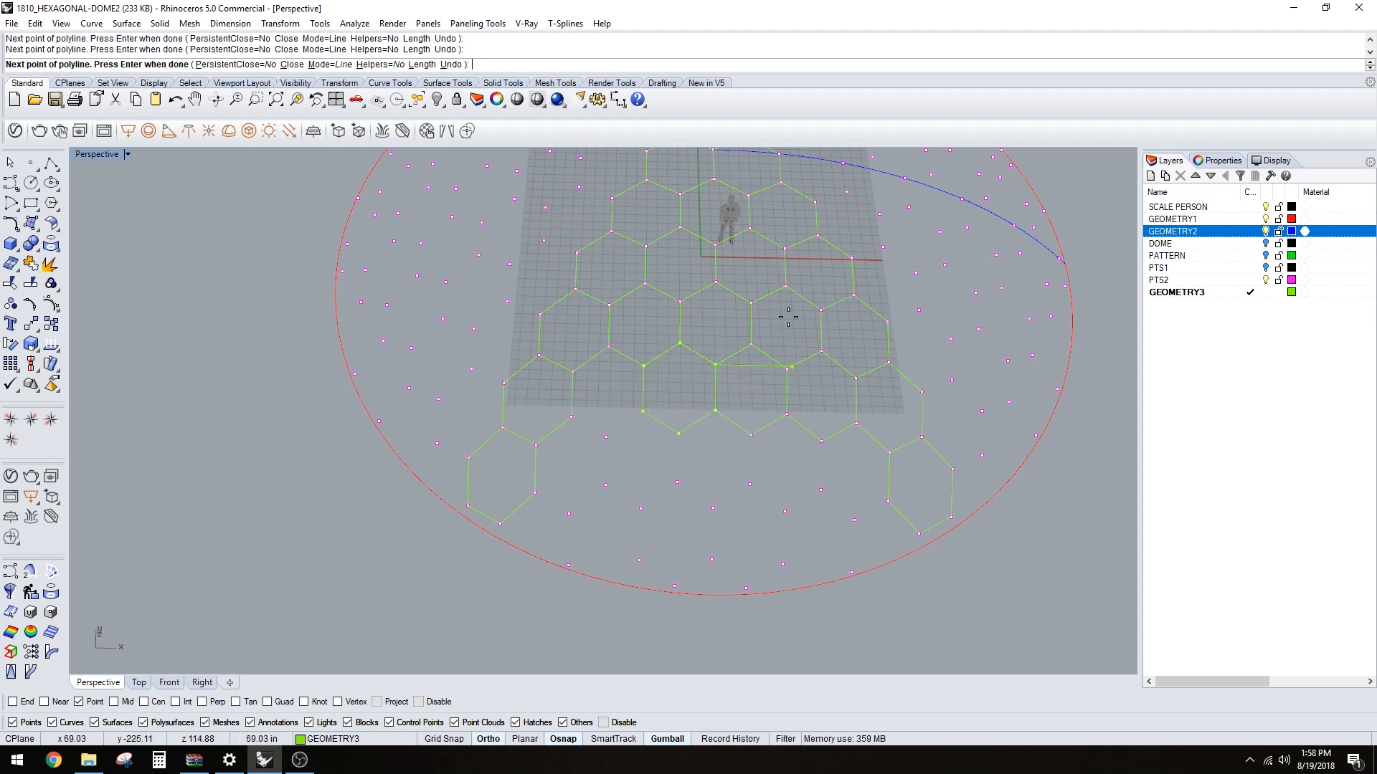
{"action": "left_click", "coordinate": [715, 410]}
- Complete the fourth row between the chains with a closed hexagonal polyline beside the left chain
{"action": "right_click_drag", "start_coordinate": [662, 450], "coordinate": [731, 452], "text": "shift"}
{"action": "right_click", "coordinate": [731, 452]}
{"action": "left_click", "coordinate": [714, 413]}
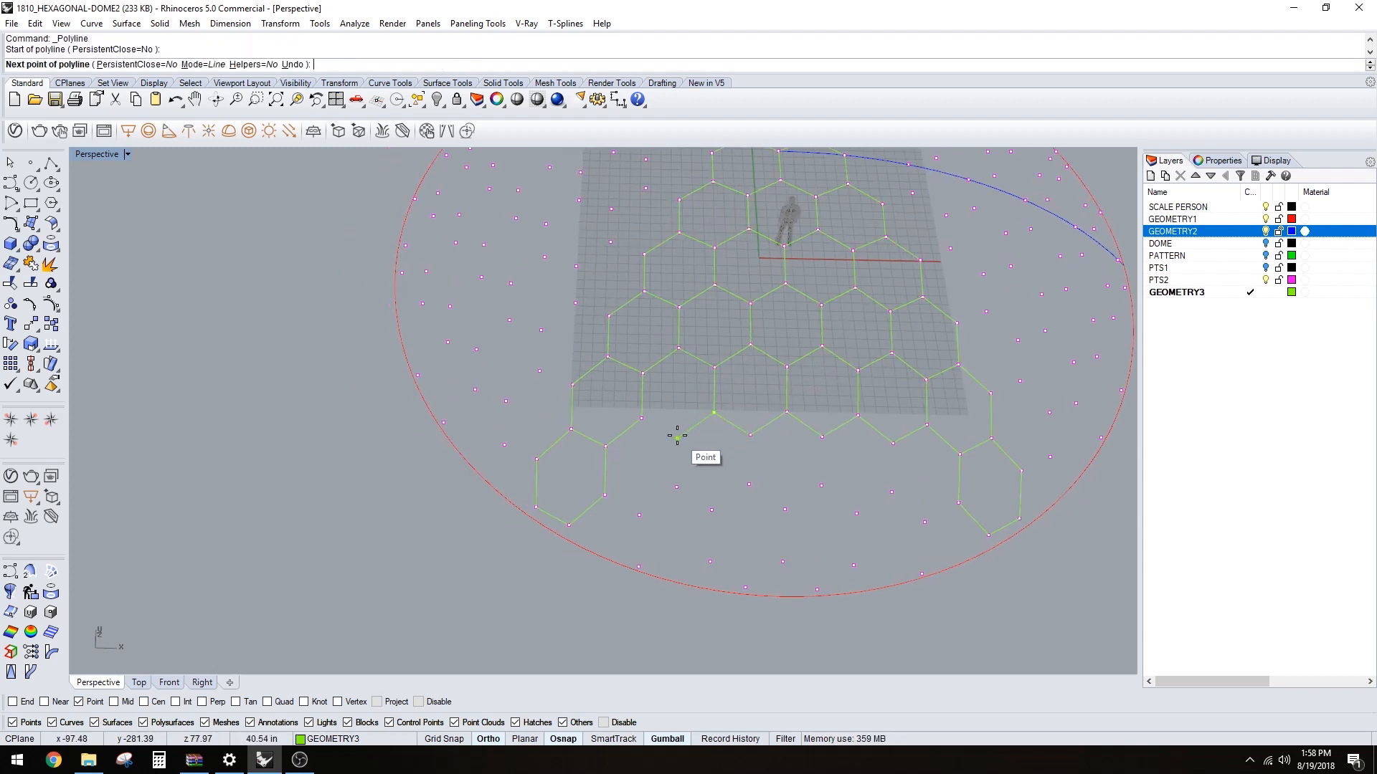
{"action": "left_click", "coordinate": [677, 436]}
{"action": "left_click", "coordinate": [662, 428]}
{"action": "key", "text": "ctrl+z"}
{"action": "left_click", "coordinate": [642, 418]}
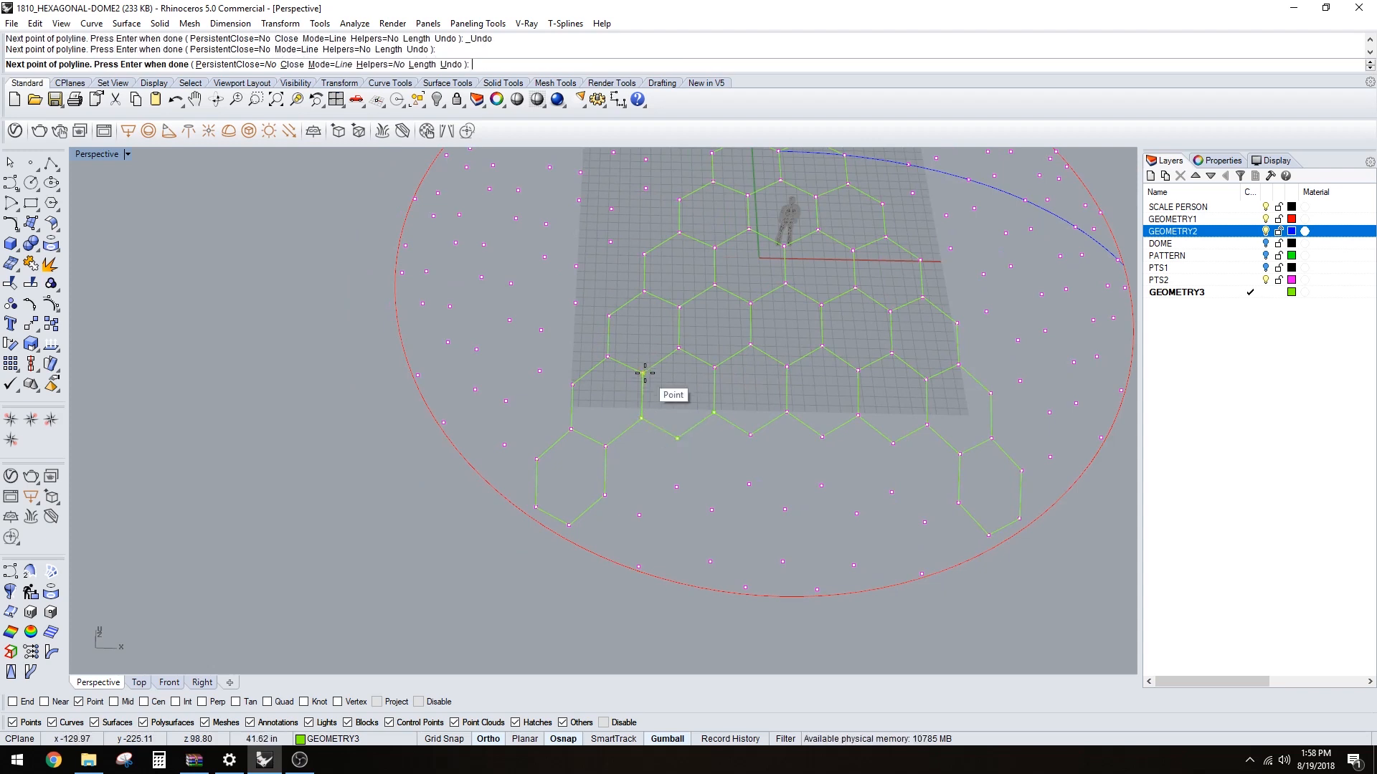
{"action": "left_click", "coordinate": [644, 373]}
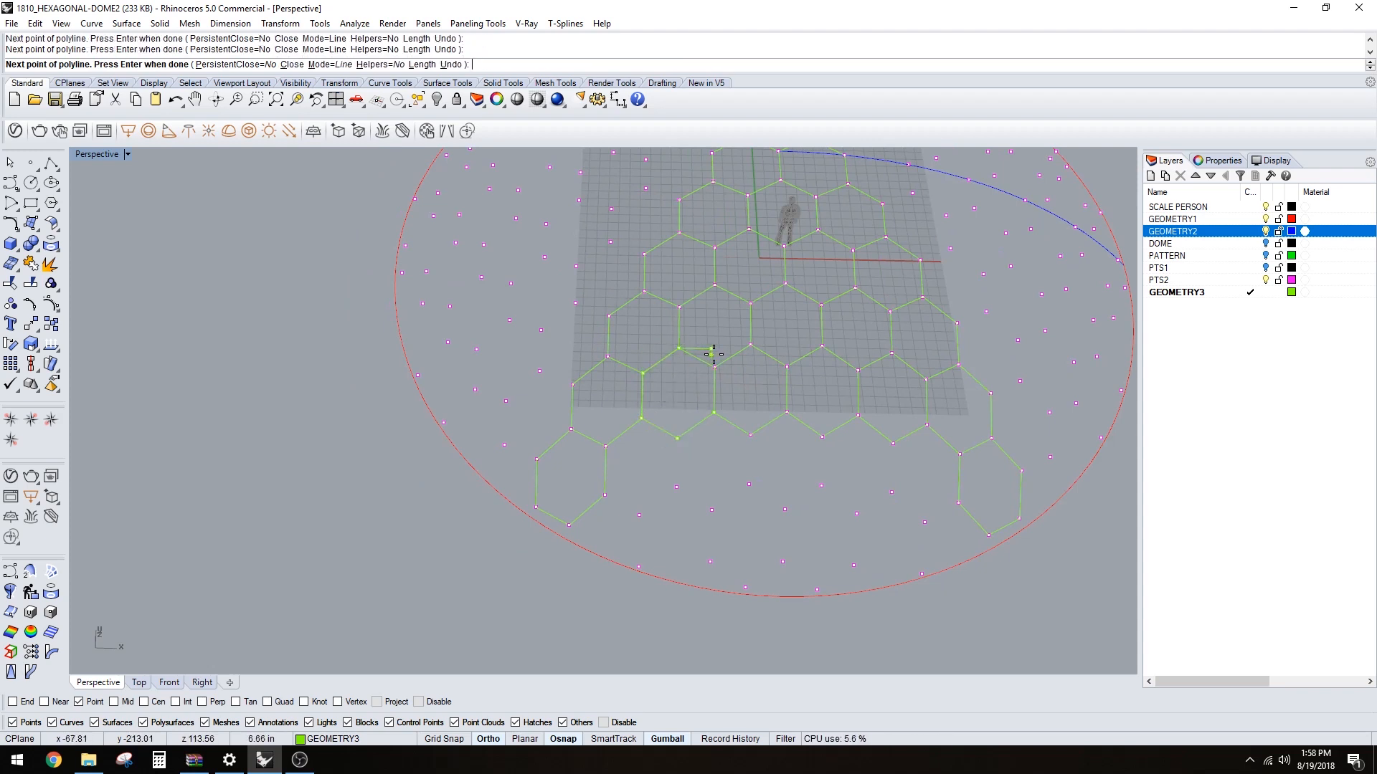
{"action": "left_click", "coordinate": [716, 367]}
{"action": "key", "text": "Return"}
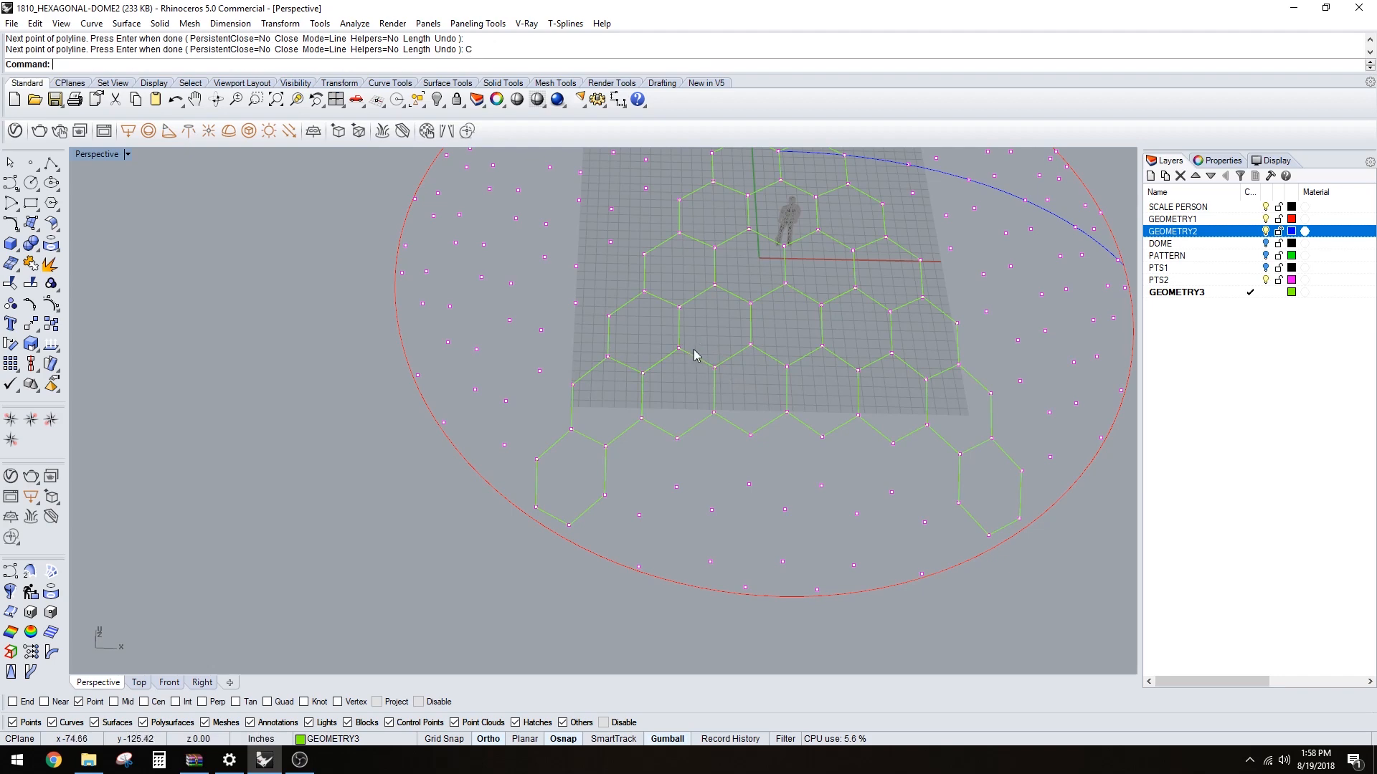
- Start the fifth row between the chains with a closed hexagonal polyline beside the left chain's lowest hexagon
{"action": "right_click_drag", "start_coordinate": [675, 445], "coordinate": [679, 428], "text": "shift"}
{"action": "right_click", "coordinate": [671, 437]}
{"action": "left_click", "coordinate": [646, 400]}
{"action": "left_click", "coordinate": [610, 428]}
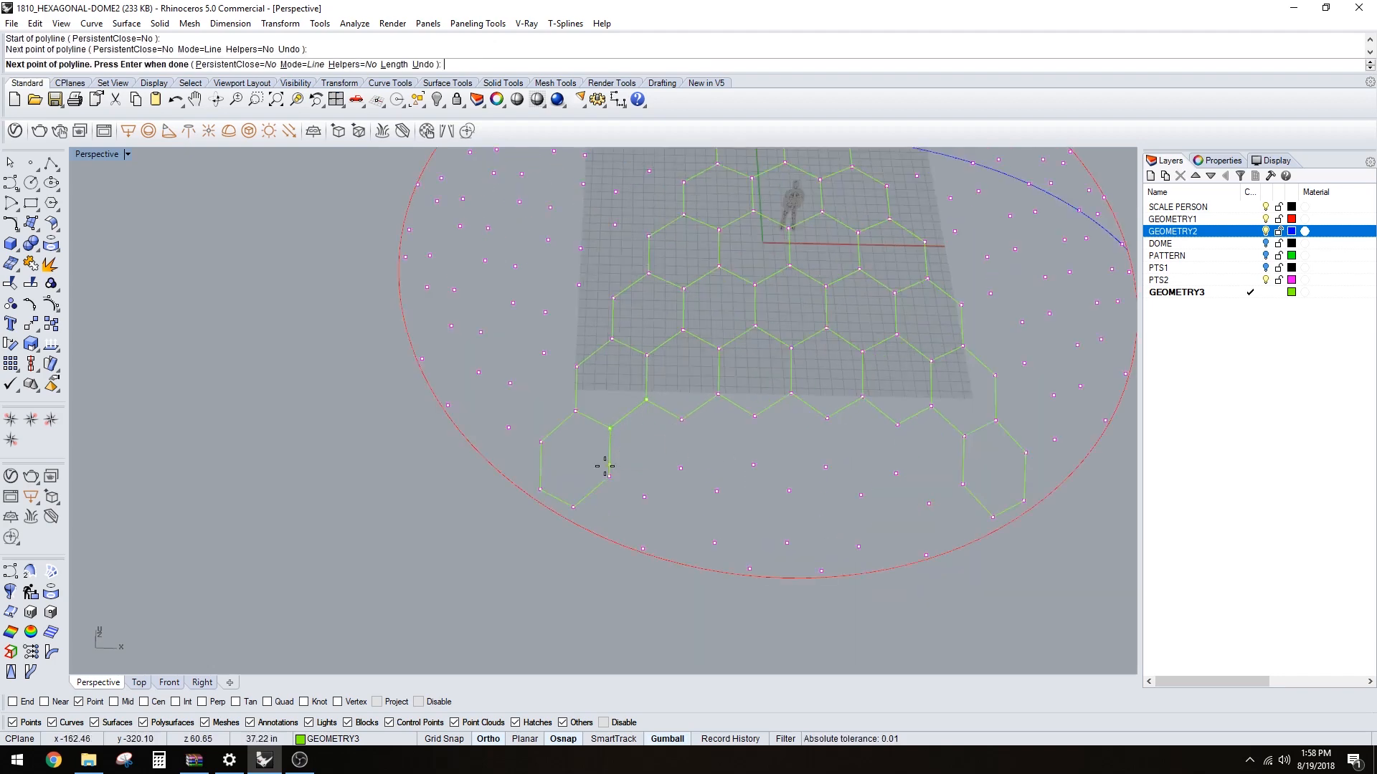
{"action": "left_click", "coordinate": [609, 476]}
{"action": "left_click", "coordinate": [645, 497]}
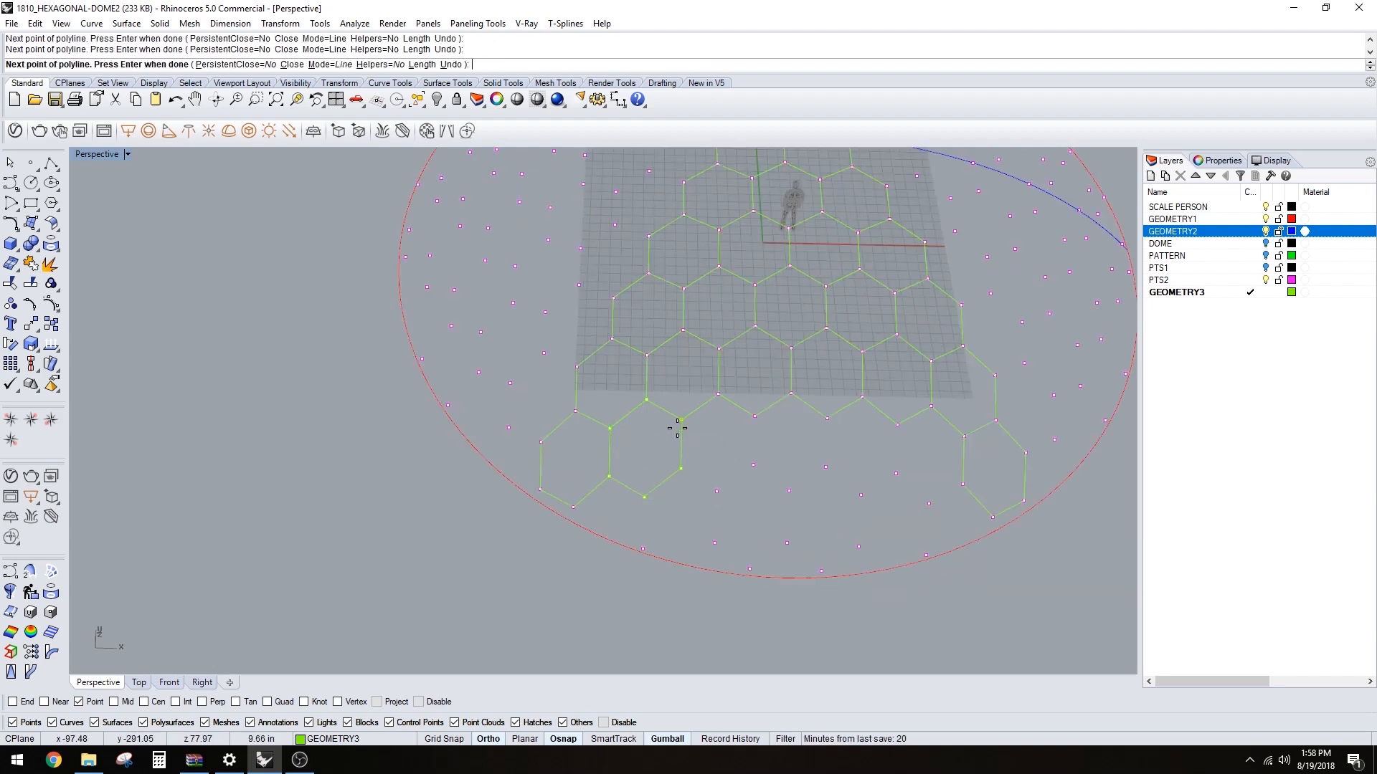
{"action": "type", "text": "c"}
{"action": "key", "text": "Return"}
- Draw the second closed hexagonal polyline from the left in the fifth row
{"action": "right_click", "coordinate": [729, 445]}
{"action": "left_click", "coordinate": [719, 395]}
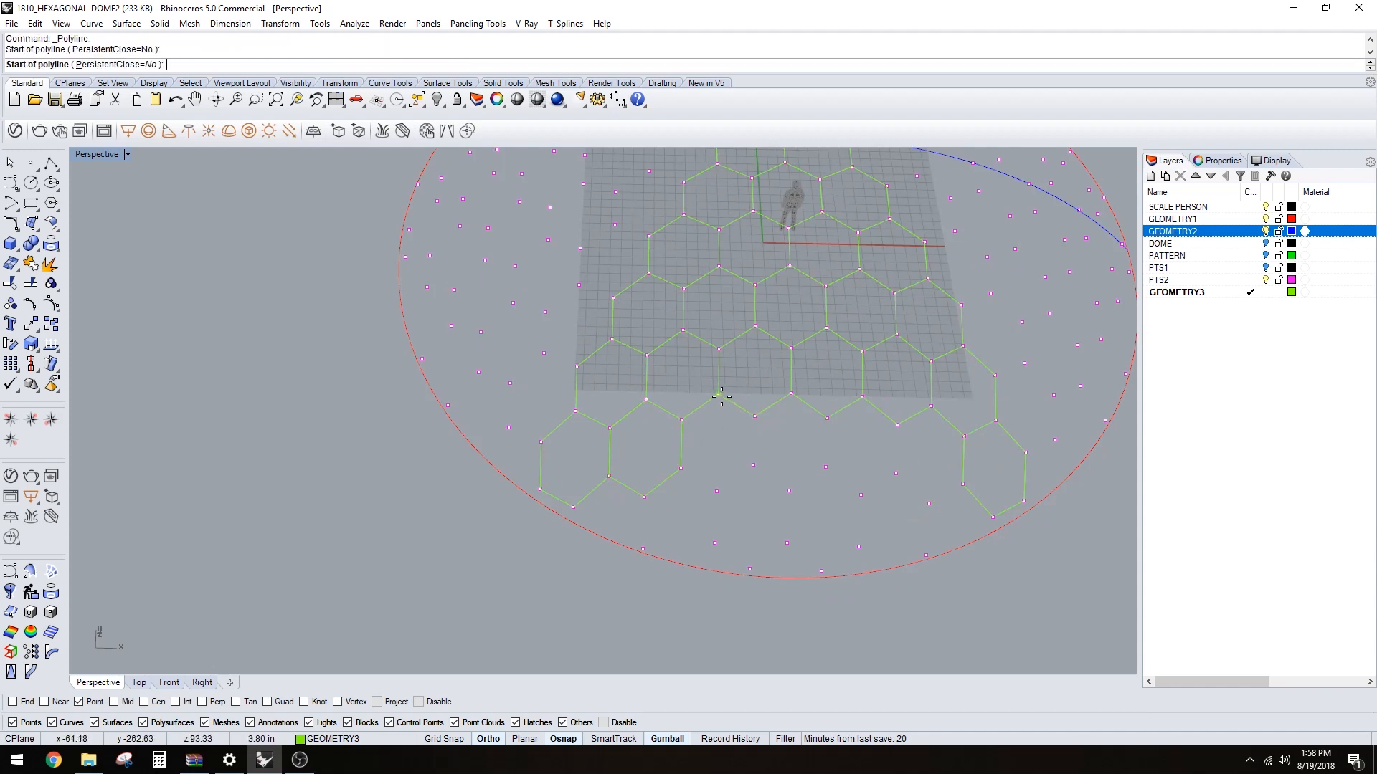
{"action": "left_click", "coordinate": [684, 416]}
{"action": "left_click", "coordinate": [686, 466]}
{"action": "left_click", "coordinate": [751, 464]}
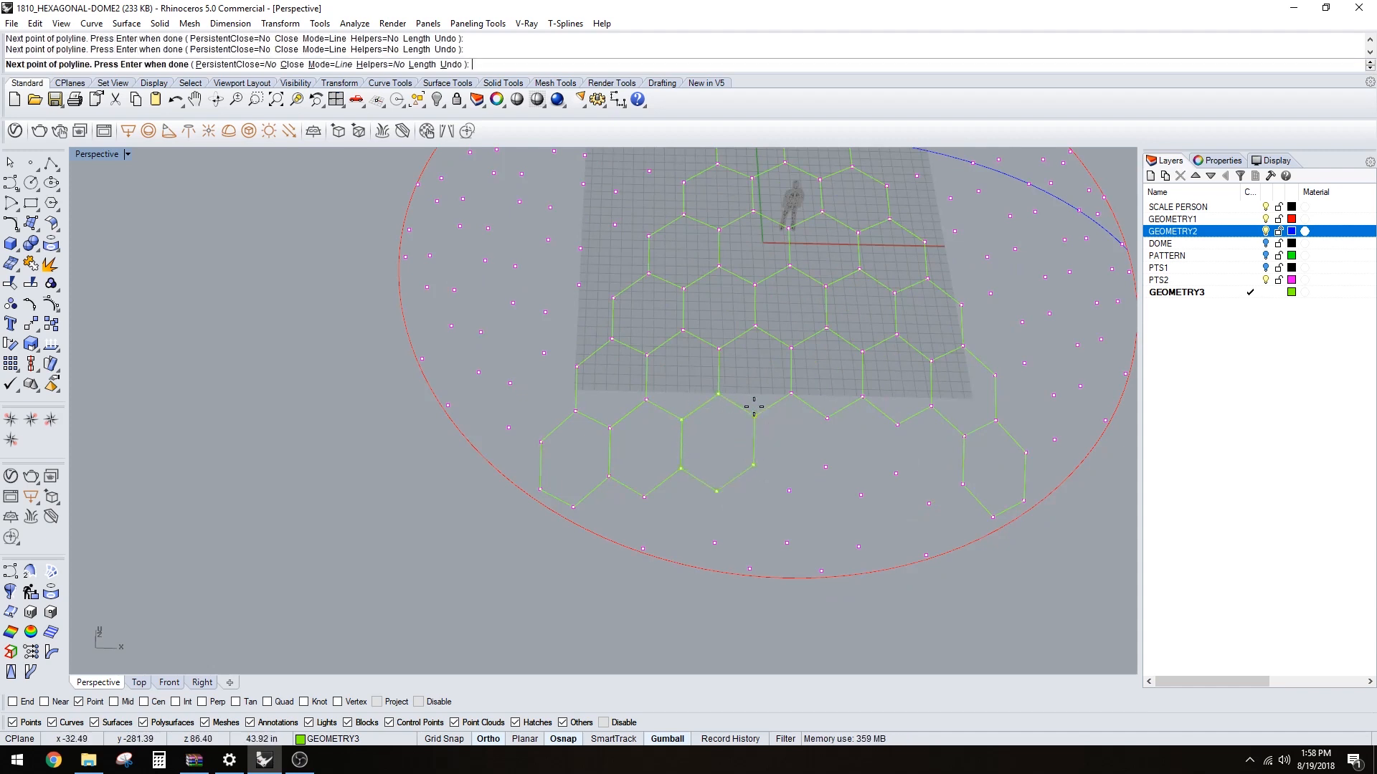
{"action": "left_click", "coordinate": [762, 418]}
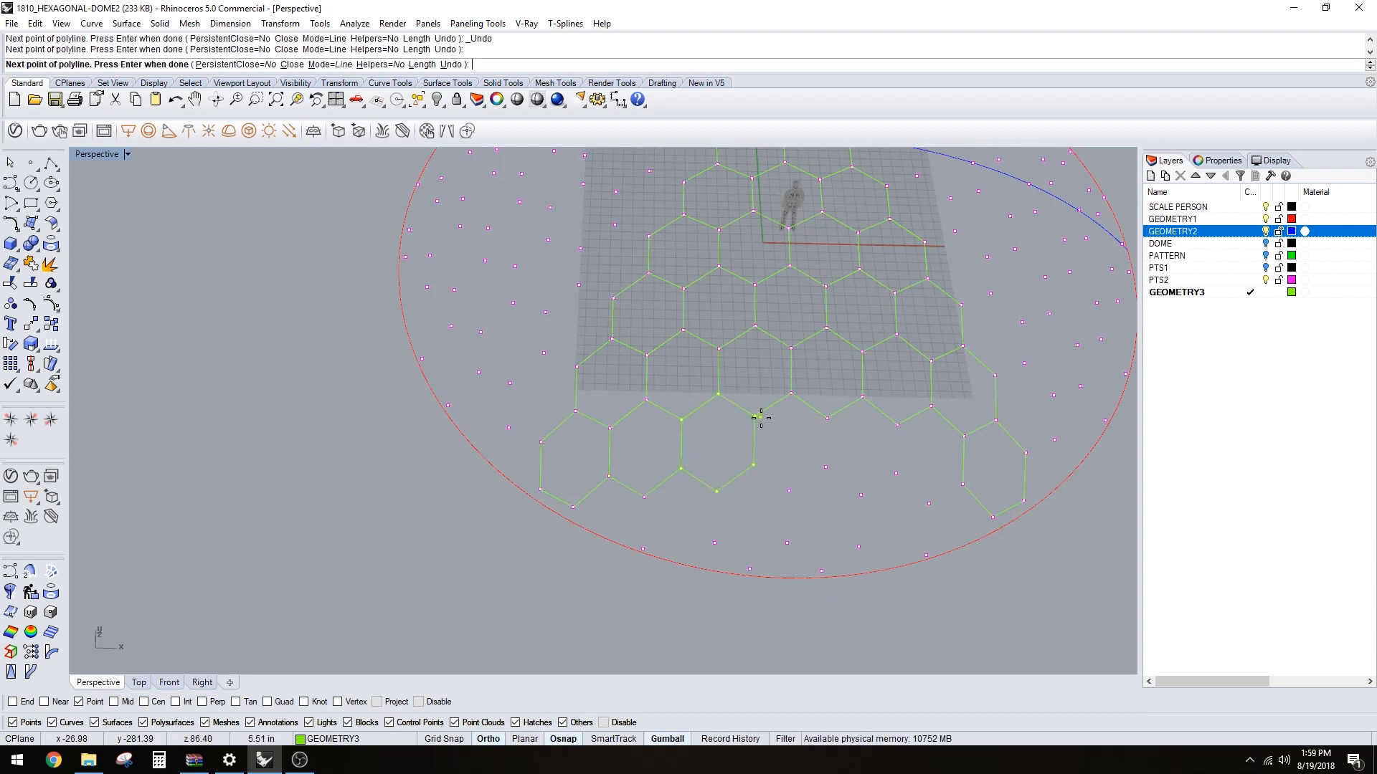
{"action": "key", "text": "Return"}
- Draw the middle closed hexagonal polyline of the fifth row through the projected points
{"action": "key", "text": "Return"}
{"action": "left_click", "coordinate": [775, 417]}
{"action": "left_click", "coordinate": [793, 395]}
{"action": "left_click", "coordinate": [825, 419]}
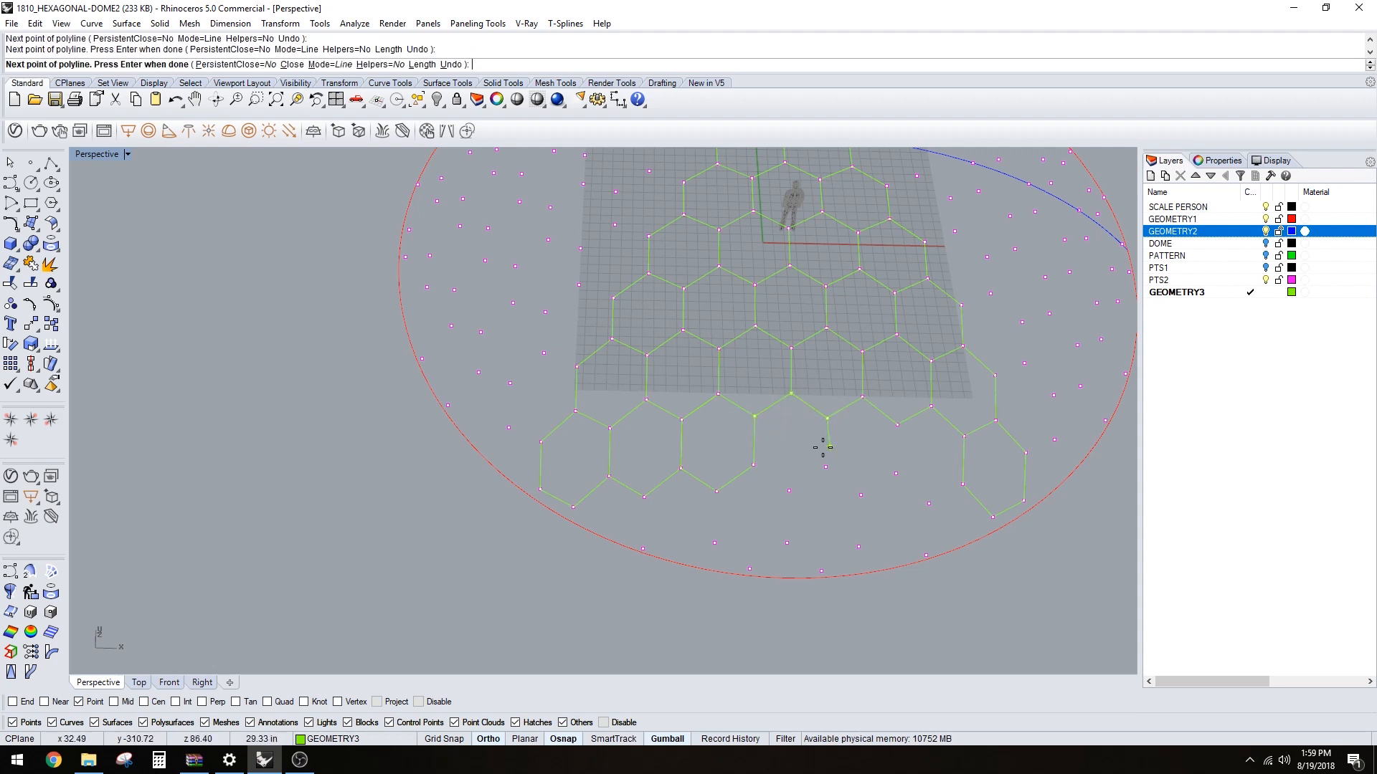
{"action": "left_click", "coordinate": [826, 467]}
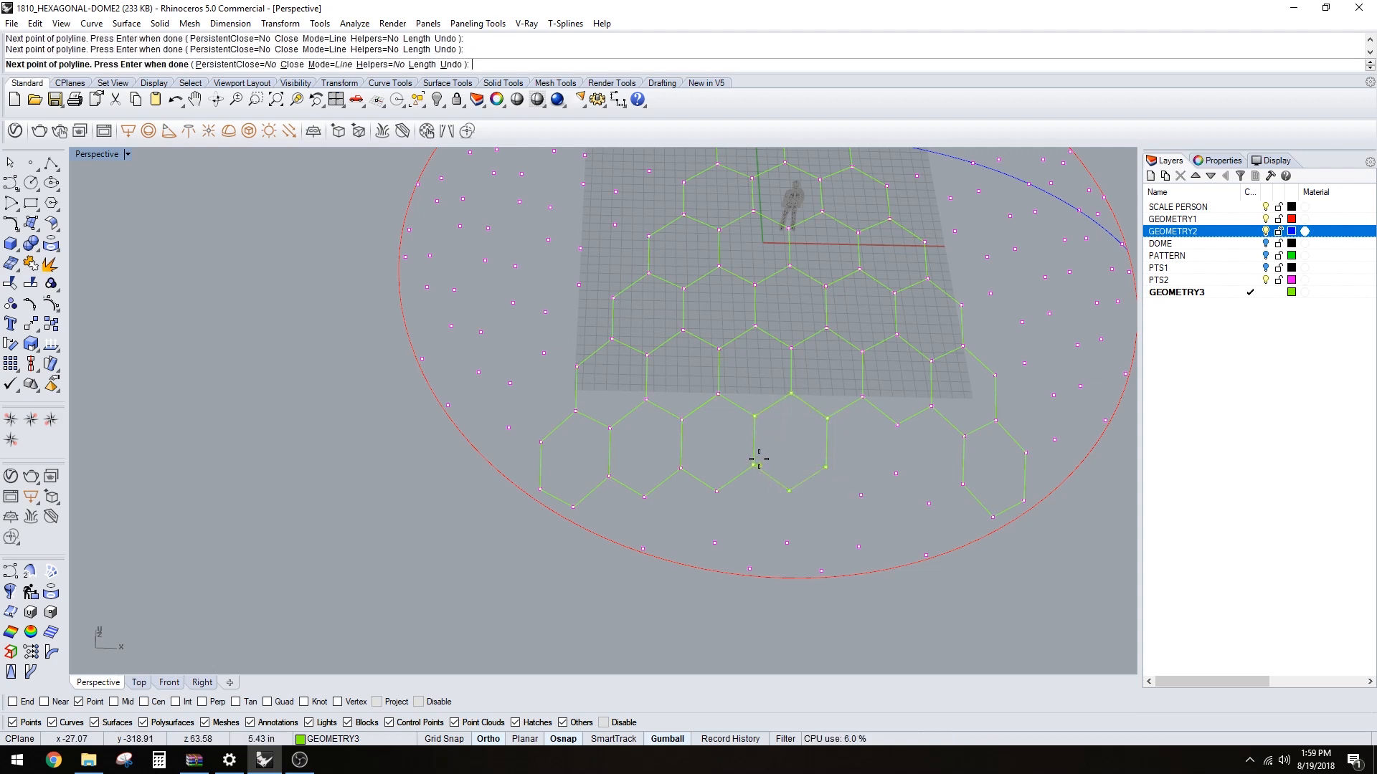
{"action": "type", "text": "c"}
{"action": "key", "text": "Return"}
- Draw the fourth closed hexagonal polyline from the left in the fifth row
{"action": "key", "text": "Return"}
{"action": "left_click", "coordinate": [858, 403]}
{"action": "left_click", "coordinate": [826, 419]}
{"action": "left_click", "coordinate": [827, 469]}
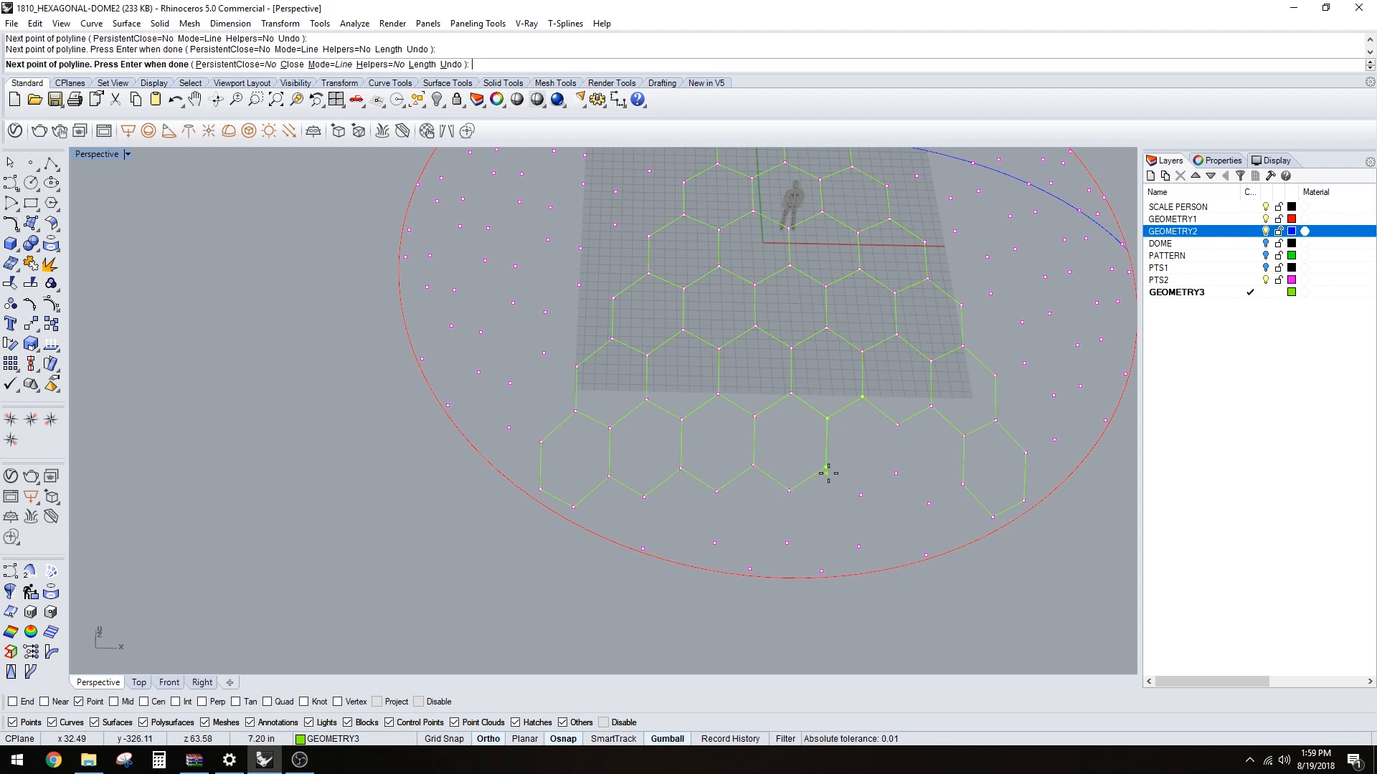
{"action": "left_click", "coordinate": [864, 486]}
{"action": "left_click", "coordinate": [899, 476]}
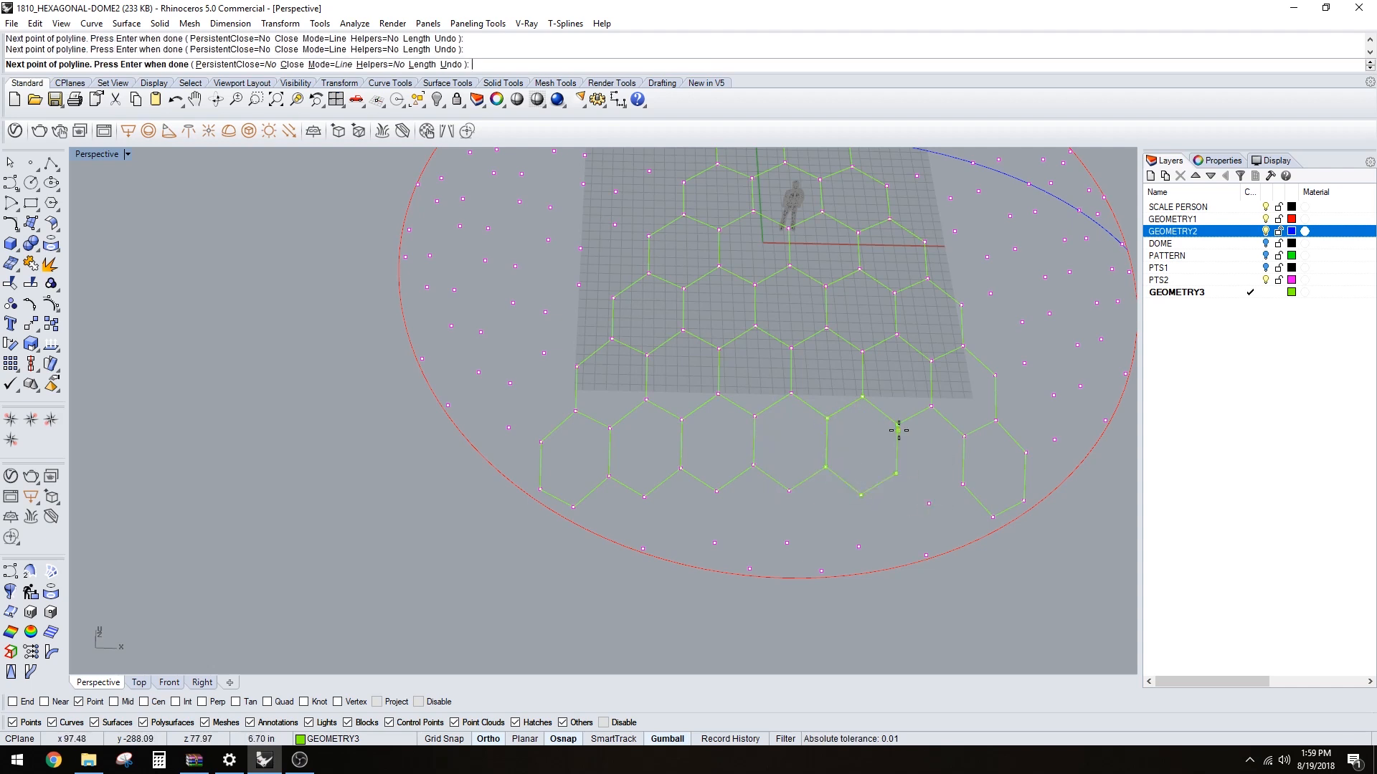
{"action": "left_click", "coordinate": [897, 426]}
{"action": "type", "text": "c"}
{"action": "key", "text": "Return"}
- Complete the fifth row with a closed hexagonal polyline adjoining the right chain's lowest hexagon
{"action": "key", "text": "Return"}
{"action": "left_click", "coordinate": [933, 408]}
{"action": "left_click", "coordinate": [898, 426]}
{"action": "left_click", "coordinate": [898, 470]}
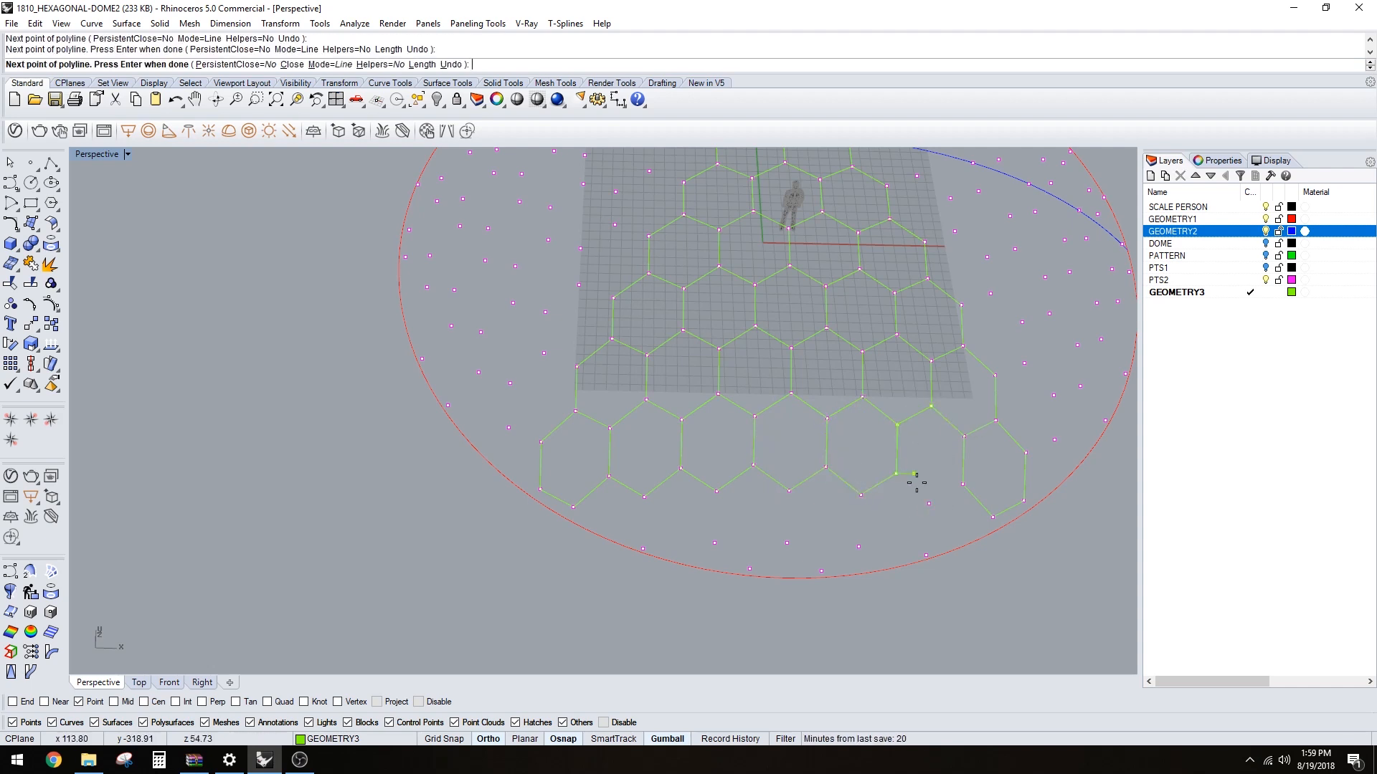
{"action": "left_click", "coordinate": [929, 504]}
{"action": "left_click", "coordinate": [962, 484]}
{"action": "left_click", "coordinate": [962, 440]}
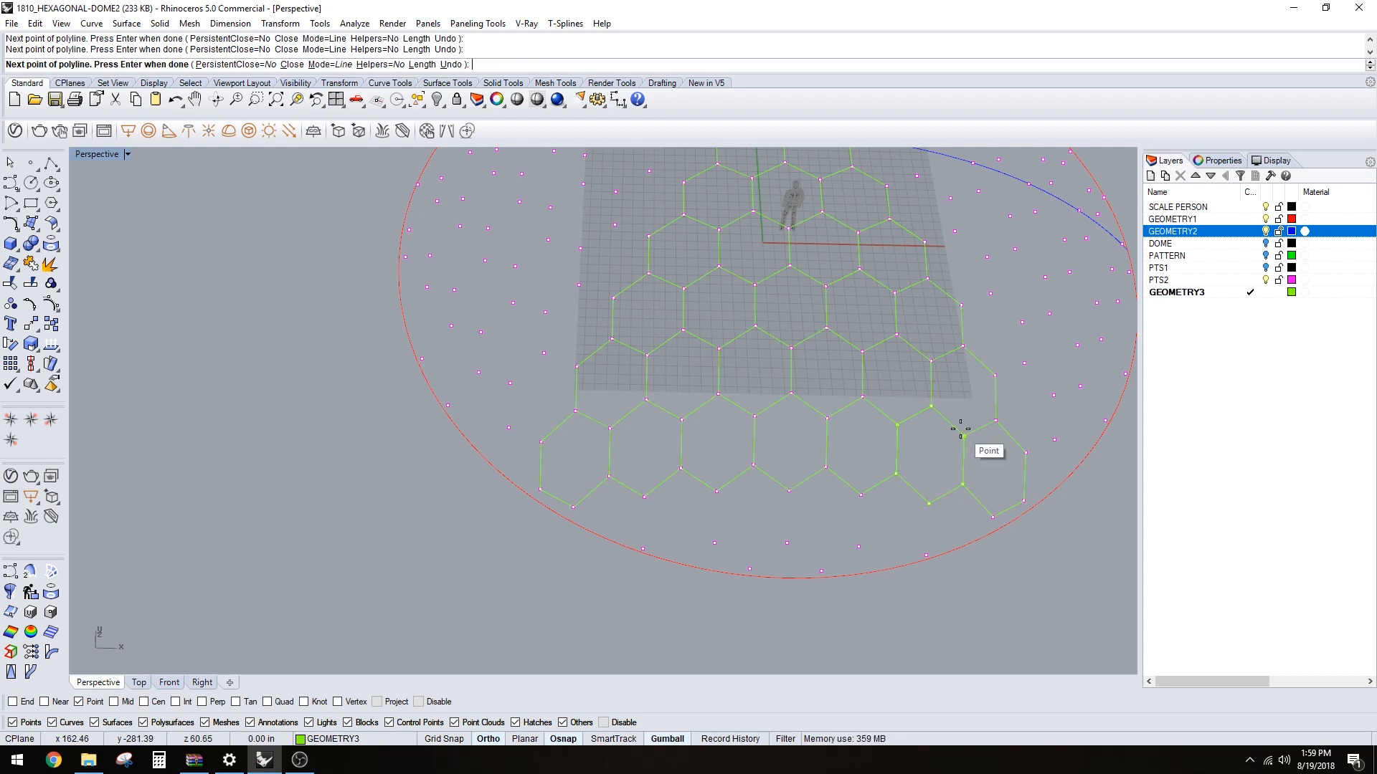
{"action": "type", "text": "c"}
{"action": "key", "text": "Return"}
- Select all hexagons on the GEOMETRY3 layer except the single one at the sector's tip
{"action": "scroll", "coordinate": [953, 423], "scroll_direction": "down", "scroll_amount": 5}
{"action": "right_click_drag", "start_coordinate": [951, 416], "coordinate": [814, 456], "text": "shift"}
{"action": "right_click_drag", "start_coordinate": [814, 455], "coordinate": [876, 489]}
{"action": "scroll", "coordinate": [782, 444], "scroll_direction": "up", "scroll_amount": 4}
{"action": "right_click_drag", "start_coordinate": [780, 442], "coordinate": [772, 489], "text": "shift"}
{"action": "scroll", "coordinate": [742, 489], "scroll_direction": "down", "scroll_amount": 2}
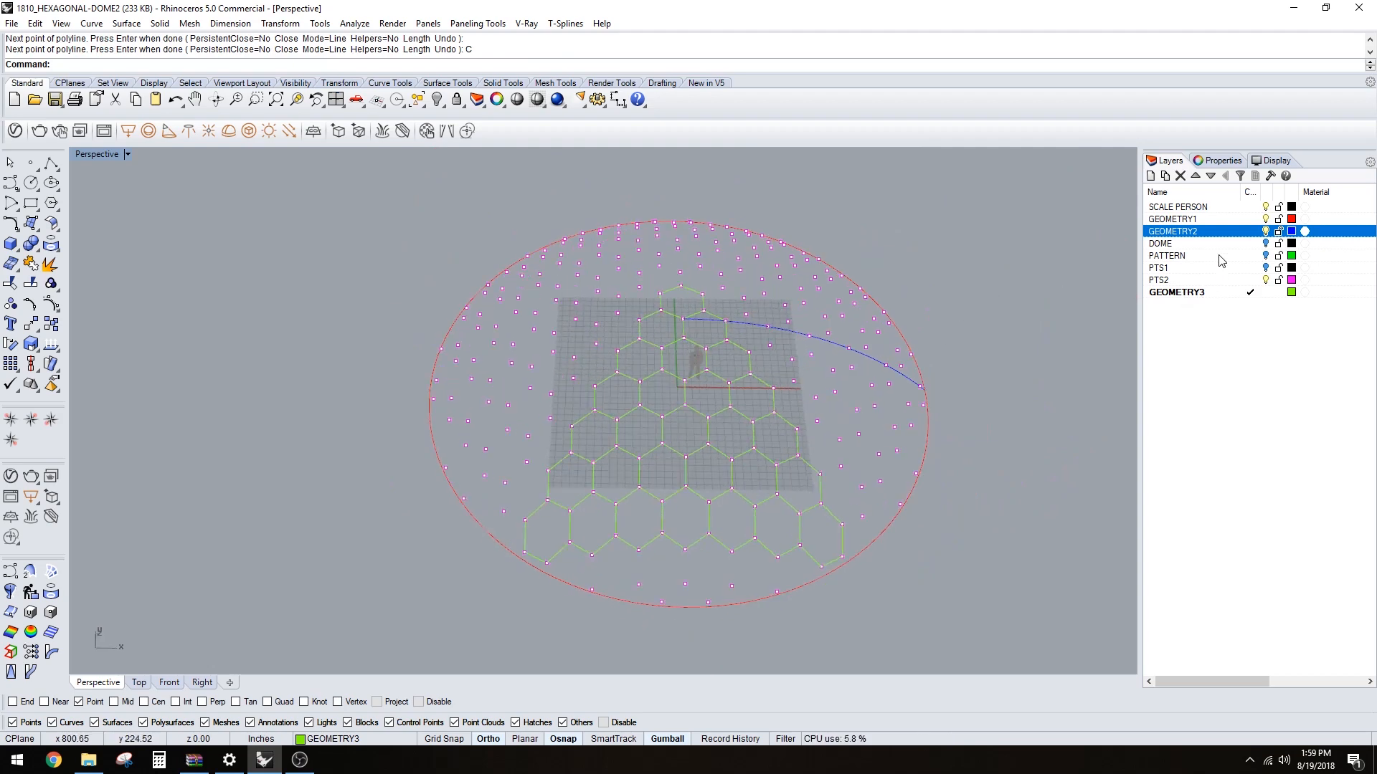
{"action": "right_click", "coordinate": [1211, 293]}
{"action": "left_click", "coordinate": [1259, 509]}
{"action": "right_click_drag", "start_coordinate": [993, 507], "coordinate": [905, 521]}
{"action": "left_click", "coordinate": [728, 351], "text": "ctrl"}
{"action": "scroll", "coordinate": [717, 351], "scroll_direction": "up", "scroll_amount": 8}
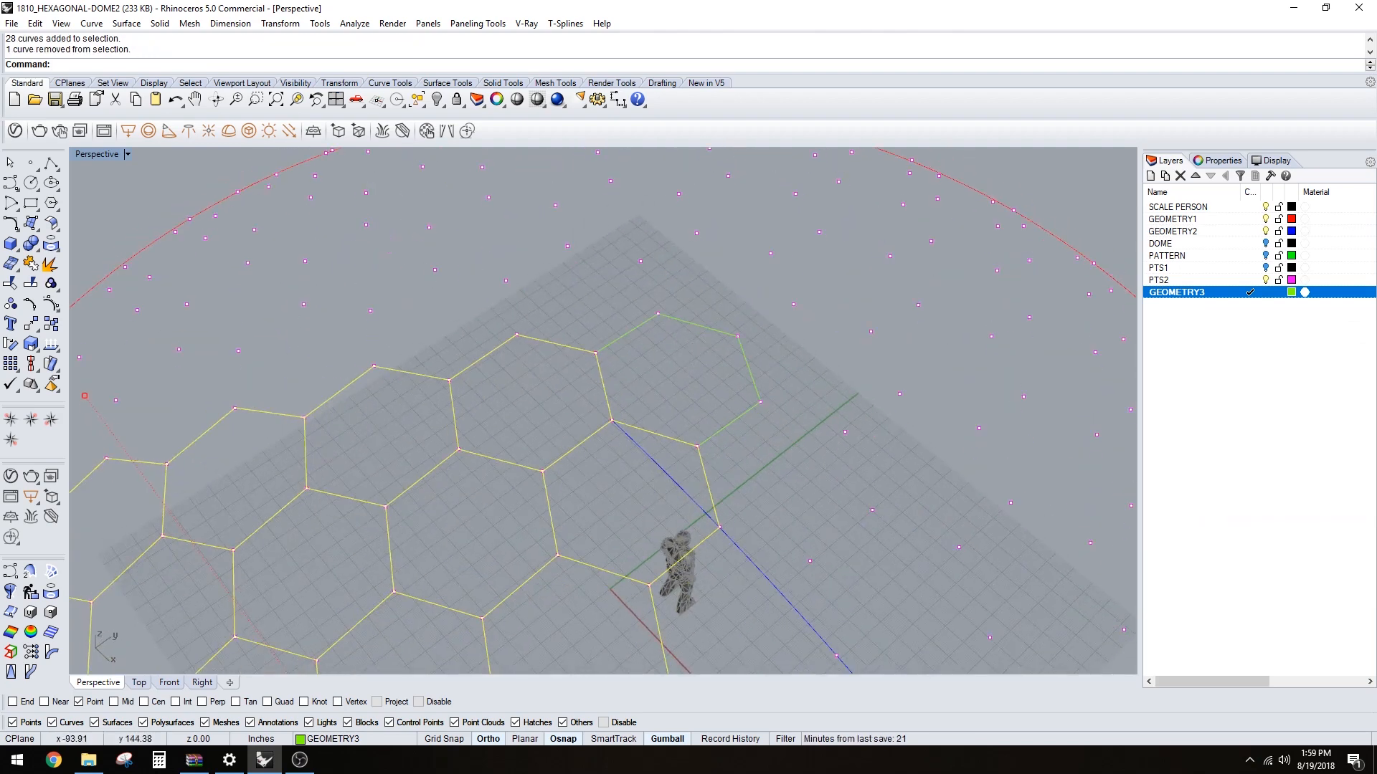
- Try to mirror the selected hexagons across a line through two vertices of the tip hexagon, and undo it
{"action": "type", "text": "Mirror"}
{"action": "key", "text": "Return"}
{"action": "left_click", "coordinate": [659, 314]}
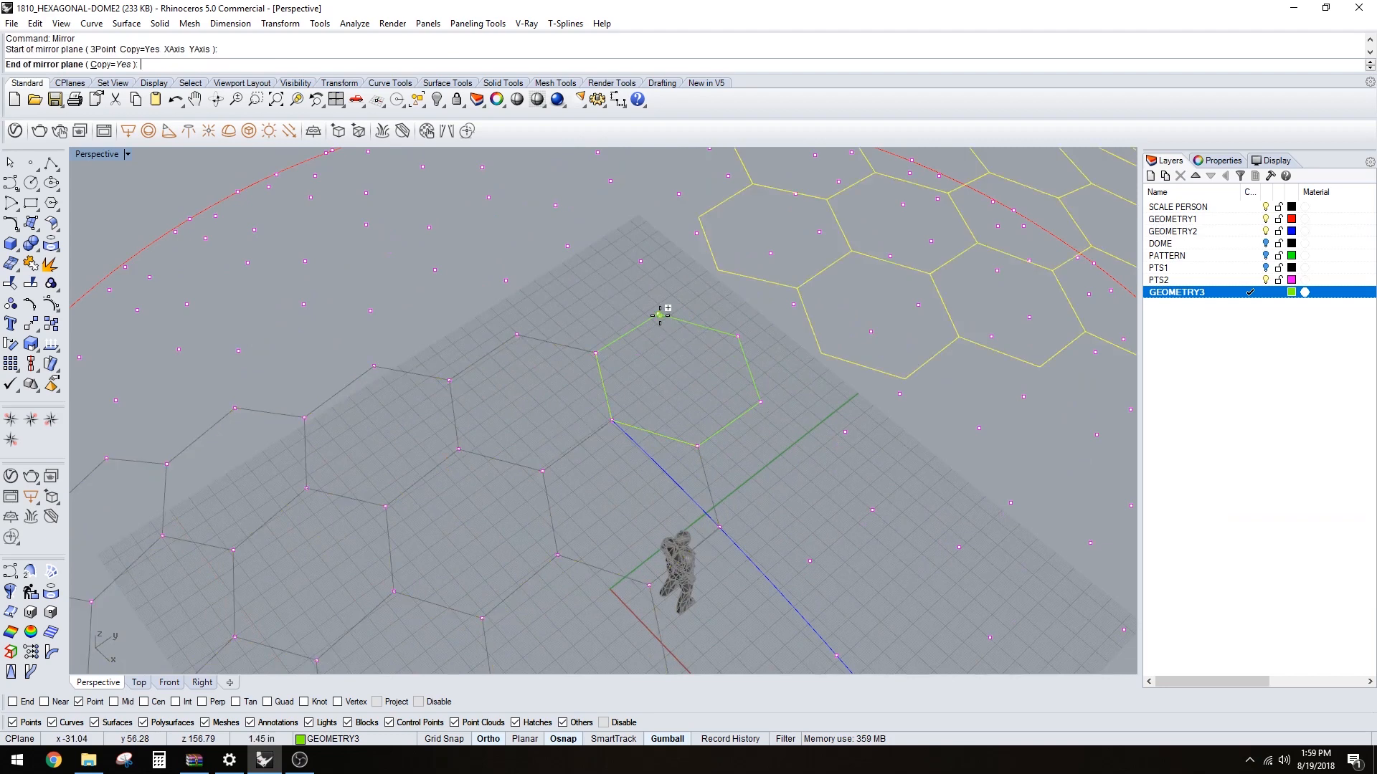
{"action": "left_click", "coordinate": [704, 430]}
{"action": "key", "text": "ctrl+z"}
{"action": "right_click_drag", "start_coordinate": [720, 384], "coordinate": [739, 376]}
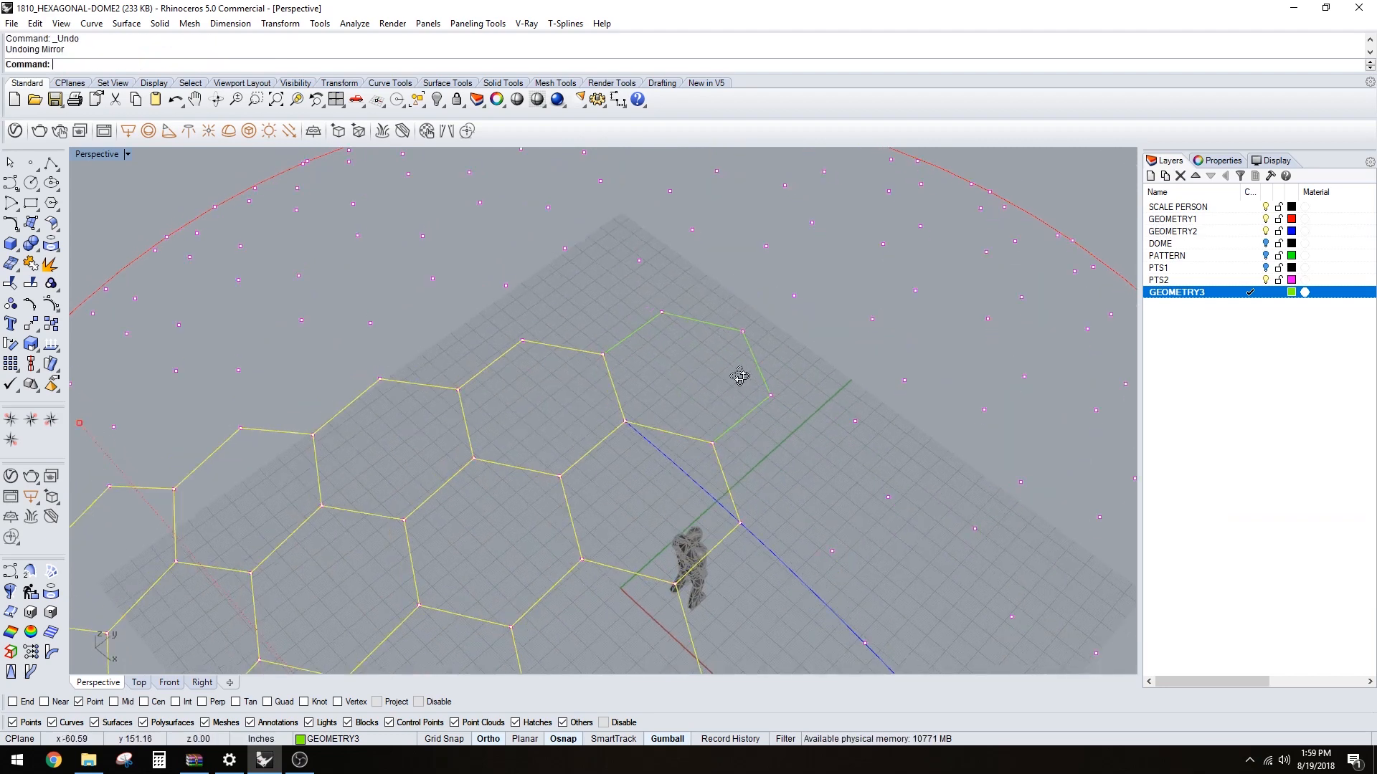
- Try to mirror the selected hexagons again, starting the mirror line at the tip hexagon's lower vertex
{"action": "key", "text": "Return"}
{"action": "left_click", "coordinate": [719, 435]}
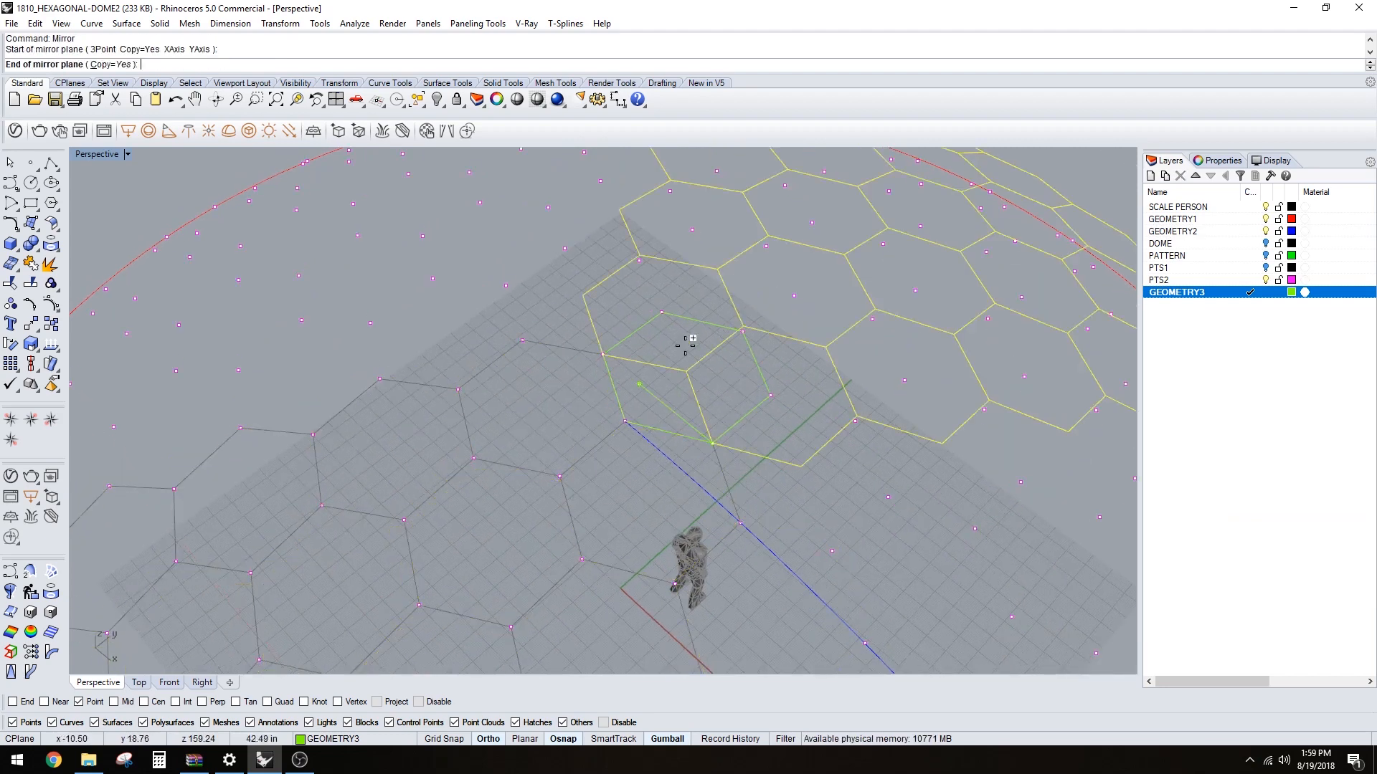
{"action": "left_click", "coordinate": [658, 307]}
{"action": "right_click_drag", "start_coordinate": [658, 307], "coordinate": [611, 403]}
{"action": "left_click", "coordinate": [694, 344]}
- Examine the sector's tip and the surrounding dome points to find a suitable mirror line
{"action": "scroll", "coordinate": [641, 357], "scroll_direction": "down", "scroll_amount": 4}
{"action": "scroll", "coordinate": [640, 357], "scroll_direction": "up", "scroll_amount": 4}
{"action": "scroll", "coordinate": [616, 373], "scroll_direction": "down", "scroll_amount": 3}
{"action": "mouse_move", "coordinate": [583, 454]}
{"action": "right_mouse_down"}
{"action": "mouse_move", "coordinate": [554, 458]}
{"action": "mouse_move", "coordinate": [563, 440]}
{"action": "right_mouse_up"}
{"action": "scroll", "coordinate": [618, 385], "scroll_direction": "up", "scroll_amount": 3}
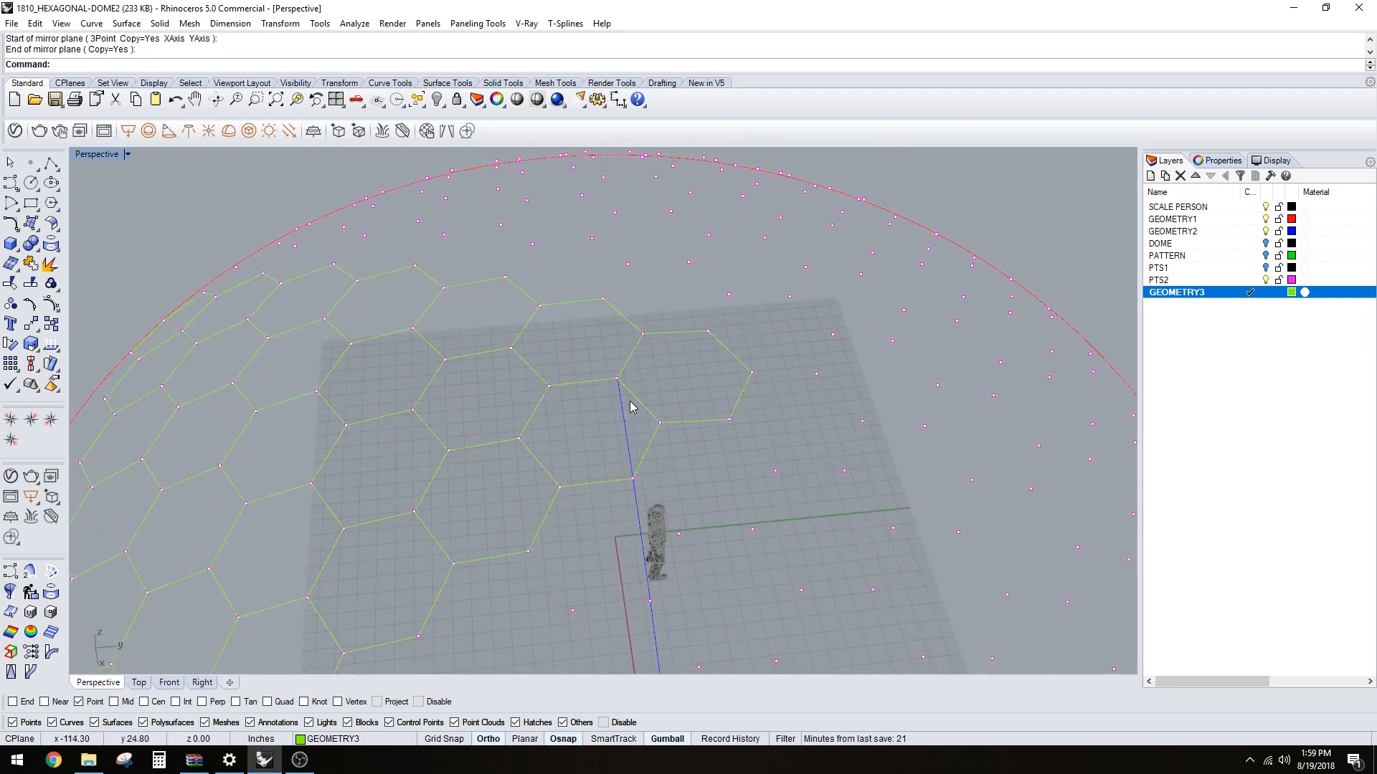
{"action": "scroll", "coordinate": [530, 396], "scroll_direction": "down", "scroll_amount": 4}
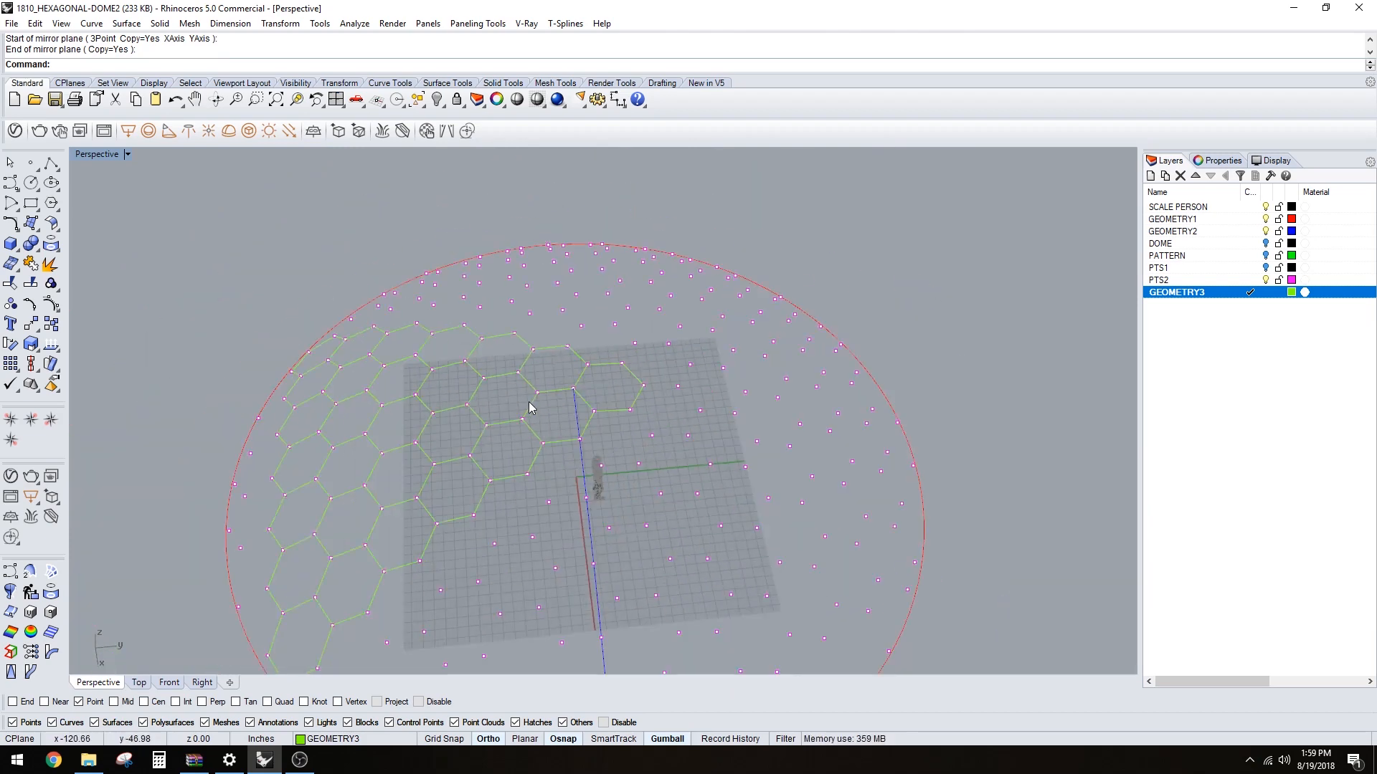
{"action": "right_click_drag", "start_coordinate": [527, 404], "coordinate": [540, 395]}
{"action": "scroll", "coordinate": [567, 392], "scroll_direction": "up", "scroll_amount": 4}
{"action": "scroll", "coordinate": [616, 439], "scroll_direction": "down", "scroll_amount": 5}
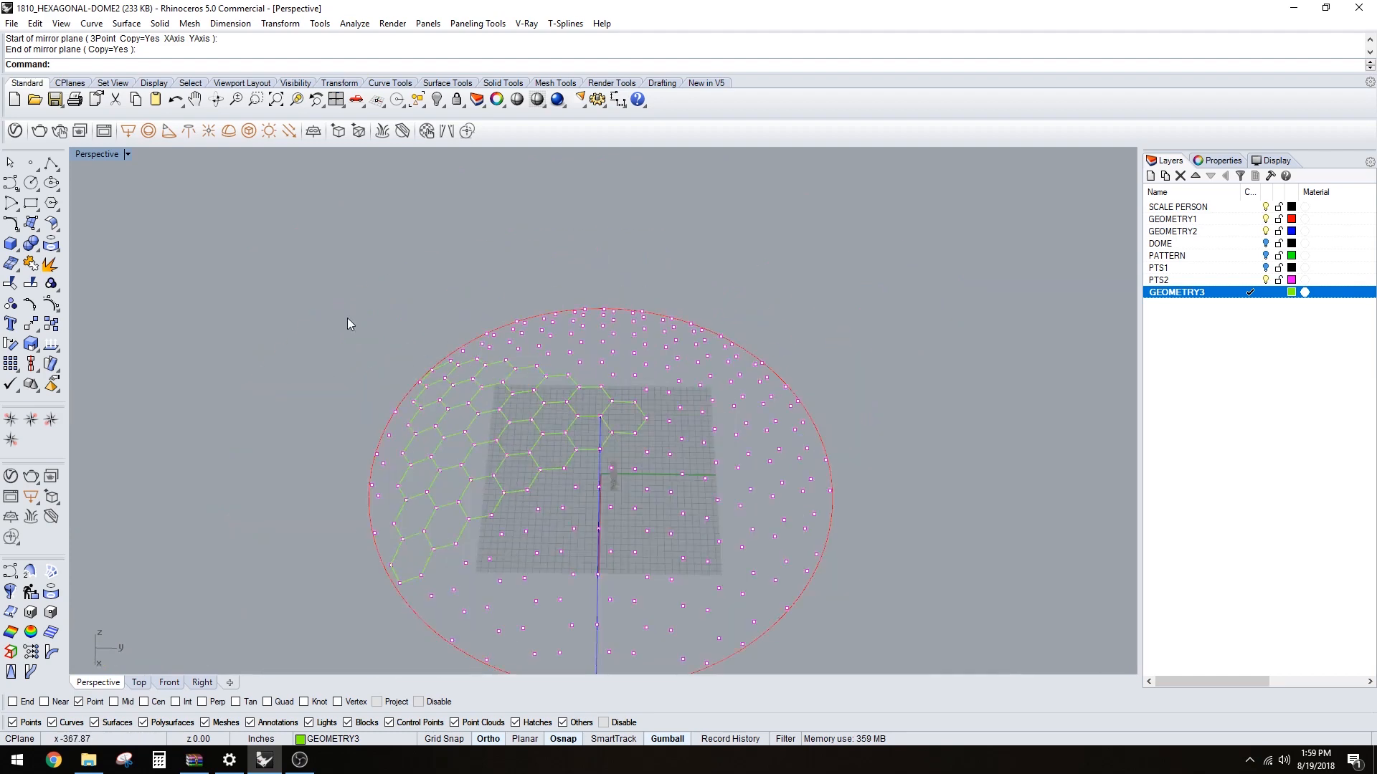
- Mirror a copy of all GEOMETRY3 hexagons across a line from the dome's apex point to the adjacent vertex below it
{"action": "left_click_drag", "start_coordinate": [270, 308], "coordinate": [600, 583]}
{"action": "right_click", "coordinate": [1244, 295]}
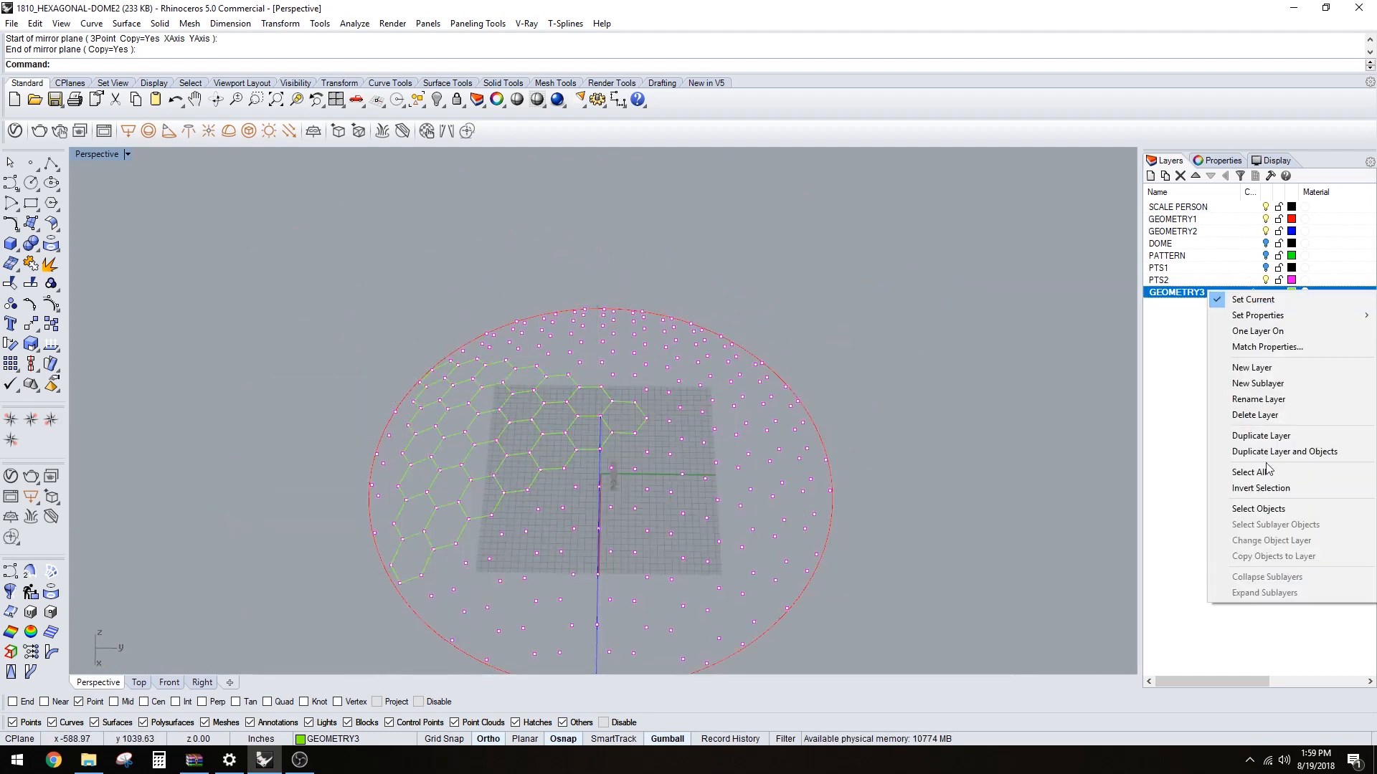
{"action": "left_click", "coordinate": [1251, 512]}
{"action": "scroll", "coordinate": [686, 419], "scroll_direction": "up", "scroll_amount": 5}
{"action": "right_click_drag", "start_coordinate": [686, 419], "coordinate": [667, 352]}
{"action": "key", "text": "Return"}
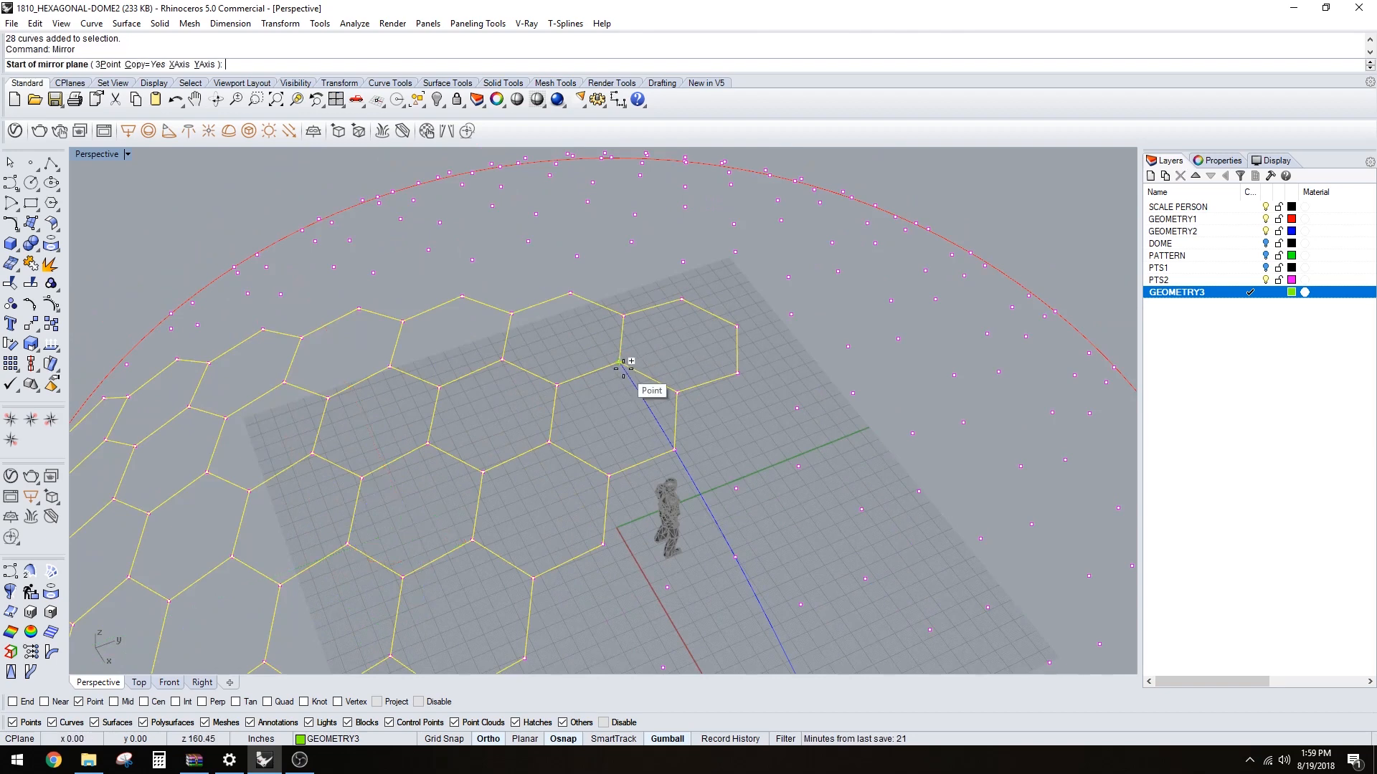
{"action": "left_click", "coordinate": [620, 362]}
{"action": "scroll", "coordinate": [615, 471], "scroll_direction": "down", "scroll_amount": 4}
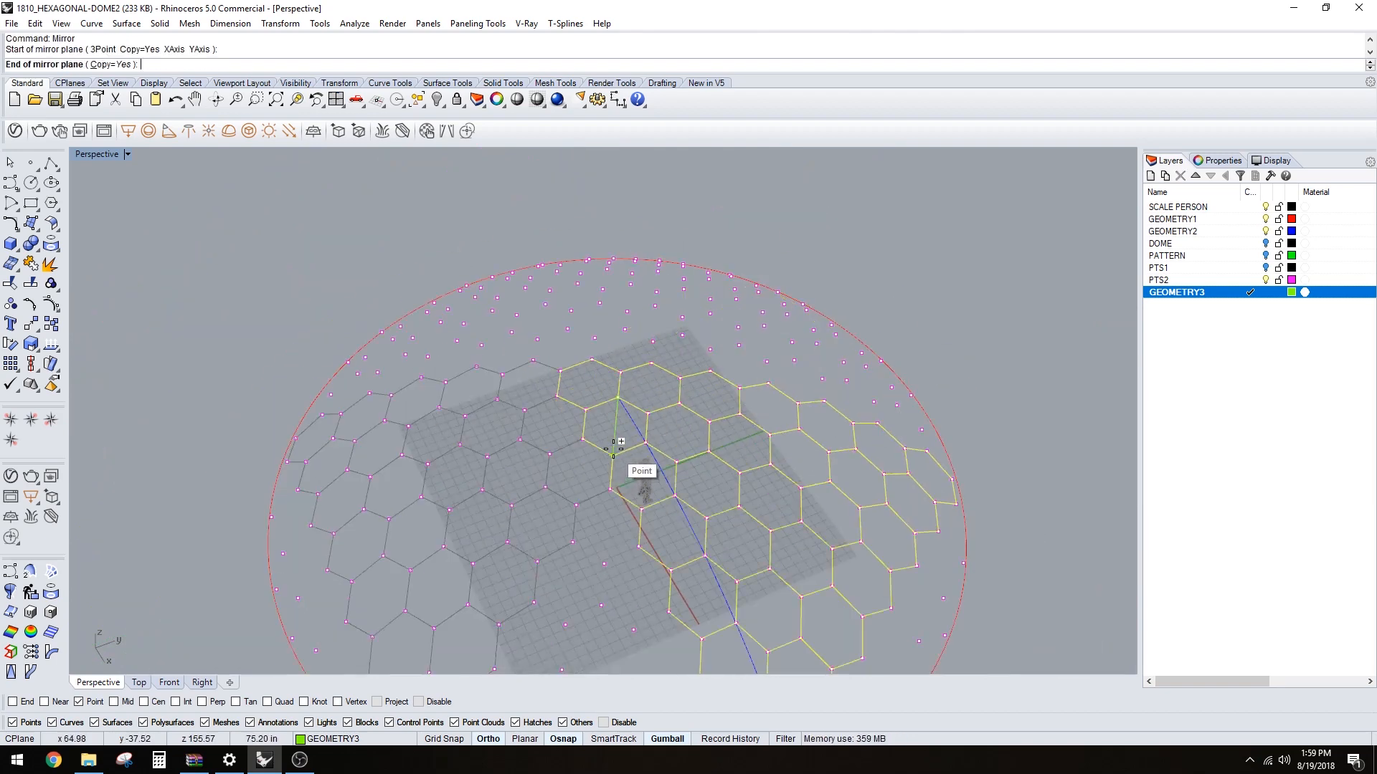
{"action": "left_click", "coordinate": [612, 469]}
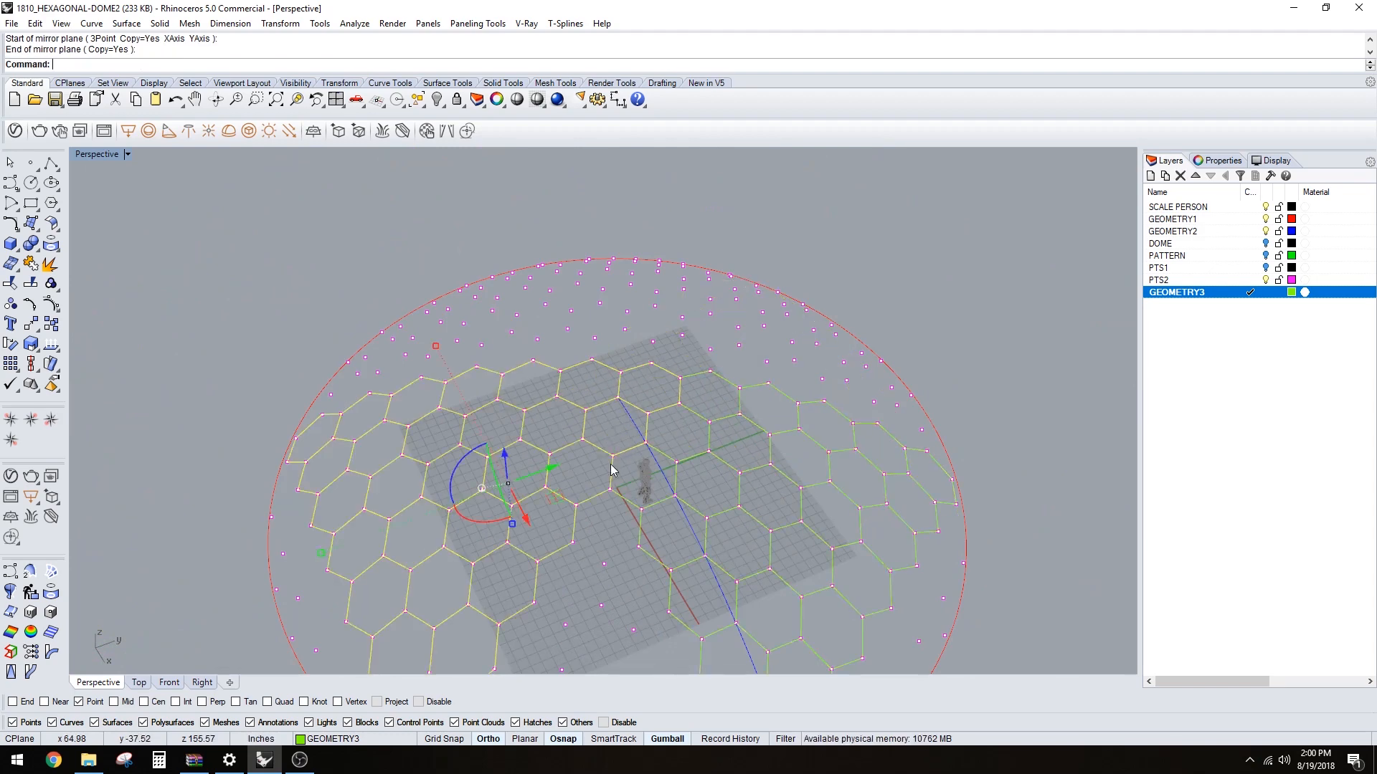
- Mirror the original hexagon sector again from the dome's apex point, through a point on its other side, to form the third sector
{"action": "right_click_drag", "start_coordinate": [649, 366], "coordinate": [632, 405]}
{"action": "scroll", "coordinate": [632, 406], "scroll_direction": "up", "scroll_amount": 4}
{"action": "right_click", "coordinate": [624, 400]}
{"action": "left_click", "coordinate": [618, 396]}
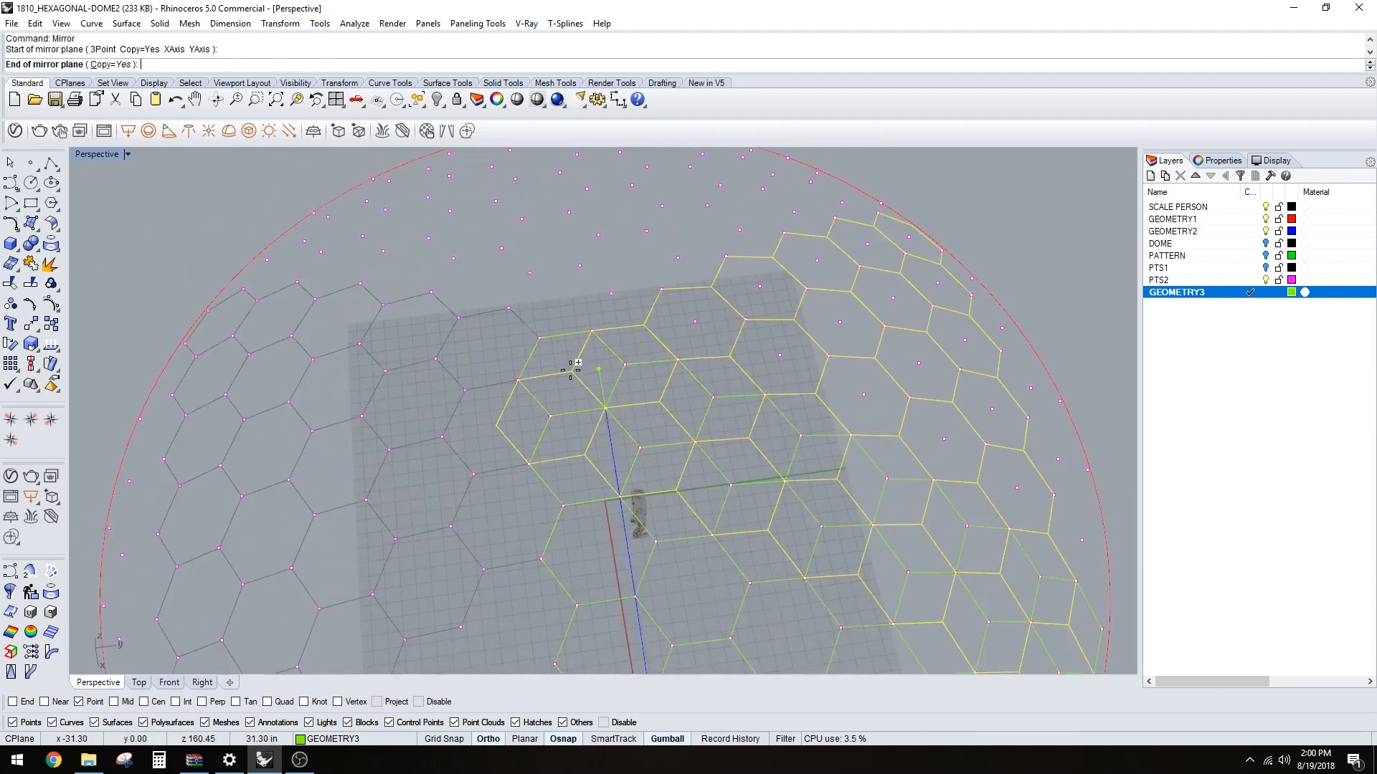
{"action": "left_click", "coordinate": [547, 343]}
{"action": "scroll", "coordinate": [556, 350], "scroll_direction": "down", "scroll_amount": 5}
{"action": "right_click_drag", "start_coordinate": [692, 434], "coordinate": [630, 464]}
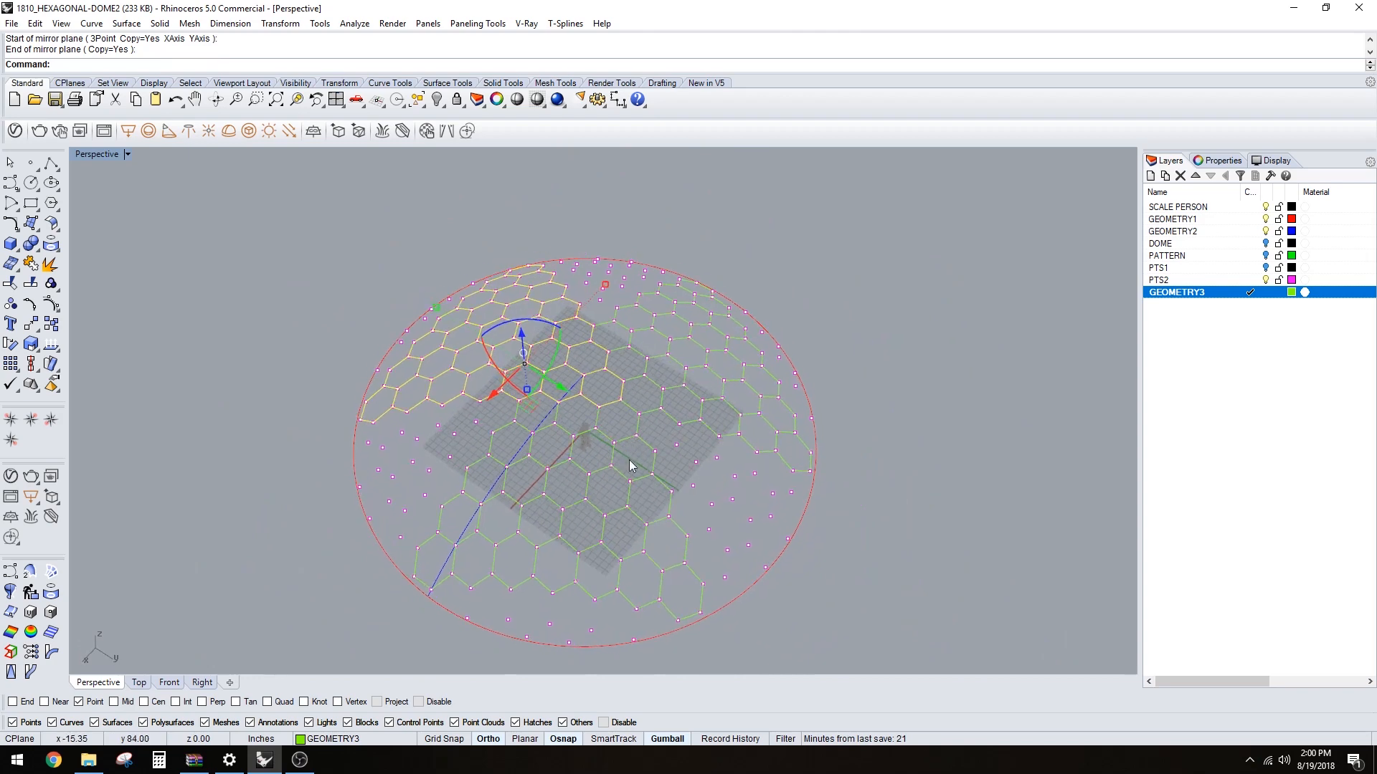
{"action": "right_click_drag", "start_coordinate": [753, 563], "coordinate": [475, 479]}
{"action": "key", "text": "Escape"}
- Add a new layer named GEOMETRY4
{"action": "right_click_drag", "start_coordinate": [846, 495], "coordinate": [756, 485]}
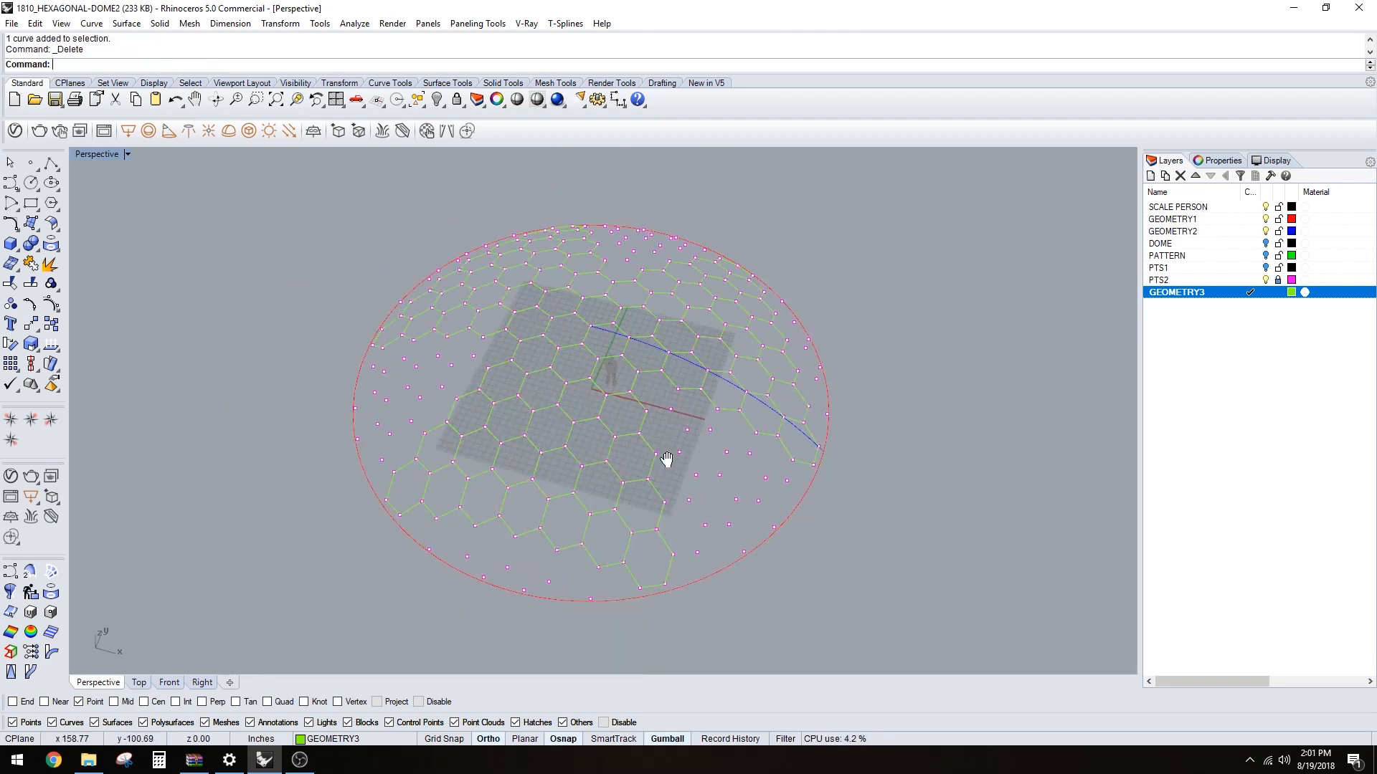
{"action": "right_click_drag", "start_coordinate": [664, 461], "coordinate": [803, 452]}
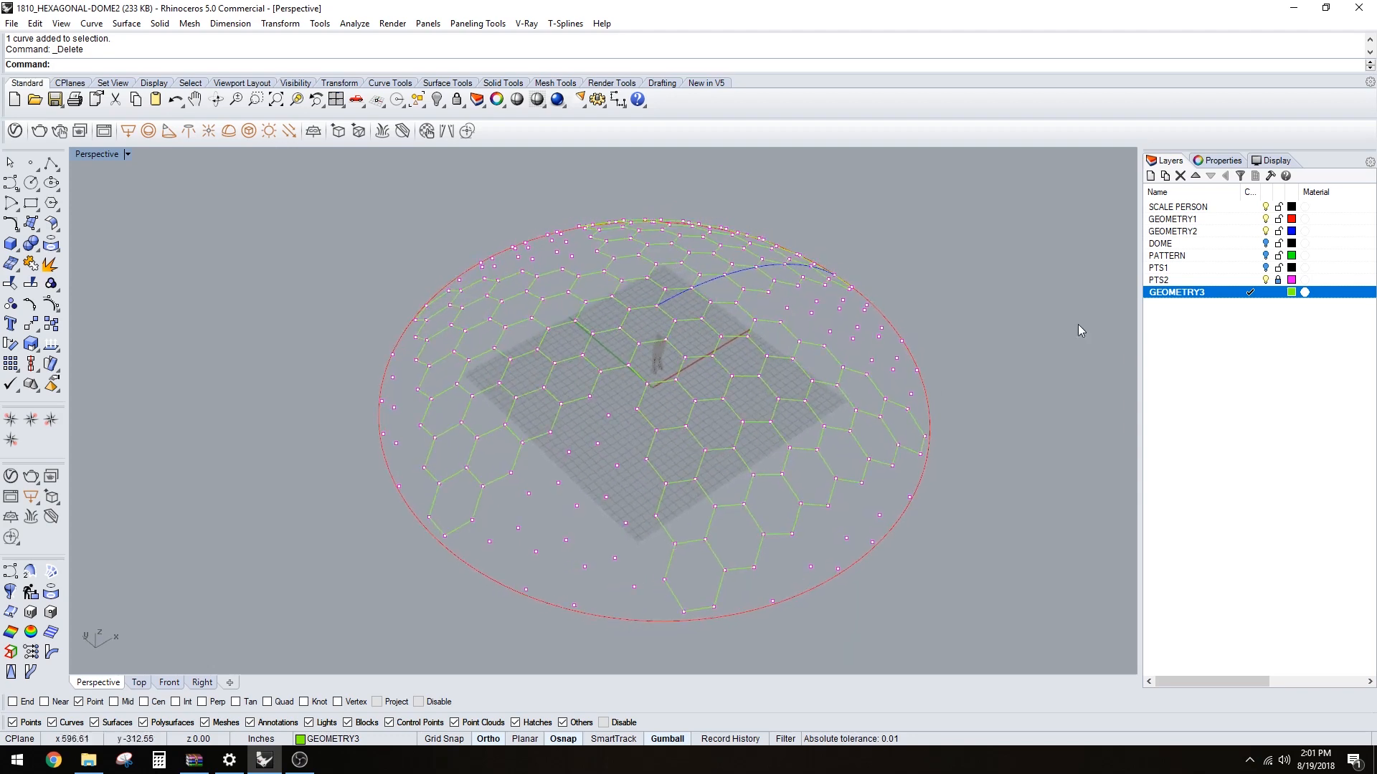
{"action": "left_click", "coordinate": [1151, 177]}
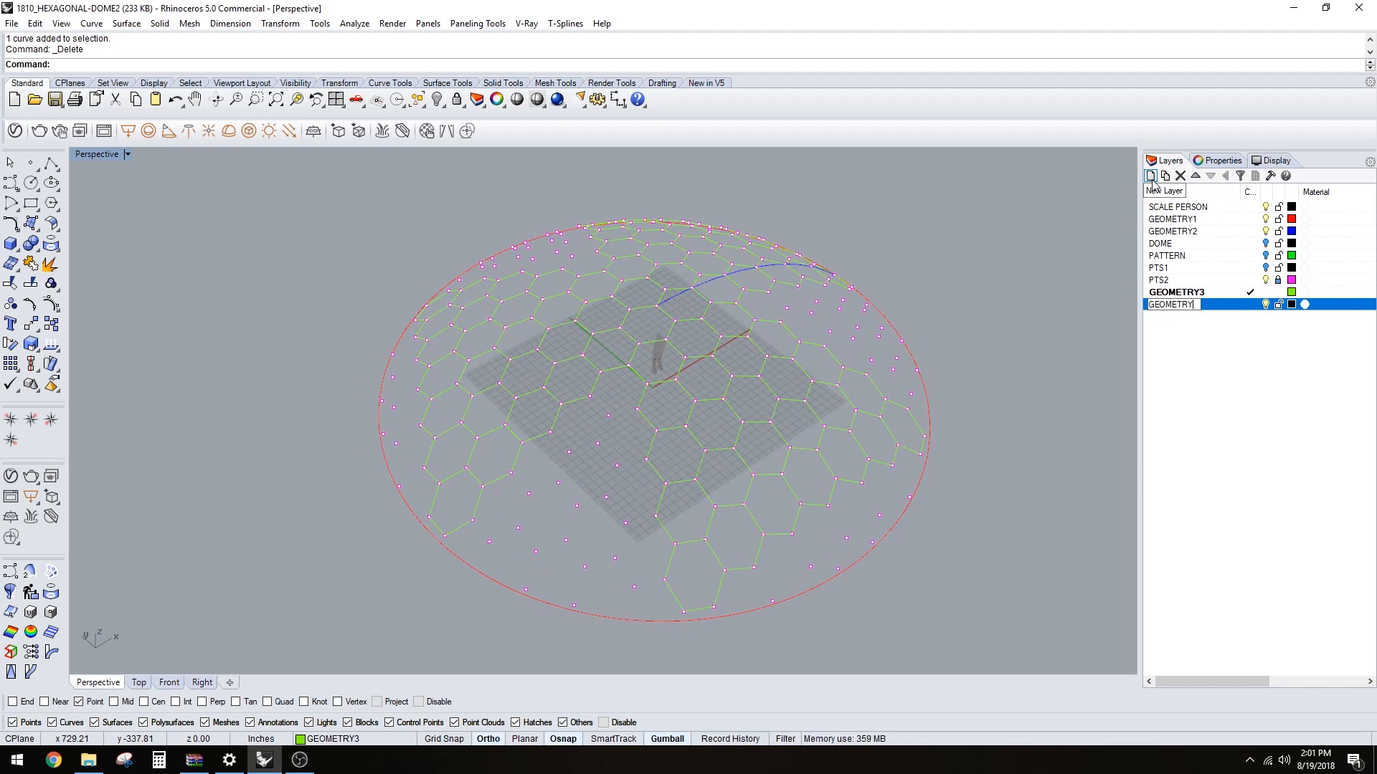
{"action": "type", "text": "GEOMETRY3"}
{"action": "key", "text": "Return"}
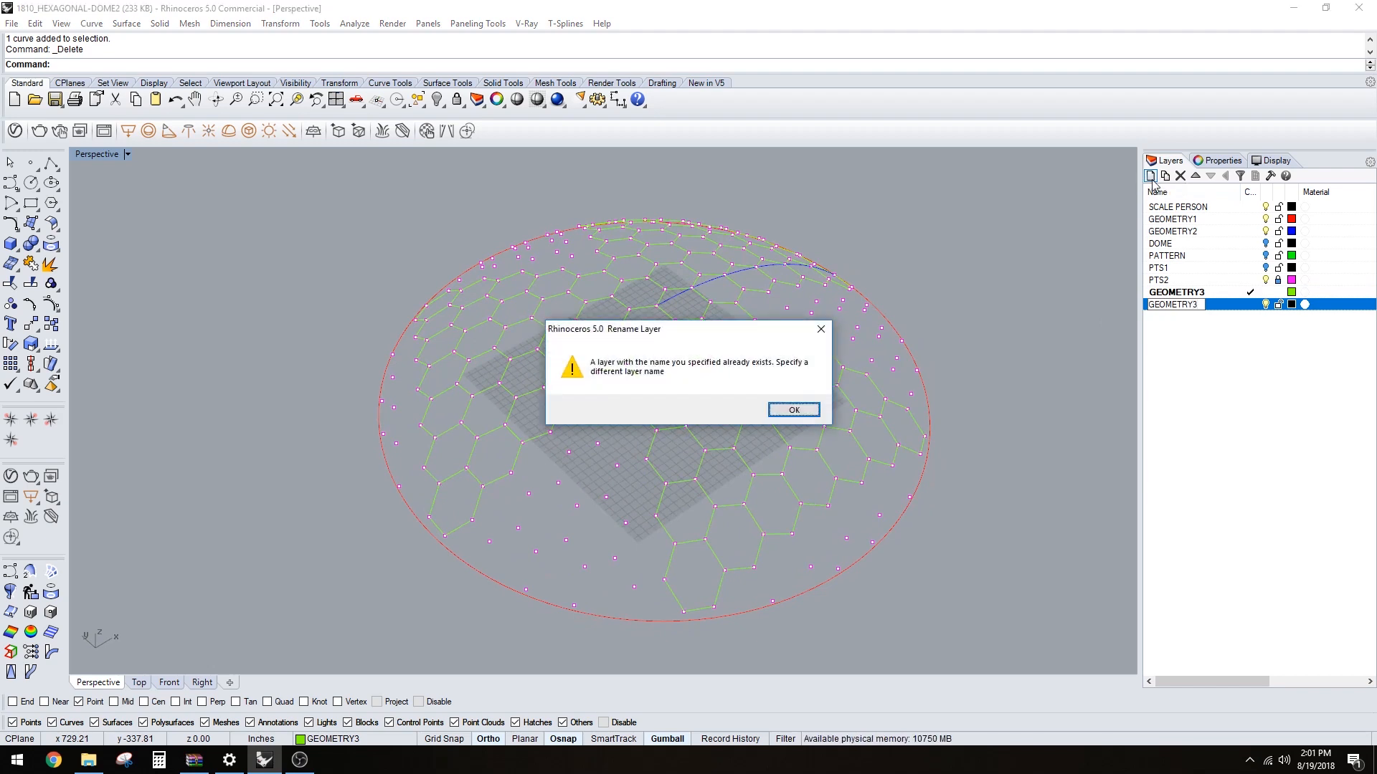
{"action": "key", "text": "Return"}
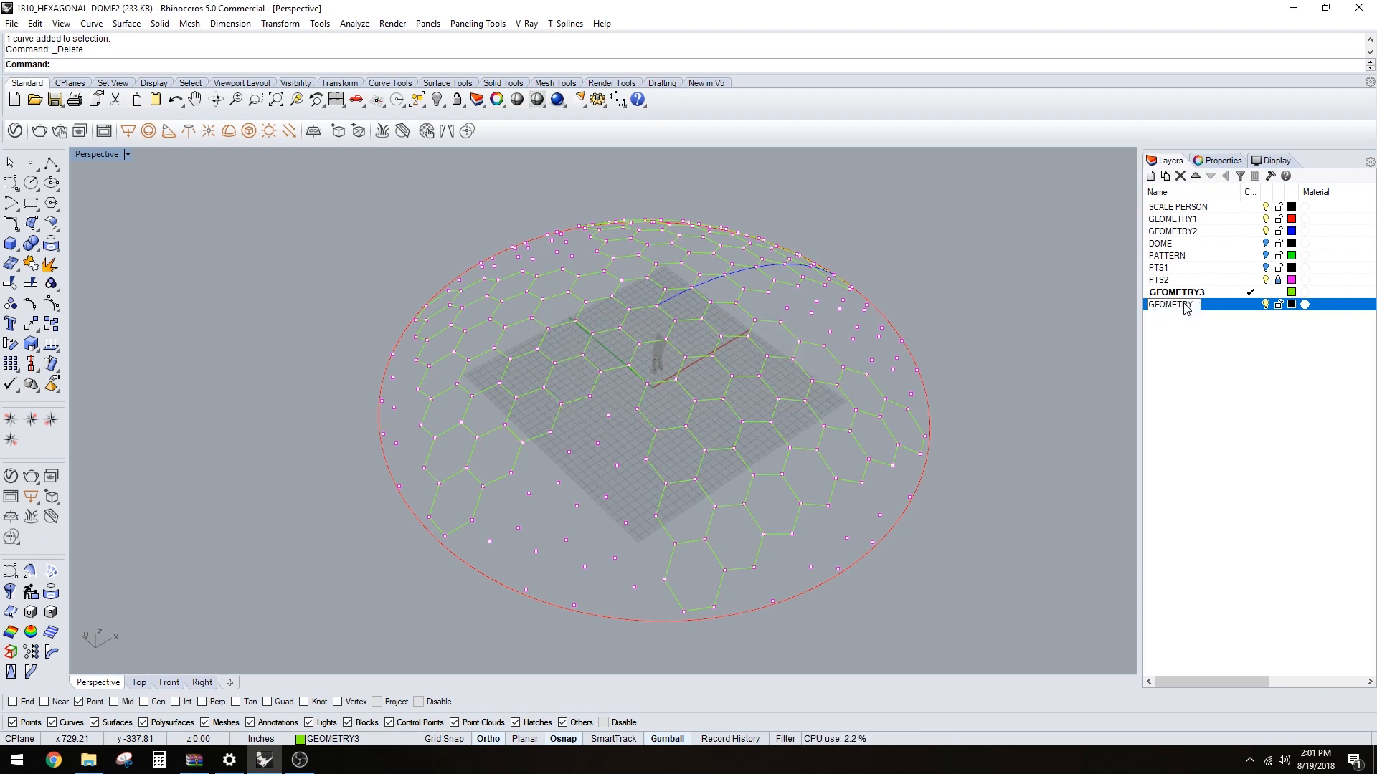
{"action": "type", "text": "4"}
{"action": "key", "text": "Return"}
- Make GEOMETRY4 the current layer and lock the GEOMETRY3 layer
{"action": "left_click", "coordinate": [1248, 306]}
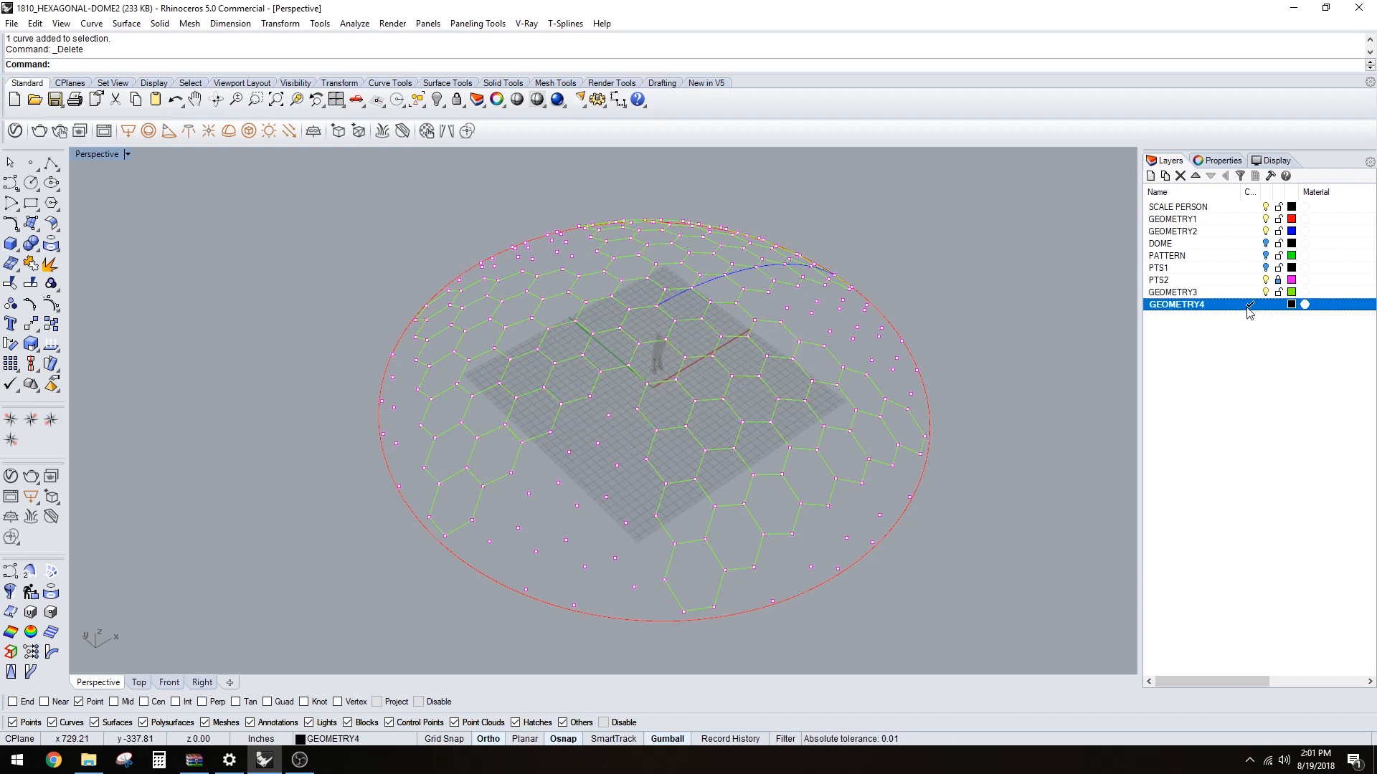
{"action": "left_click", "coordinate": [1280, 294]}
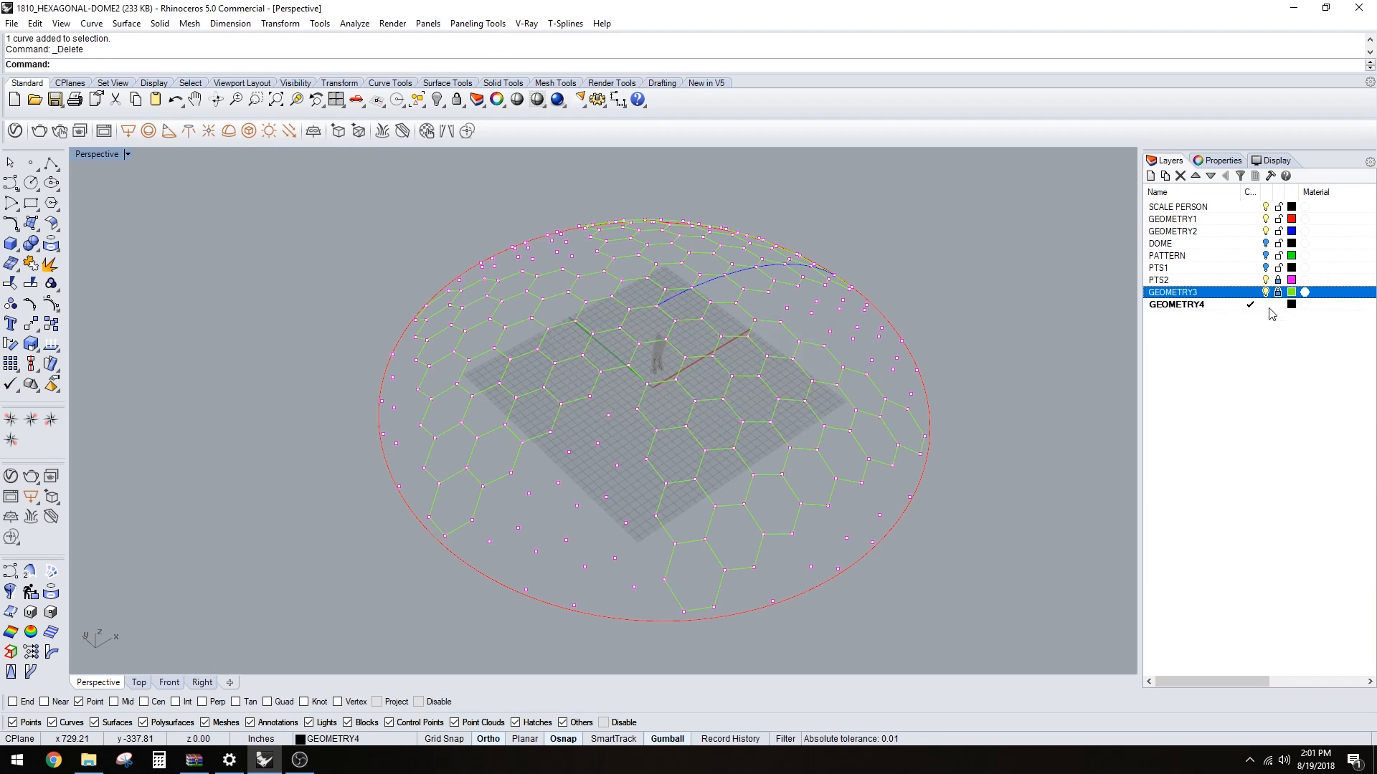
- Draw a closed hexagonal polyline on the dome points at the inner tip of an empty gap between two sectors
{"action": "right_click_drag", "start_coordinate": [539, 451], "coordinate": [632, 459]}
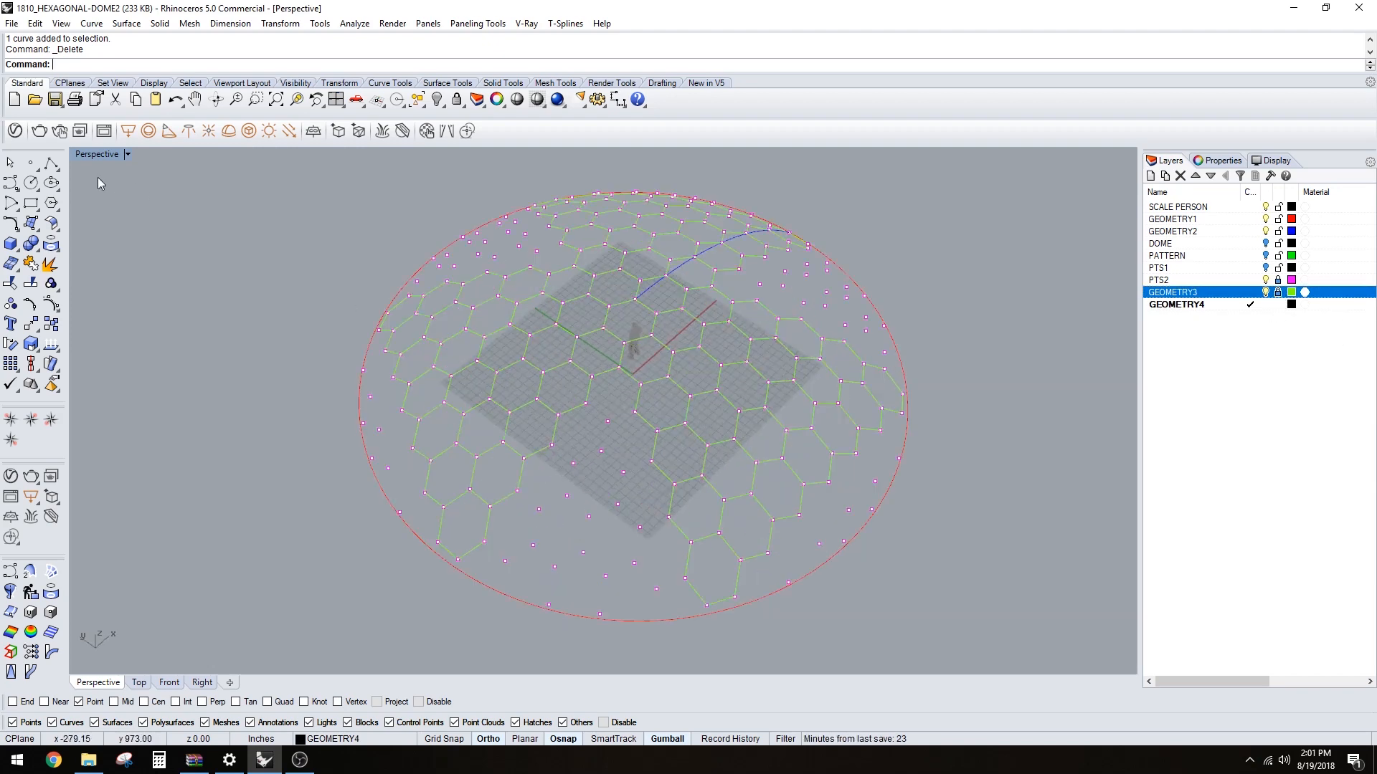
{"action": "left_click", "coordinate": [53, 165]}
{"action": "left_click", "coordinate": [619, 368]}
{"action": "left_click", "coordinate": [591, 376]}
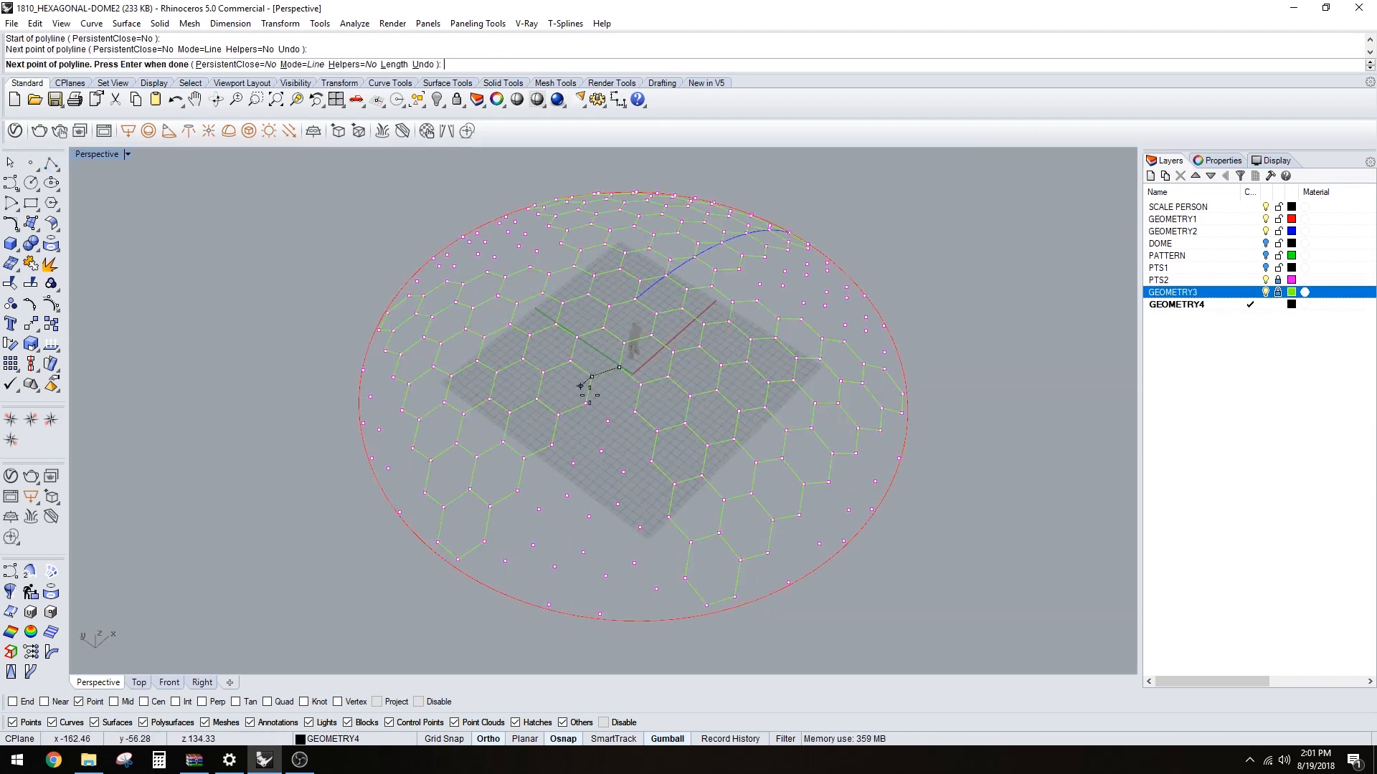
{"action": "left_click", "coordinate": [585, 403]}
{"action": "left_click", "coordinate": [608, 421]}
{"action": "left_click", "coordinate": [636, 411]}
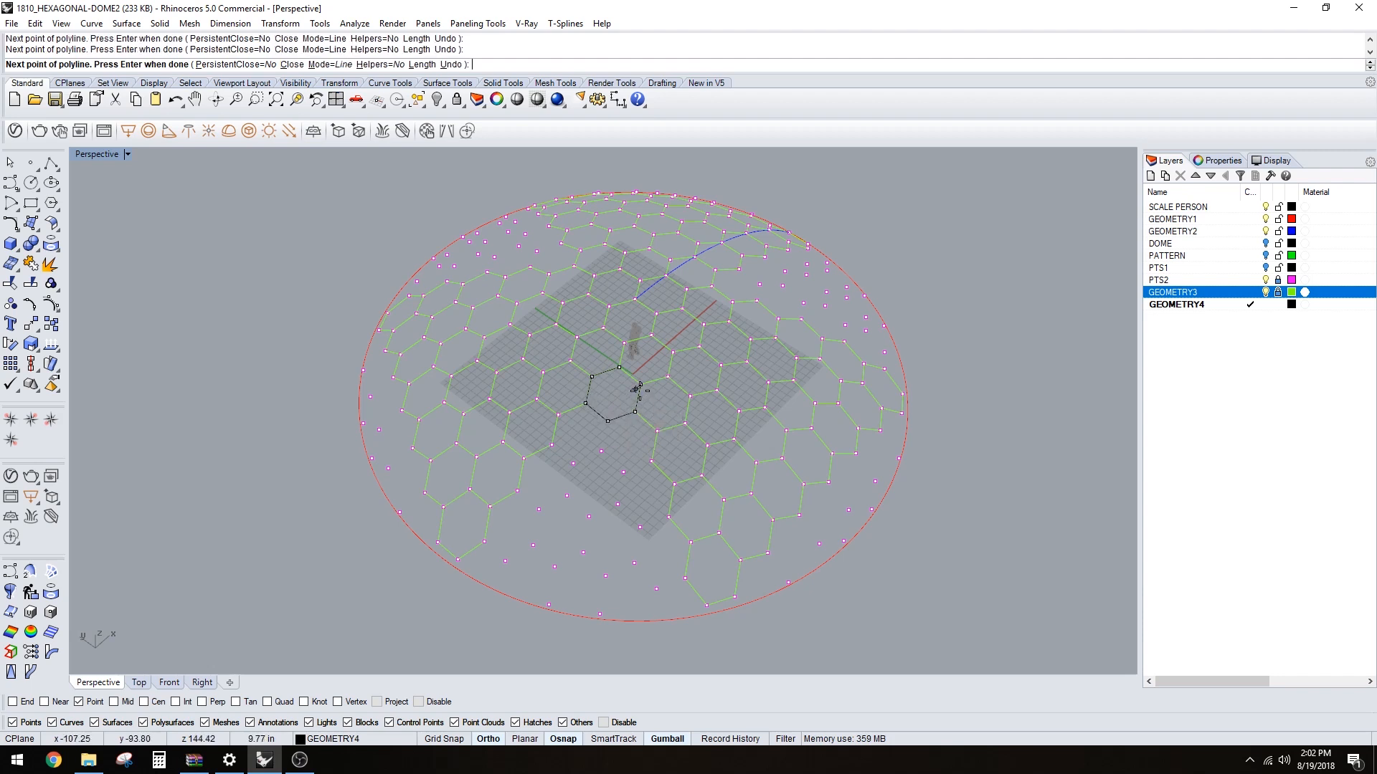
{"action": "type", "text": "c"}
{"action": "key", "text": "Return"}
- Draw a closed hexagonal polyline for the left cell of the gap's second row, sharing an edge with the tip hexagon
{"action": "key", "text": "Return"}
{"action": "left_click", "coordinate": [586, 403]}
{"action": "left_click", "coordinate": [558, 414]}
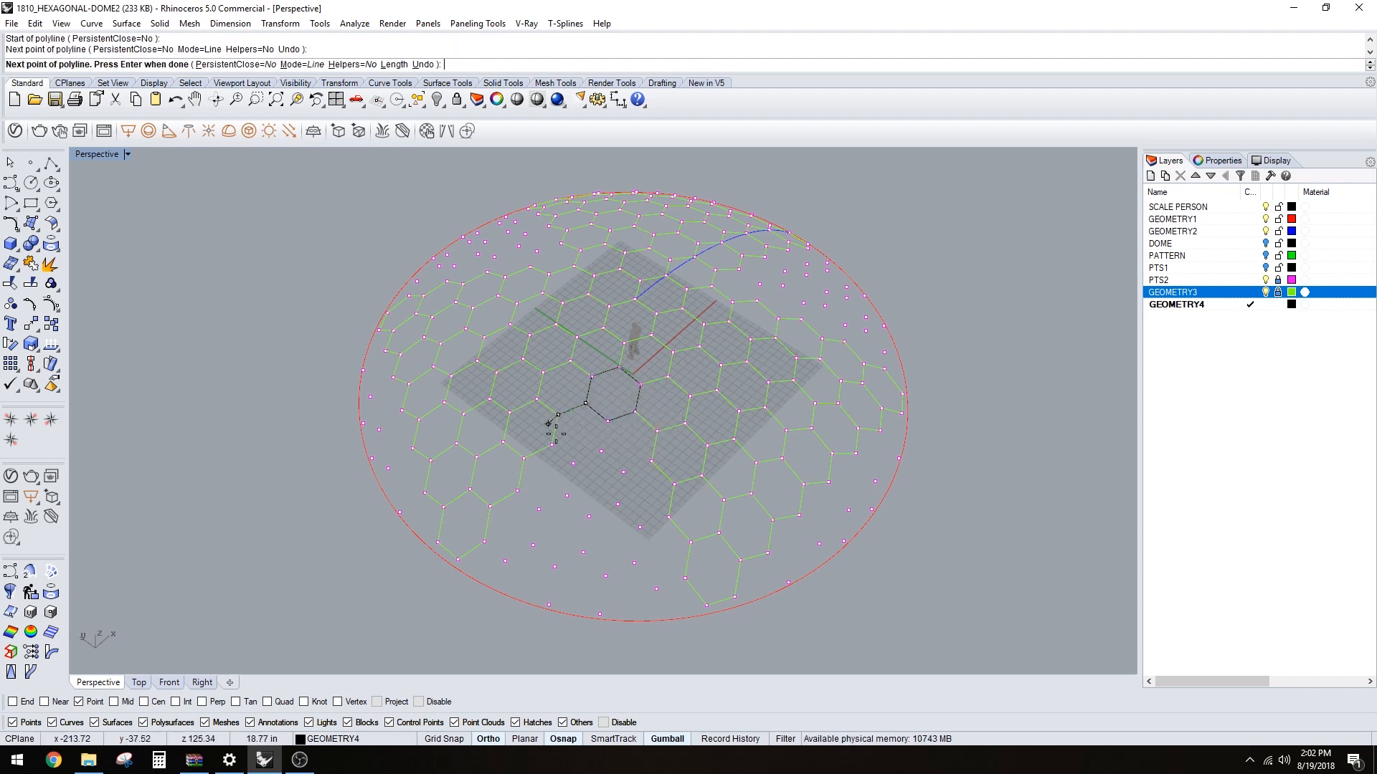
{"action": "left_click", "coordinate": [551, 445]}
{"action": "left_click", "coordinate": [573, 463]}
{"action": "left_click", "coordinate": [601, 451]}
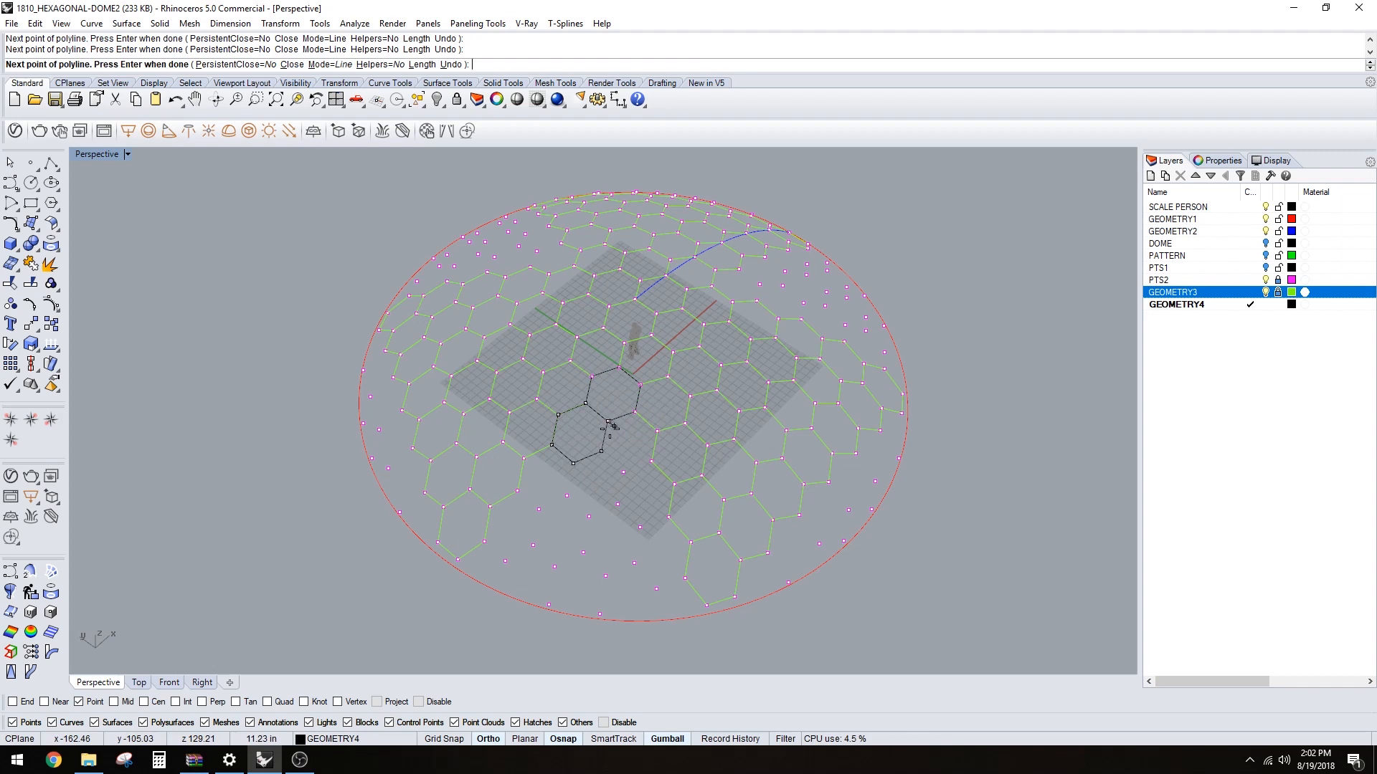
{"action": "left_click", "coordinate": [609, 421]}
{"action": "key", "text": "Return"}
- Draw the right hexagon of the gap's second row as a closed polyline snapped to the dome points
{"action": "key", "text": "Return"}
{"action": "left_click", "coordinate": [636, 412]}
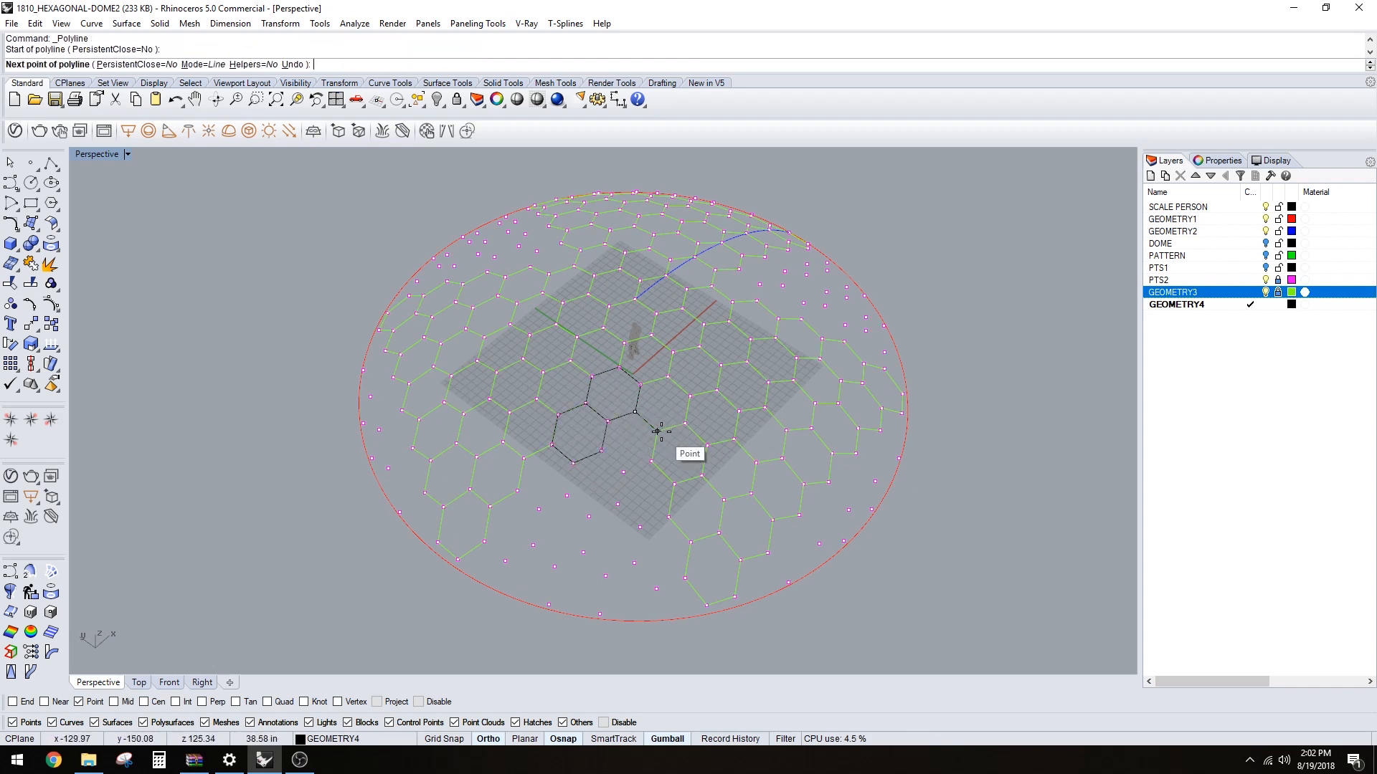
{"action": "left_click", "coordinate": [658, 431]}
{"action": "left_click", "coordinate": [651, 461]}
{"action": "left_click", "coordinate": [624, 471]}
{"action": "left_click", "coordinate": [600, 451]}
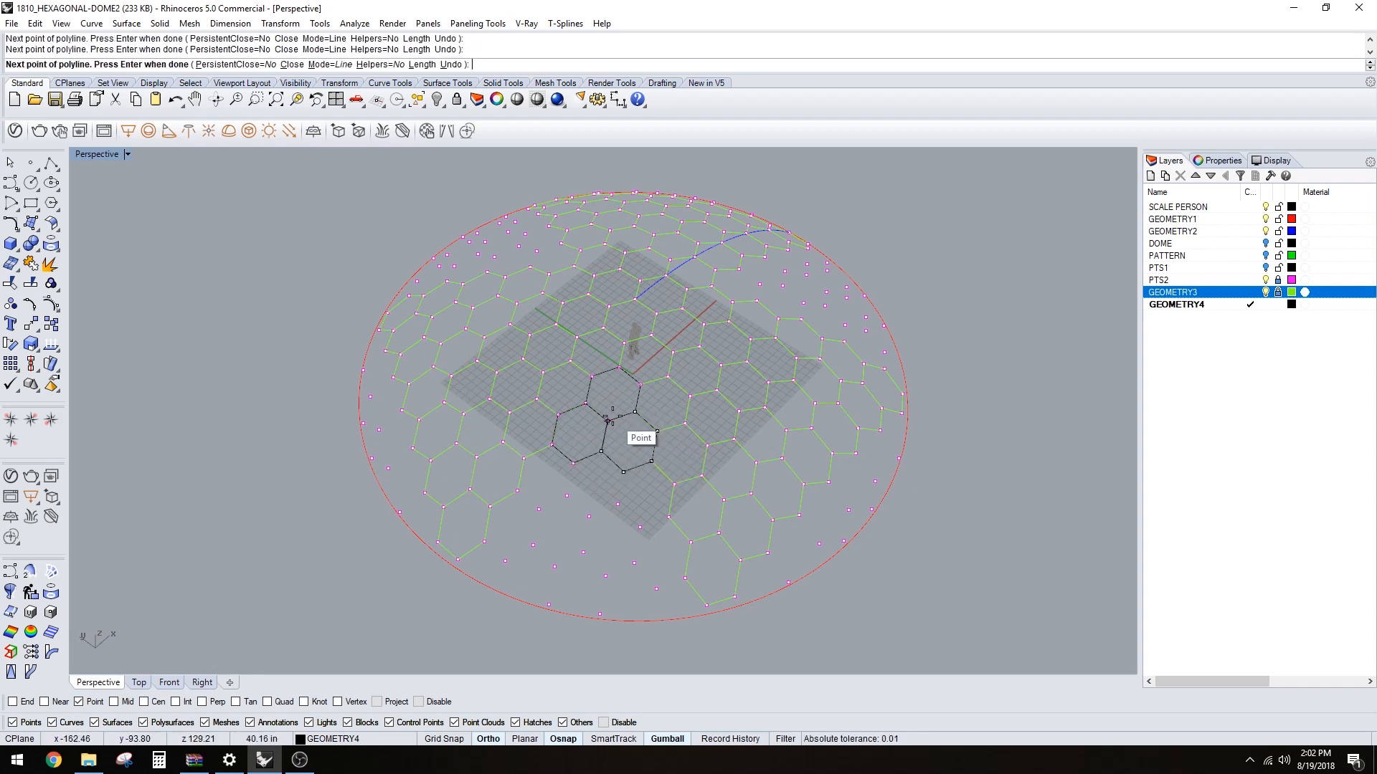
{"action": "left_click", "coordinate": [610, 420]}
{"action": "key", "text": "Return"}
- Draw a closed hexagonal polyline at the right end of the gap's third row
{"action": "key", "text": "Return"}
{"action": "left_click", "coordinate": [651, 461]}
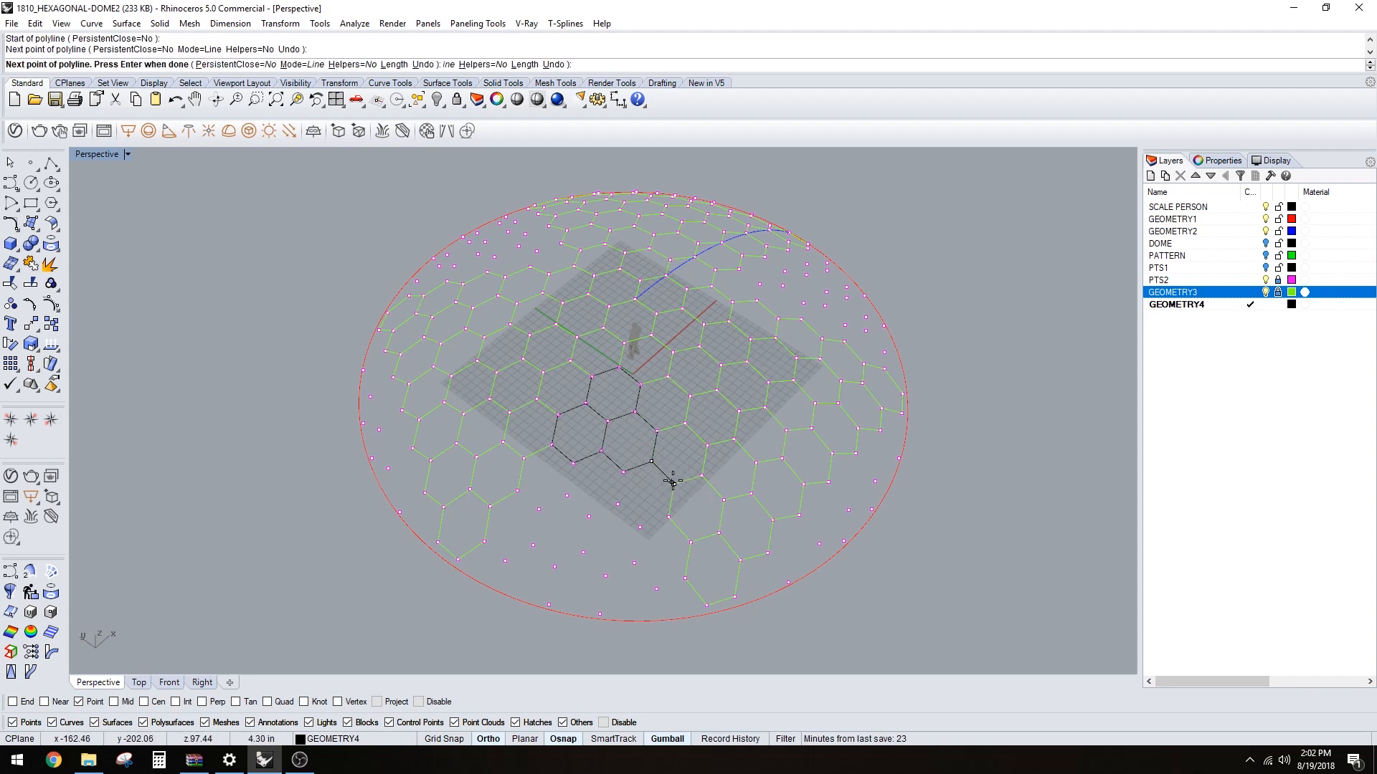
{"action": "left_click", "coordinate": [669, 516]}
{"action": "left_click", "coordinate": [640, 527]}
{"action": "left_click", "coordinate": [618, 504]}
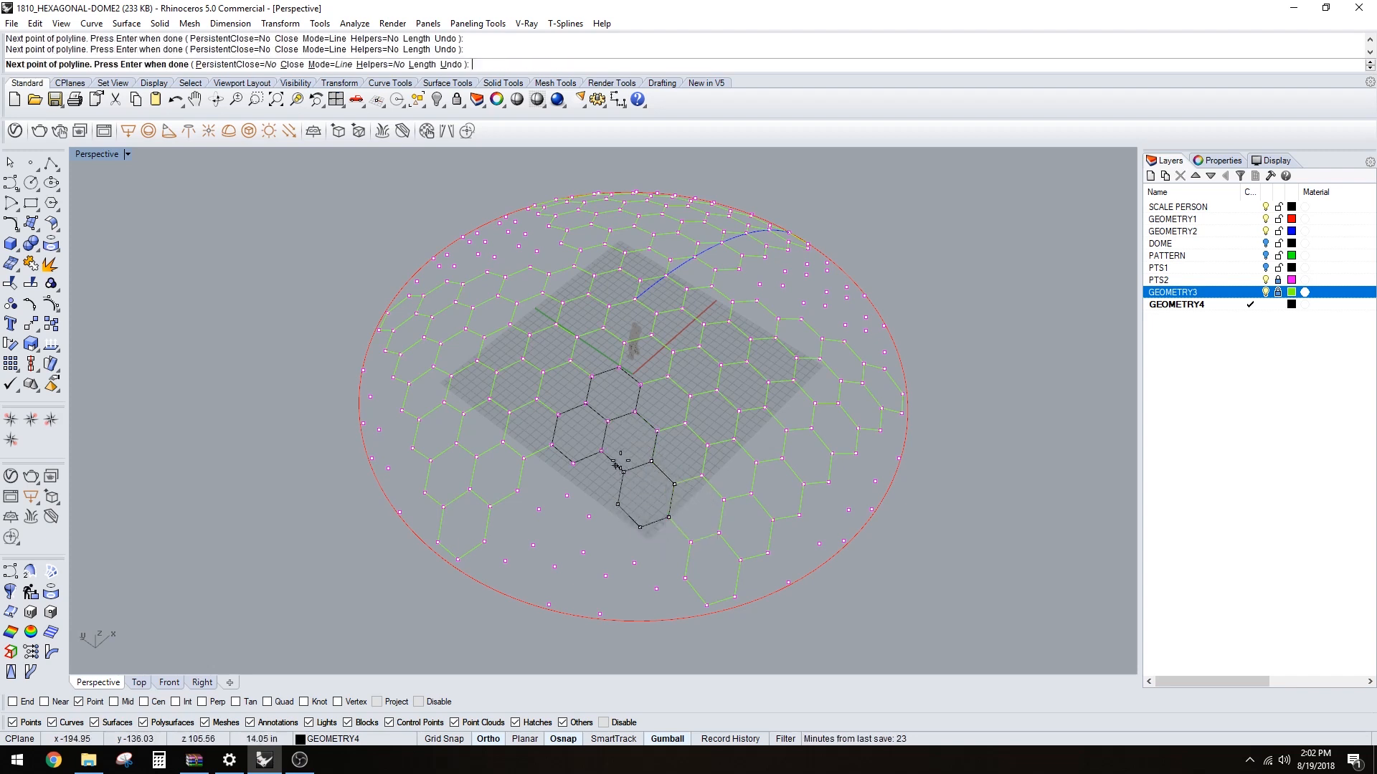
{"action": "left_click", "coordinate": [624, 471]}
{"action": "key", "text": "Return"}
- Draw a closed hexagonal polyline at the left end of the gap's third row
{"action": "key", "text": "Return"}
{"action": "left_click", "coordinate": [574, 464]}
{"action": "left_click", "coordinate": [566, 495]}
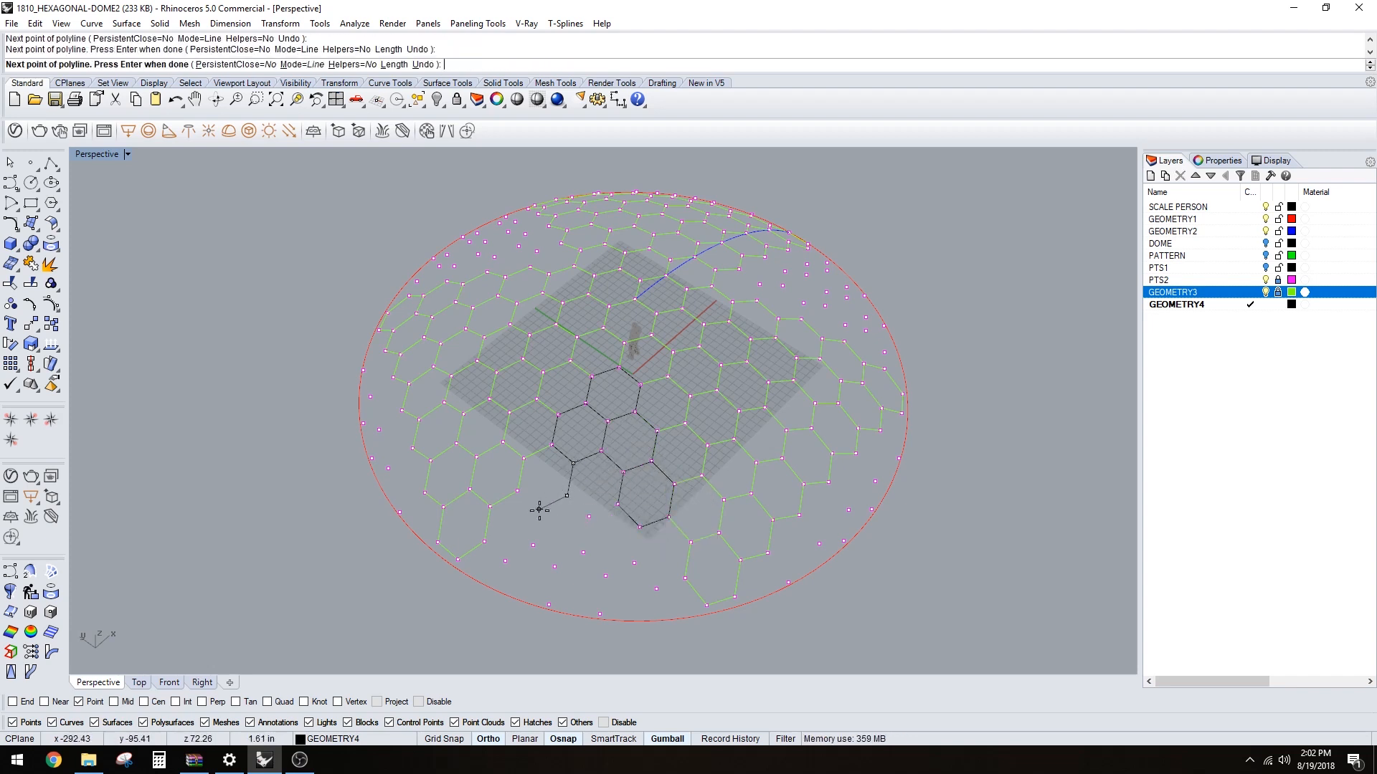
{"action": "left_click", "coordinate": [538, 509]}
{"action": "left_click", "coordinate": [517, 491]}
{"action": "left_click", "coordinate": [523, 458]}
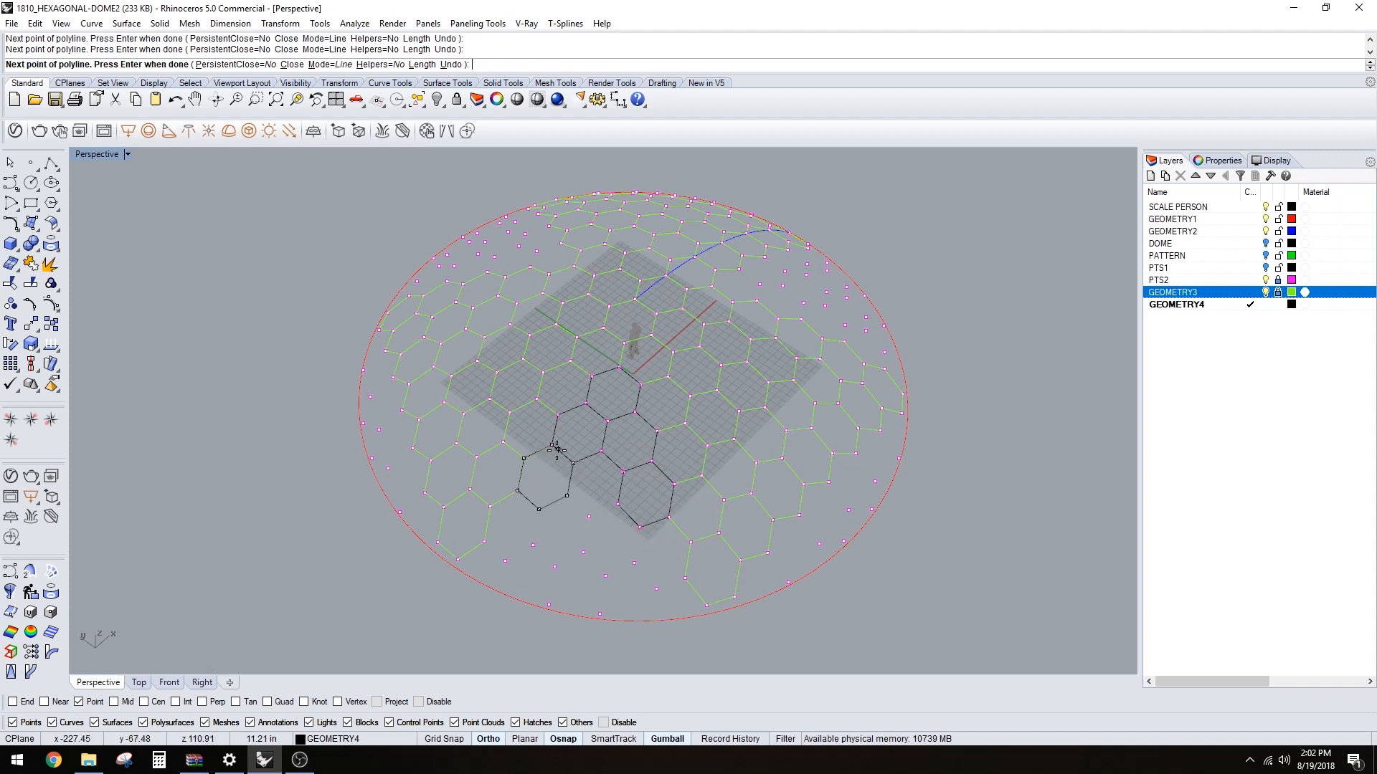
{"action": "type", "text": "C"}
{"action": "key", "text": "Return"}
- Fill the middle of the gap's third row with a closed hexagonal polyline through the surrounding points
{"action": "key", "text": "Return"}
{"action": "left_click", "coordinate": [567, 495]}
{"action": "left_click", "coordinate": [588, 517]}
{"action": "left_click", "coordinate": [618, 504]}
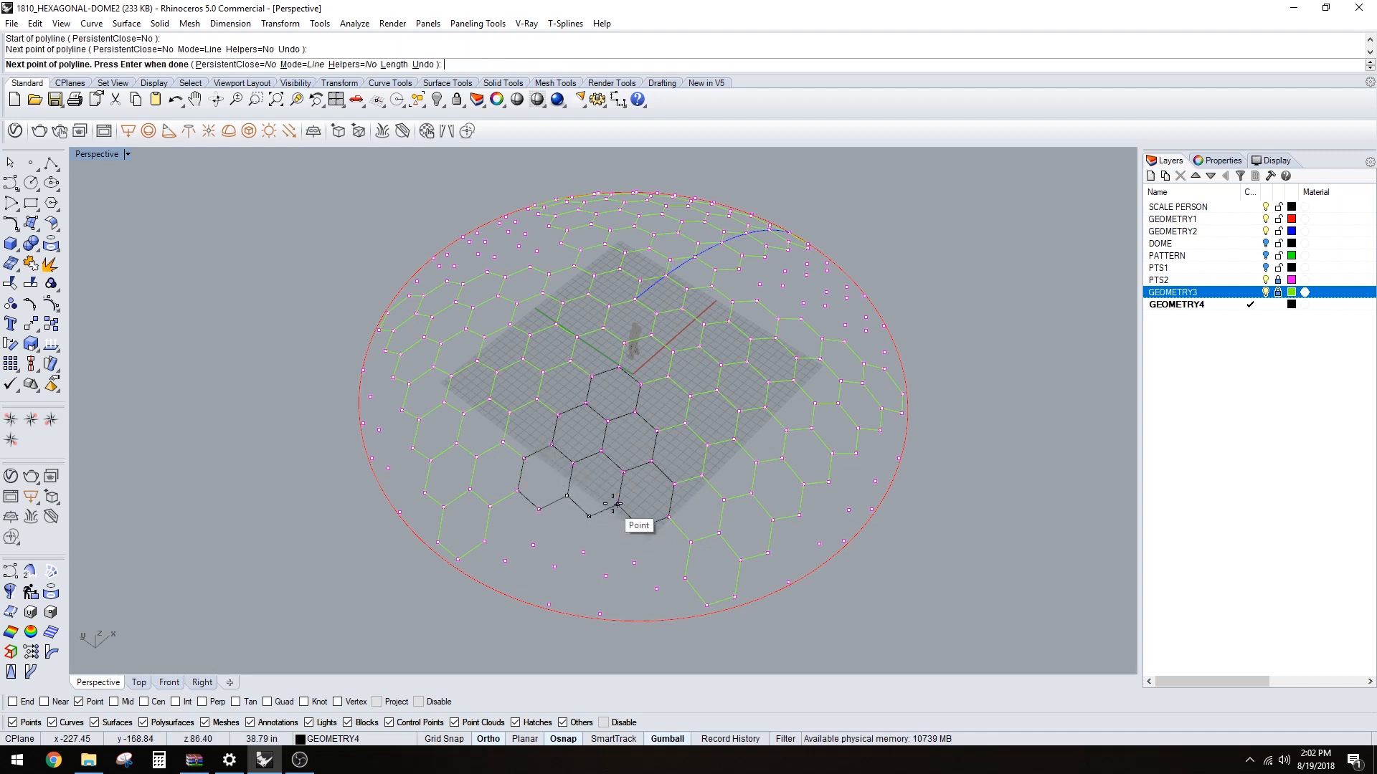
{"action": "left_click", "coordinate": [622, 471]}
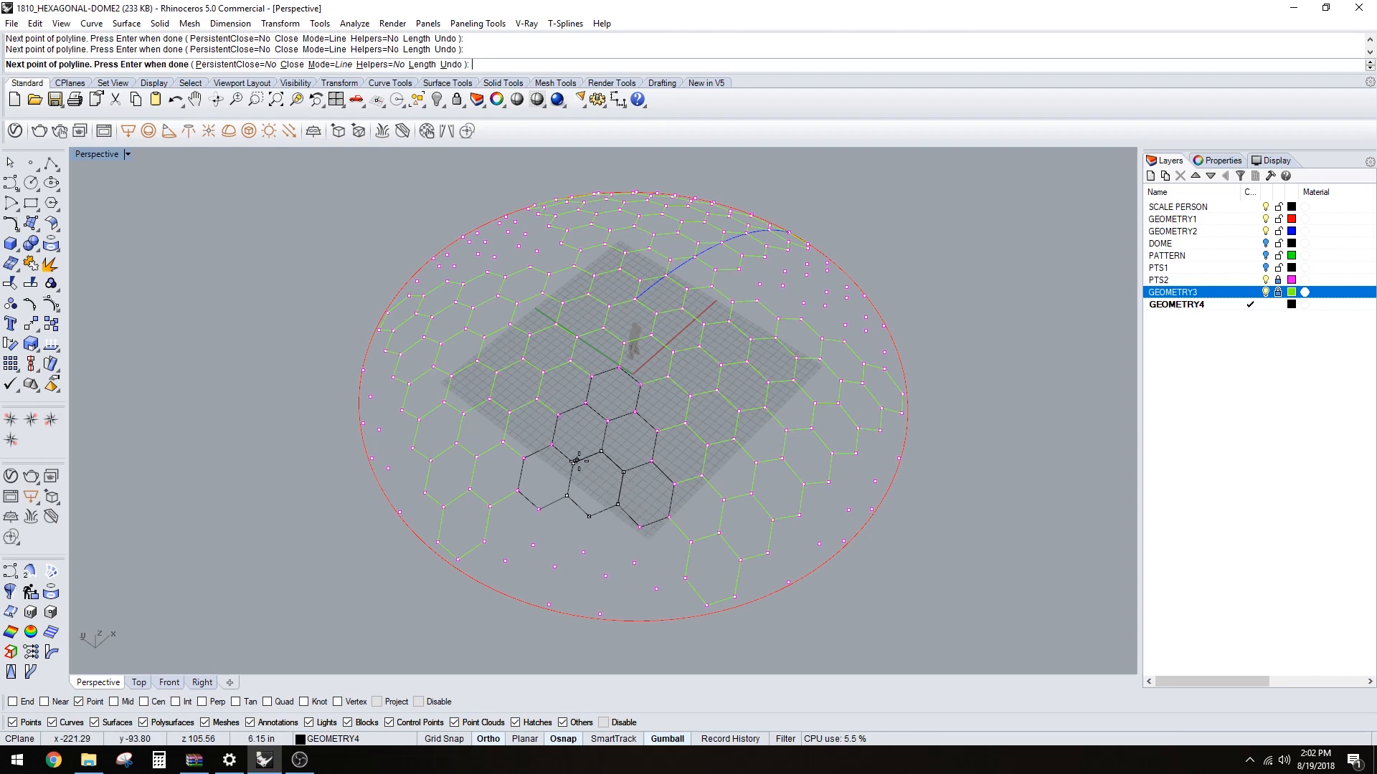
{"action": "type", "text": "C"}
{"action": "key", "text": "Return"}
- Draw a closed hexagonal polyline at the left end of the gap's fourth, outermost row
{"action": "right_click_drag", "start_coordinate": [646, 590], "coordinate": [645, 519], "text": "shift"}
{"action": "key", "text": "Return"}
{"action": "left_click", "coordinate": [484, 466]}
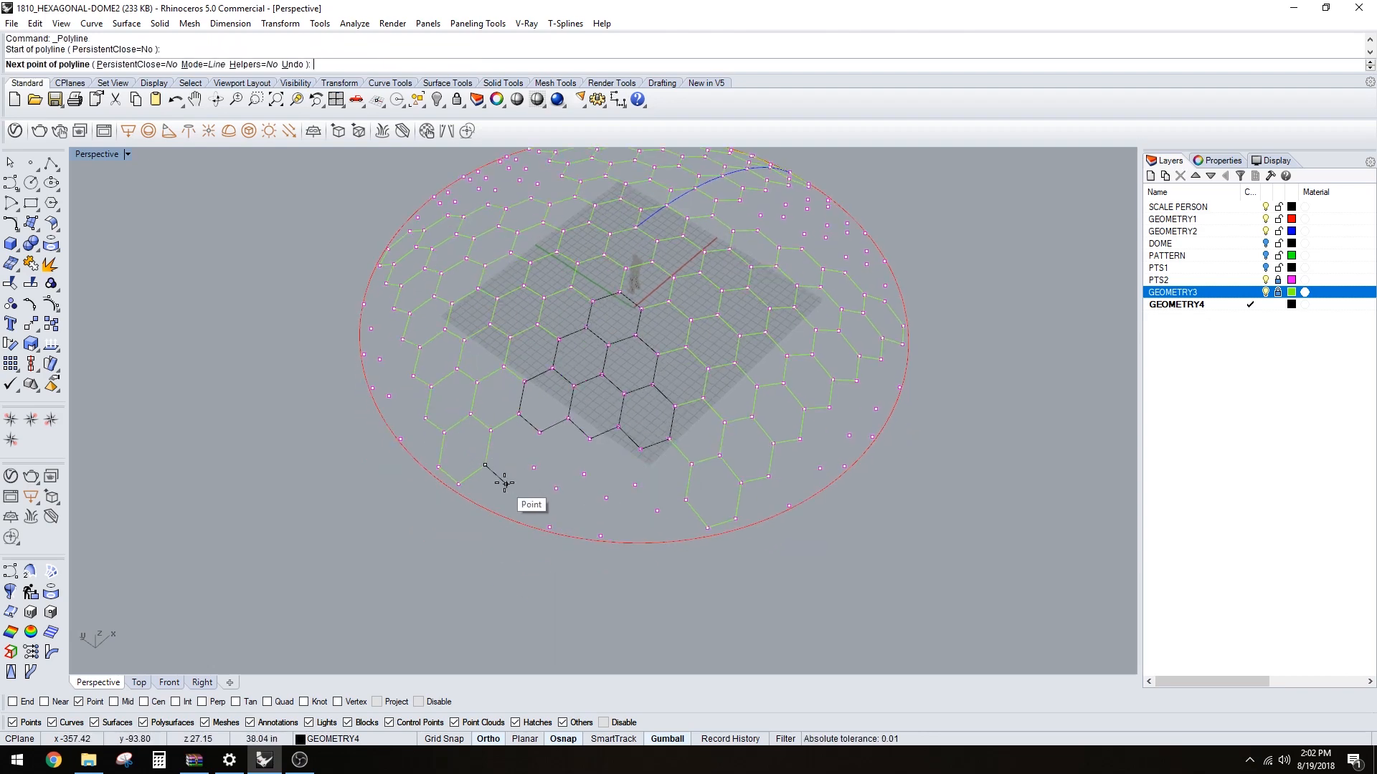
{"action": "left_click", "coordinate": [505, 484]}
{"action": "left_click", "coordinate": [534, 468]}
{"action": "left_click", "coordinate": [540, 432]}
{"action": "left_click", "coordinate": [519, 415]}
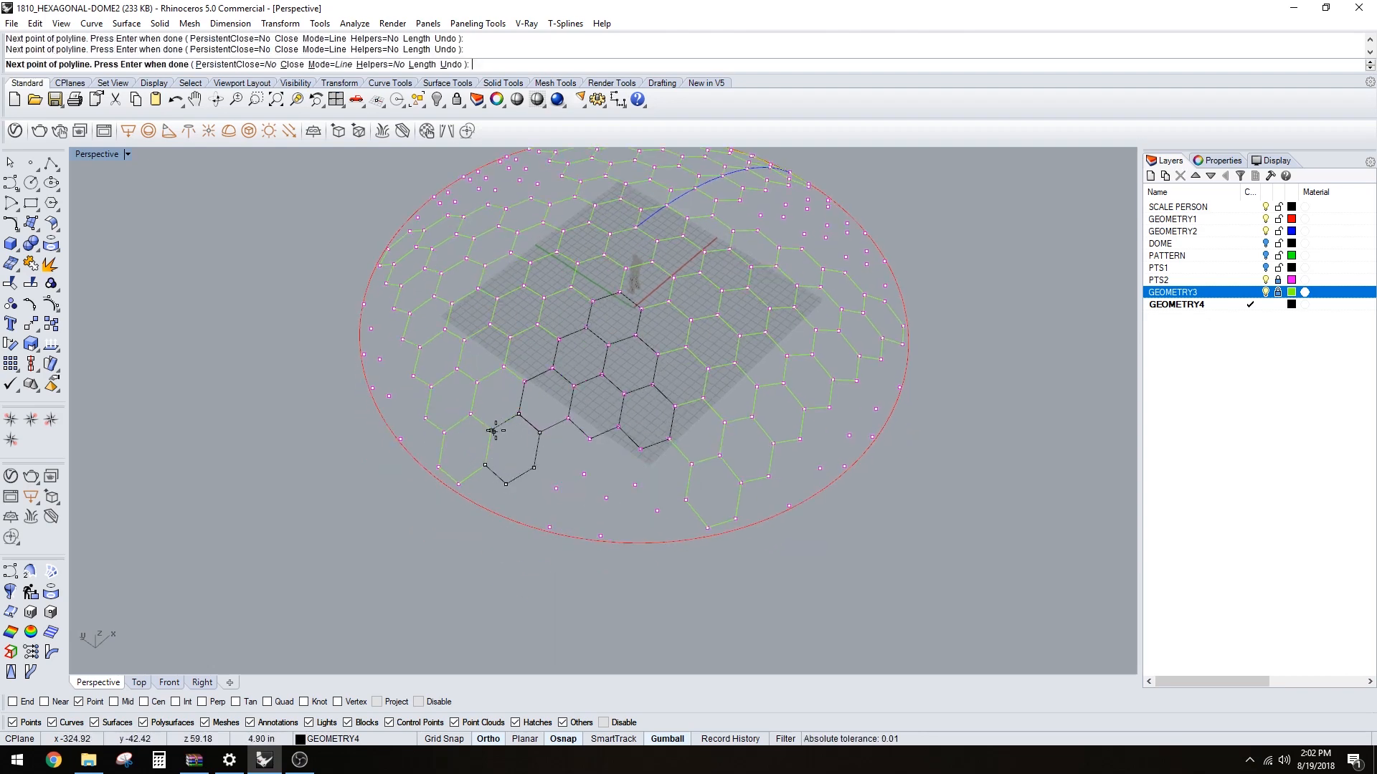
{"action": "key", "text": "Return"}
- Draw the second hexagon from the left in the gap's fourth row as a closed polyline
{"action": "key", "text": "Return"}
{"action": "left_click", "coordinate": [533, 468]}
{"action": "left_click", "coordinate": [556, 489]}
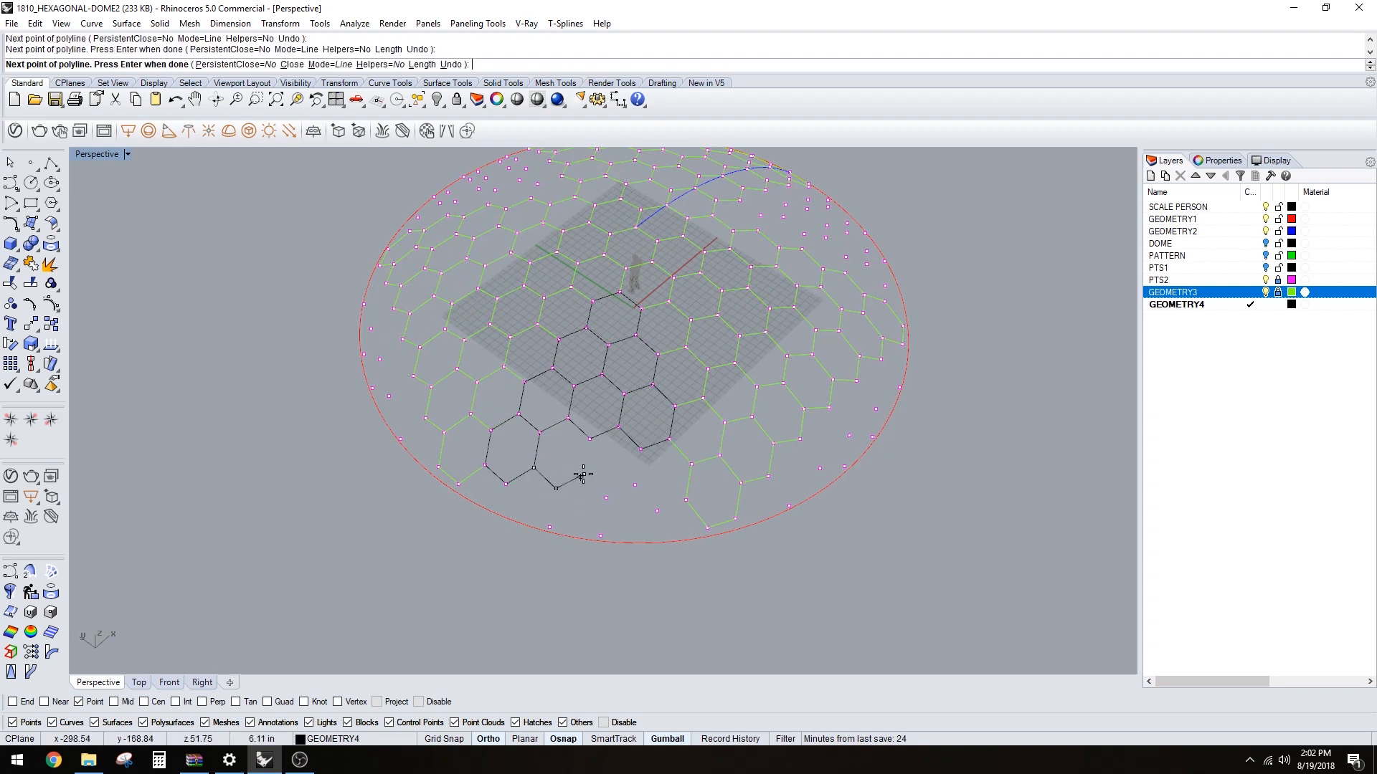
{"action": "left_click", "coordinate": [584, 474]}
{"action": "left_click", "coordinate": [589, 439]}
{"action": "left_click", "coordinate": [568, 419]}
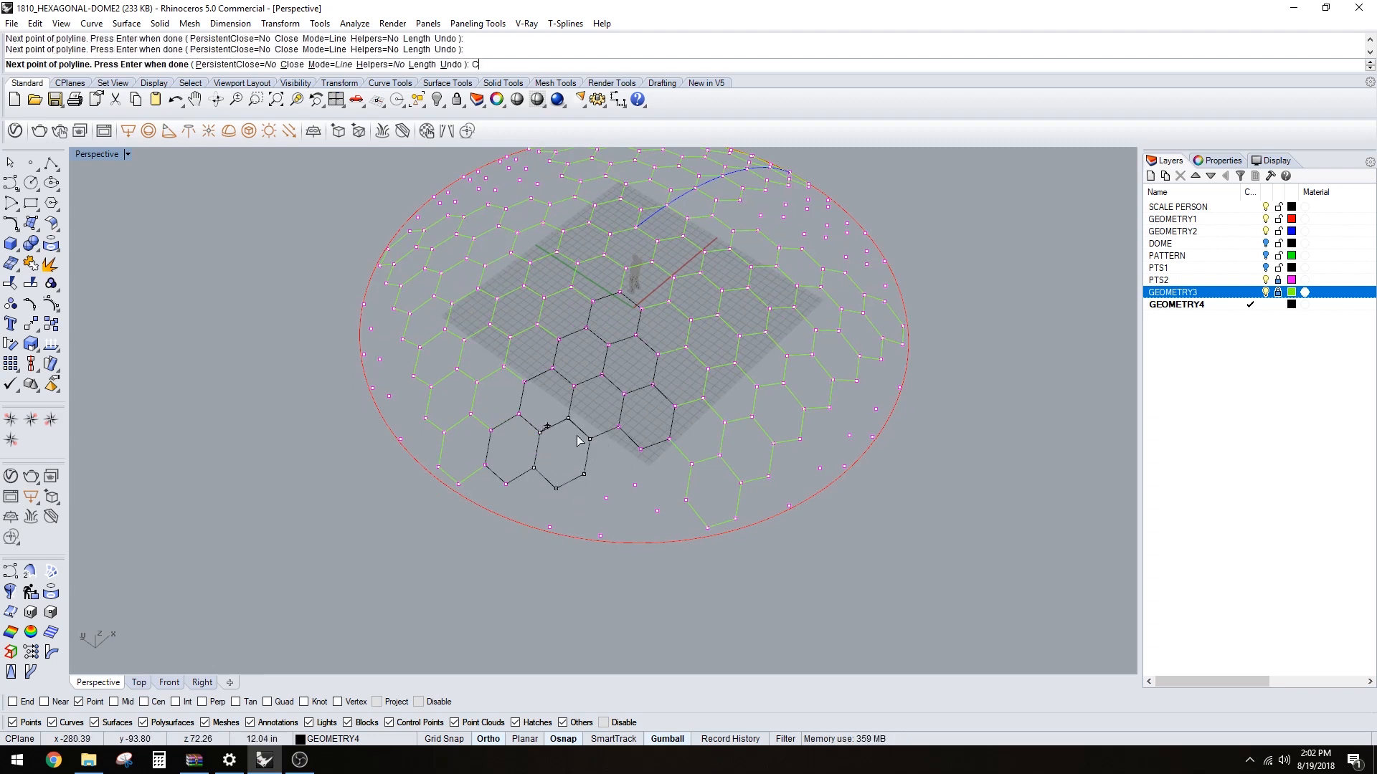
{"action": "type", "text": "C"}
{"action": "key", "text": "Return"}
- Draw the third hexagon from the left in the gap's fourth row as a closed polyline
{"action": "key", "text": "Return"}
{"action": "left_click", "coordinate": [585, 474]}
{"action": "left_click", "coordinate": [606, 498]}
{"action": "left_click", "coordinate": [635, 484]}
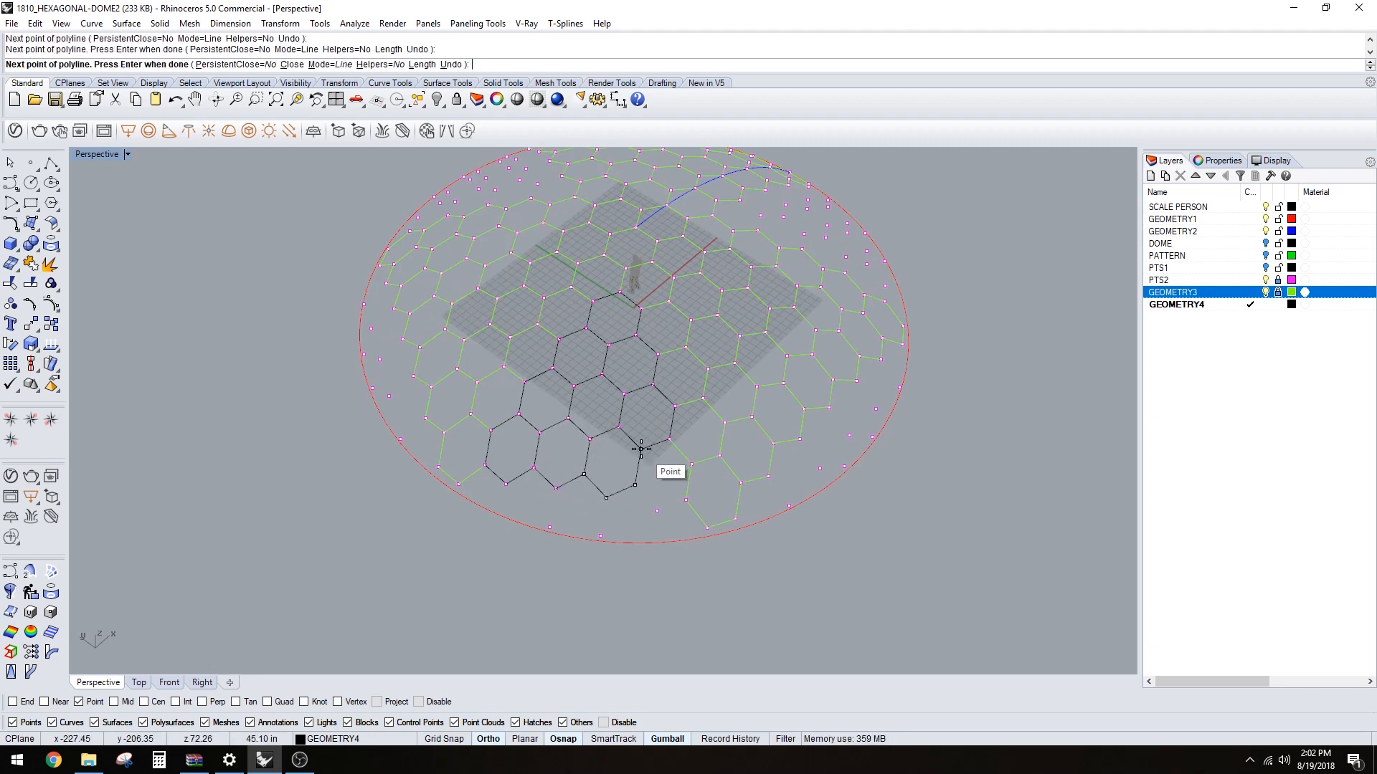
{"action": "left_click", "coordinate": [641, 449]}
{"action": "left_click", "coordinate": [619, 427]}
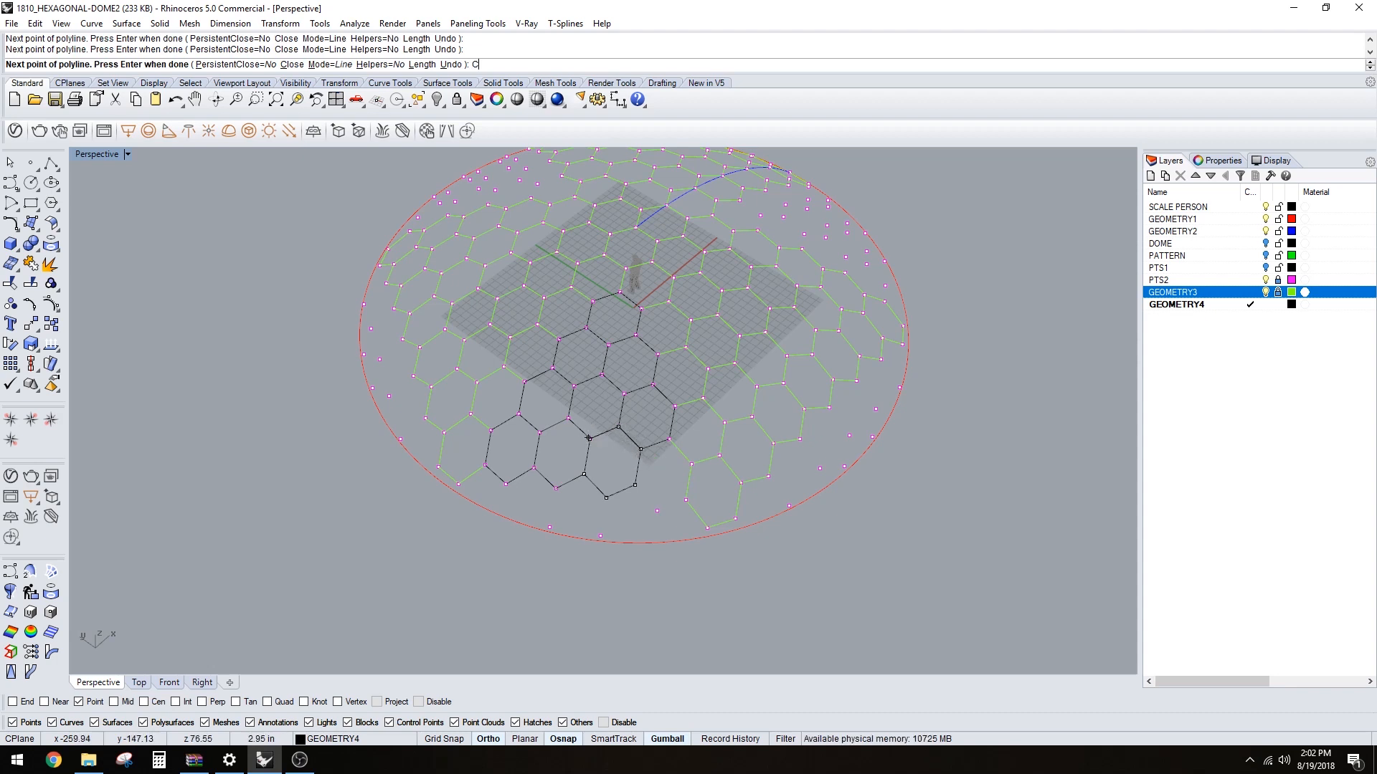
{"action": "type", "text": "C"}
{"action": "key", "text": "Return"}
- Complete the gap's fourth row with a closed hexagonal polyline at its right end, next to the neighbouring sector
{"action": "key", "text": "Return"}
{"action": "left_click", "coordinate": [634, 485]}
{"action": "left_click", "coordinate": [657, 510]}
{"action": "left_click", "coordinate": [687, 500]}
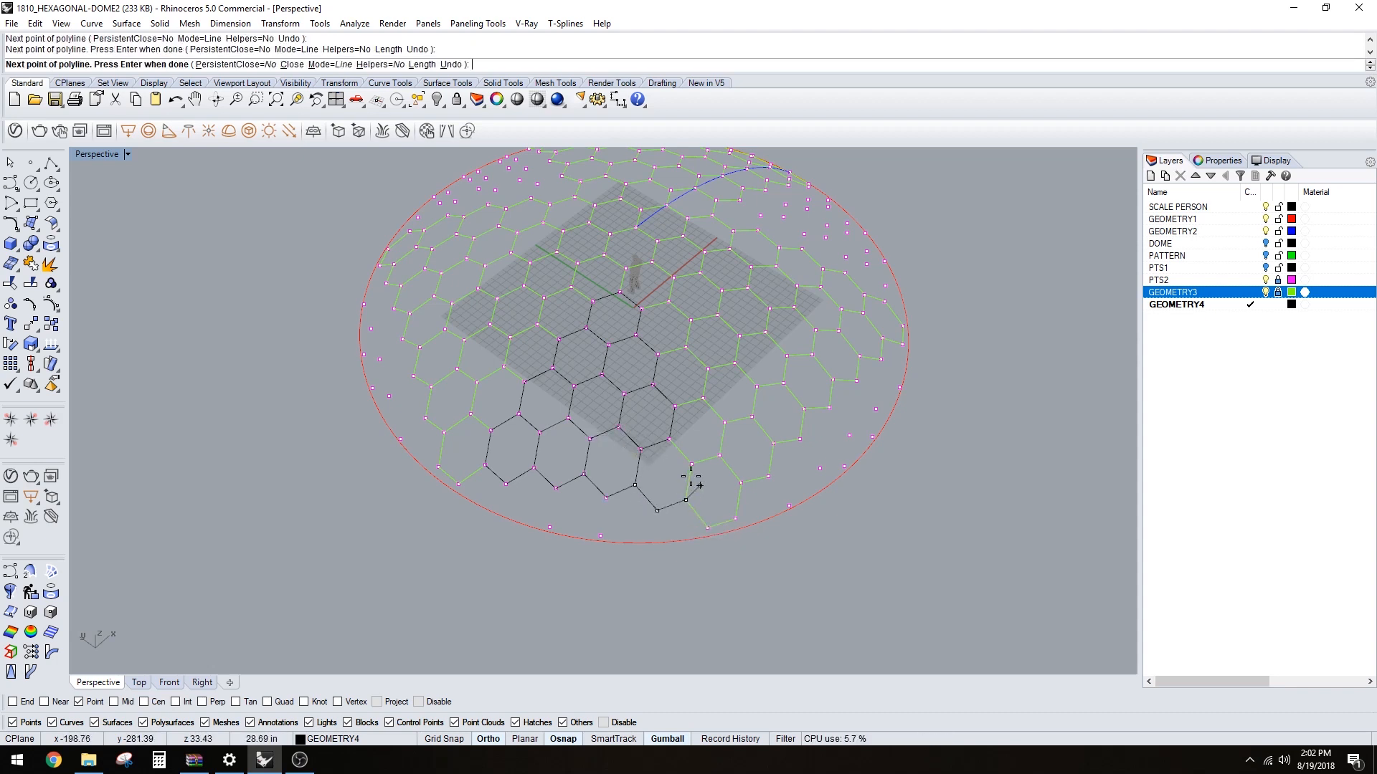
{"action": "left_click", "coordinate": [692, 464]}
{"action": "left_click", "coordinate": [669, 439]}
{"action": "type", "text": "C"}
{"action": "key", "text": "Return"}
- Mirror all hexagons on the GEOMETRY4 layer across the plane through the dome's apex and an adjacent hexagon vertex
{"action": "right_click_drag", "start_coordinate": [633, 443], "coordinate": [659, 456]}
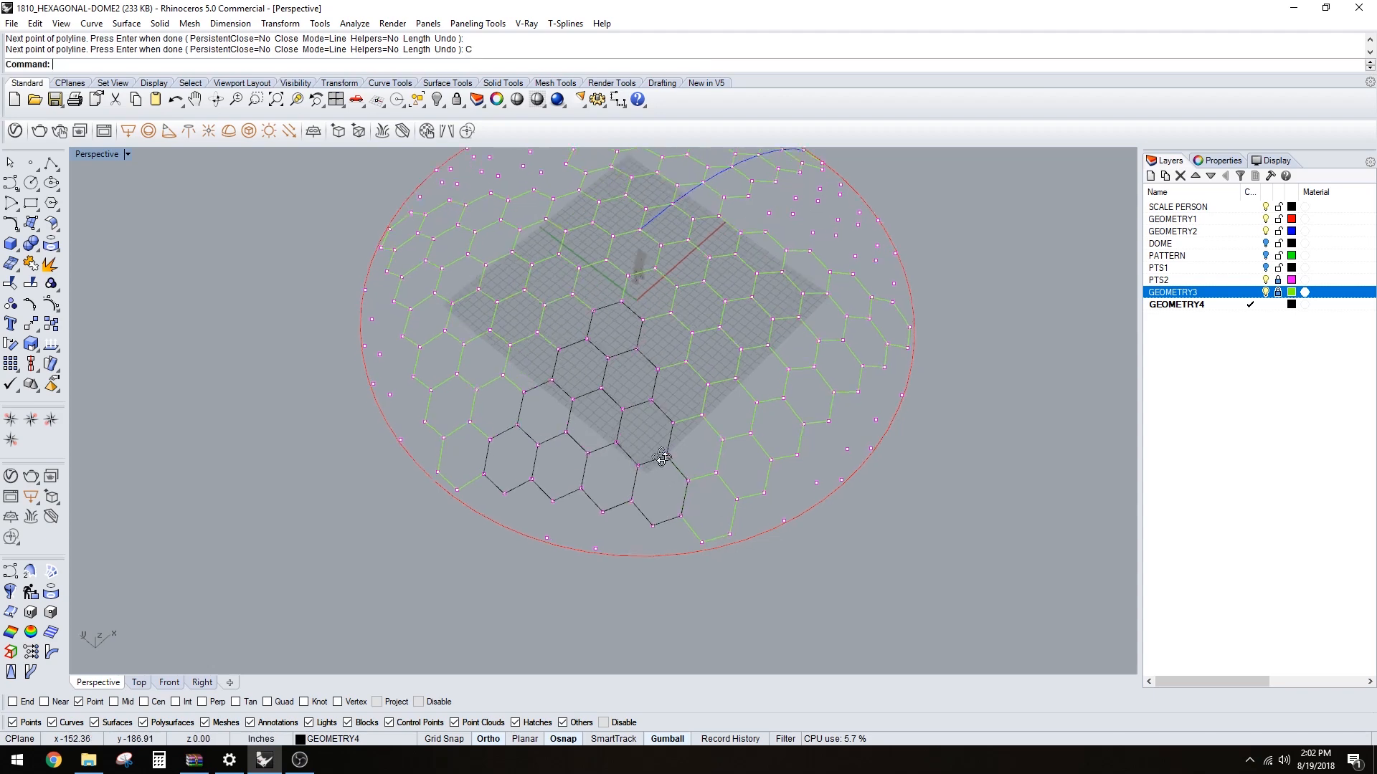
{"action": "right_click", "coordinate": [1217, 309]}
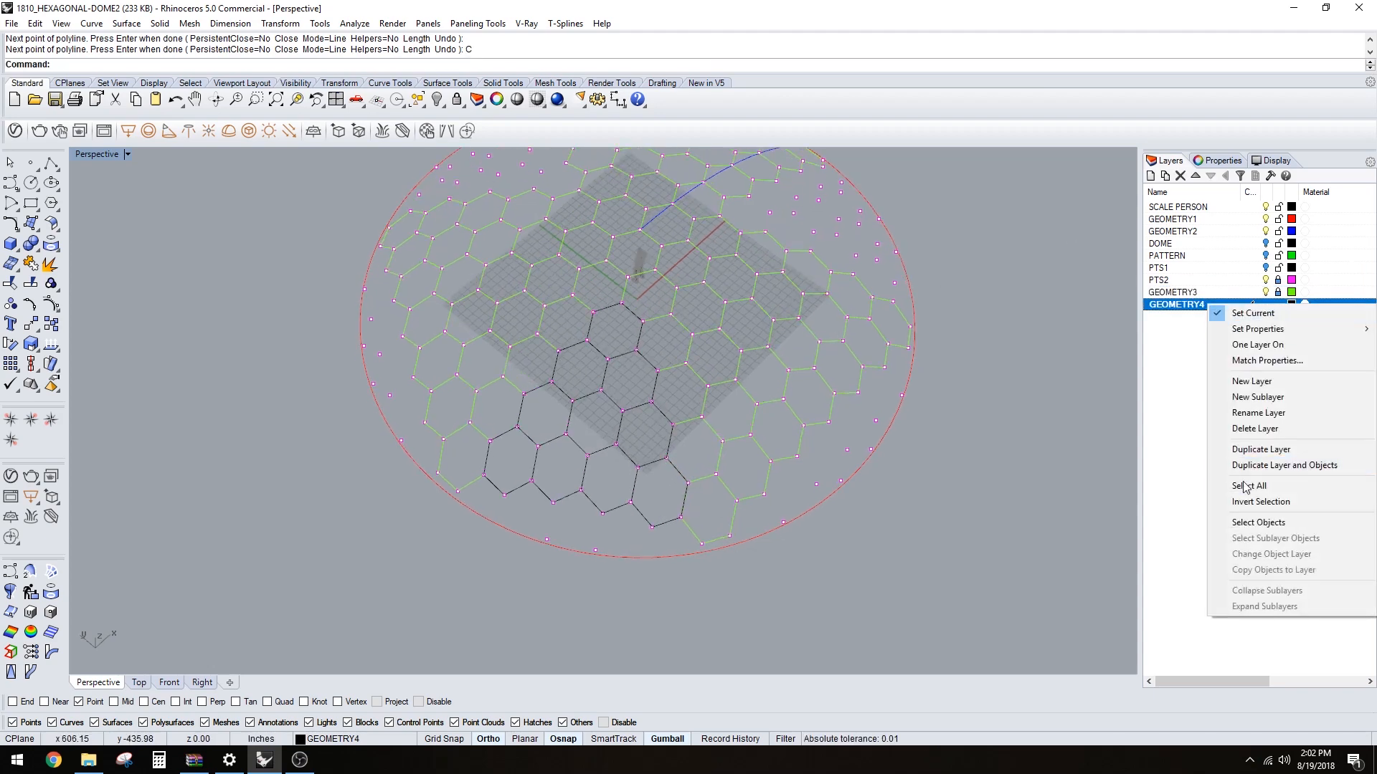
{"action": "left_click", "coordinate": [1251, 524]}
{"action": "scroll", "coordinate": [841, 487], "scroll_direction": "down", "scroll_amount": 3}
{"action": "right_click_drag", "start_coordinate": [841, 487], "coordinate": [763, 511]}
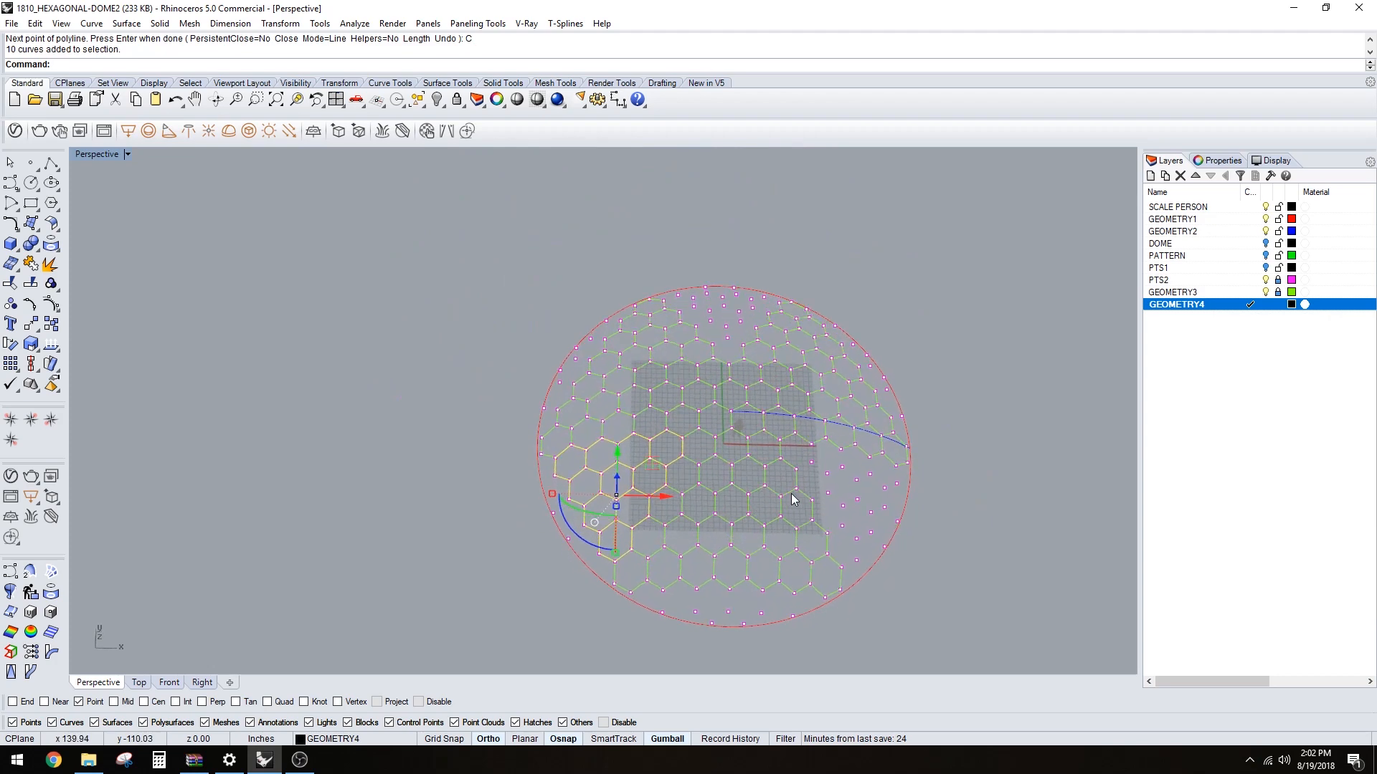
{"action": "scroll", "coordinate": [742, 442], "scroll_direction": "up", "scroll_amount": 3}
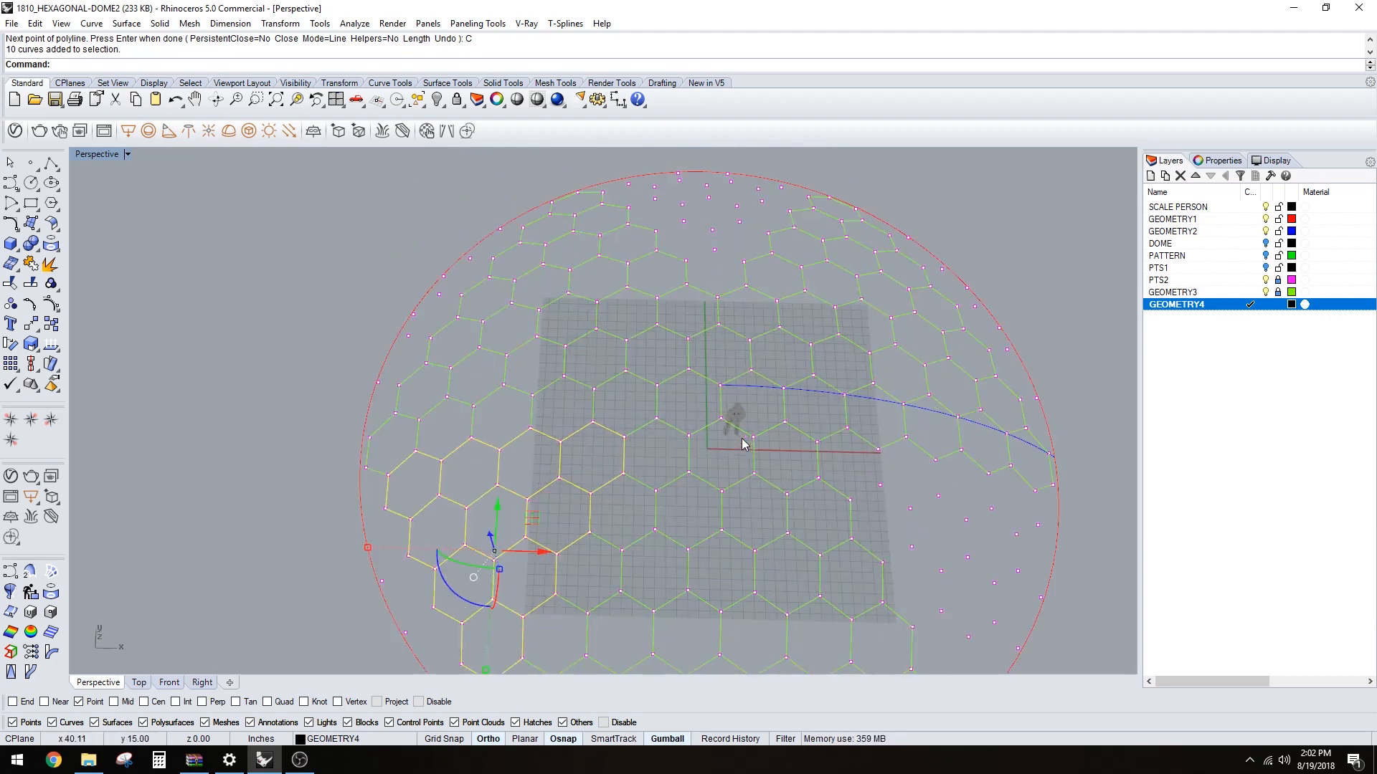
{"action": "type", "text": "MI"}
{"action": "key", "text": "Return"}
{"action": "scroll", "coordinate": [736, 439], "scroll_direction": "up", "scroll_amount": 3}
{"action": "left_click", "coordinate": [722, 380]}
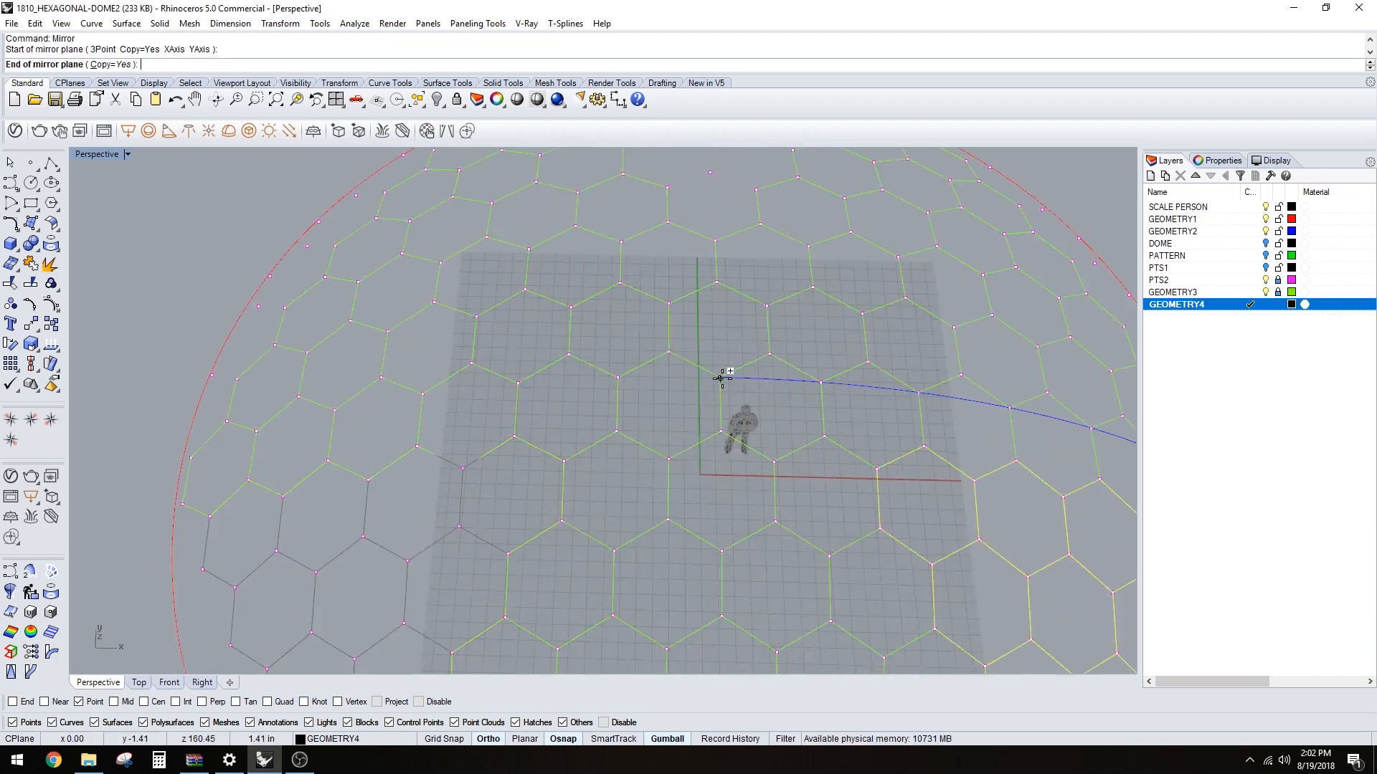
{"action": "left_click", "coordinate": [723, 422]}
- Mirror the same group of gap hexagons across a second plane through the apex to fill the remaining gap
{"action": "scroll", "coordinate": [738, 443], "scroll_direction": "down", "scroll_amount": 2}
{"action": "mouse_move", "coordinate": [737, 442]}
{"action": "right_mouse_down"}
{"action": "mouse_move", "coordinate": [961, 517]}
{"action": "mouse_move", "coordinate": [940, 547]}
{"action": "mouse_move", "coordinate": [876, 556]}
{"action": "mouse_move", "coordinate": [710, 442]}
{"action": "right_mouse_up"}
{"action": "key", "text": "Return"}
{"action": "left_click", "coordinate": [677, 416]}
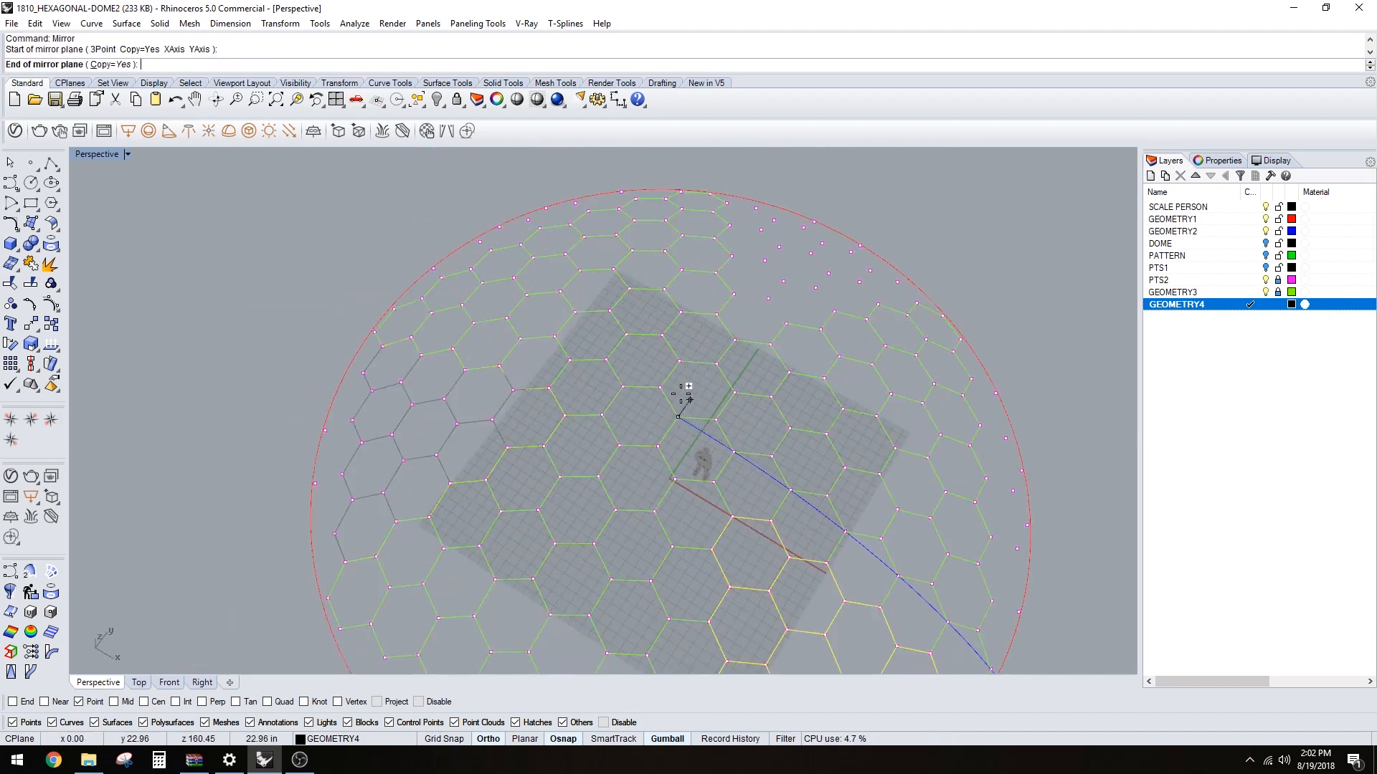
{"action": "left_click", "coordinate": [660, 387]}
{"action": "scroll", "coordinate": [677, 393], "scroll_direction": "down", "scroll_amount": 4}
{"action": "right_click_drag", "start_coordinate": [896, 380], "coordinate": [846, 351]}
{"action": "left_click", "coordinate": [661, 439]}
{"action": "right_click_drag", "start_coordinate": [662, 438], "coordinate": [797, 395]}
- Unlock the GEOMETRY3 layer and move all objects from GEOMETRY4 onto it
{"action": "right_click", "coordinate": [1210, 306]}
{"action": "right_click", "coordinate": [1191, 319]}
{"action": "right_click", "coordinate": [1188, 304]}
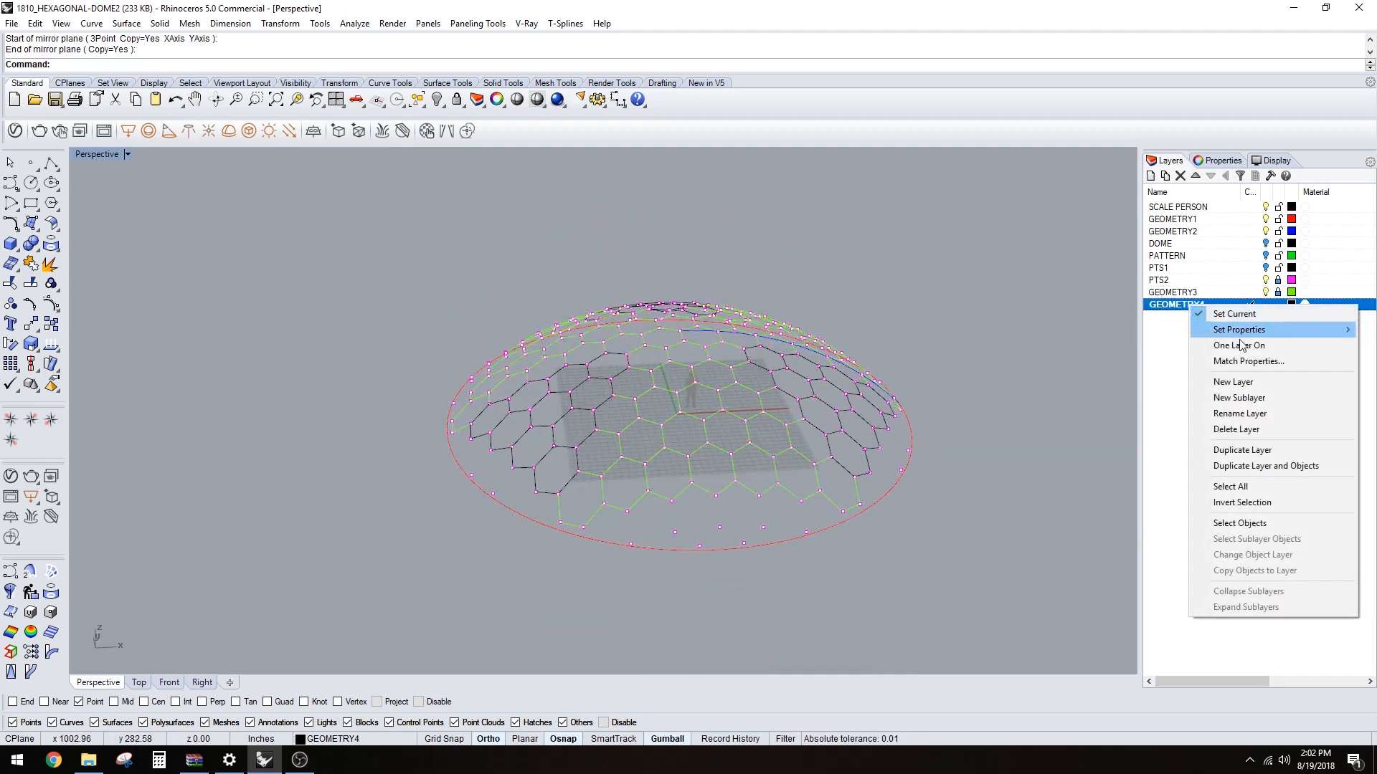
{"action": "left_click", "coordinate": [1257, 531]}
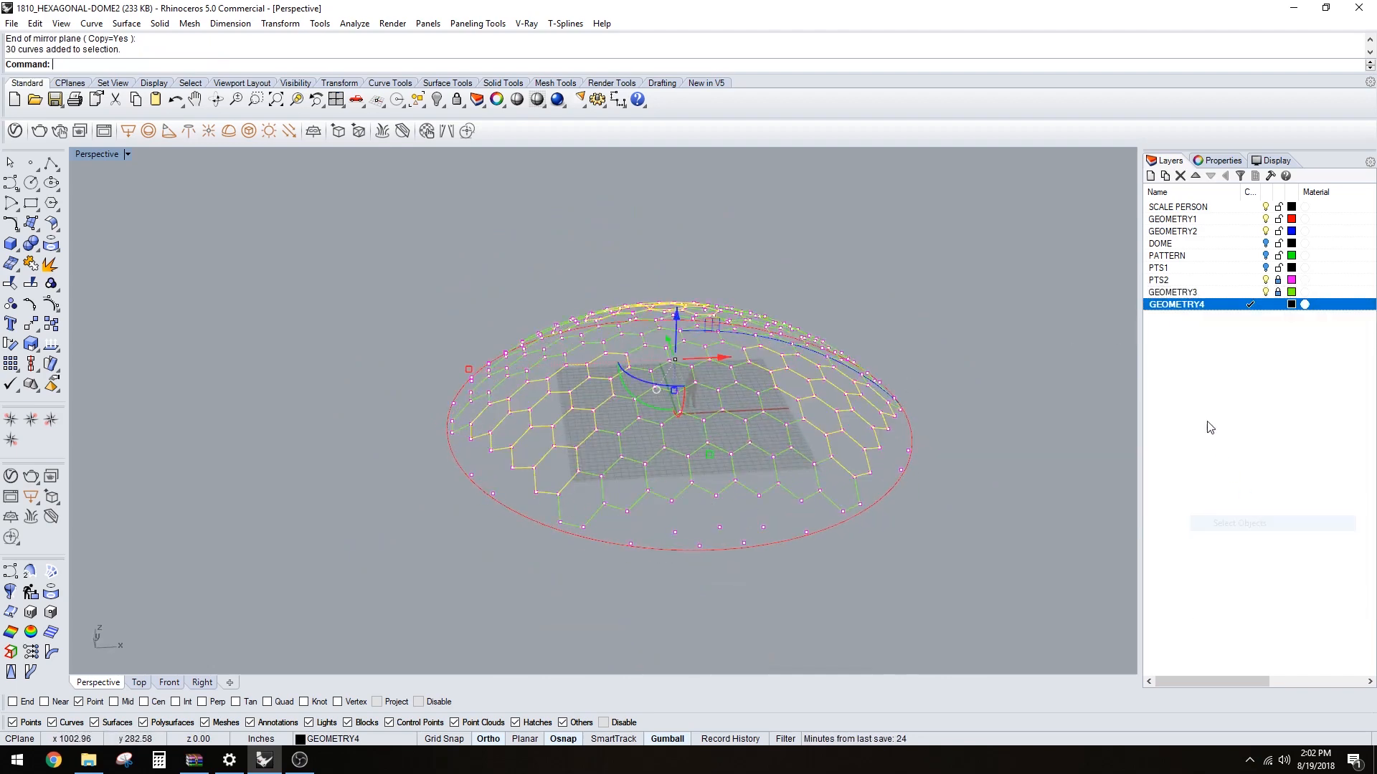
{"action": "left_click", "coordinate": [1277, 294]}
{"action": "right_click", "coordinate": [1250, 295]}
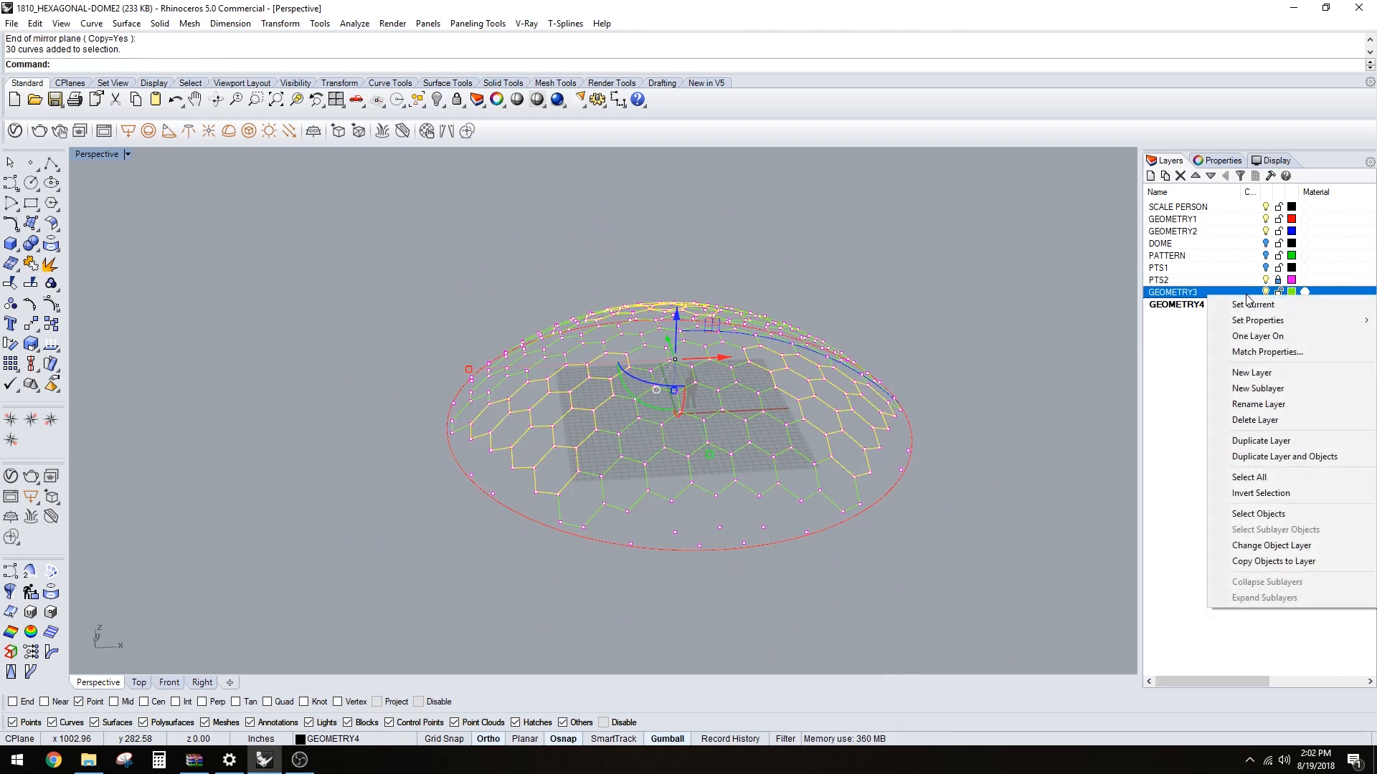
{"action": "left_click", "coordinate": [1262, 546]}
{"action": "left_click", "coordinate": [1038, 493]}
- Inspect the completed hexagonal dome from several sides and hide the PTS2 points layer
{"action": "right_click_drag", "start_coordinate": [1036, 492], "coordinate": [993, 418]}
{"action": "scroll", "coordinate": [622, 426], "scroll_direction": "up", "scroll_amount": 2}
{"action": "right_click_drag", "start_coordinate": [623, 430], "coordinate": [872, 453]}
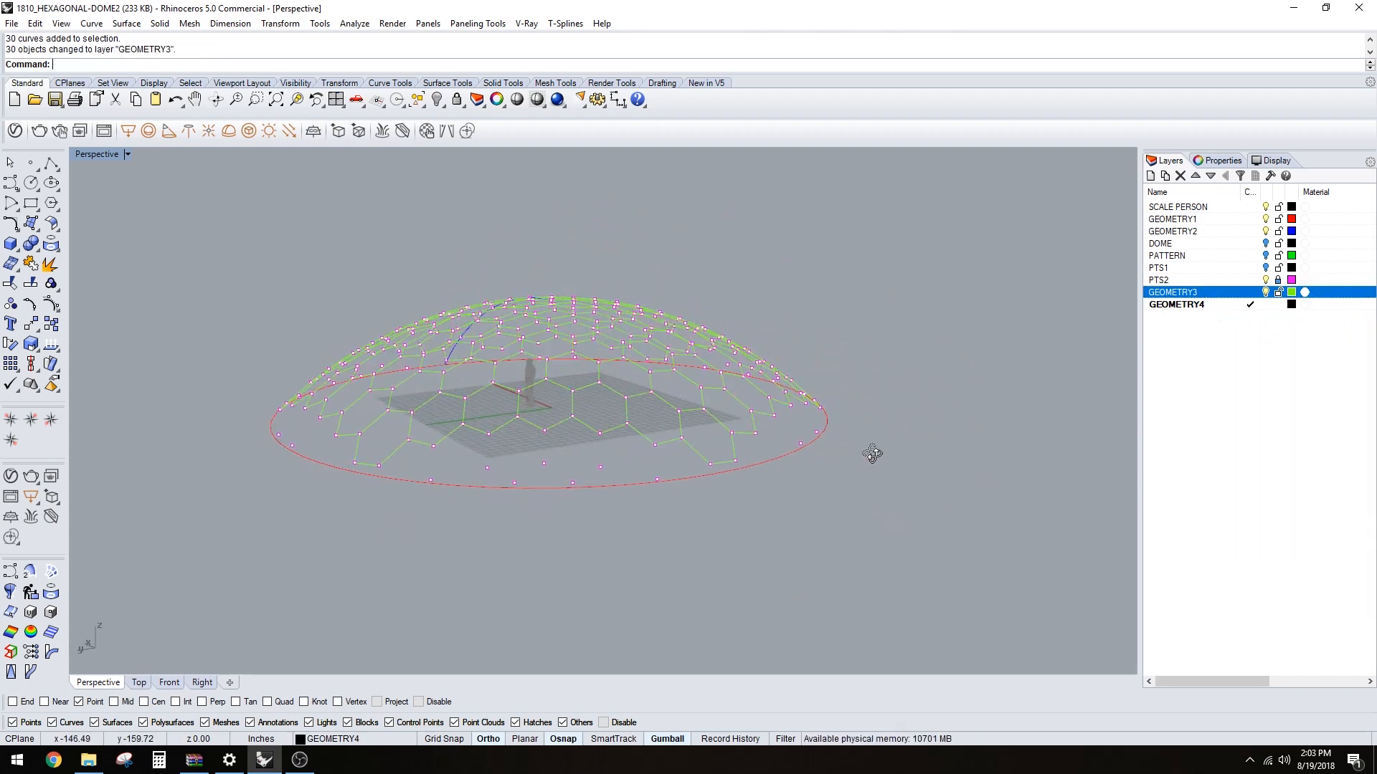
{"action": "scroll", "coordinate": [424, 430], "scroll_direction": "up", "scroll_amount": 2}
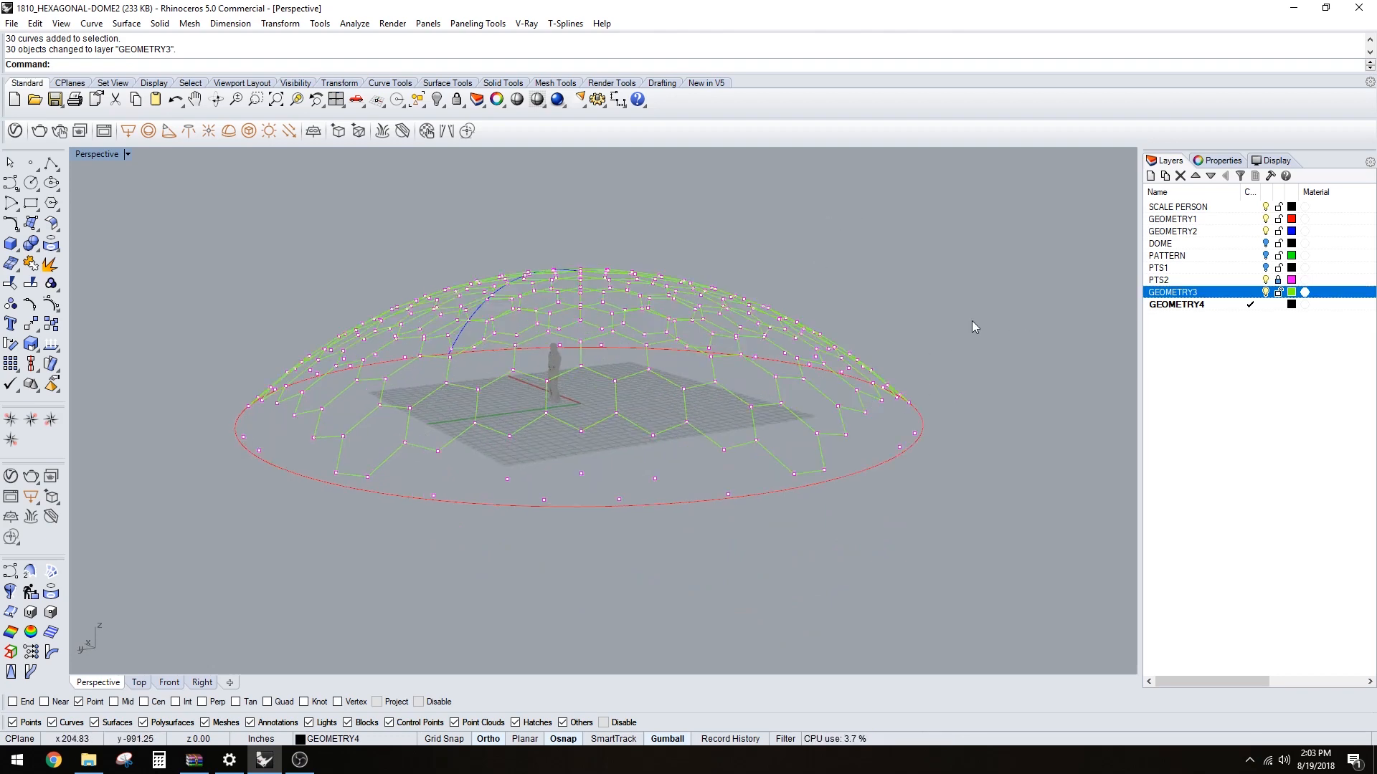
{"action": "right_click_drag", "start_coordinate": [973, 326], "coordinate": [849, 323]}
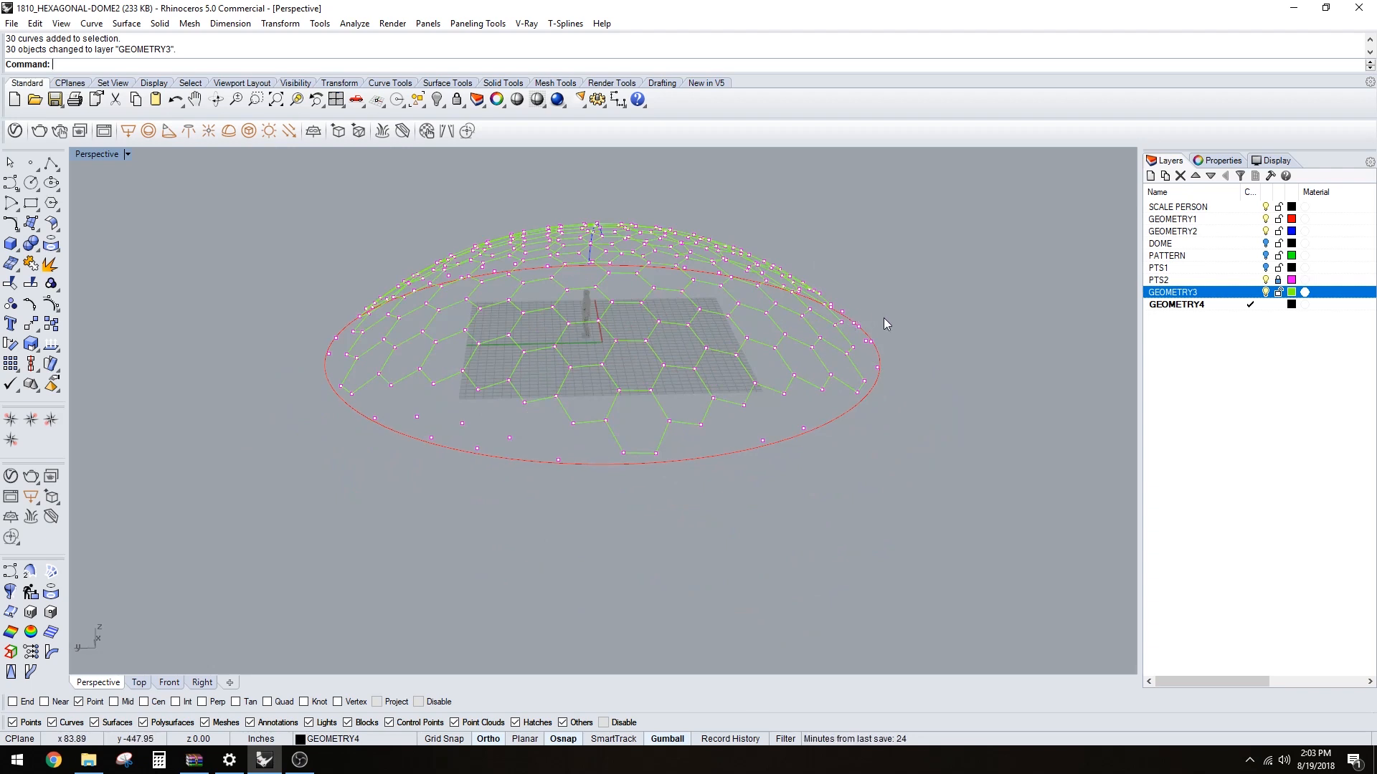
{"action": "right_click_drag", "start_coordinate": [864, 338], "coordinate": [868, 433]}
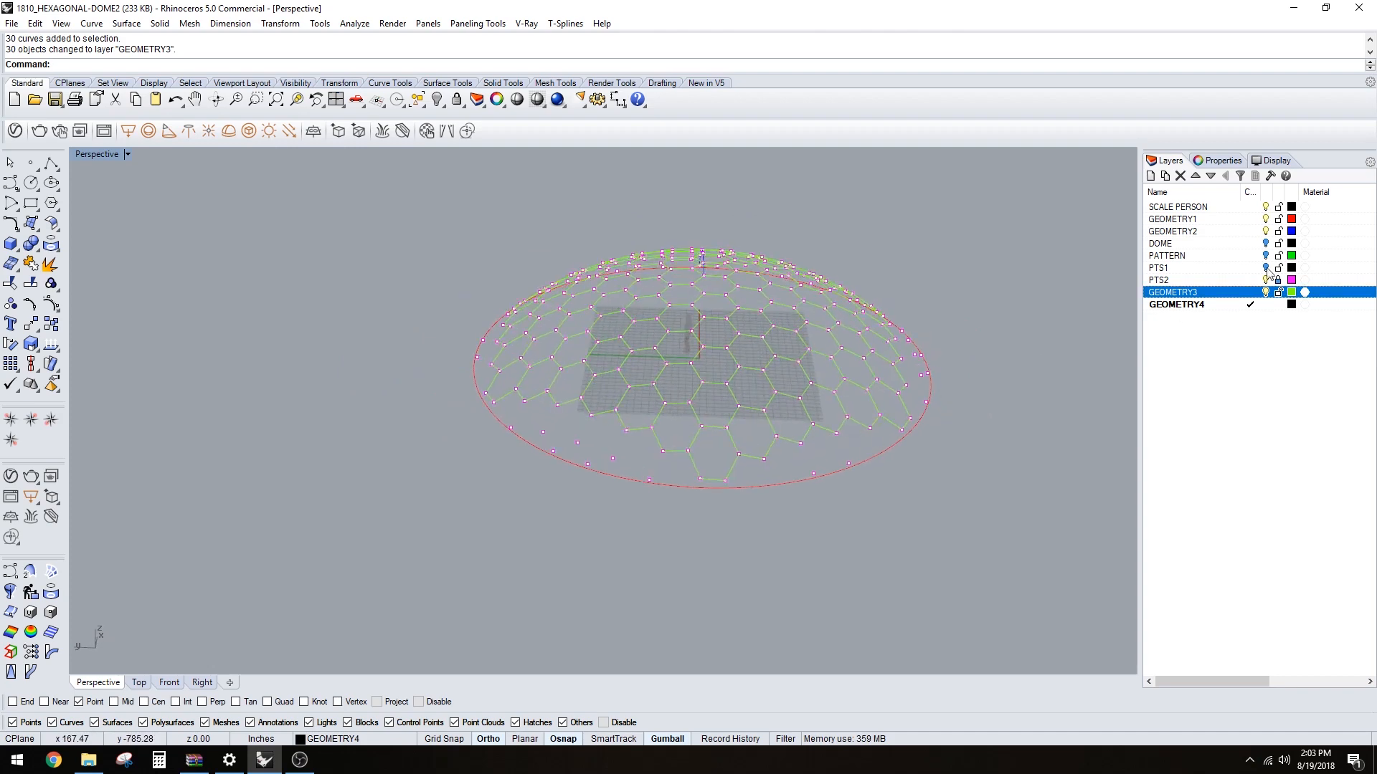
{"action": "left_click", "coordinate": [1266, 280]}
{"action": "right_click_drag", "start_coordinate": [1025, 362], "coordinate": [760, 377]}
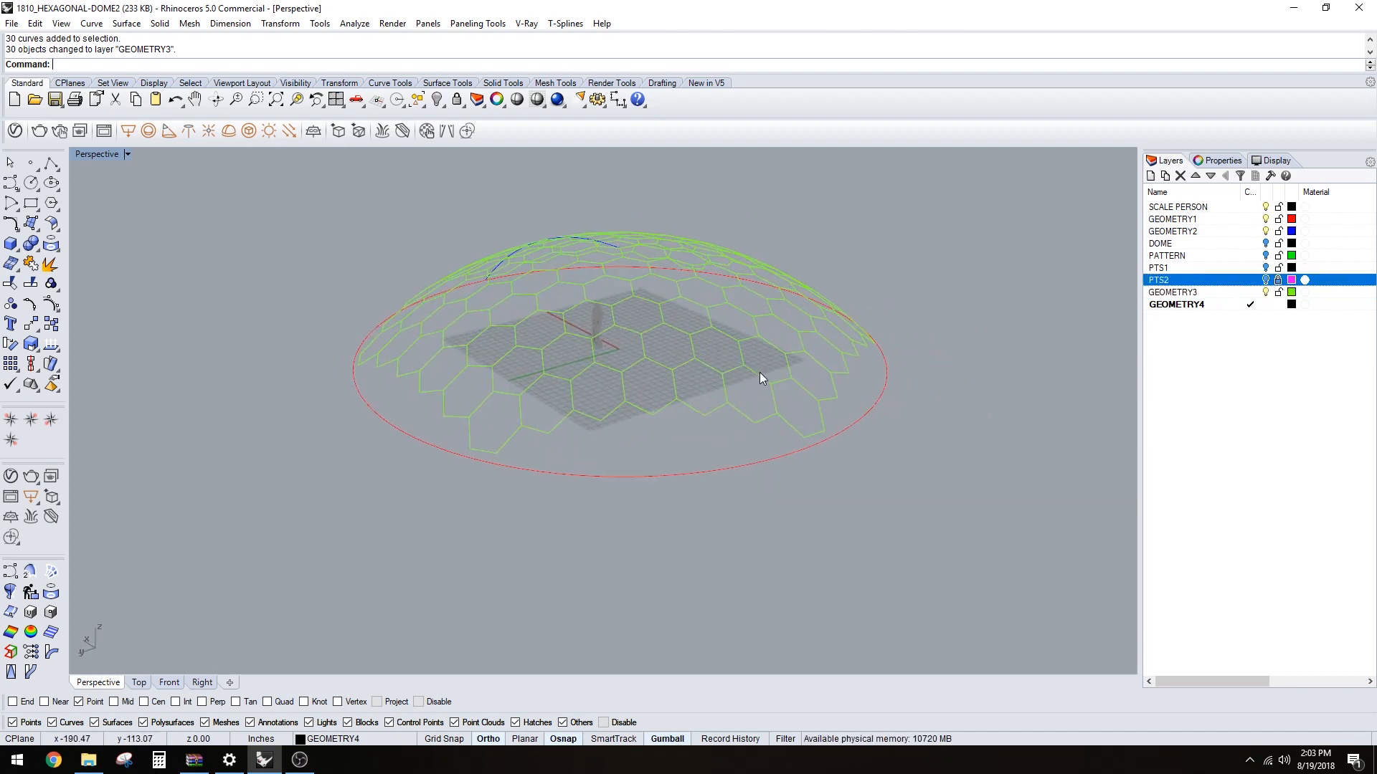
- Rename the GEOMETRY4 layer to PLANES
{"action": "left_click", "coordinate": [1212, 295]}
{"action": "left_click", "coordinate": [1195, 307]}
{"action": "left_click", "coordinate": [1204, 307]}
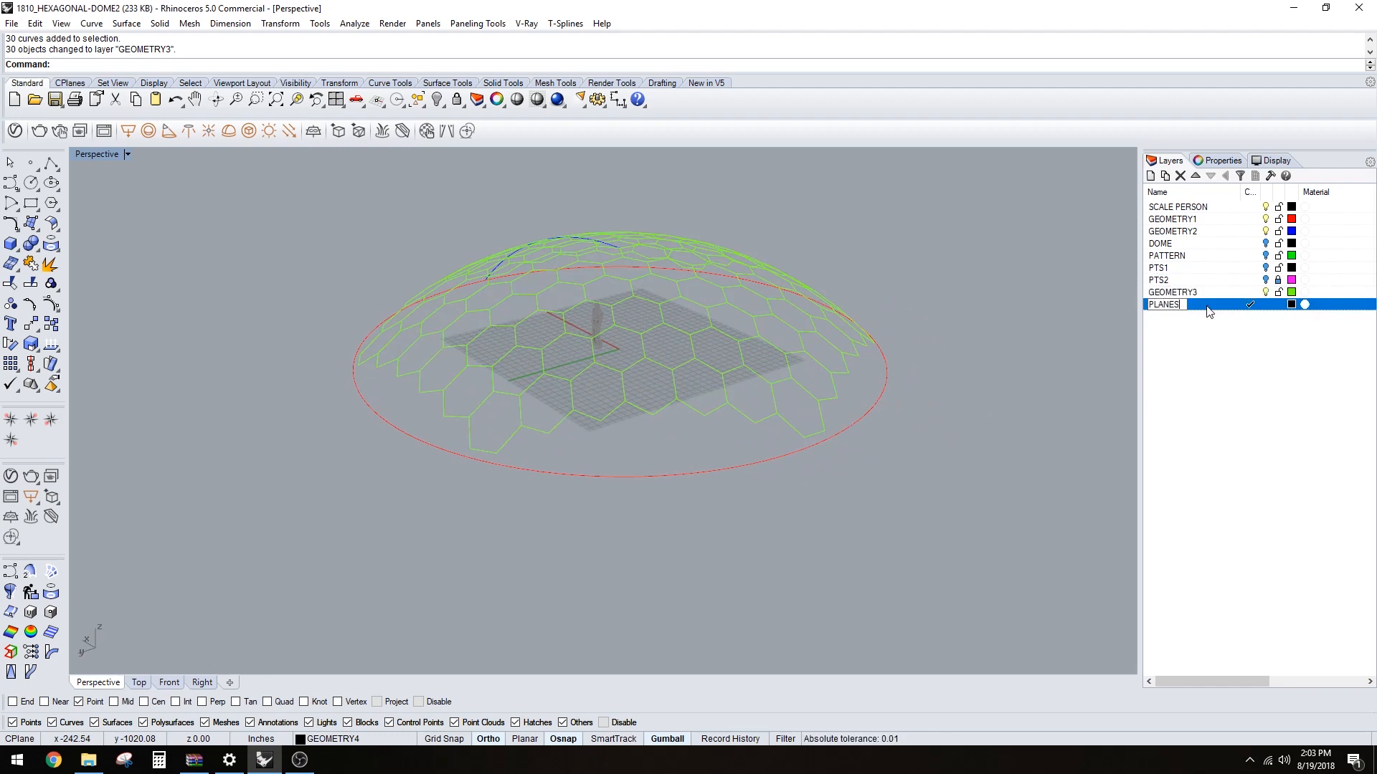
{"action": "type", "text": "PLANES"}
{"action": "key", "text": "Return"}
- Try to create planar surfaces with PlanarSrf from all hexagon curves on the GEOMETRY3 layer
{"action": "right_click", "coordinate": [1207, 291]}
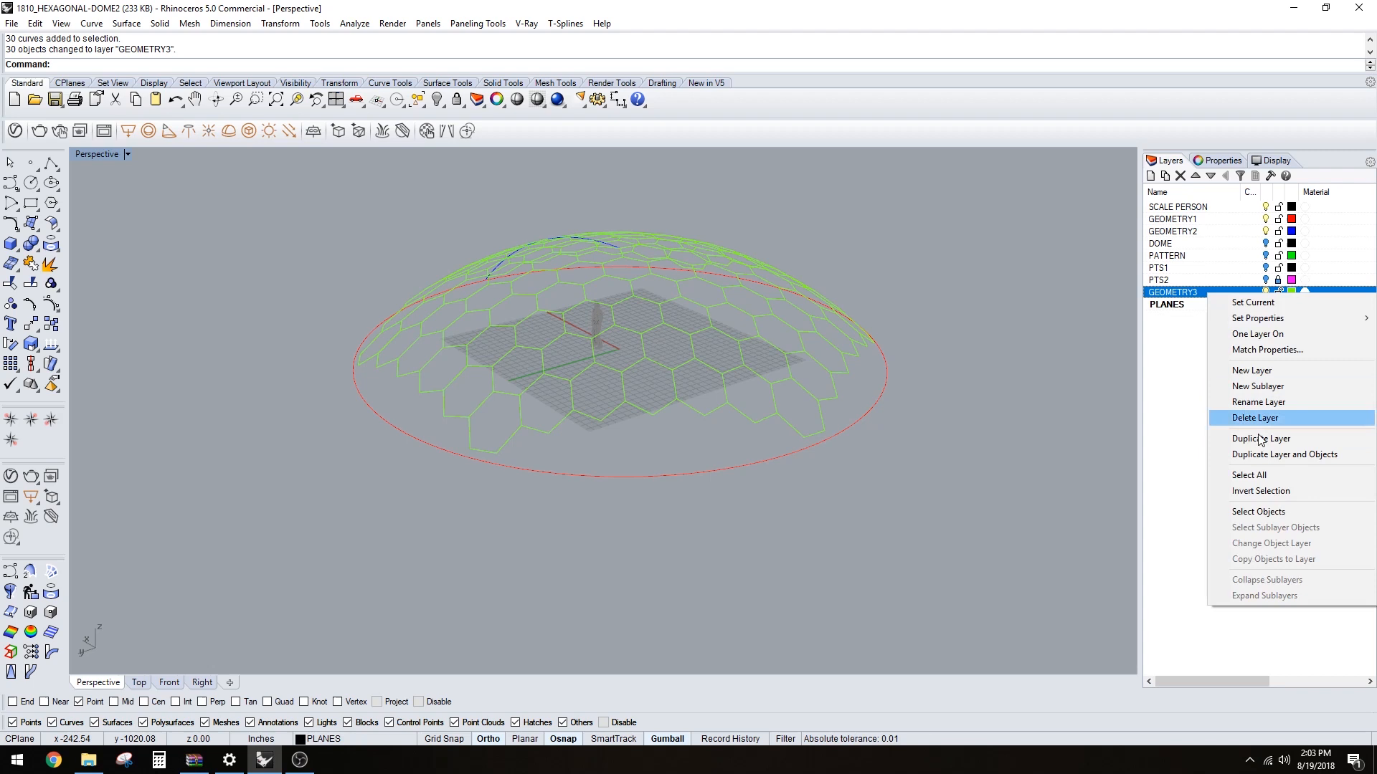
{"action": "left_click", "coordinate": [1273, 513]}
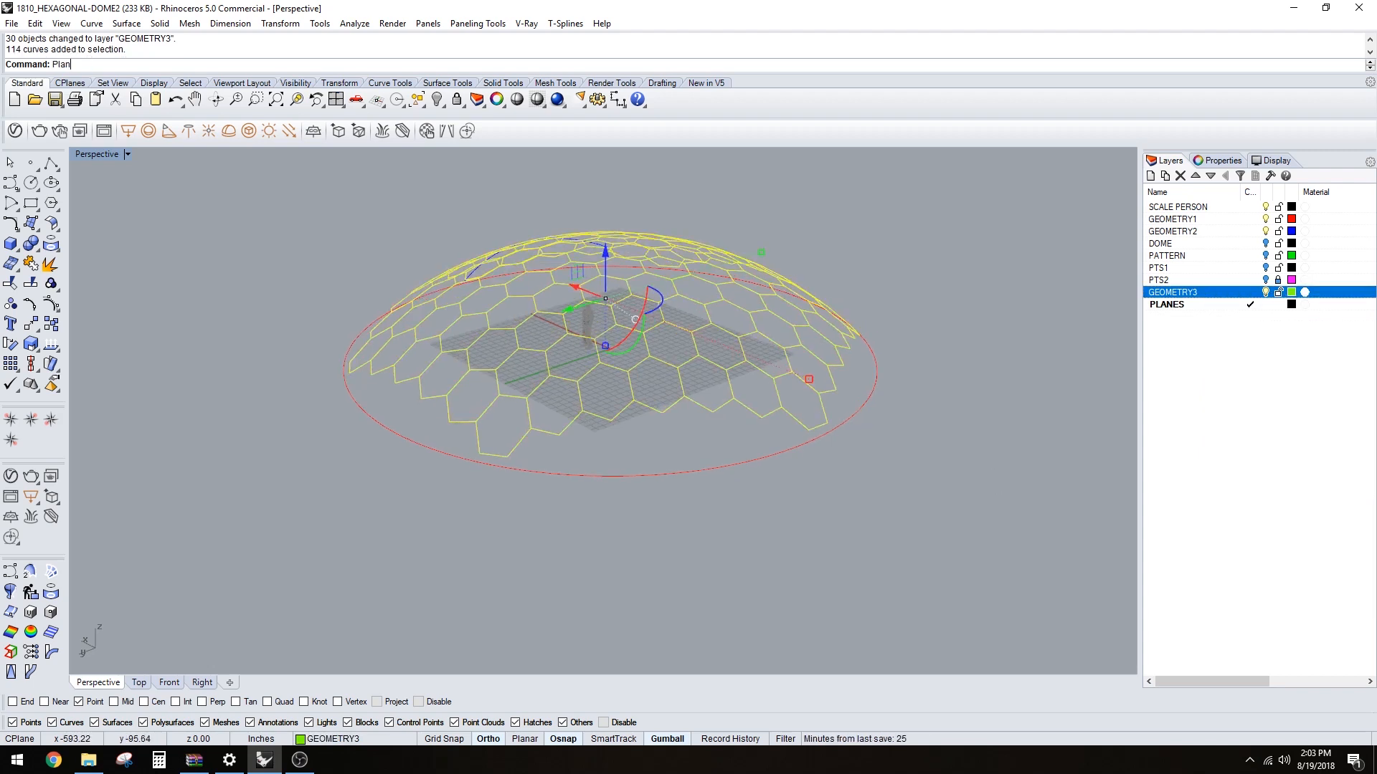
{"action": "type", "text": "PlanarSrf"}
{"action": "key", "text": "Return"}
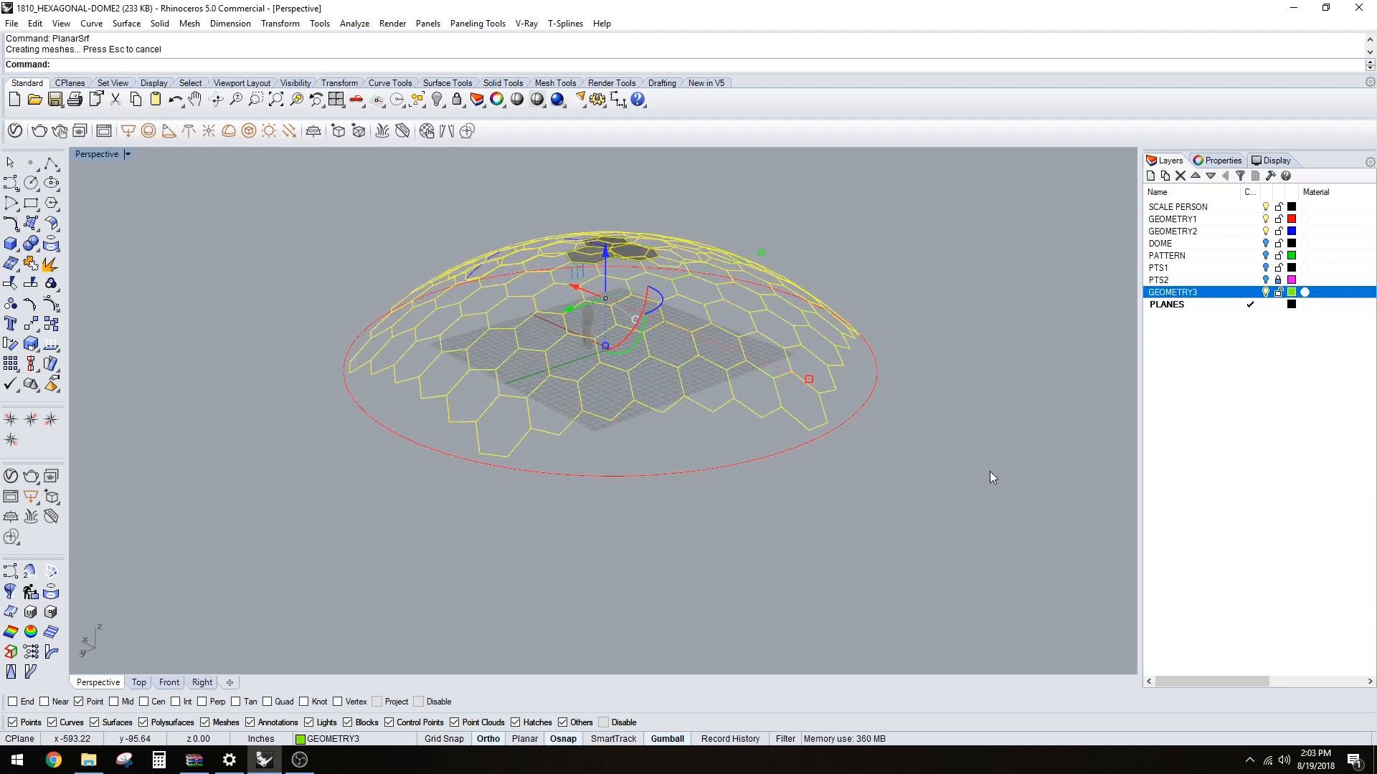
{"action": "key", "text": "ctrl+z"}
{"action": "right_click_drag", "start_coordinate": [990, 476], "coordinate": [660, 312]}
{"action": "right_click_drag", "start_coordinate": [601, 412], "coordinate": [658, 425]}
{"action": "left_click", "coordinate": [781, 584]}
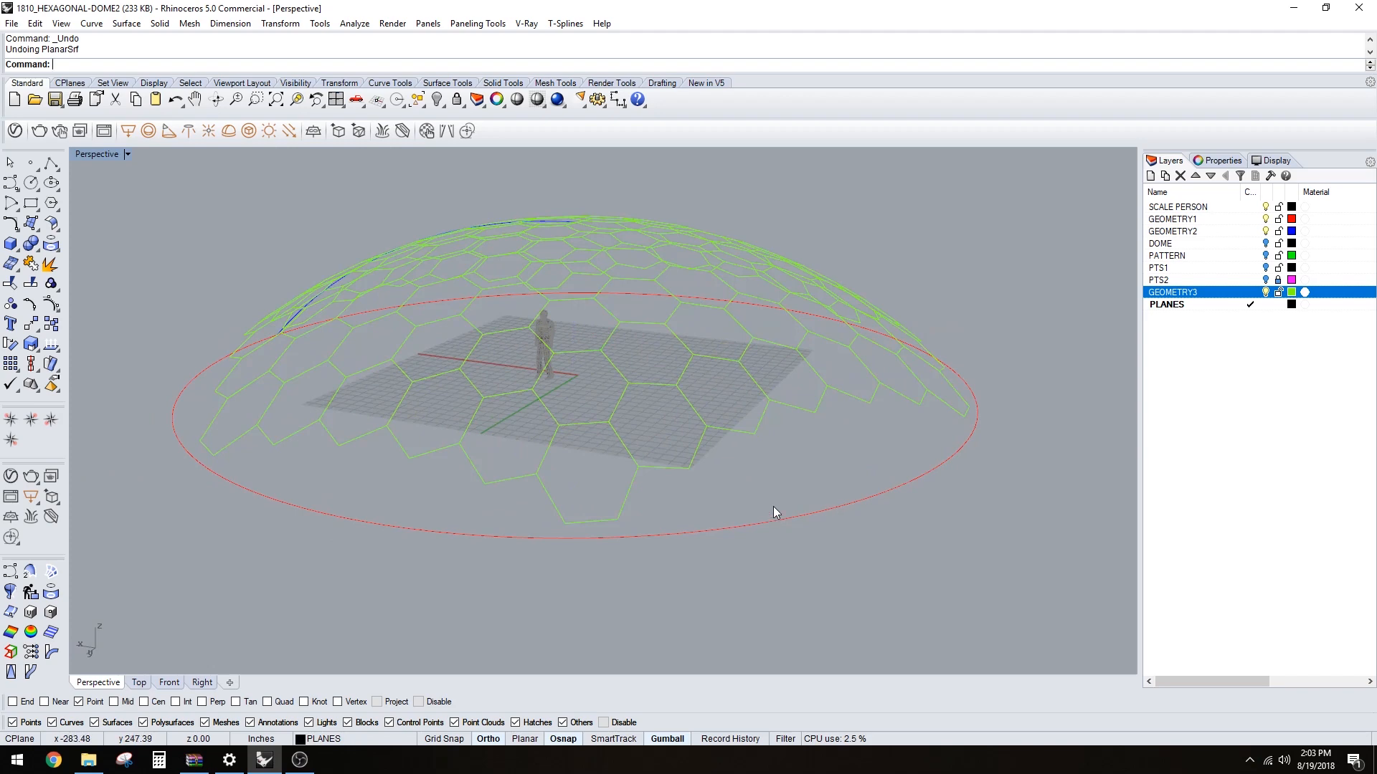
- Rename the PLANES layer to BASE1
{"action": "right_click_drag", "start_coordinate": [774, 507], "coordinate": [753, 415]}
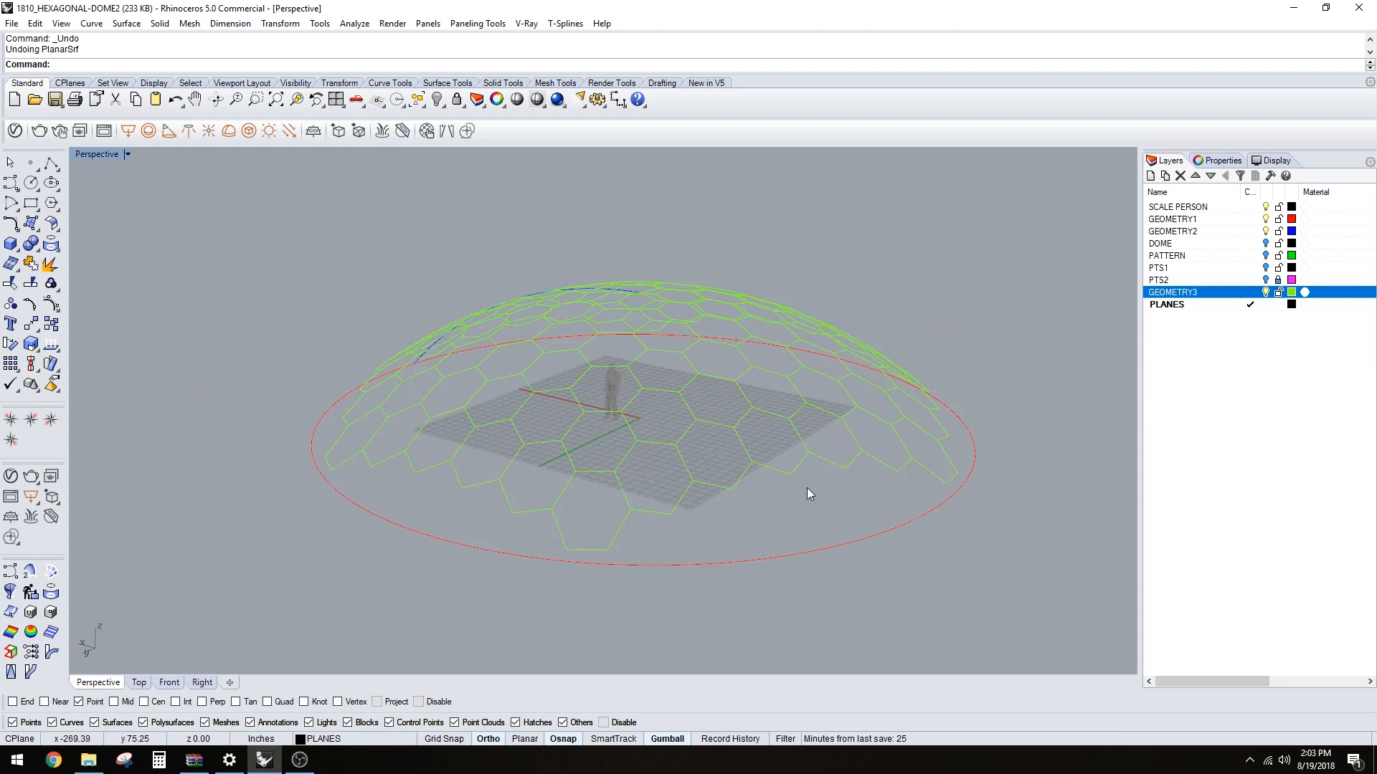
{"action": "right_click_drag", "start_coordinate": [808, 489], "coordinate": [646, 502]}
{"action": "right_click_drag", "start_coordinate": [948, 454], "coordinate": [828, 451]}
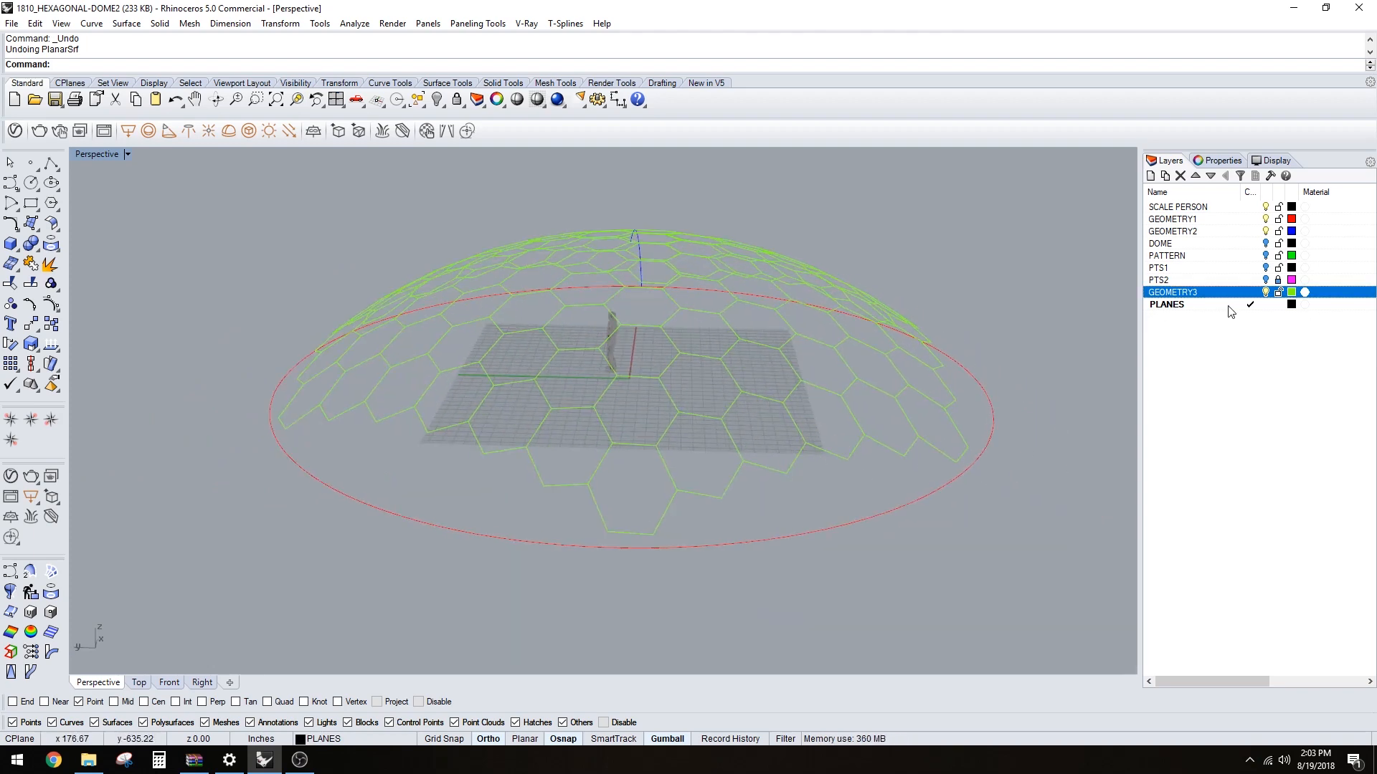
{"action": "left_click", "coordinate": [1187, 304]}
{"action": "left_click", "coordinate": [1188, 305]}
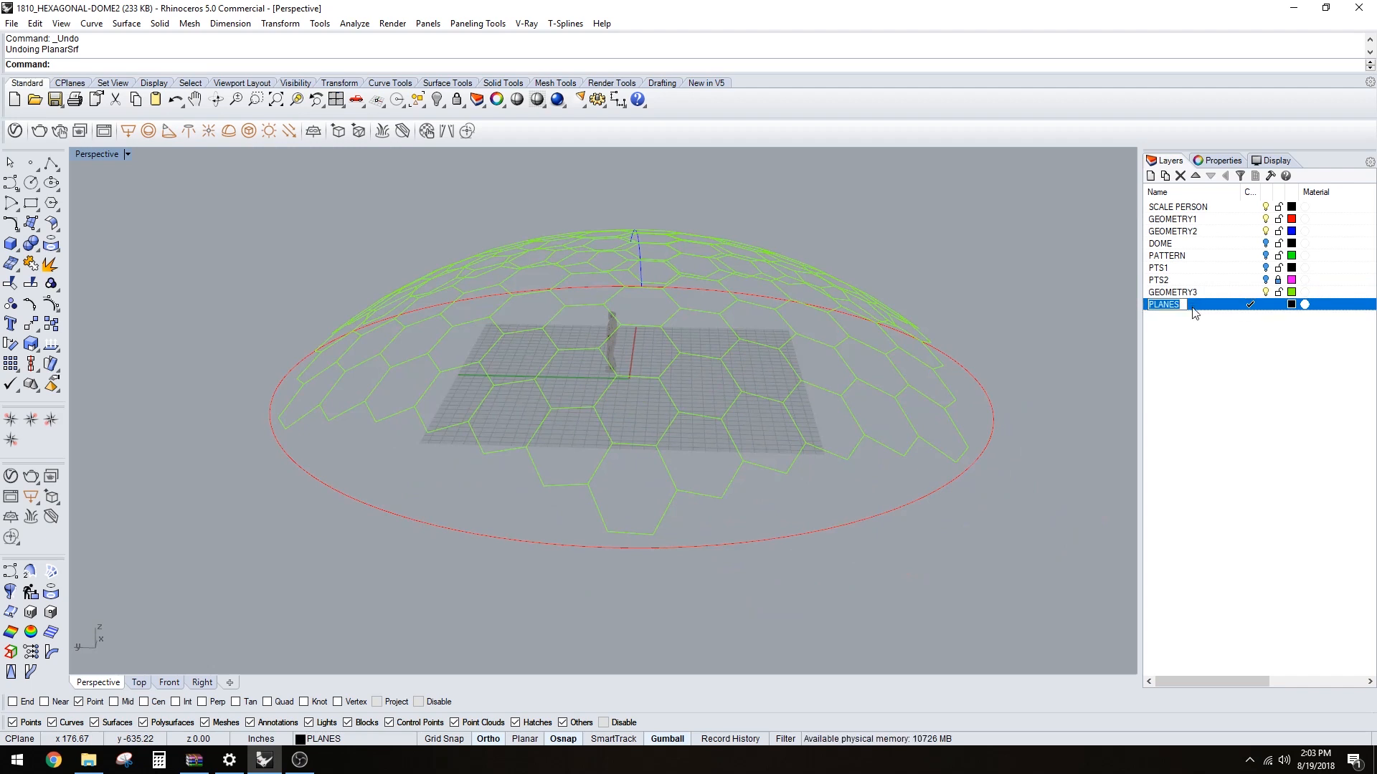
{"action": "type", "text": "BASE"}
{"action": "key", "text": "Return"}
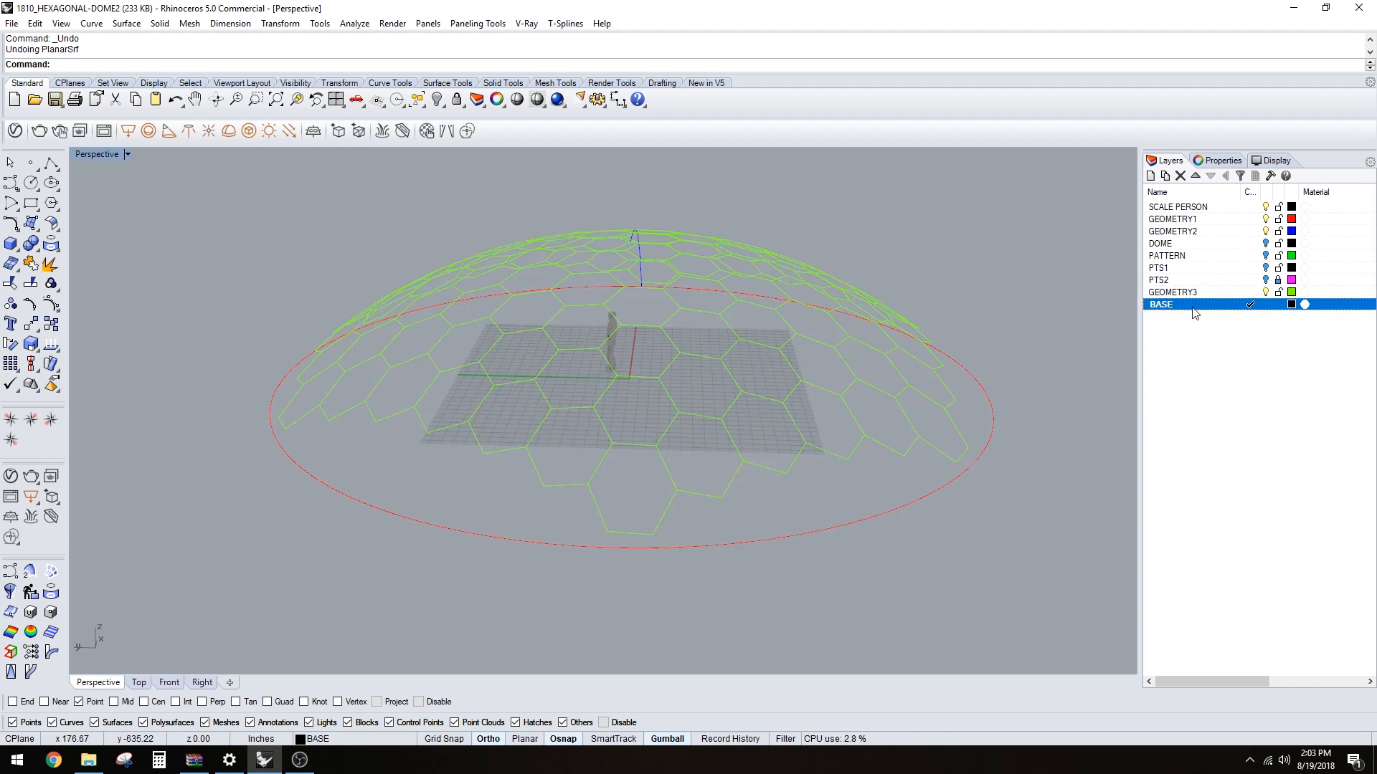
{"action": "left_click", "coordinate": [1193, 308]}
{"action": "left_click", "coordinate": [1167, 312]}
{"action": "left_click", "coordinate": [1175, 306]}
{"action": "key", "text": "Return"}
- Start a polyline on BASE1 with only the End snap active, tracing the dome's zigzag lower edge from a corner hexagon's base
{"action": "right_click_drag", "start_coordinate": [920, 514], "coordinate": [894, 507]}
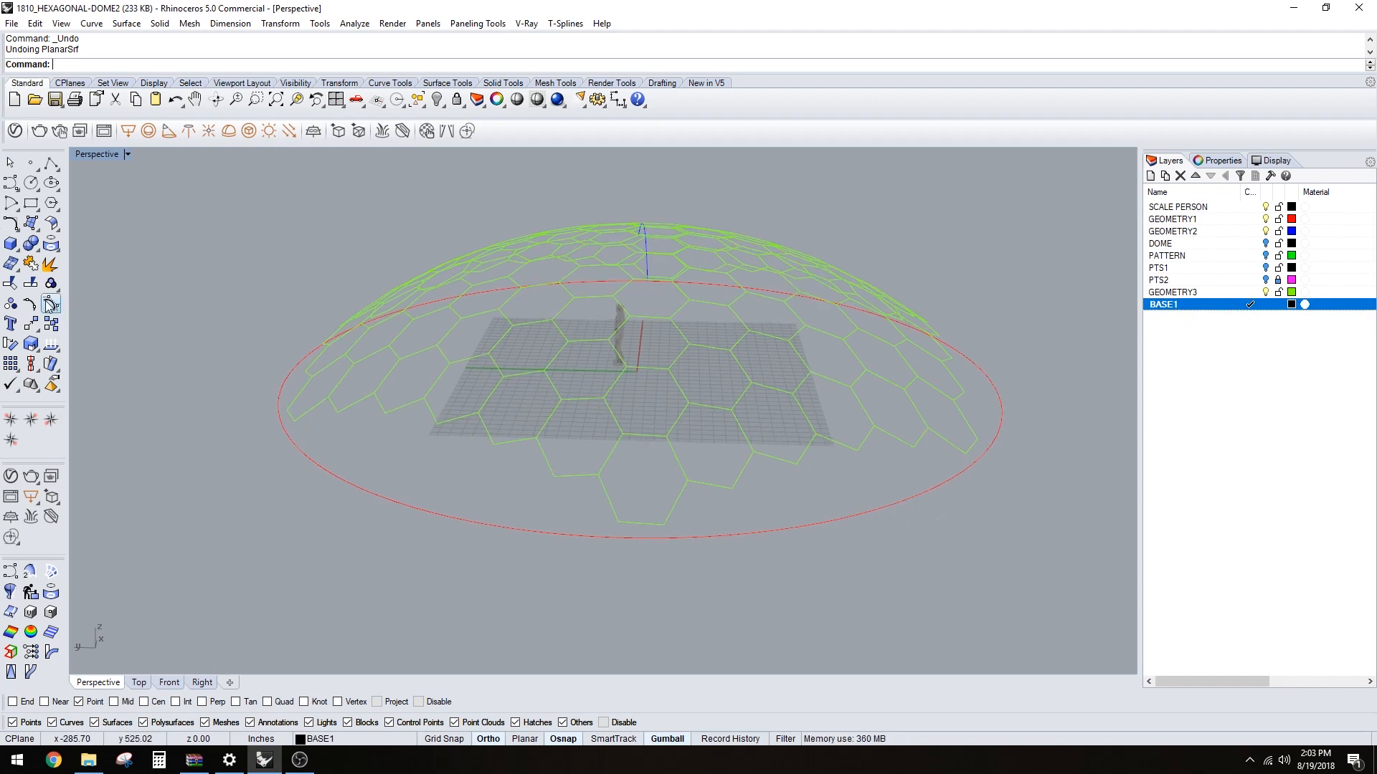
{"action": "left_click", "coordinate": [52, 164]}
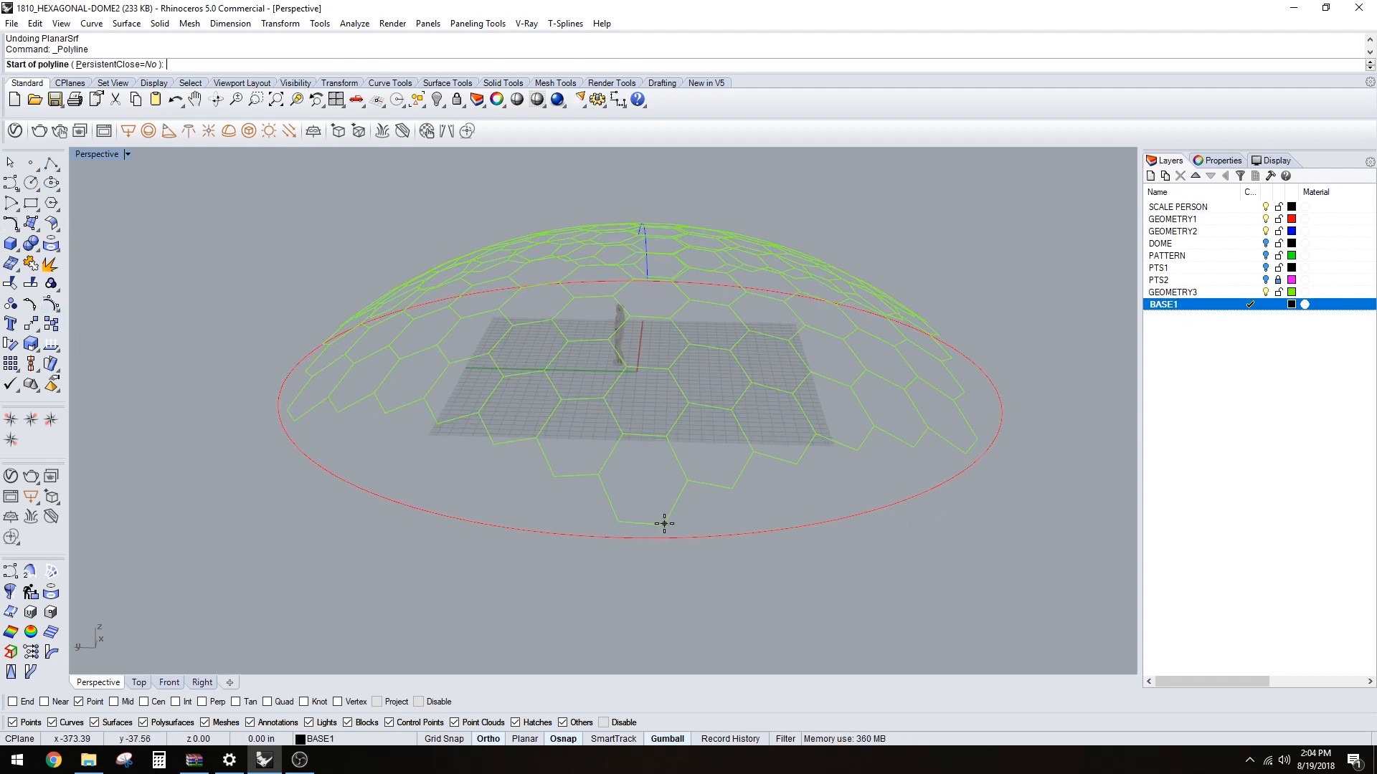
{"action": "left_click", "coordinate": [51, 164]}
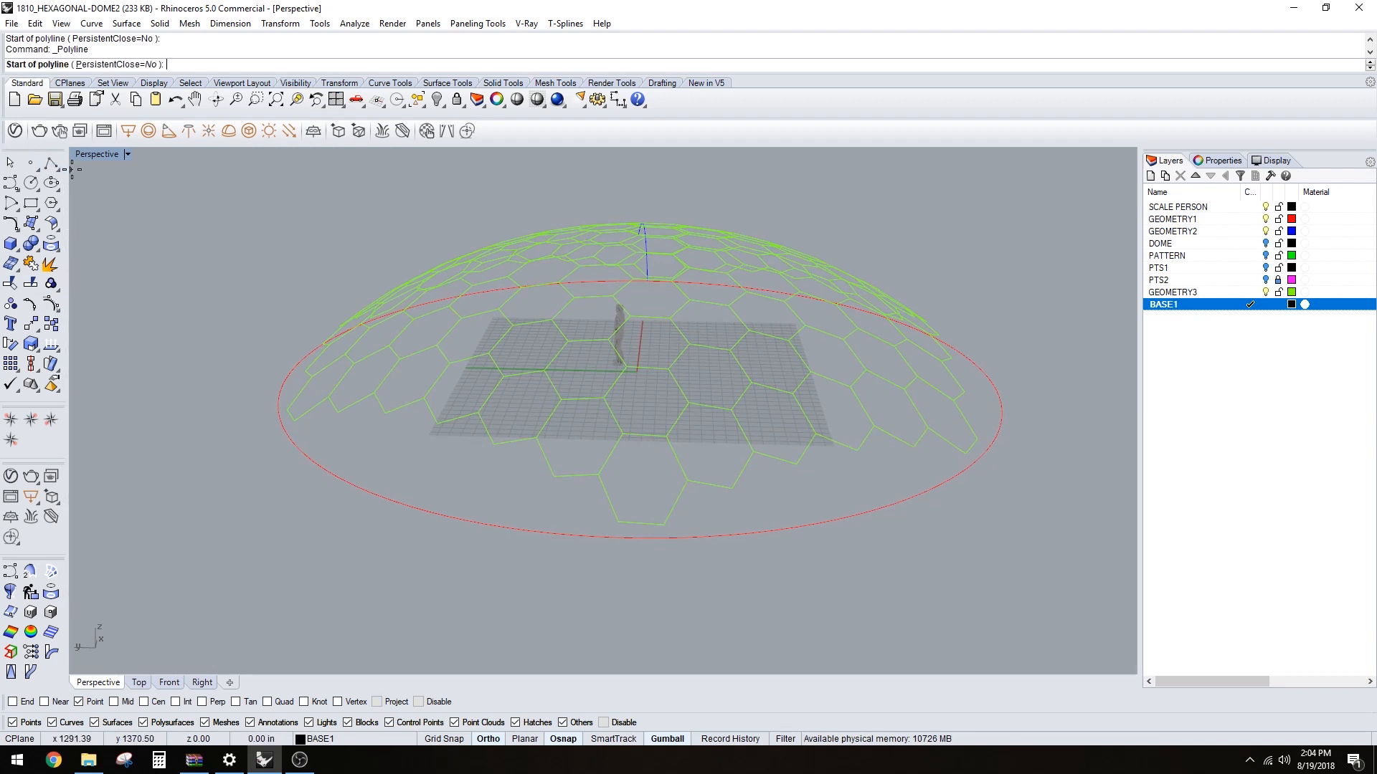
{"action": "left_click", "coordinate": [79, 702]}
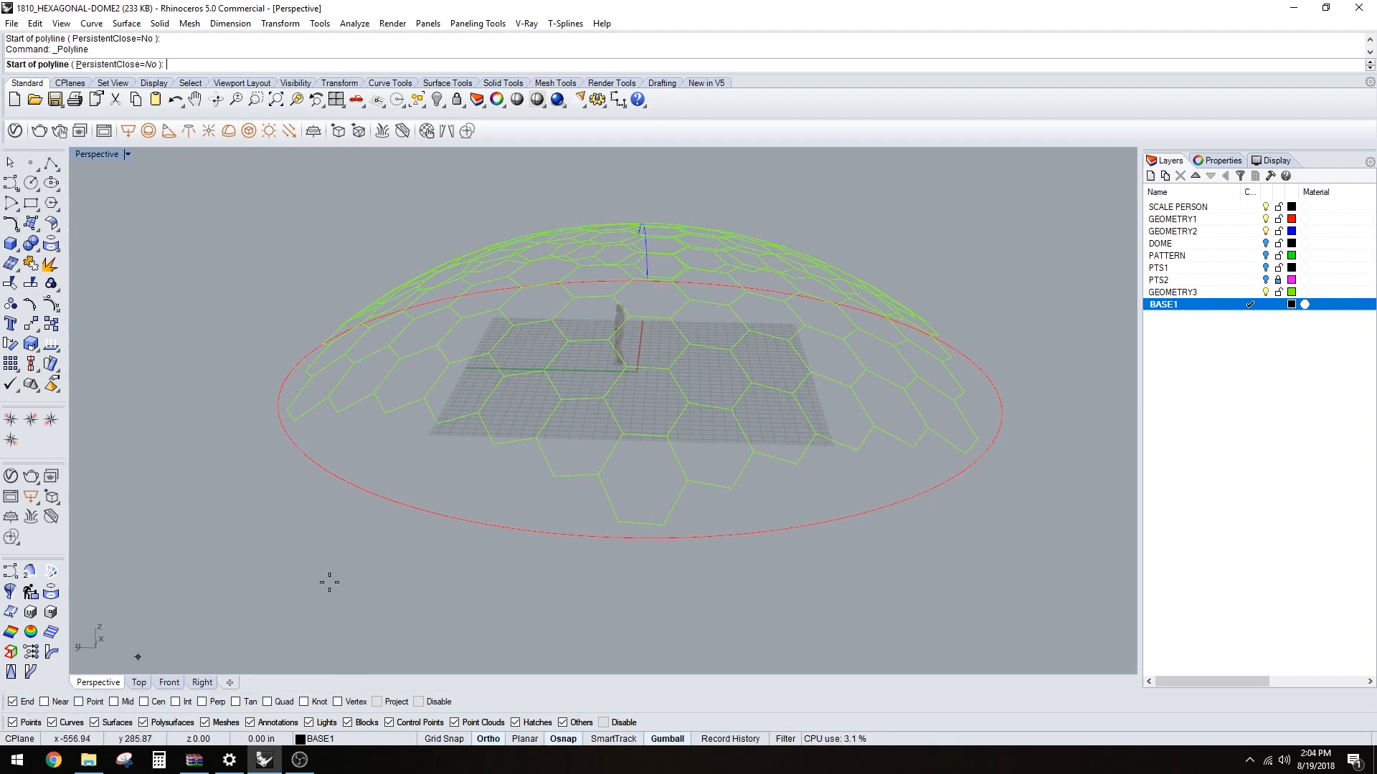
{"action": "left_click", "coordinate": [664, 525]}
{"action": "left_click", "coordinate": [687, 480]}
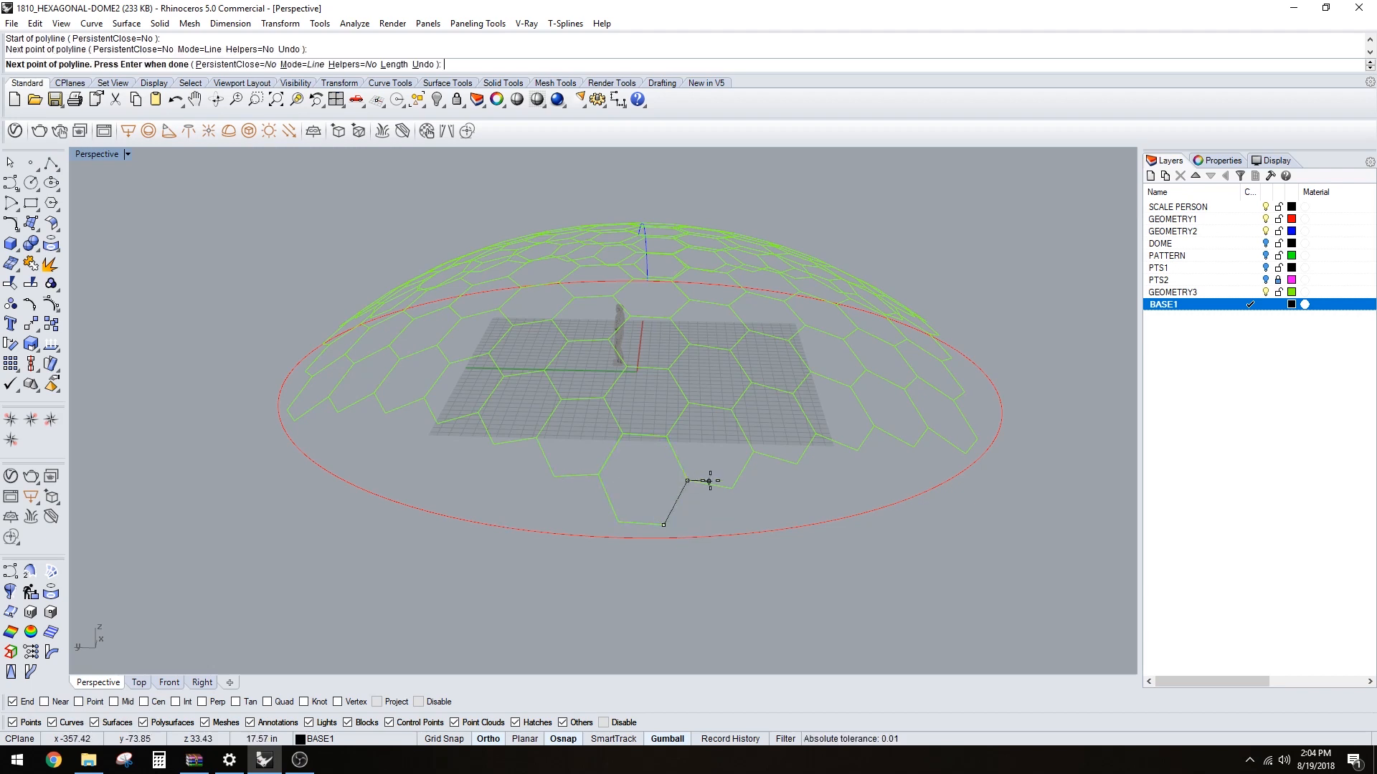
{"action": "left_click", "coordinate": [731, 488]}
{"action": "left_click", "coordinate": [753, 451]}
{"action": "left_click", "coordinate": [797, 464]}
{"action": "left_click", "coordinate": [815, 434]}
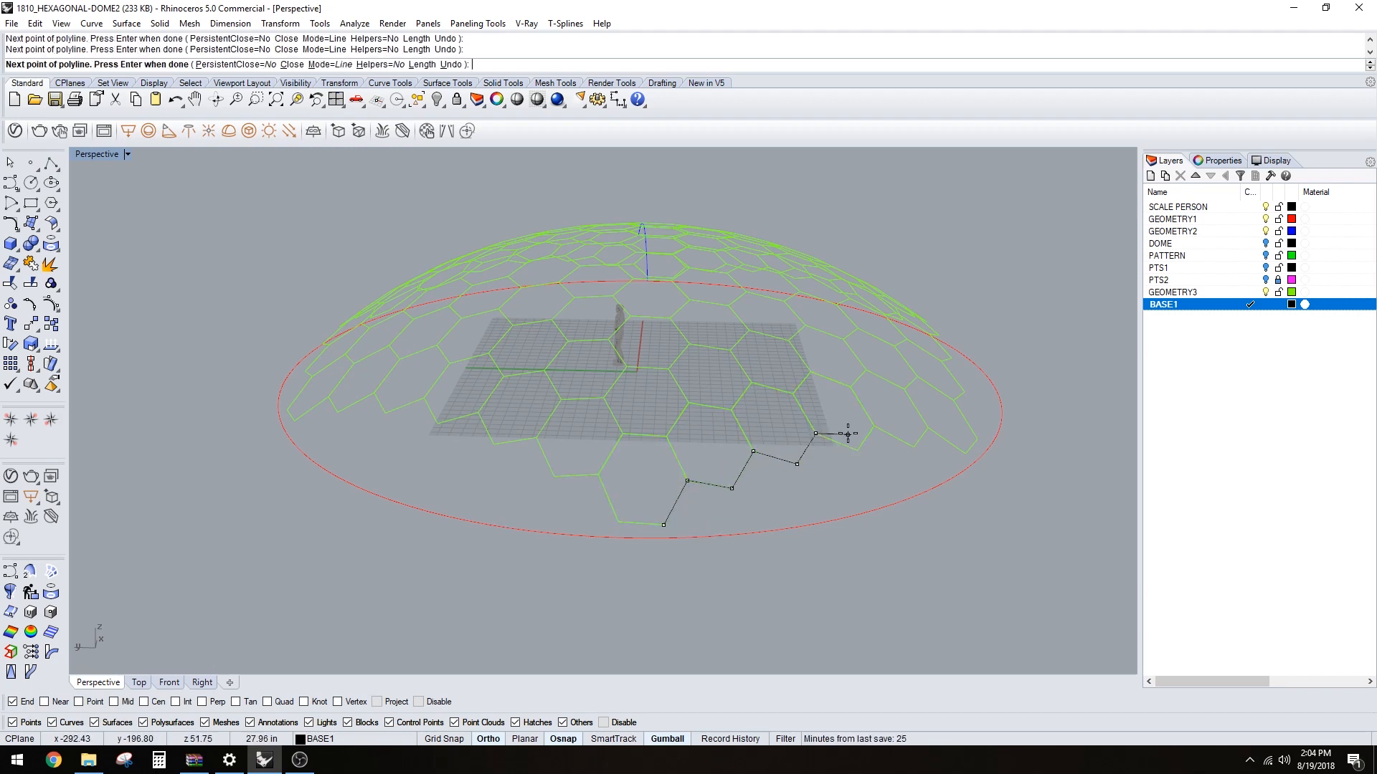
{"action": "left_click", "coordinate": [857, 451]}
{"action": "left_click", "coordinate": [873, 426]}
- Continue the rim polyline past the neighbouring corner hexagon and along the next zigzag side, snapping to each hexagon vertex
{"action": "right_click_drag", "start_coordinate": [934, 433], "coordinate": [895, 507]}
{"action": "scroll", "coordinate": [894, 510], "scroll_direction": "up", "scroll_amount": 2}
{"action": "left_click", "coordinate": [890, 553]}
{"action": "left_click", "coordinate": [921, 537]}
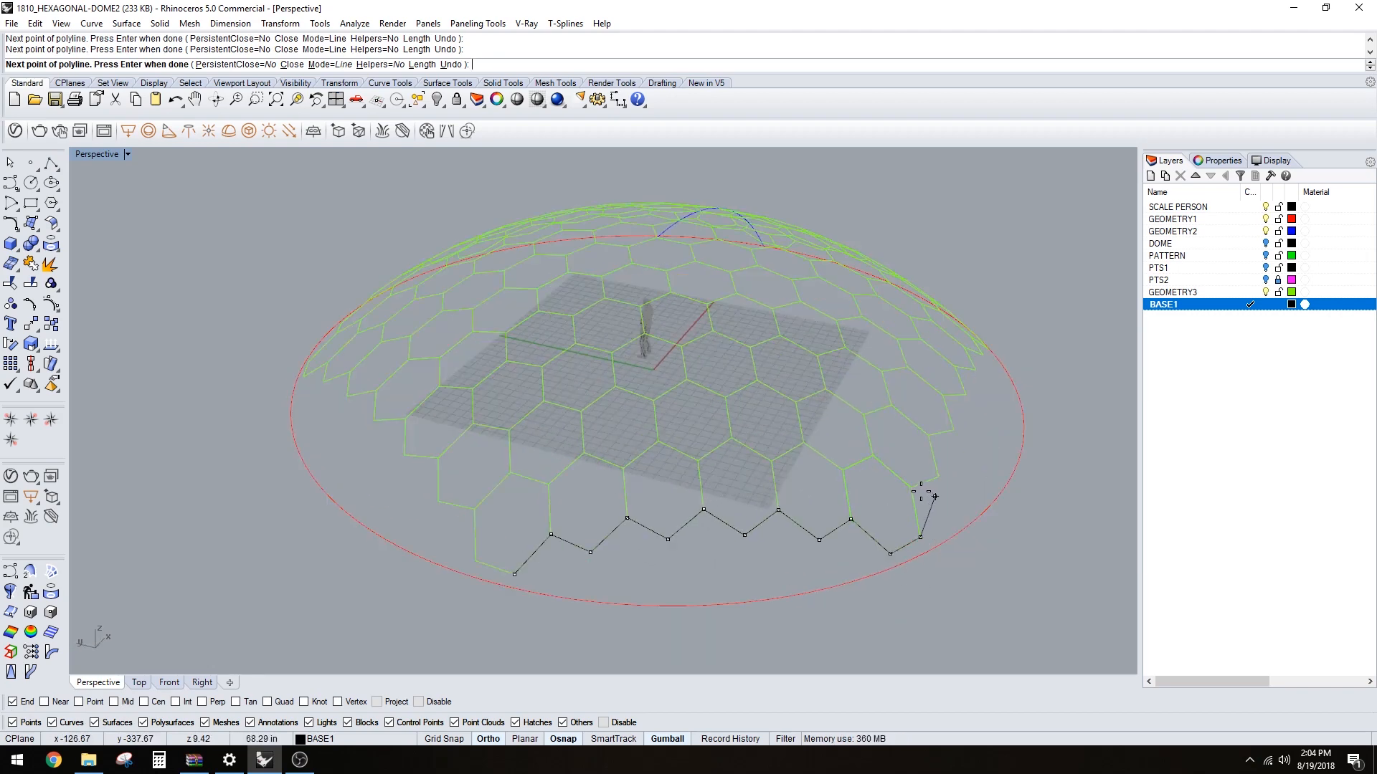
{"action": "left_click", "coordinate": [911, 488]}
{"action": "left_click", "coordinate": [938, 477]}
{"action": "left_click", "coordinate": [929, 435]}
{"action": "left_click", "coordinate": [953, 430]}
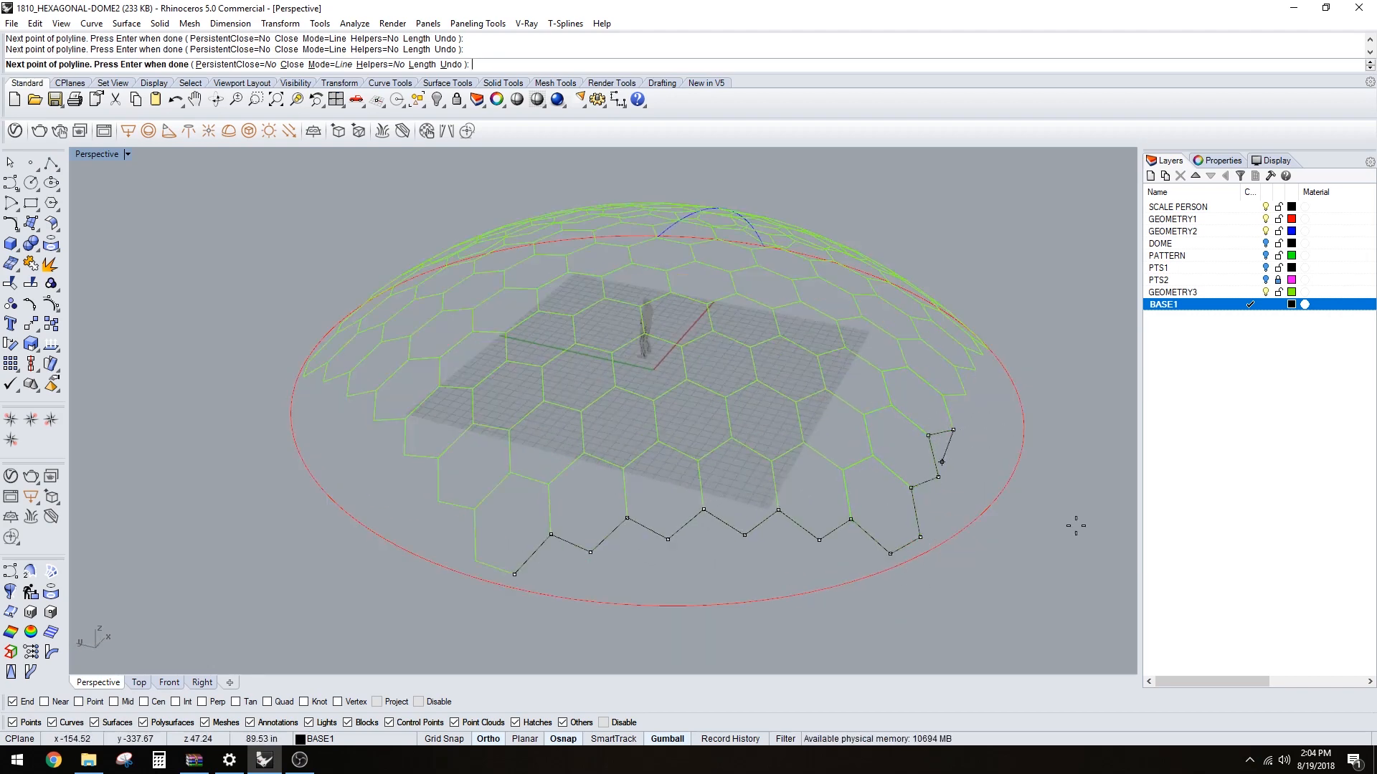
{"action": "right_click_drag", "start_coordinate": [1075, 525], "coordinate": [449, 557]}
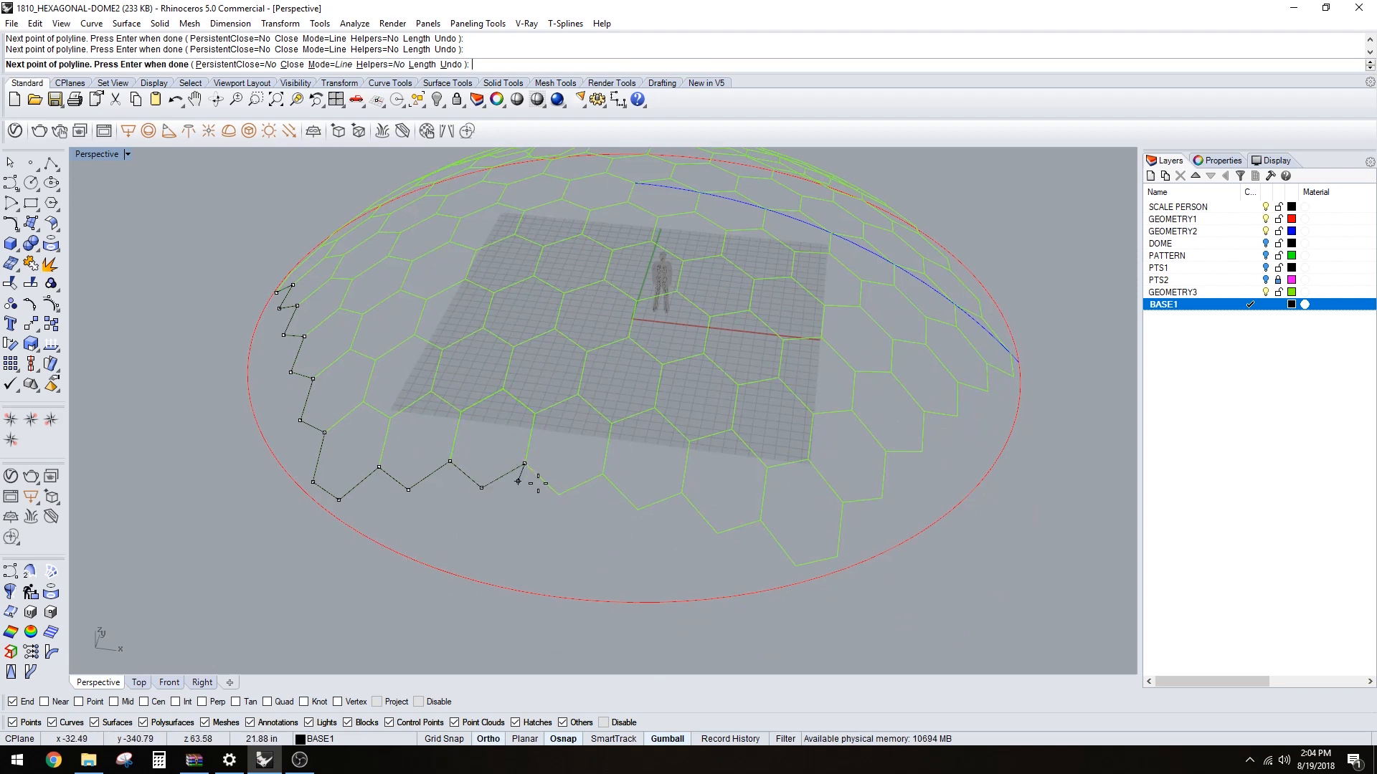
{"action": "left_click", "coordinate": [559, 494]}
{"action": "left_click", "coordinate": [602, 475]}
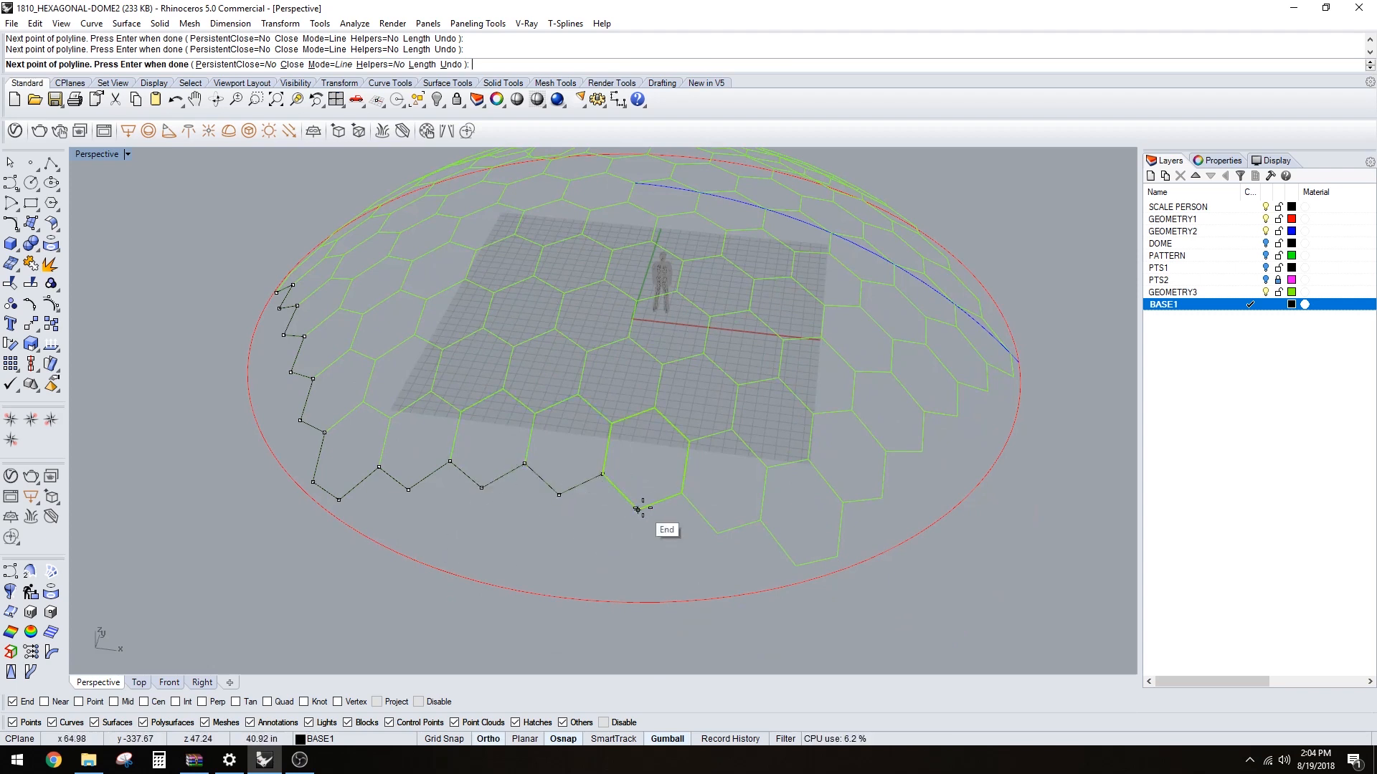
- Continue the polyline through the hexagon endpoints along the dome's zigzag lower rim on the negative-Y side, undoing the final point
{"action": "left_click", "coordinate": [637, 509]}
{"action": "left_click", "coordinate": [681, 492]}
{"action": "left_click", "coordinate": [717, 533]}
{"action": "left_click", "coordinate": [760, 520]}
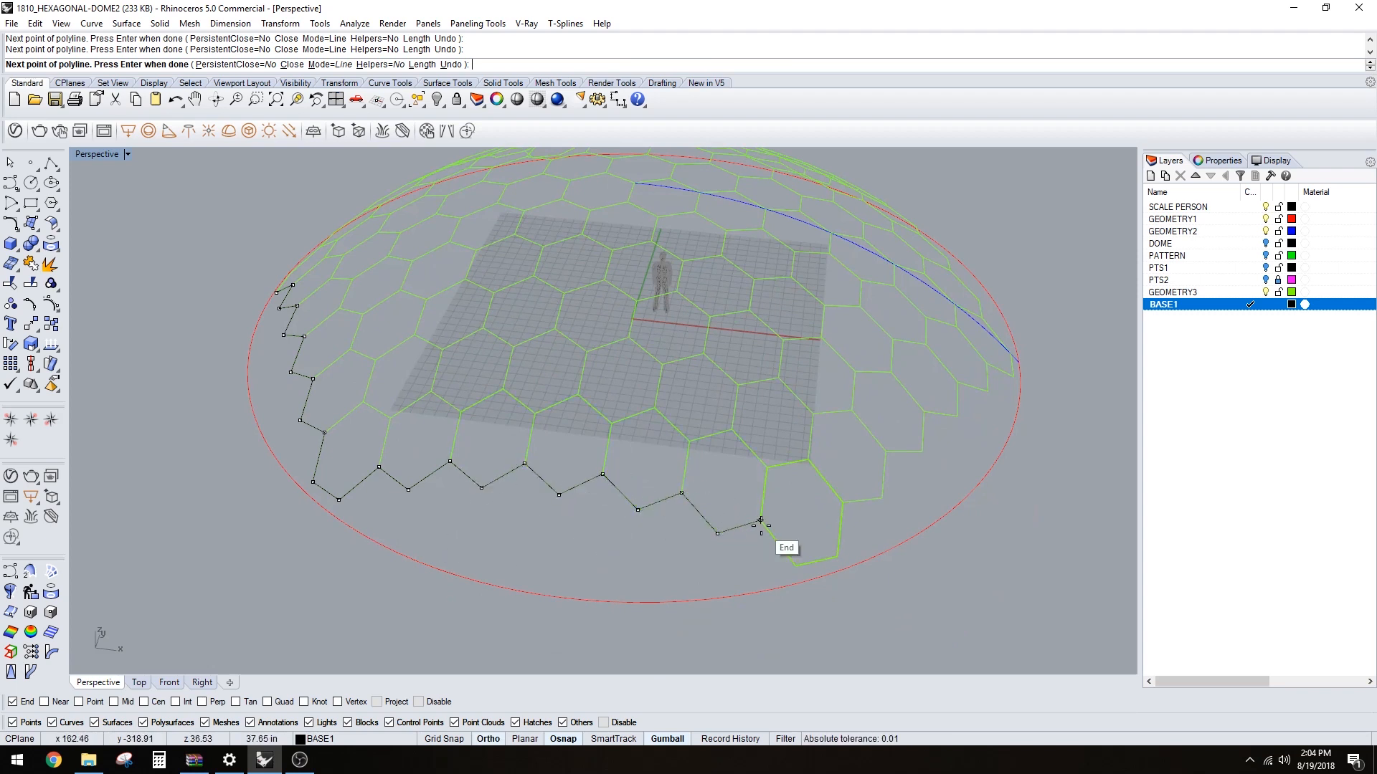
{"action": "left_click", "coordinate": [795, 565]}
{"action": "left_click", "coordinate": [843, 503]}
{"action": "left_click", "coordinate": [881, 498]}
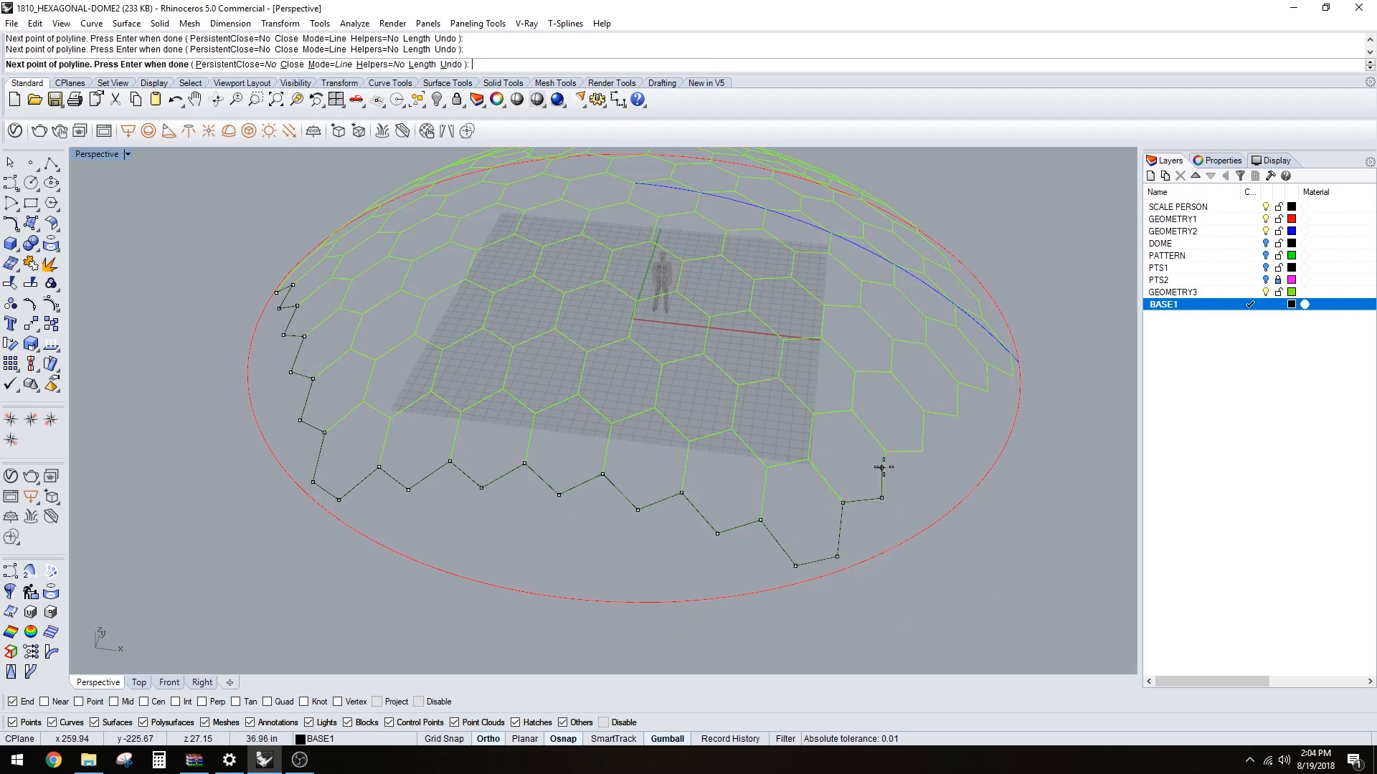
{"action": "left_click", "coordinate": [886, 452]}
{"action": "left_click", "coordinate": [922, 452]}
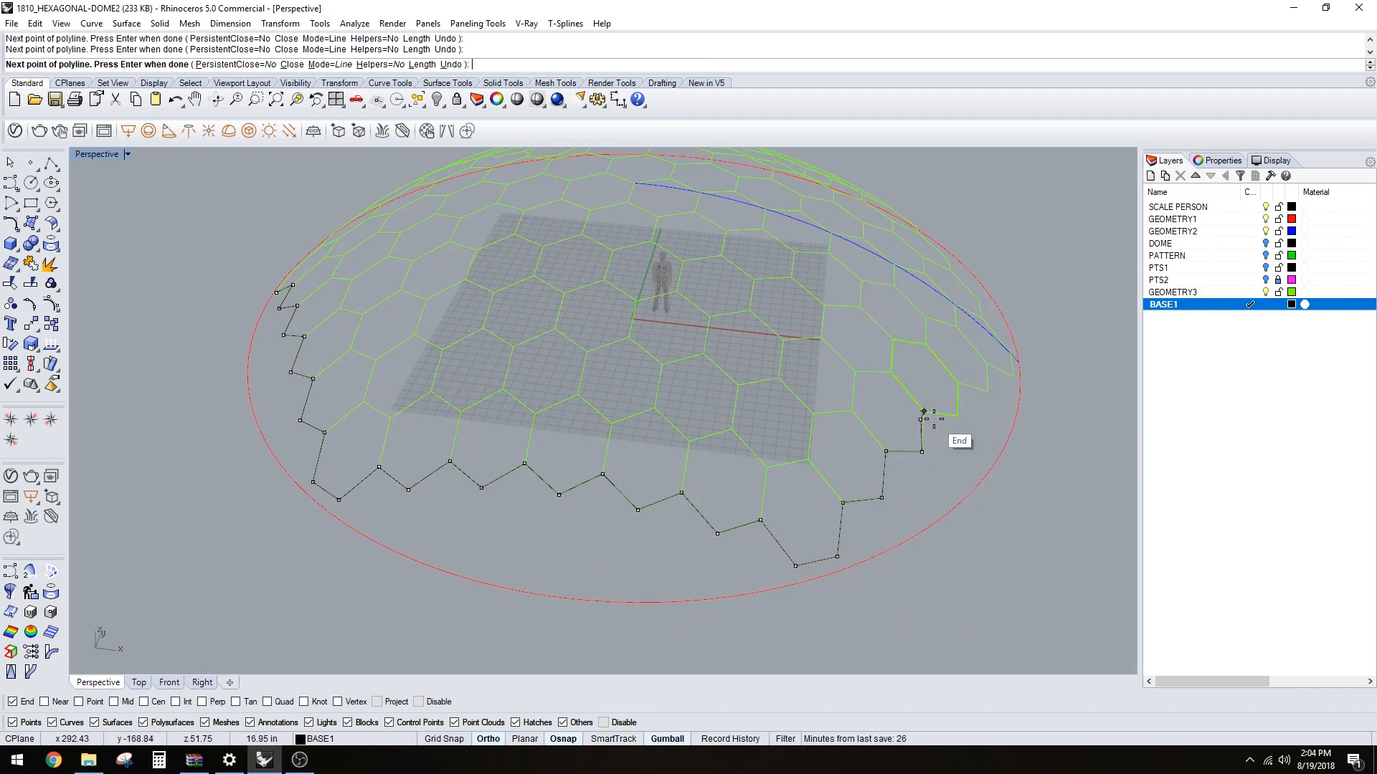
{"action": "key", "text": "ctrl+z"}
- Extend the polyline along the rim's hexagon endpoints up to the corner hexagon at the foot of the blue arc
{"action": "right_click_drag", "start_coordinate": [972, 461], "coordinate": [487, 502]}
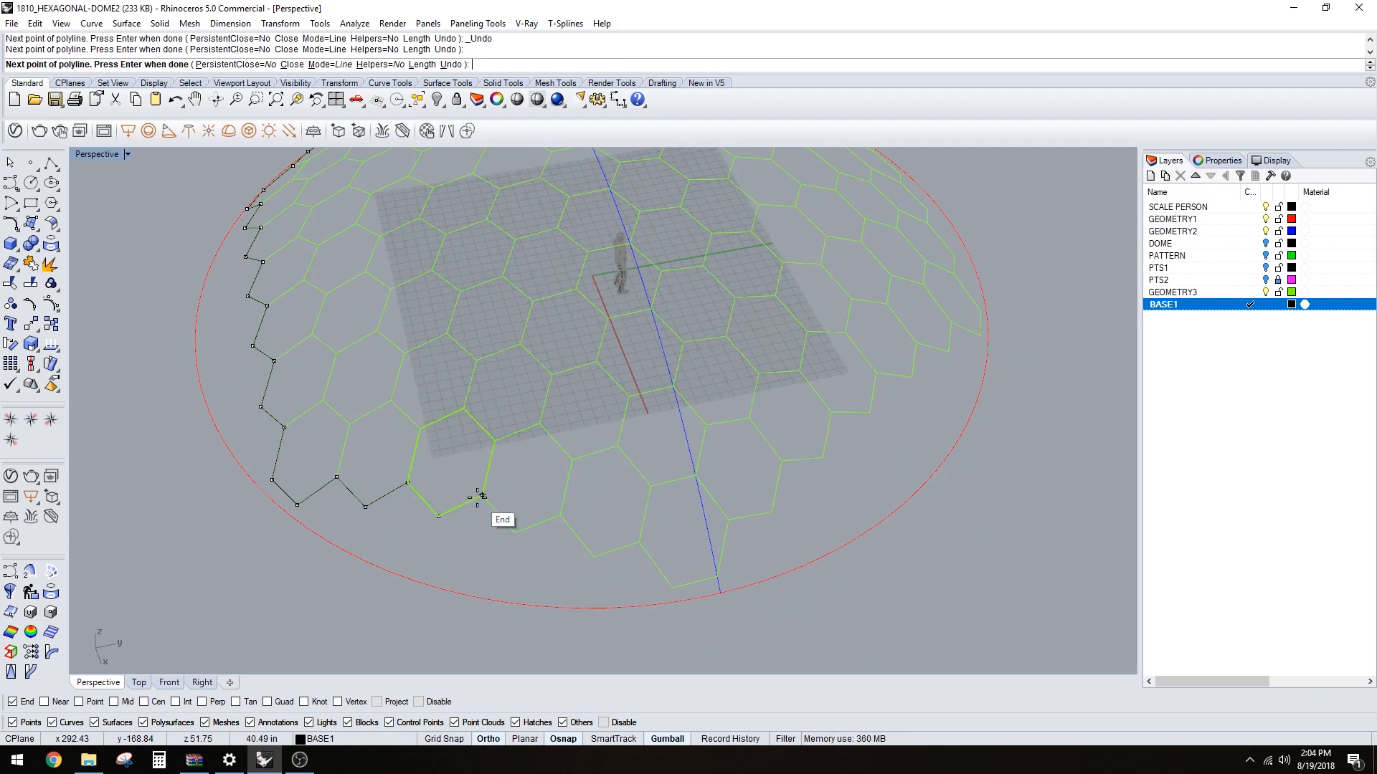
{"action": "left_click", "coordinate": [482, 495]}
{"action": "left_click", "coordinate": [515, 533]}
{"action": "left_click", "coordinate": [560, 515]}
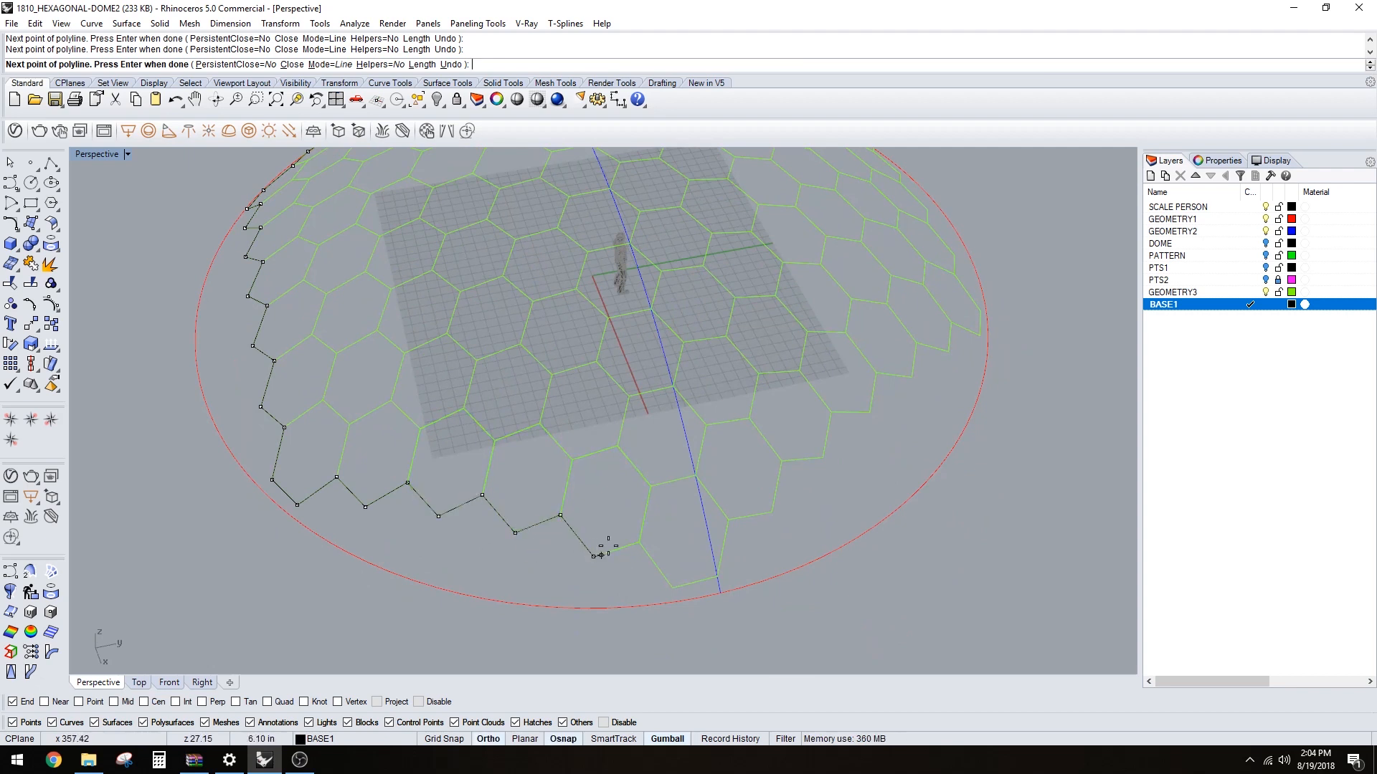
{"action": "left_click", "coordinate": [593, 556]}
{"action": "left_click", "coordinate": [639, 542]}
{"action": "left_click", "coordinate": [672, 588]}
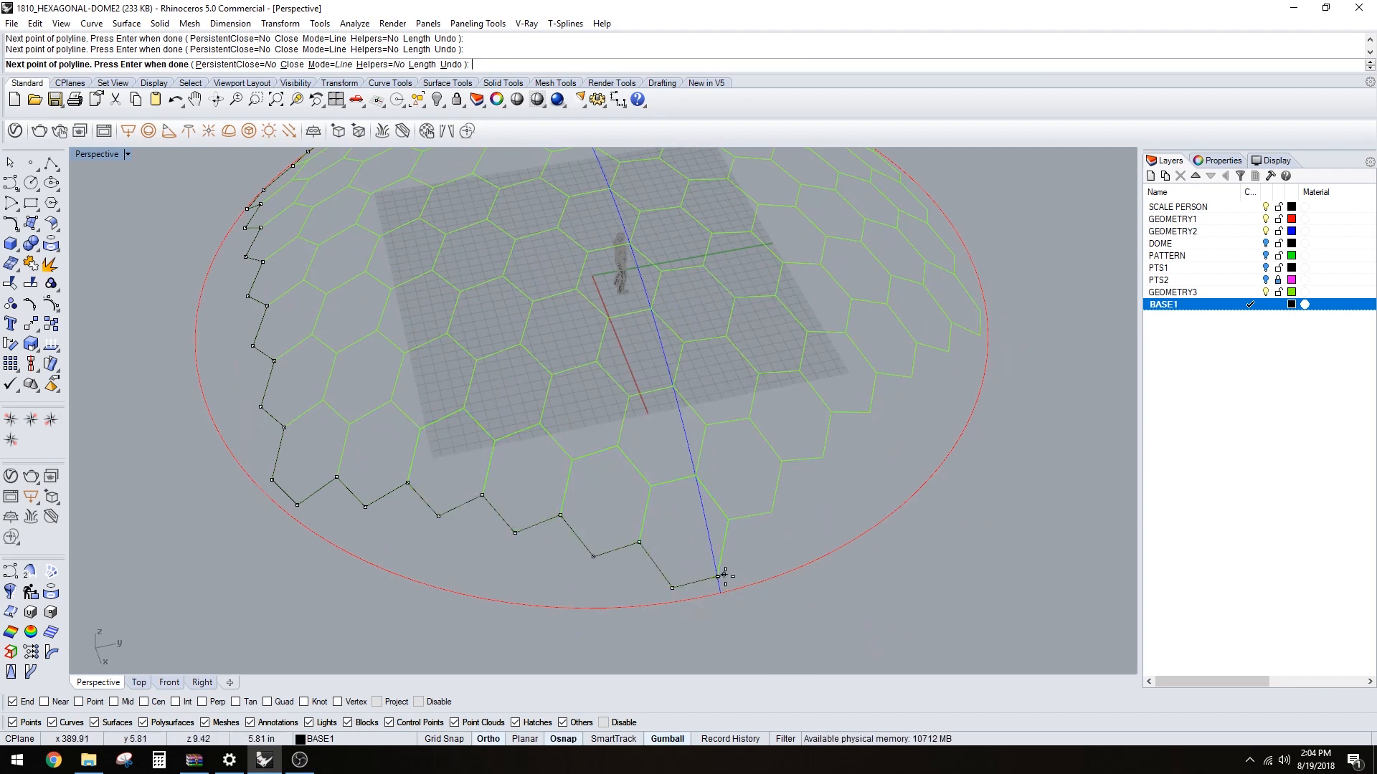
{"action": "left_click", "coordinate": [718, 576]}
- Trace the polyline past the blue arc through the hexagon endpoints of the rim's positive-X, positive-Y section
{"action": "left_click", "coordinate": [728, 519]}
{"action": "left_click", "coordinate": [772, 512]}
{"action": "left_click", "coordinate": [781, 461]}
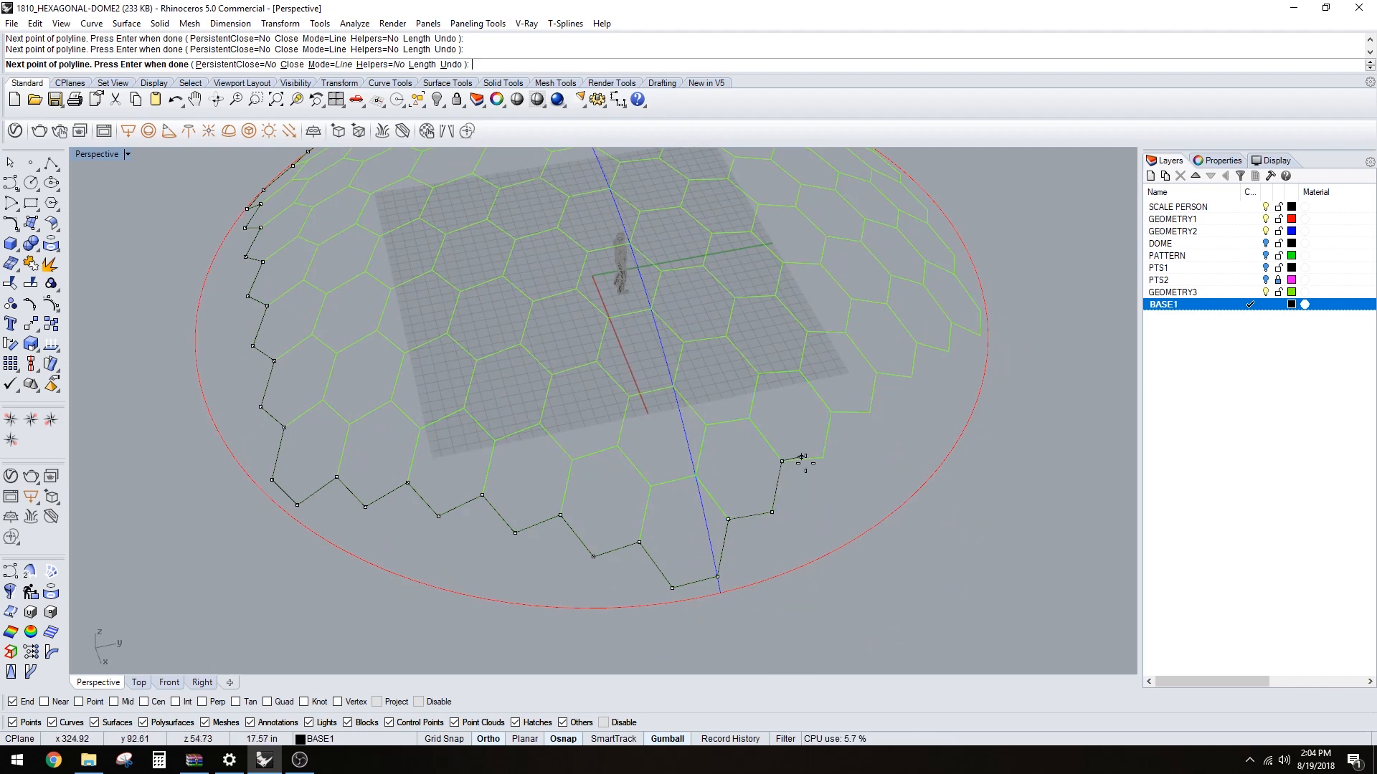
{"action": "left_click", "coordinate": [822, 457]}
{"action": "left_click", "coordinate": [832, 412]}
{"action": "left_click", "coordinate": [869, 413]}
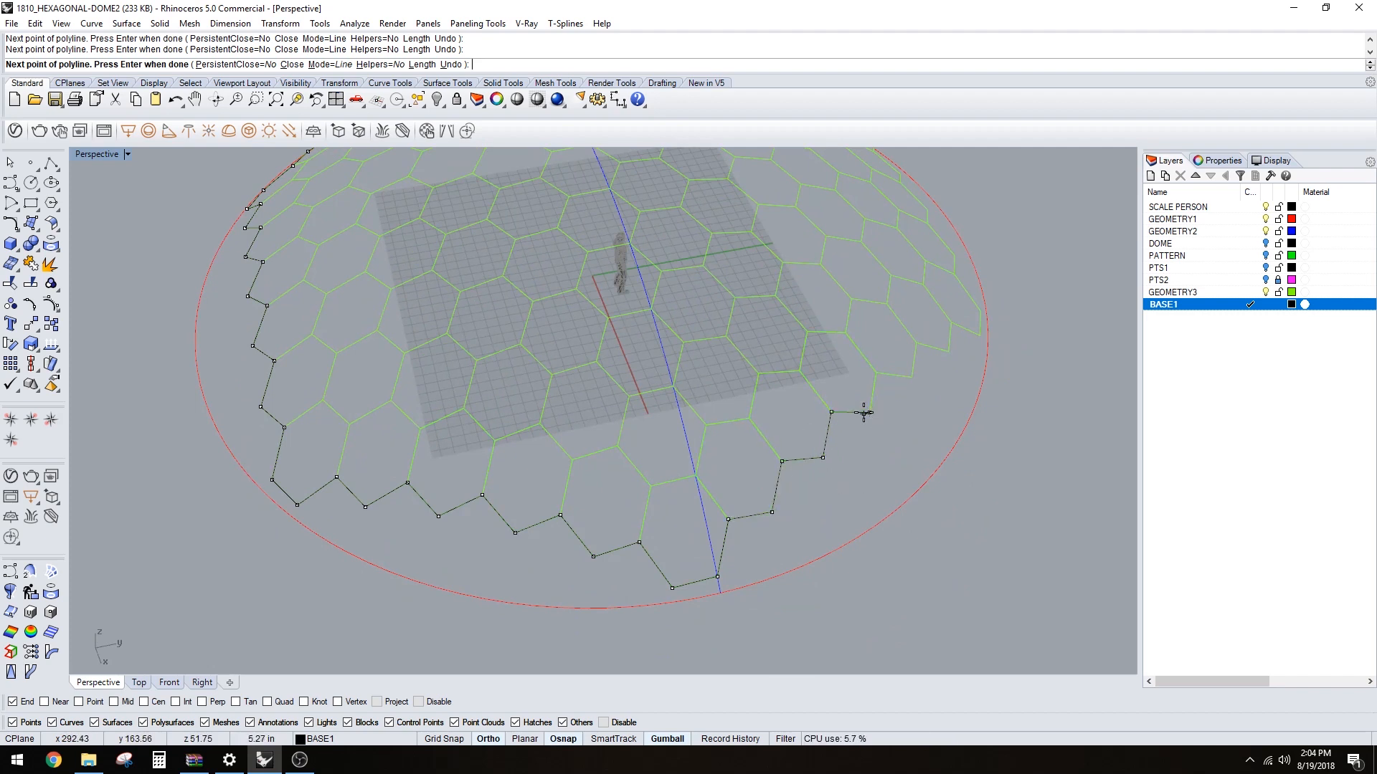
{"action": "left_click", "coordinate": [875, 373]}
{"action": "left_click", "coordinate": [911, 376]}
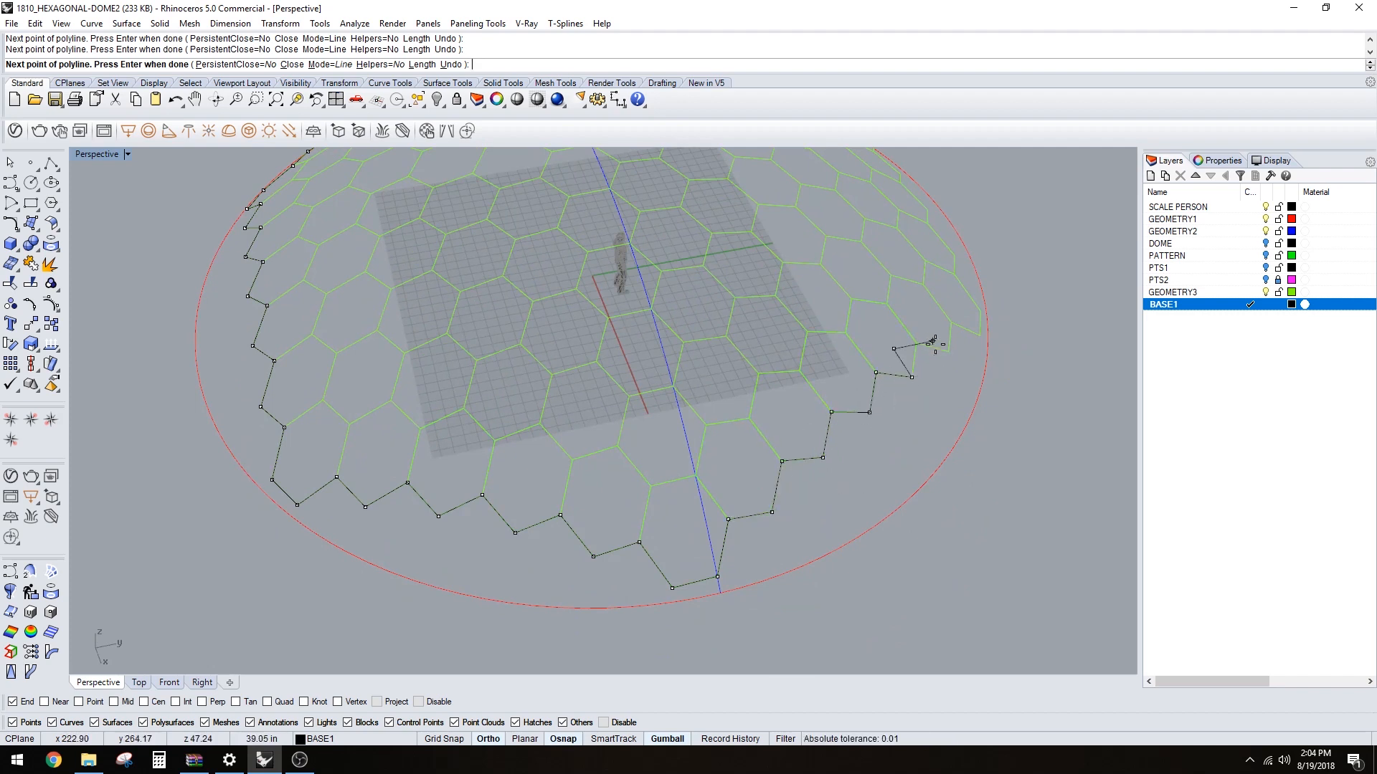
- Carry the polyline around the projecting corner hexagon and along the rim endpoints on the dome's positive-Y side
{"action": "right_click_drag", "start_coordinate": [978, 455], "coordinate": [933, 534]}
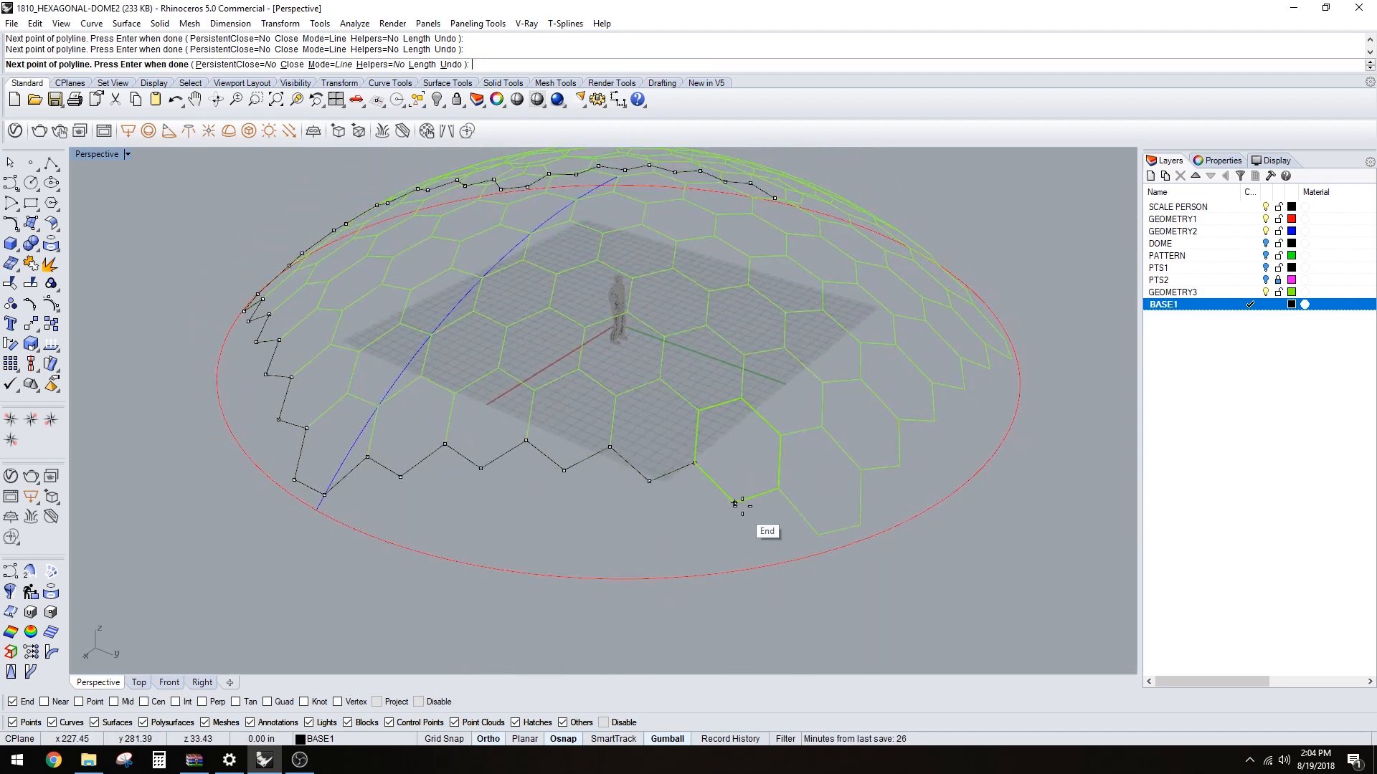
{"action": "left_click", "coordinate": [859, 524]}
{"action": "left_click", "coordinate": [899, 465]}
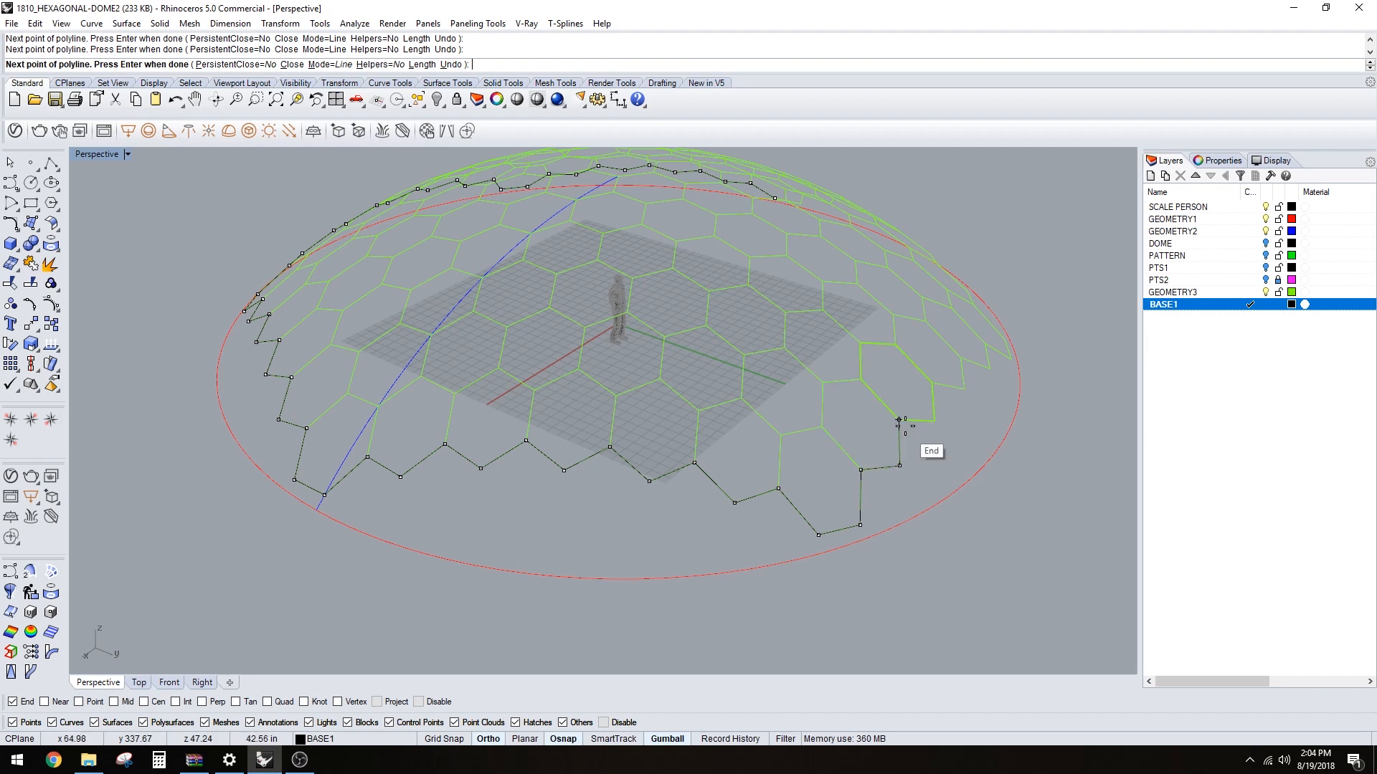
{"action": "left_click", "coordinate": [899, 419]}
{"action": "left_click", "coordinate": [934, 421]}
{"action": "left_click", "coordinate": [952, 402]}
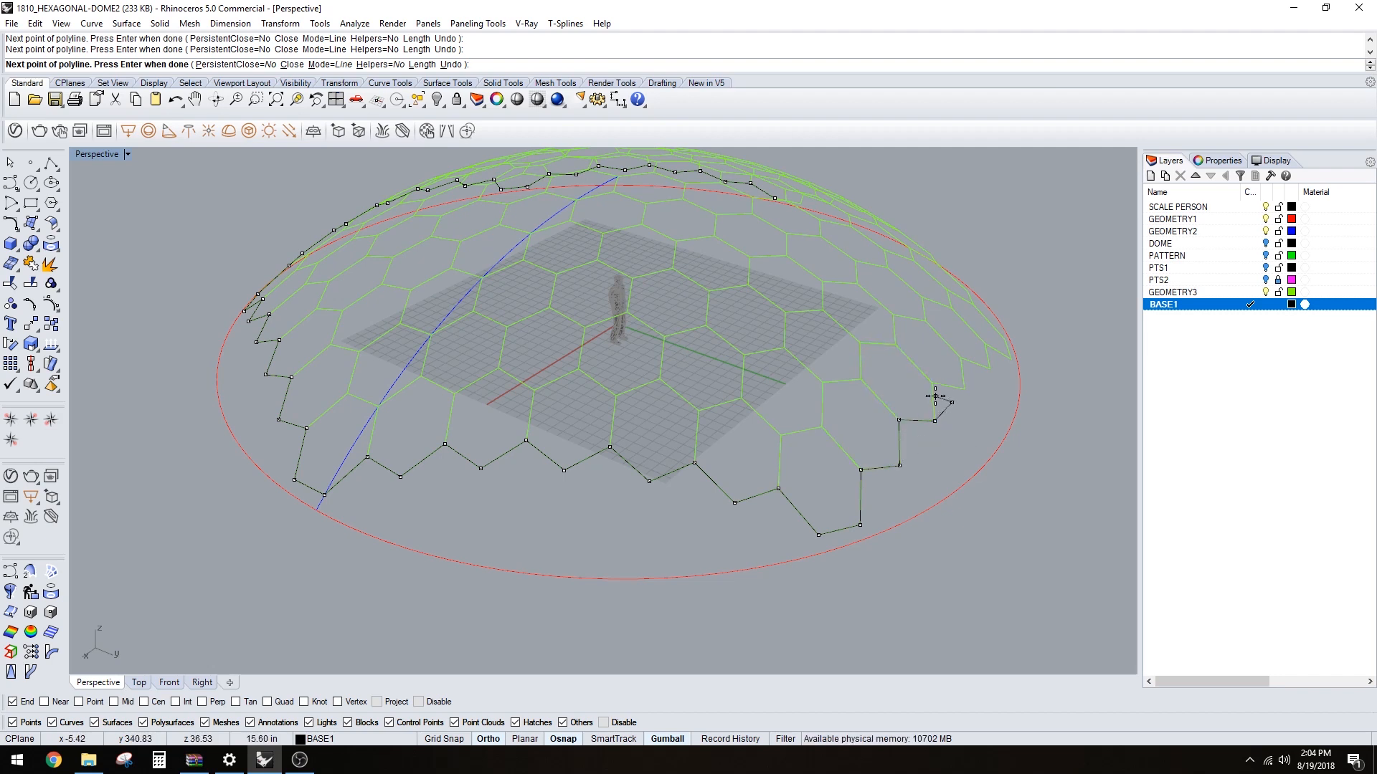
{"action": "left_click", "coordinate": [932, 382]}
{"action": "left_click", "coordinate": [964, 390]}
- Trace the polyline around the next corner hexagon through the rim endpoints of the negative-X, positive-Y section
{"action": "right_click_drag", "start_coordinate": [1014, 390], "coordinate": [672, 493]}
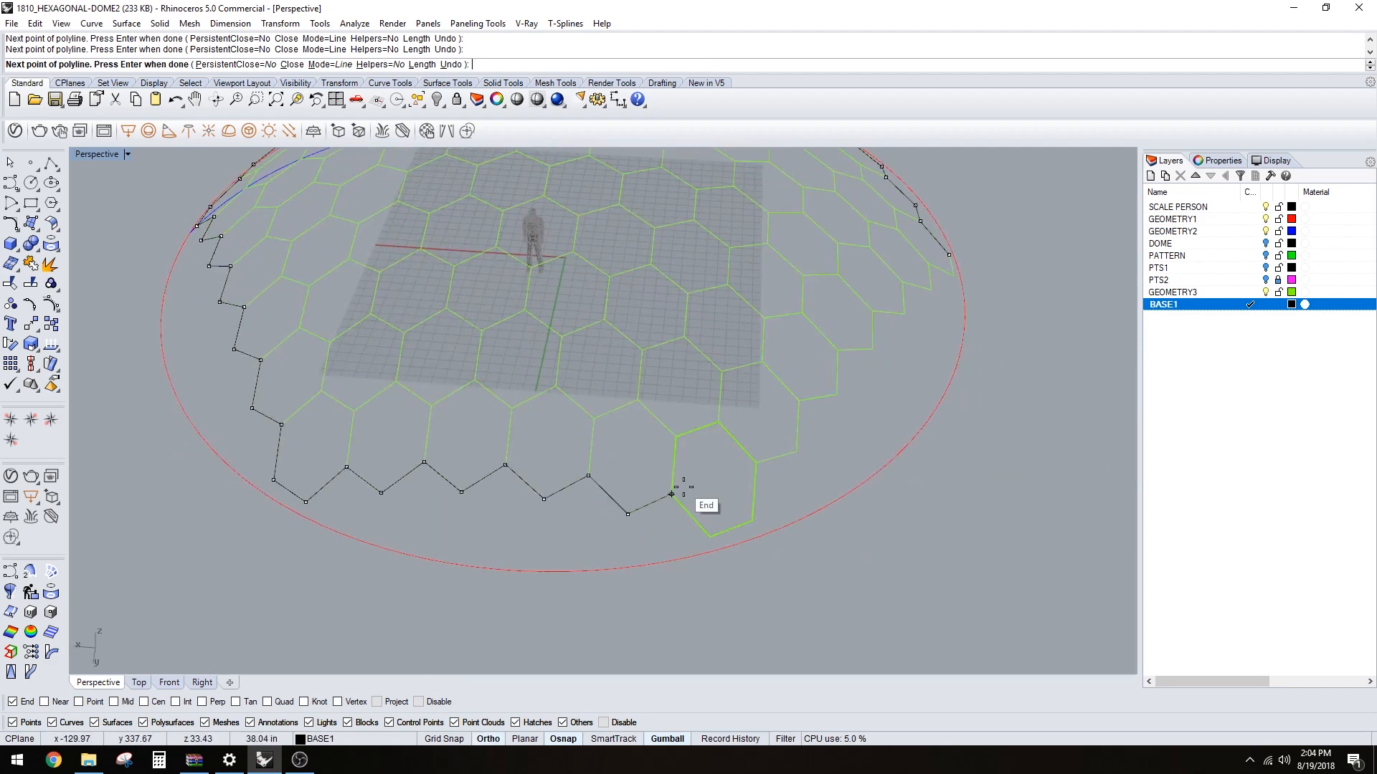
{"action": "left_click", "coordinate": [672, 494]}
{"action": "left_click", "coordinate": [709, 537]}
{"action": "left_click", "coordinate": [752, 521]}
{"action": "left_click", "coordinate": [755, 463]}
{"action": "left_click", "coordinate": [796, 452]}
{"action": "left_click", "coordinate": [799, 400]}
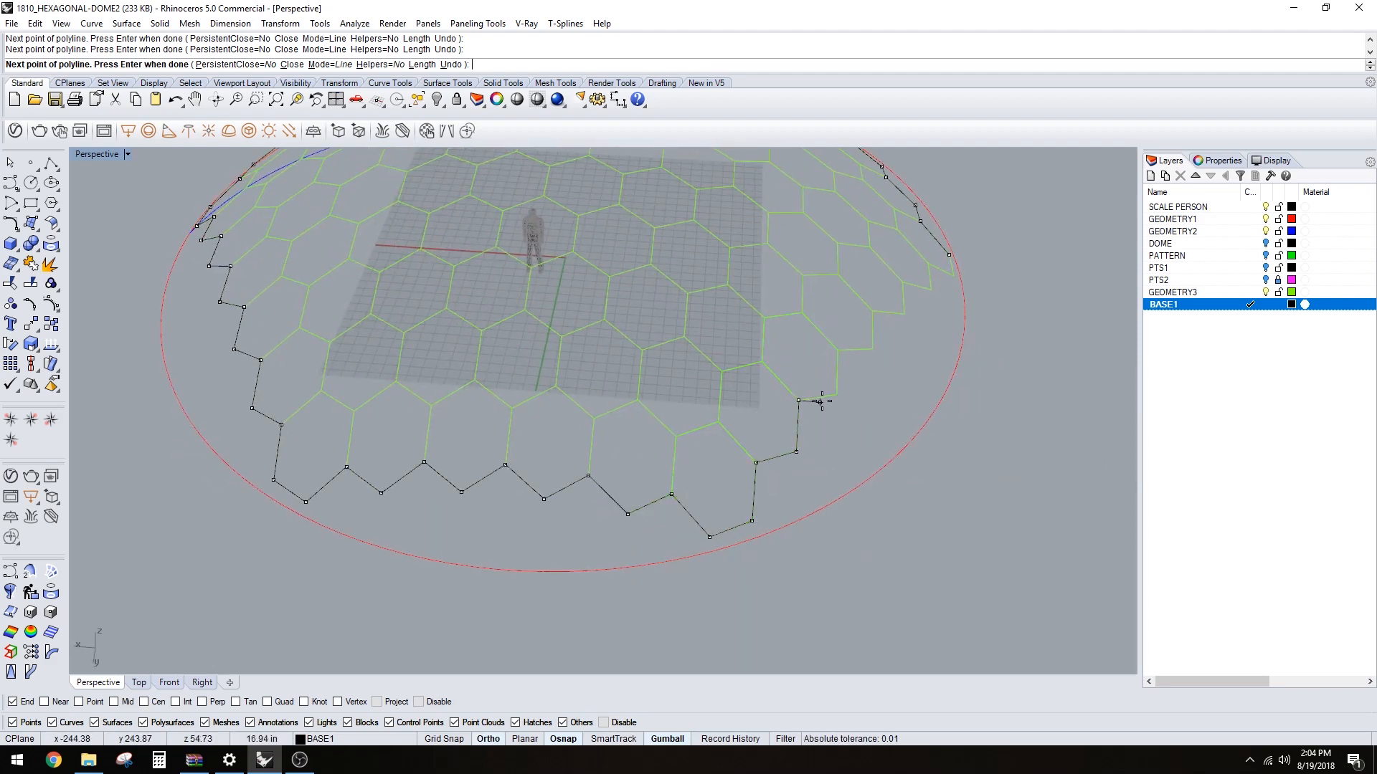
{"action": "left_click", "coordinate": [836, 395]}
{"action": "left_click", "coordinate": [837, 350]}
{"action": "left_click", "coordinate": [872, 348]}
{"action": "left_click", "coordinate": [872, 310]}
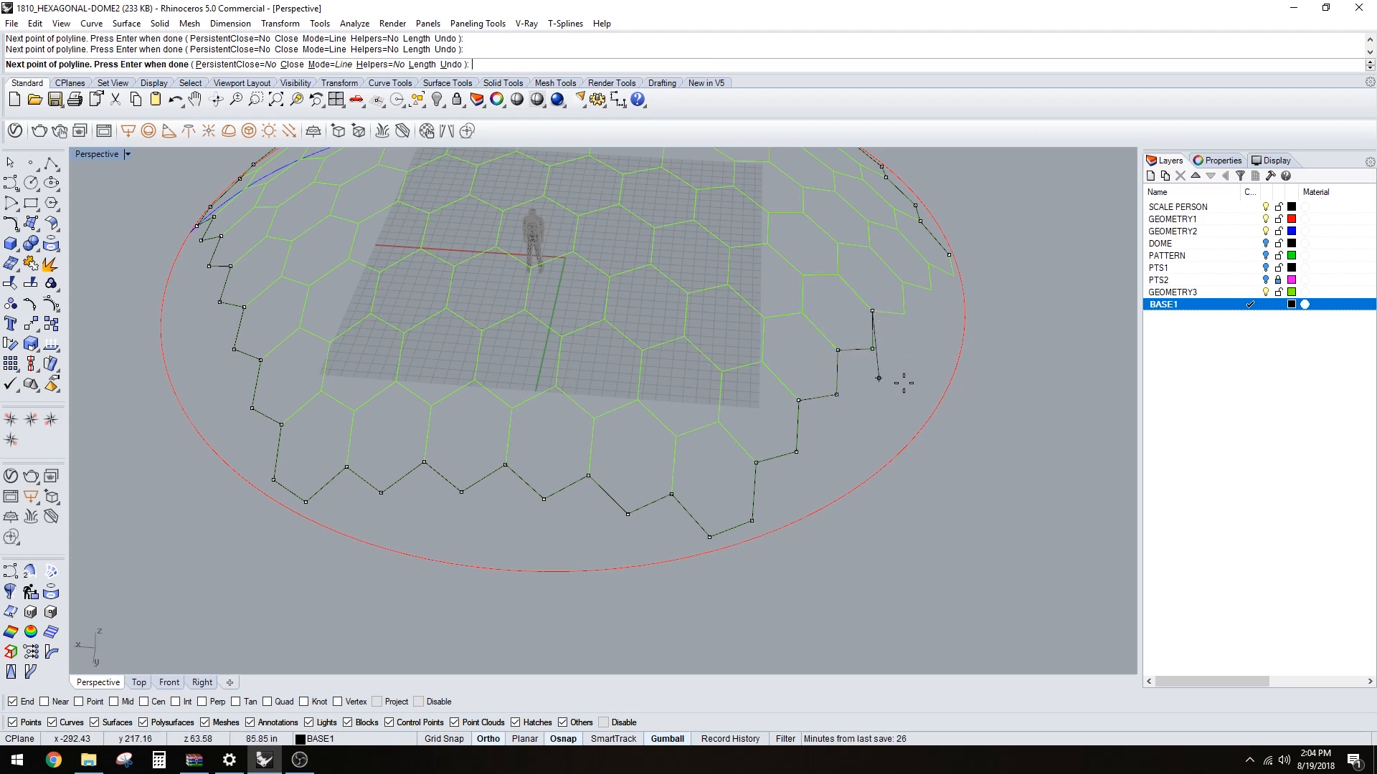
- Trace the last rim endpoints at the dome's negative-X end and close the polyline at its start point
{"action": "right_click_drag", "start_coordinate": [903, 383], "coordinate": [732, 400]}
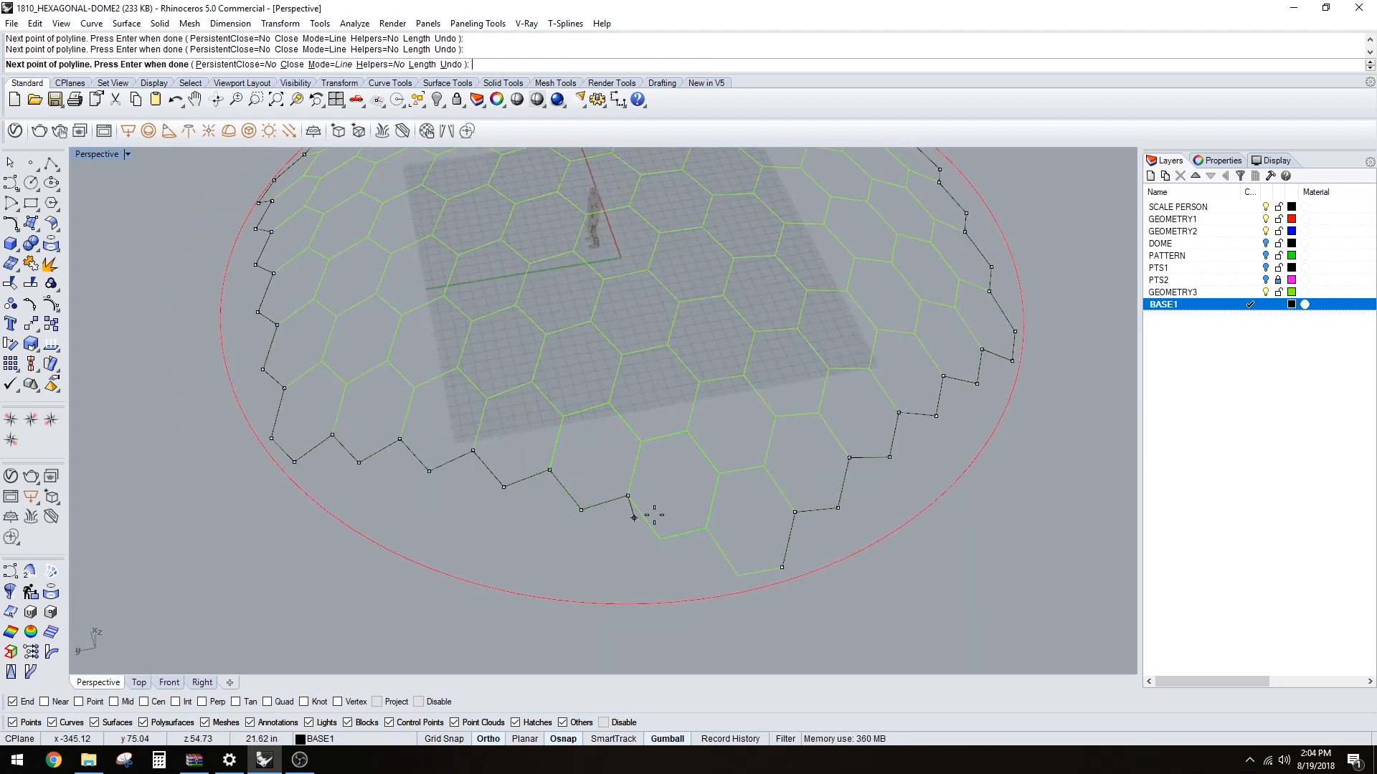
{"action": "left_click", "coordinate": [660, 538]}
{"action": "left_click", "coordinate": [705, 528]}
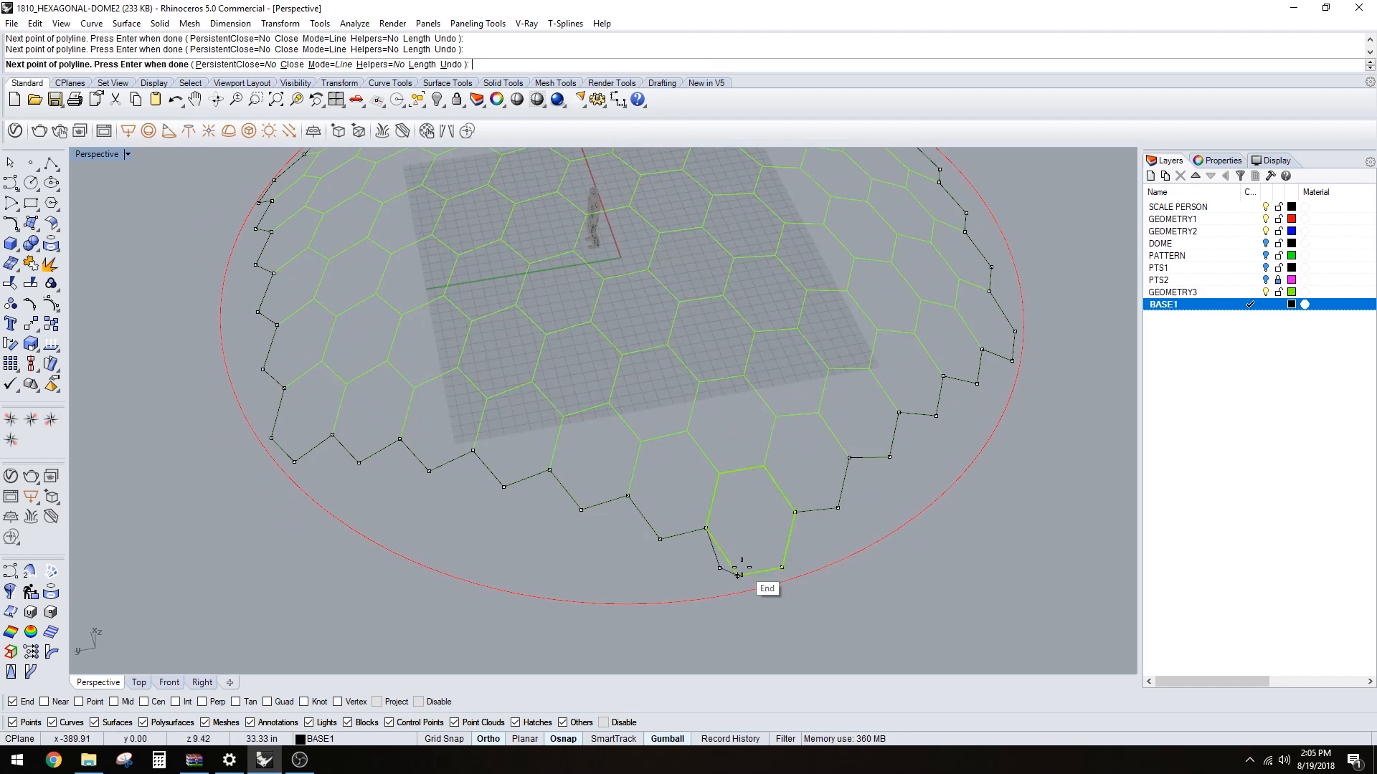
{"action": "type", "text": "C"}
{"action": "key", "text": "Return"}
- Select the closed zigzag rim polyline, not the overlapping hexagon curve, together with the red base circle
{"action": "scroll", "coordinate": [764, 545], "scroll_direction": "down", "scroll_amount": 4}
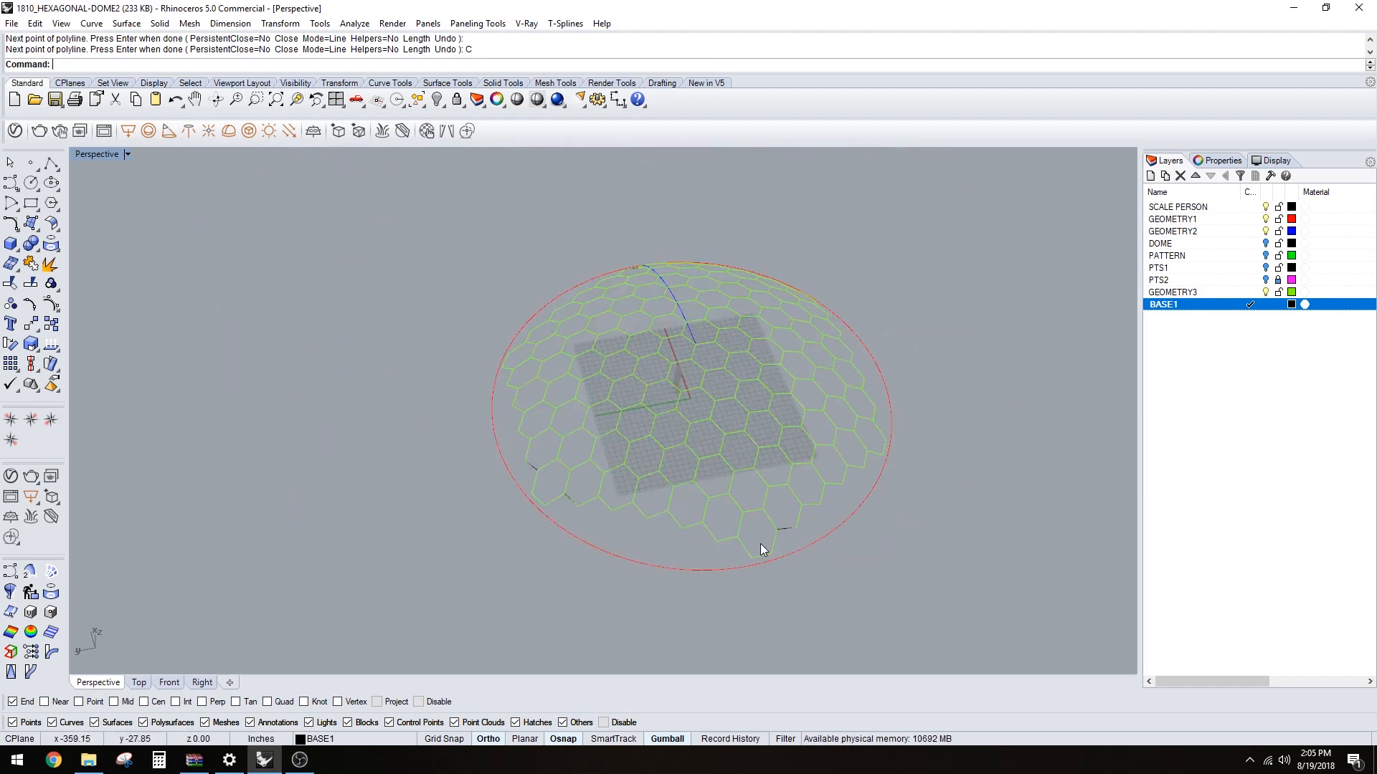
{"action": "right_click_drag", "start_coordinate": [760, 544], "coordinate": [791, 488]}
{"action": "left_click", "coordinate": [805, 486]}
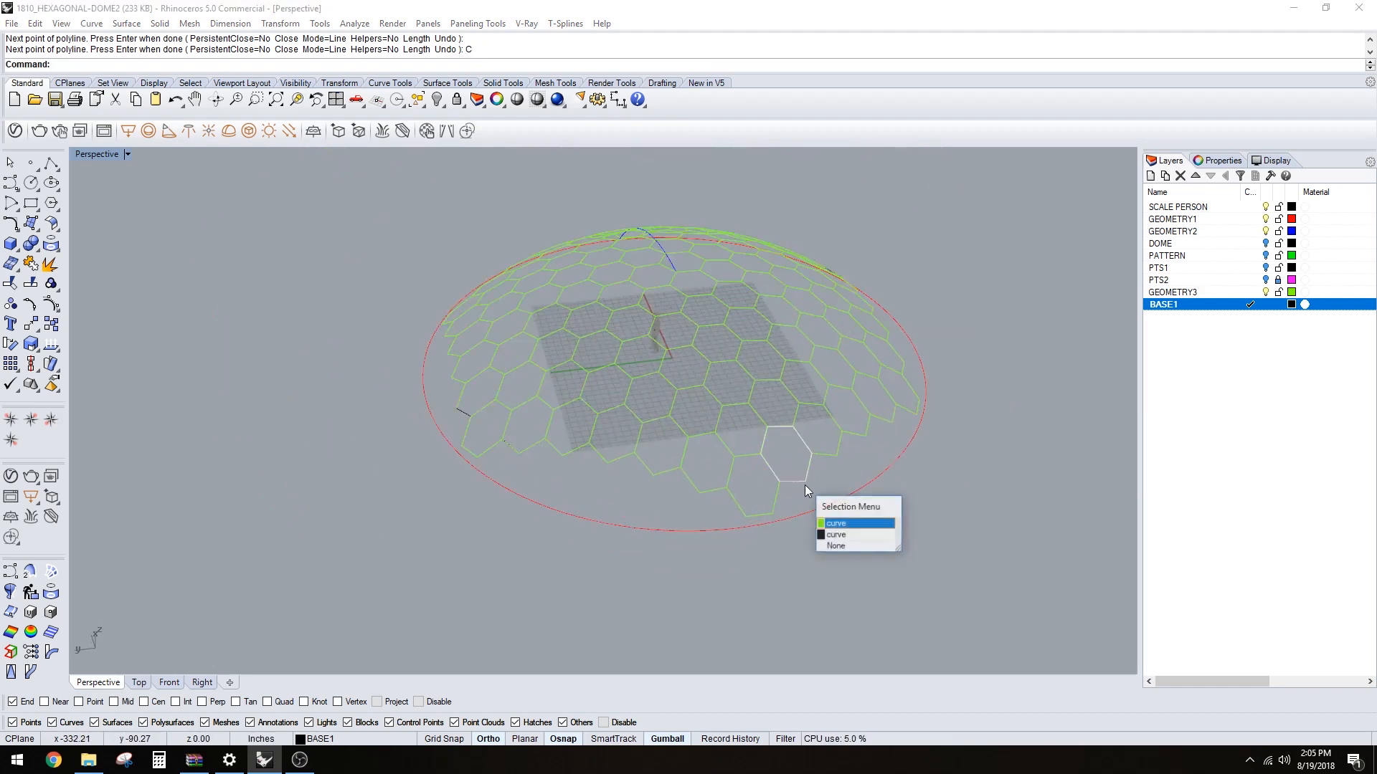
{"action": "left_click", "coordinate": [832, 523]}
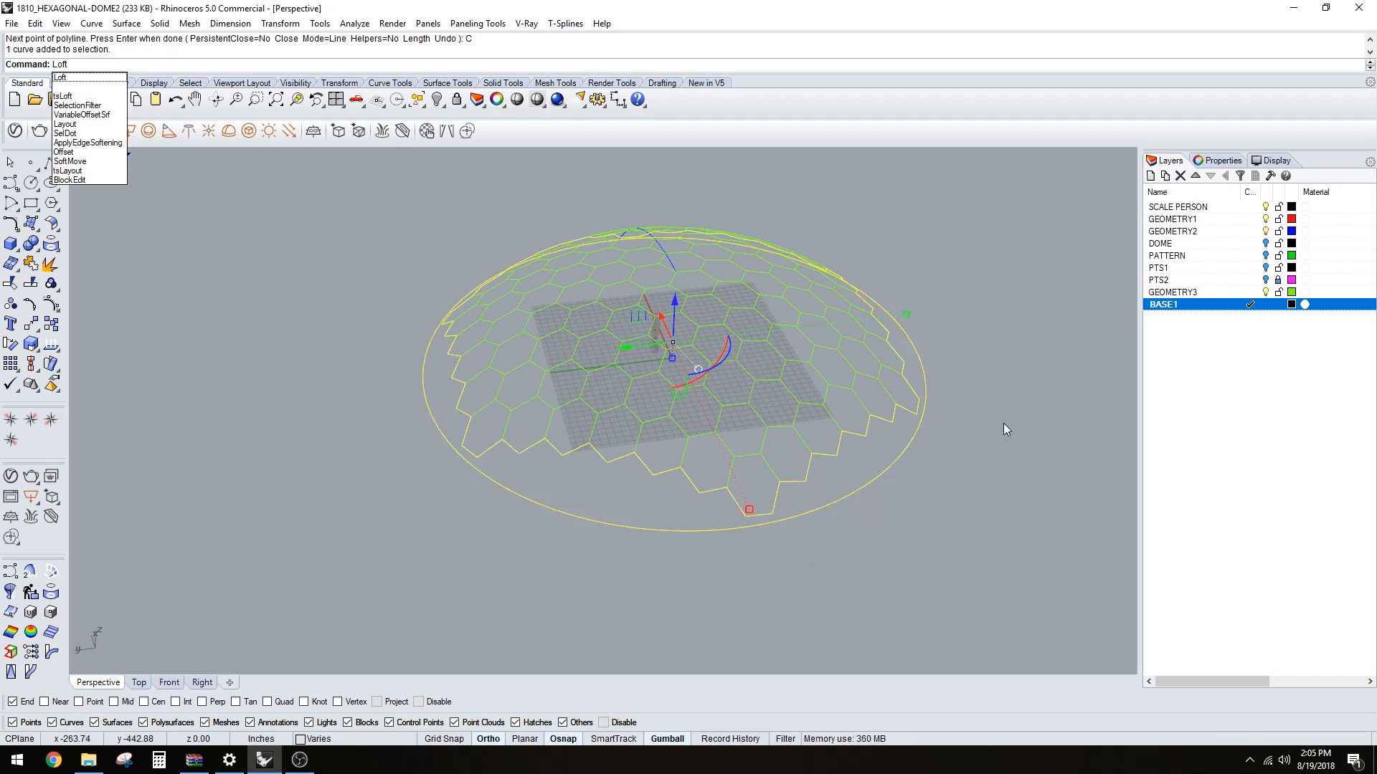
{"action": "key", "text": "Escape"}
{"action": "left_click", "coordinate": [801, 495]}
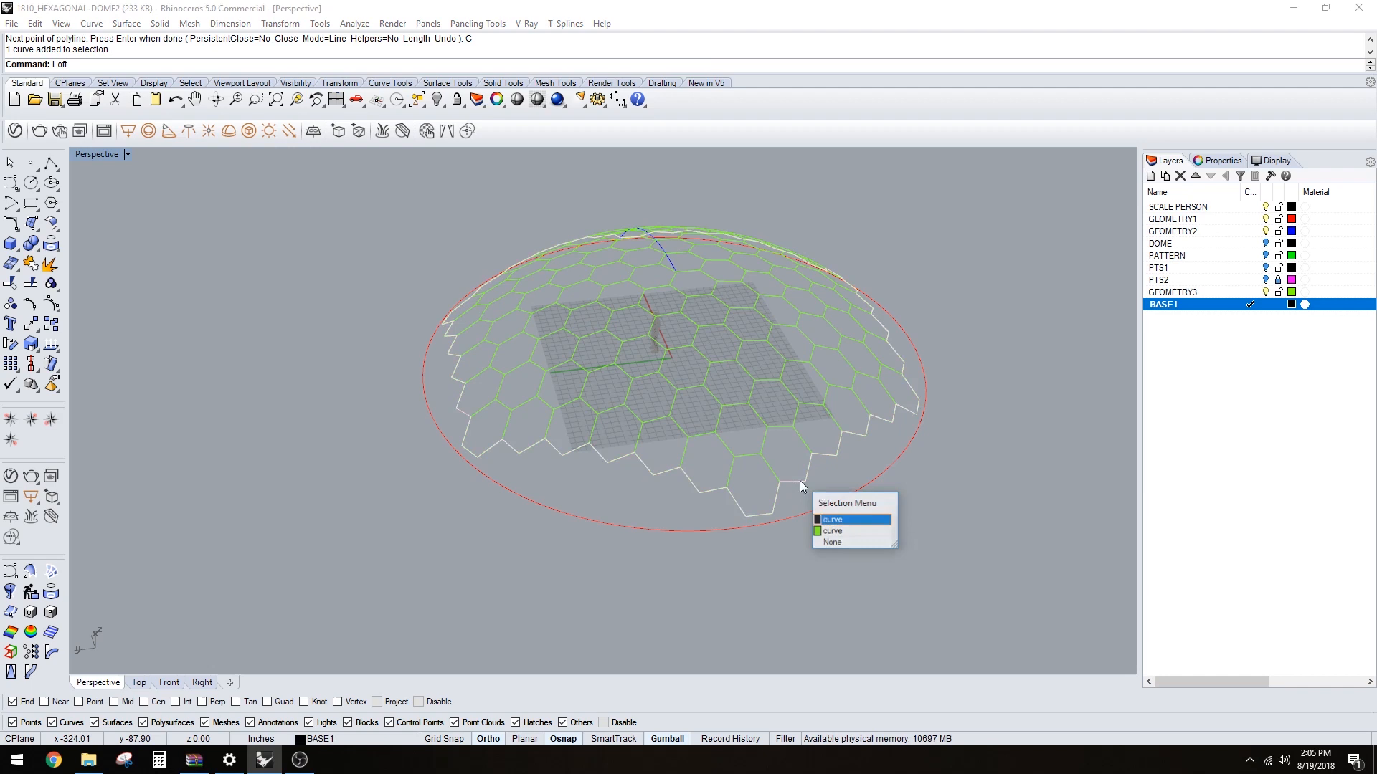
{"action": "left_click", "coordinate": [828, 507]}
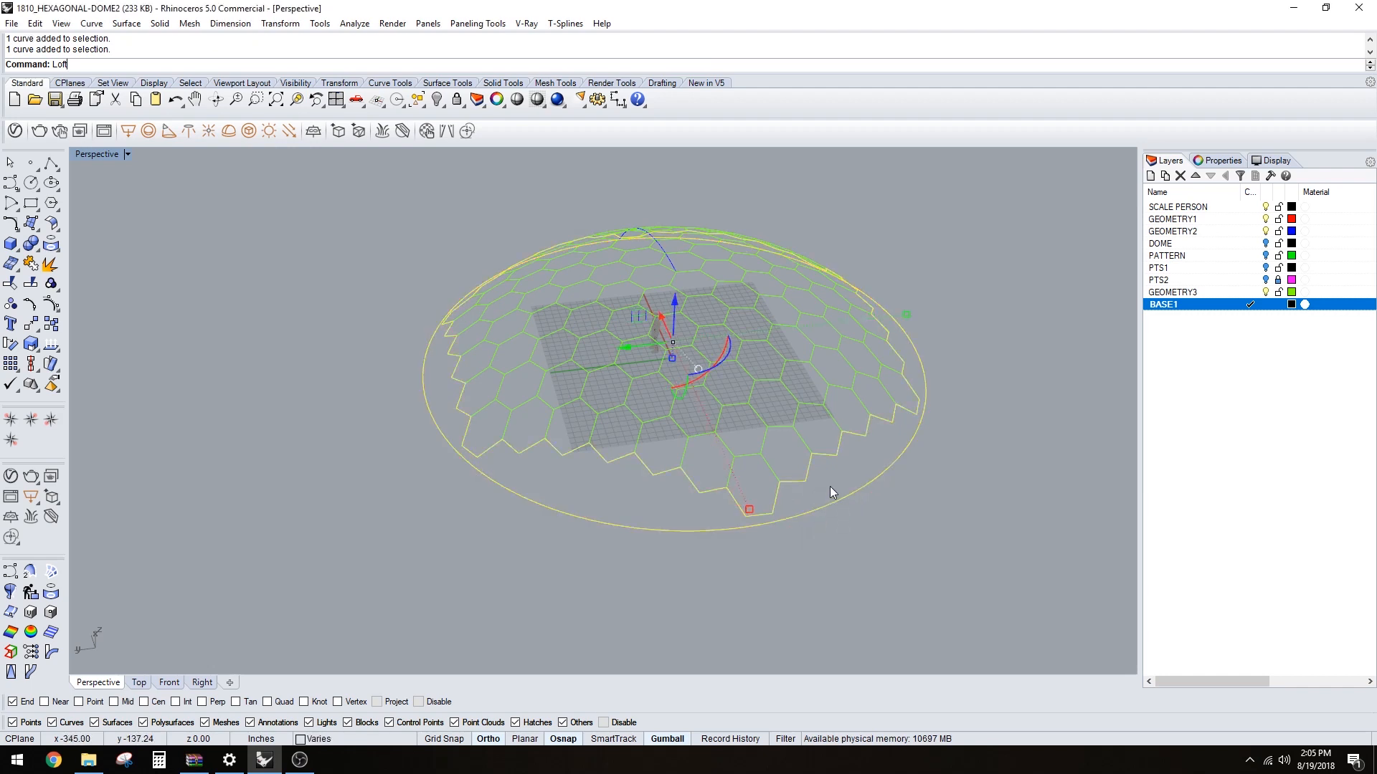
{"action": "left_click", "coordinate": [805, 476]}
{"action": "left_click", "coordinate": [846, 506]}
{"action": "left_click", "coordinate": [840, 500]}
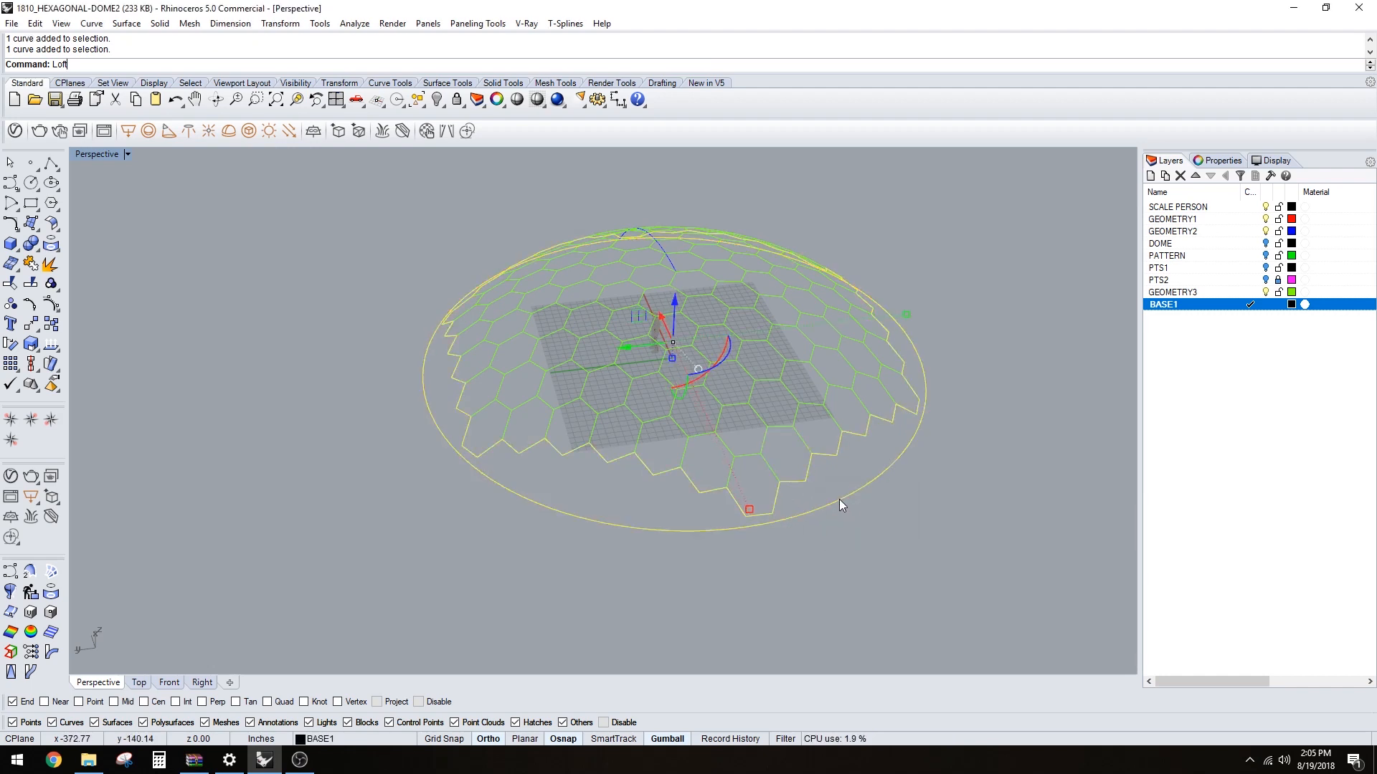
- Start a Loft between the rim polyline and the base circle, check their seam points and accept them
{"action": "left_click", "coordinate": [1278, 280]}
{"action": "type", "text": "Loft"}
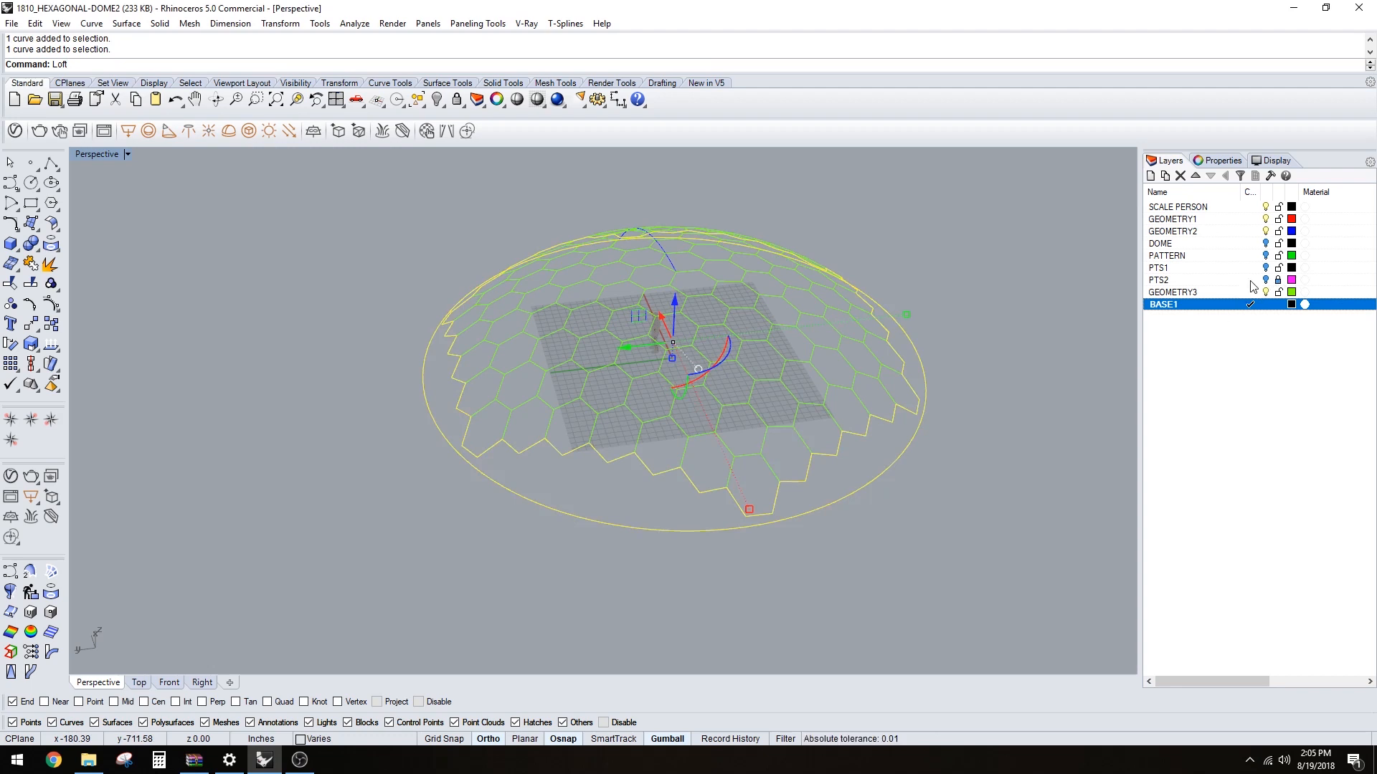
{"action": "type", "text": "LOFT"}
{"action": "key", "text": "Return"}
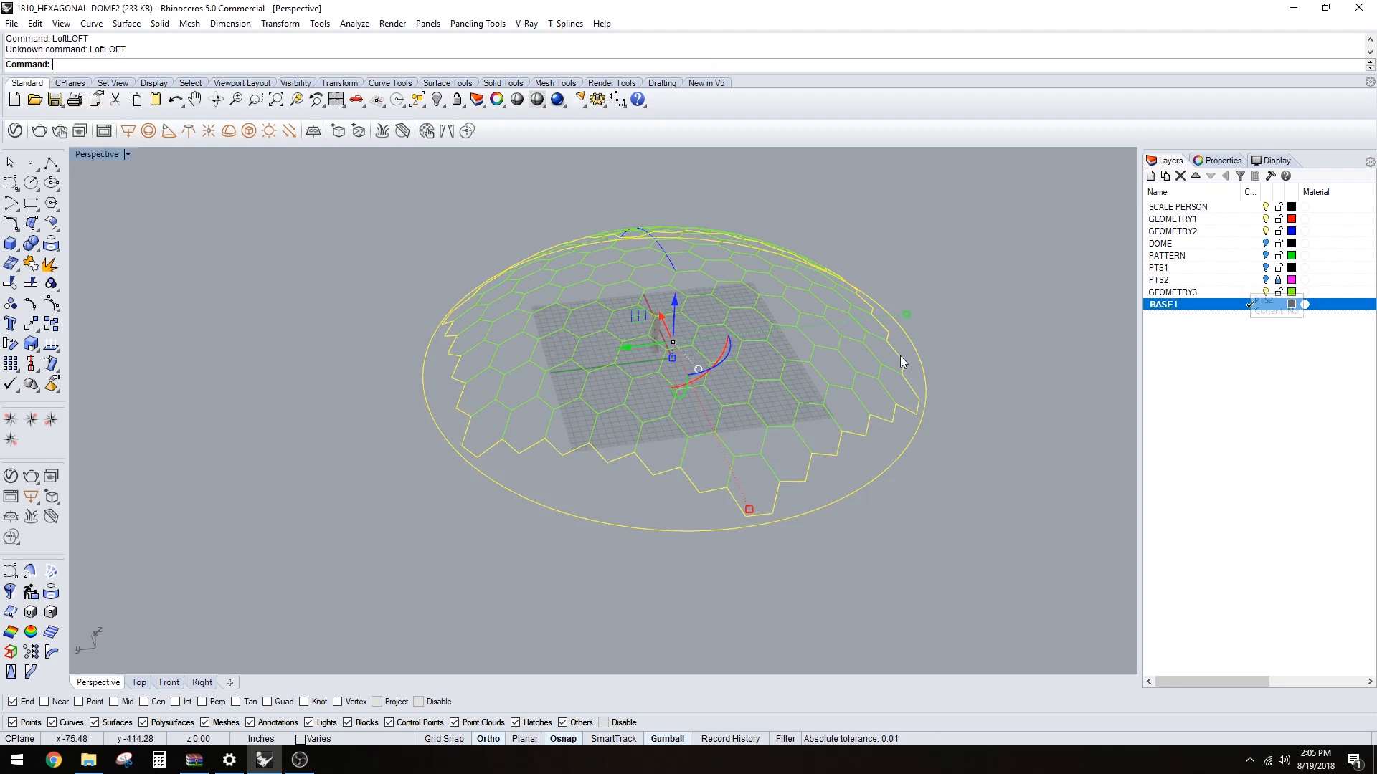
{"action": "type", "text": "Loft"}
{"action": "key", "text": "Return"}
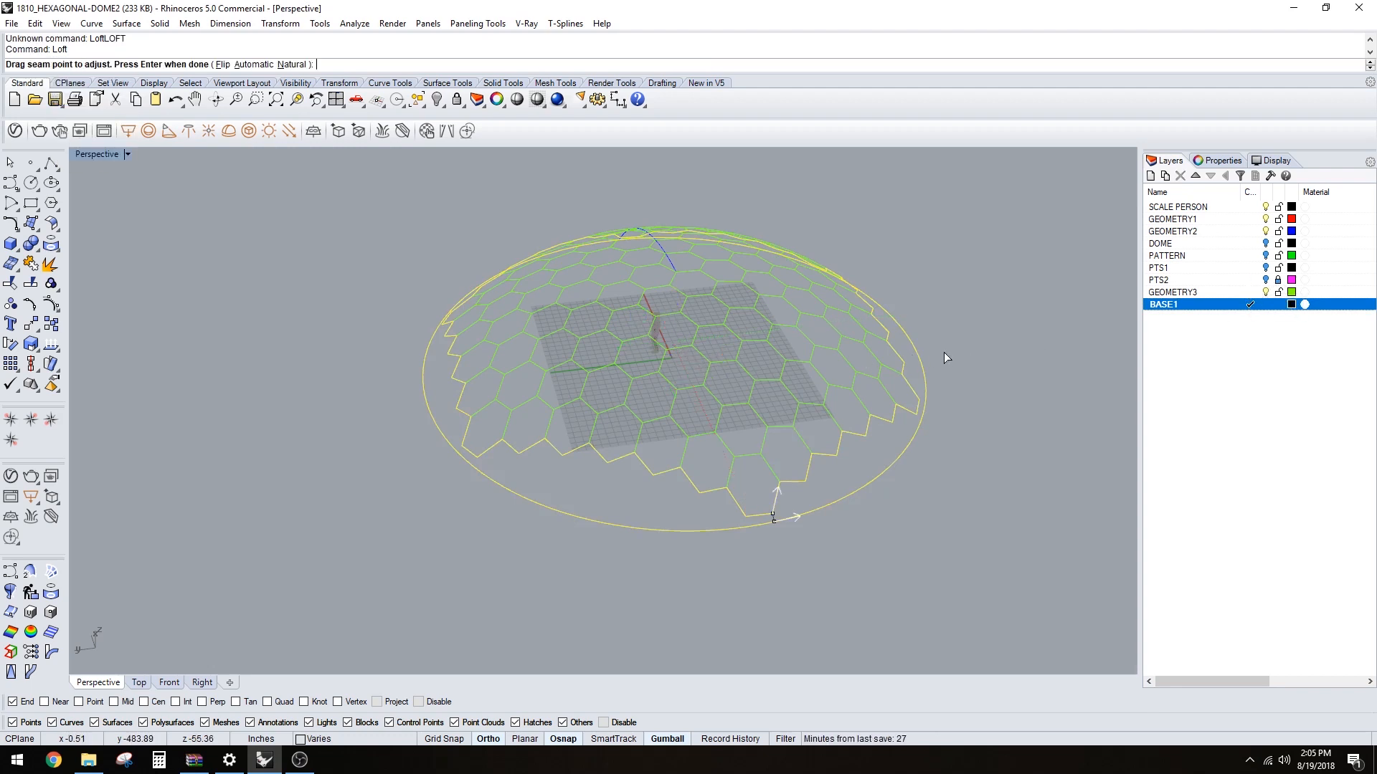
{"action": "scroll", "coordinate": [786, 525], "scroll_direction": "up", "scroll_amount": 6}
{"action": "scroll", "coordinate": [747, 501], "scroll_direction": "down", "scroll_amount": 6}
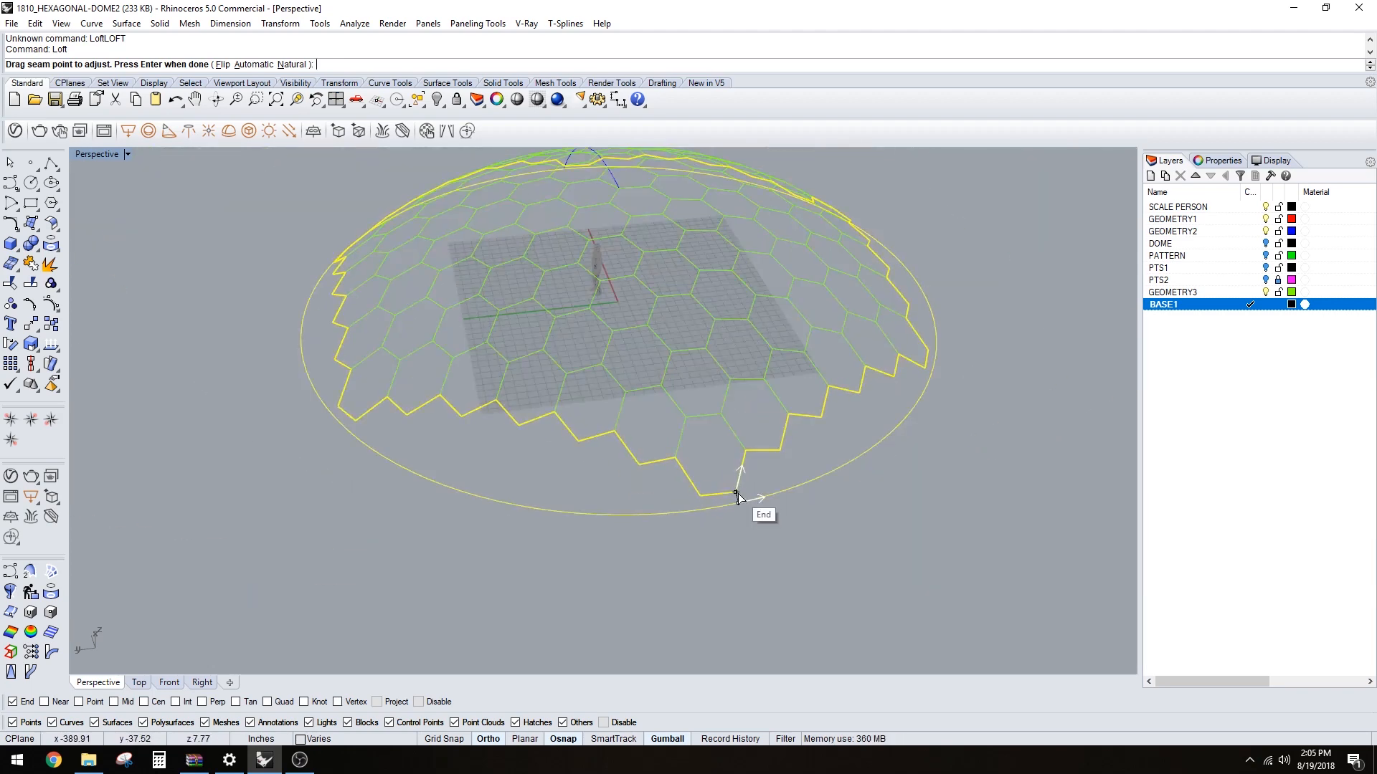
{"action": "scroll", "coordinate": [767, 536], "scroll_direction": "down", "scroll_amount": 4}
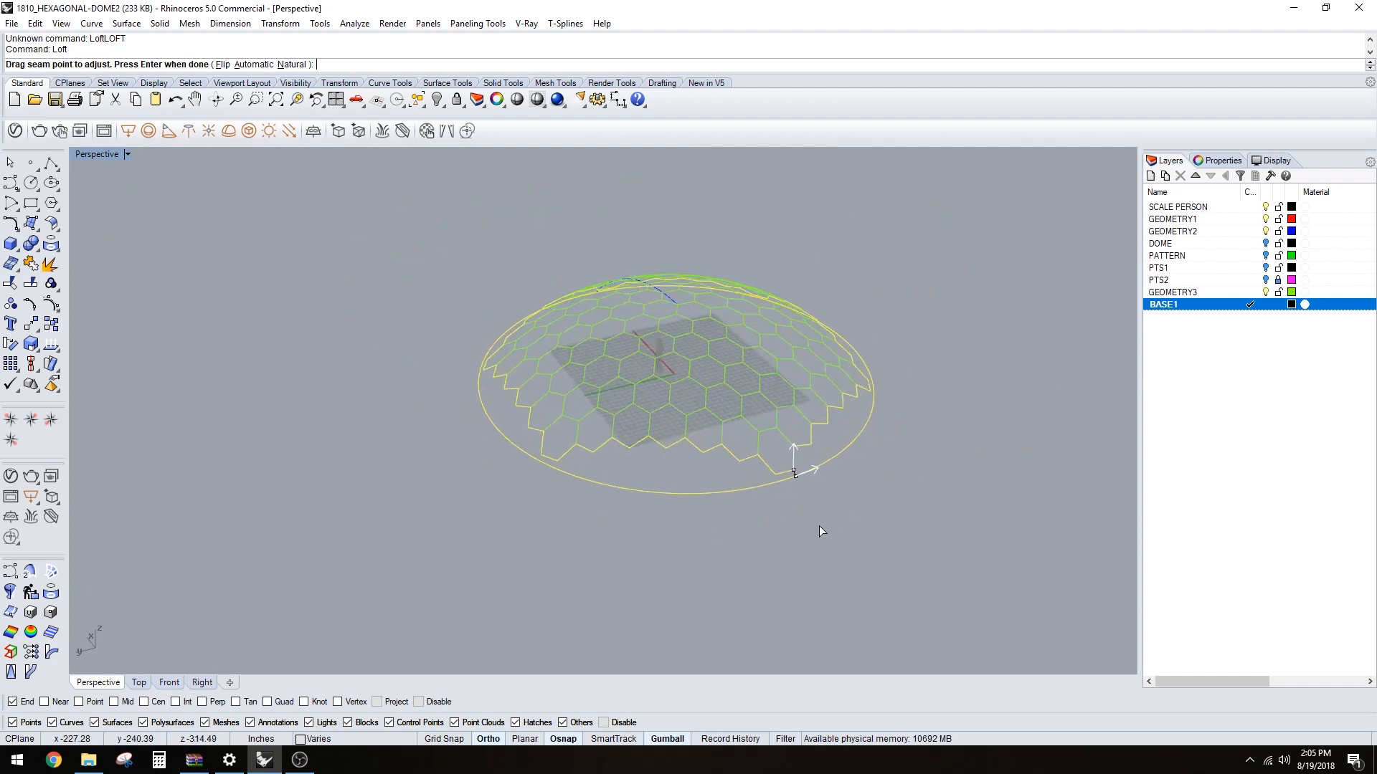
{"action": "scroll", "coordinate": [819, 526], "scroll_direction": "up", "scroll_amount": 3}
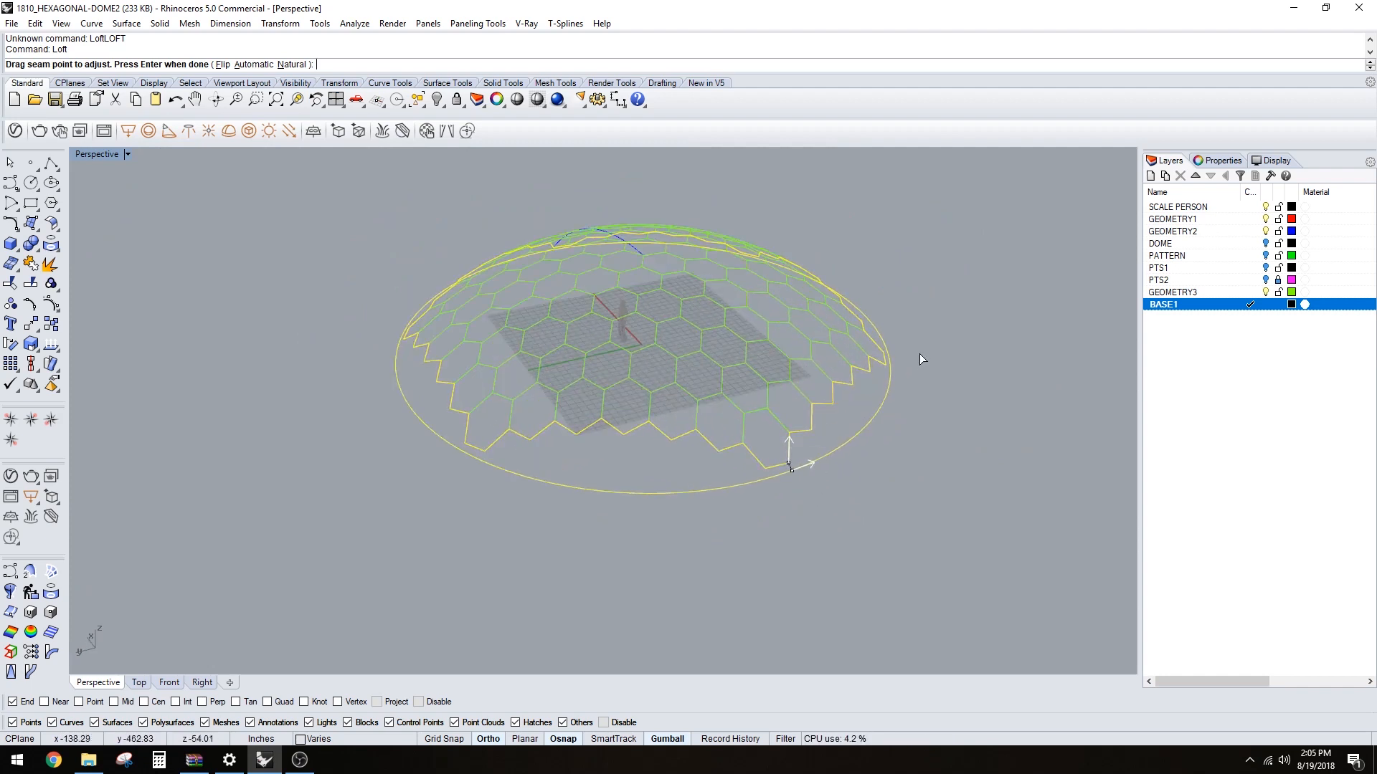
{"action": "key", "text": "Return"}
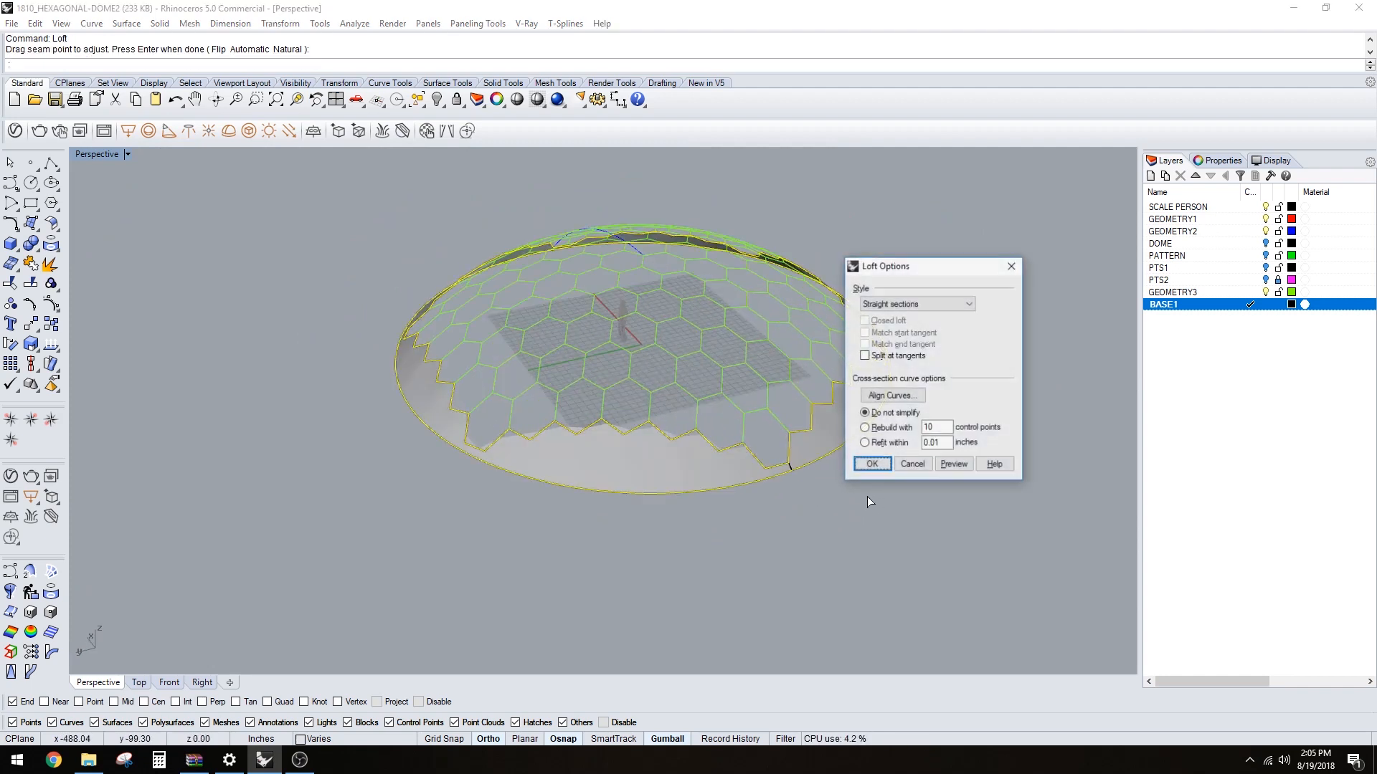
- Set the loft style to Loose, preview the surface and create the base skirt between the two curves
{"action": "left_click", "coordinate": [895, 310]}
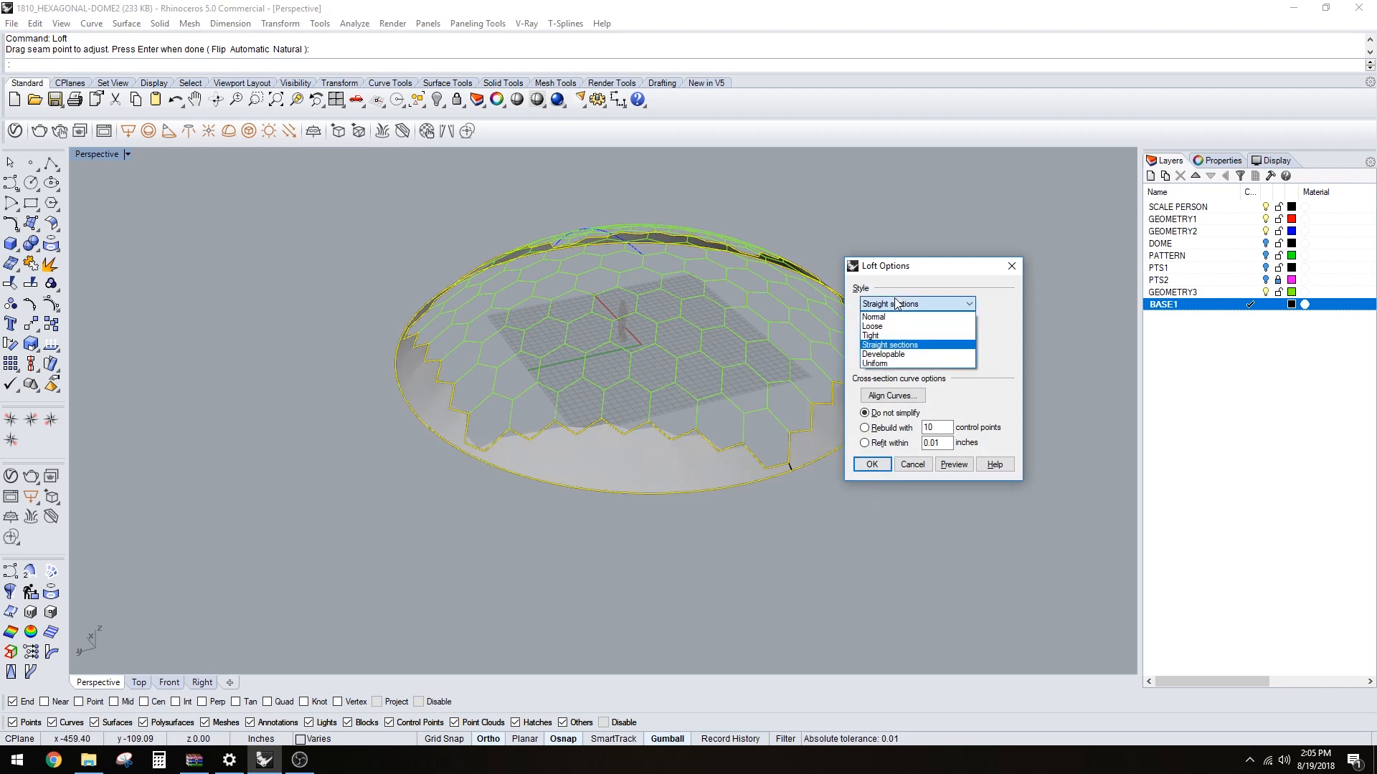
{"action": "left_click", "coordinate": [897, 341]}
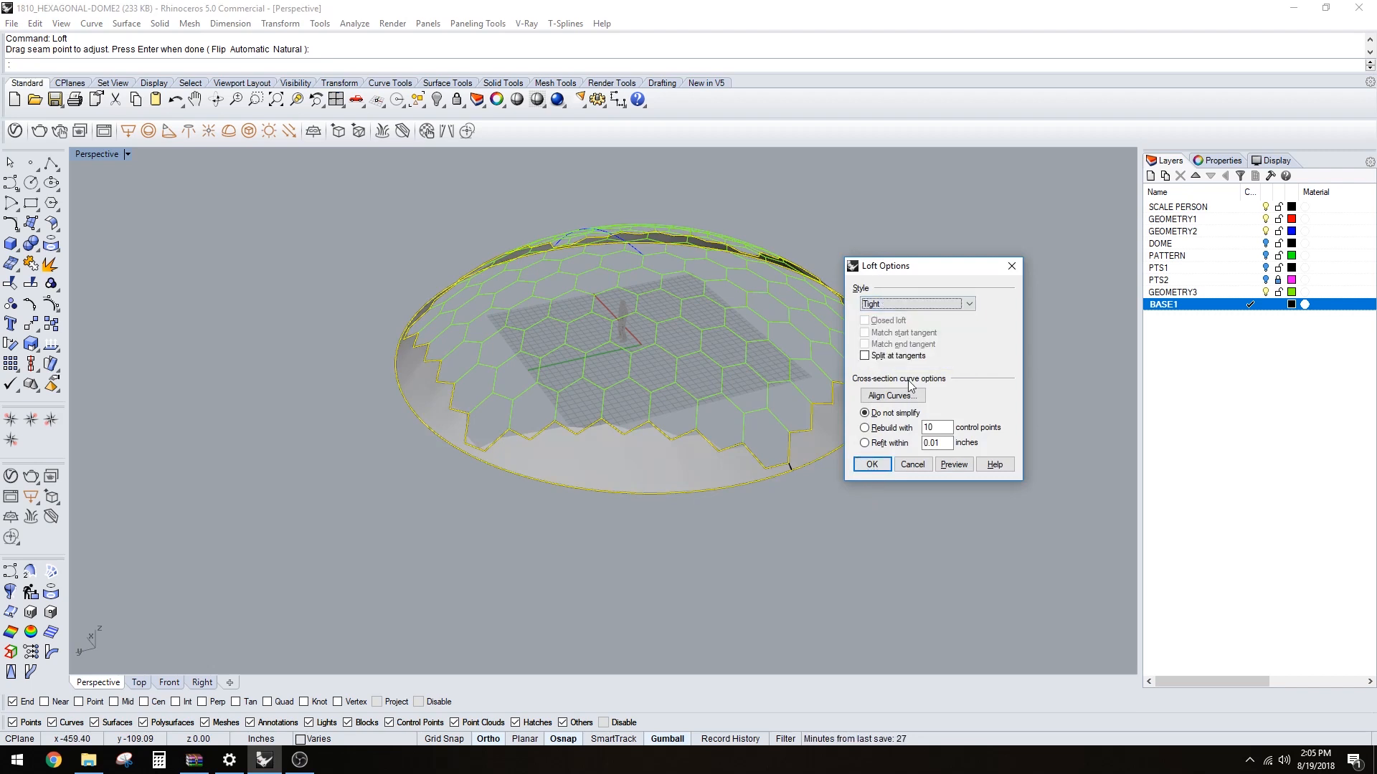
{"action": "left_click", "coordinate": [914, 304]}
{"action": "left_click", "coordinate": [880, 329]}
{"action": "left_click", "coordinate": [952, 465]}
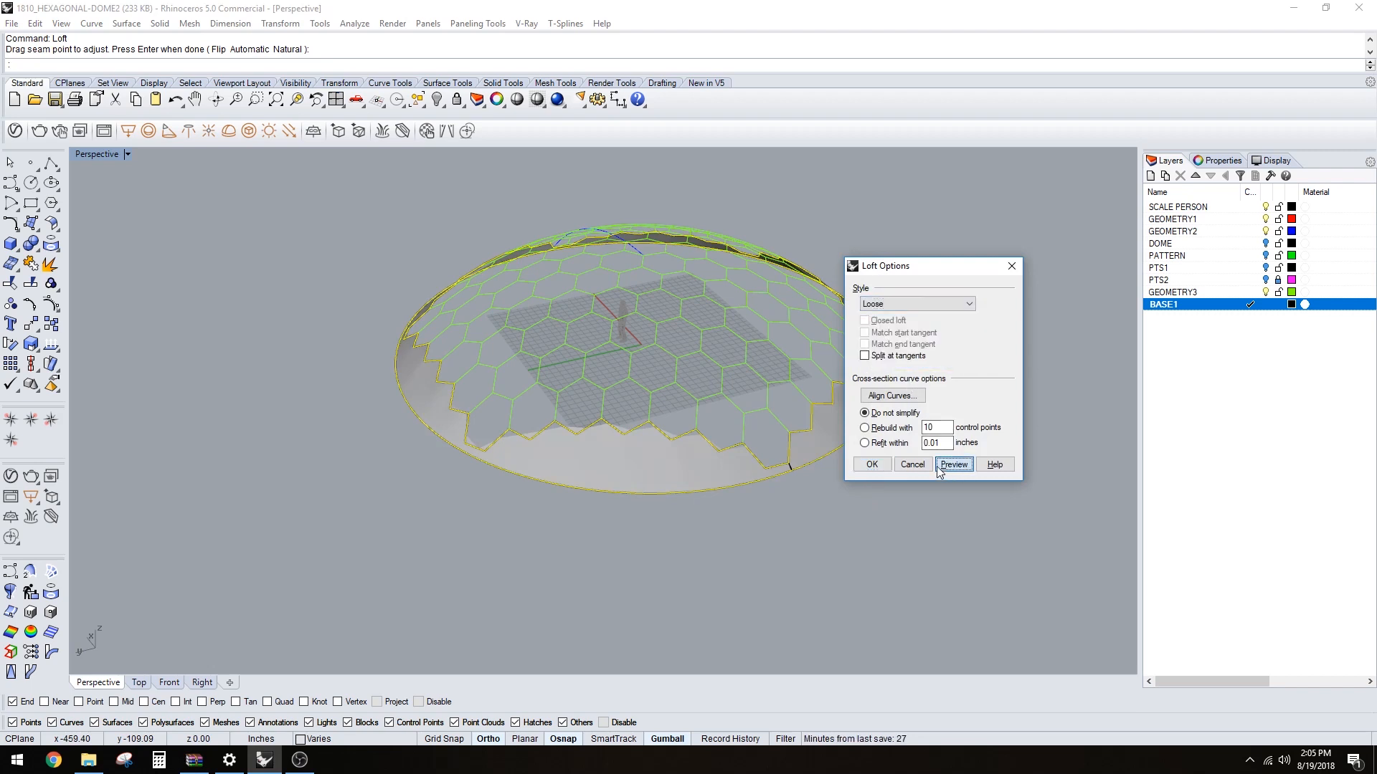
{"action": "right_click_drag", "start_coordinate": [839, 448], "coordinate": [766, 335]}
{"action": "left_click", "coordinate": [888, 468]}
- Clear the selection and set the Perspective viewport's display mode to Rendered
{"action": "scroll", "coordinate": [608, 438], "scroll_direction": "up", "scroll_amount": 10}
{"action": "scroll", "coordinate": [610, 436], "scroll_direction": "down", "scroll_amount": 8}
{"action": "key", "text": "Escape"}
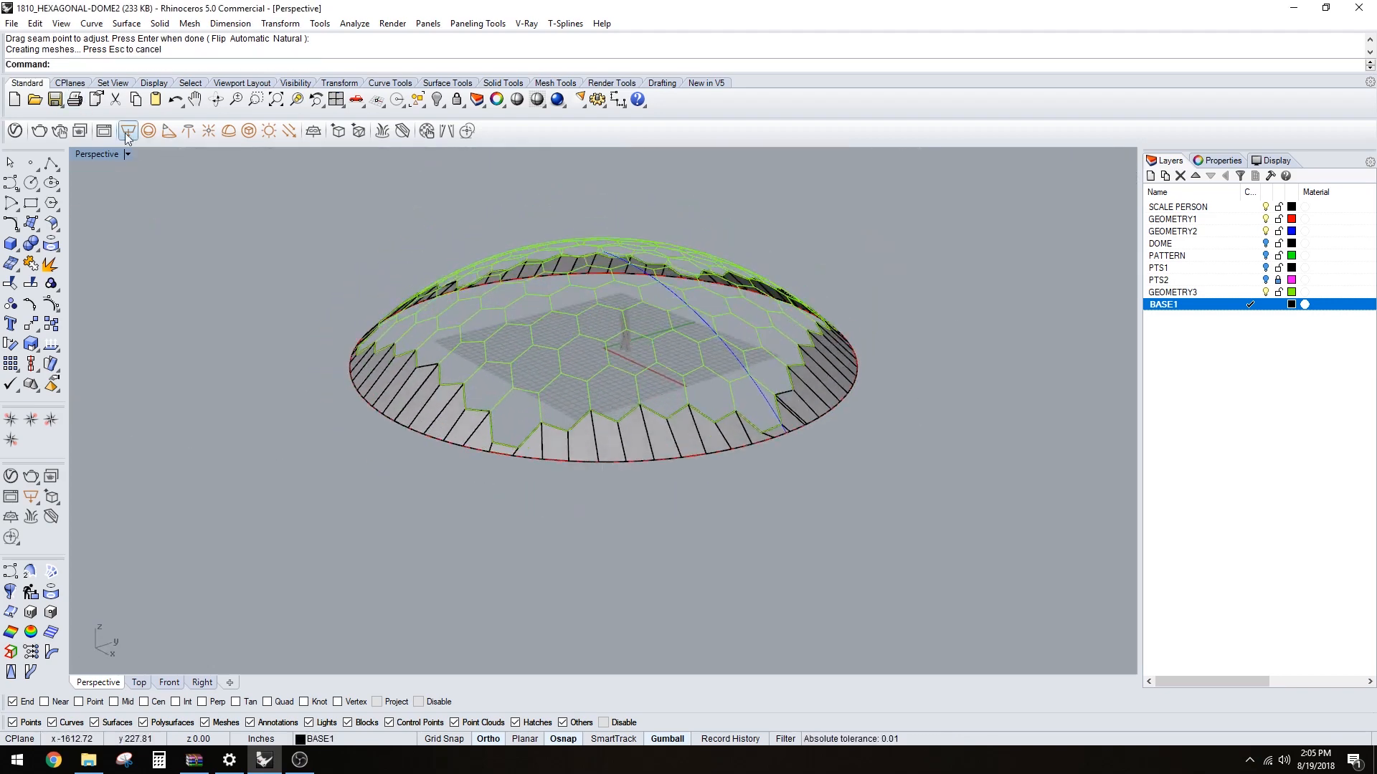
{"action": "left_click", "coordinate": [126, 154]}
{"action": "left_click", "coordinate": [127, 226]}
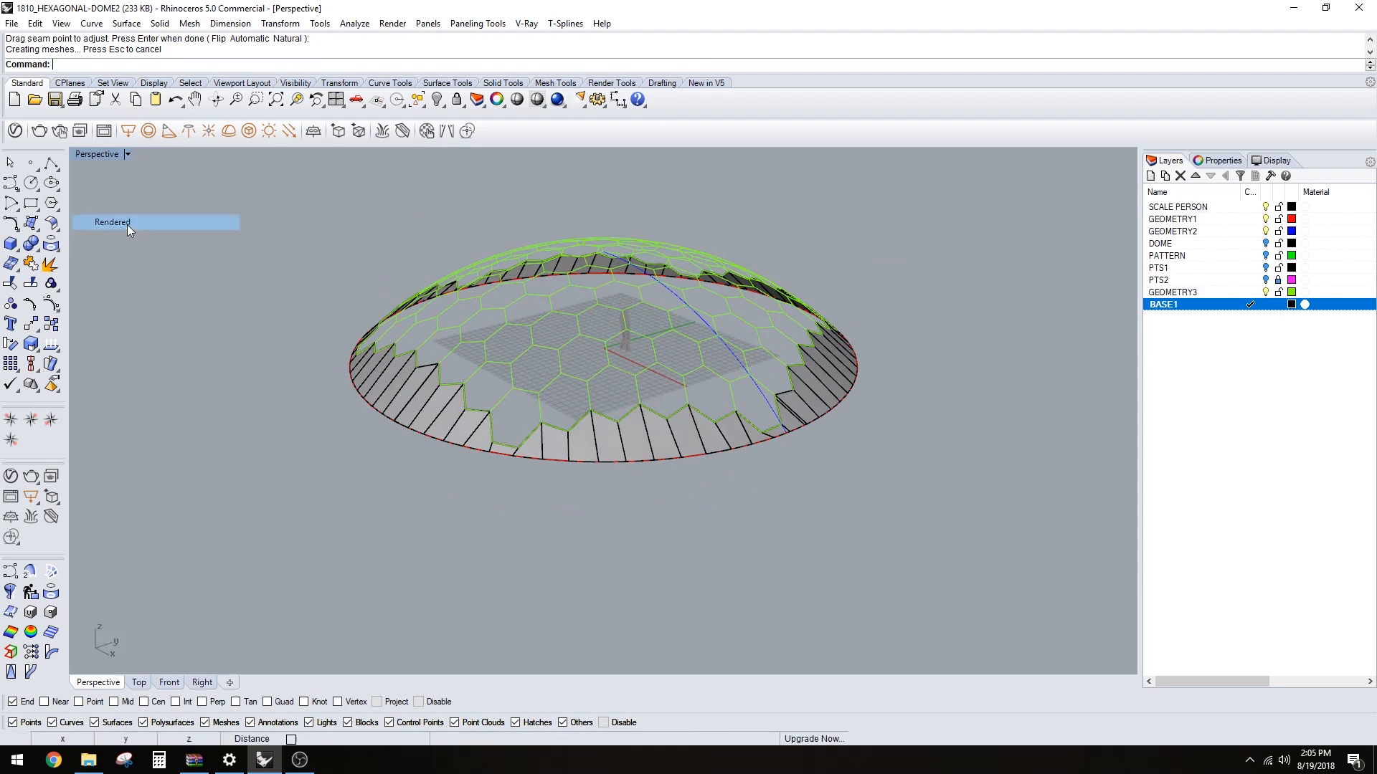
- Check the base skirt in the rendered view, and set the Perspective viewport's display mode back to Shaded
{"action": "right_click_drag", "start_coordinate": [453, 282], "coordinate": [580, 280]}
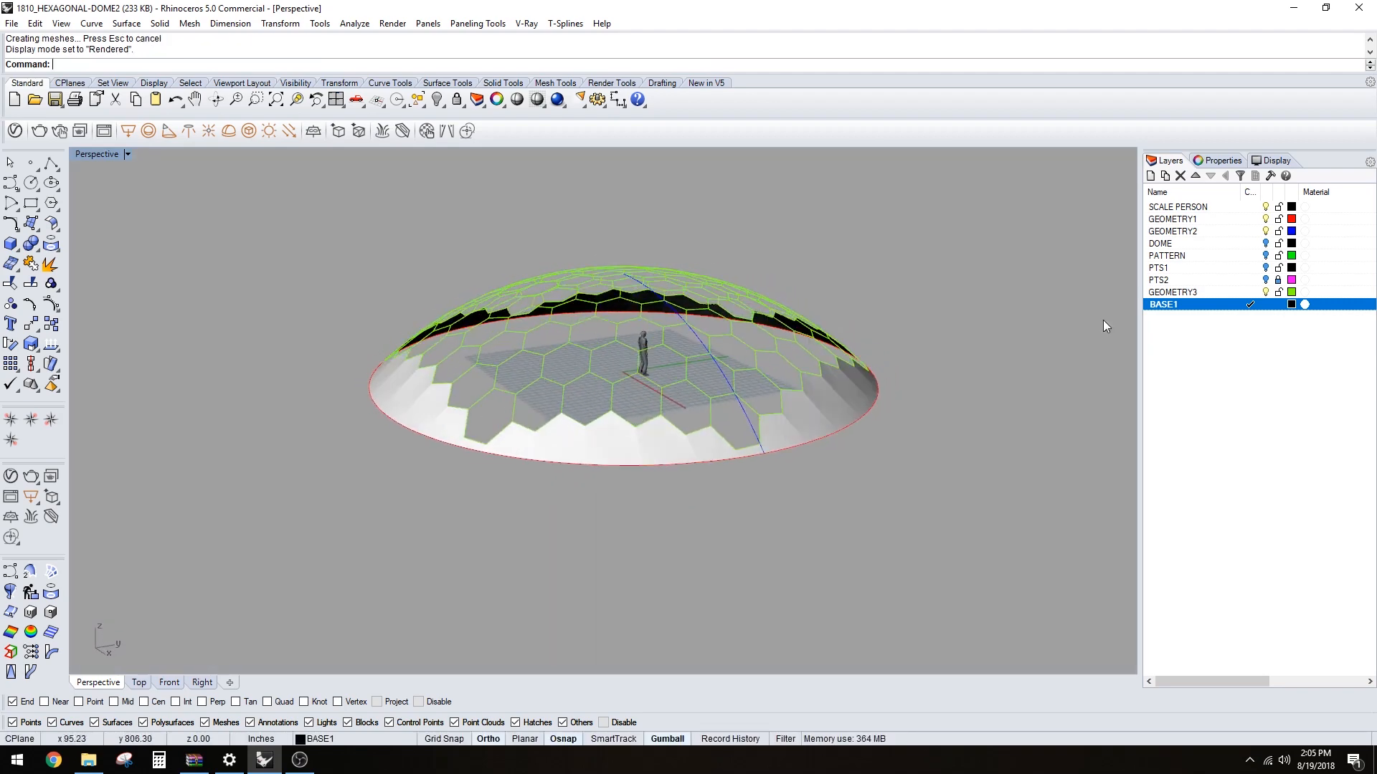
{"action": "left_click", "coordinate": [105, 158]}
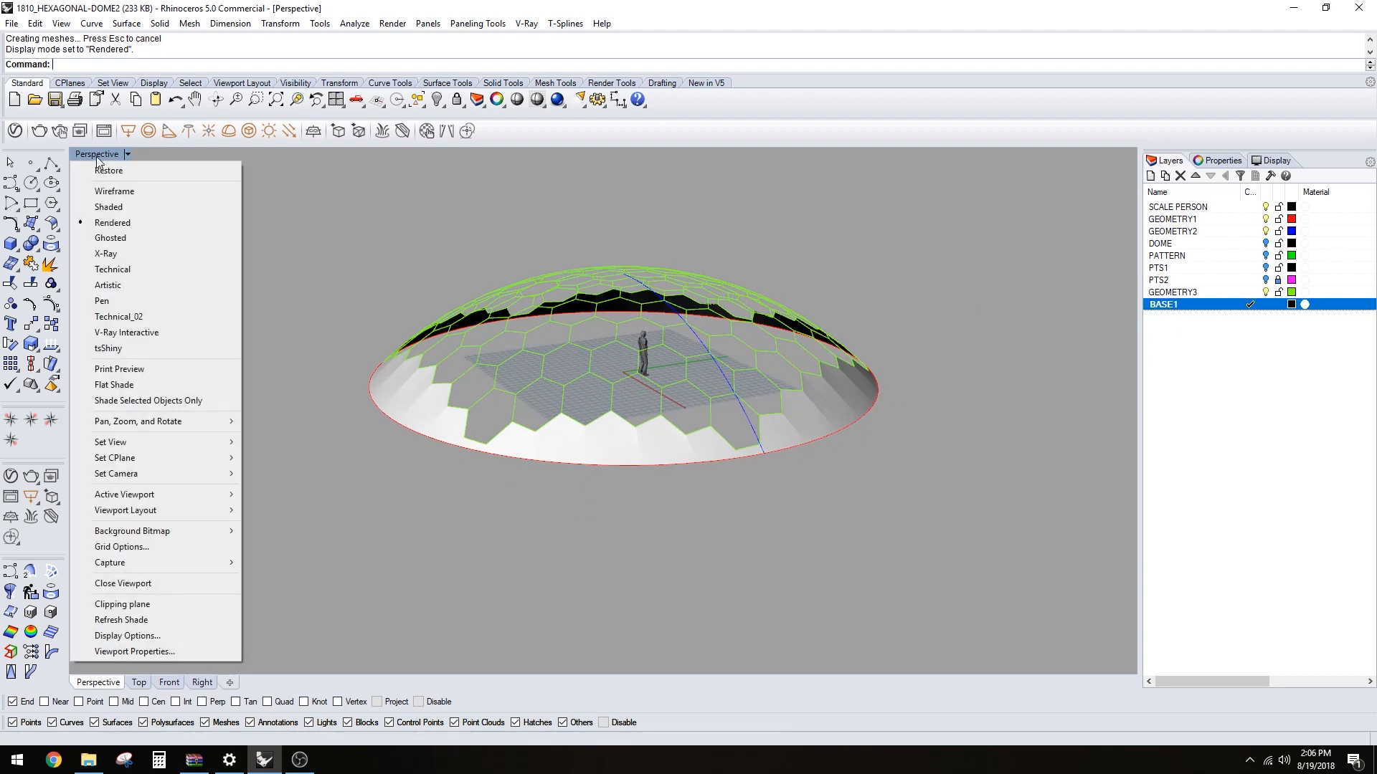
{"action": "left_click", "coordinate": [114, 205]}
{"action": "right_click_drag", "start_coordinate": [592, 232], "coordinate": [713, 400]}
{"action": "right_click_drag", "start_coordinate": [713, 400], "coordinate": [720, 414]}
- Make GEOMETRY3 the current layer and explode all of its hexagon curves into separate segments
{"action": "left_click", "coordinate": [1225, 304]}
{"action": "left_click", "coordinate": [1237, 294]}
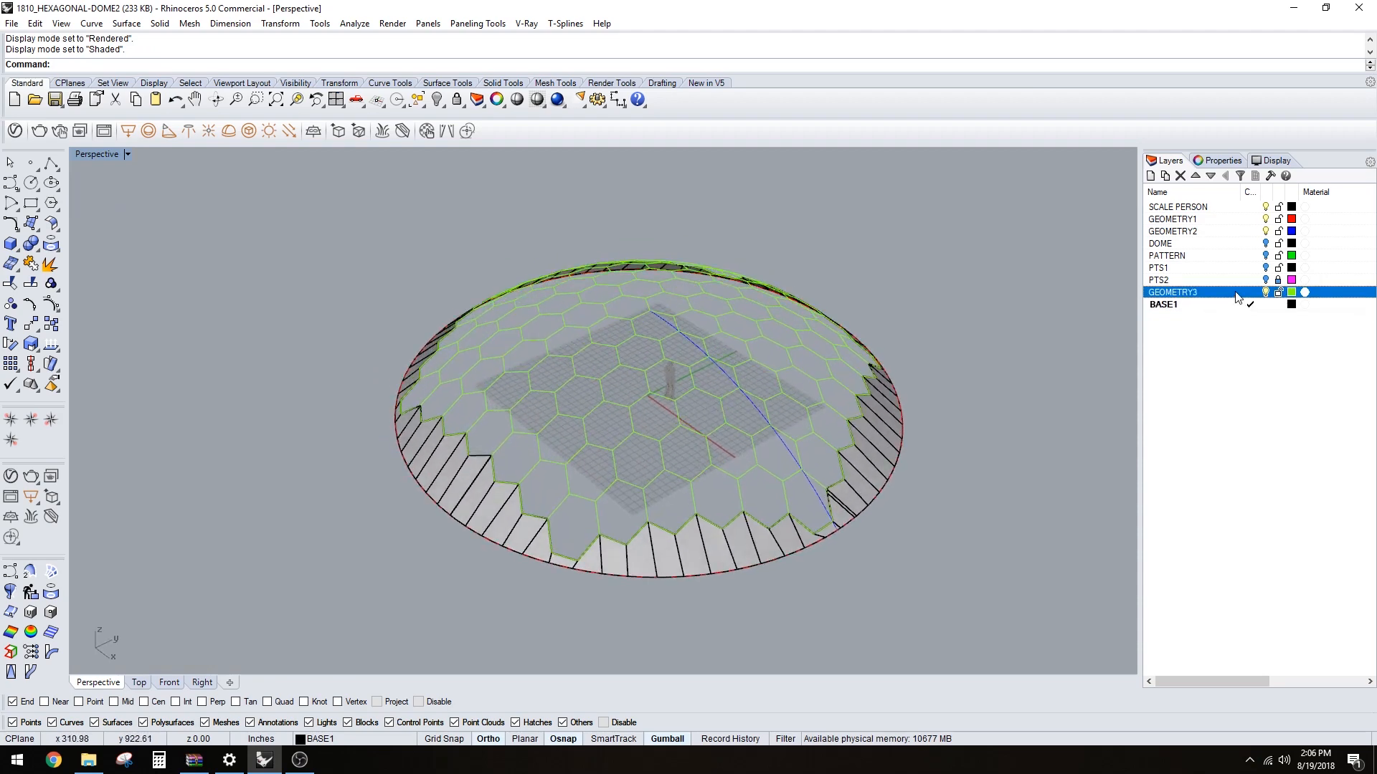
{"action": "left_click", "coordinate": [1251, 305]}
{"action": "left_click", "coordinate": [1250, 292]}
{"action": "right_click", "coordinate": [1209, 290]}
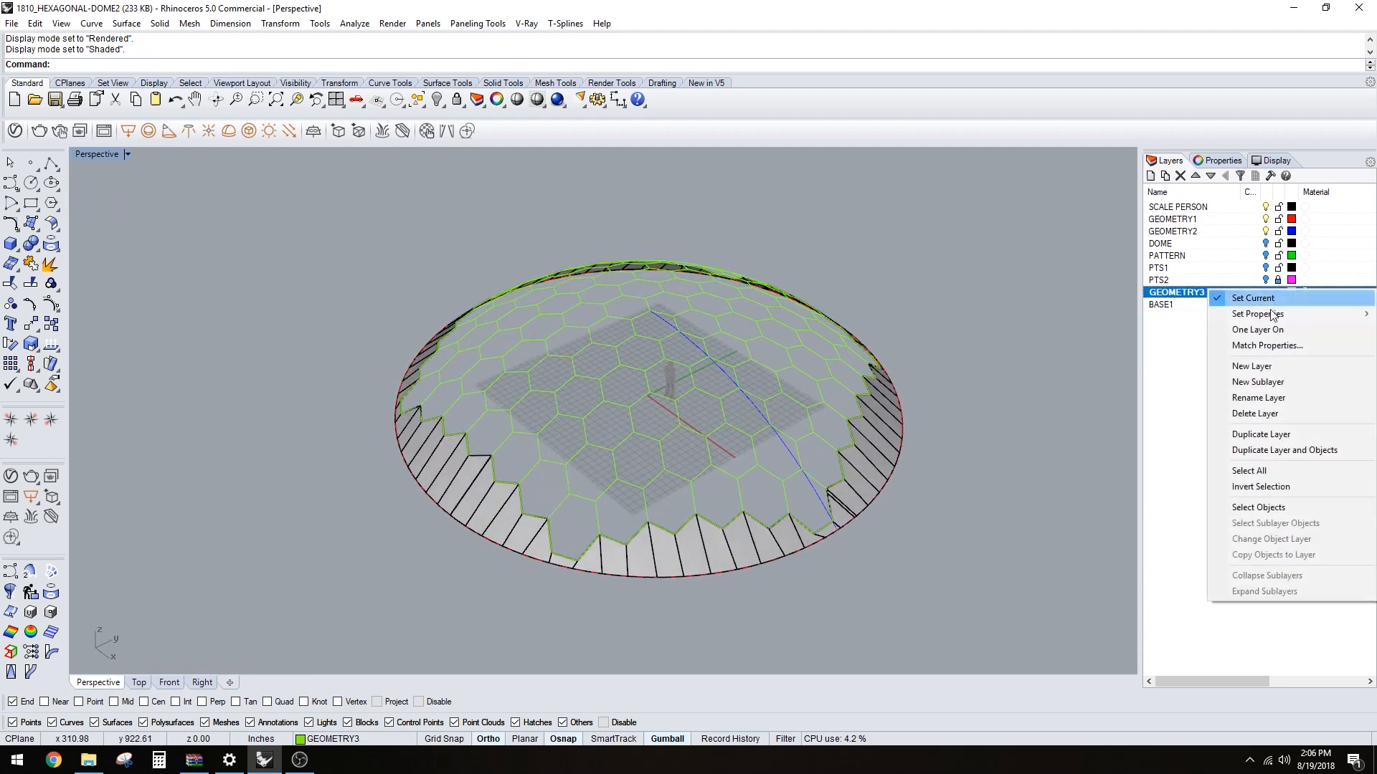
{"action": "left_click", "coordinate": [1258, 507]}
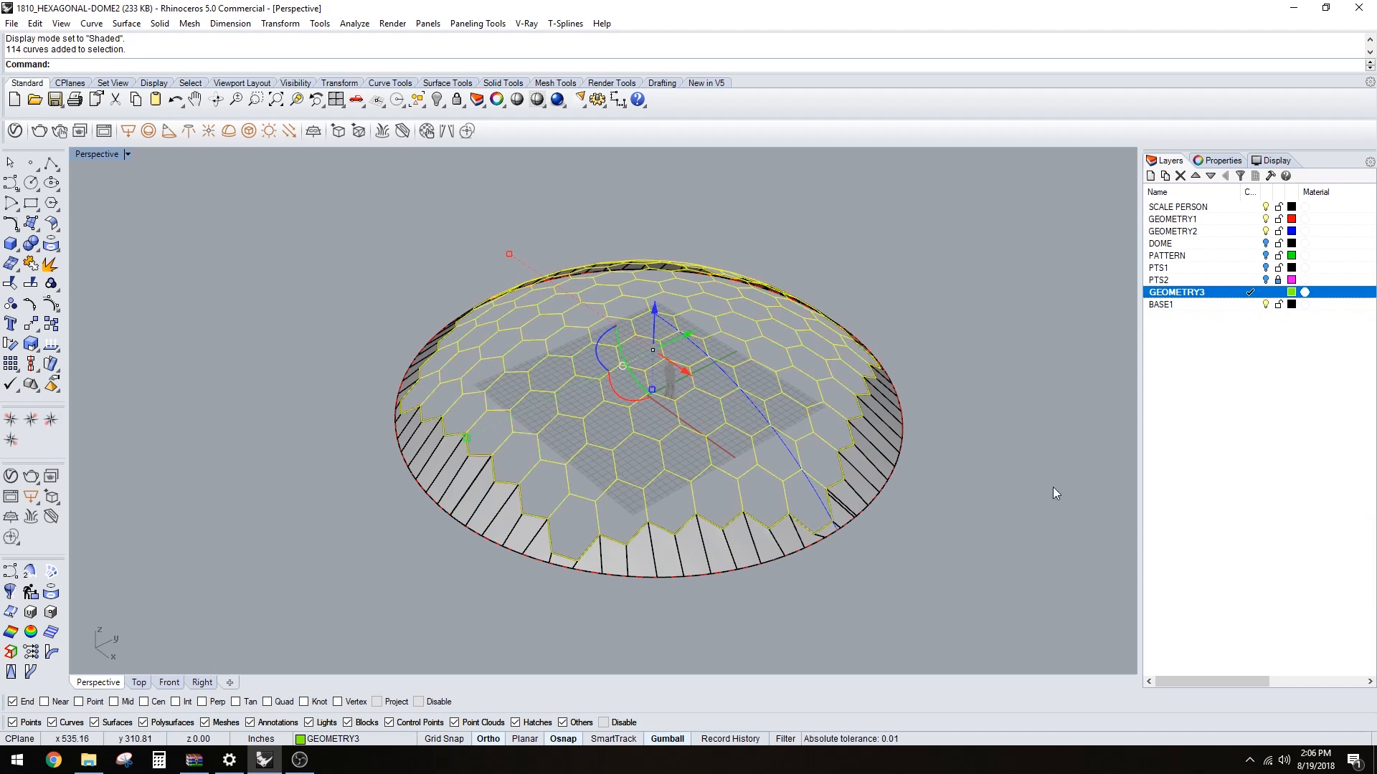
{"action": "type", "text": "Explode"}
{"action": "key", "text": "Return"}
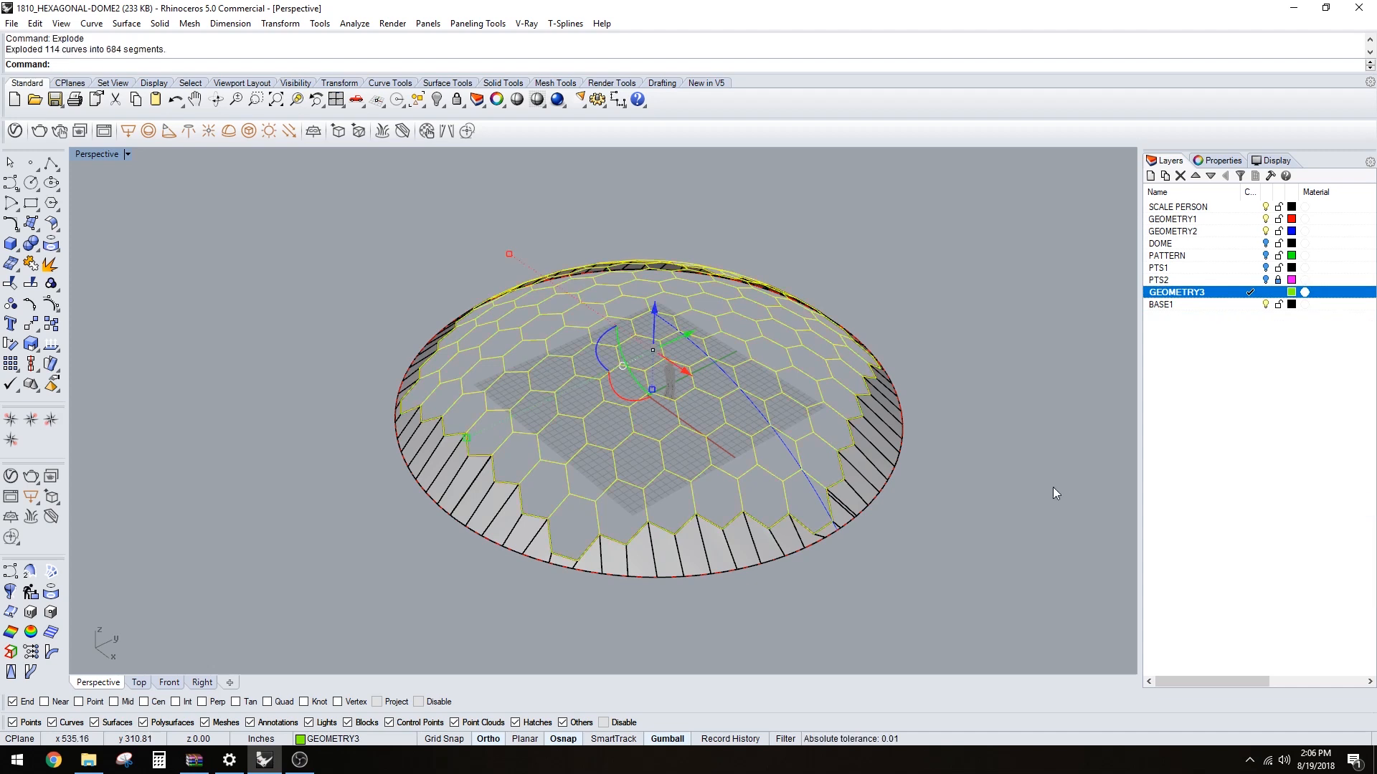
{"action": "key", "text": "Escape"}
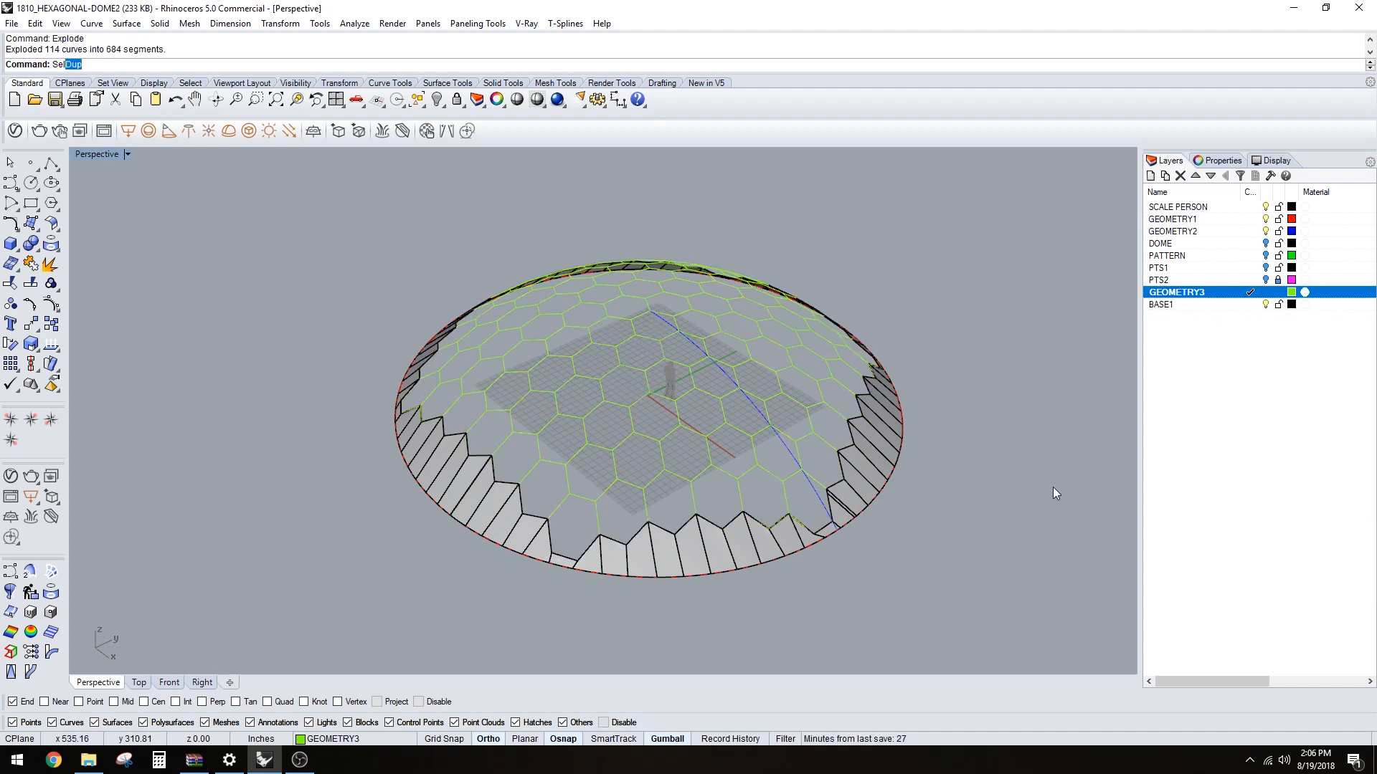
- Select the duplicate line segments of the hexagon grid with SelDup and delete them
{"action": "type", "text": "Sel"}
{"action": "key", "text": "Return"}
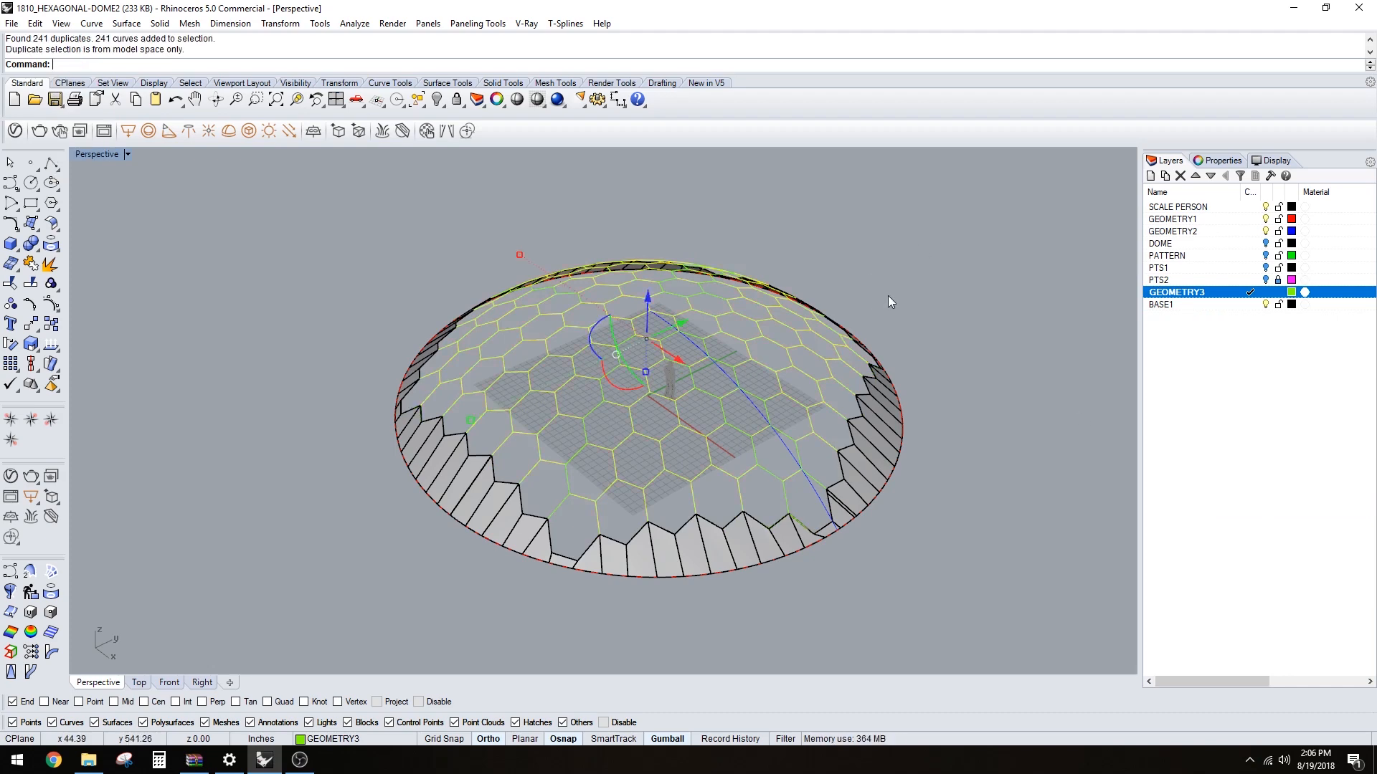
{"action": "key", "text": "Delete"}
{"action": "right_click_drag", "start_coordinate": [692, 442], "coordinate": [799, 435]}
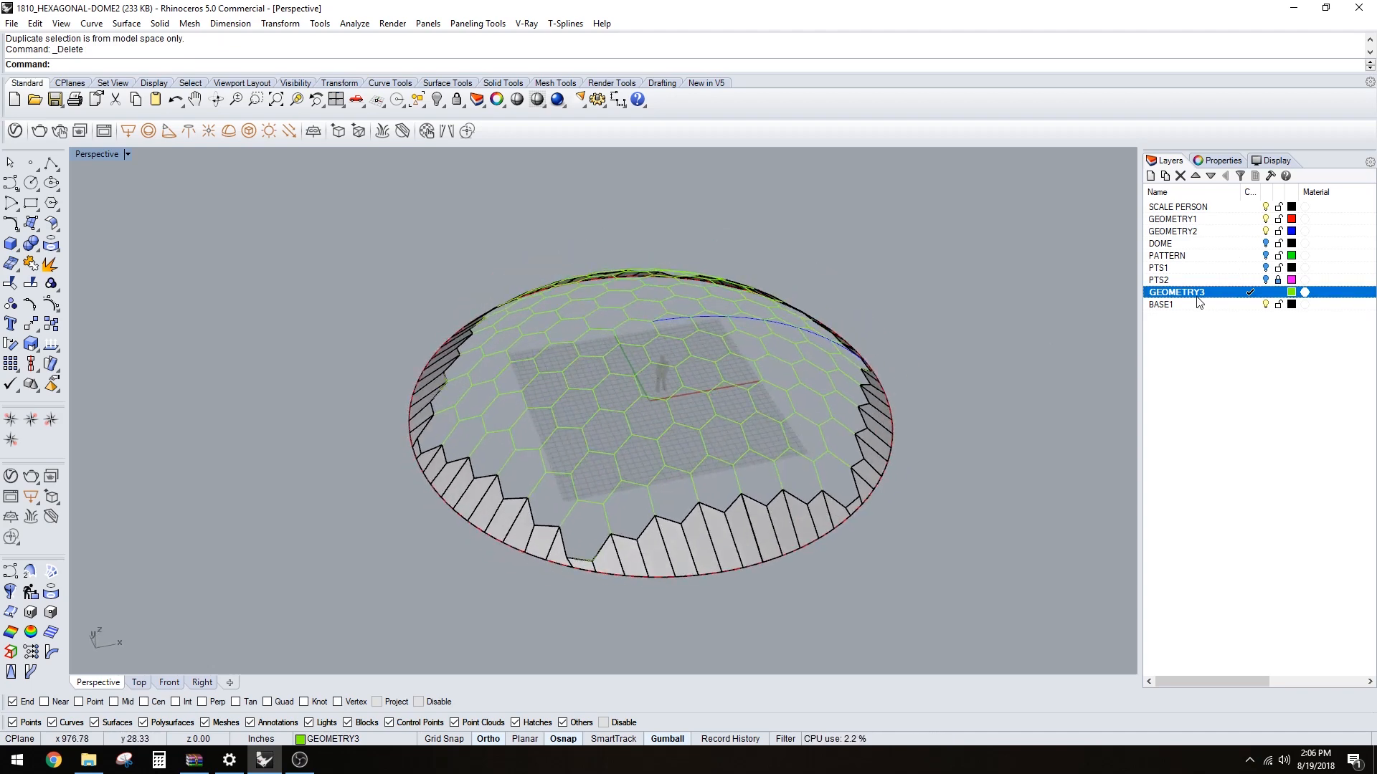
- Create a layer named STRUCTURE1, make it current and keep its colour black
{"action": "left_click", "coordinate": [1150, 176]}
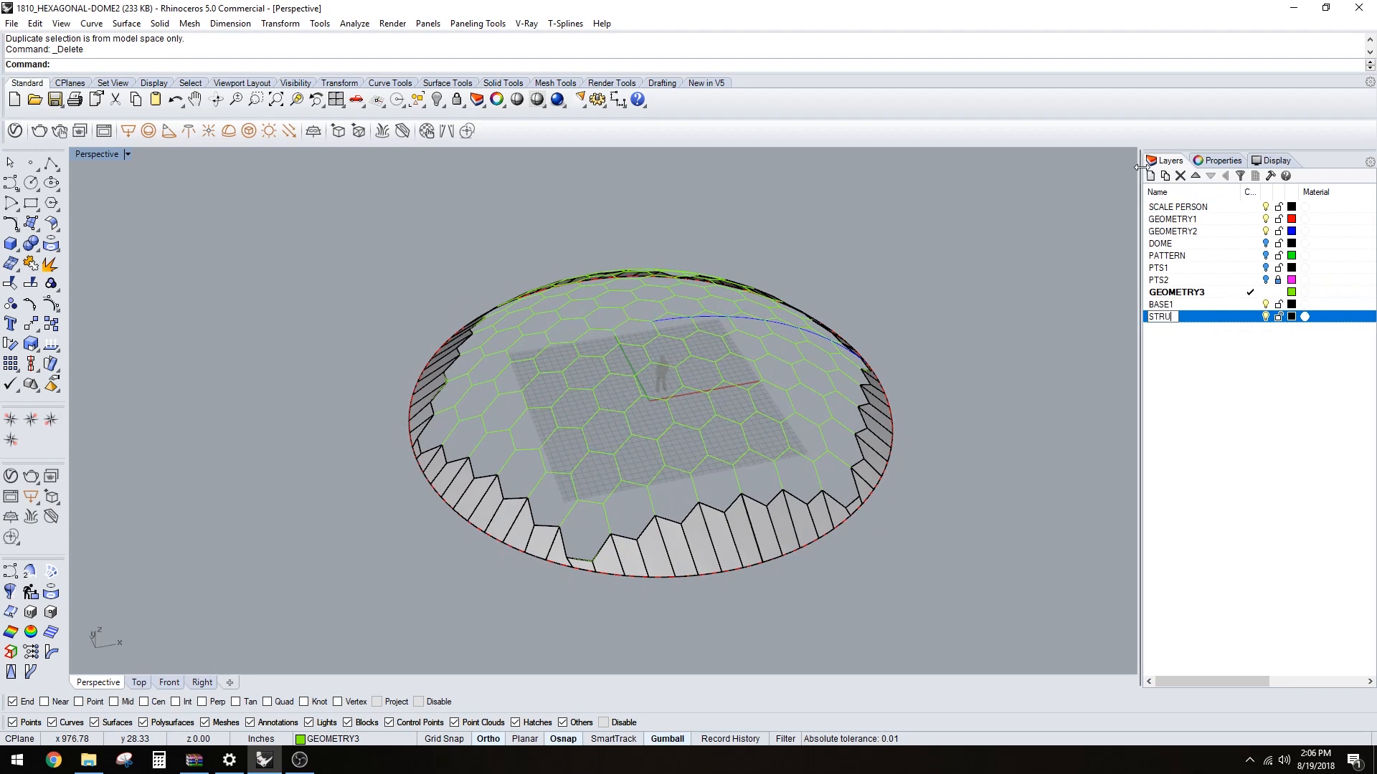
{"action": "type", "text": "STRUCTURE1"}
{"action": "key", "text": "Return"}
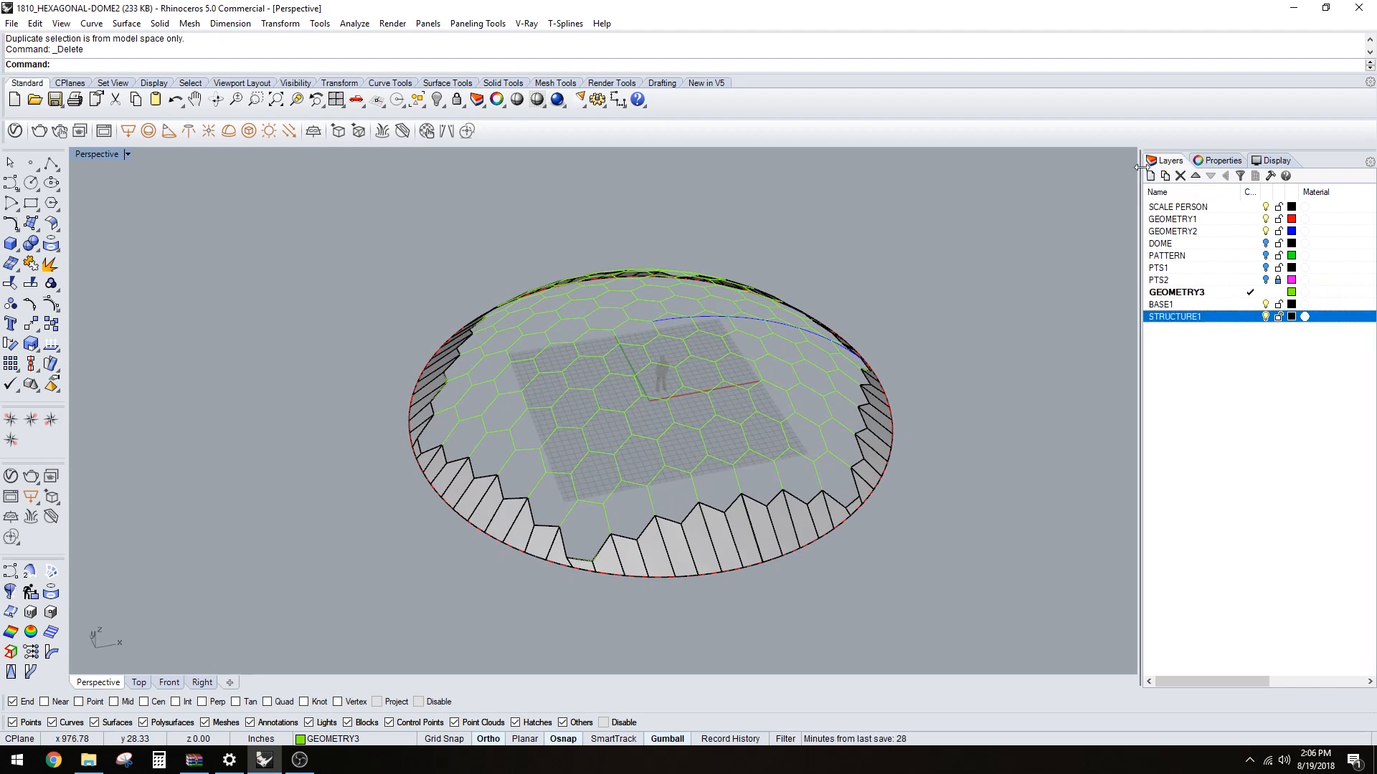
{"action": "left_click", "coordinate": [1250, 317]}
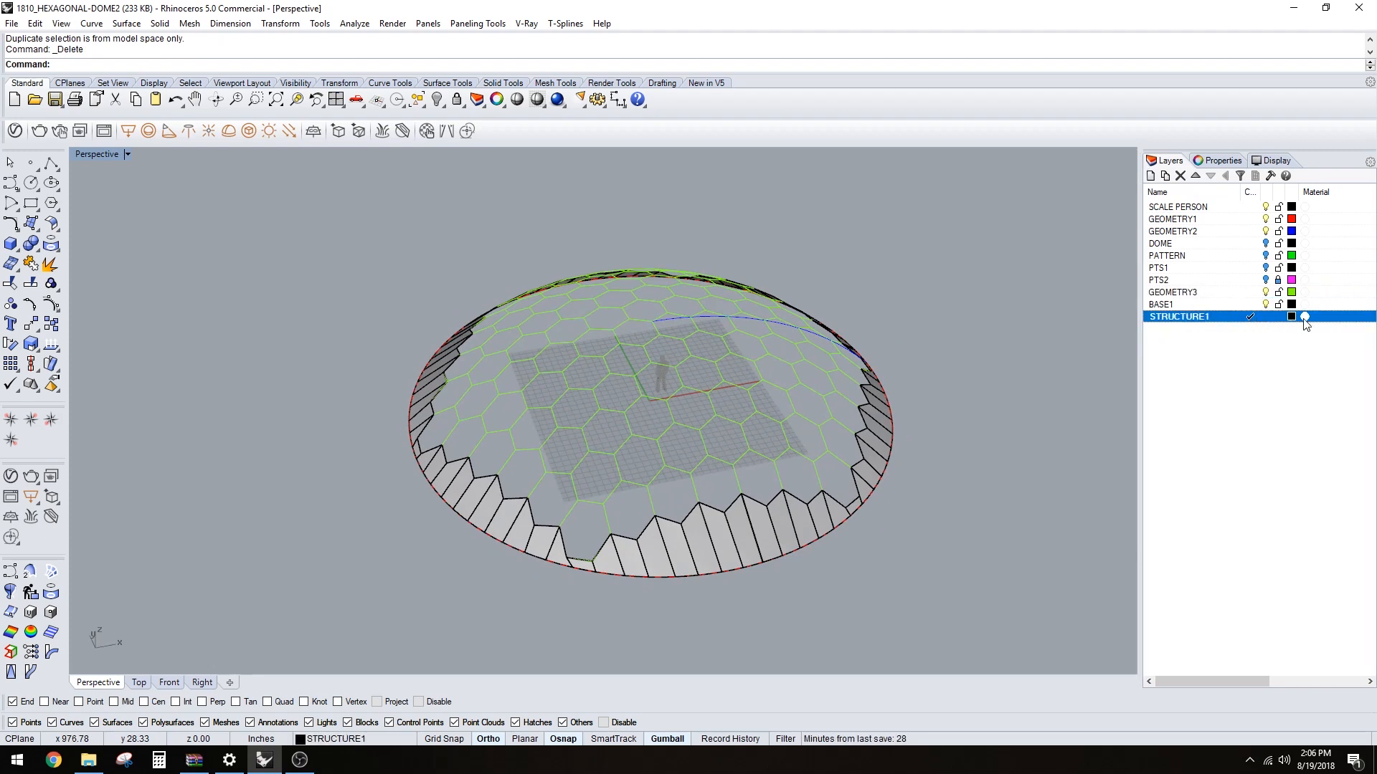
{"action": "left_click", "coordinate": [1291, 317]}
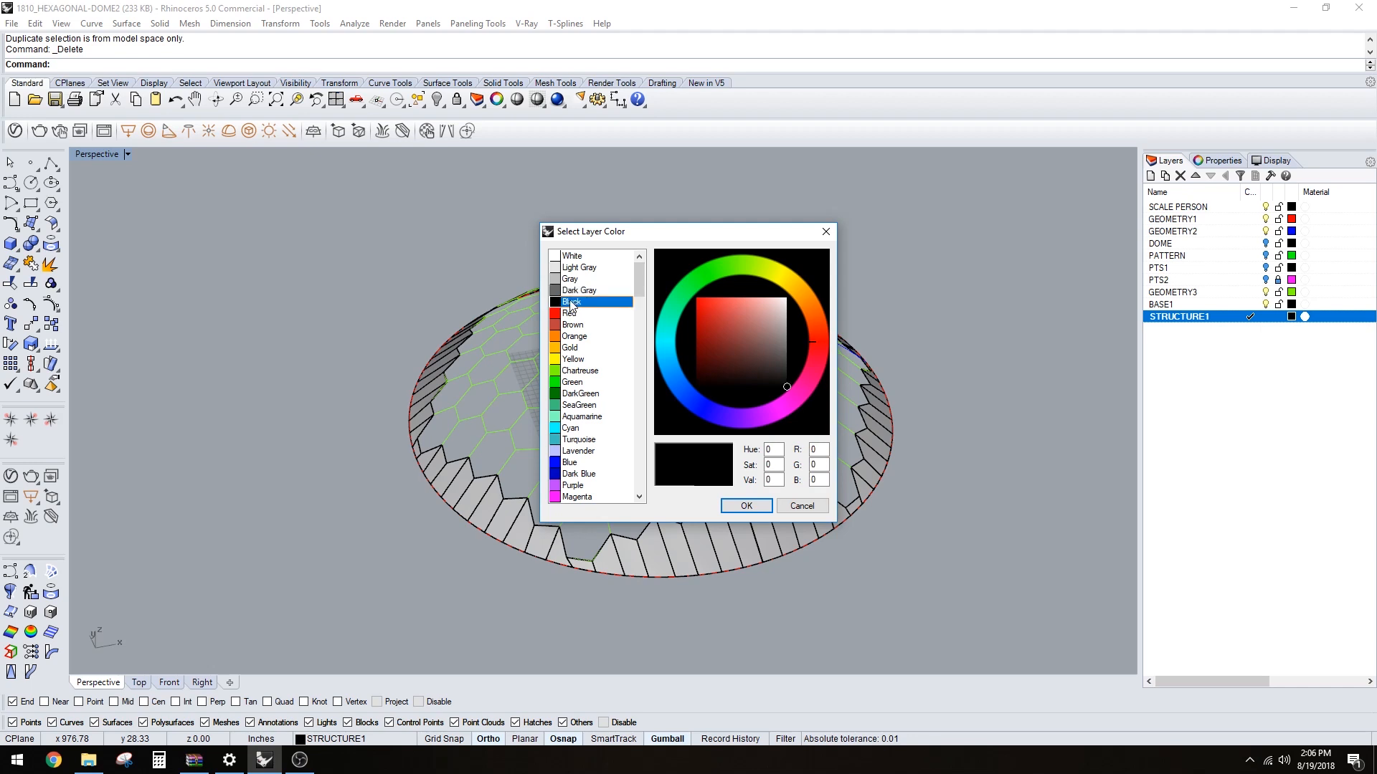
{"action": "left_click", "coordinate": [748, 507]}
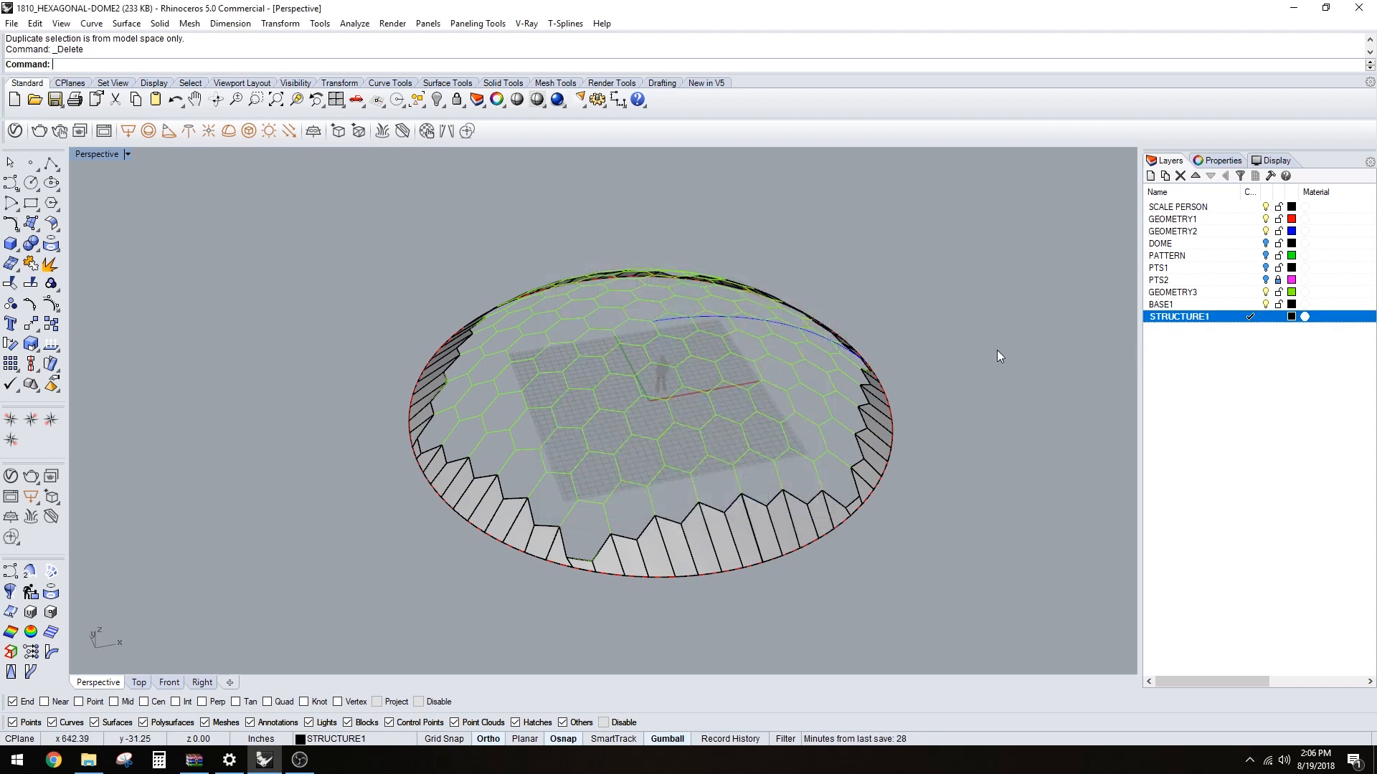
- Pipe all curves on the GEOMETRY3 layer with round caps and a diameter of 3.5 inches
{"action": "right_click", "coordinate": [1227, 294]}
{"action": "left_click", "coordinate": [1280, 513]}
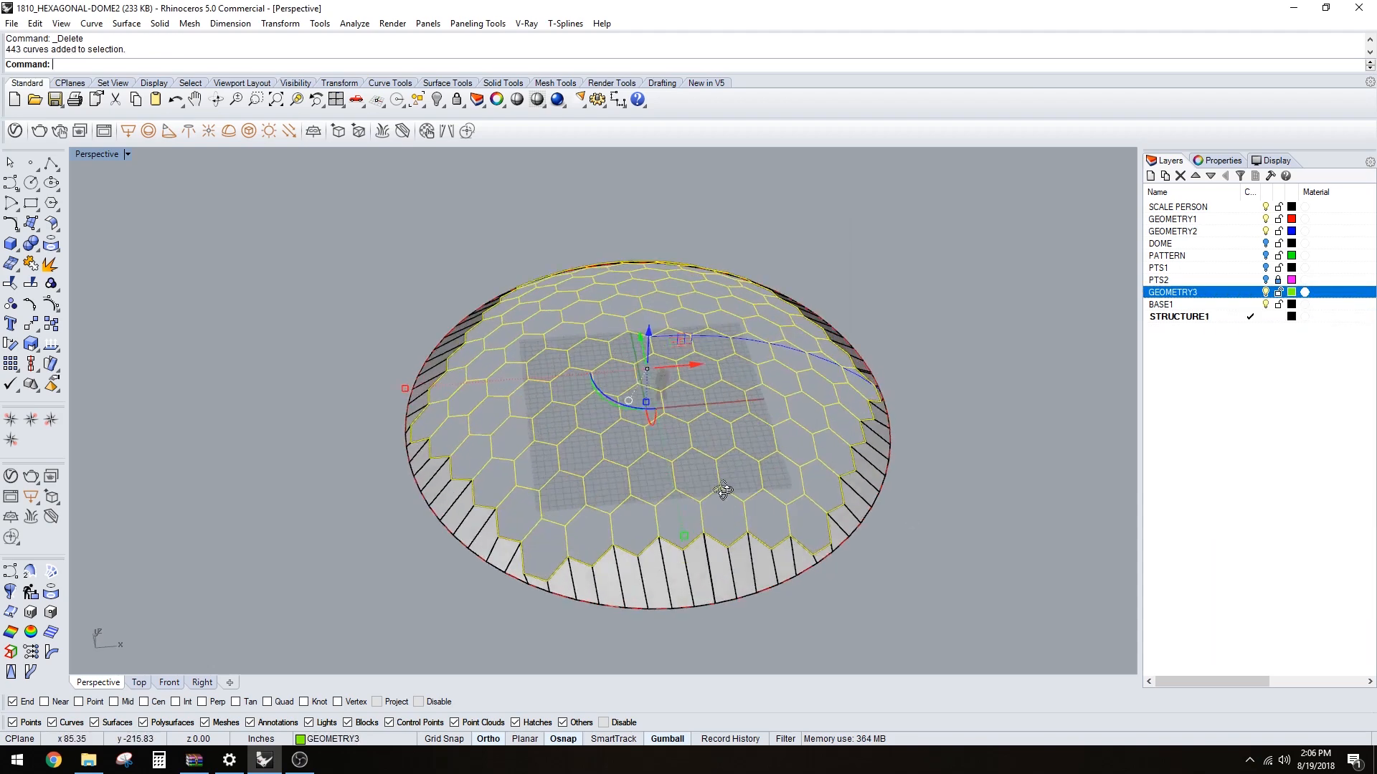
{"action": "right_click_drag", "start_coordinate": [723, 491], "coordinate": [729, 473]}
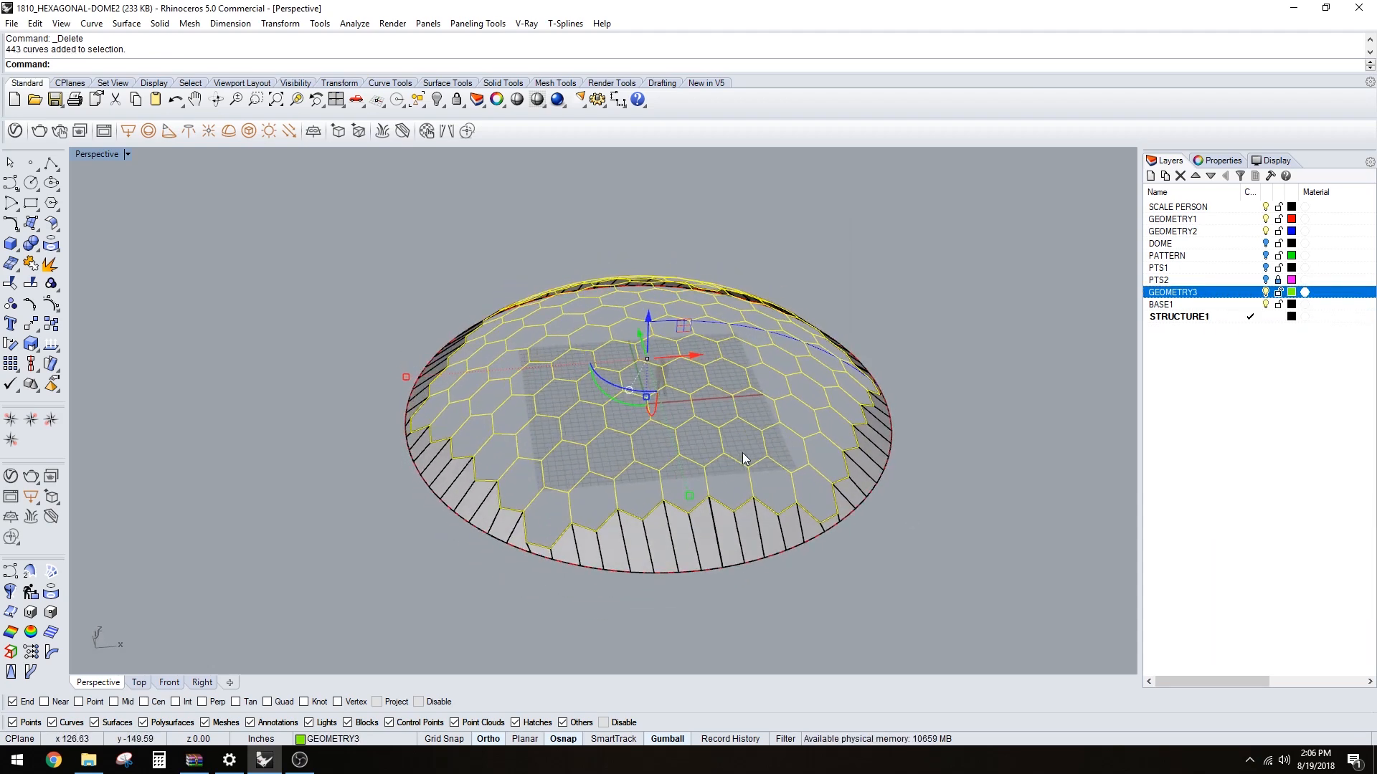
{"action": "type", "text": "ipe"}
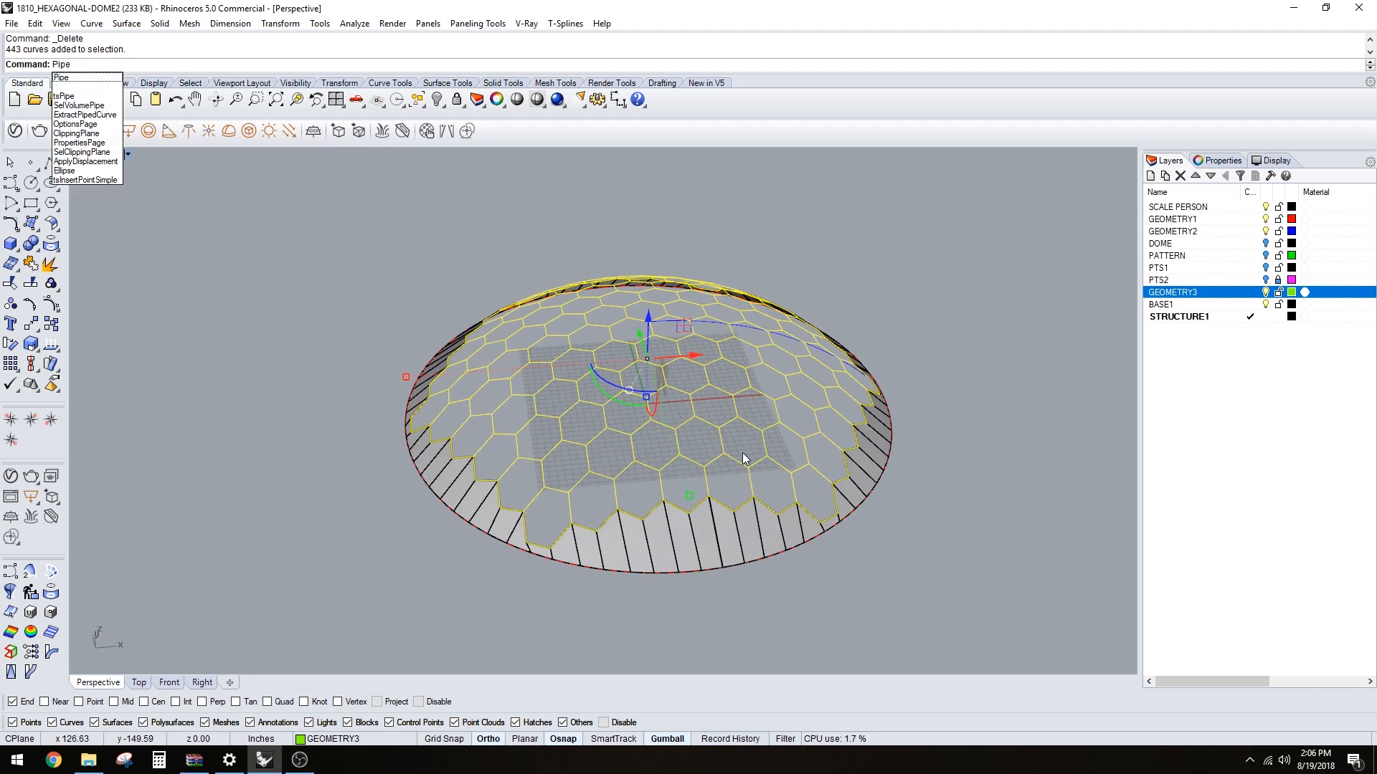
{"action": "key", "text": "Return"}
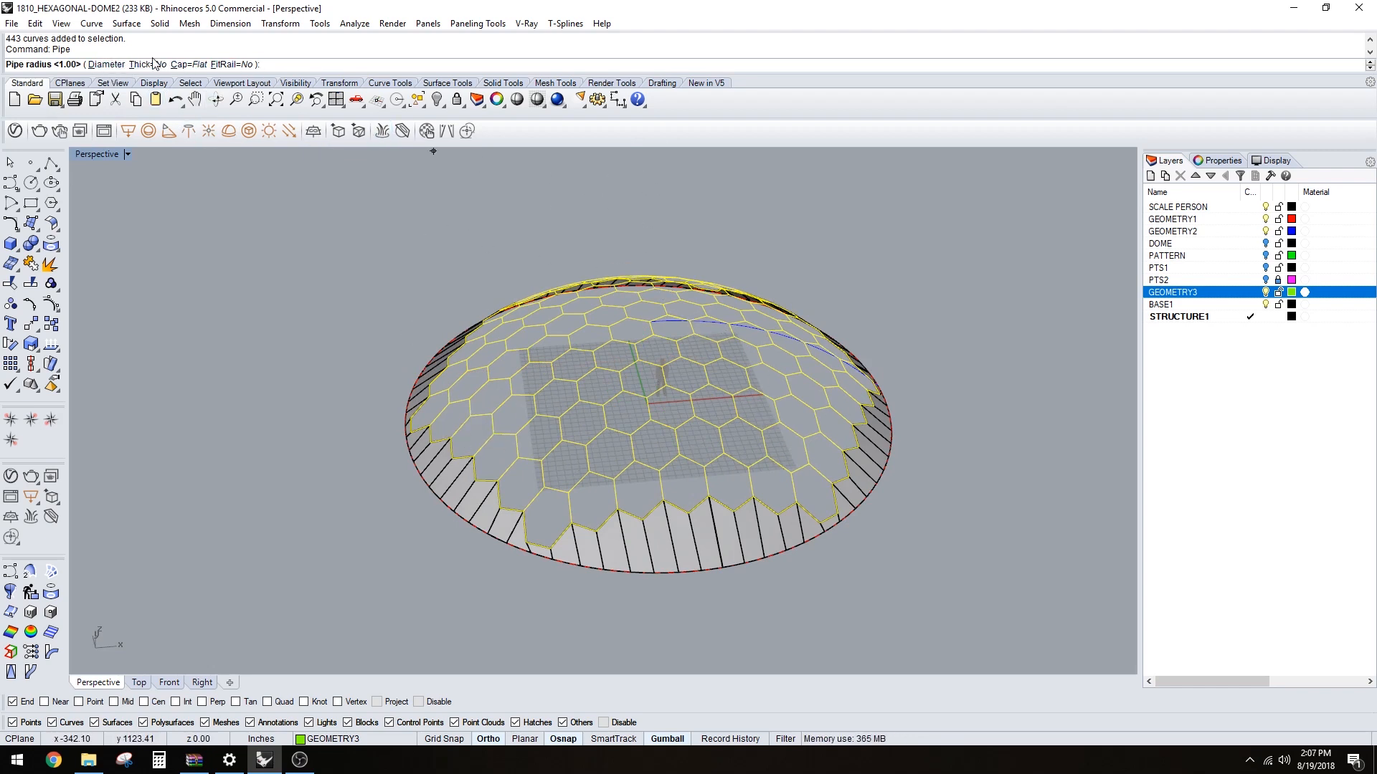
{"action": "left_click", "coordinate": [188, 64]}
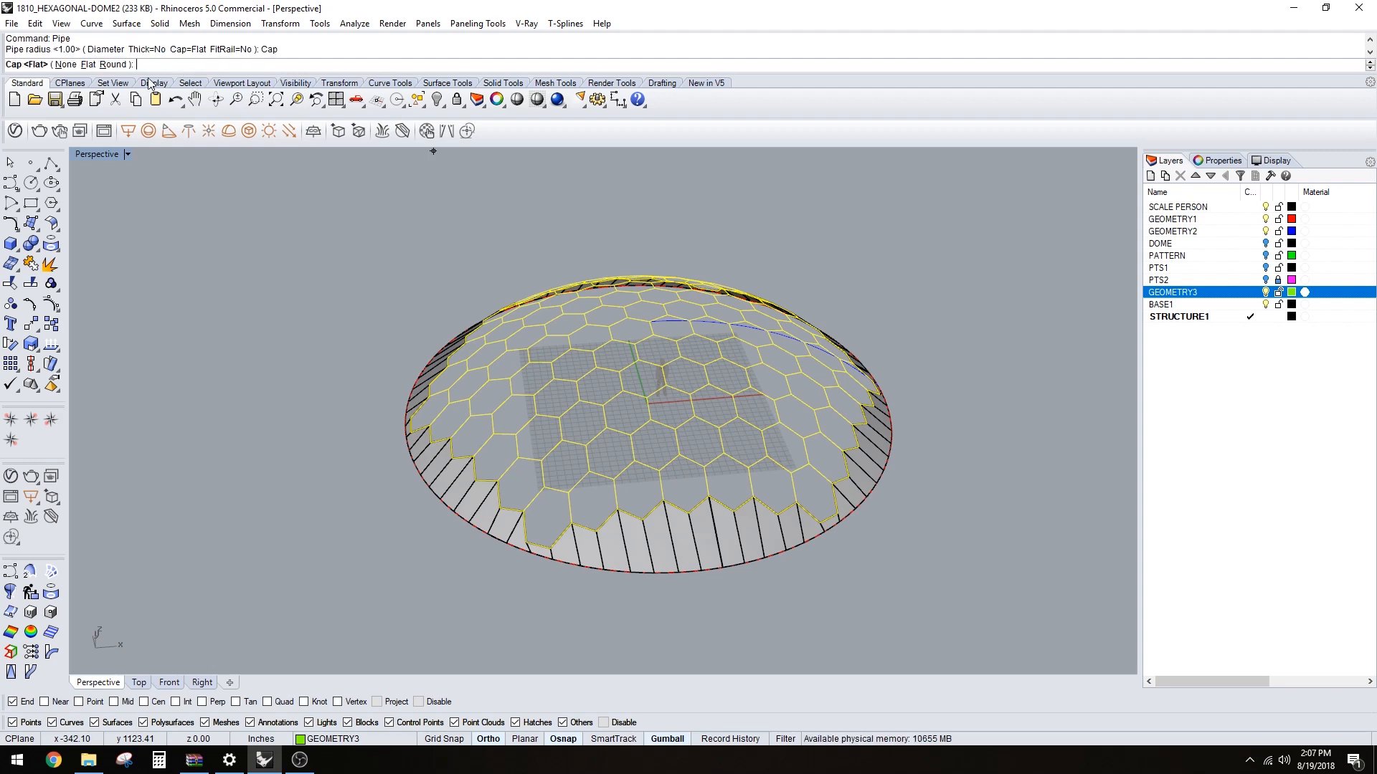
{"action": "left_click", "coordinate": [113, 65]}
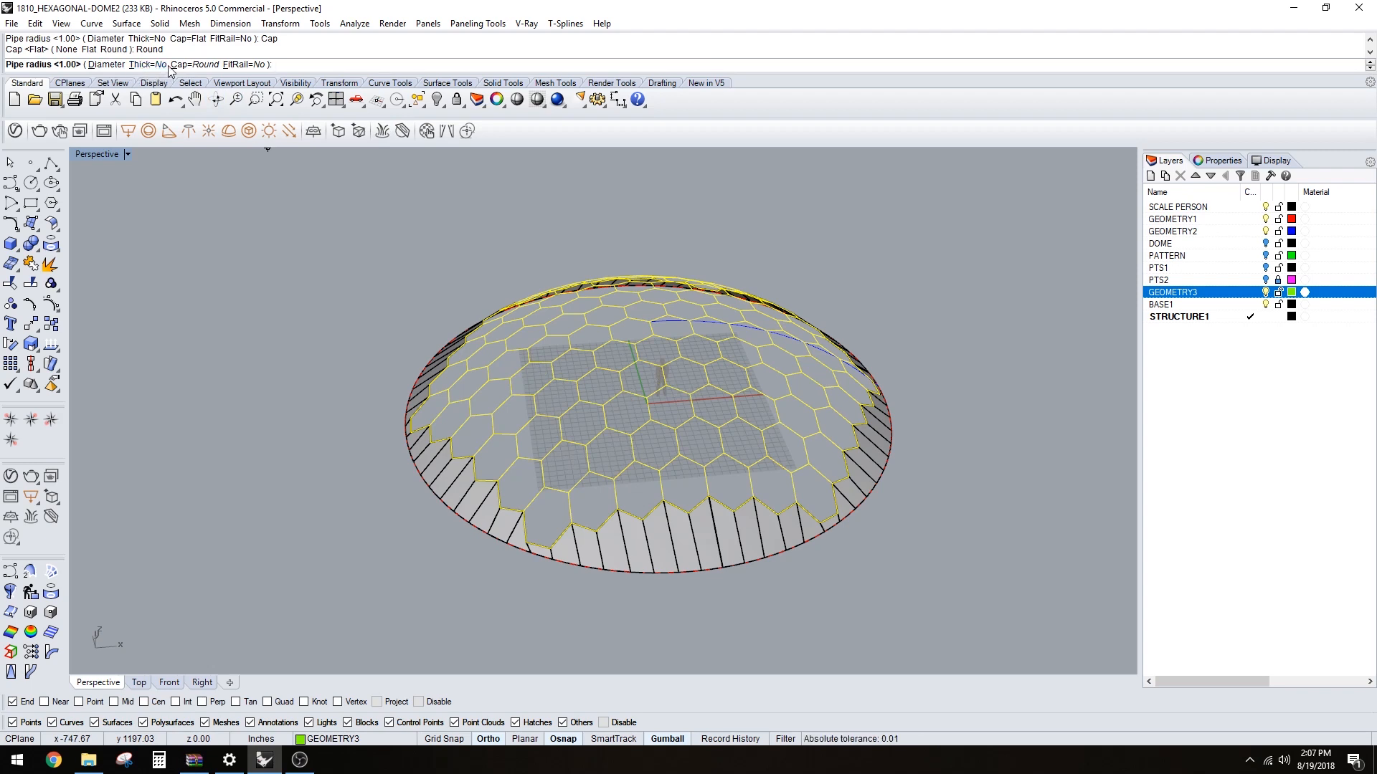
{"action": "left_click", "coordinate": [107, 65]}
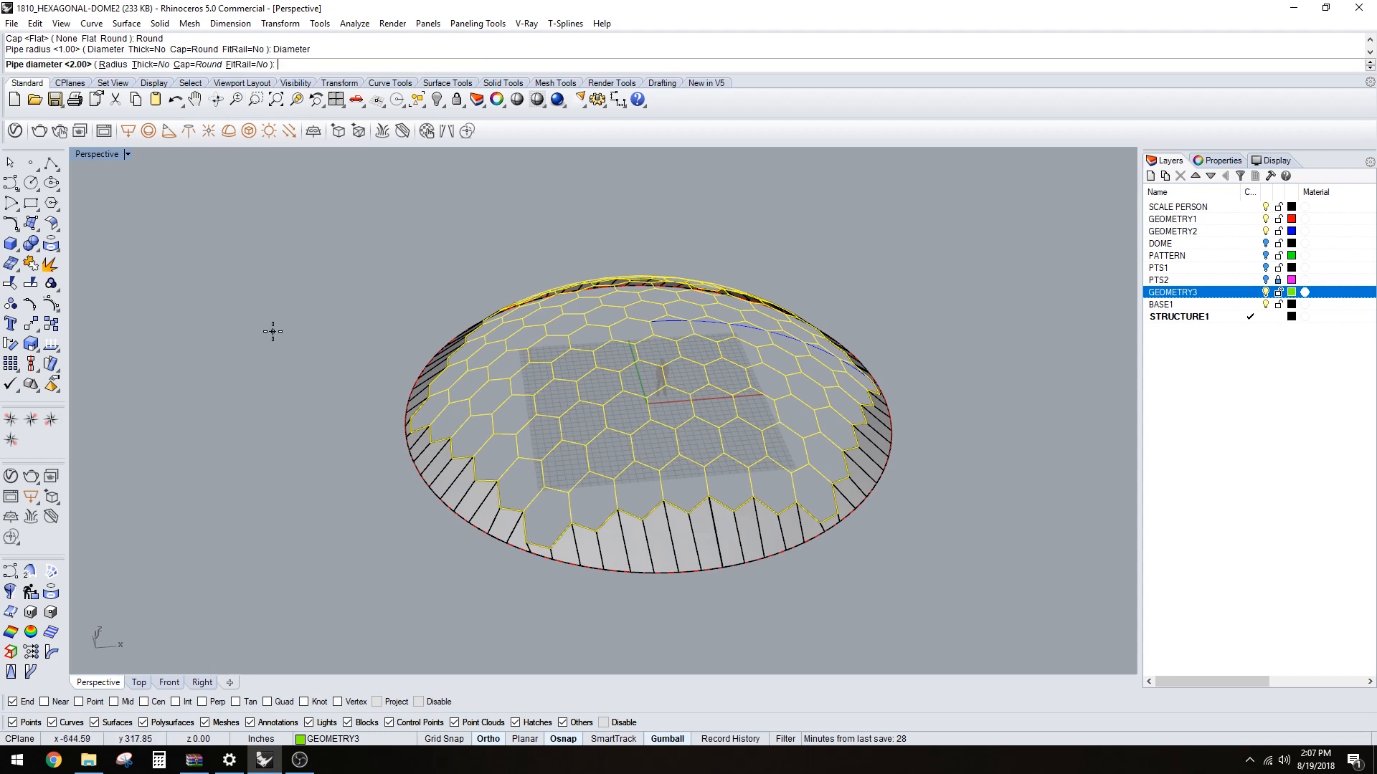
{"action": "type", "text": "3.5"}
{"action": "key", "text": "Return"}
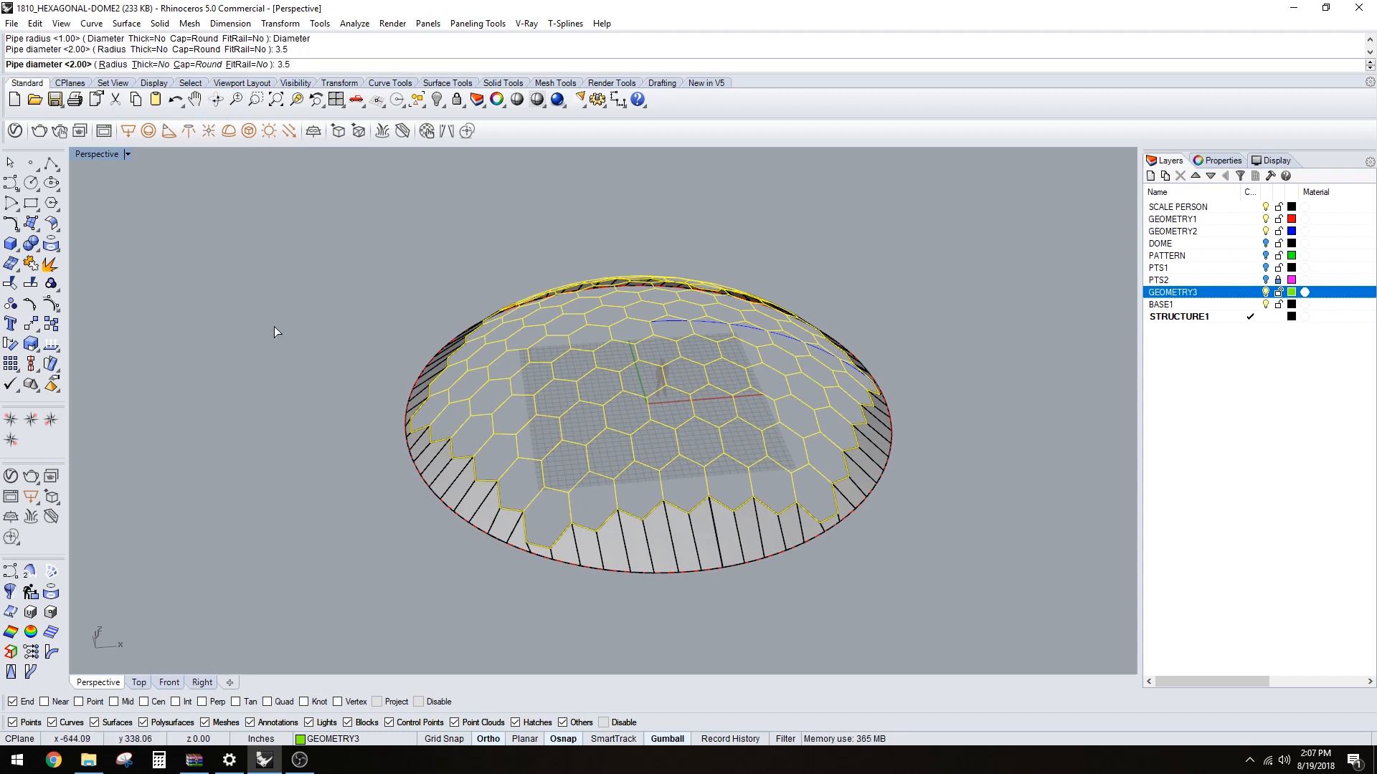
{"action": "key", "text": "Return"}
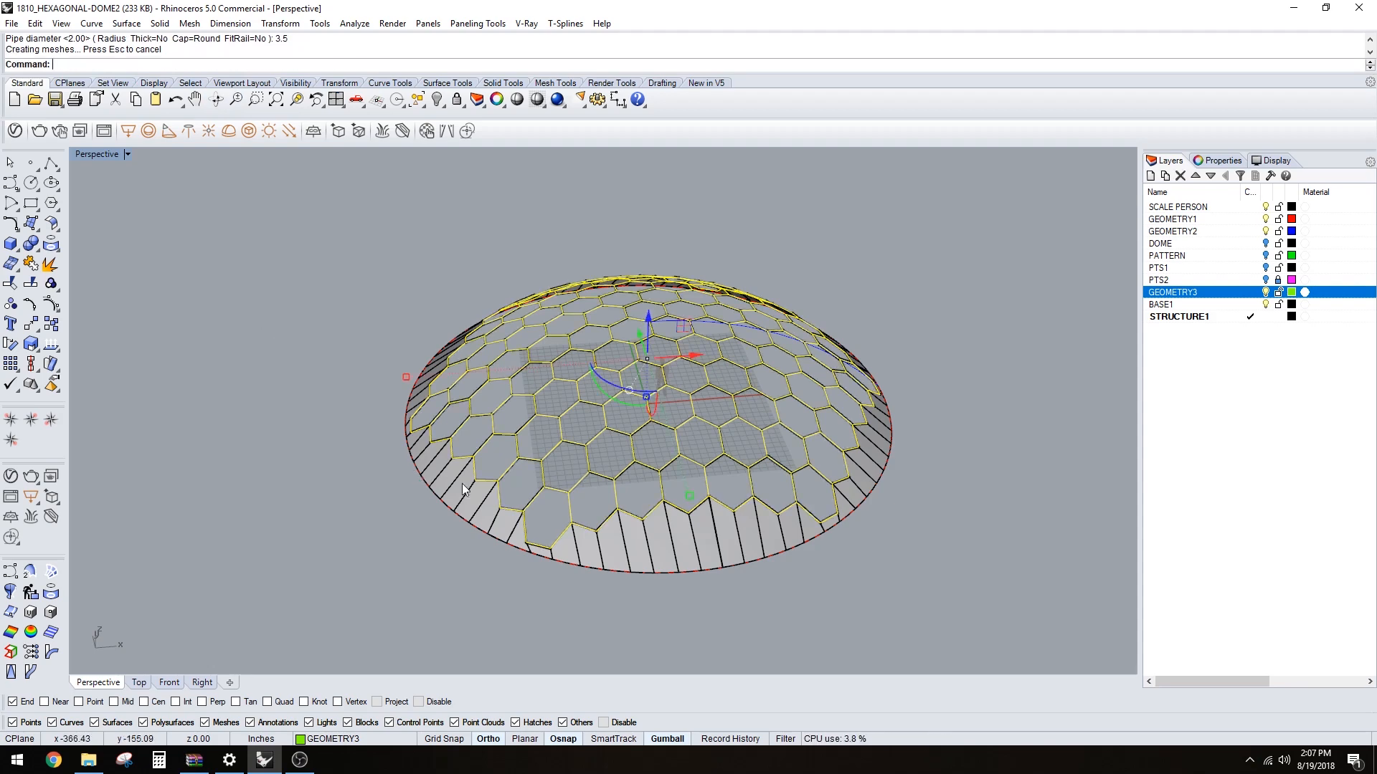
- Clear the curve selection, then hide the GEOMETRY3 layer and unlock the PTS2 layer
{"action": "scroll", "coordinate": [547, 502], "scroll_direction": "up", "scroll_amount": 6}
{"action": "right_click_drag", "start_coordinate": [552, 503], "coordinate": [688, 563]}
{"action": "right_click_drag", "start_coordinate": [703, 410], "coordinate": [720, 457]}
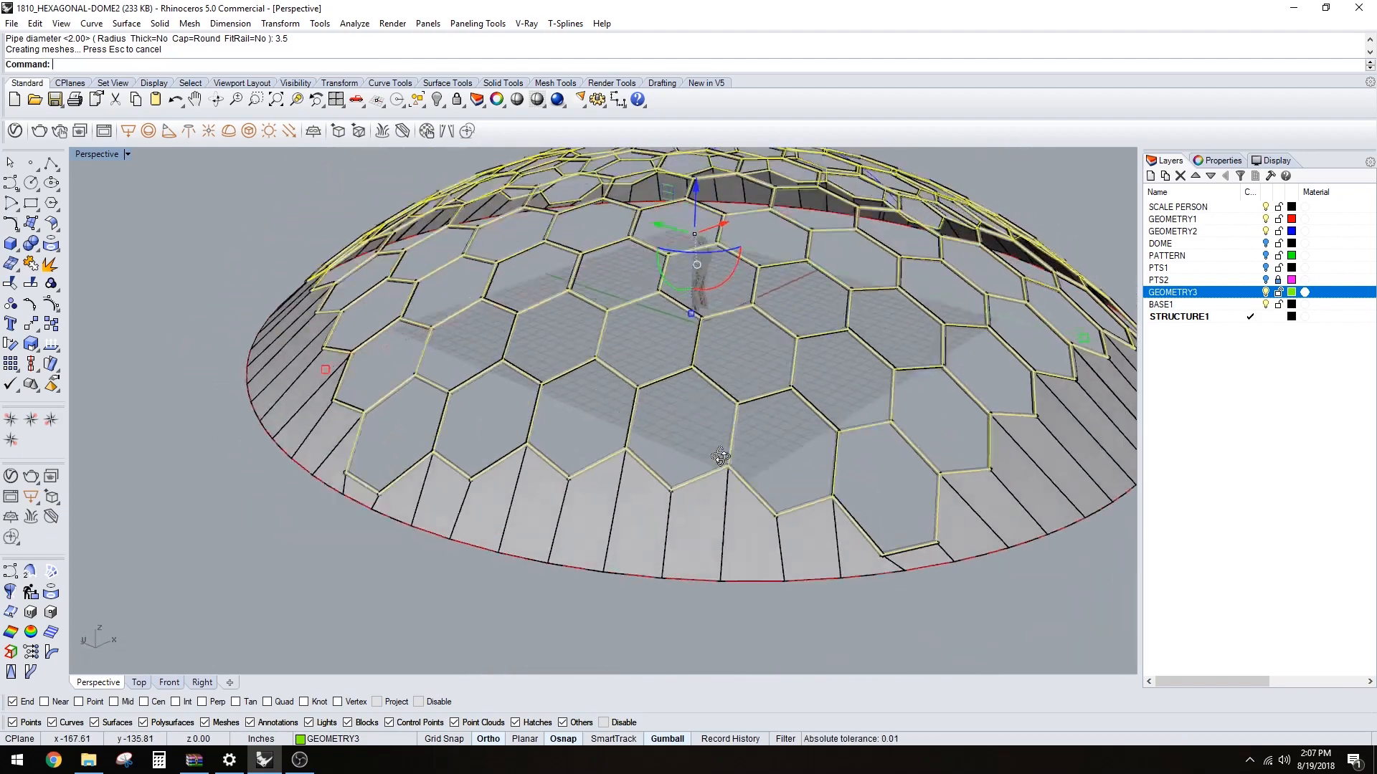
{"action": "scroll", "coordinate": [720, 457], "scroll_direction": "down", "scroll_amount": 5}
{"action": "key", "text": "Escape"}
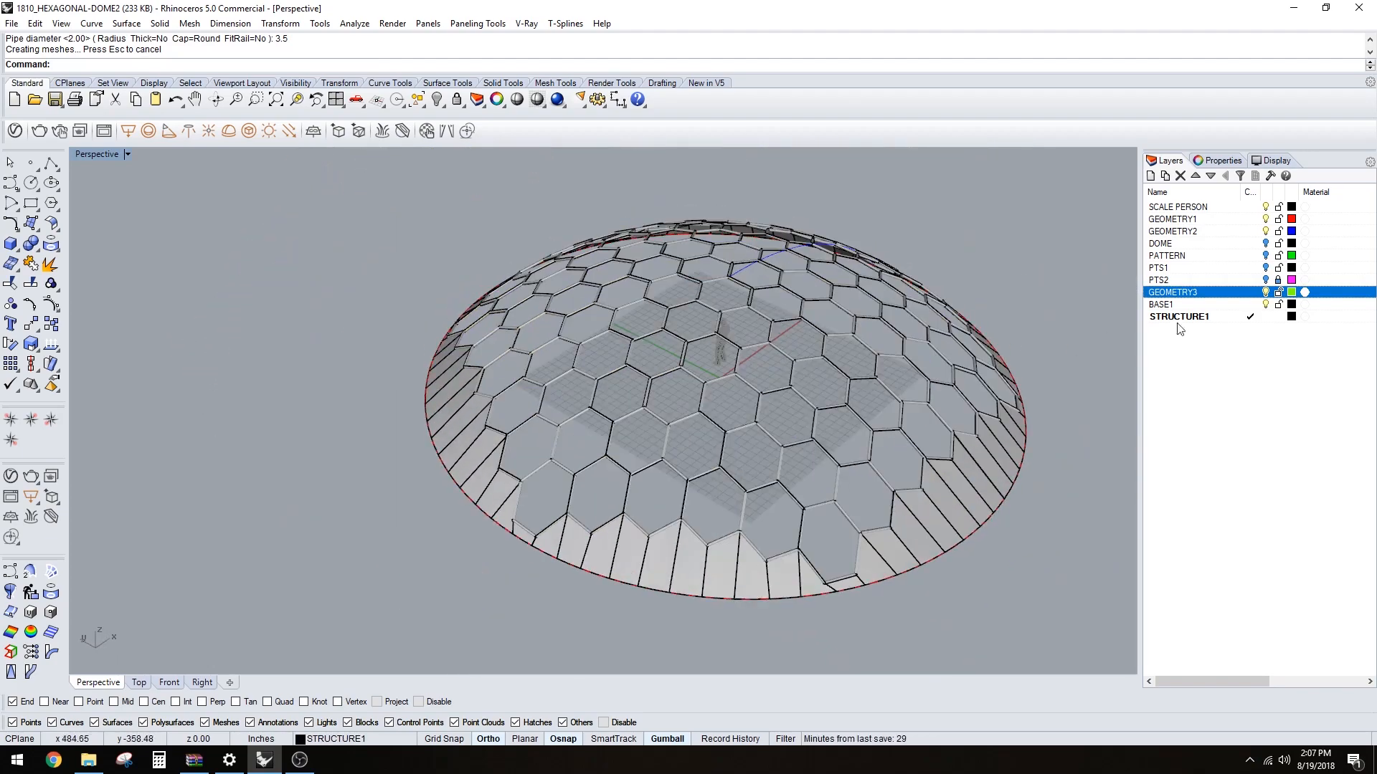
{"action": "left_click", "coordinate": [1266, 292]}
{"action": "left_click", "coordinate": [1278, 280]}
{"action": "left_click", "coordinate": [1278, 292]}
- Set the Perspective viewport's display mode to Rendered and hide the GEOMETRY2 and GEOMETRY1 layers
{"action": "right_click_drag", "start_coordinate": [1070, 316], "coordinate": [841, 373]}
{"action": "left_click", "coordinate": [105, 155]}
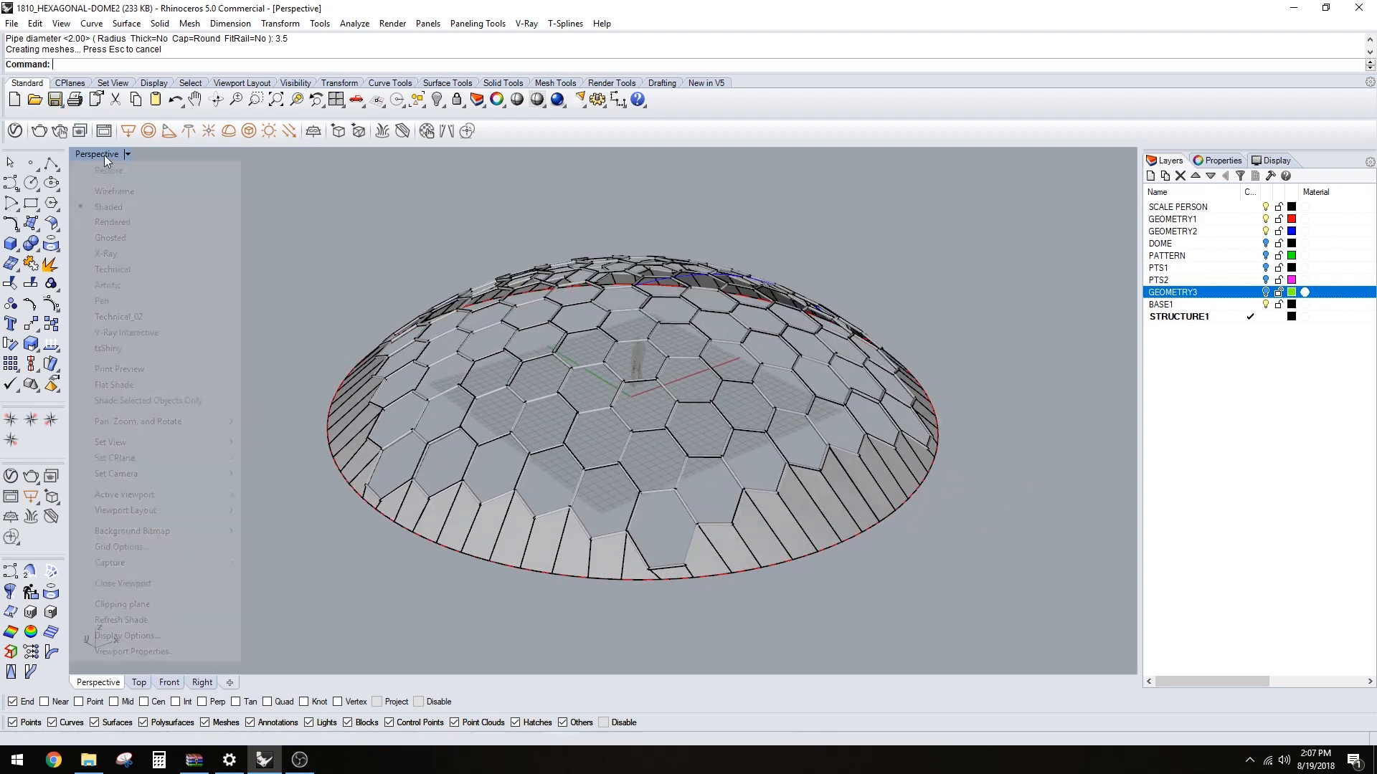
{"action": "left_click", "coordinate": [215, 221]}
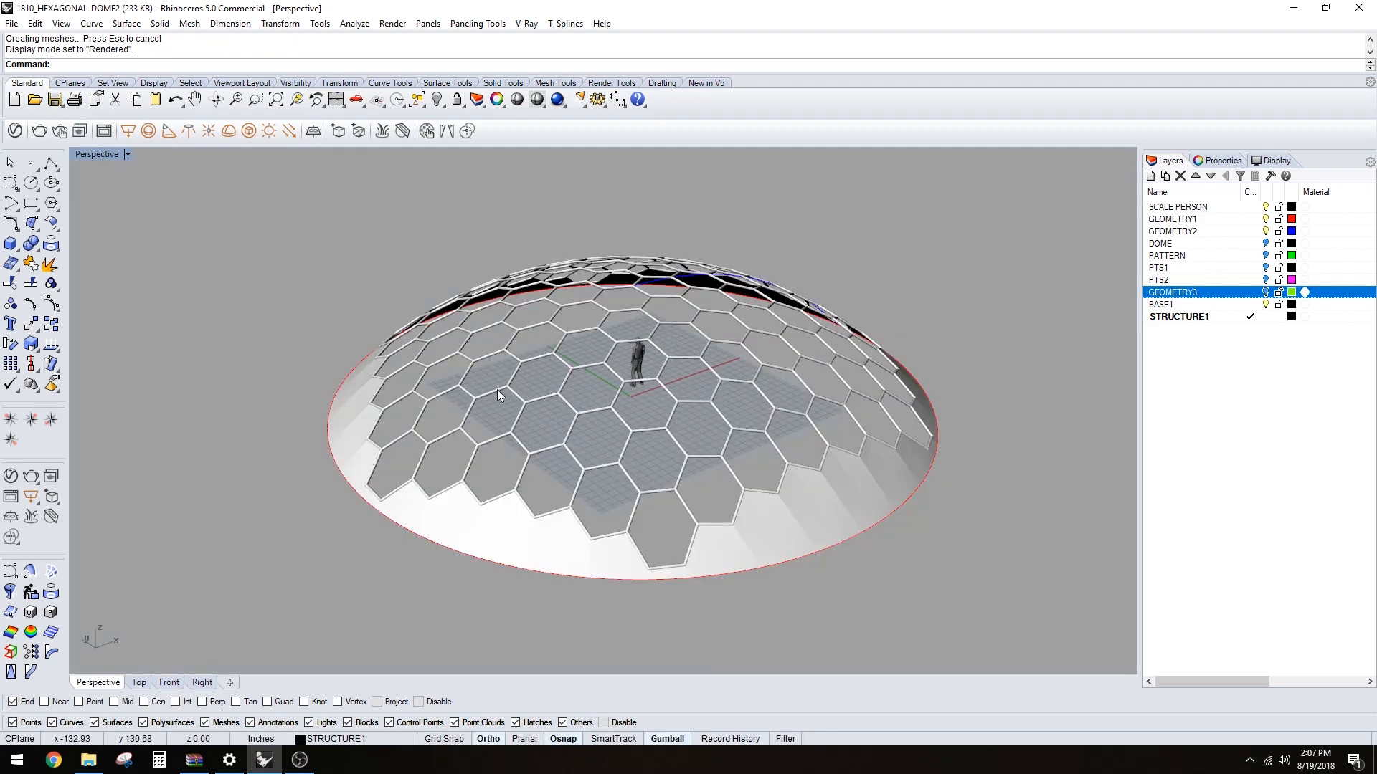
{"action": "right_click_drag", "start_coordinate": [496, 390], "coordinate": [890, 331]}
{"action": "left_click", "coordinate": [1266, 230]}
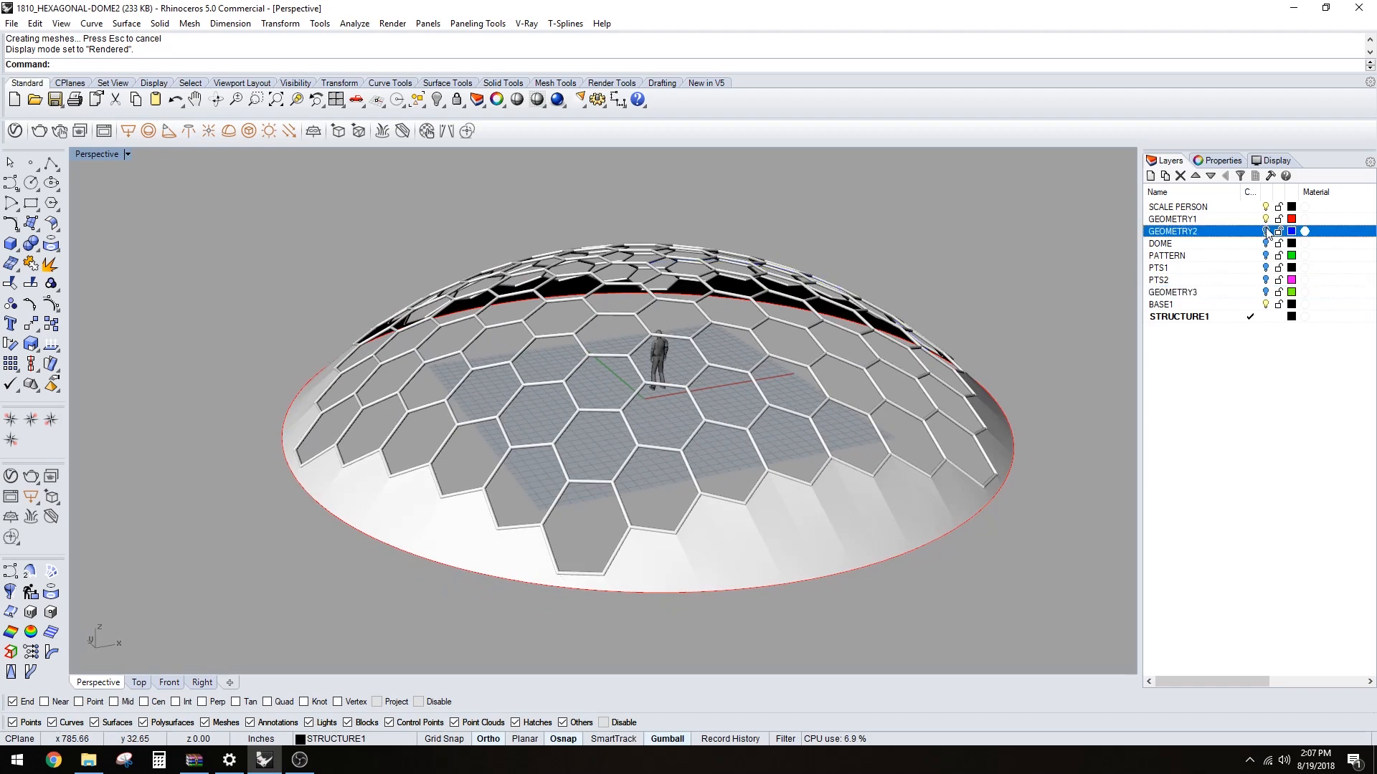
{"action": "left_click", "coordinate": [1266, 219]}
- Inspect the rendered base skirt and hexagonal pipe structure from several sides
{"action": "right_click_drag", "start_coordinate": [901, 563], "coordinate": [680, 496]}
{"action": "left_click", "coordinate": [600, 454]}
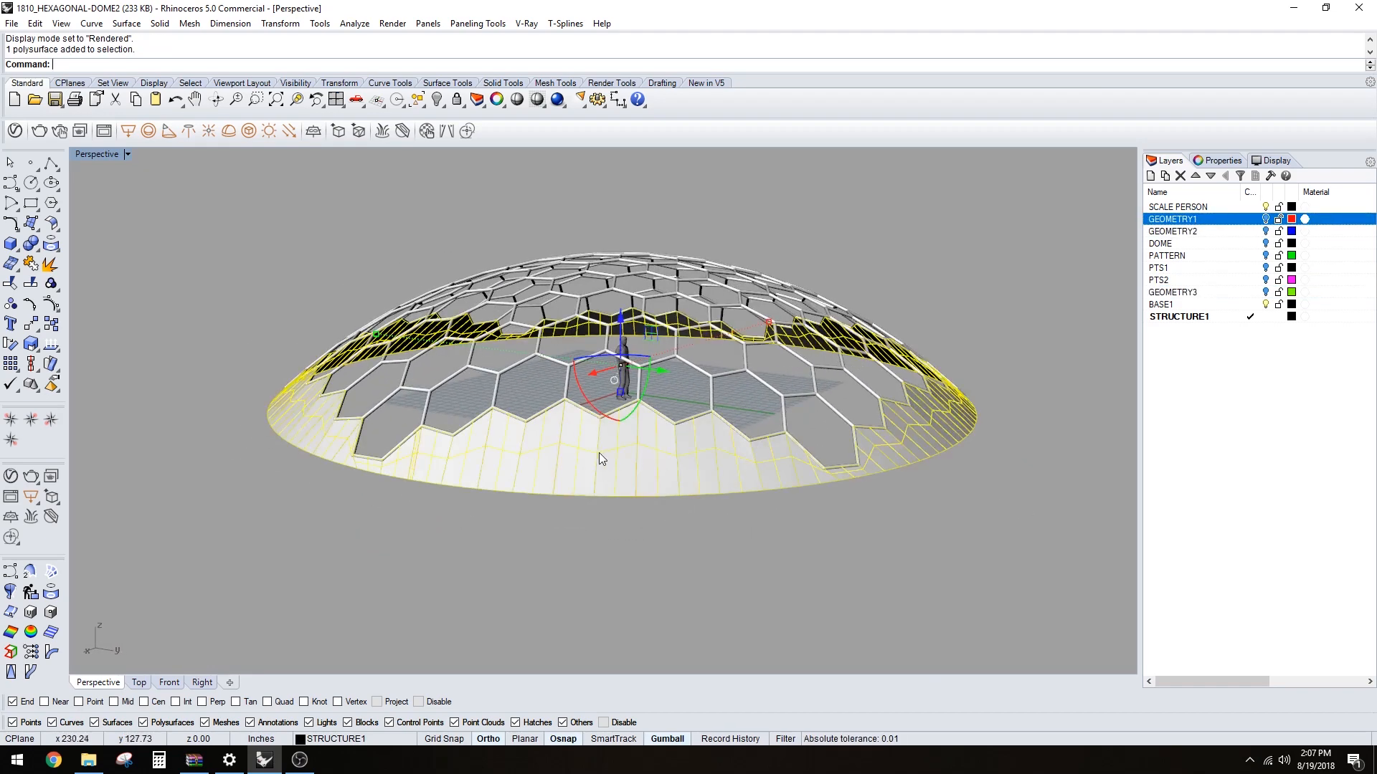
{"action": "left_click", "coordinate": [638, 568]}
{"action": "right_click_drag", "start_coordinate": [639, 567], "coordinate": [709, 556]}
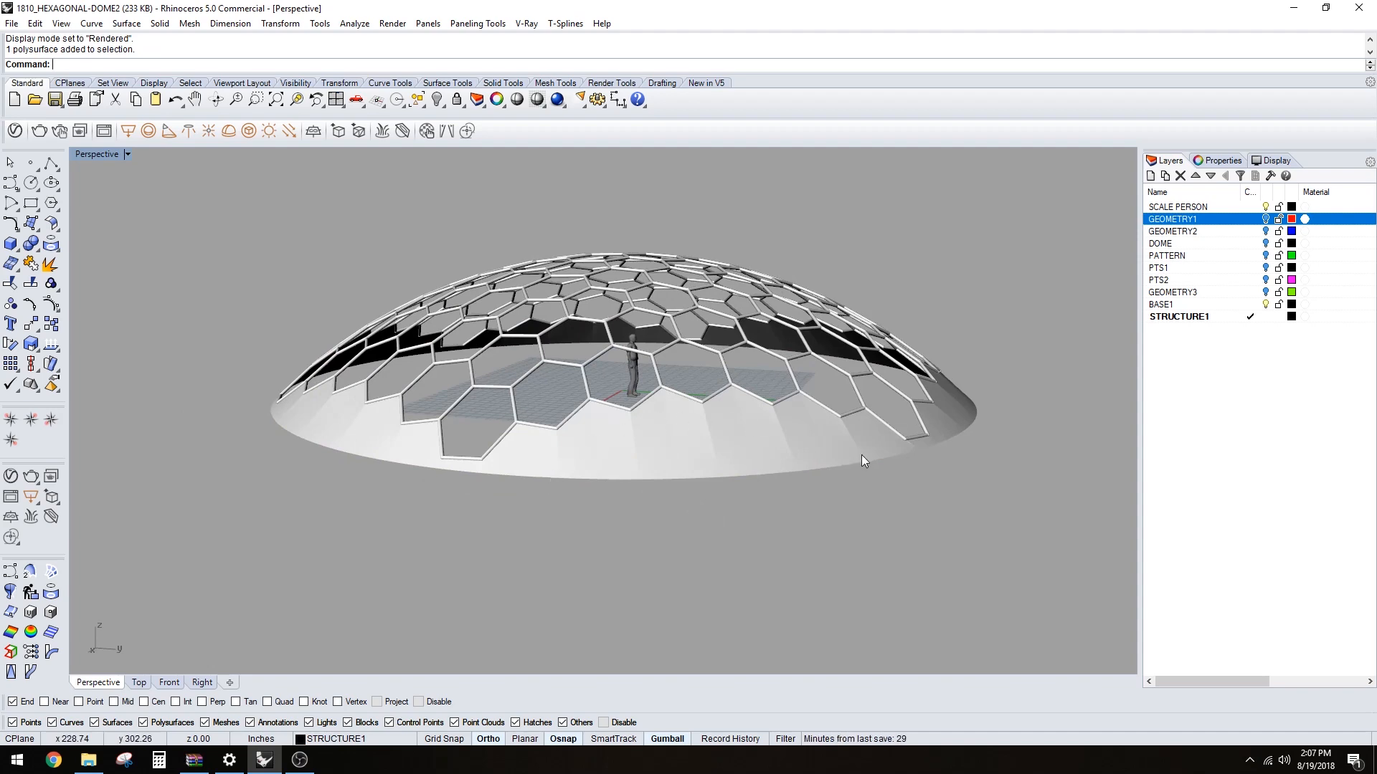
{"action": "right_click_drag", "start_coordinate": [862, 459], "coordinate": [714, 475]}
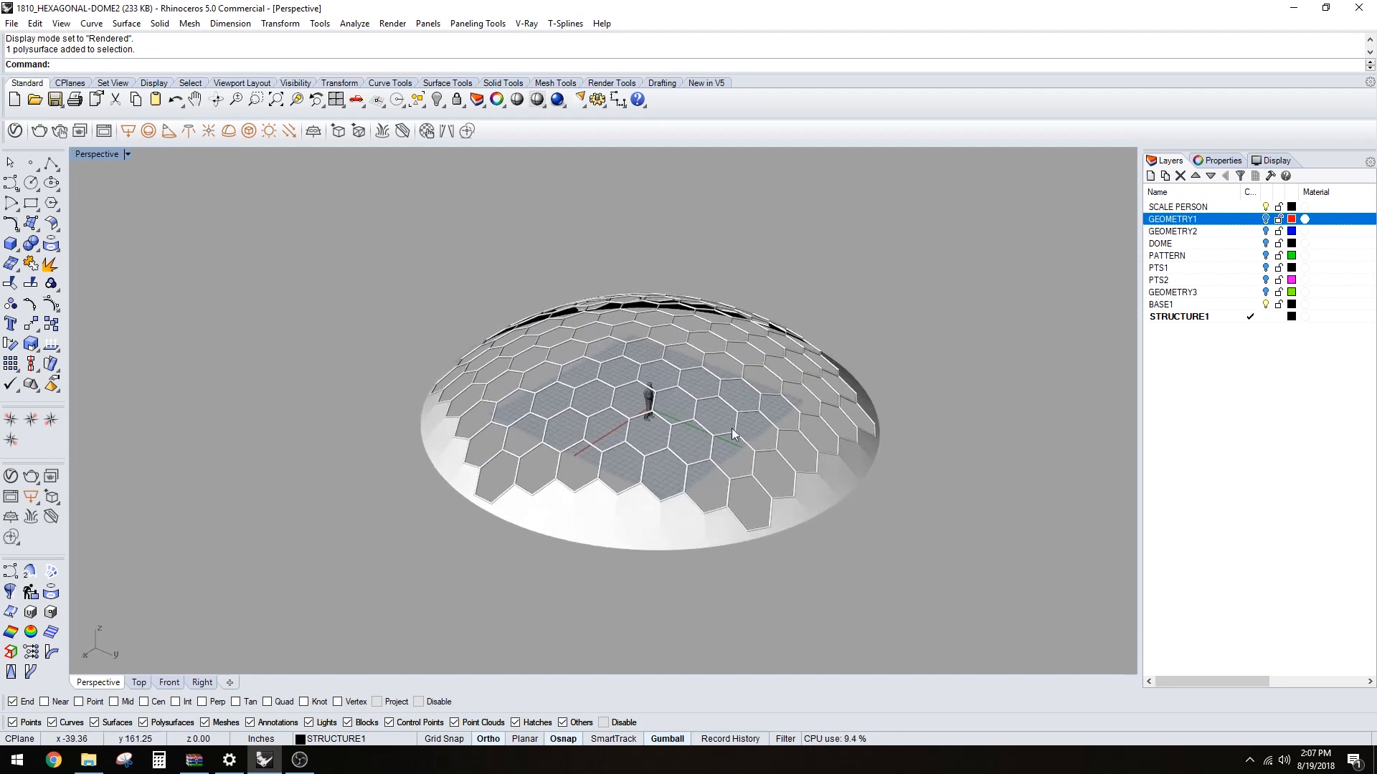
- Show the GEOMETRY1 and GEOMETRY2 layers and set the Perspective viewport's display mode to Shaded
{"action": "left_click", "coordinate": [1266, 220]}
{"action": "left_click", "coordinate": [1267, 232]}
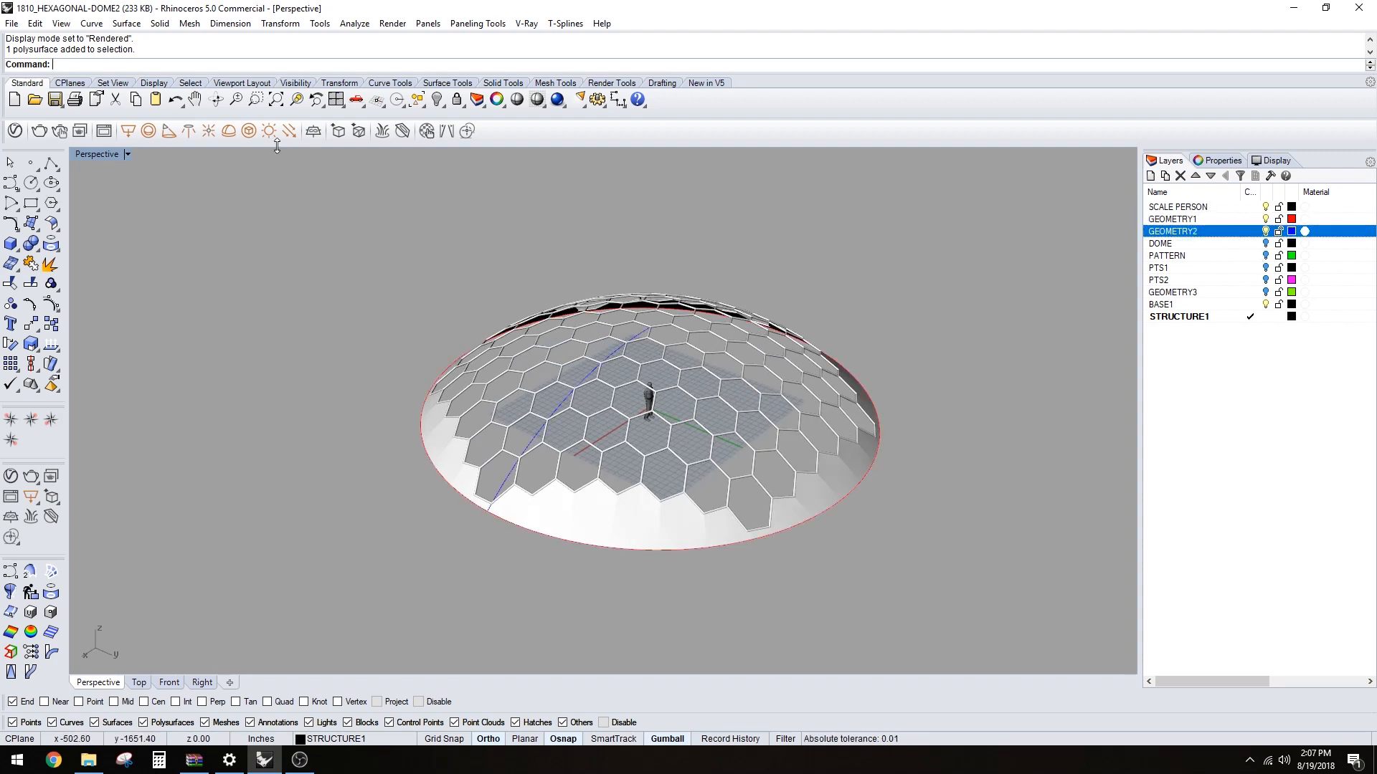
{"action": "right_click", "coordinate": [111, 154]}
{"action": "left_click", "coordinate": [136, 208]}
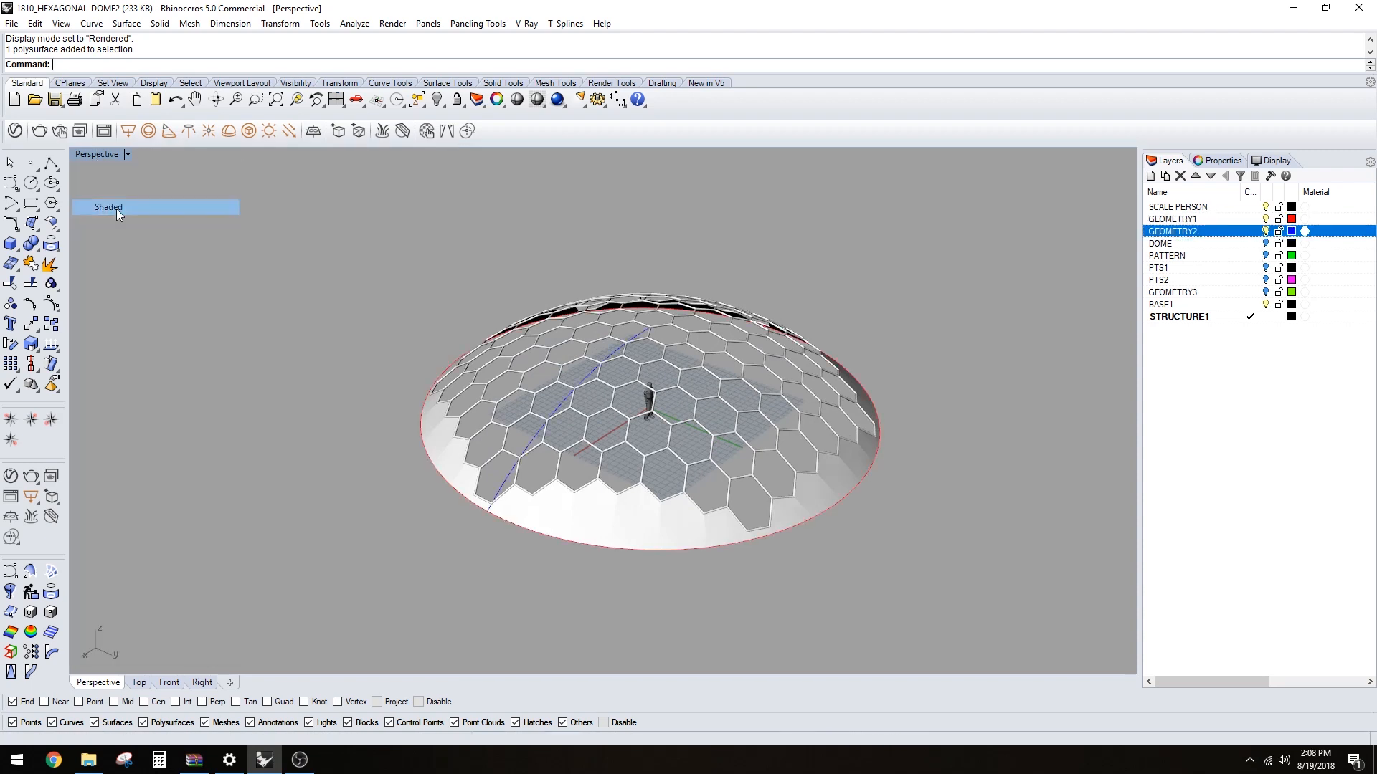
- Show the DOME, PATTERN, PTS1, PTS2 and GEOMETRY3 layers, then clear the layer selection
{"action": "left_click", "coordinate": [1266, 243]}
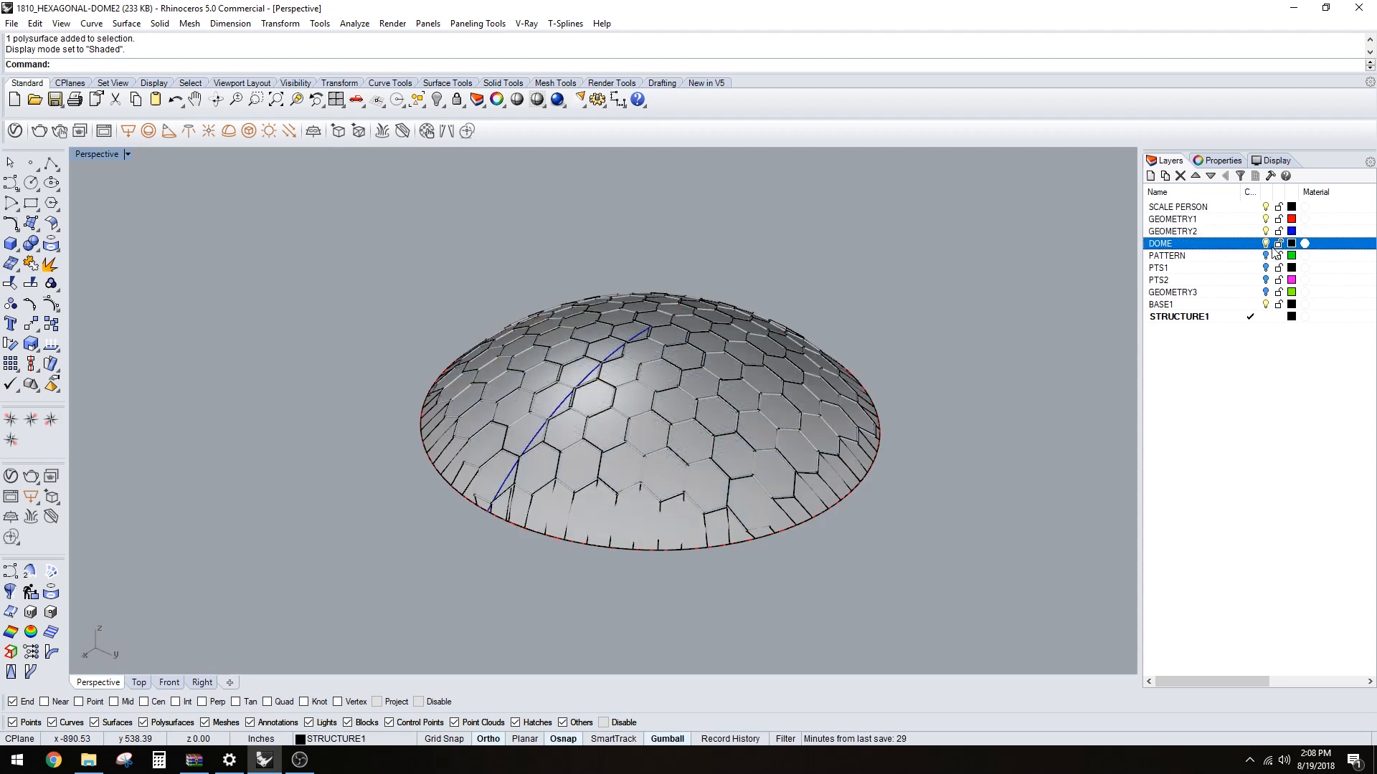
{"action": "left_click", "coordinate": [1267, 256]}
{"action": "left_click", "coordinate": [1266, 268]}
{"action": "left_click", "coordinate": [1267, 280]}
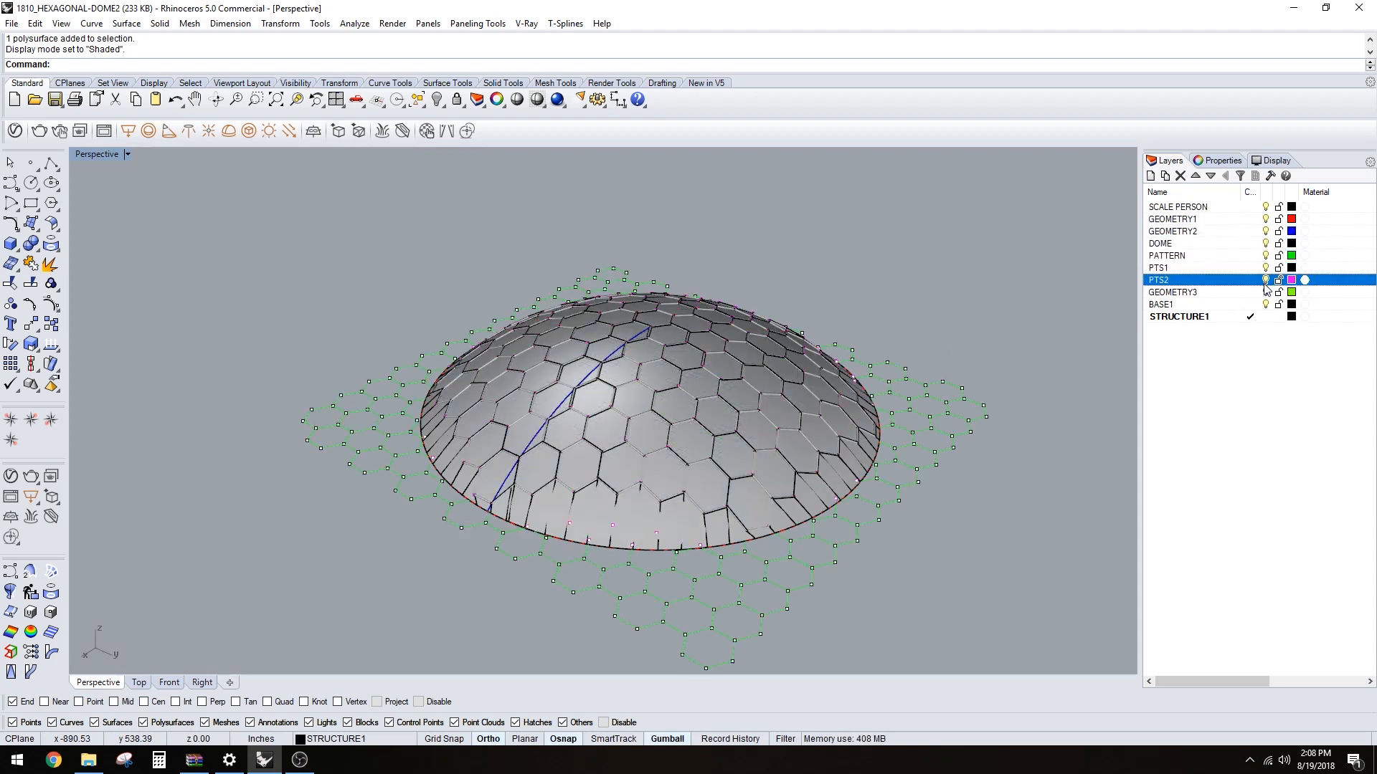
{"action": "left_click", "coordinate": [1267, 293]}
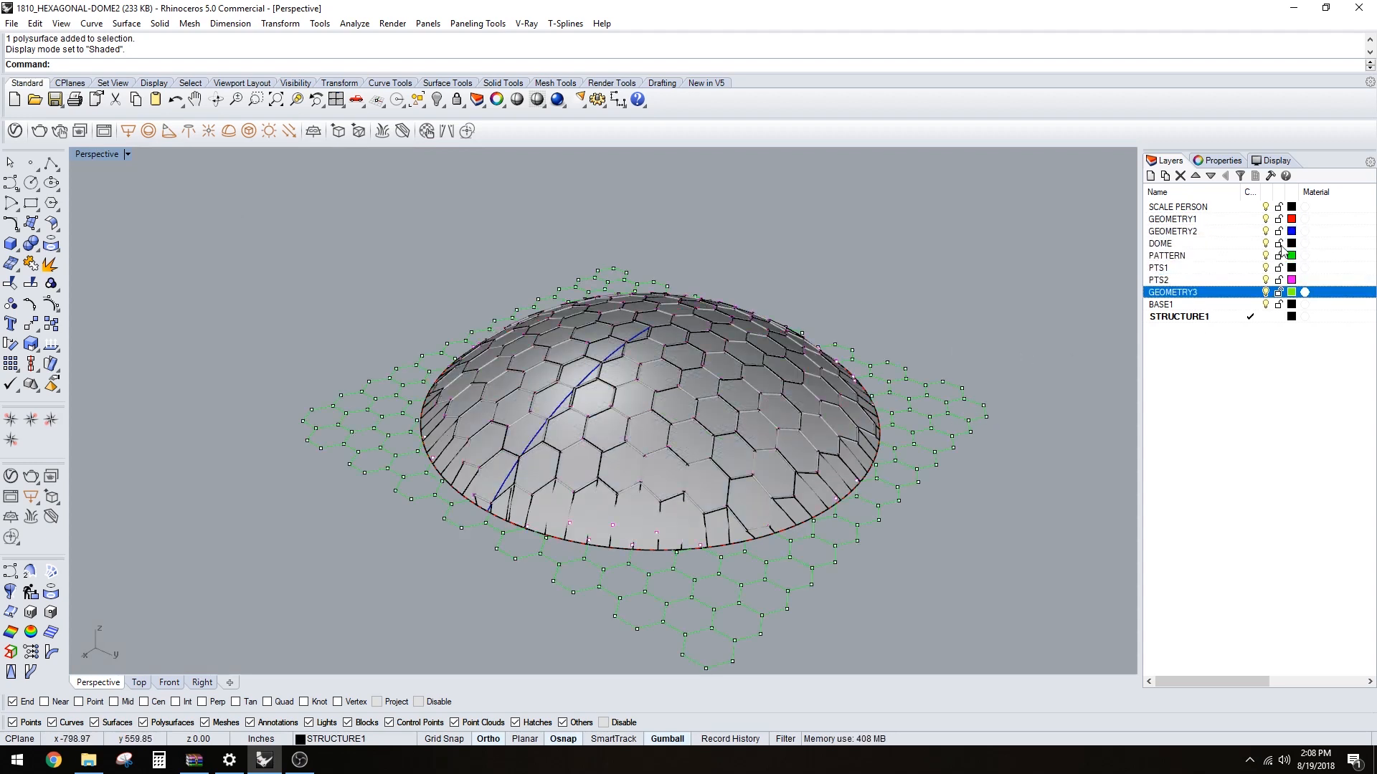
{"action": "left_click", "coordinate": [1241, 385]}
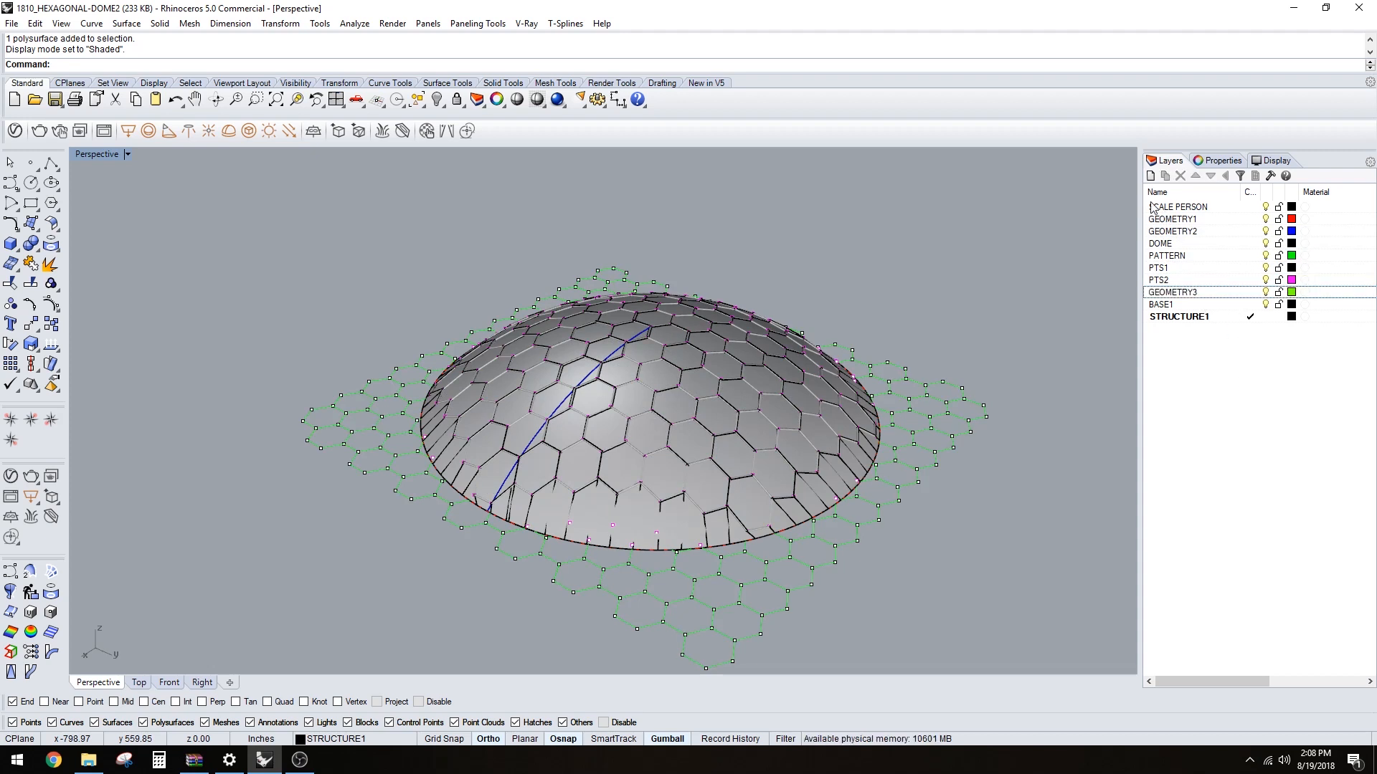
- Add a new layer after STRUCTURE1 and try to name it DOME
{"action": "left_click", "coordinate": [1175, 231]}
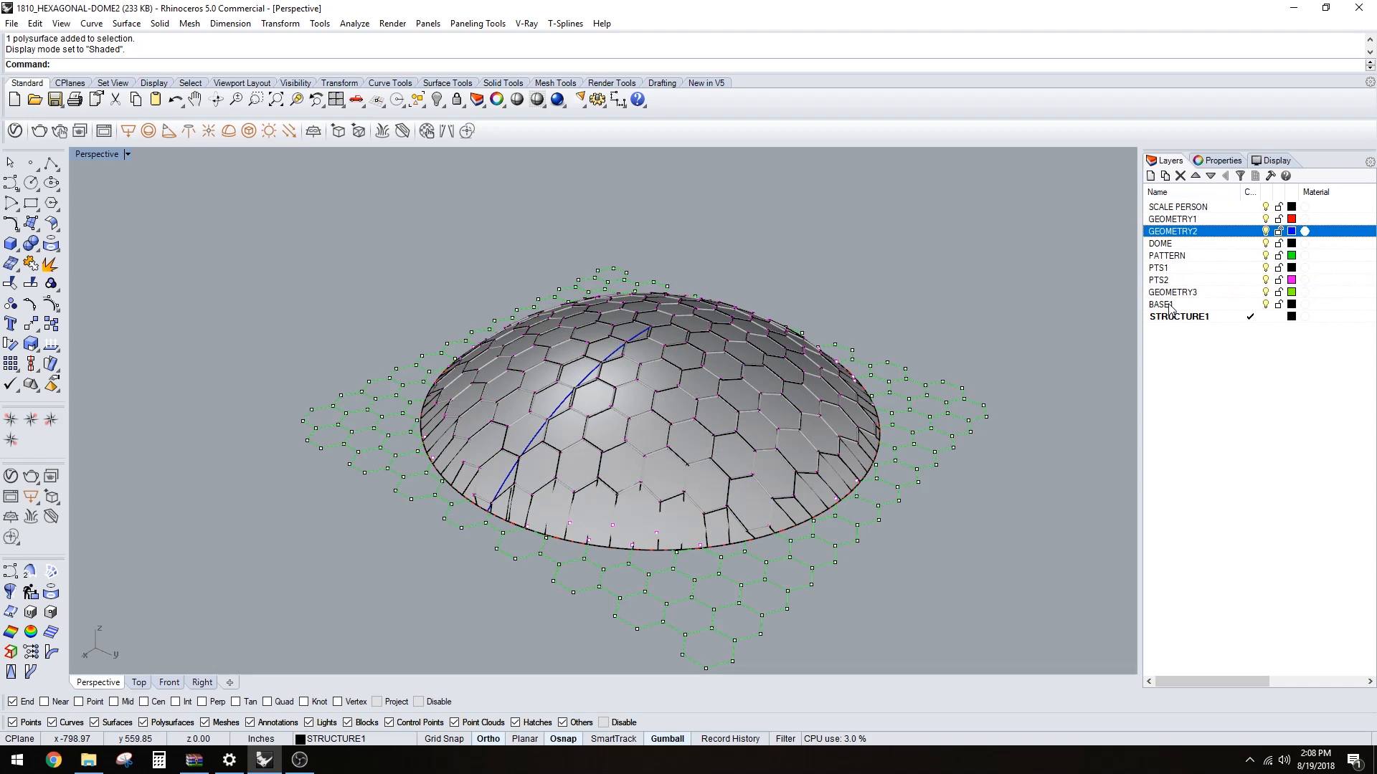
{"action": "left_click", "coordinate": [1190, 320]}
{"action": "left_click", "coordinate": [1183, 334]}
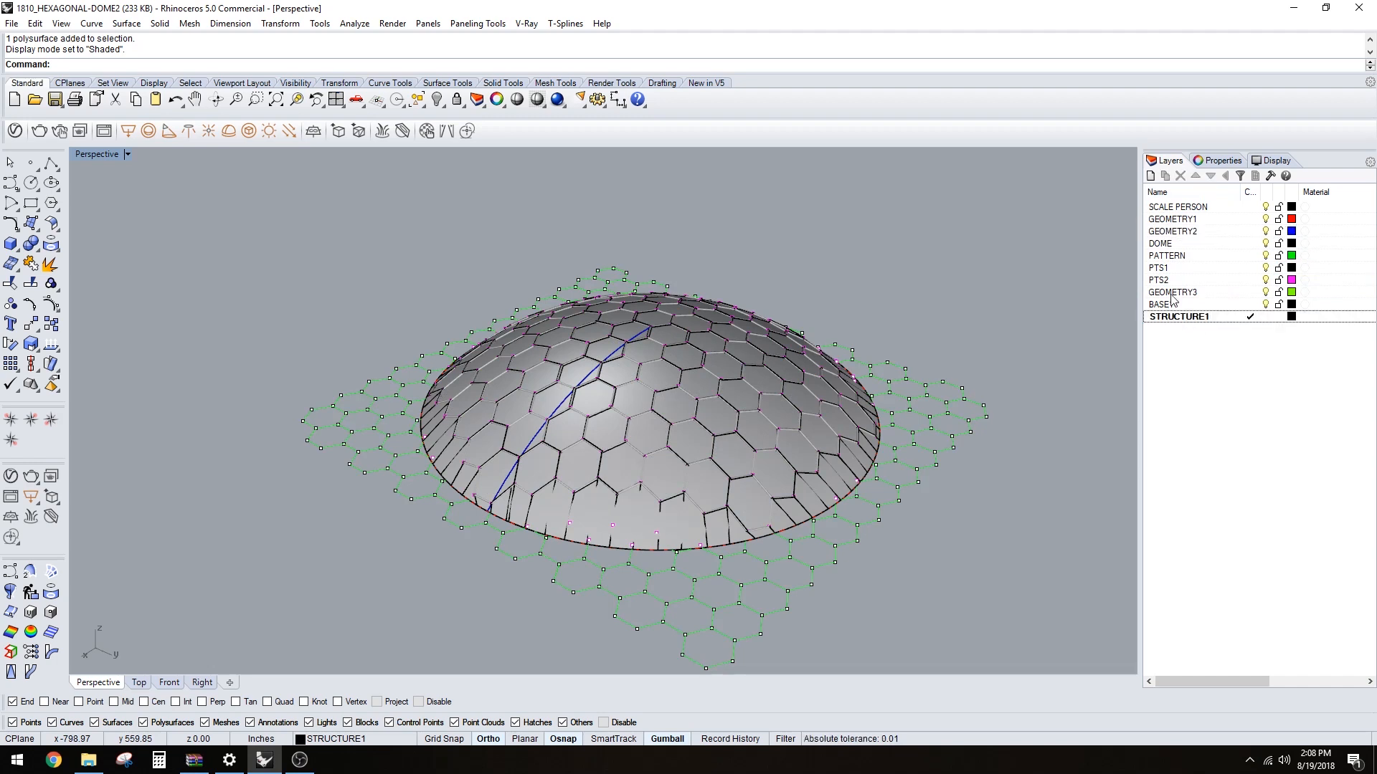
{"action": "left_click", "coordinate": [1151, 176]}
{"action": "type", "text": "DOM"}
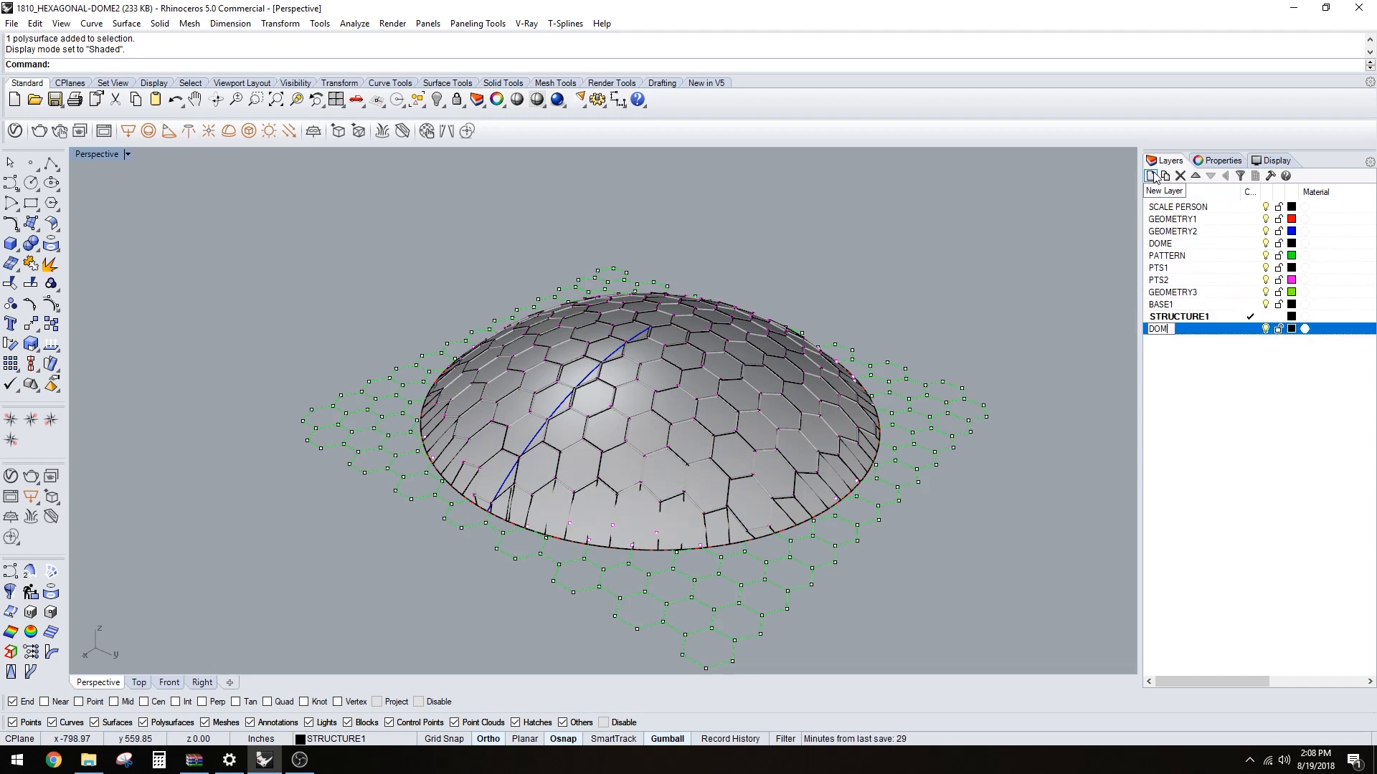
{"action": "type", "text": "E"}
{"action": "key", "text": "Return"}
{"action": "key", "text": "Return"}
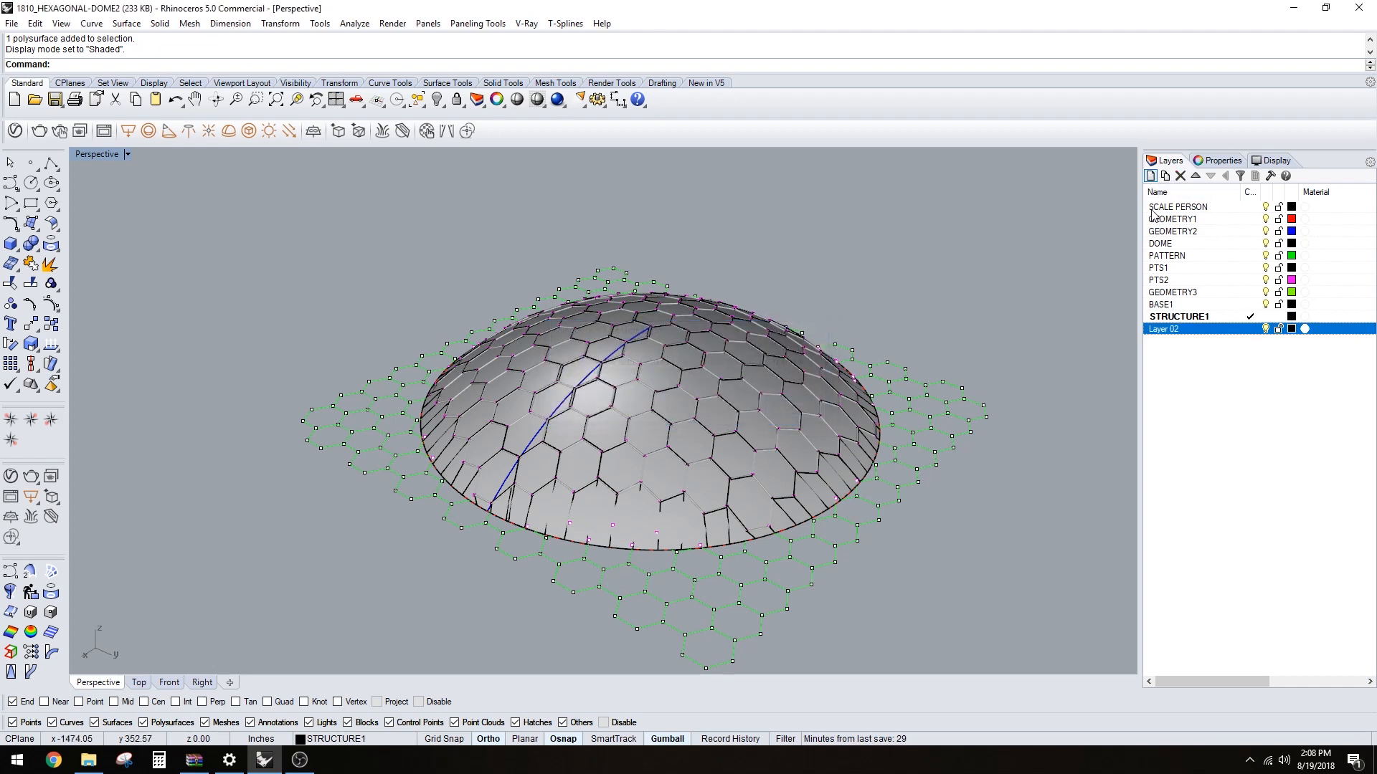
- Create a layer named DOMESTRUCTURE and nest the BASE1 and STRUCTURE1 layers under it
{"action": "left_click", "coordinate": [1151, 176]}
{"action": "type", "text": "DOM"}
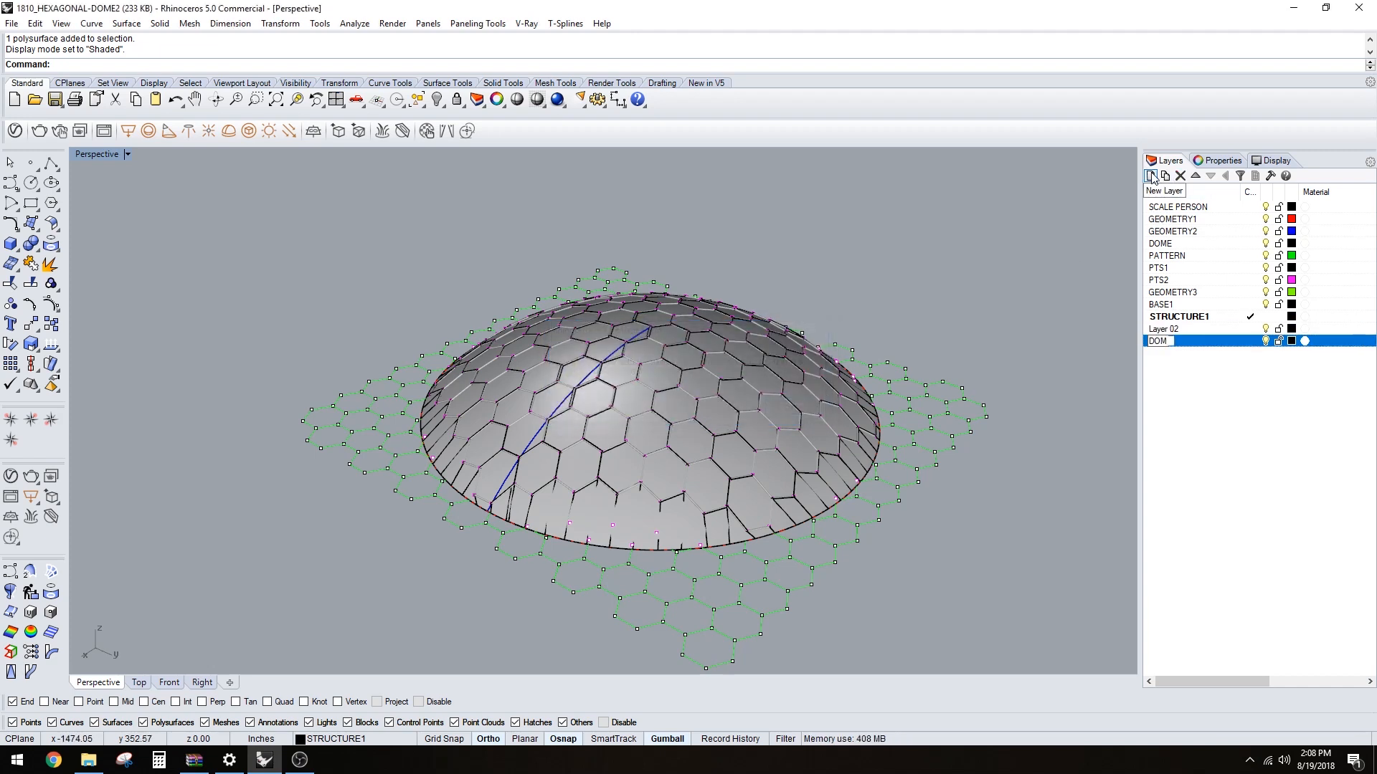
{"action": "type", "text": "ESTRUCTURE"}
{"action": "key", "text": "Return"}
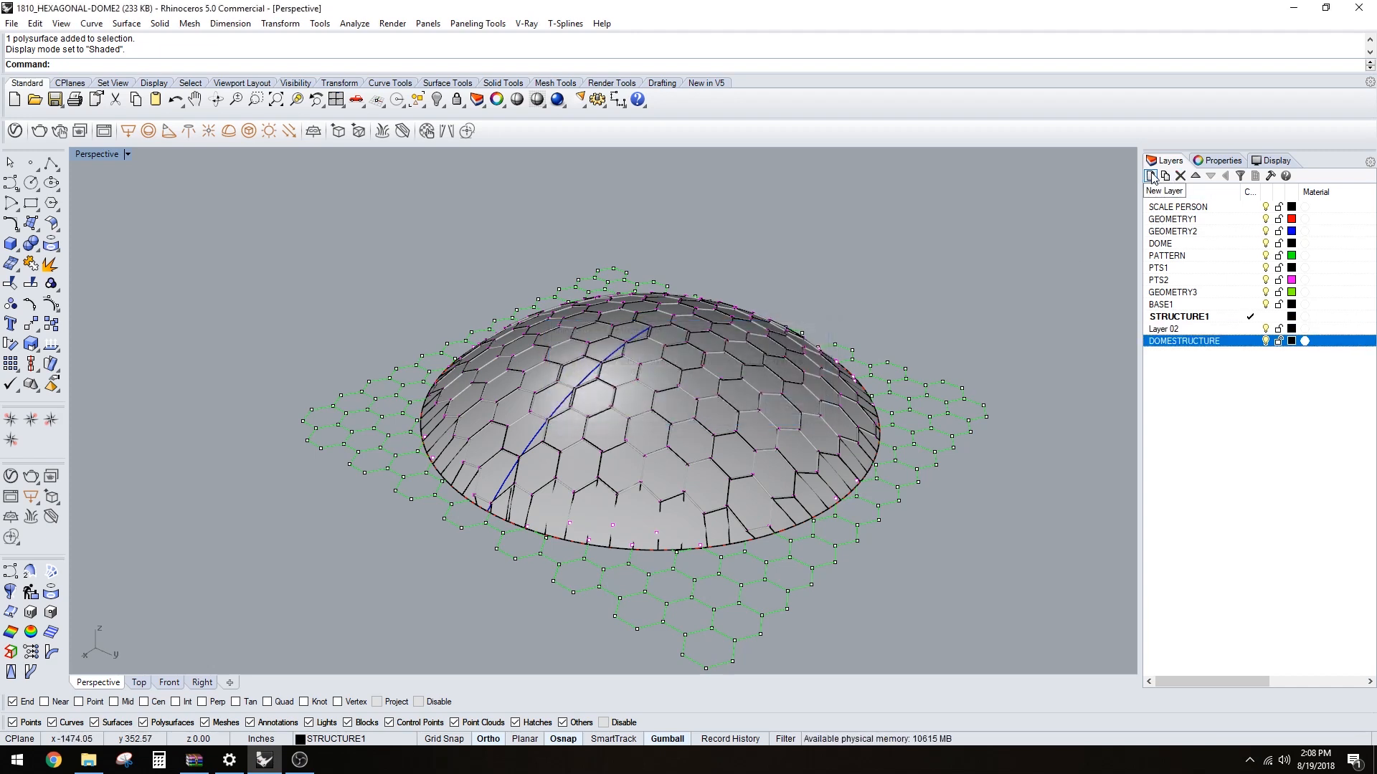
{"action": "mouse_move", "coordinate": [1203, 322]}
{"action": "left_mouse_down"}
{"action": "mouse_move", "coordinate": [1210, 345]}
{"action": "mouse_move", "coordinate": [1187, 321]}
{"action": "mouse_move", "coordinate": [1194, 331]}
{"action": "left_mouse_up"}
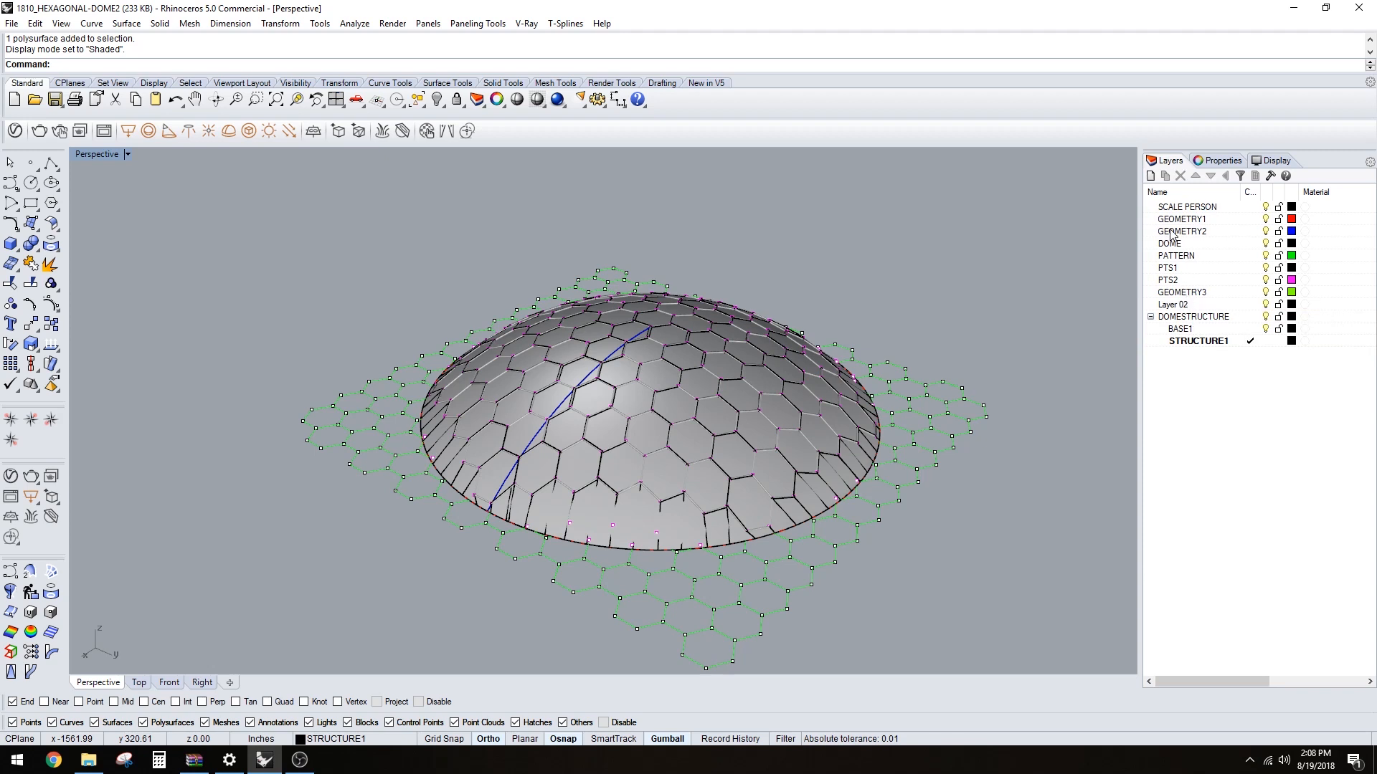
- Rename the empty Layer 02 as SKETCH
{"action": "double_click", "coordinate": [1182, 308]}
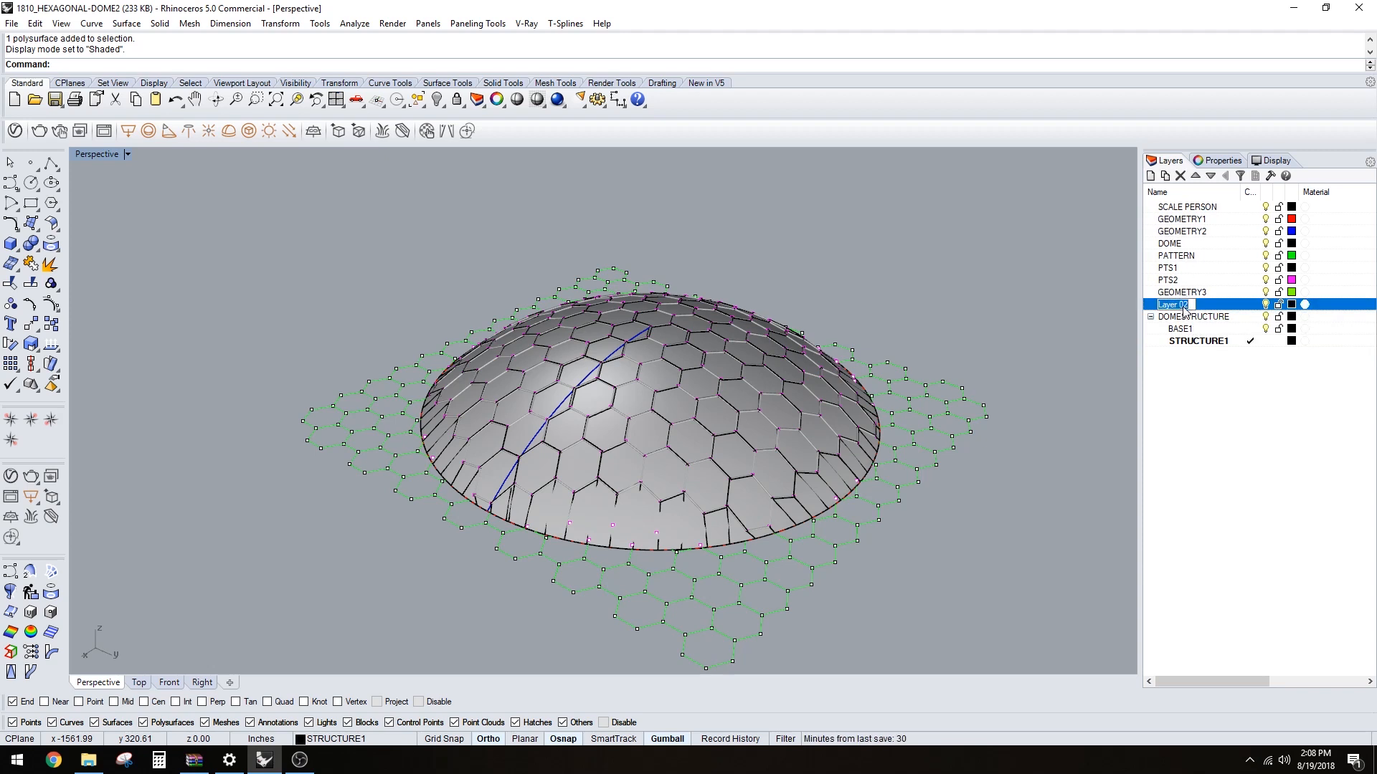
{"action": "type", "text": "GEO"}
{"action": "left_click", "coordinate": [1183, 310]}
{"action": "type", "text": "SKETCH"}
{"action": "key", "text": "Return"}
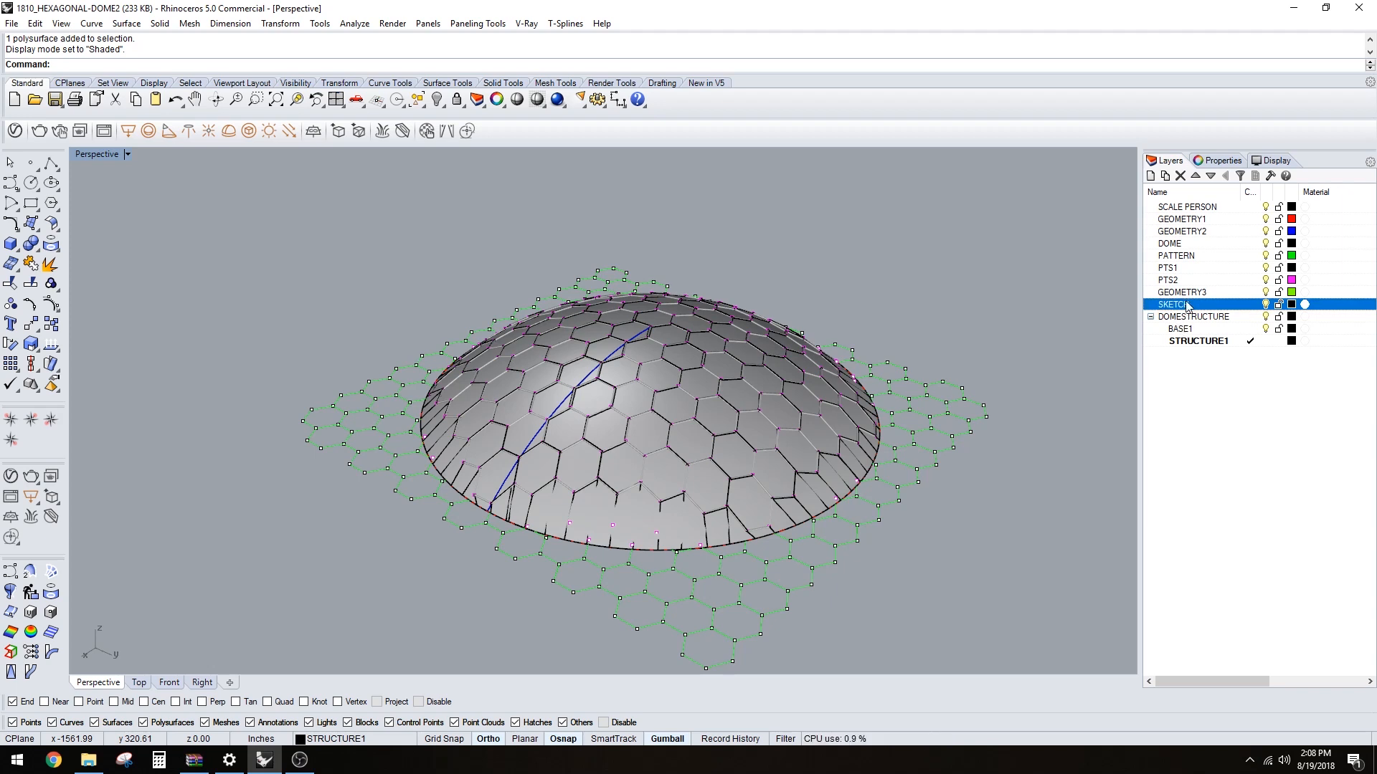
- Nest all layers from GEOMETRY1 through GEOMETRY3 under SKETCH, then collapse and hide the SKETCH group
{"action": "left_click", "coordinate": [1194, 292]}
{"action": "left_click", "coordinate": [1188, 208], "text": "shift"}
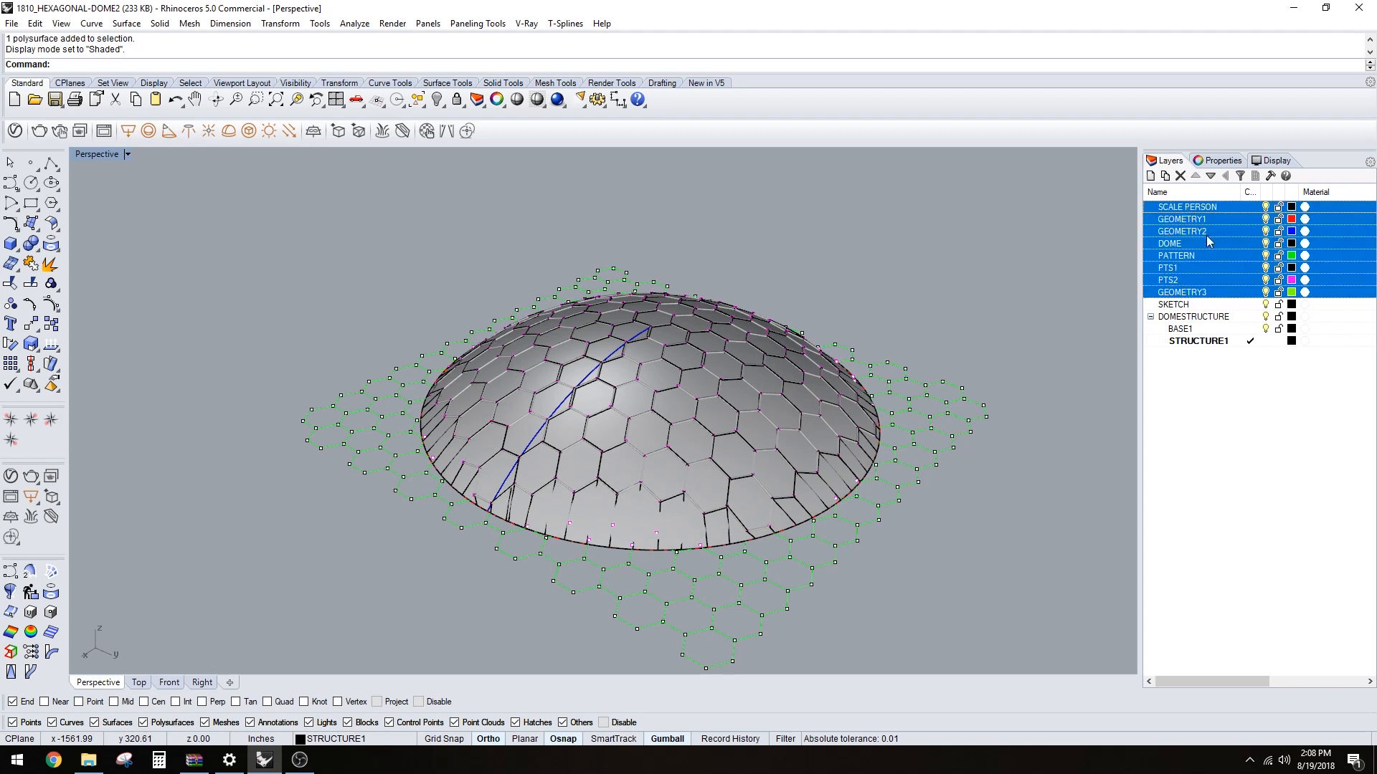
{"action": "left_click", "coordinate": [1189, 208], "text": "ctrl"}
{"action": "left_click_drag", "start_coordinate": [1173, 287], "coordinate": [1178, 306]}
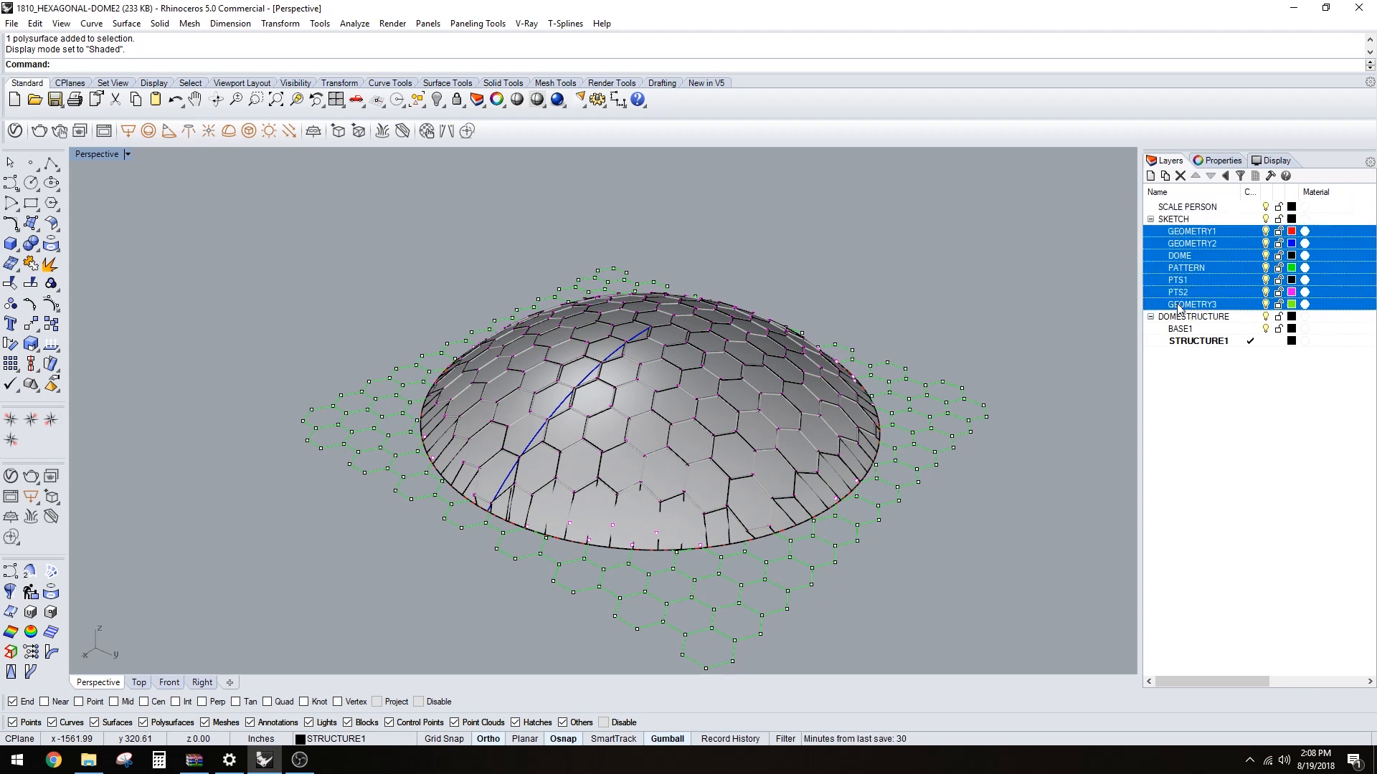
{"action": "left_click", "coordinate": [1151, 220]}
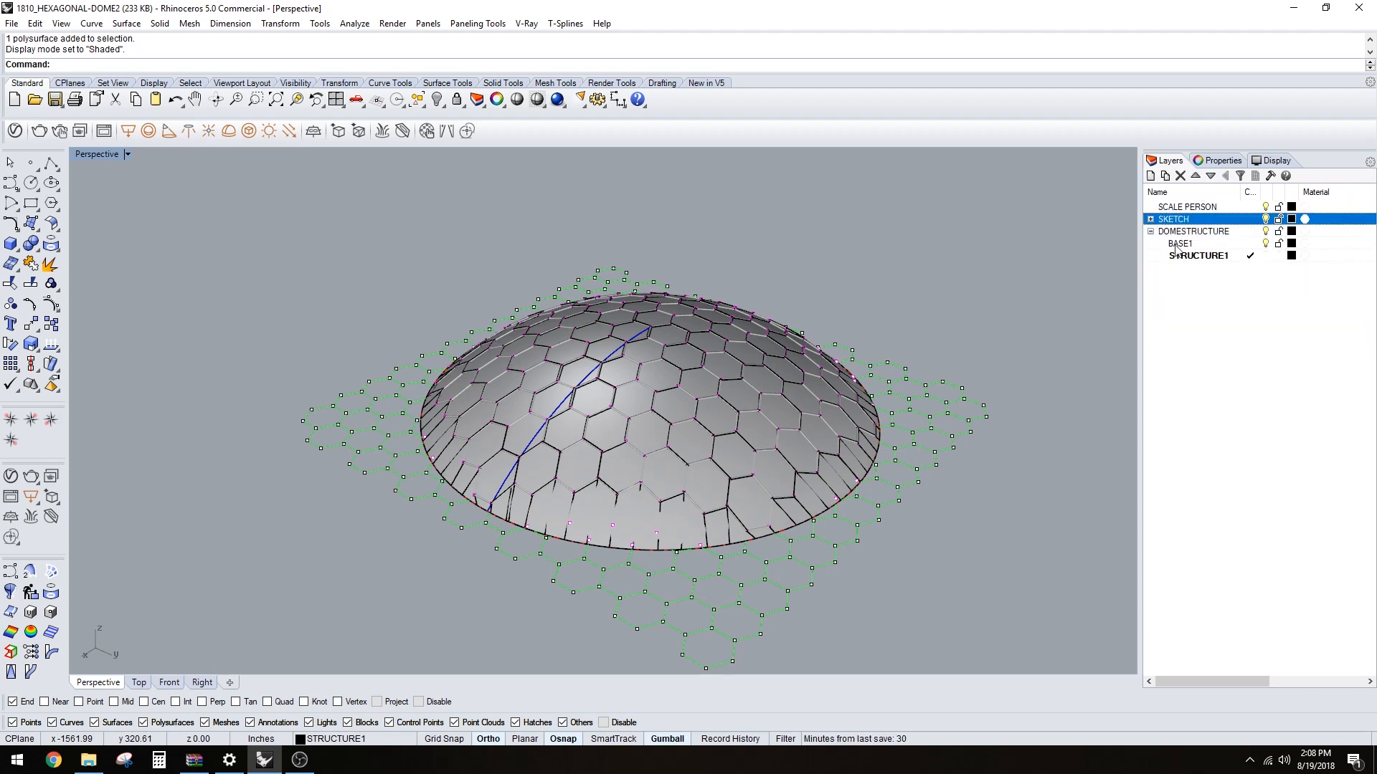
{"action": "left_click", "coordinate": [1266, 220]}
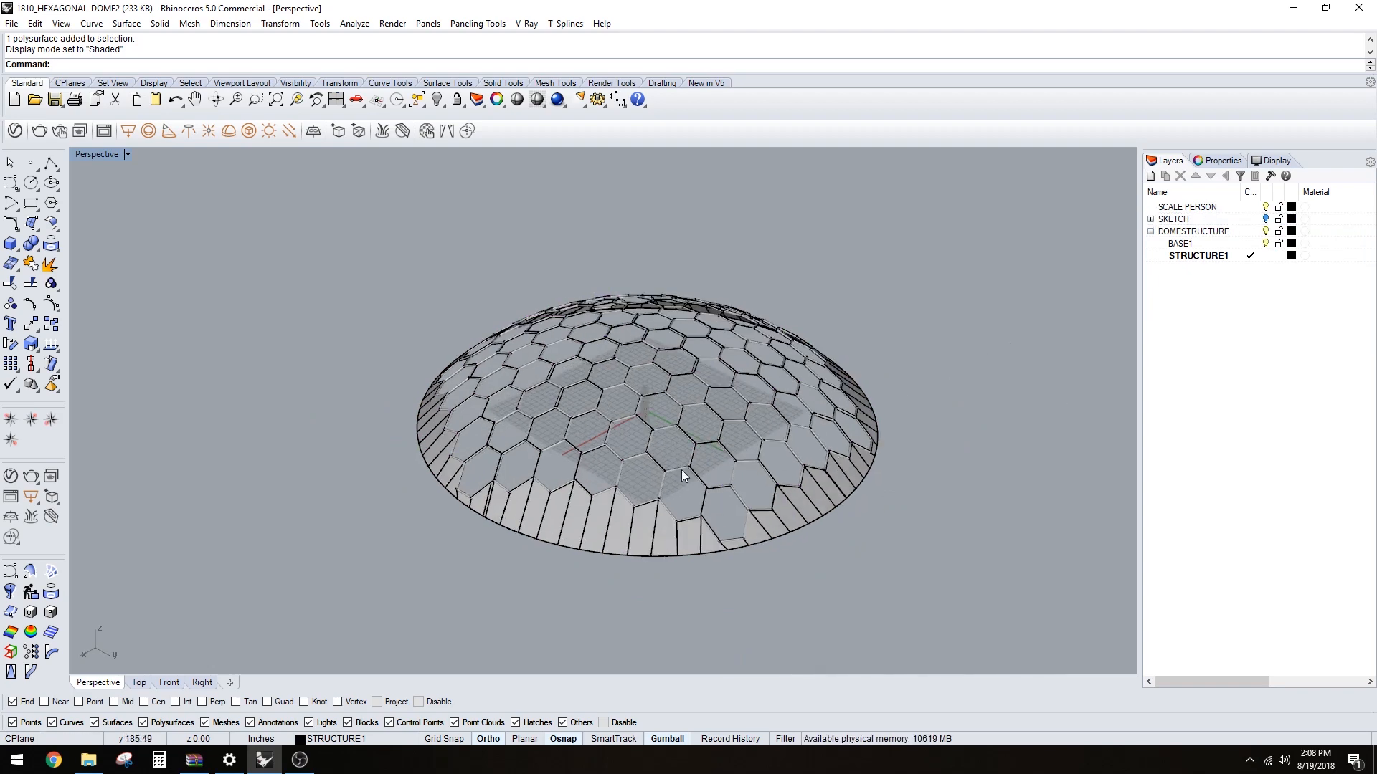
- Select all visible objects, lock the SCALE PERSON layer, and move the base skirt and pipe structure 180 inches straight up
{"action": "right_click_drag", "start_coordinate": [685, 476], "coordinate": [728, 409]}
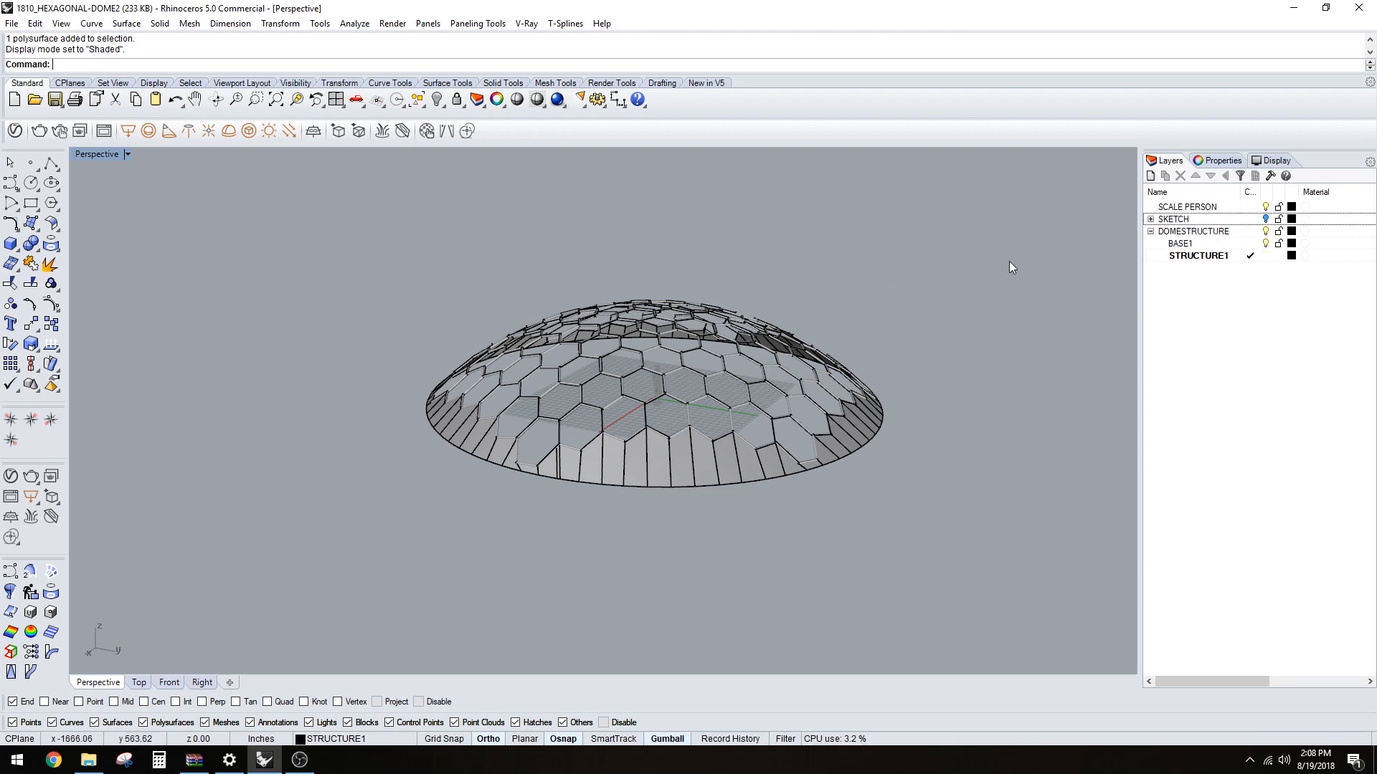
{"action": "left_click_drag", "start_coordinate": [286, 255], "coordinate": [952, 540]}
{"action": "scroll", "coordinate": [681, 398], "scroll_direction": "up", "scroll_amount": 6}
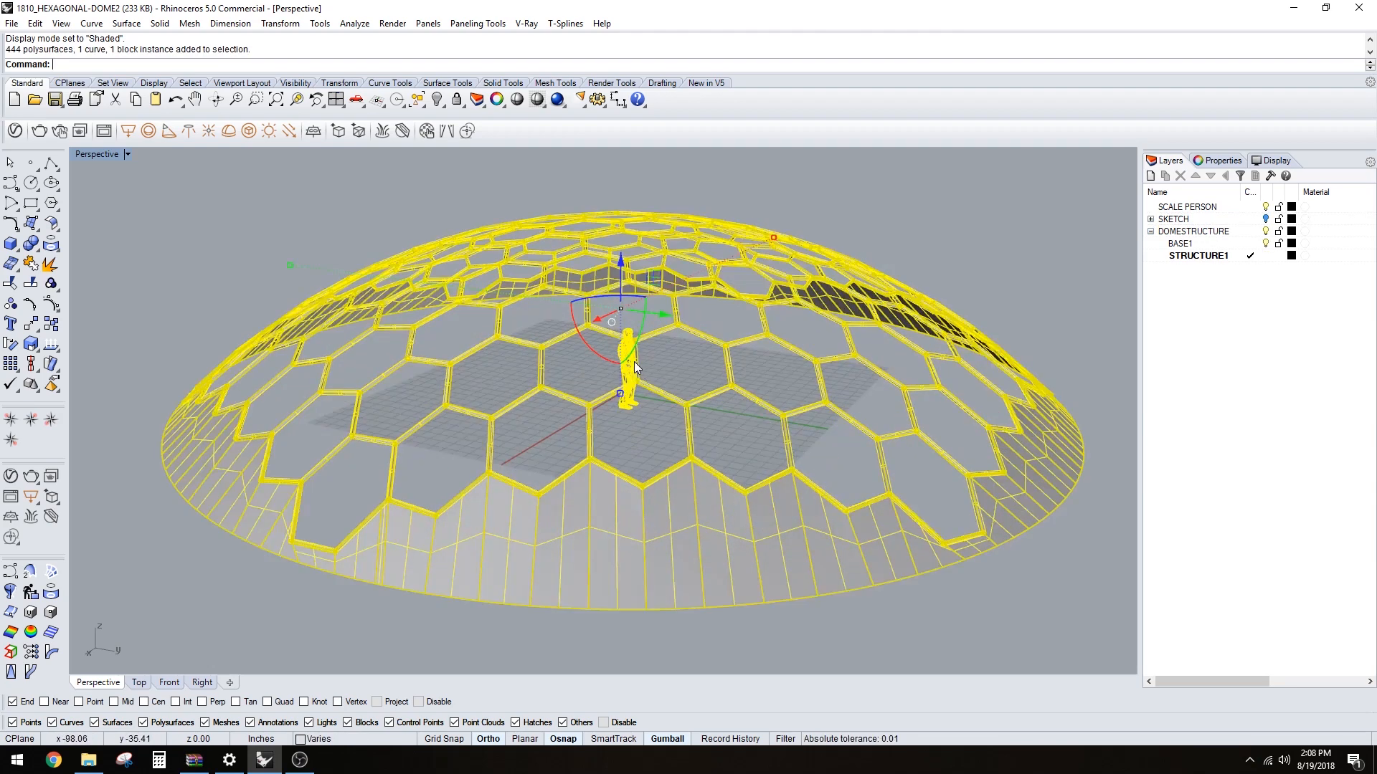
{"action": "left_click", "coordinate": [1279, 208]}
{"action": "right_click_drag", "start_coordinate": [914, 377], "coordinate": [825, 323]}
{"action": "scroll", "coordinate": [743, 389], "scroll_direction": "down", "scroll_amount": 5}
{"action": "right_click_drag", "start_coordinate": [745, 389], "coordinate": [736, 419], "text": "shift"}
{"action": "left_click", "coordinate": [654, 318]}
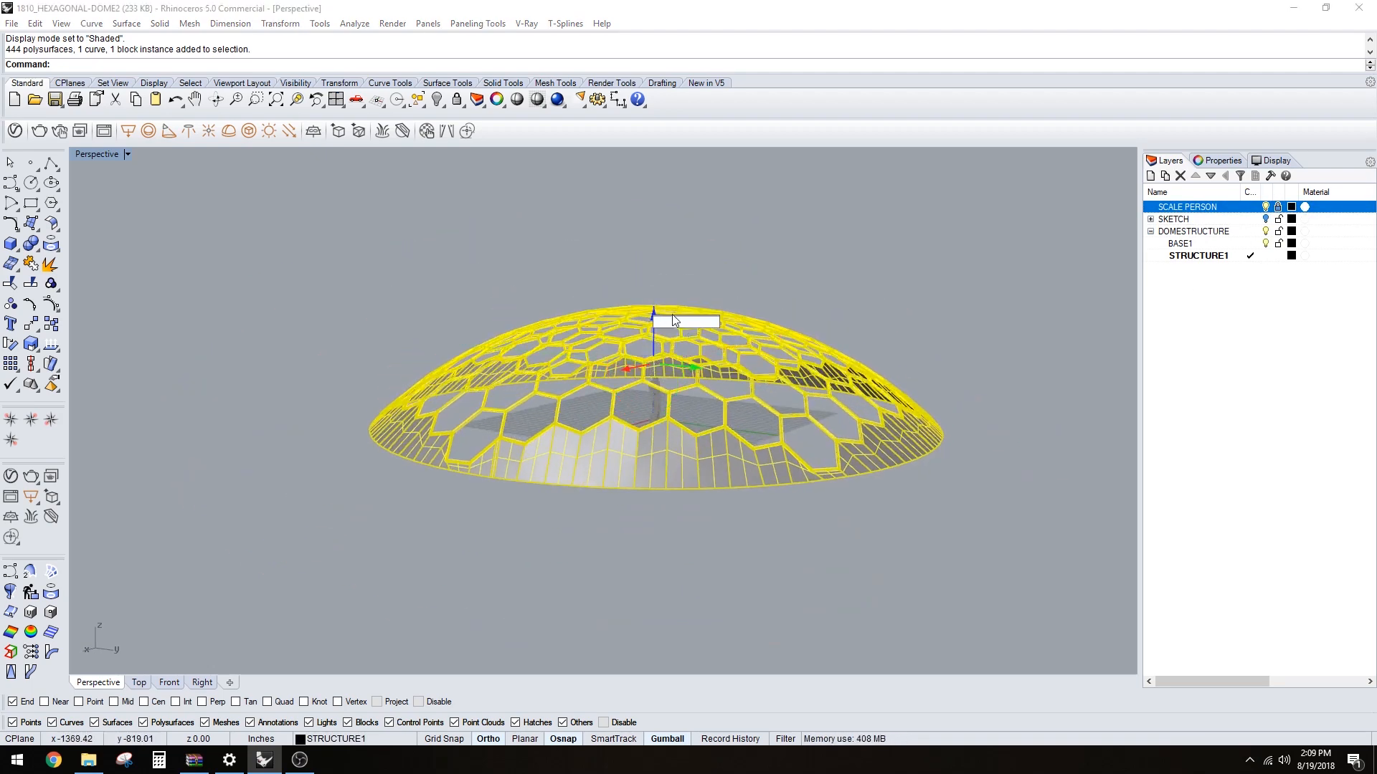
{"action": "type", "text": "180"}
{"action": "key", "text": "Return"}
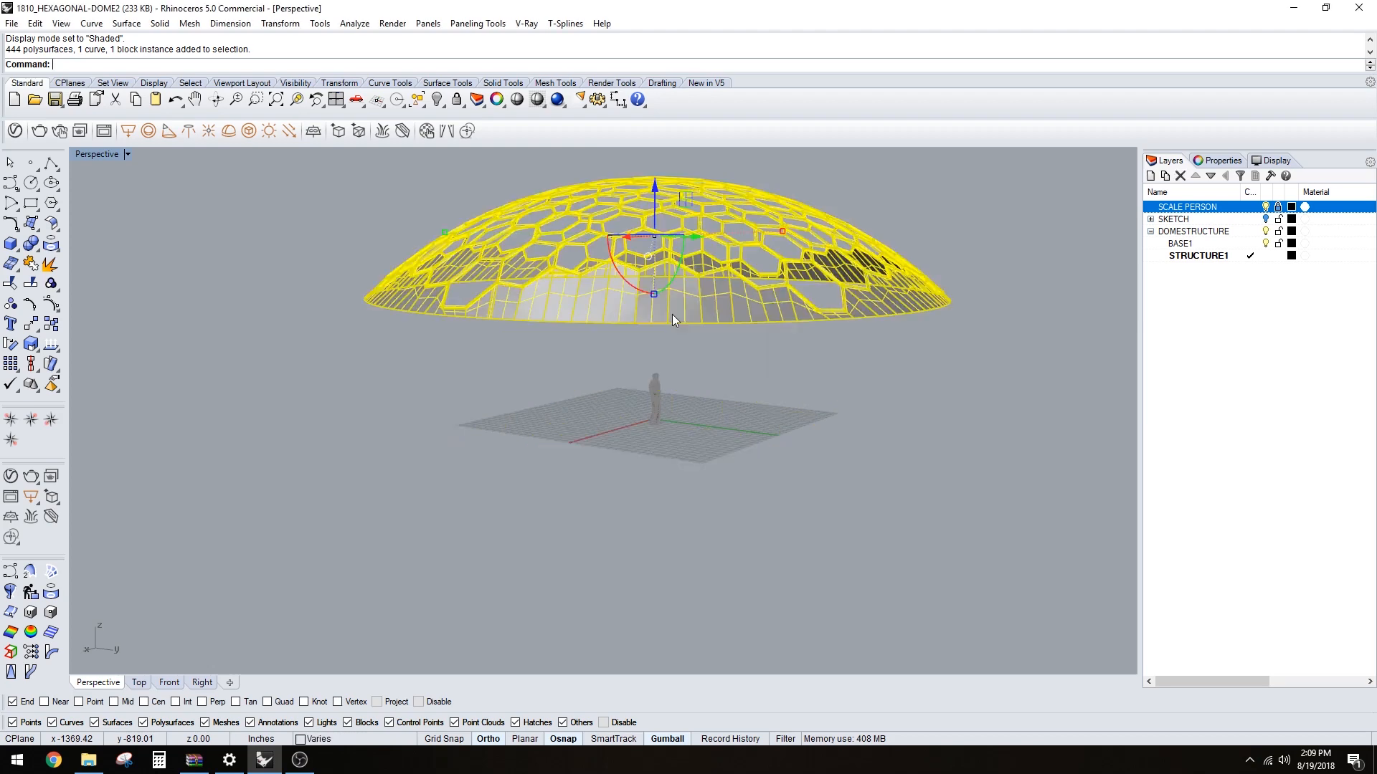
{"action": "key", "text": "Escape"}
- Examine the raised dome's height above the ground grid and the scale figure from several sides
{"action": "scroll", "coordinate": [611, 337], "scroll_direction": "down", "scroll_amount": 7}
{"action": "scroll", "coordinate": [618, 359], "scroll_direction": "up", "scroll_amount": 5}
{"action": "right_click_drag", "start_coordinate": [613, 327], "coordinate": [789, 351]}
{"action": "scroll", "coordinate": [656, 385], "scroll_direction": "up", "scroll_amount": 8}
{"action": "scroll", "coordinate": [627, 347], "scroll_direction": "down", "scroll_amount": 2}
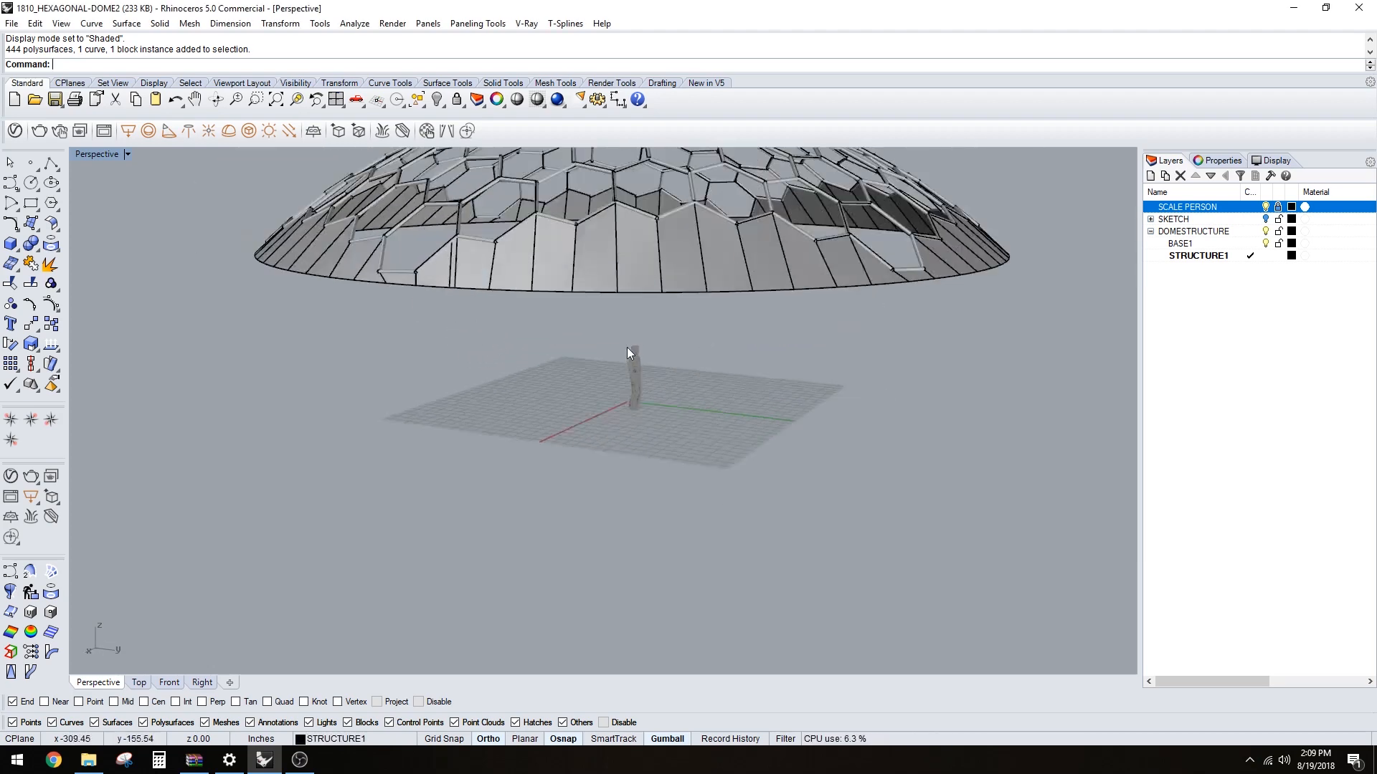
{"action": "scroll", "coordinate": [626, 348], "scroll_direction": "down", "scroll_amount": 6}
{"action": "right_click_drag", "start_coordinate": [627, 347], "coordinate": [699, 338]}
{"action": "scroll", "coordinate": [573, 334], "scroll_direction": "up", "scroll_amount": 6}
{"action": "scroll", "coordinate": [700, 339], "scroll_direction": "down", "scroll_amount": 4}
{"action": "scroll", "coordinate": [712, 342], "scroll_direction": "up", "scroll_amount": 2}
{"action": "left_click", "coordinate": [712, 342]}
{"action": "left_click", "coordinate": [815, 382]}
{"action": "right_click_drag", "start_coordinate": [815, 382], "coordinate": [905, 356]}
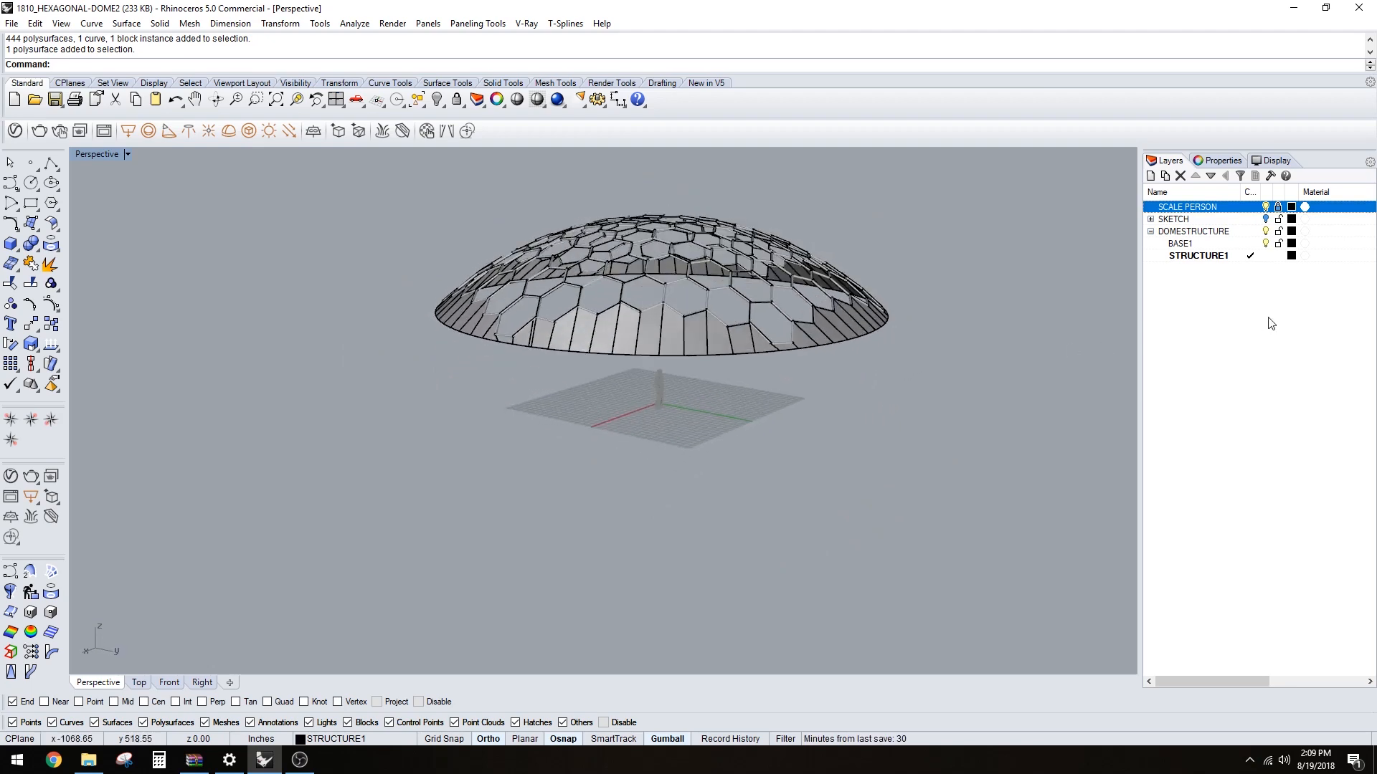
{"action": "right_click_drag", "start_coordinate": [968, 325], "coordinate": [1113, 294]}
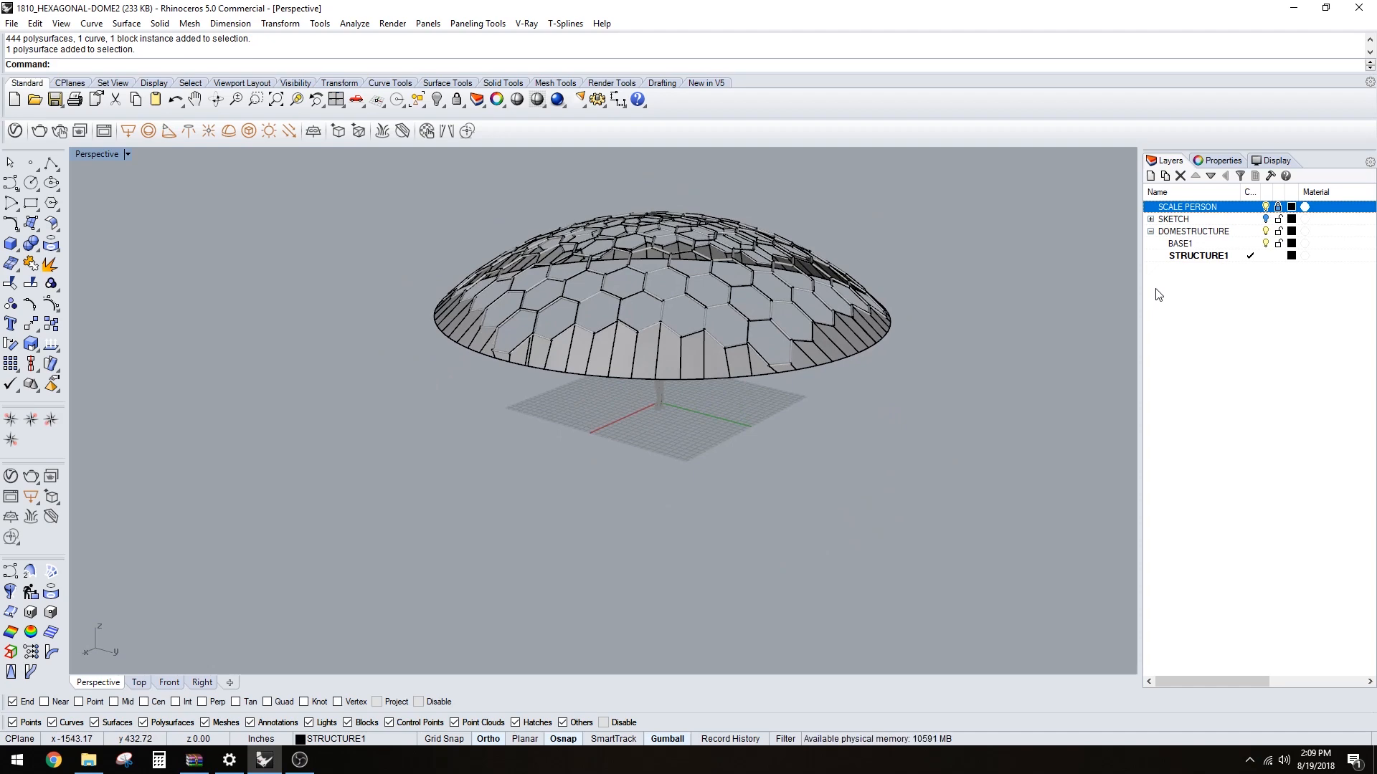
{"action": "right_click_drag", "start_coordinate": [916, 371], "coordinate": [756, 373]}
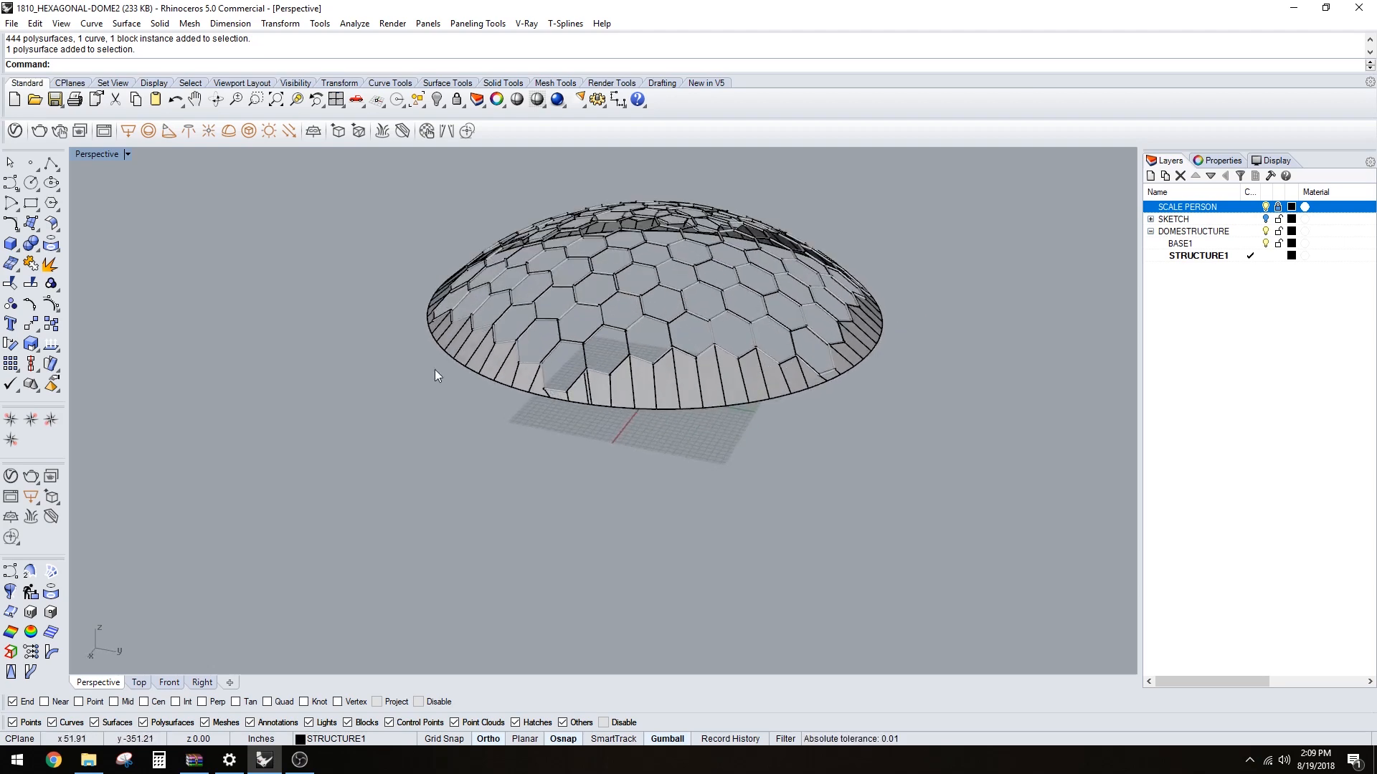
- Show the SKETCH layer group and leave the Polyline command without drawing anything
{"action": "left_click", "coordinate": [52, 165]}
{"action": "right_click_drag", "start_coordinate": [645, 473], "coordinate": [768, 452]}
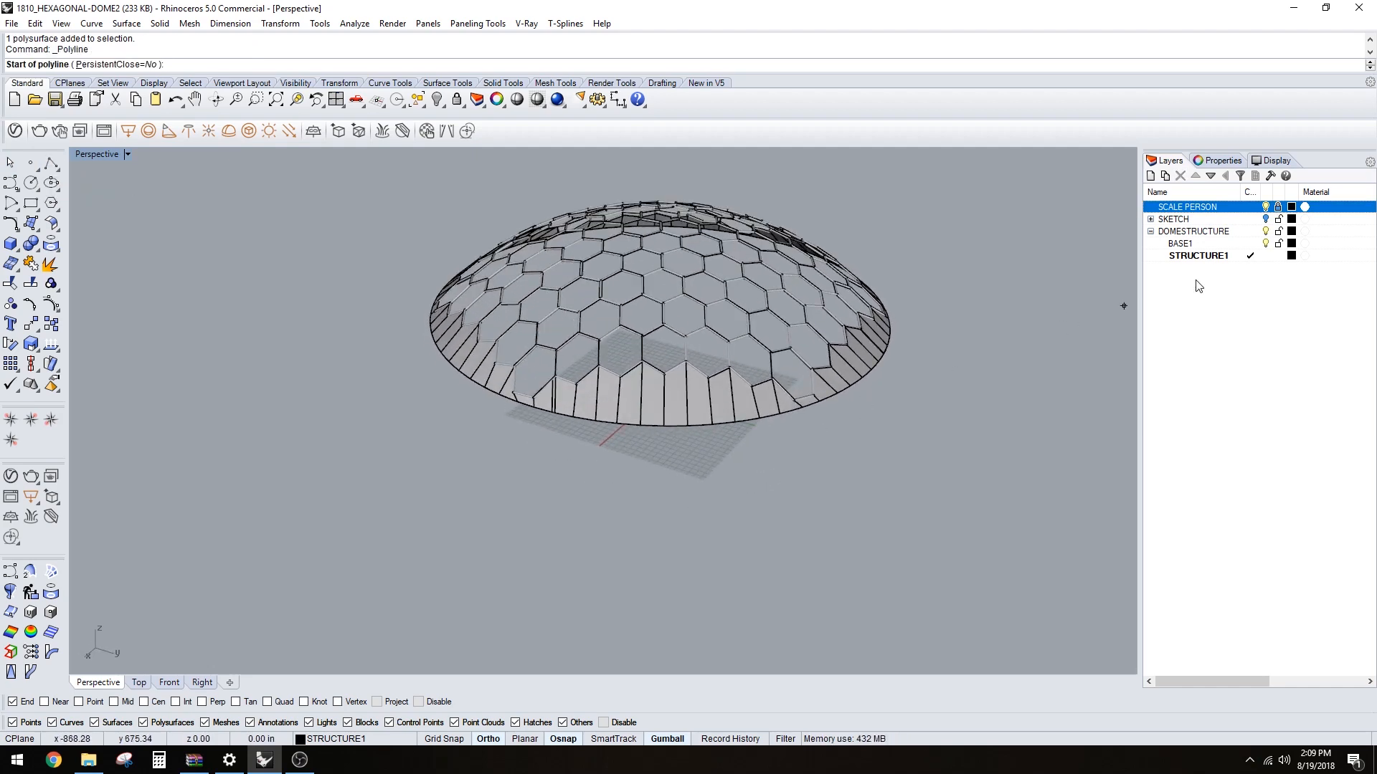
{"action": "left_click", "coordinate": [1266, 219]}
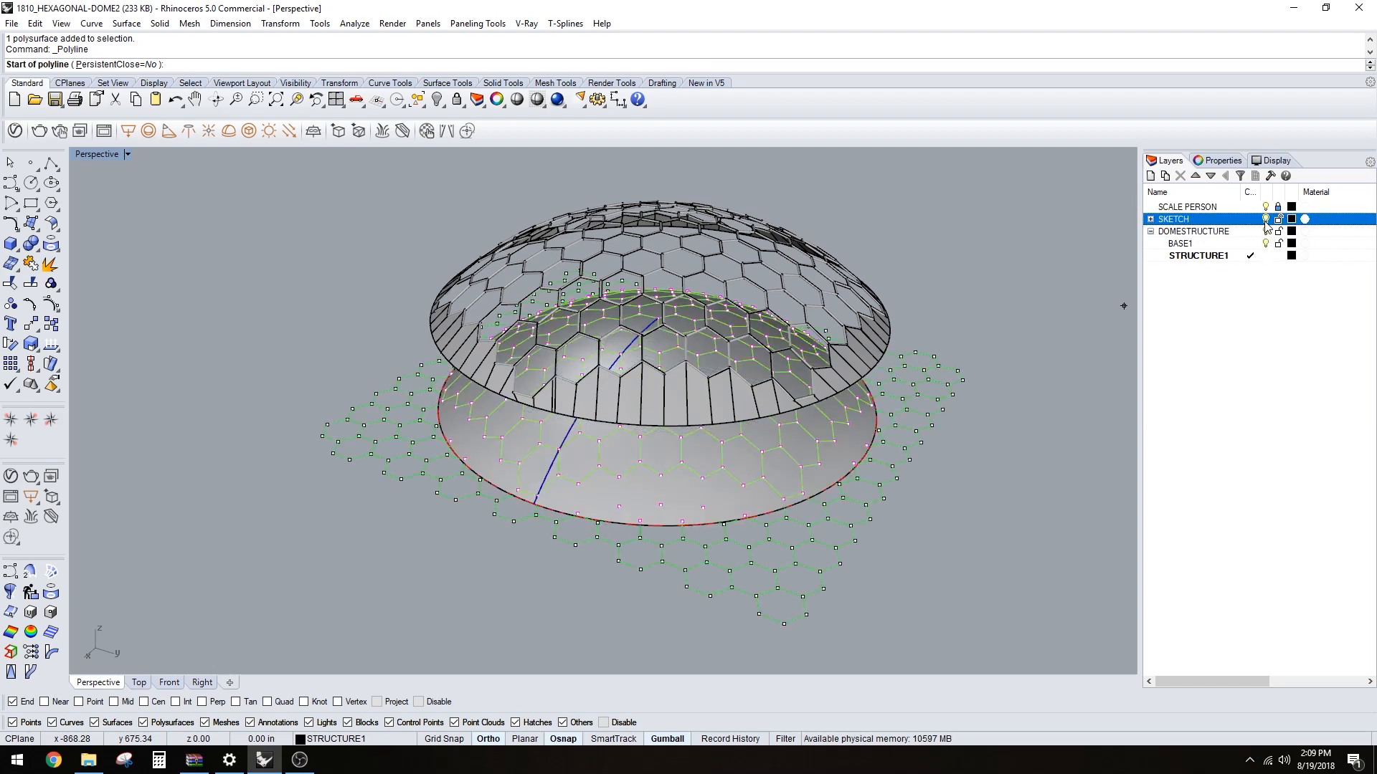
{"action": "key", "text": "Escape"}
- Copy the dome's base circle from GEOMETRY1 to a new sublayer of DOMESTRUCTURE, and hide the SCALE PERSON layer
{"action": "left_click", "coordinate": [855, 502]}
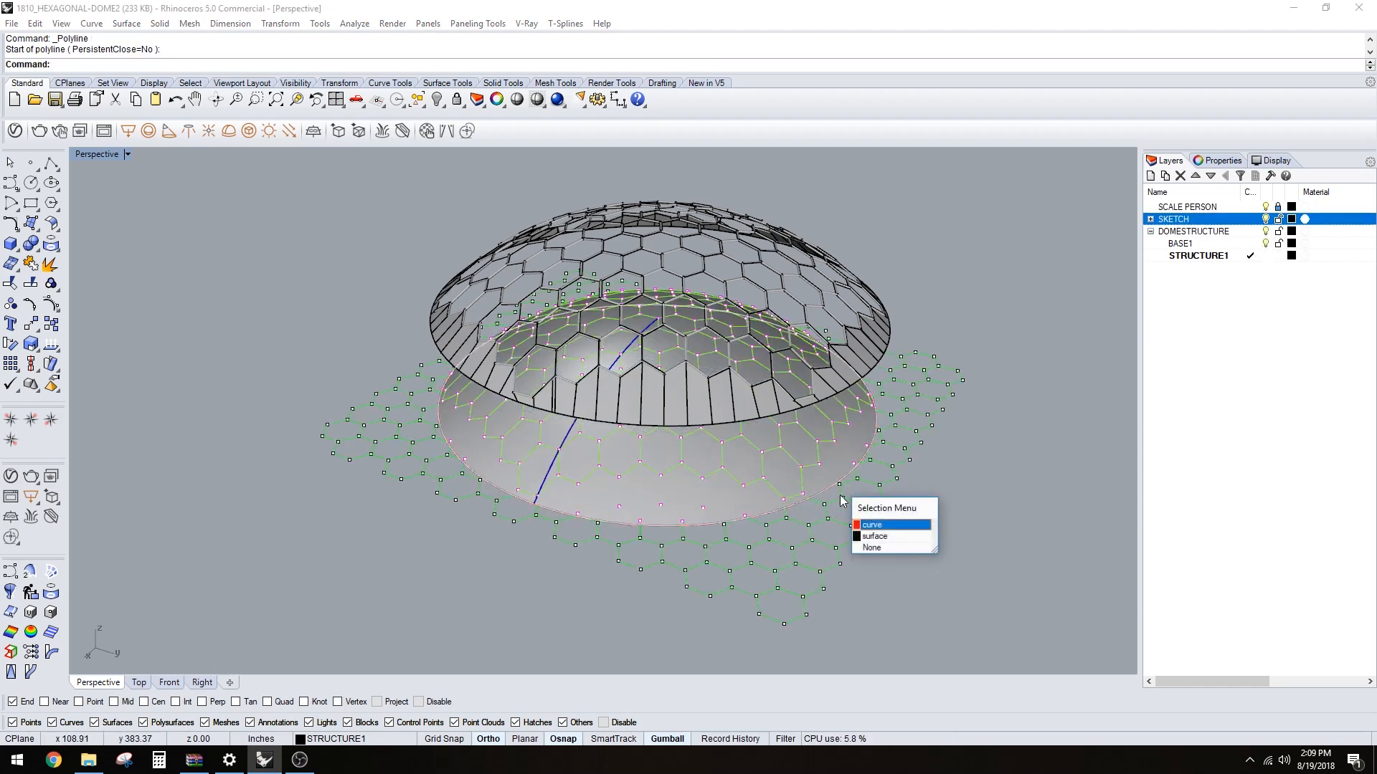
{"action": "left_click", "coordinate": [883, 530]}
{"action": "mouse_move", "coordinate": [884, 530]}
{"action": "right_mouse_down"}
{"action": "mouse_move", "coordinate": [1097, 507]}
{"action": "mouse_move", "coordinate": [1024, 548]}
{"action": "right_mouse_up"}
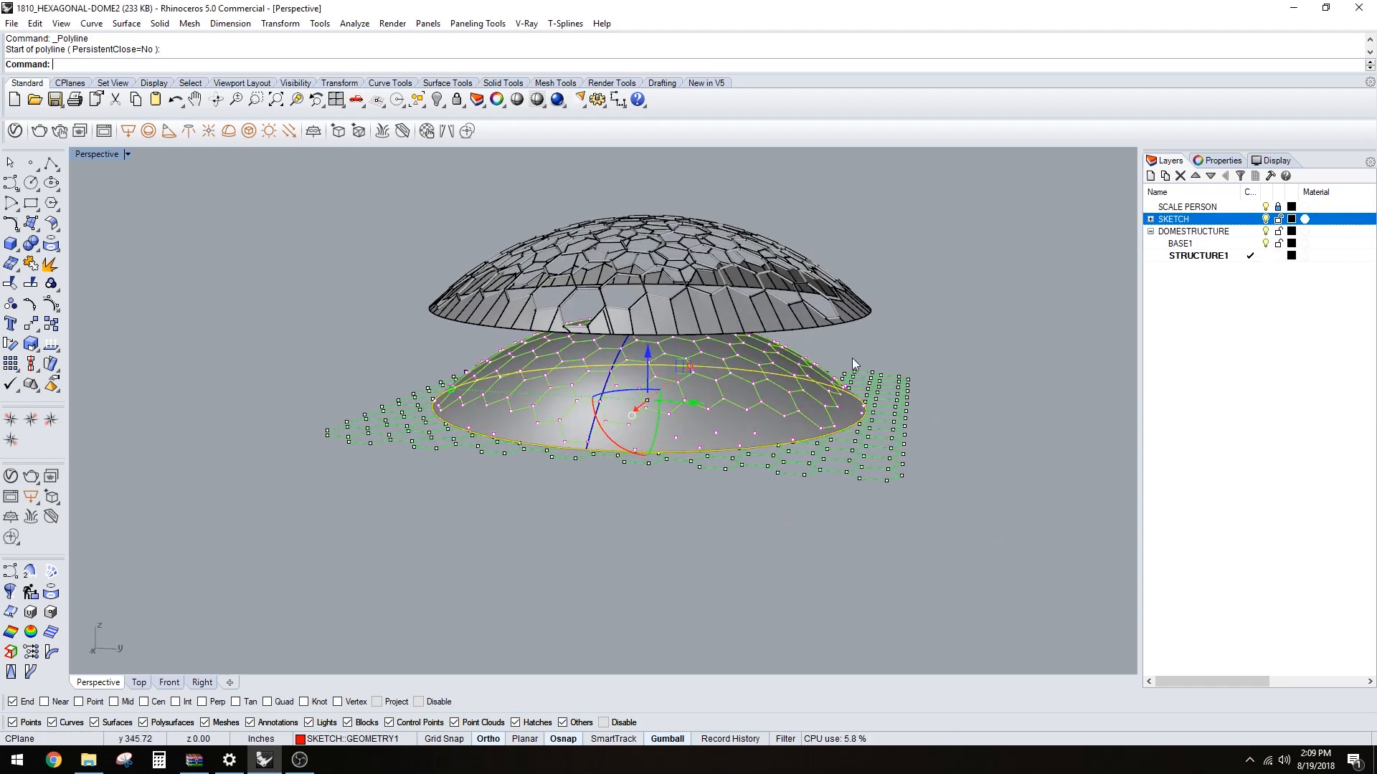
{"action": "left_click", "coordinate": [1191, 231]}
{"action": "left_click", "coordinate": [1164, 176]}
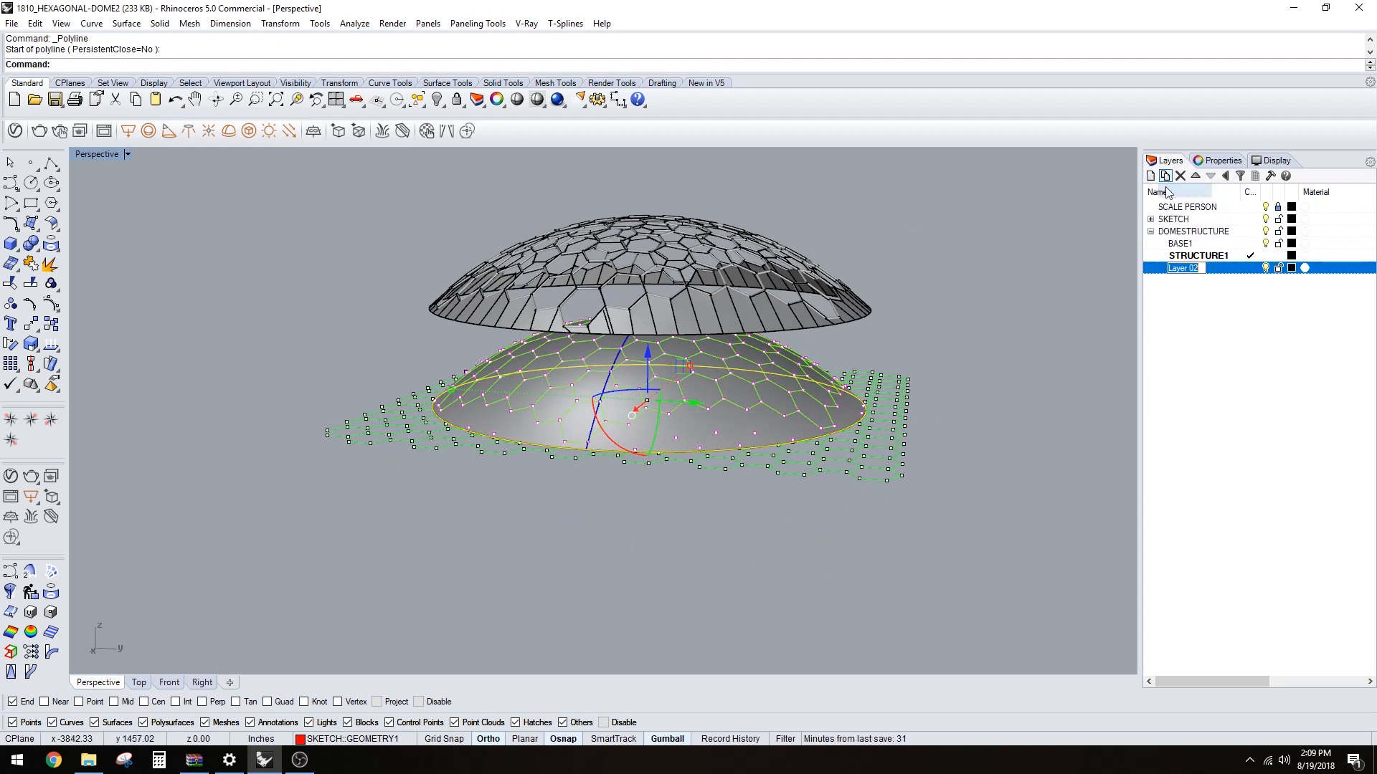
{"action": "right_click", "coordinate": [1236, 269]}
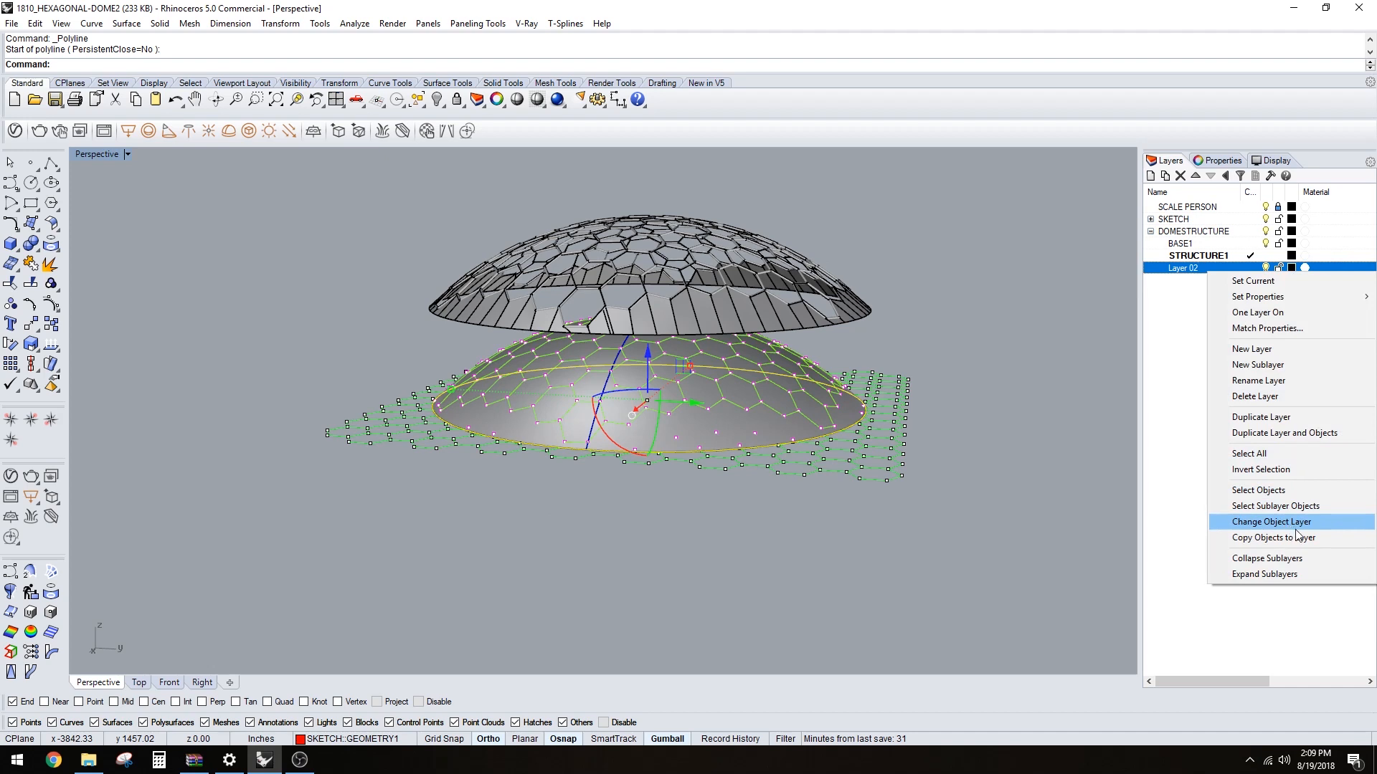
{"action": "left_click", "coordinate": [1298, 534]}
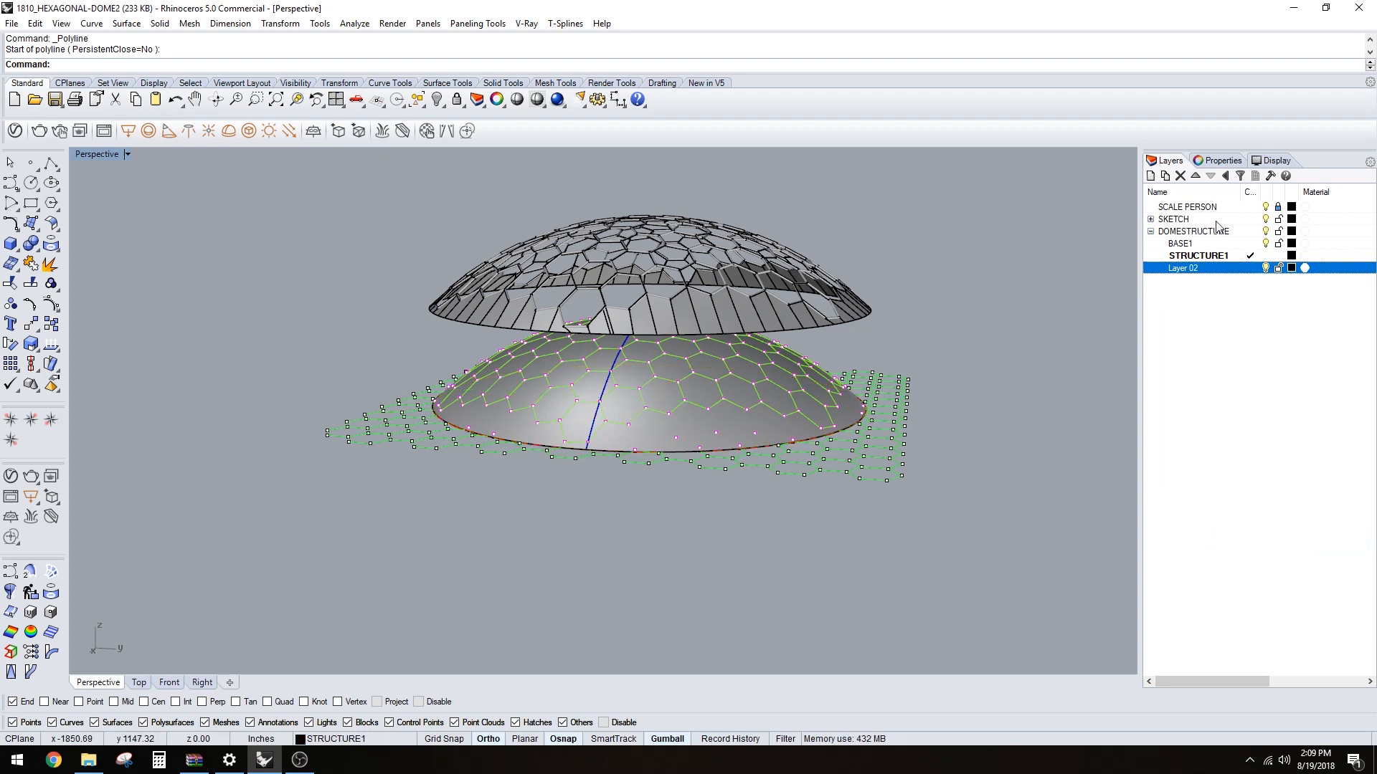
{"action": "left_click", "coordinate": [1265, 210]}
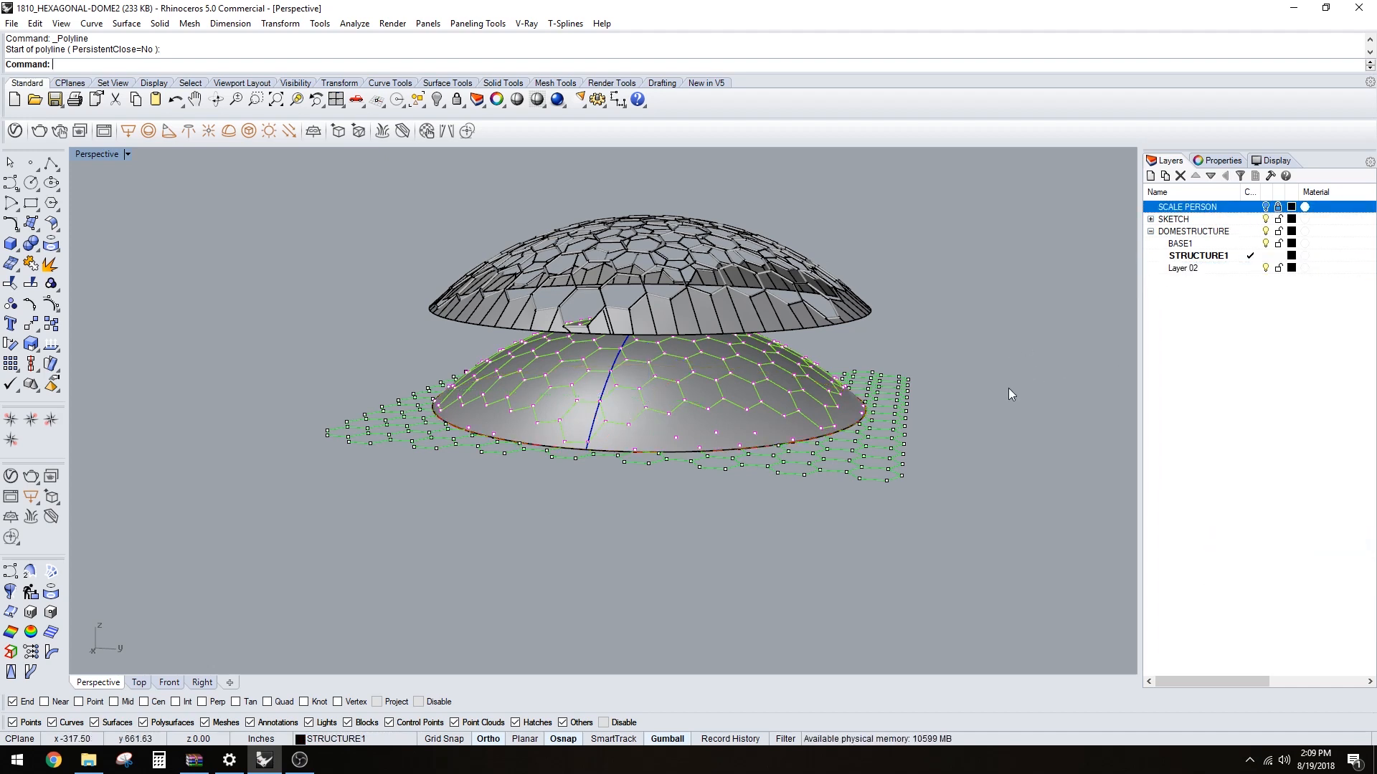
- Hide the SKETCH layer group, copy the dome's base circle 15' straight up, and select both circles
{"action": "left_click", "coordinate": [1265, 219]}
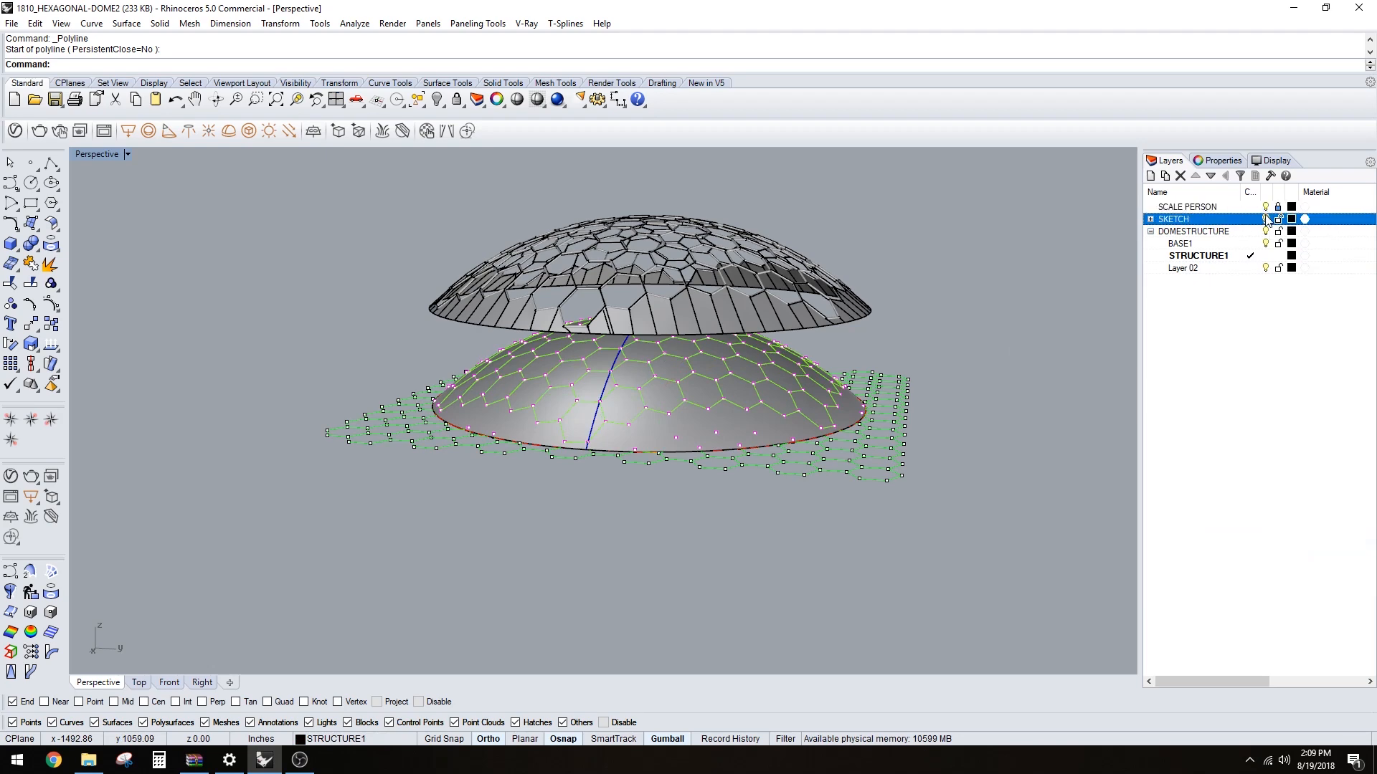
{"action": "mouse_move", "coordinate": [825, 430]}
{"action": "right_mouse_down"}
{"action": "mouse_move", "coordinate": [822, 473]}
{"action": "mouse_move", "coordinate": [827, 428]}
{"action": "mouse_move", "coordinate": [804, 413]}
{"action": "right_mouse_up"}
{"action": "left_click", "coordinate": [826, 426]}
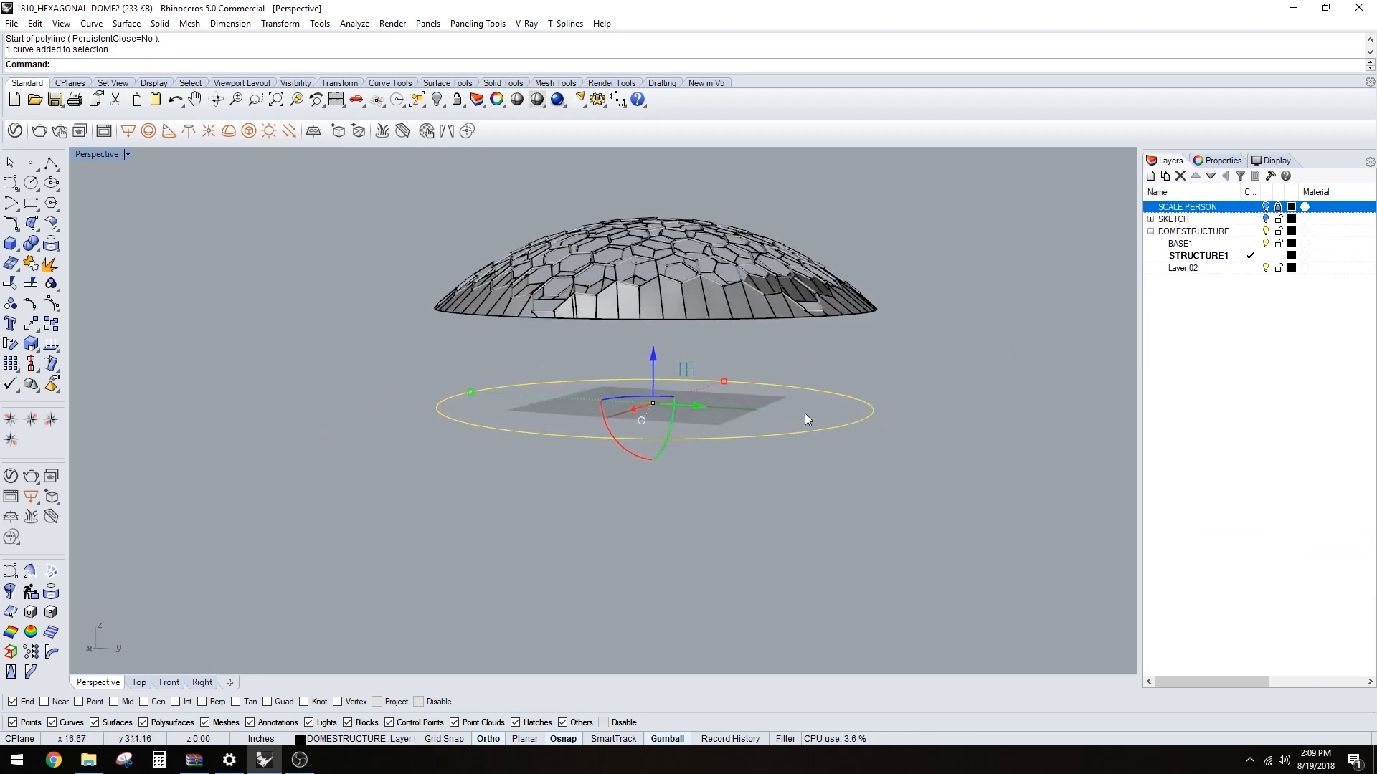
{"action": "left_click", "coordinate": [653, 356]}
{"action": "type", "text": "180"}
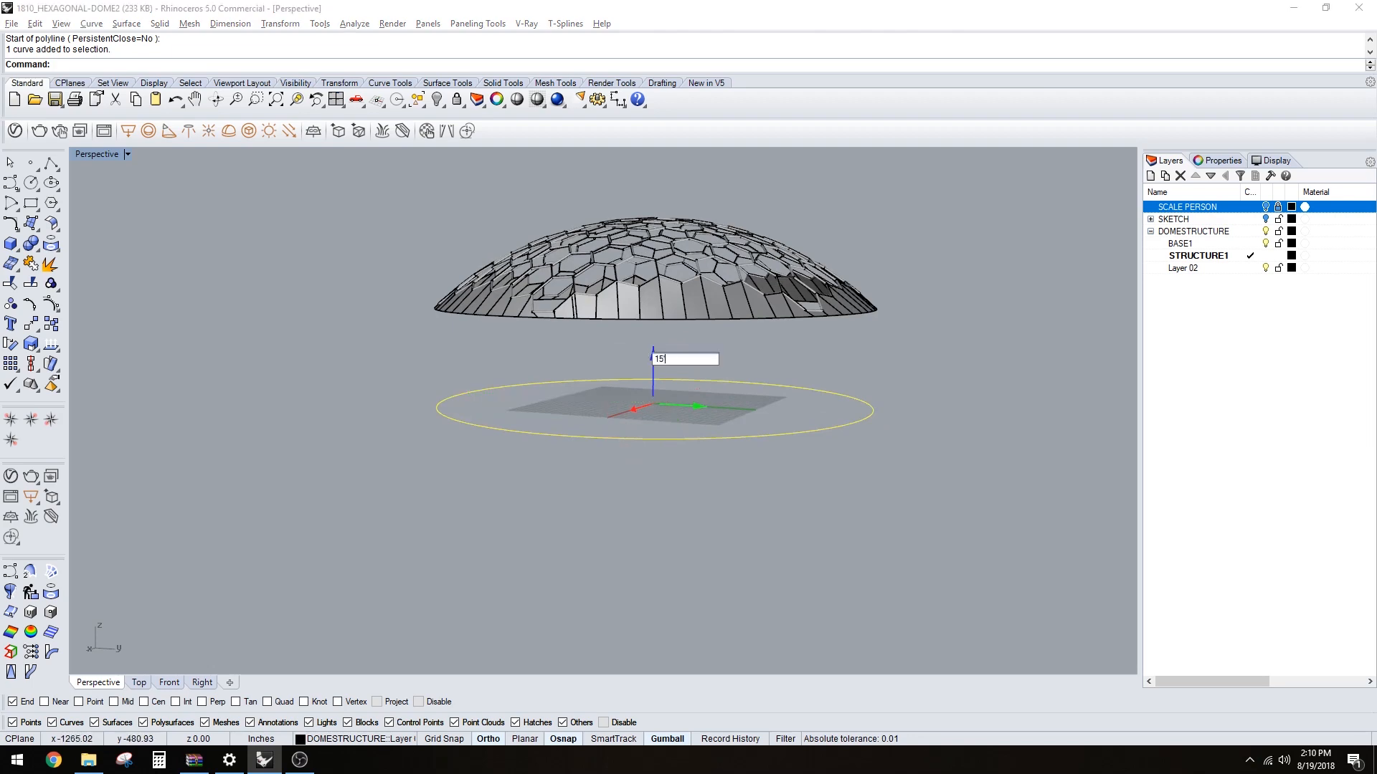
{"action": "key", "text": "Return"}
{"action": "left_click", "coordinate": [863, 415], "text": "shift"}
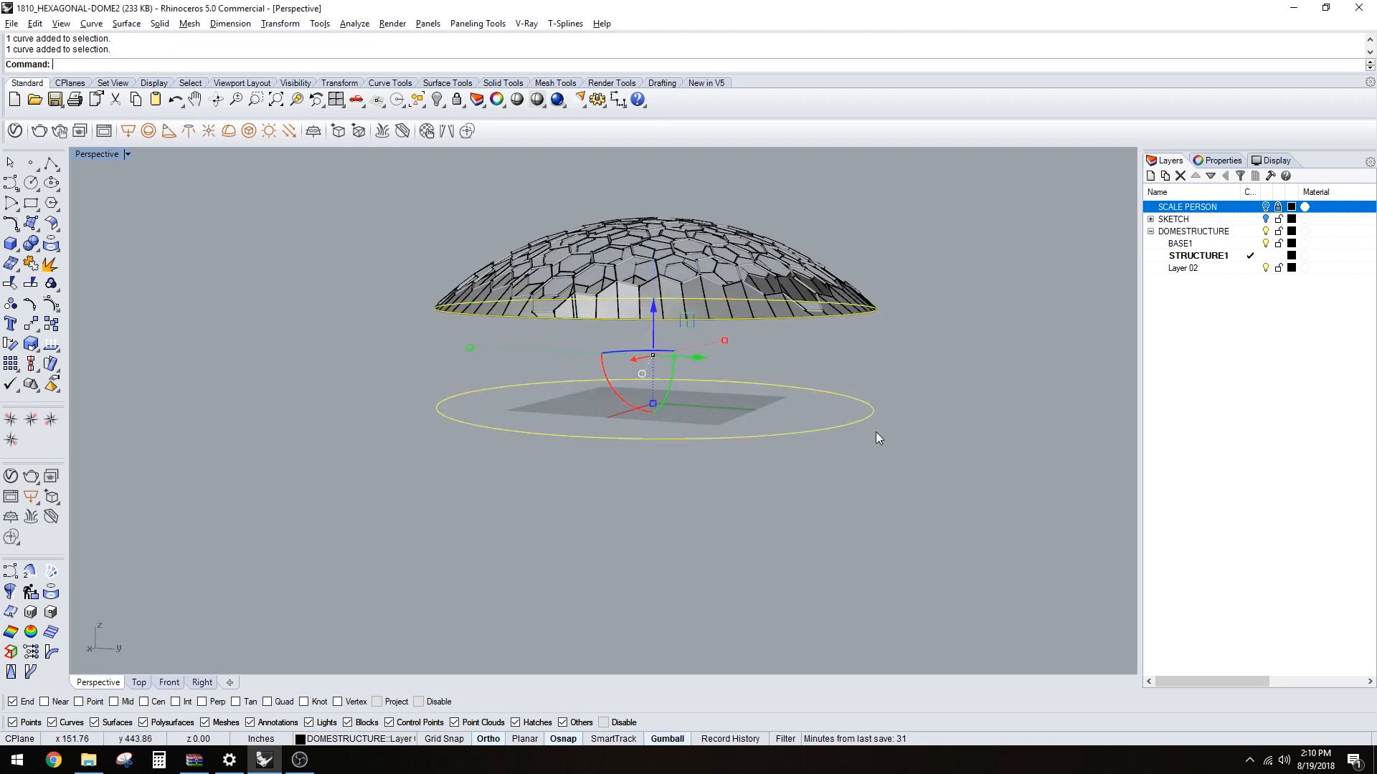
- Loft the two circles into a cylindrical wall with the default options, delete the source circles, and select the wall surface
{"action": "mouse_move", "coordinate": [875, 432]}
{"action": "right_mouse_down"}
{"action": "mouse_move", "coordinate": [922, 394]}
{"action": "mouse_move", "coordinate": [866, 454]}
{"action": "right_mouse_up"}
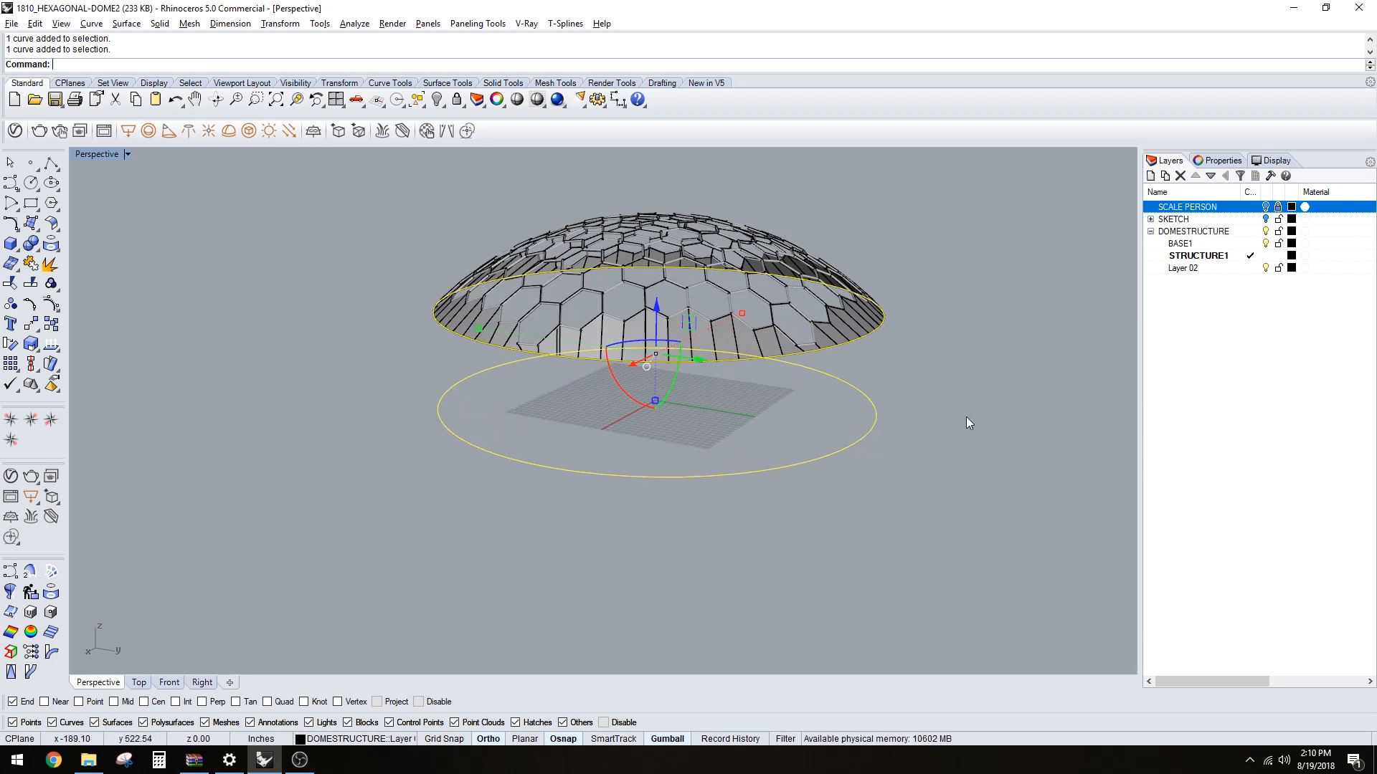
{"action": "type", "text": "L"}
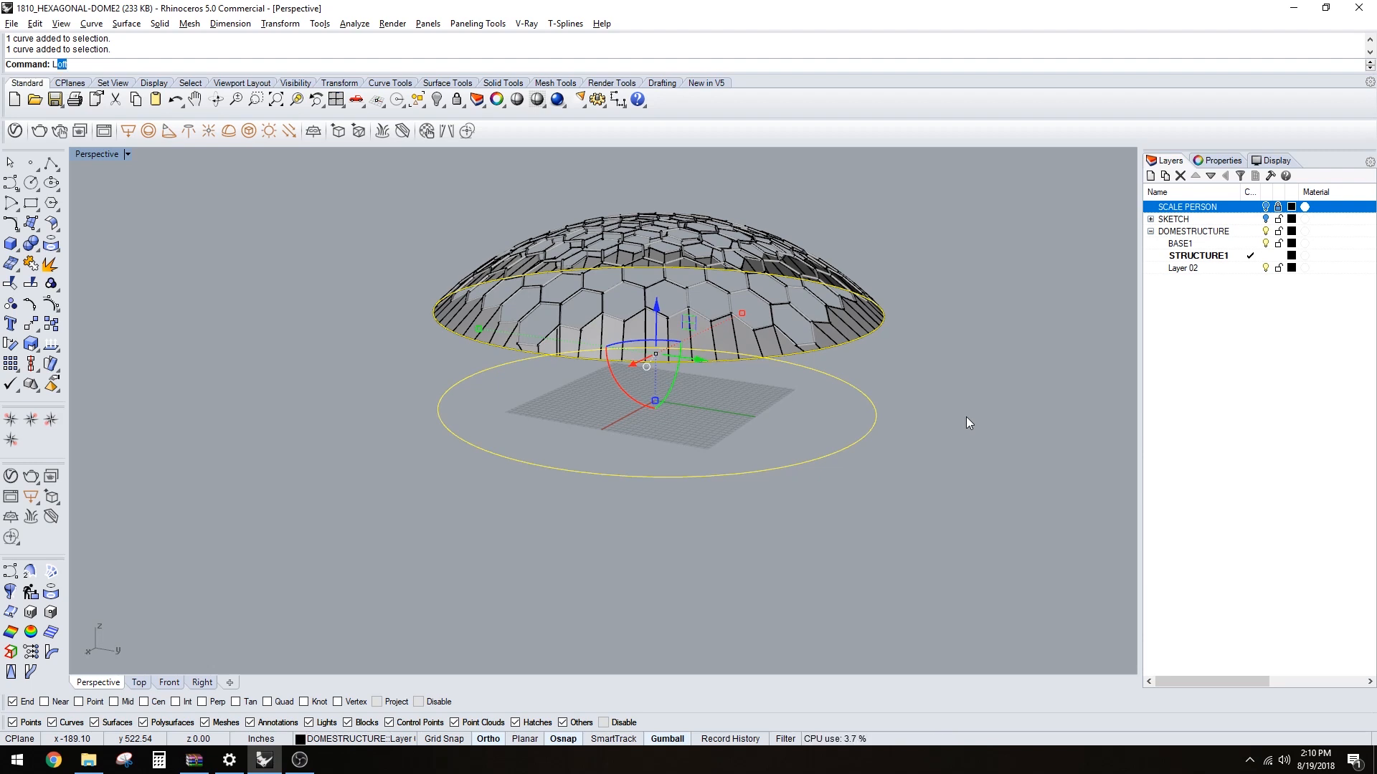
{"action": "type", "text": "f"}
{"action": "key", "text": "BackSpace"}
{"action": "key", "text": "Return"}
{"action": "key", "text": "Return"}
{"action": "key", "text": "Return"}
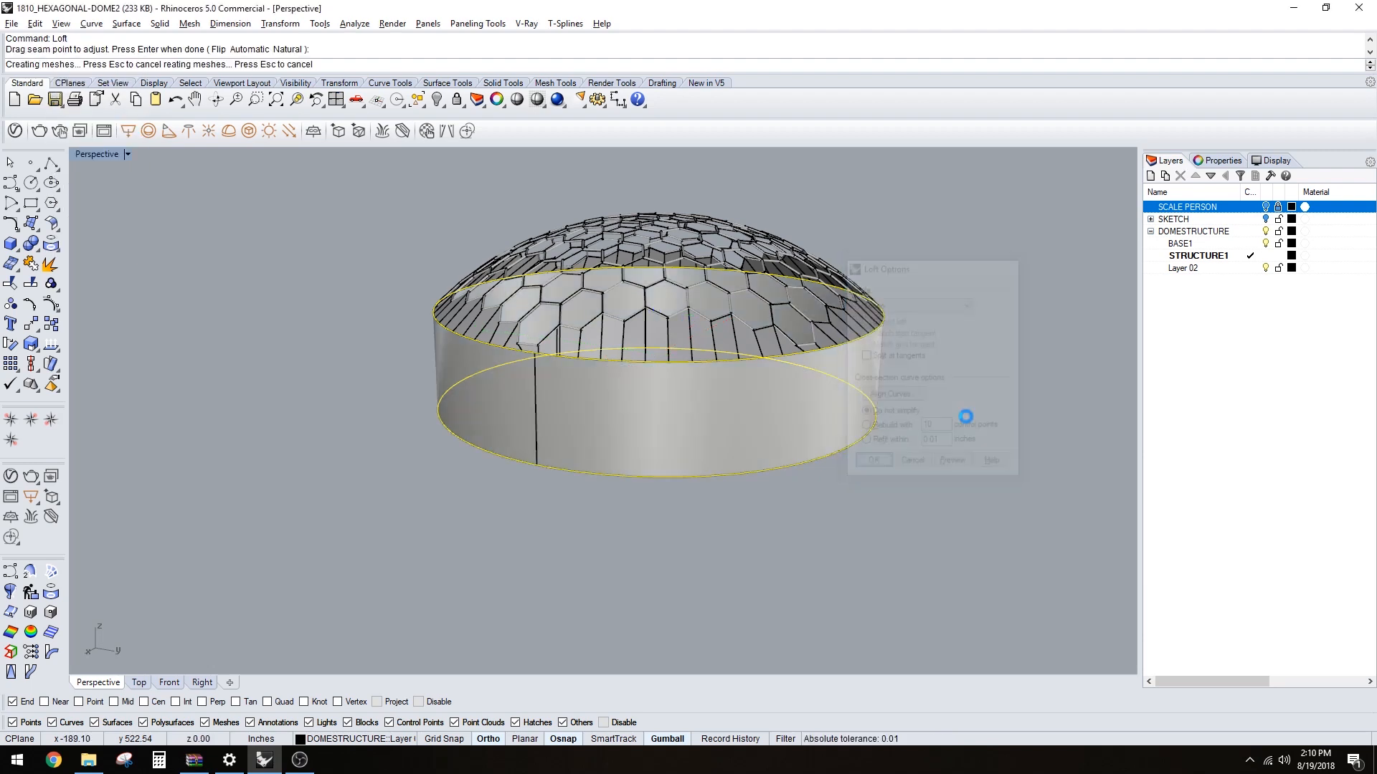
{"action": "right_click_drag", "start_coordinate": [578, 490], "coordinate": [707, 513]}
{"action": "key", "text": "Delete"}
{"action": "left_click", "coordinate": [684, 490]}
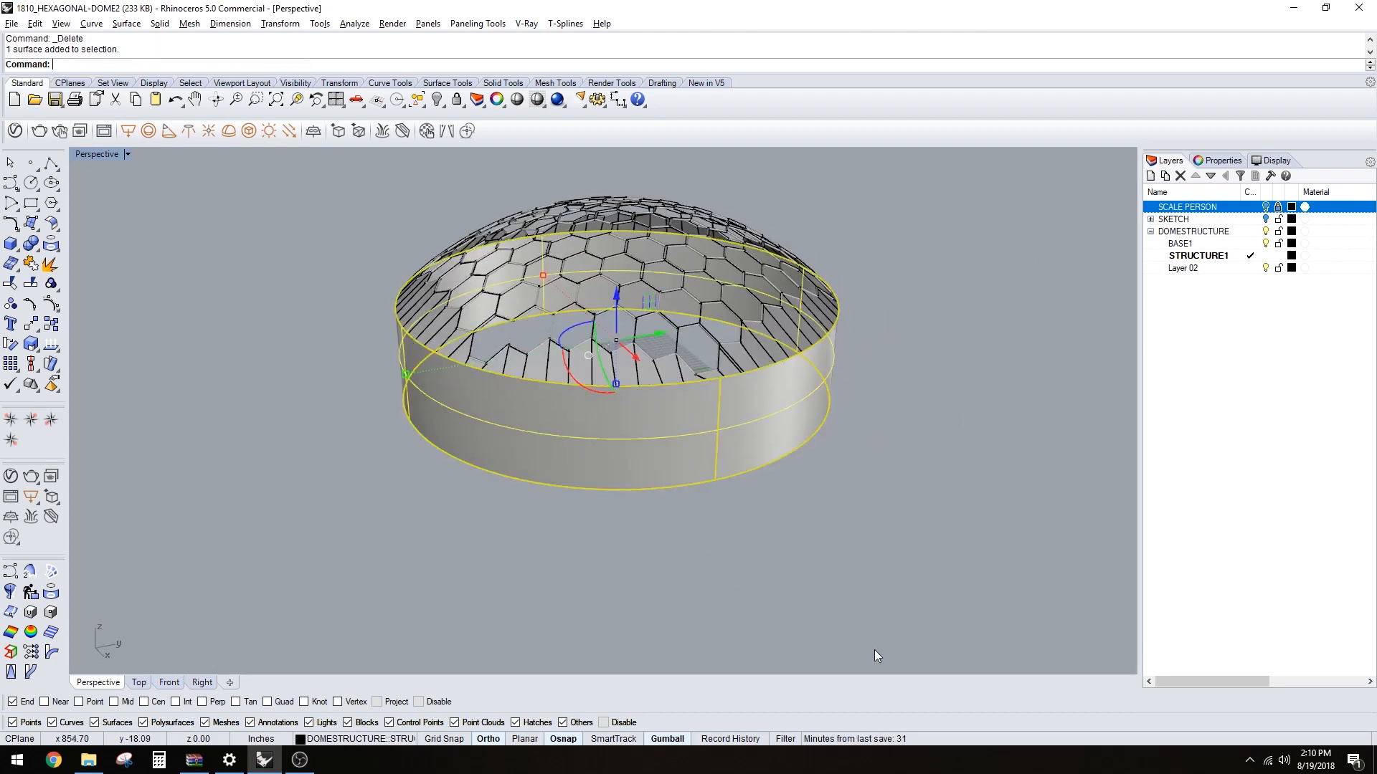
- Make the Layer 02 sublayer of DOMESTRUCTURE current and select the cylindrical wall surface
{"action": "right_click_drag", "start_coordinate": [646, 419], "coordinate": [730, 355]}
{"action": "scroll", "coordinate": [785, 363], "scroll_direction": "up", "scroll_amount": 5}
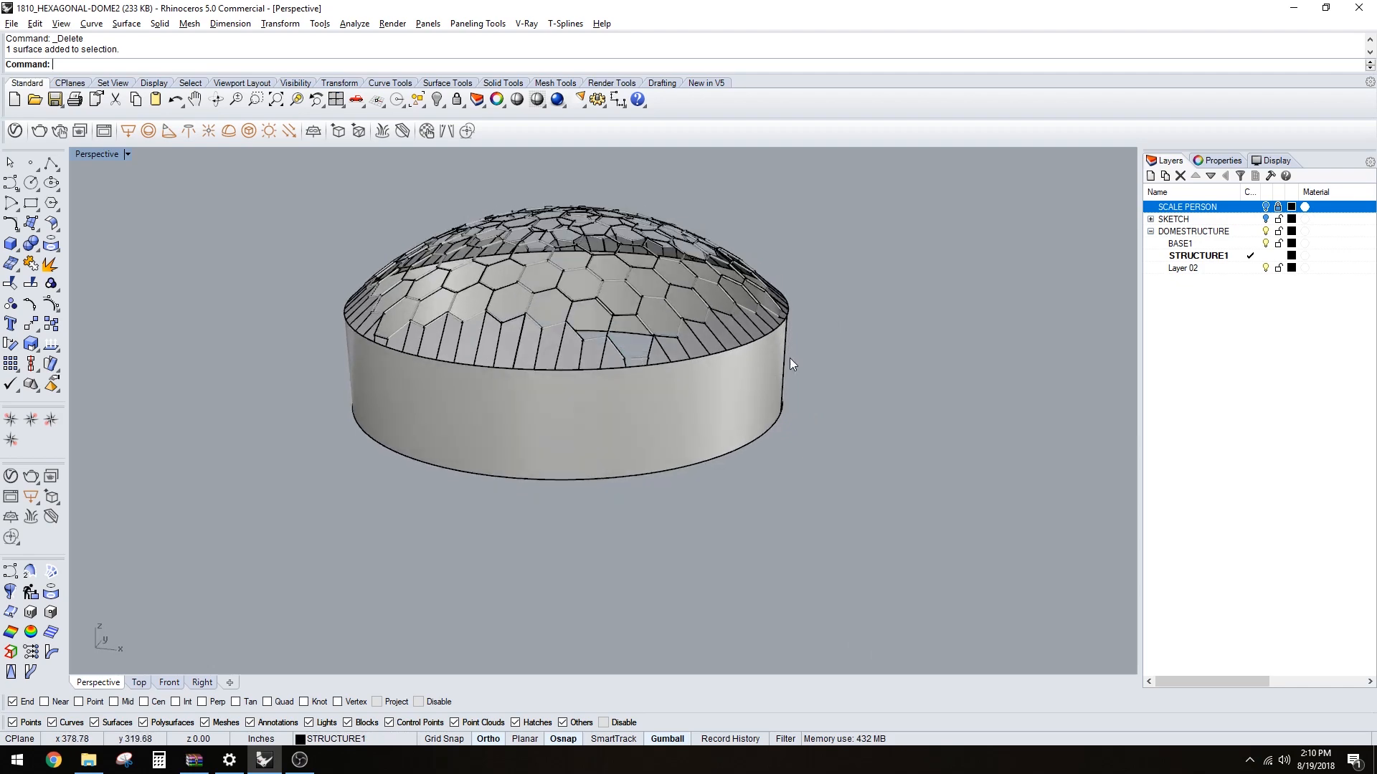
{"action": "scroll", "coordinate": [763, 405], "scroll_direction": "down", "scroll_amount": 5}
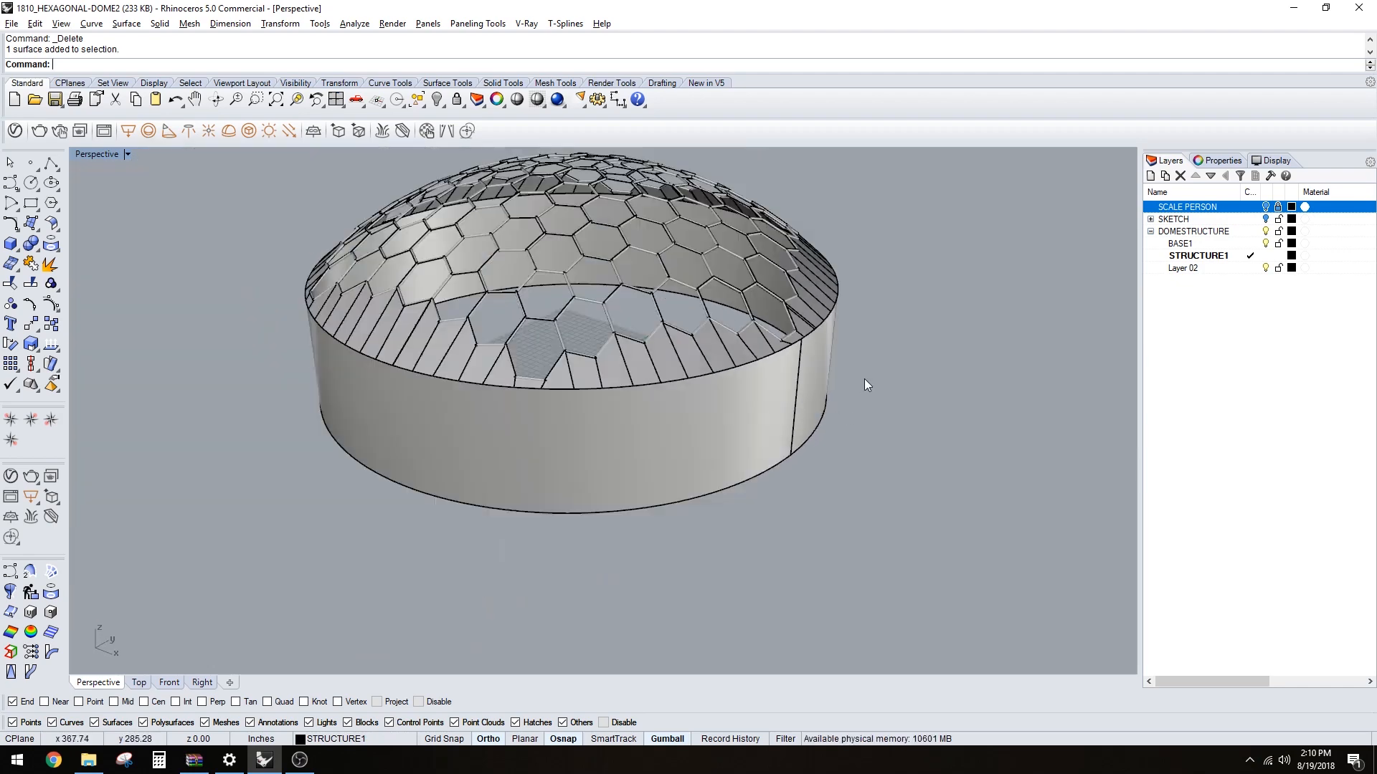
{"action": "left_click", "coordinate": [1251, 269]}
{"action": "left_click", "coordinate": [1251, 270]}
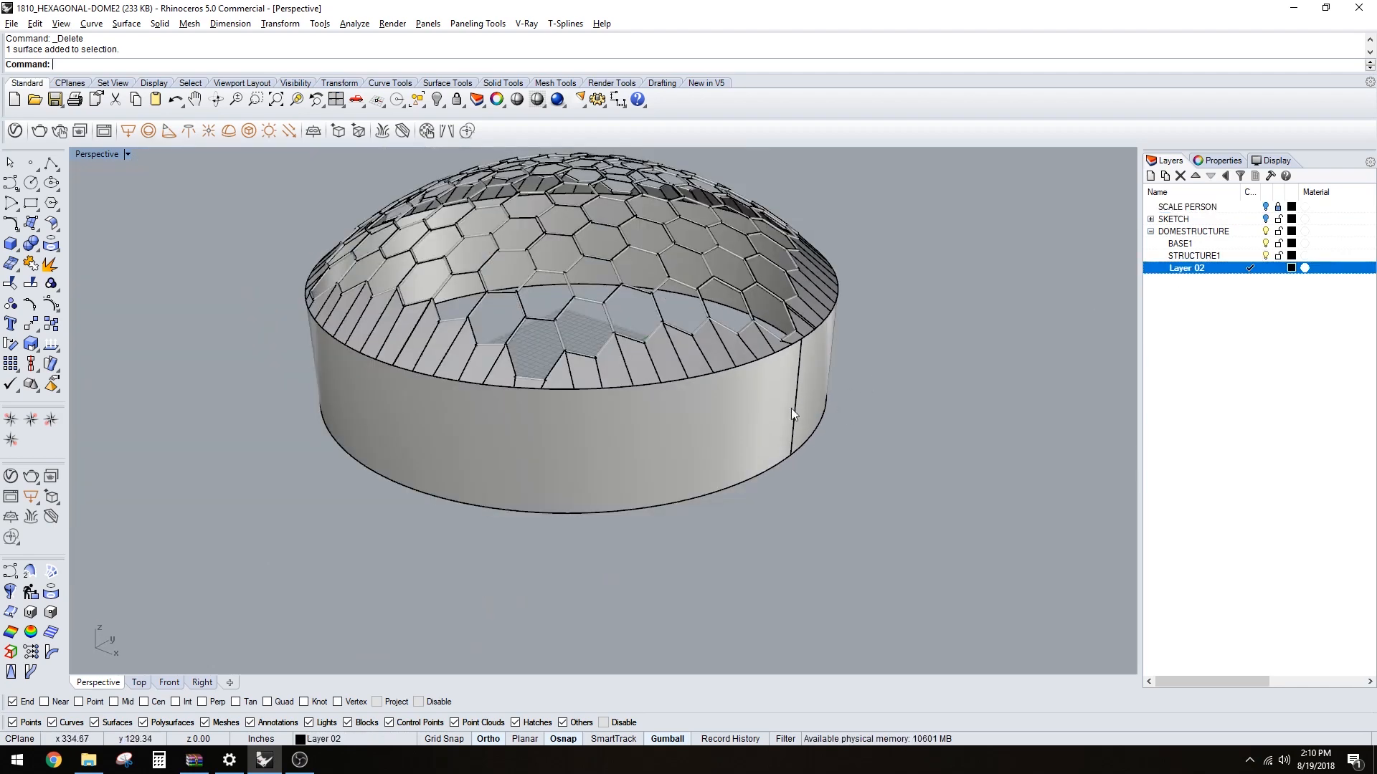
{"action": "left_click", "coordinate": [790, 407]}
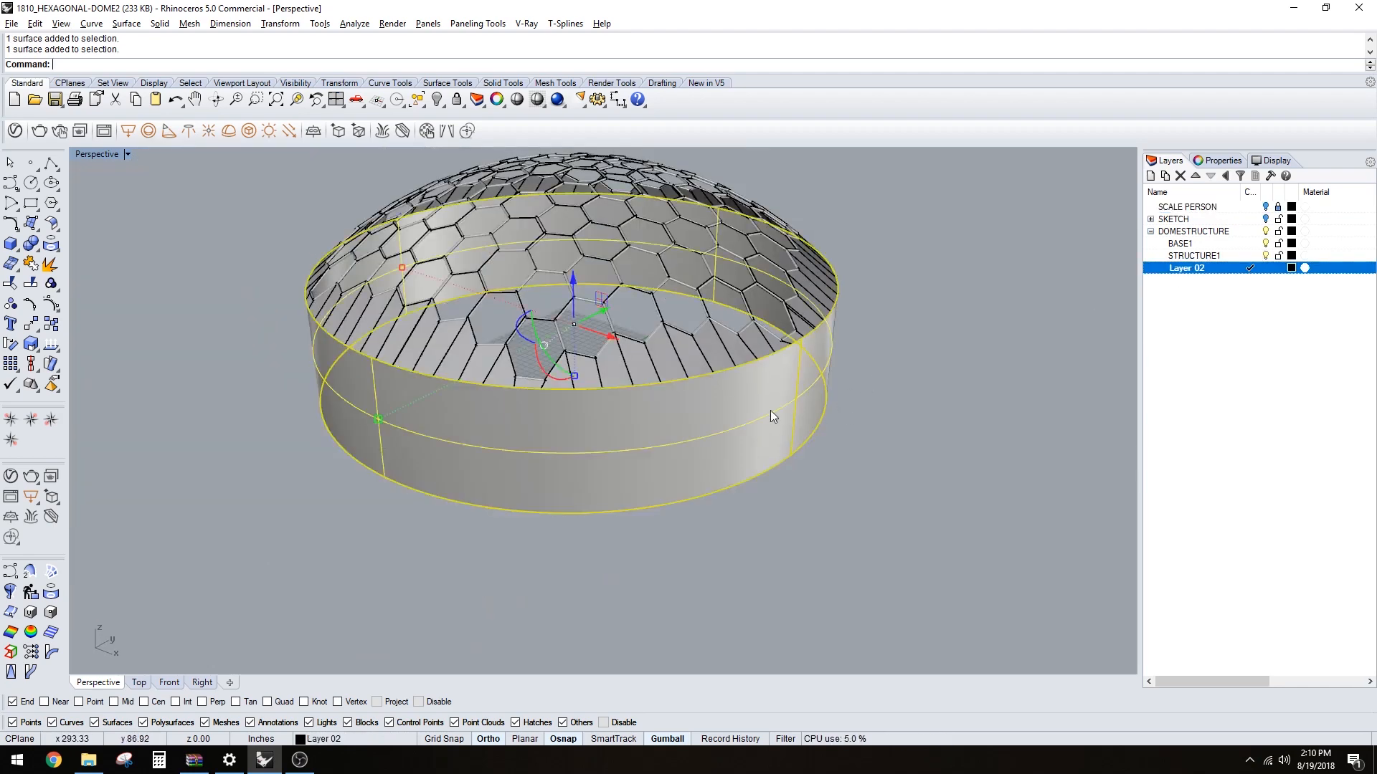
- Rename the Layer 02 sublayer as WALL1
{"action": "double_click", "coordinate": [1196, 270]}
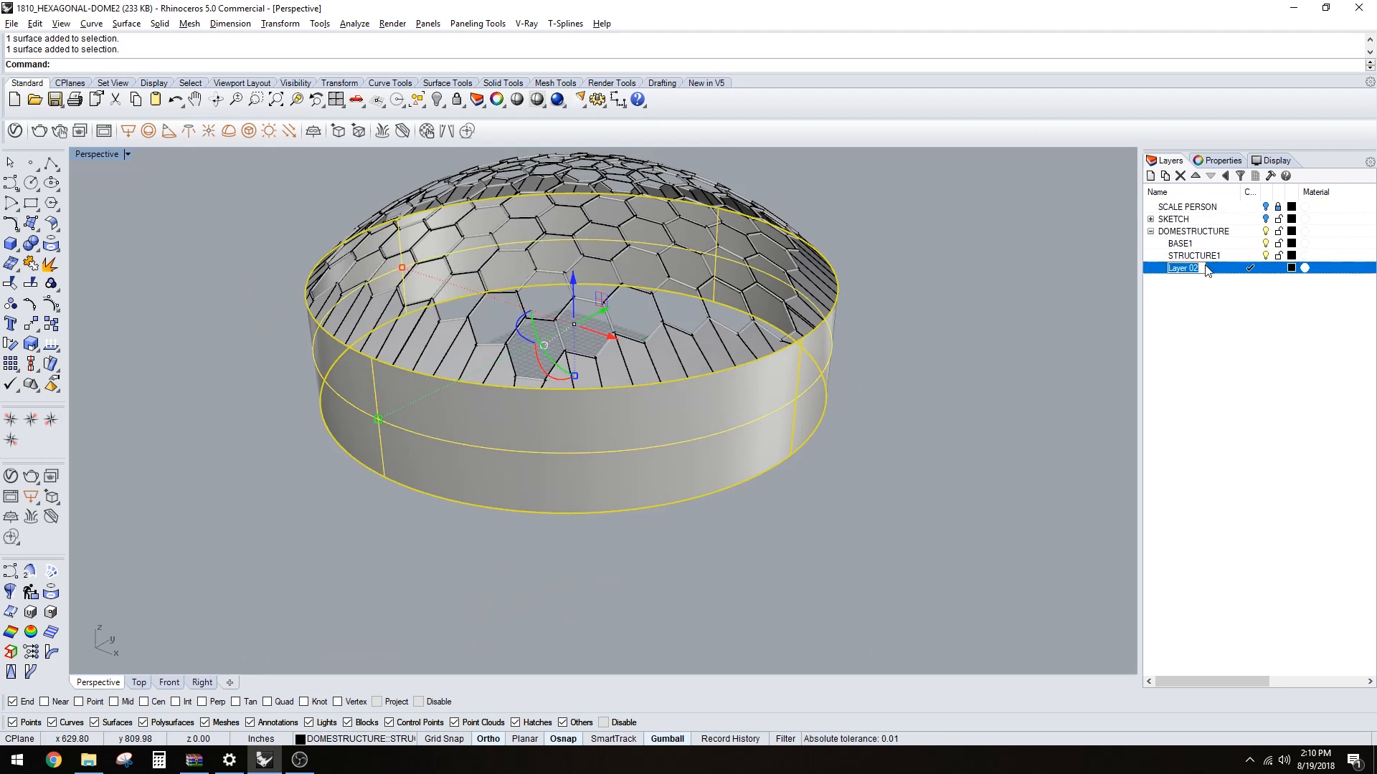
{"action": "type", "text": "PROFIL"}
{"action": "key", "text": "BackSpace"}
{"action": "key", "text": "BackSpace"}
{"action": "key", "text": "BackSpace"}
{"action": "key", "text": "BackSpace"}
{"action": "key", "text": "BackSpace"}
{"action": "key", "text": "BackSpace"}
{"action": "type", "text": "WALL"}
{"action": "key", "text": "Return"}
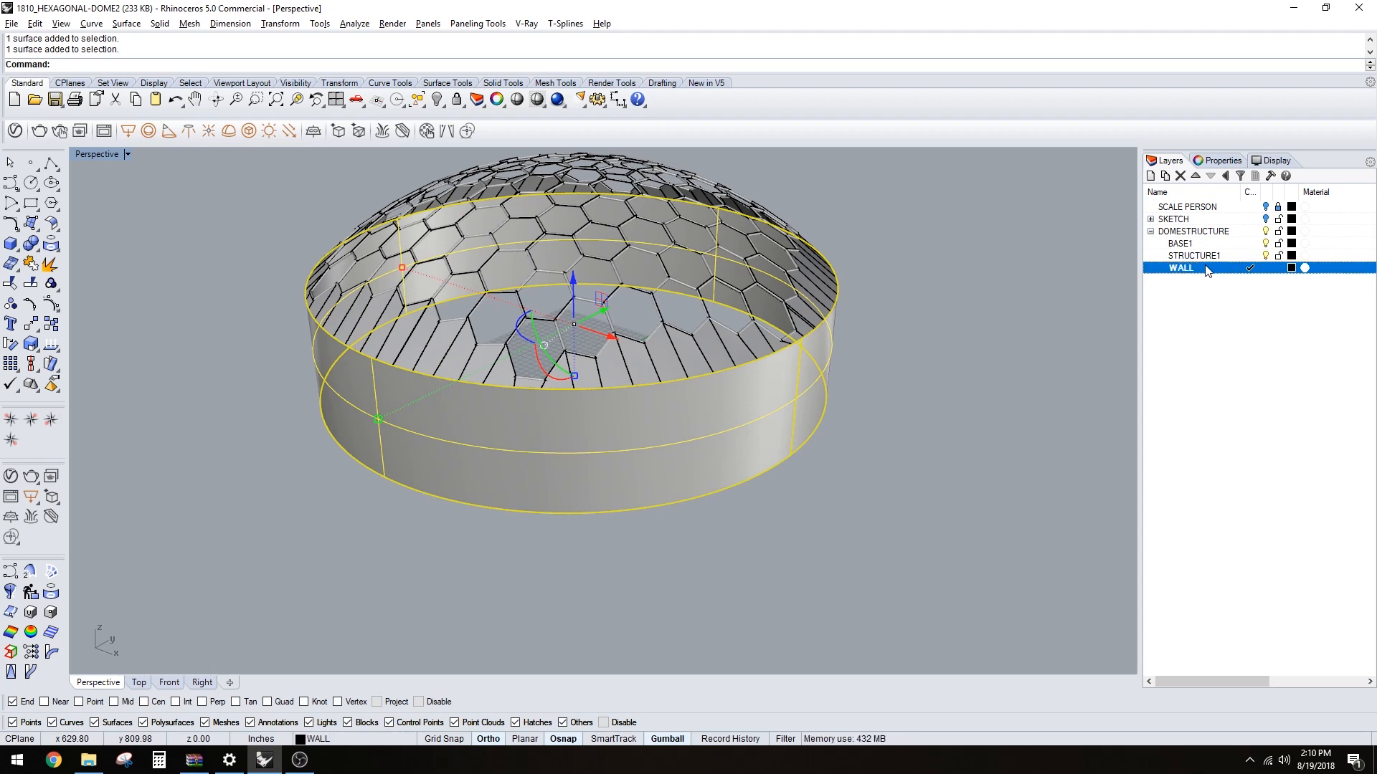
{"action": "left_click", "coordinate": [1207, 270]}
{"action": "key", "text": "Right"}
{"action": "type", "text": "1"}
{"action": "left_click", "coordinate": [1251, 344]}
- Set the WALL1 layer color to Red and deselect the wall surface
{"action": "left_click", "coordinate": [1290, 269]}
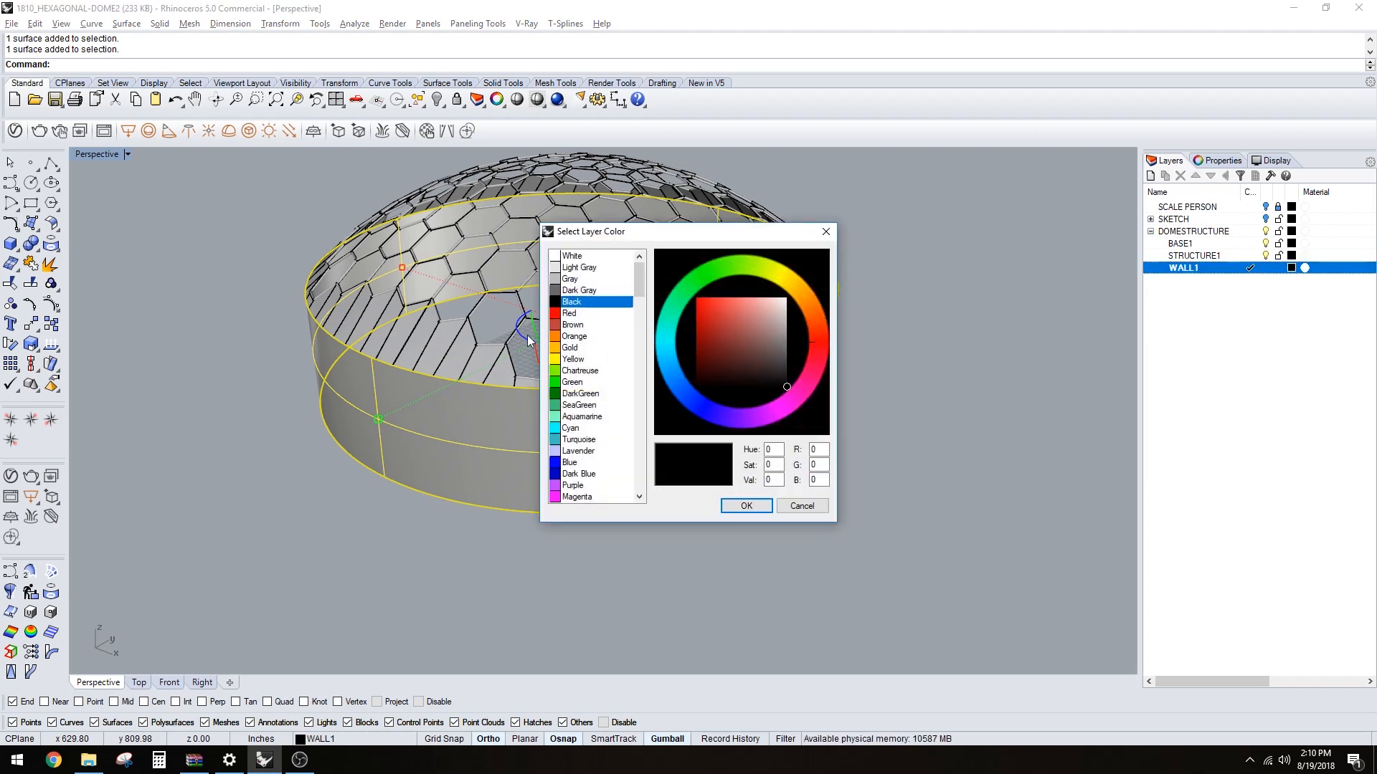
{"action": "left_click", "coordinate": [568, 314]}
{"action": "left_click", "coordinate": [743, 506]}
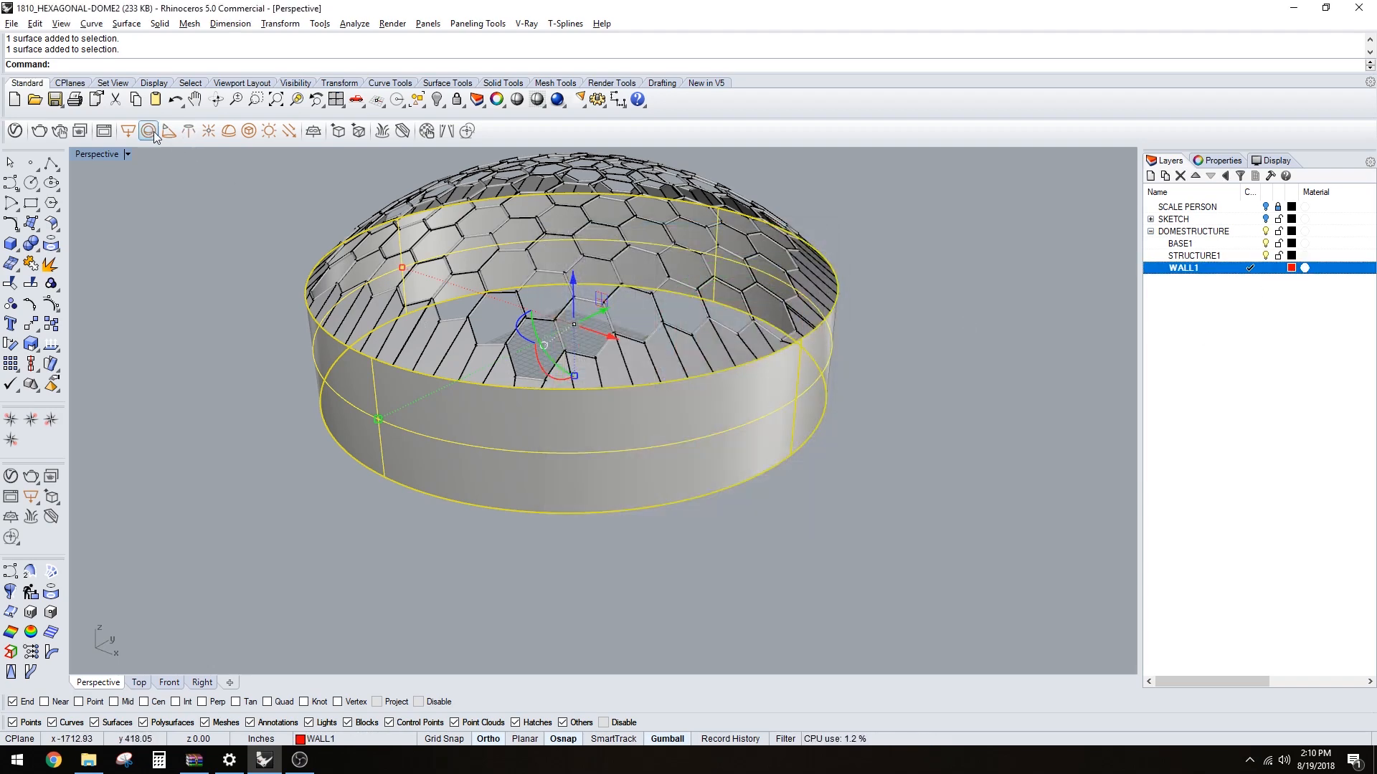
{"action": "double_click", "coordinate": [112, 157]}
{"action": "double_click", "coordinate": [706, 158]}
{"action": "left_click", "coordinate": [935, 498]}
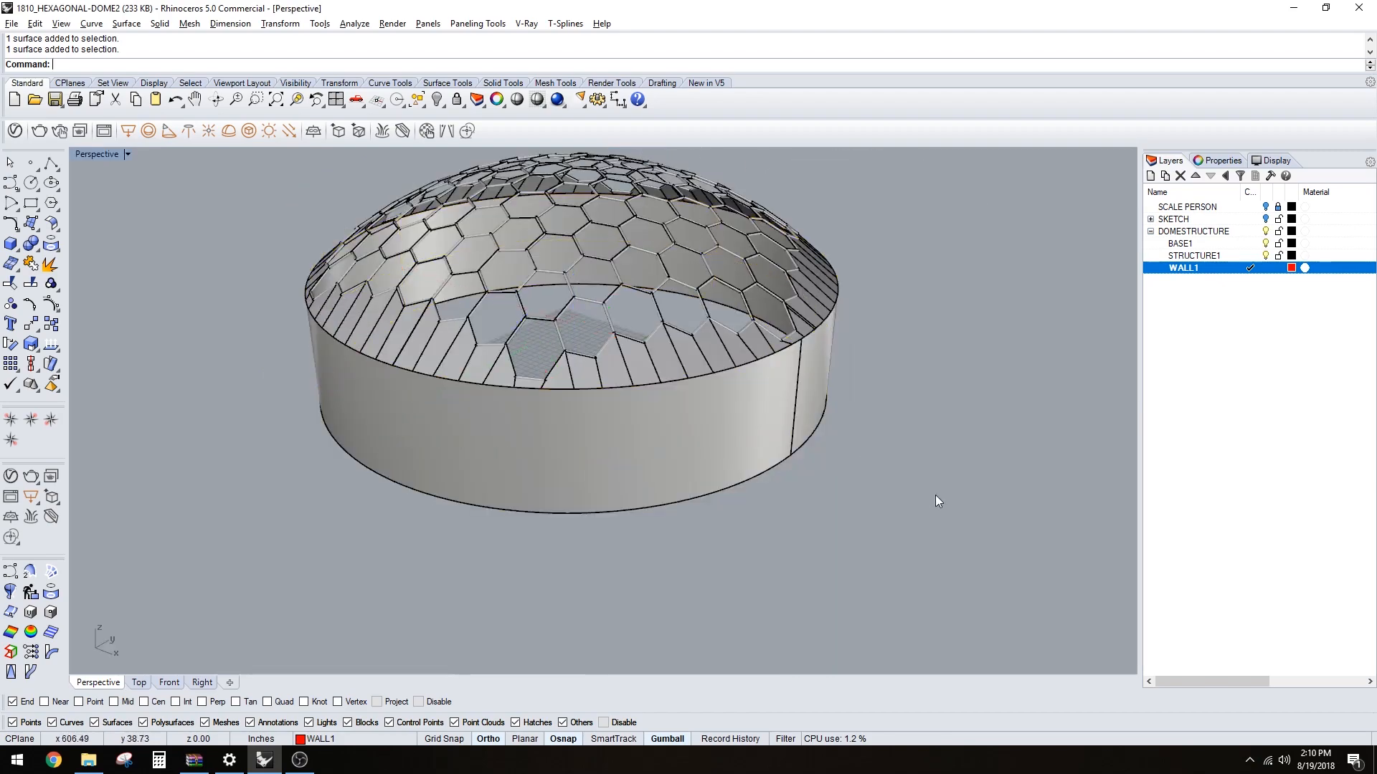
- Extrude the cylindrical wall's vertical seam edge outward along the X direction into a flat upright surface
{"action": "right_click_drag", "start_coordinate": [936, 499], "coordinate": [807, 470]}
{"action": "scroll", "coordinate": [816, 418], "scroll_direction": "up", "scroll_amount": 4}
{"action": "type", "text": "extrudecrv"}
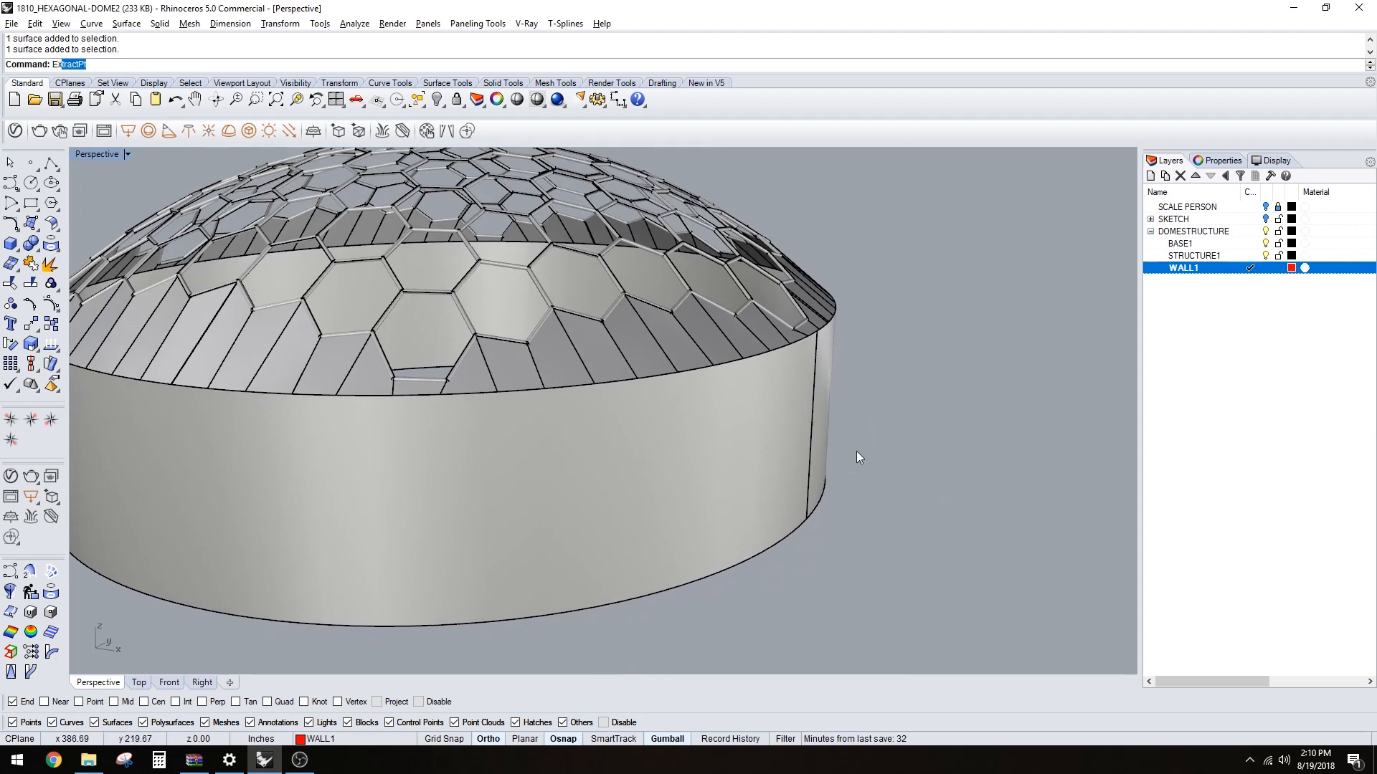
{"action": "key", "text": "Return"}
{"action": "left_click", "coordinate": [813, 416]}
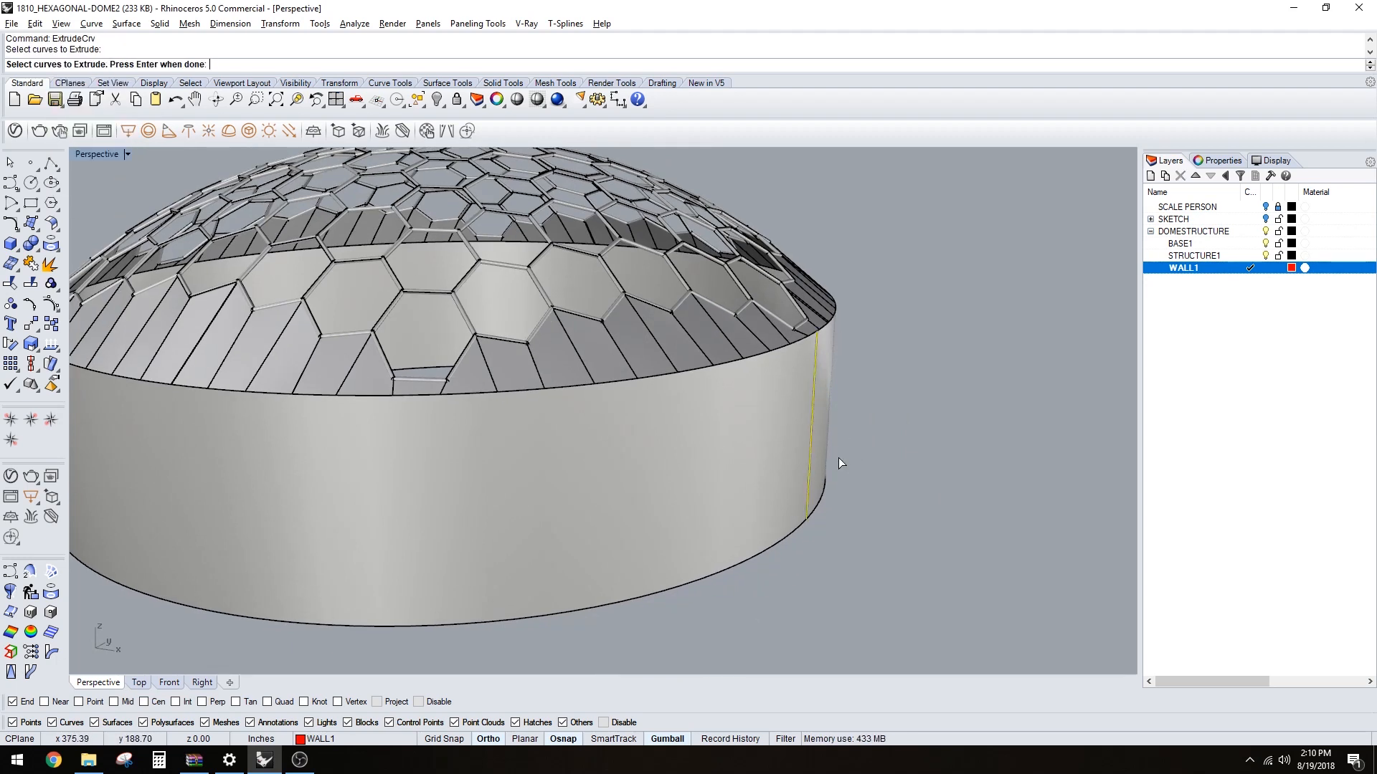
{"action": "key", "text": "Return"}
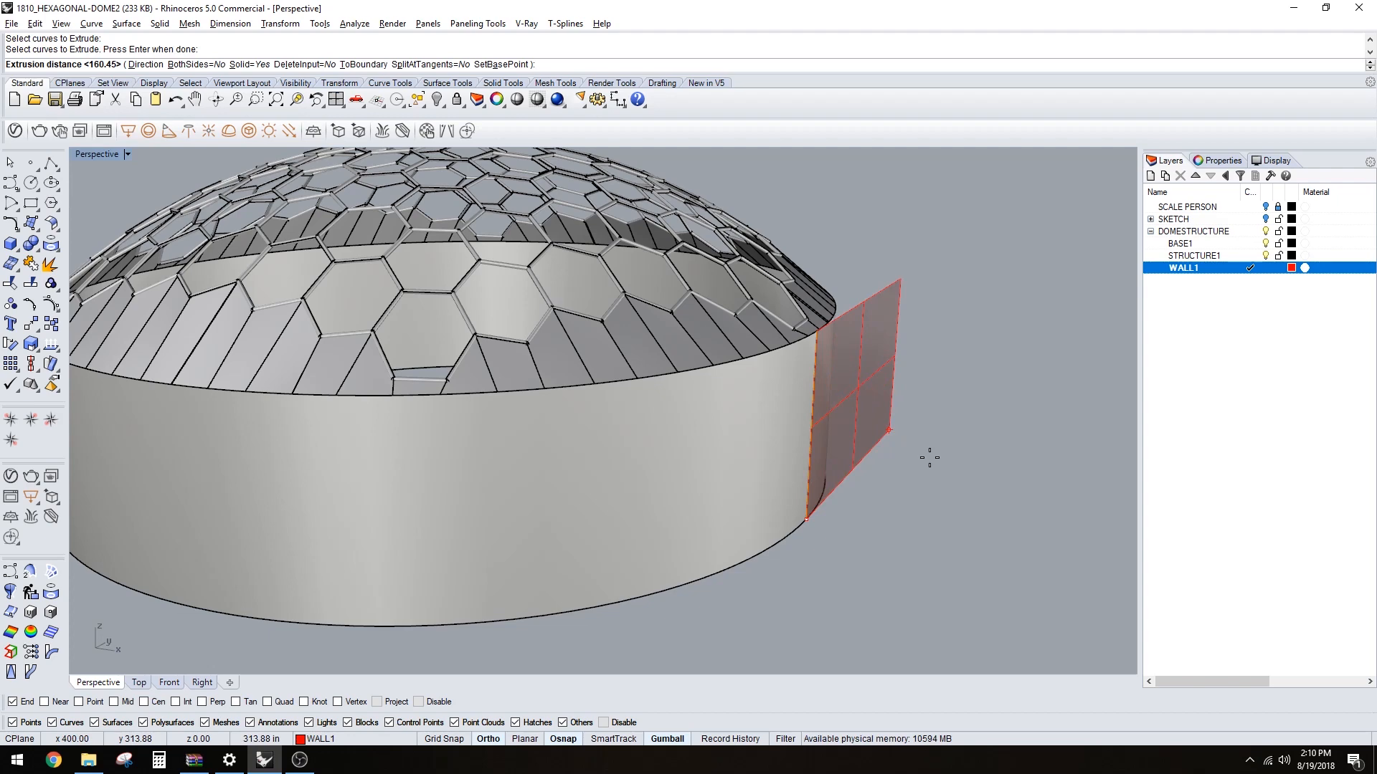
{"action": "type", "text": "D"}
{"action": "key", "text": "Return"}
{"action": "left_click", "coordinate": [865, 514]}
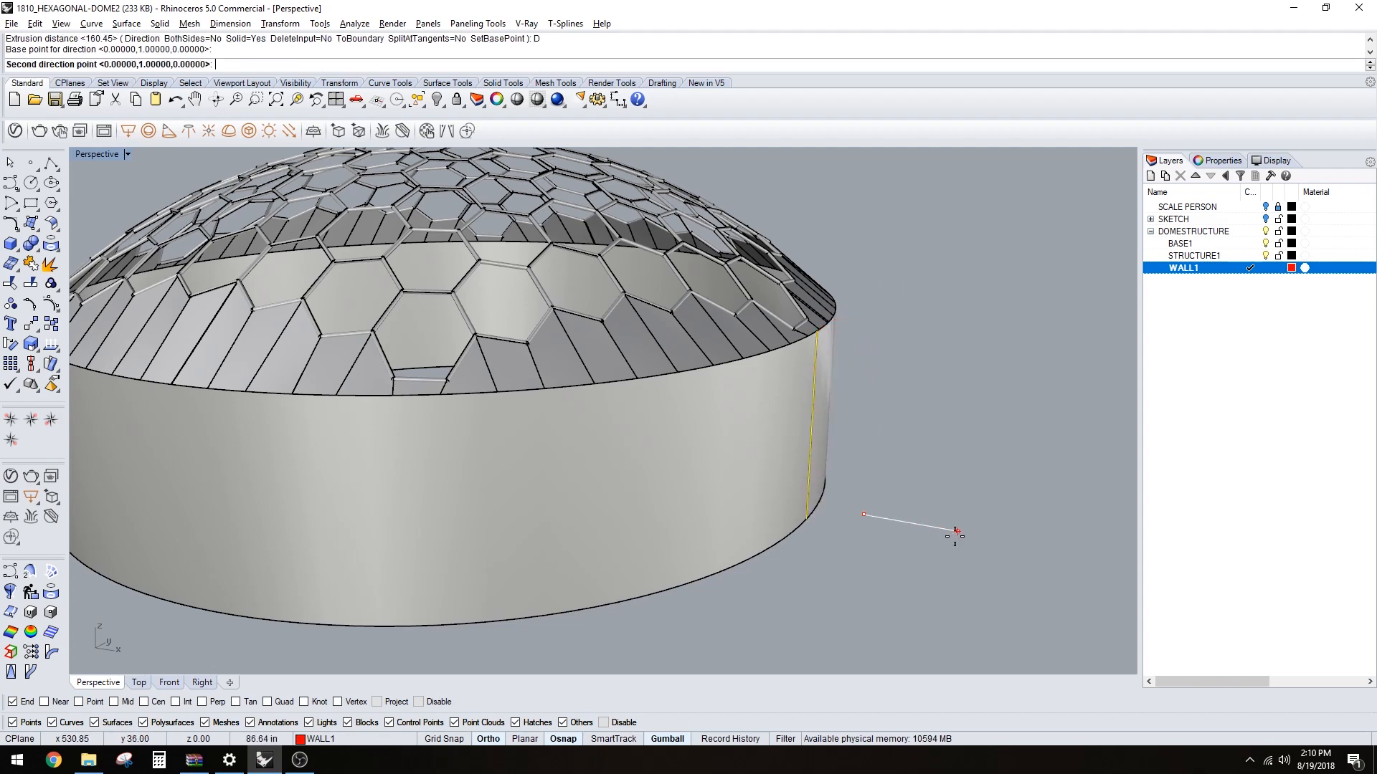
{"action": "left_click", "coordinate": [955, 535]}
{"action": "left_click", "coordinate": [919, 548]}
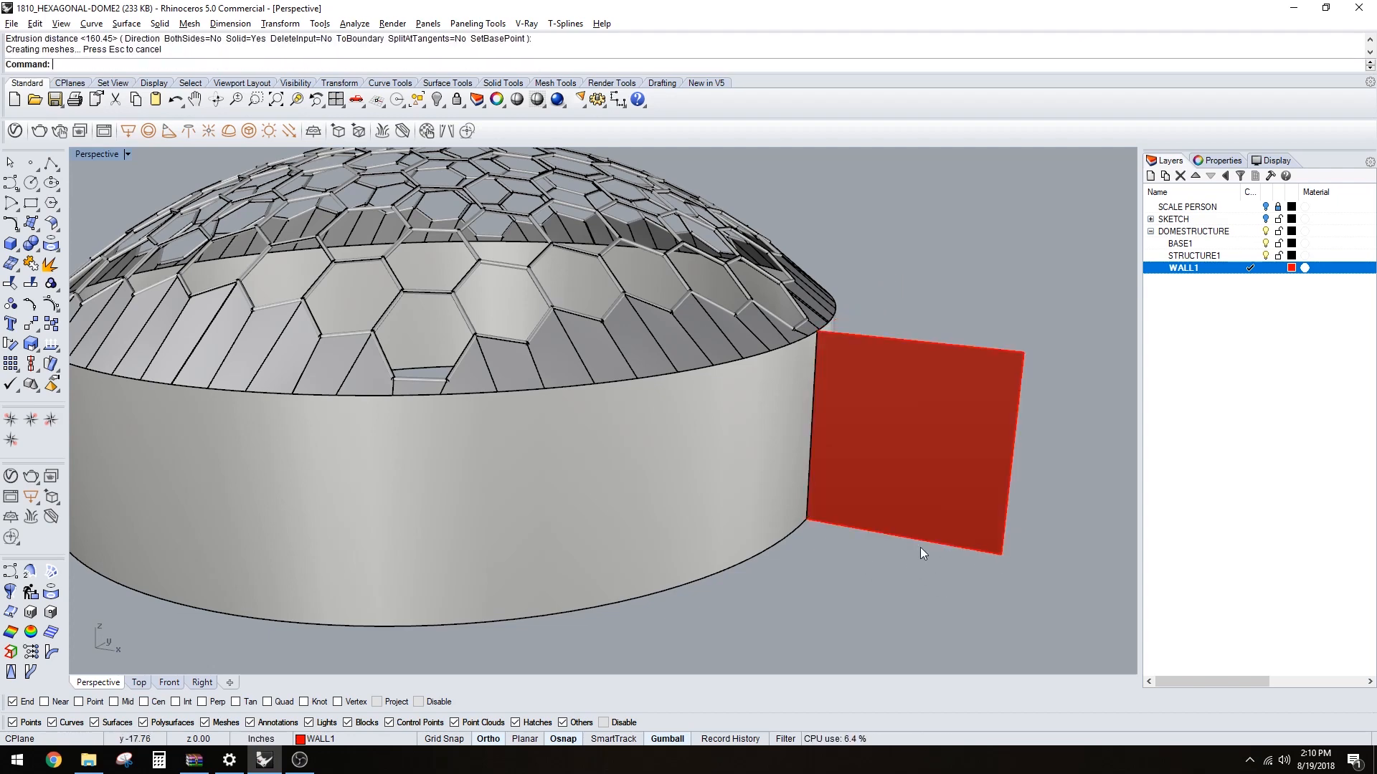
- Examine the red extruded surface and where it meets the cylindrical wall's seam
{"action": "scroll", "coordinate": [889, 495], "scroll_direction": "up", "scroll_amount": 5}
{"action": "left_click", "coordinate": [875, 497]}
{"action": "left_click", "coordinate": [816, 591]}
{"action": "right_click_drag", "start_coordinate": [912, 535], "coordinate": [713, 523], "text": "shift"}
{"action": "left_click", "coordinate": [777, 549]}
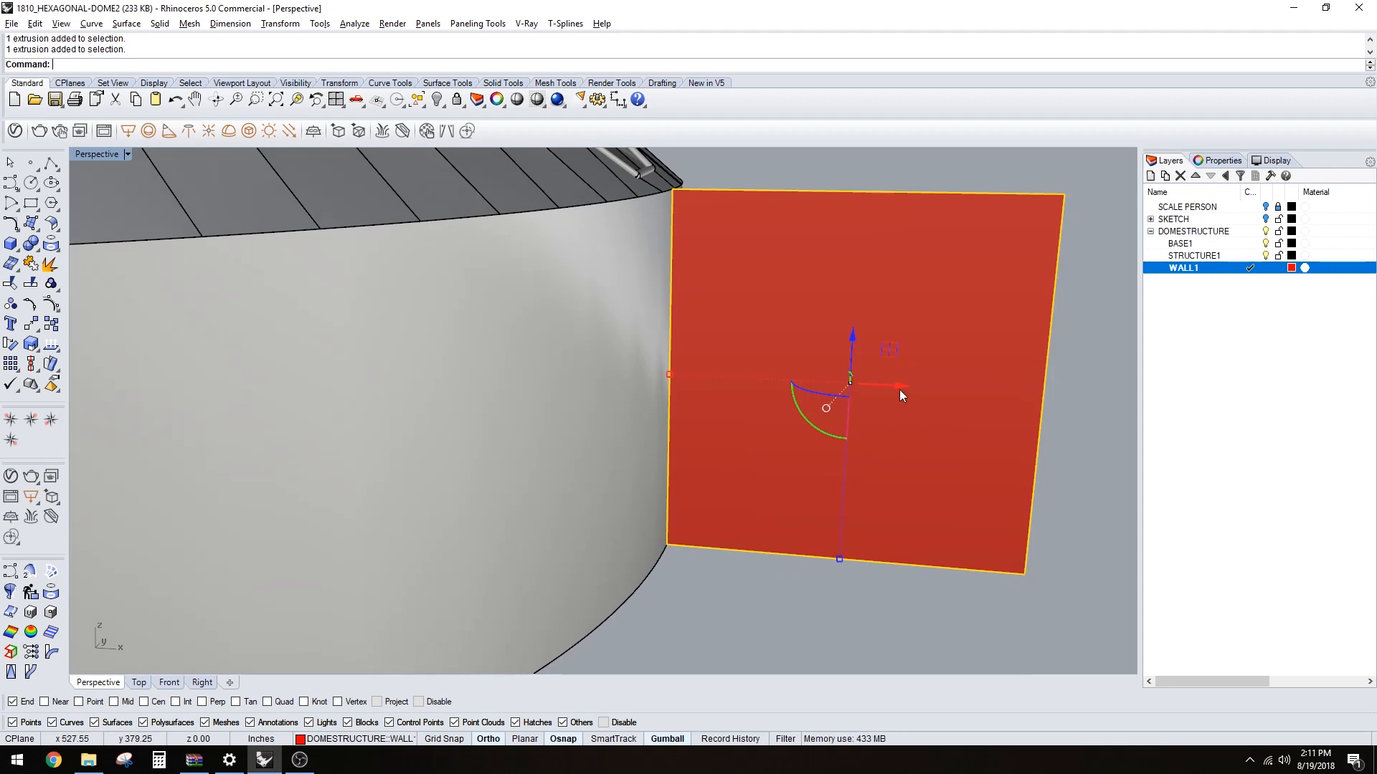
{"action": "left_click", "coordinate": [761, 592]}
{"action": "right_click_drag", "start_coordinate": [761, 592], "coordinate": [712, 596]}
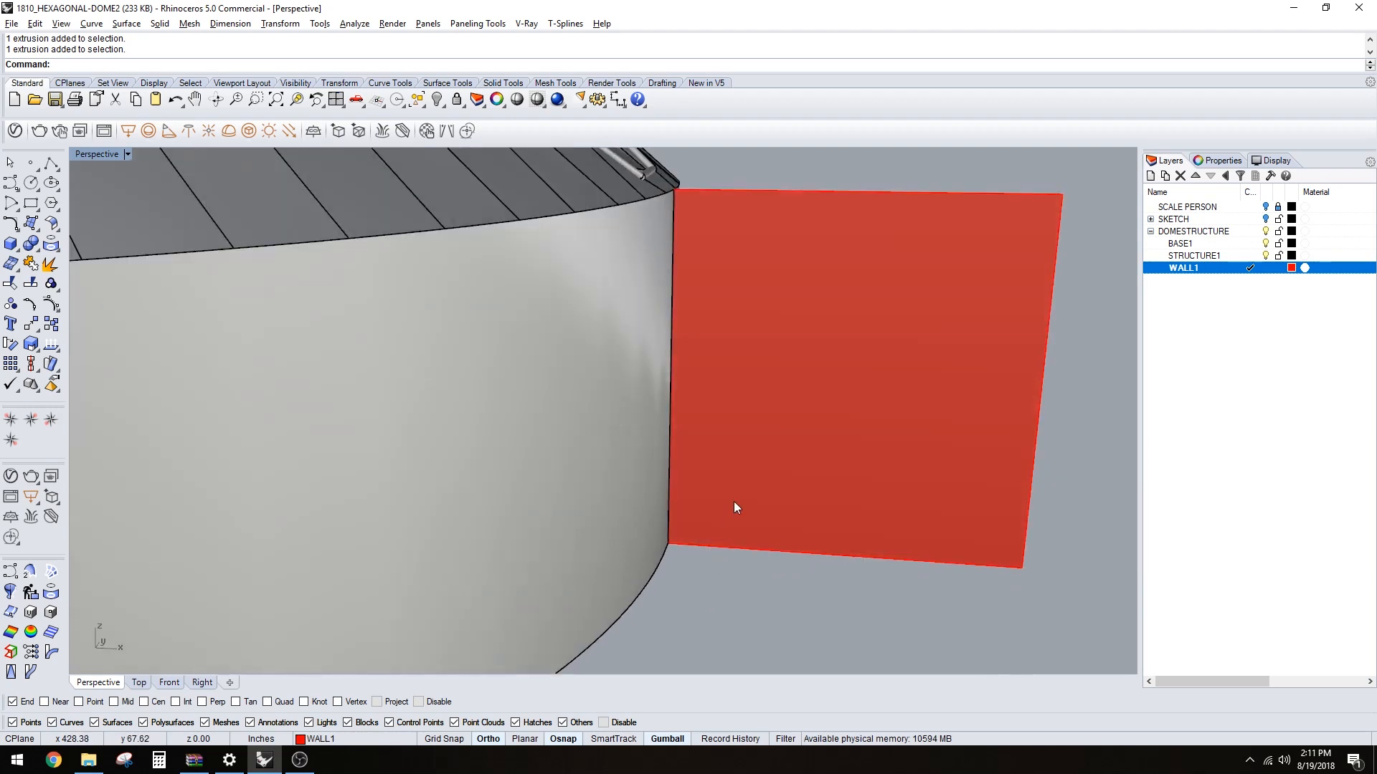
{"action": "left_click", "coordinate": [838, 326]}
{"action": "left_click", "coordinate": [711, 626]}
- Align the construction plane to the red surface, with its origin at the surface's lower corner on the wall seam
{"action": "type", "text": "Plane"}
{"action": "key", "text": "Return"}
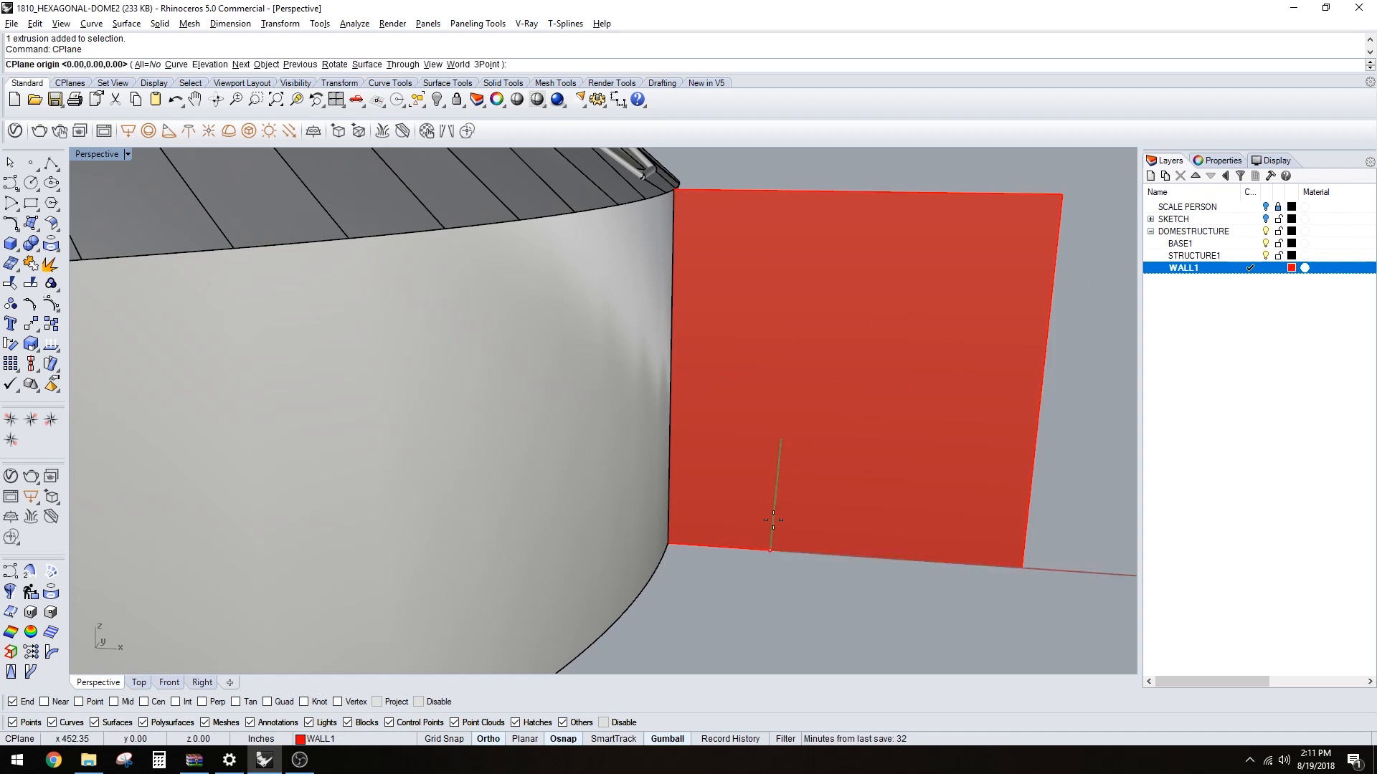
{"action": "type", "text": "S"}
{"action": "key", "text": "Return"}
{"action": "left_click", "coordinate": [775, 528]}
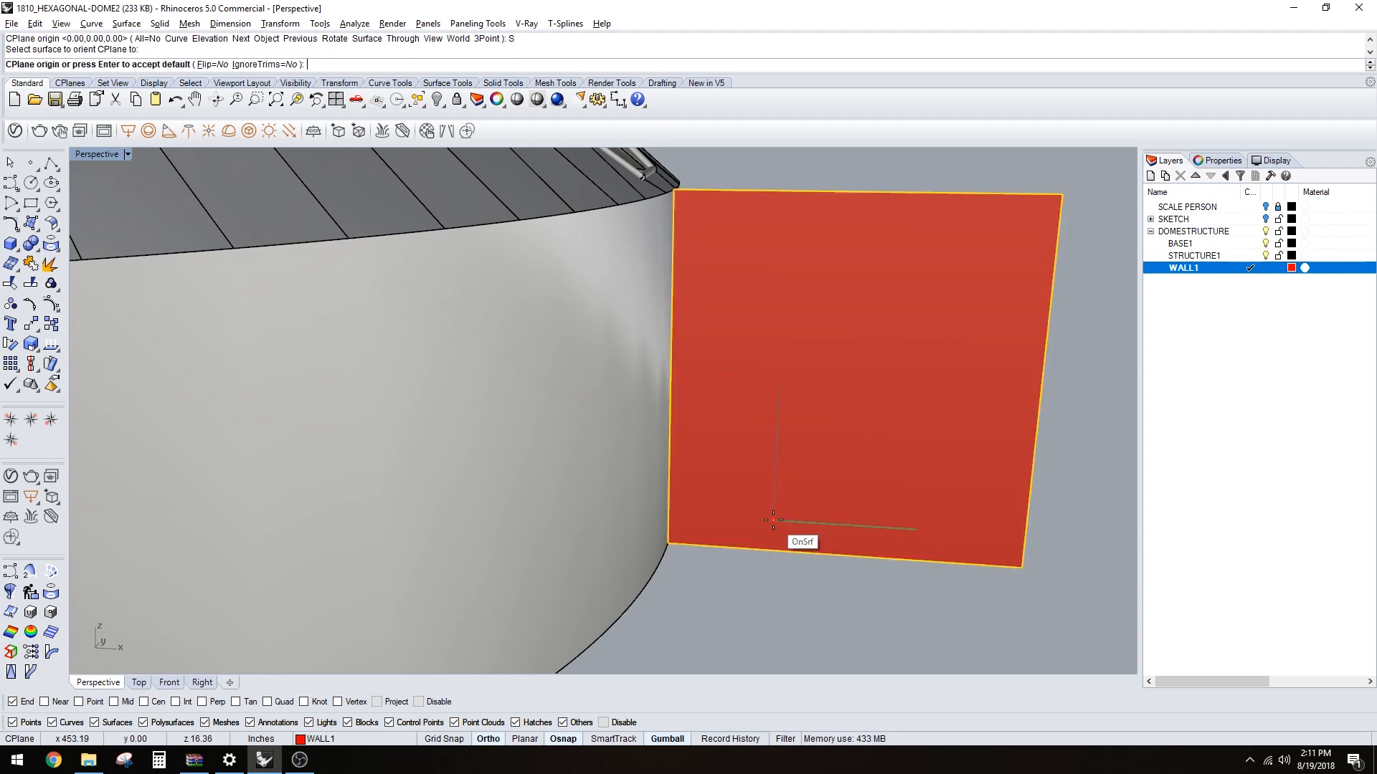
{"action": "left_click", "coordinate": [673, 542]}
{"action": "key", "text": "Return"}
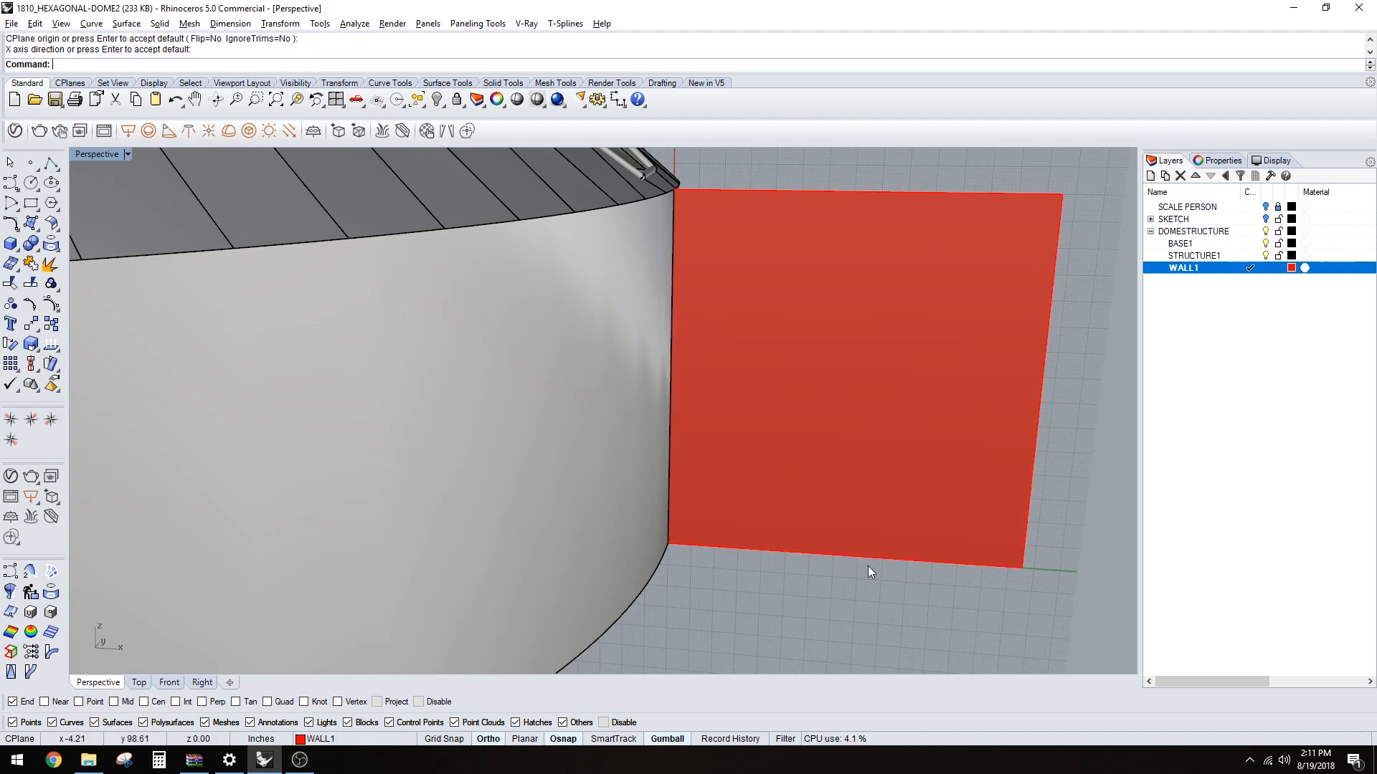
- Duplicate the bottom edge of the red surface as a curve with DupEdge
{"action": "type", "text": "DupEdge"}
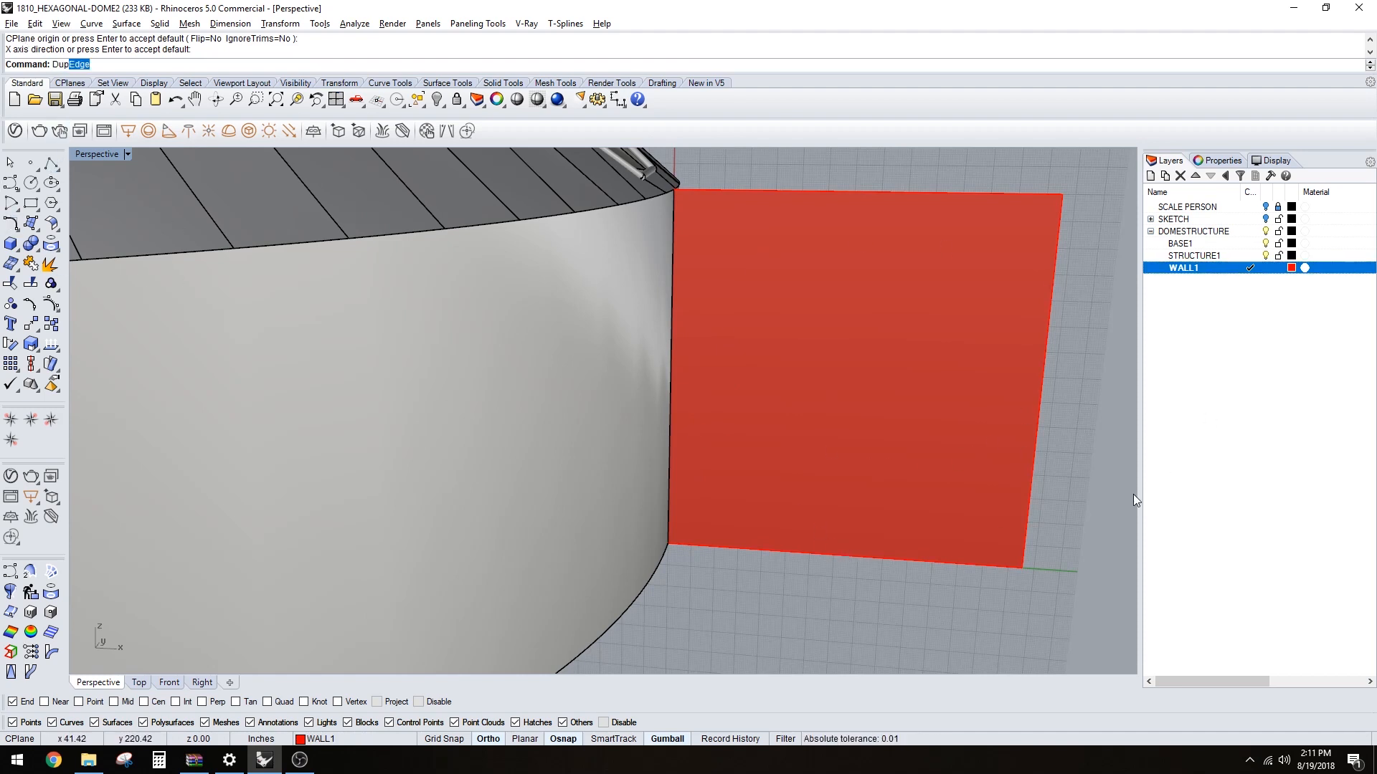
{"action": "key", "text": "Return"}
{"action": "left_click", "coordinate": [929, 560]}
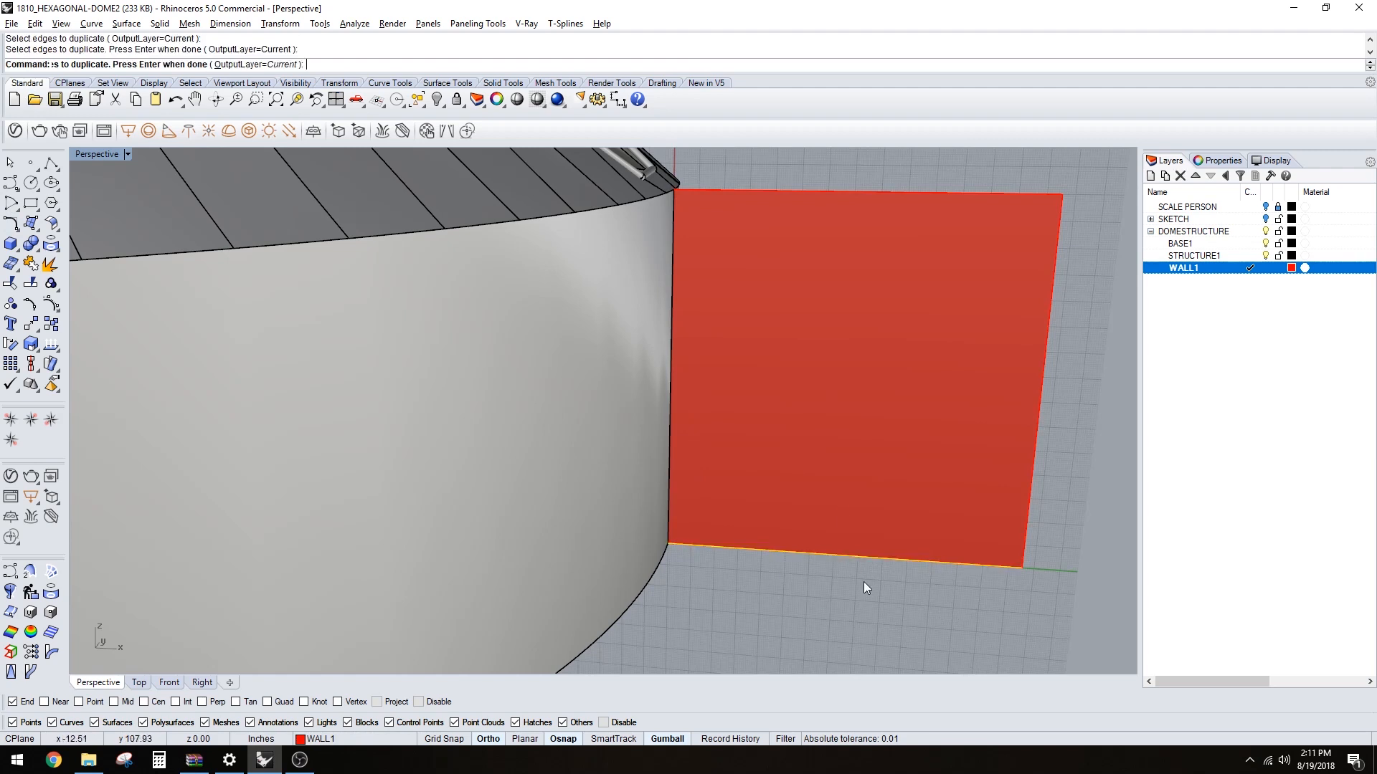
{"action": "key", "text": "Return"}
- Move the duplicated edge curve 36 inches up the red surface and clear the selection
{"action": "left_click", "coordinate": [1015, 637]}
{"action": "left_click", "coordinate": [927, 562]}
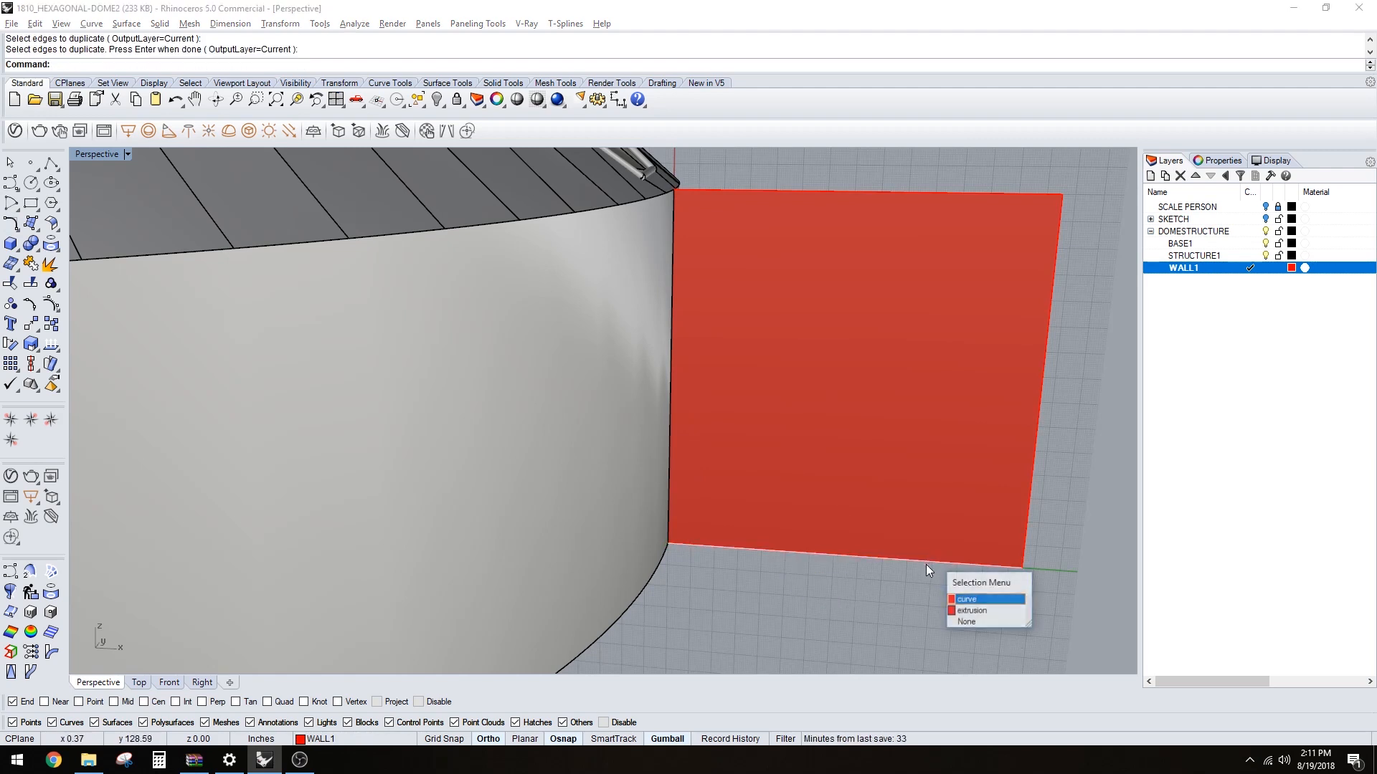
{"action": "left_click", "coordinate": [967, 600]}
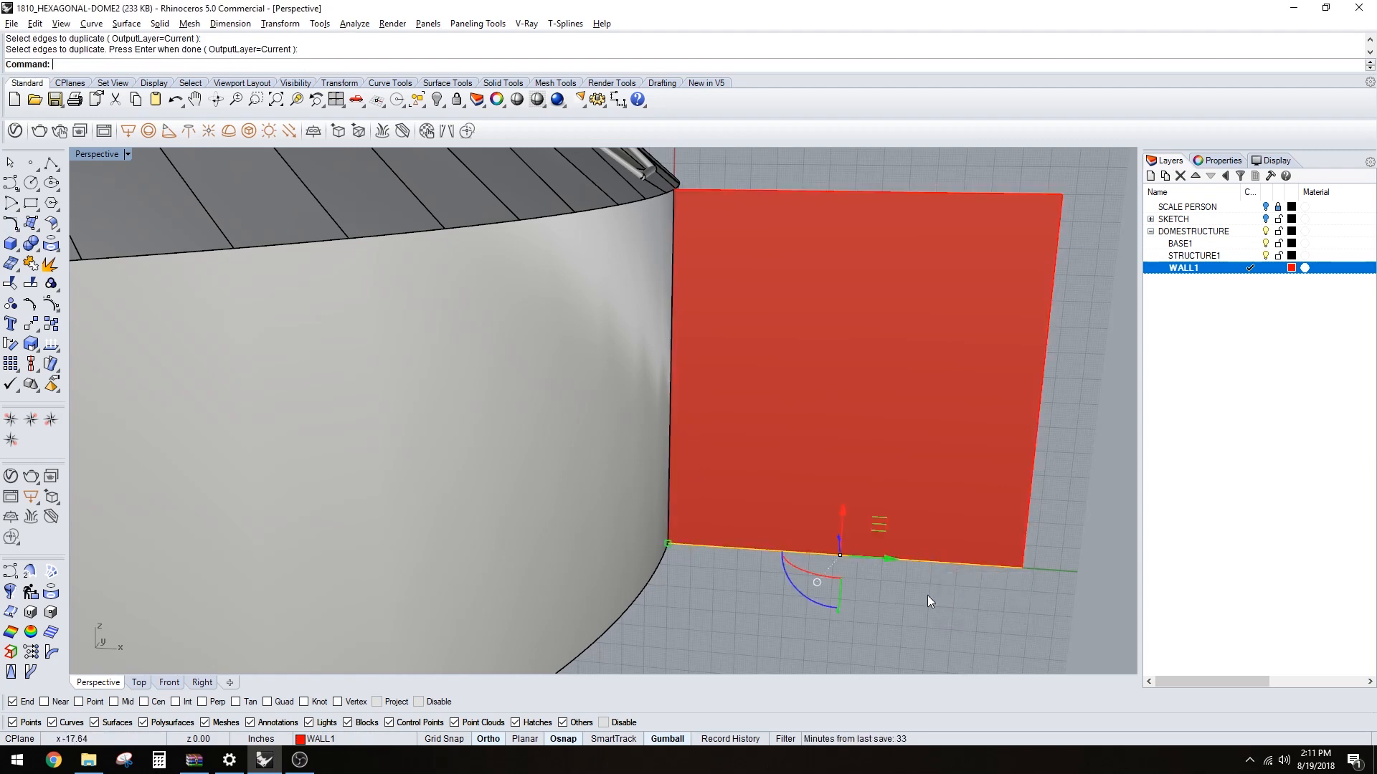
{"action": "left_click", "coordinate": [842, 512]}
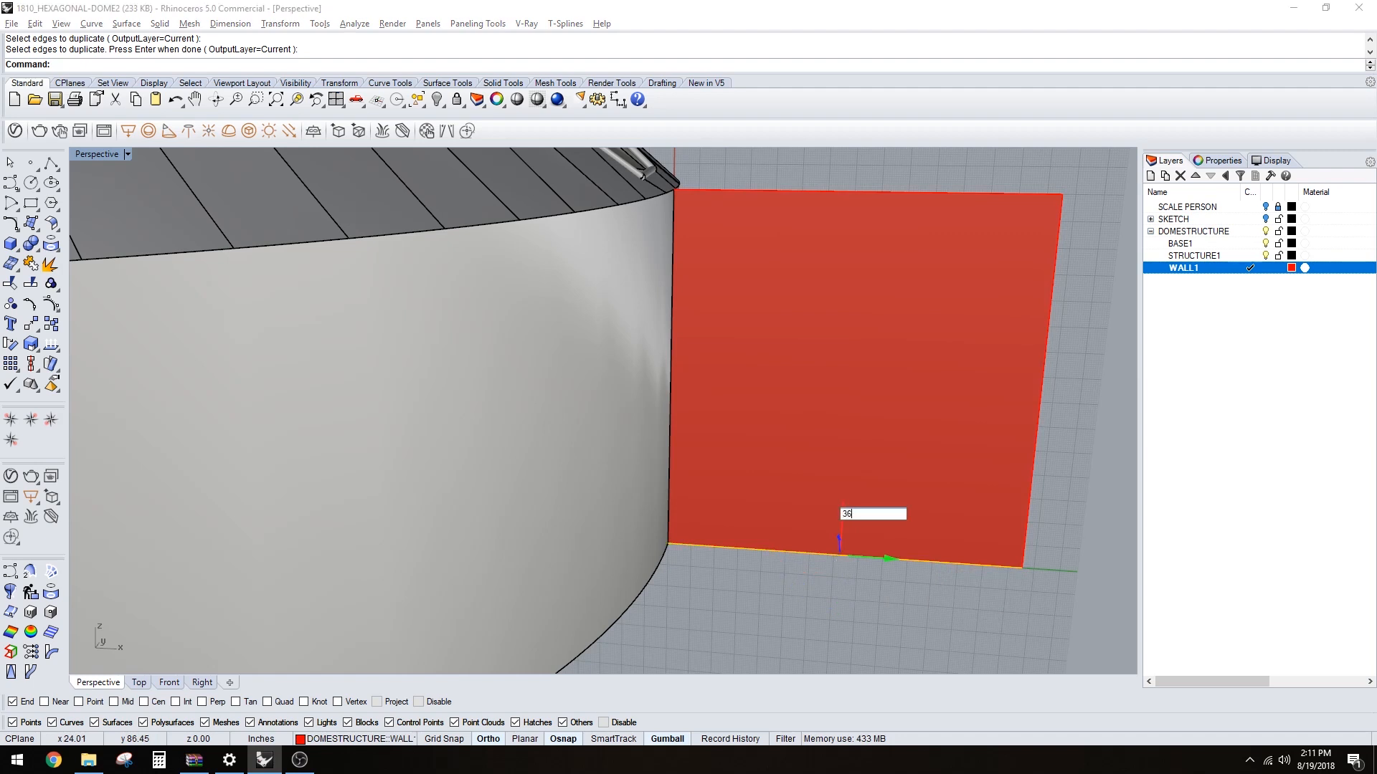
{"action": "type", "text": "36"}
{"action": "key", "text": "Return"}
{"action": "key", "text": "Escape"}
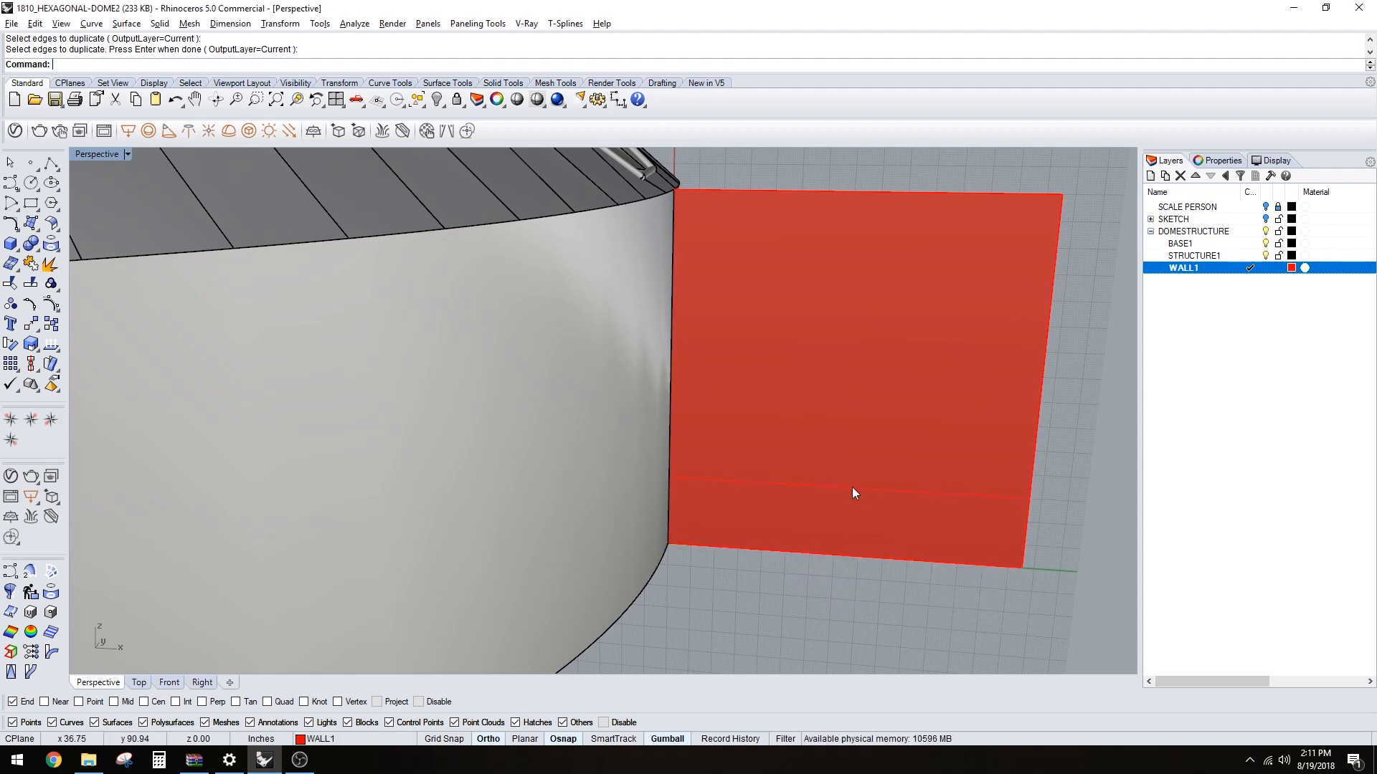
{"action": "left_click", "coordinate": [852, 548]}
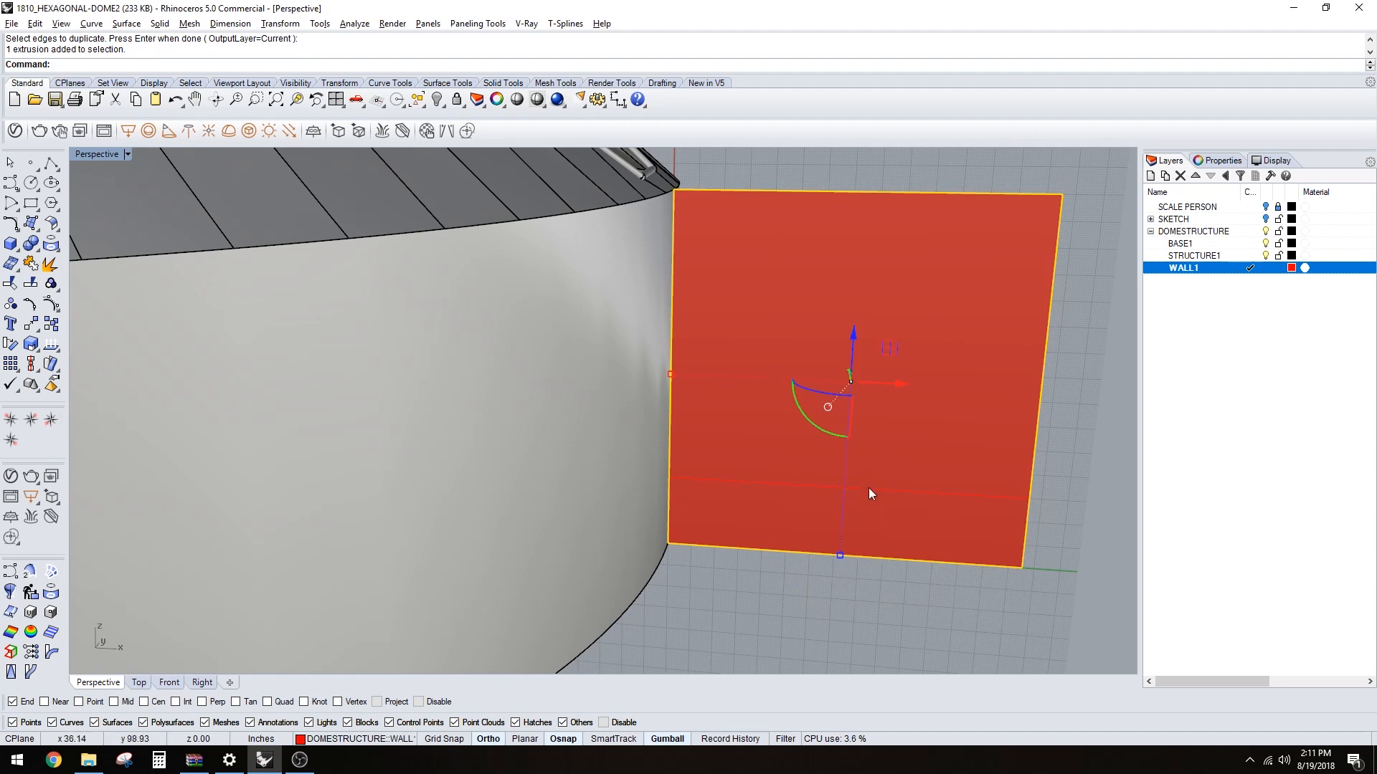
{"action": "left_click", "coordinate": [1000, 595]}
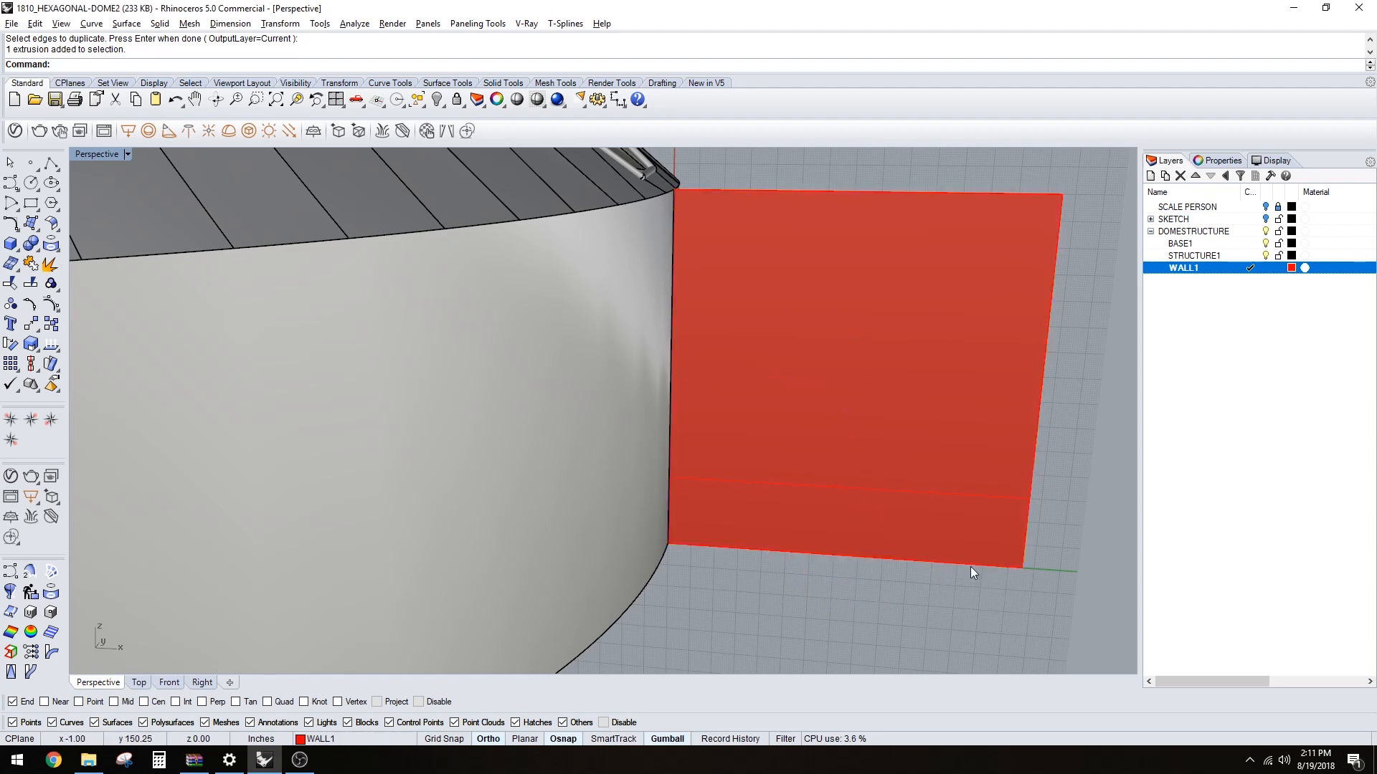
- Duplicate the bottom edge of the red surface with DupEdge and move the copy 120 inches up the surface
{"action": "type", "text": "dupedge"}
{"action": "key", "text": "Return"}
{"action": "left_click", "coordinate": [968, 566]}
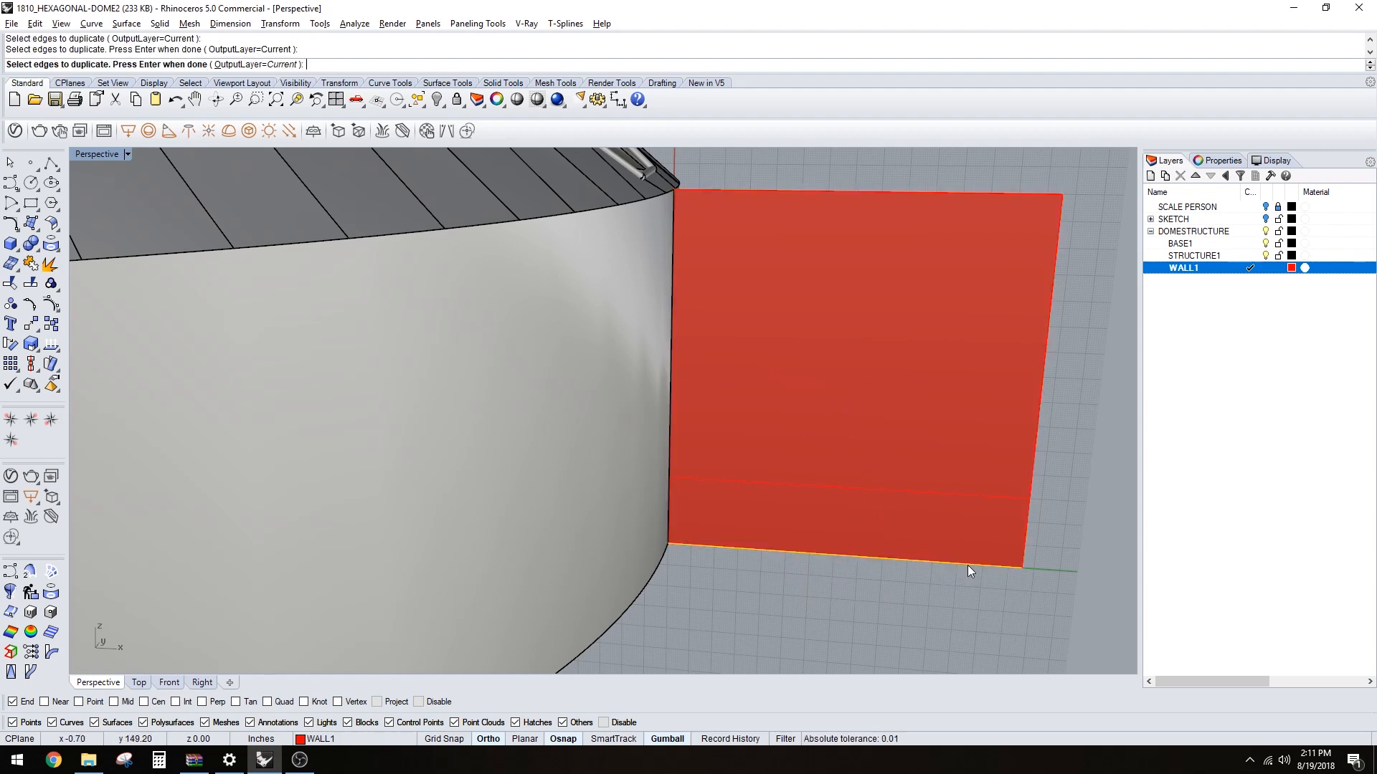
{"action": "key", "text": "Return"}
{"action": "right_click_drag", "start_coordinate": [857, 557], "coordinate": [838, 568]}
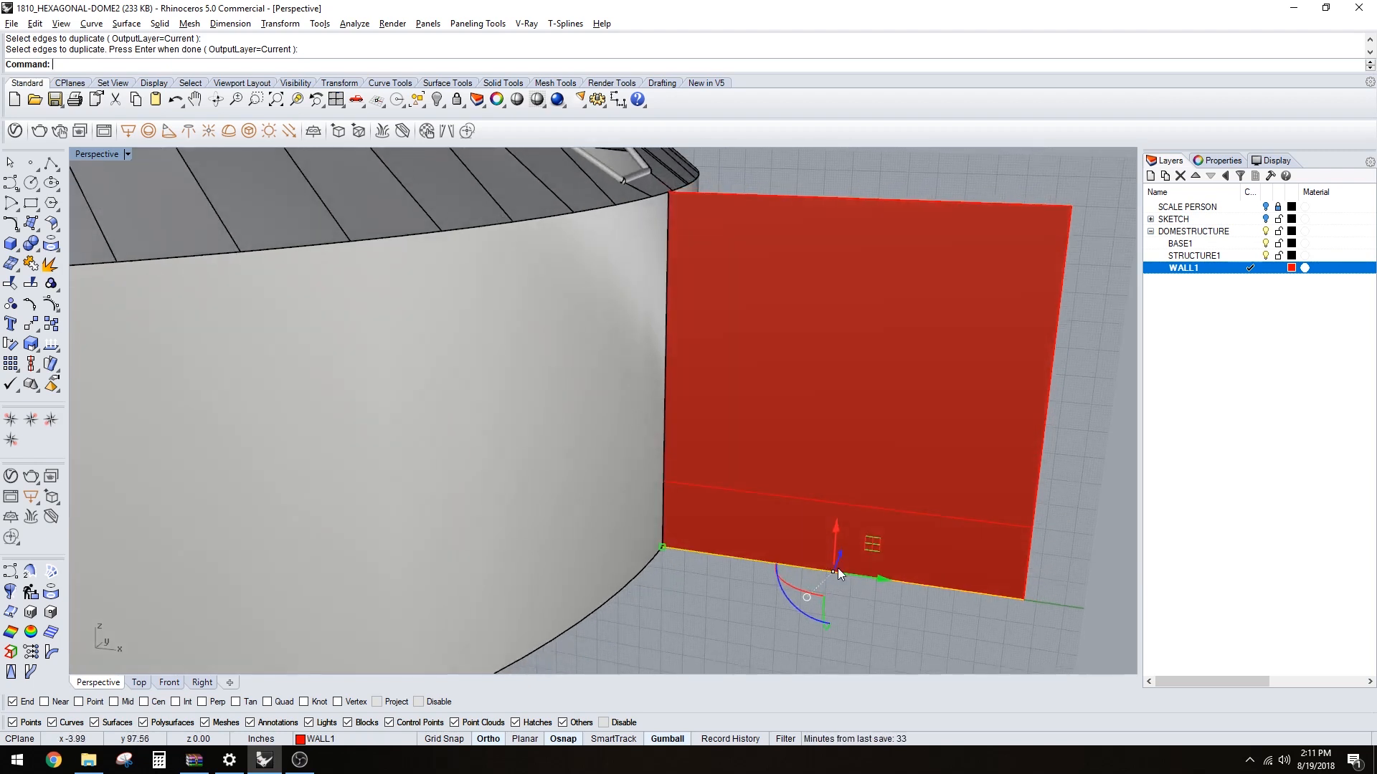
{"action": "left_click", "coordinate": [834, 522]}
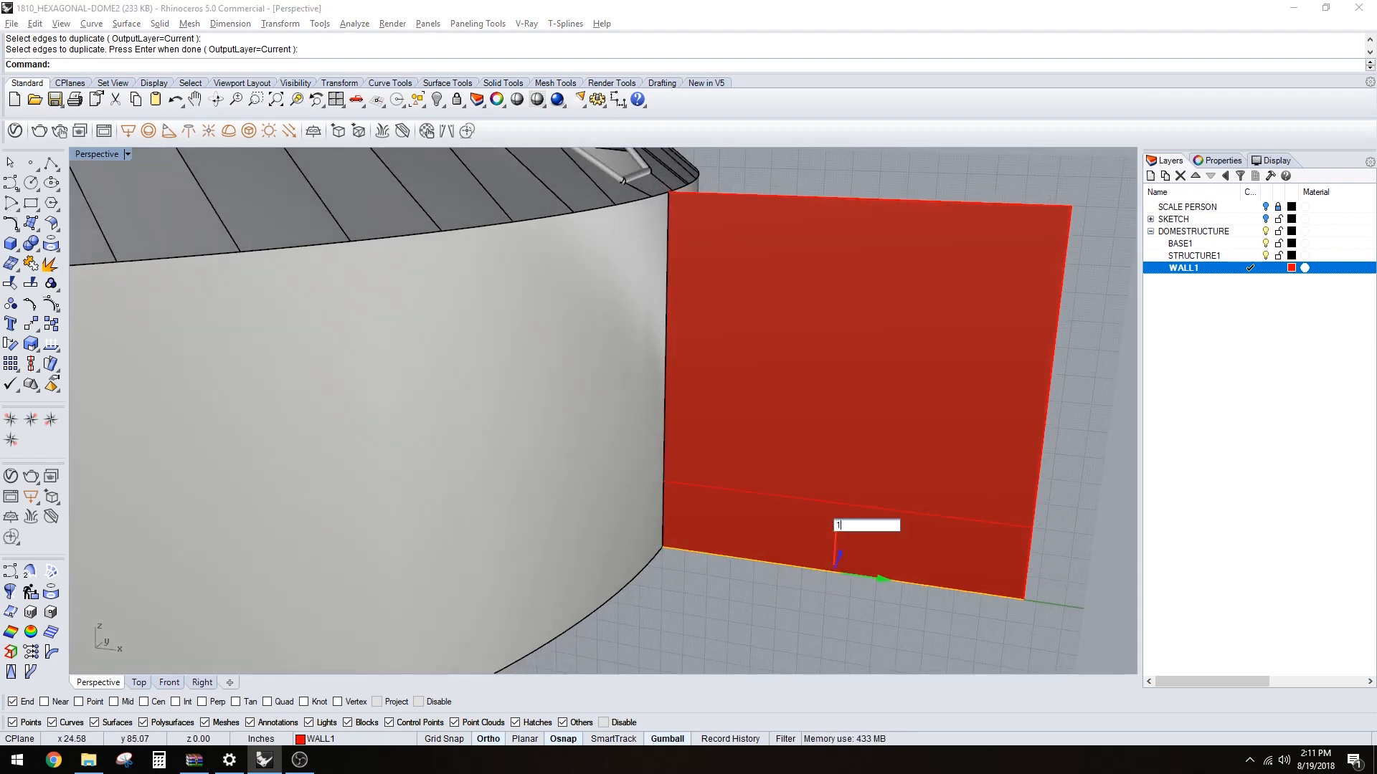
{"action": "type", "text": "10"}
{"action": "key", "text": "Return"}
{"action": "key", "text": "Escape"}
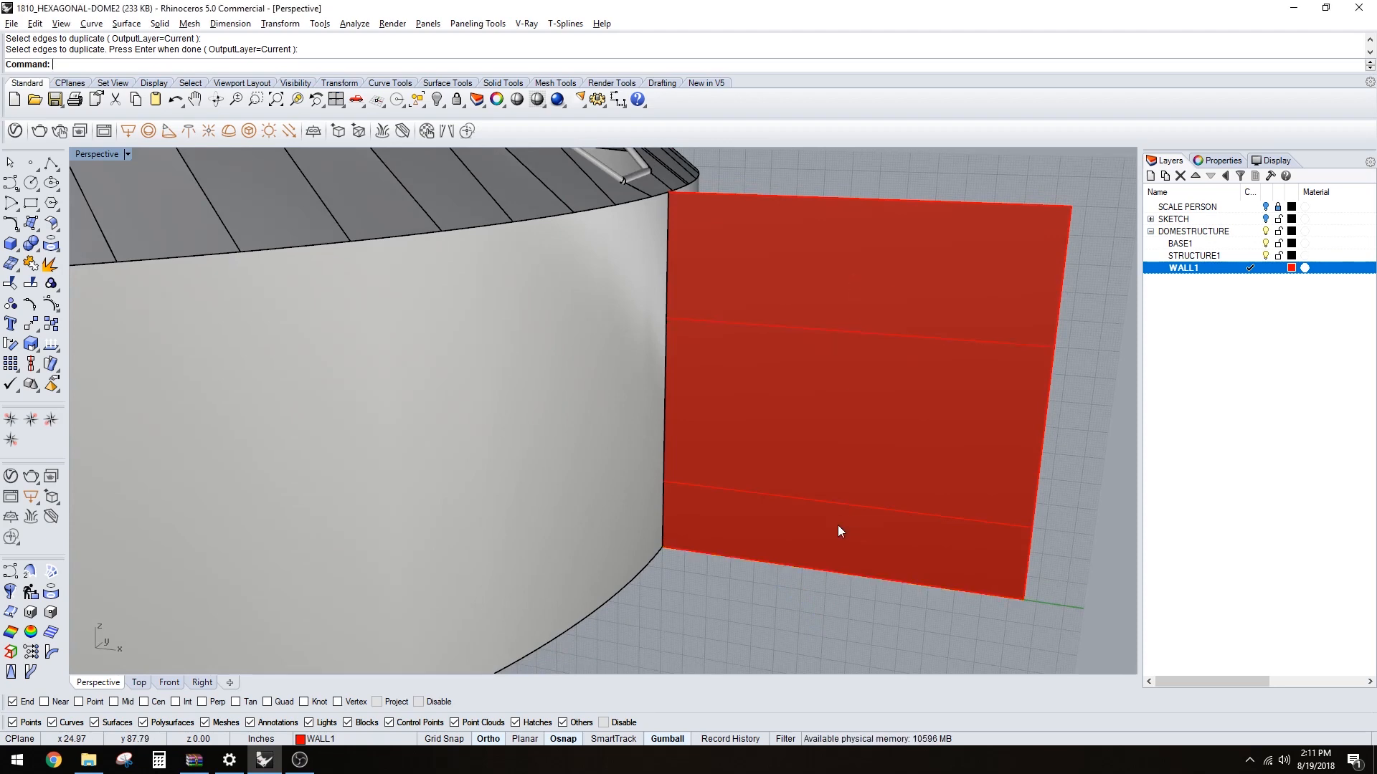
- Move the remaining curve on the red surface's bottom edge up to between the 120-inch curve and the top edge
{"action": "scroll", "coordinate": [821, 567], "scroll_direction": "down", "scroll_amount": 4}
{"action": "scroll", "coordinate": [821, 567], "scroll_direction": "up", "scroll_amount": 2}
{"action": "left_click", "coordinate": [823, 569]}
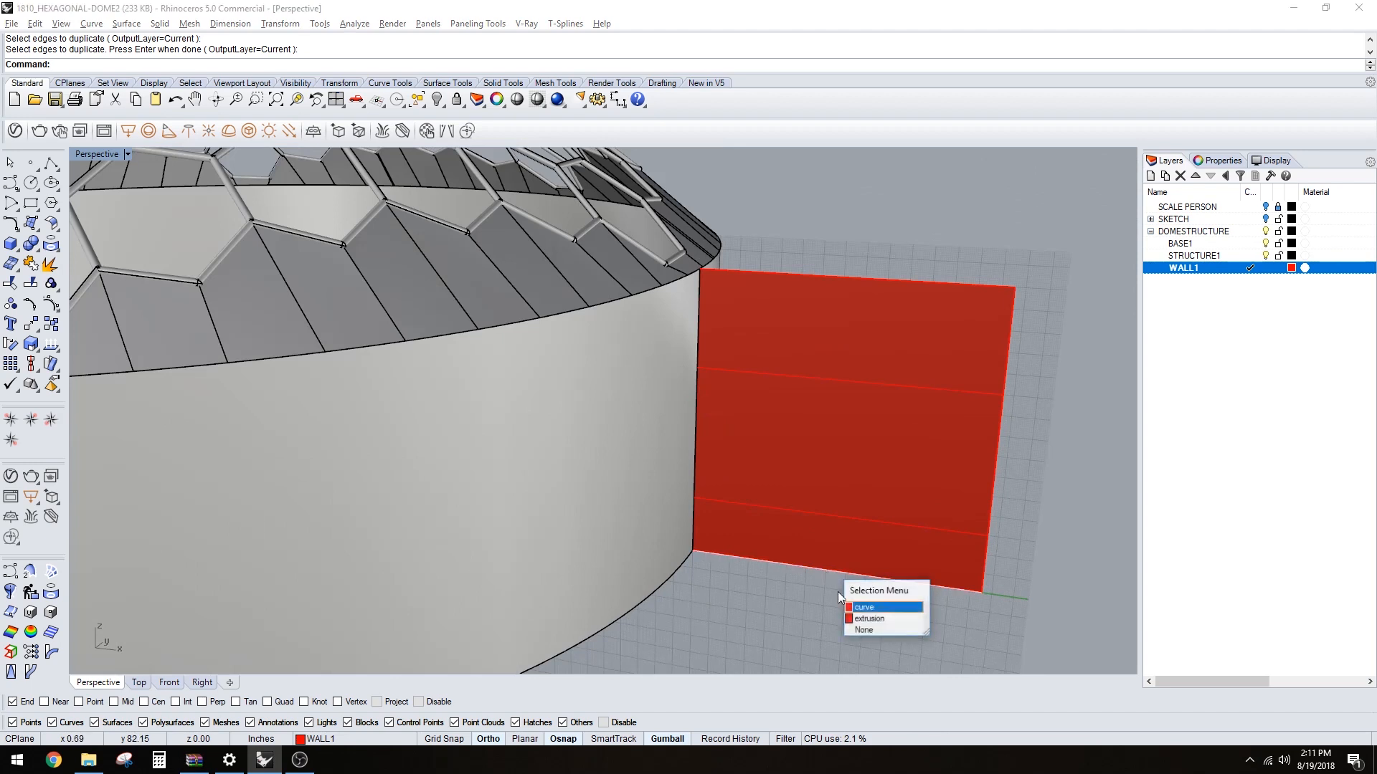
{"action": "left_click", "coordinate": [861, 608]}
{"action": "left_click", "coordinate": [832, 529]}
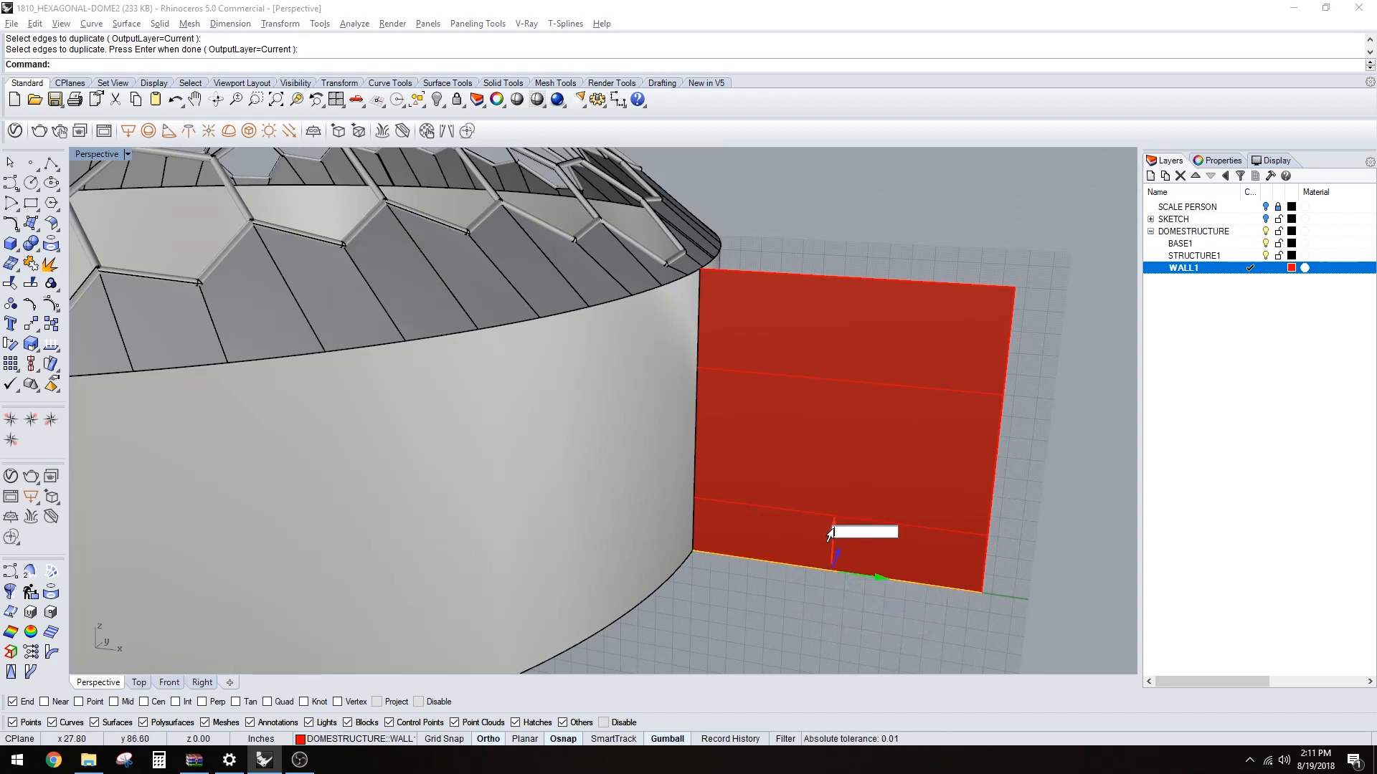
{"action": "type", "text": "12"}
{"action": "key", "text": "Return"}
{"action": "key", "text": "Escape"}
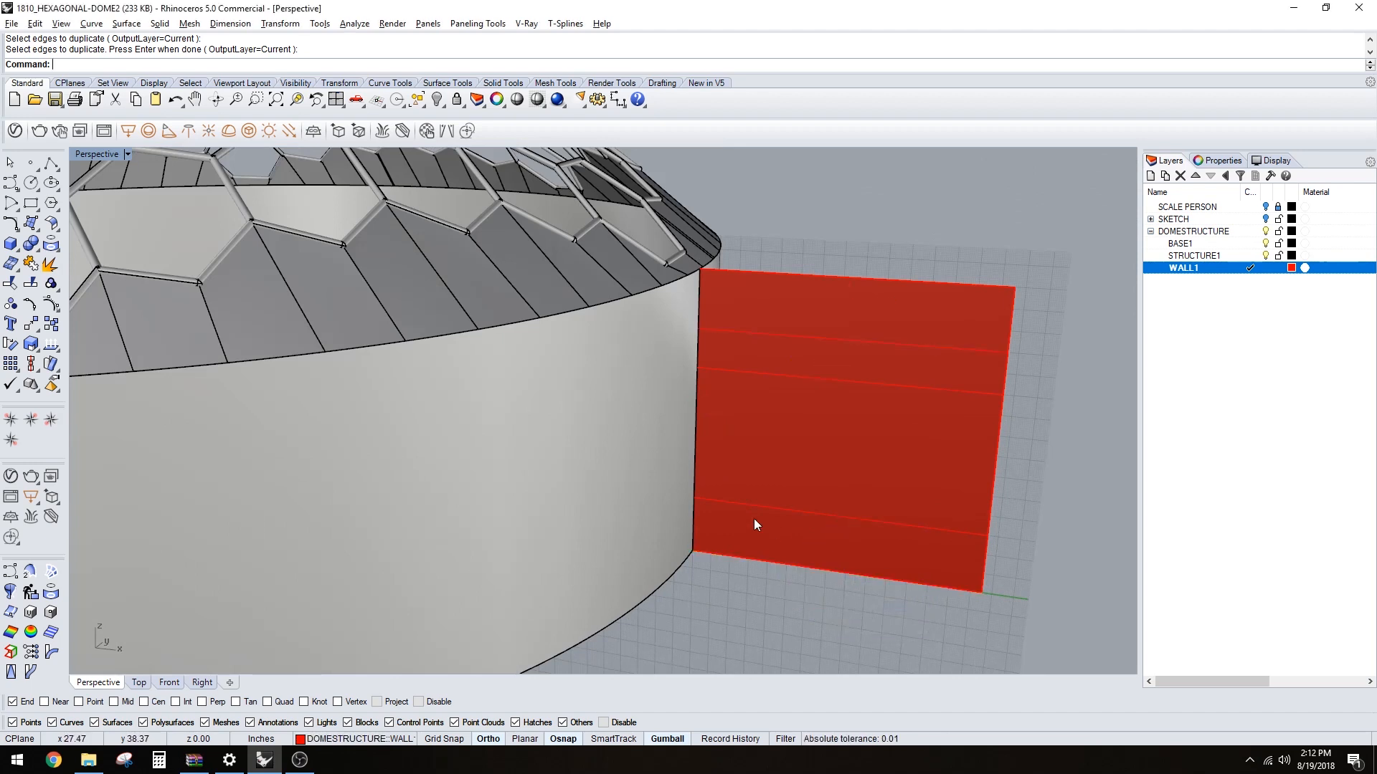
- Start a polyline at the red surface's lower corner on the wall seam, running 4 inches outward along the bottom edge
{"action": "scroll", "coordinate": [787, 527], "scroll_direction": "up", "scroll_amount": 3}
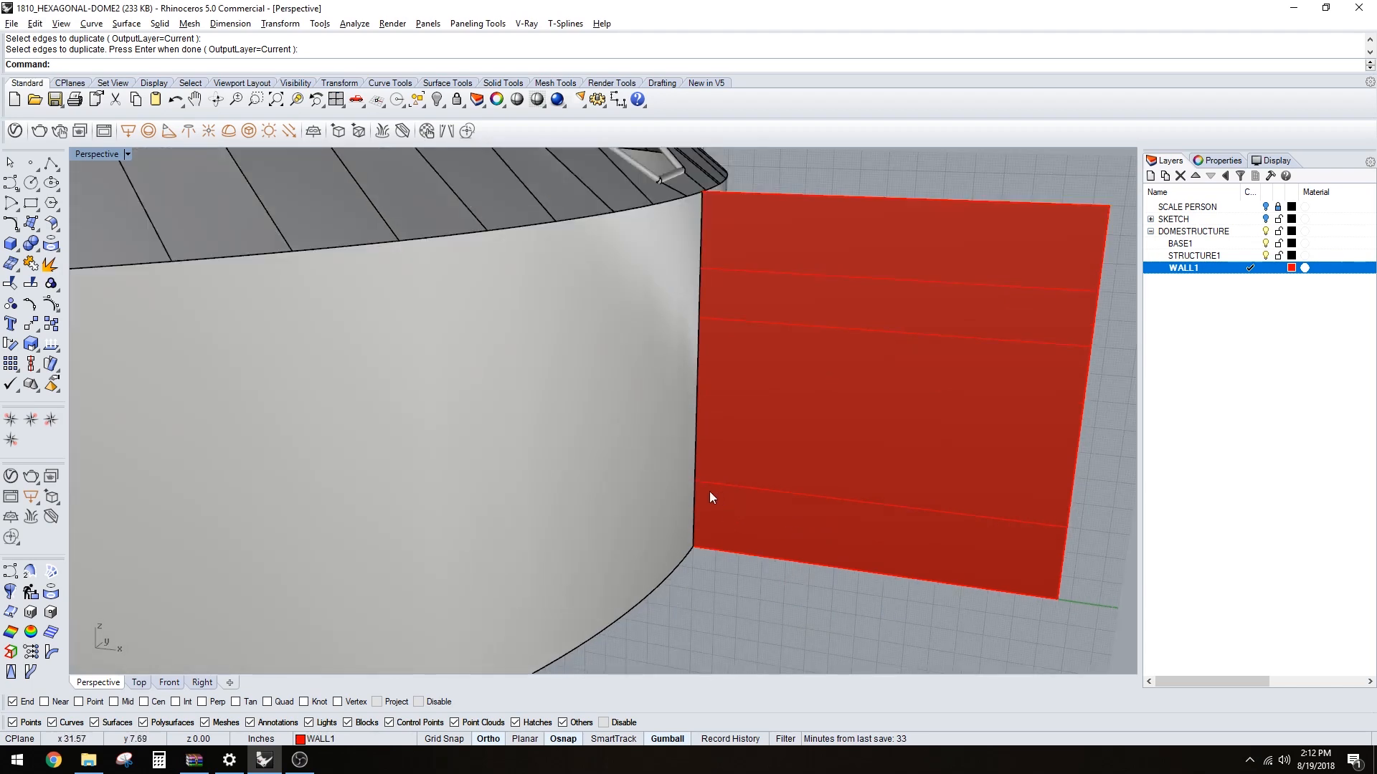
{"action": "scroll", "coordinate": [703, 524], "scroll_direction": "up", "scroll_amount": 2}
{"action": "scroll", "coordinate": [703, 520], "scroll_direction": "down", "scroll_amount": 5}
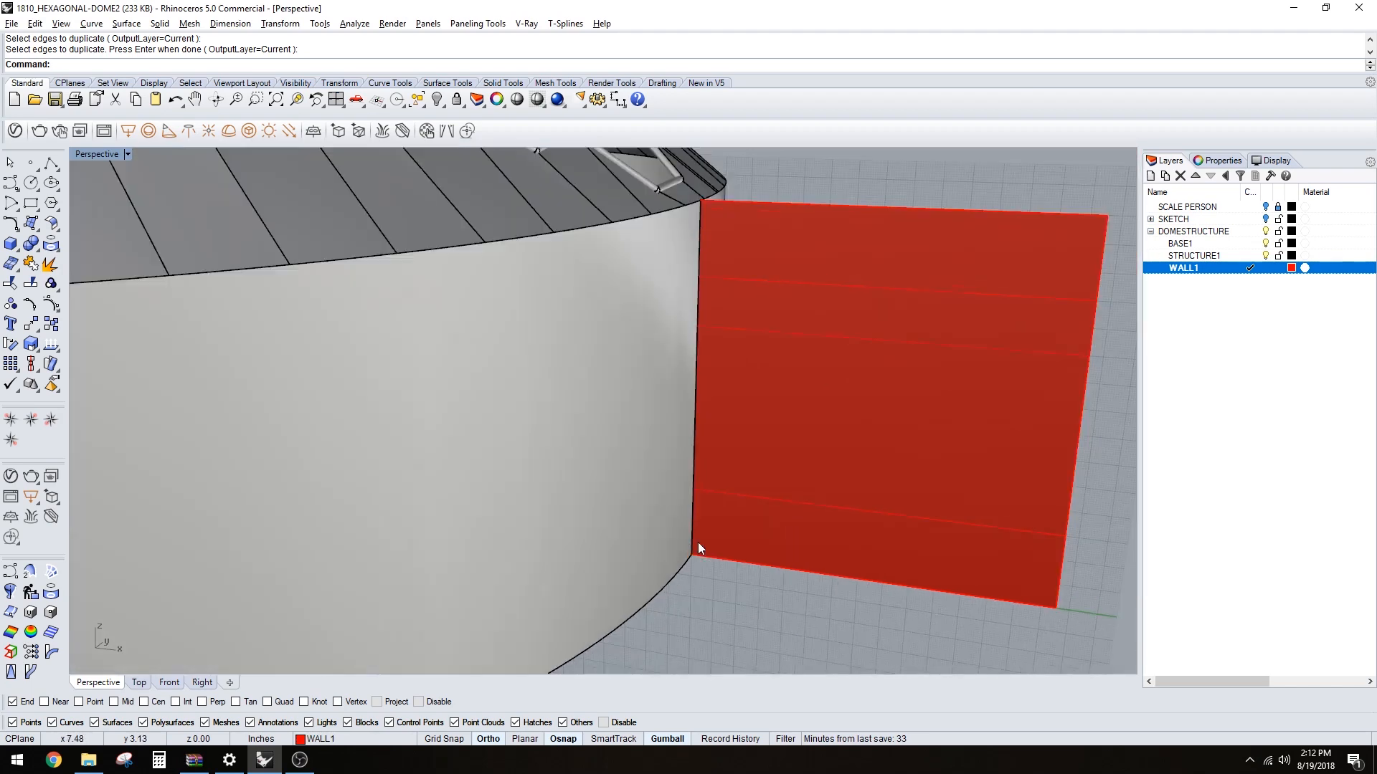
{"action": "left_click", "coordinate": [52, 168]}
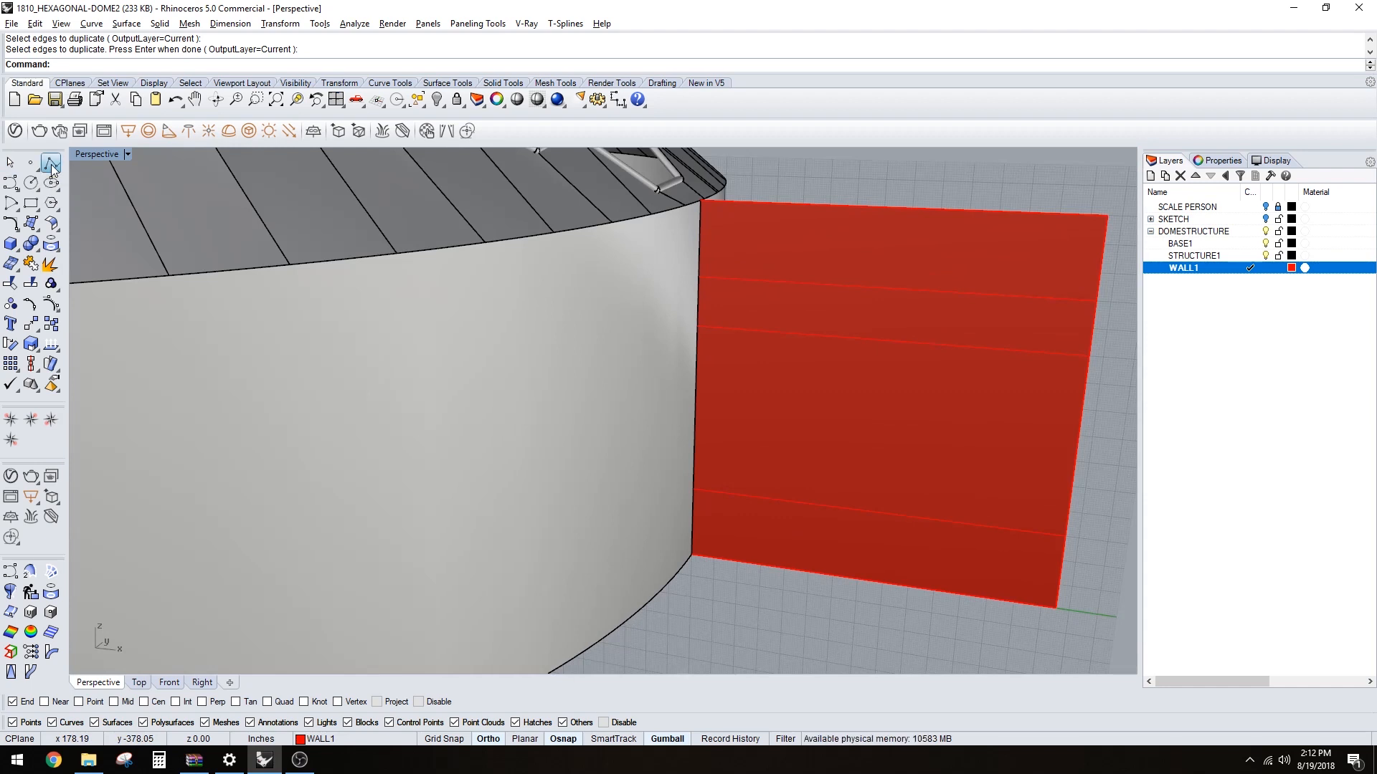
{"action": "scroll", "coordinate": [641, 578], "scroll_direction": "up", "scroll_amount": 4}
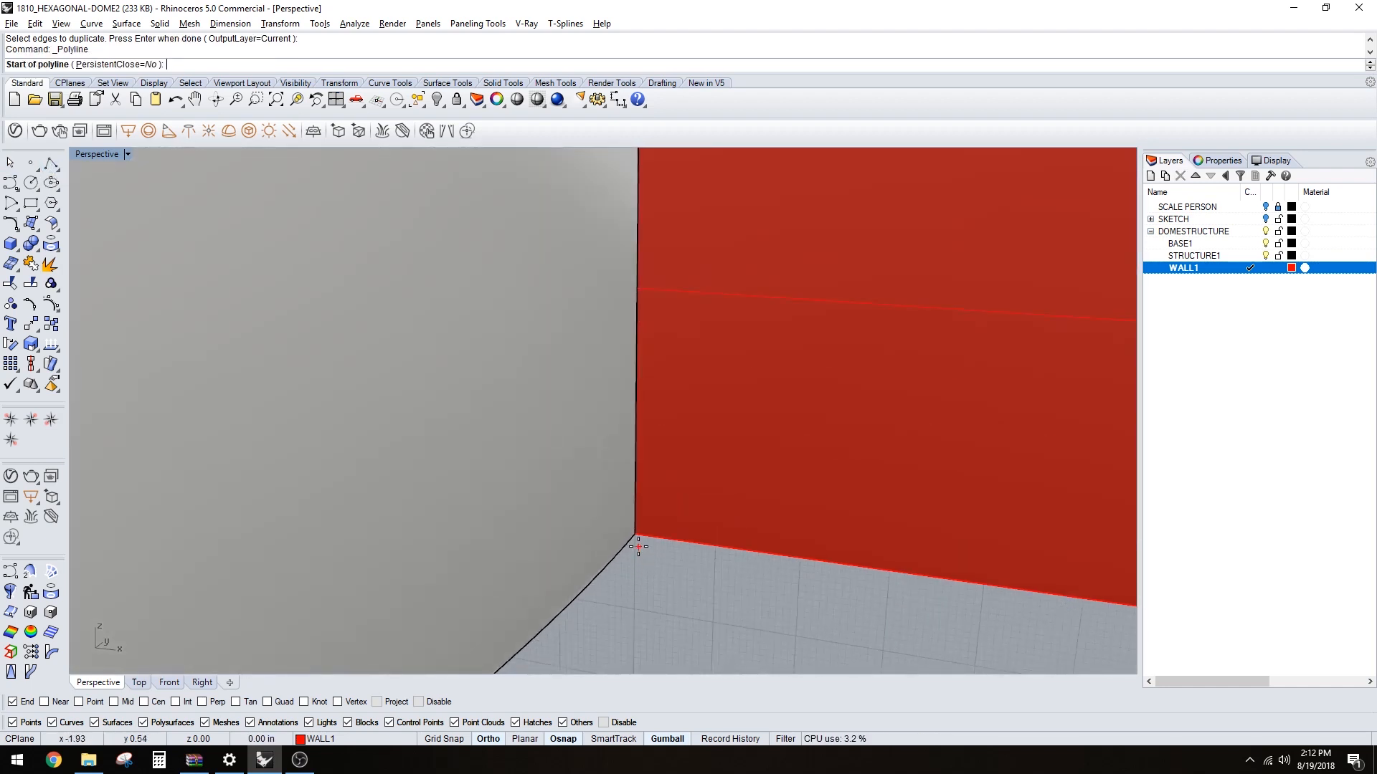
{"action": "left_click", "coordinate": [656, 551]}
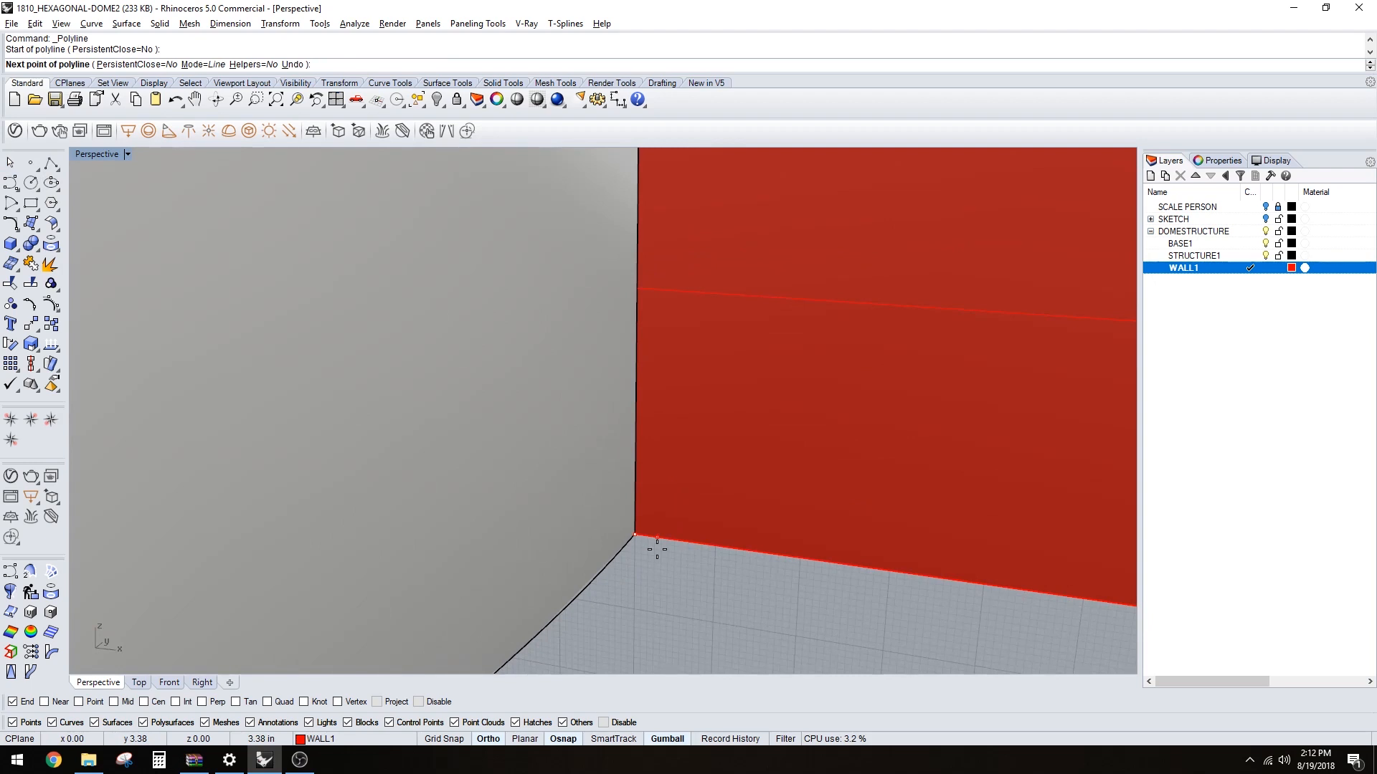
{"action": "scroll", "coordinate": [660, 557], "scroll_direction": "up", "scroll_amount": 2}
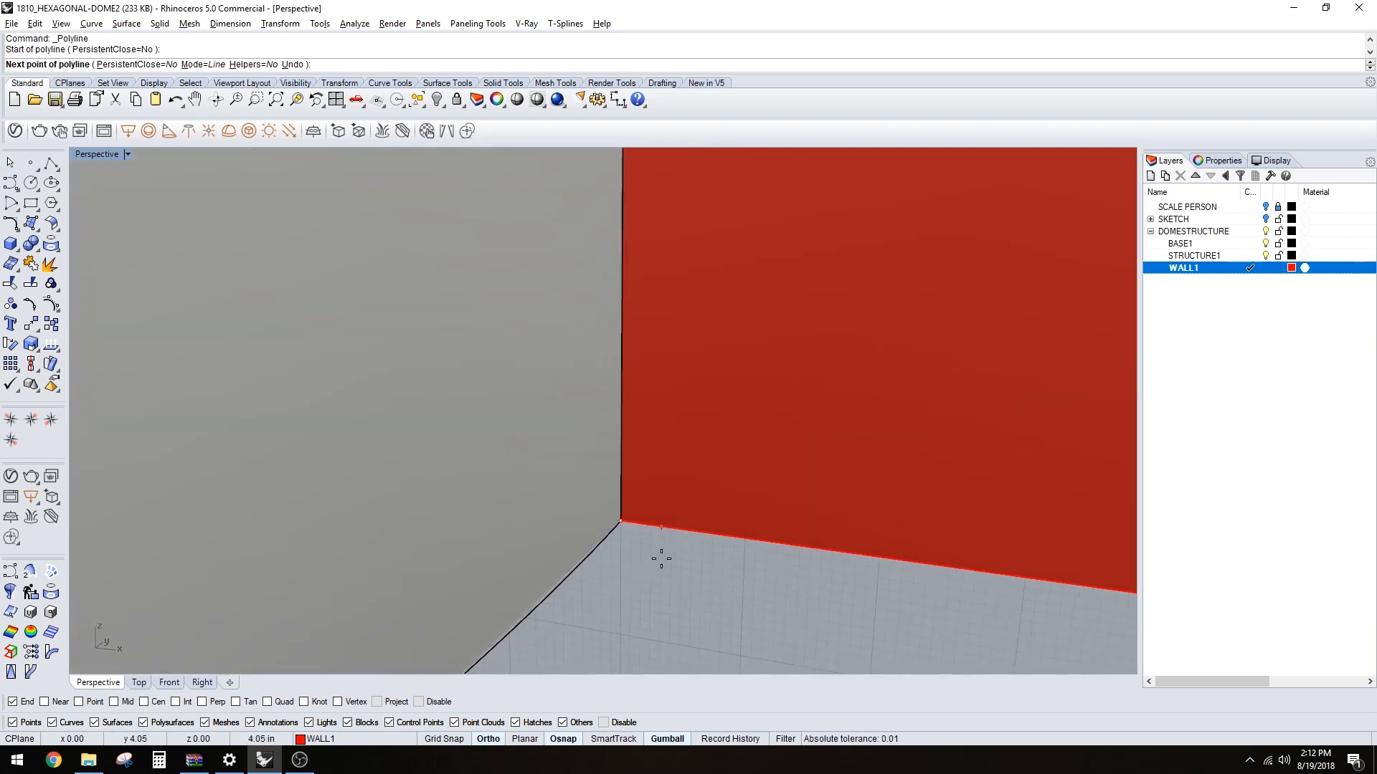
{"action": "type", "text": "4"}
{"action": "key", "text": "Return"}
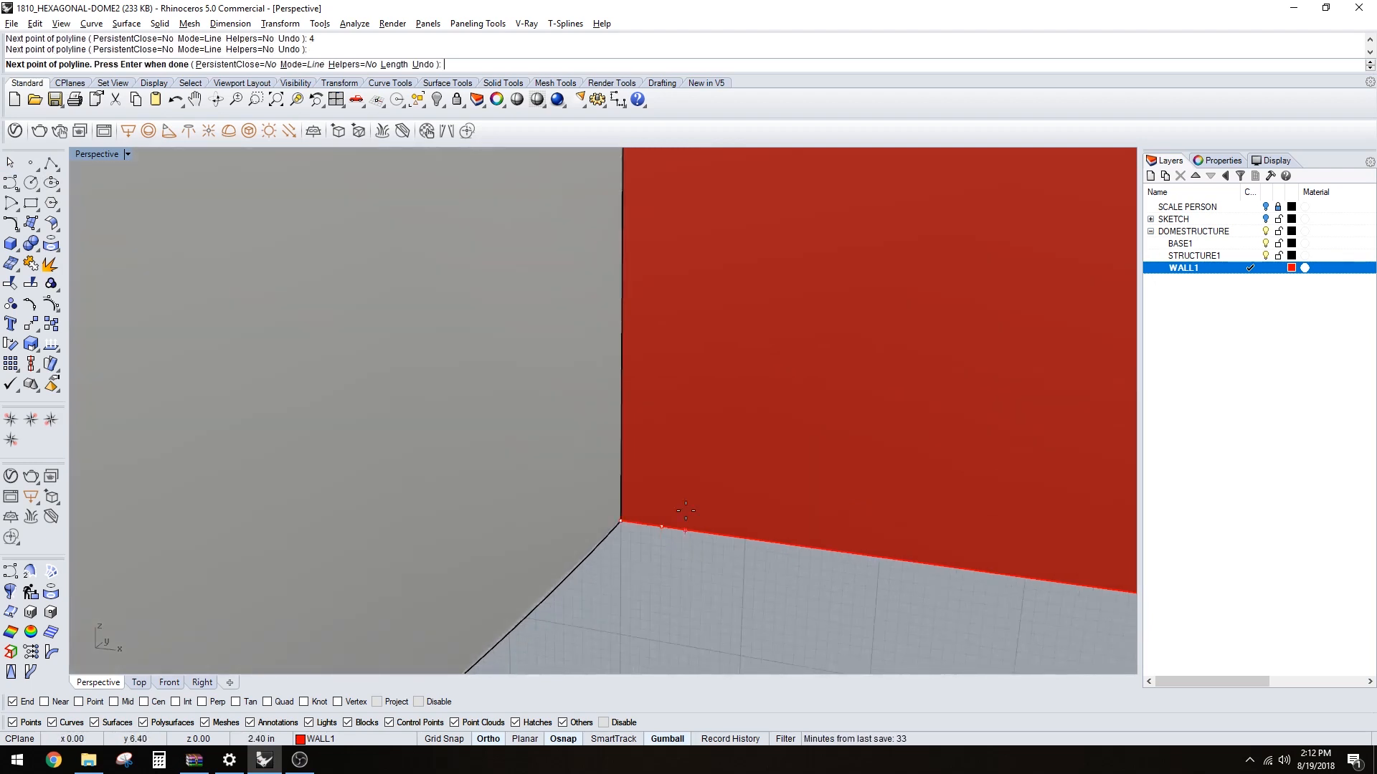
- Continue the polyline 5 inches straight up, and 1 inch back toward the wall seam
{"action": "type", "text": "5"}
{"action": "key", "text": "Return"}
{"action": "left_click", "coordinate": [663, 451]}
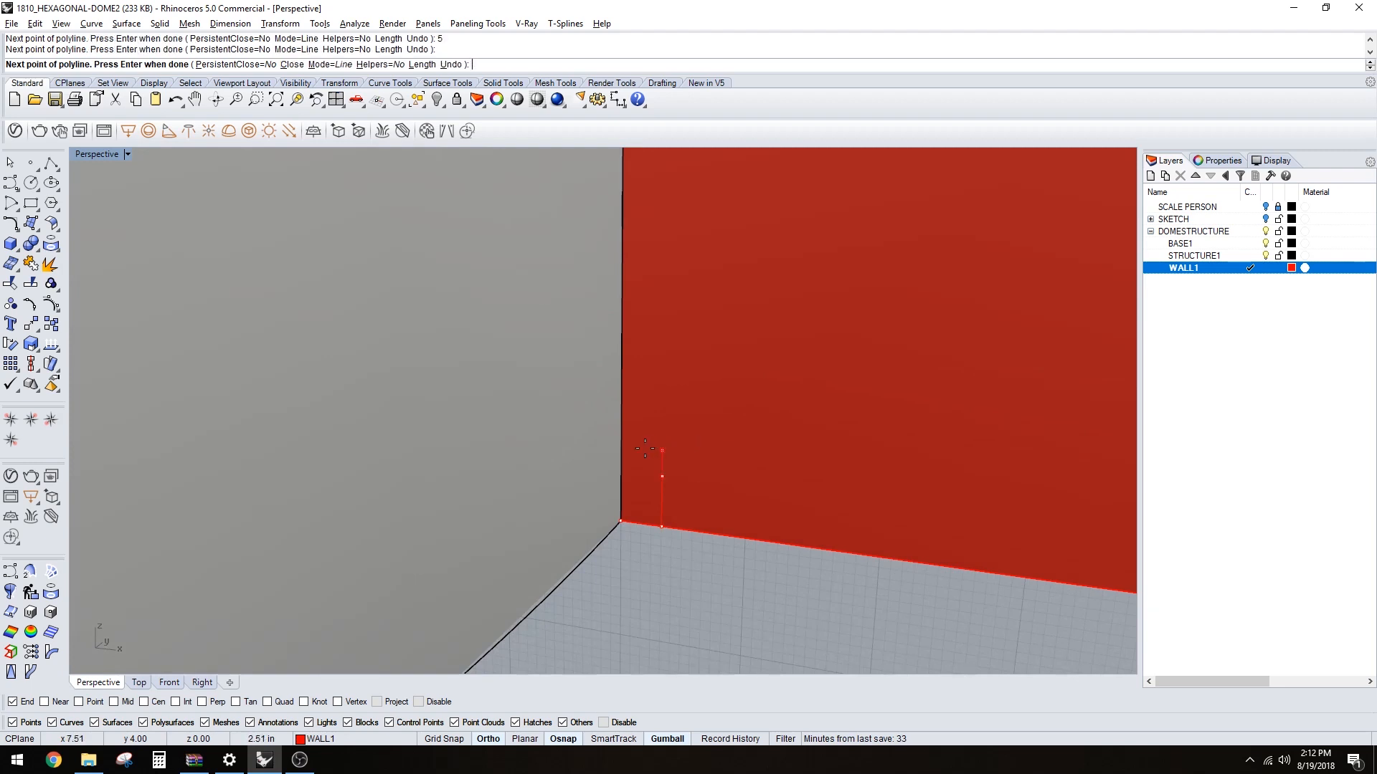
{"action": "type", "text": "1"}
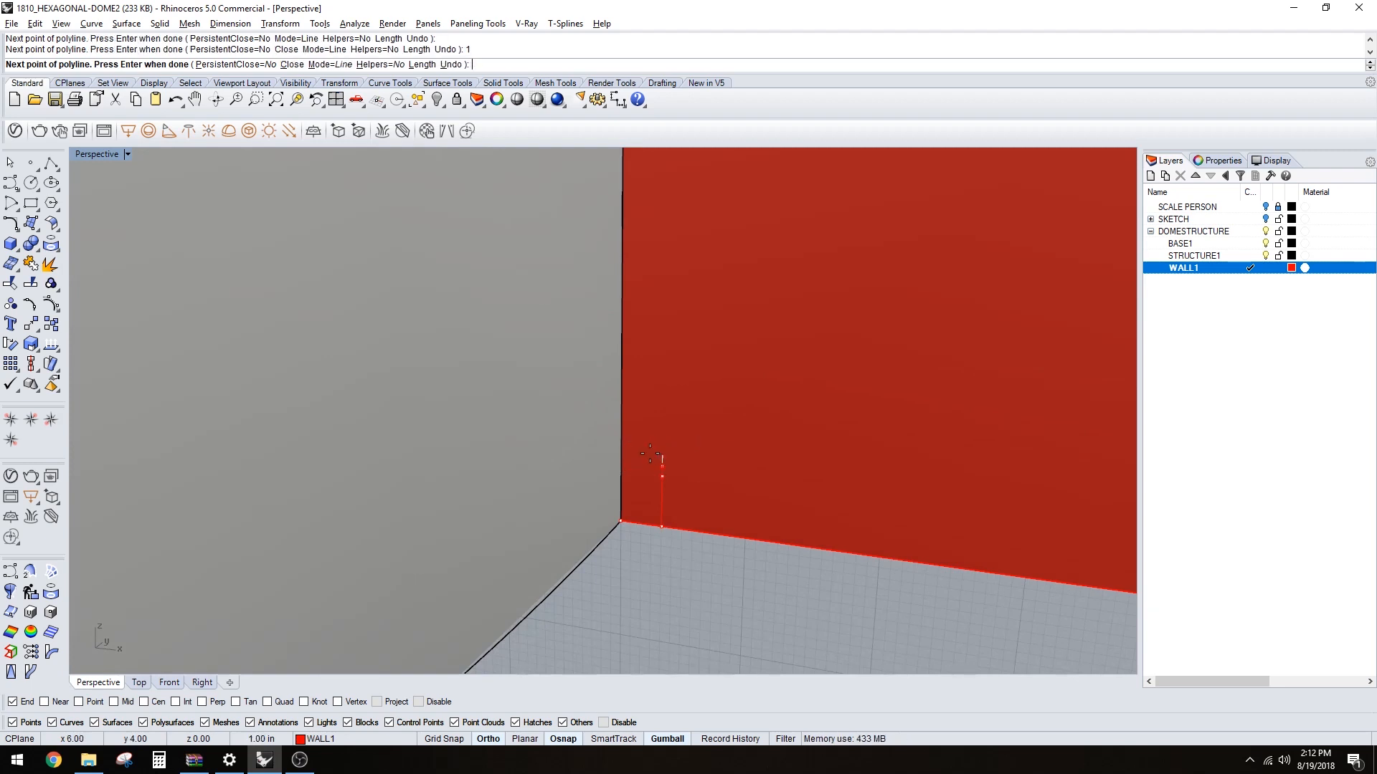
{"action": "key", "text": "Return"}
- Extend the polyline 28 inches straight up, and 1 inch outward from the wall
{"action": "scroll", "coordinate": [674, 366], "scroll_direction": "down", "scroll_amount": 1}
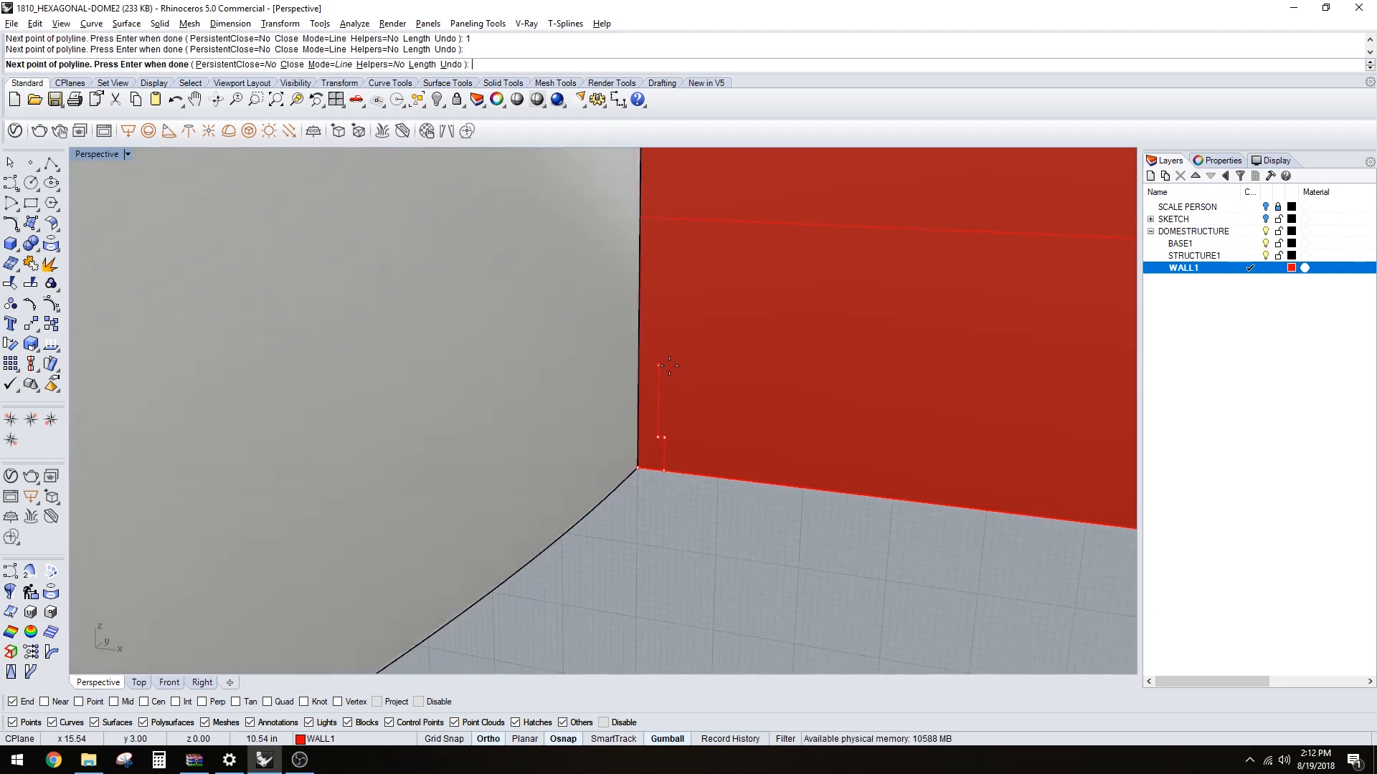
{"action": "scroll", "coordinate": [671, 387], "scroll_direction": "down", "scroll_amount": 1}
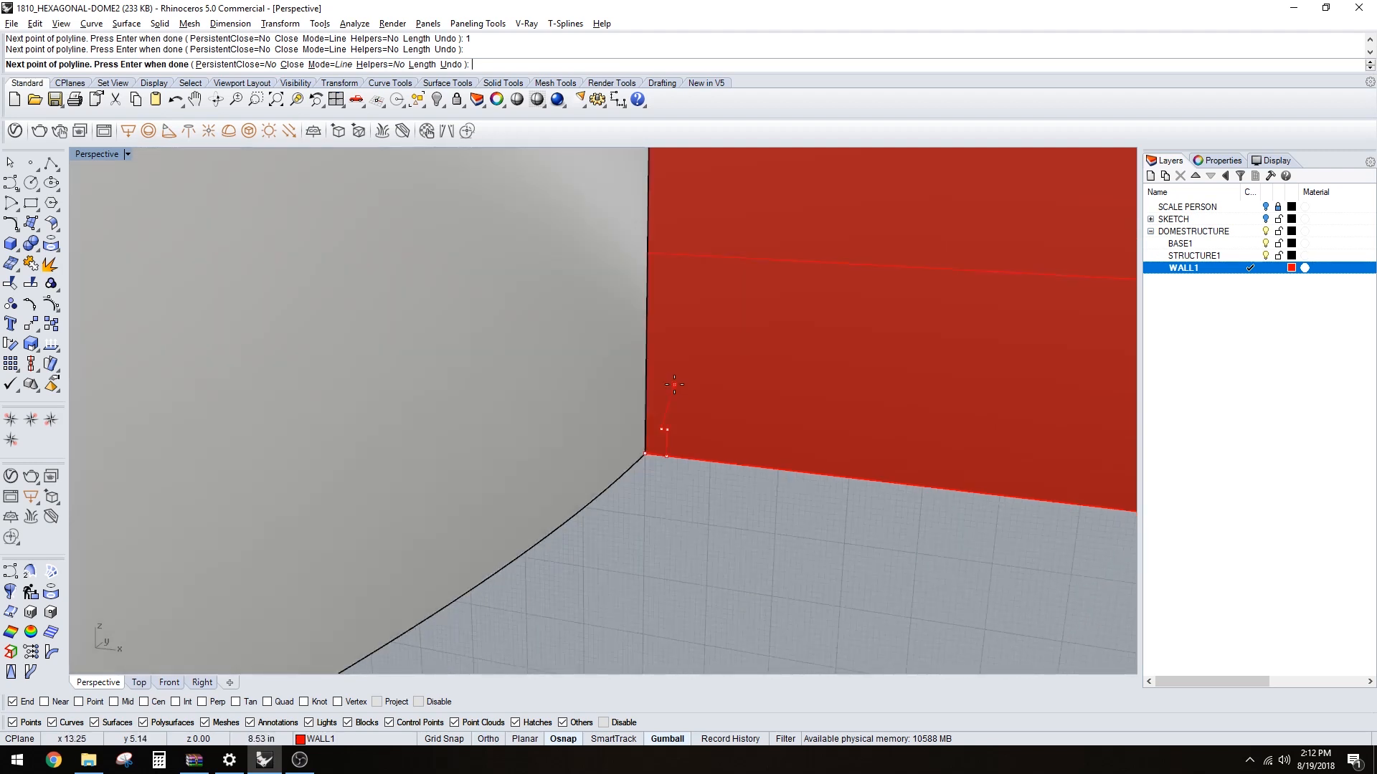
{"action": "right_click_drag", "start_coordinate": [685, 376], "coordinate": [714, 497], "text": "shift"}
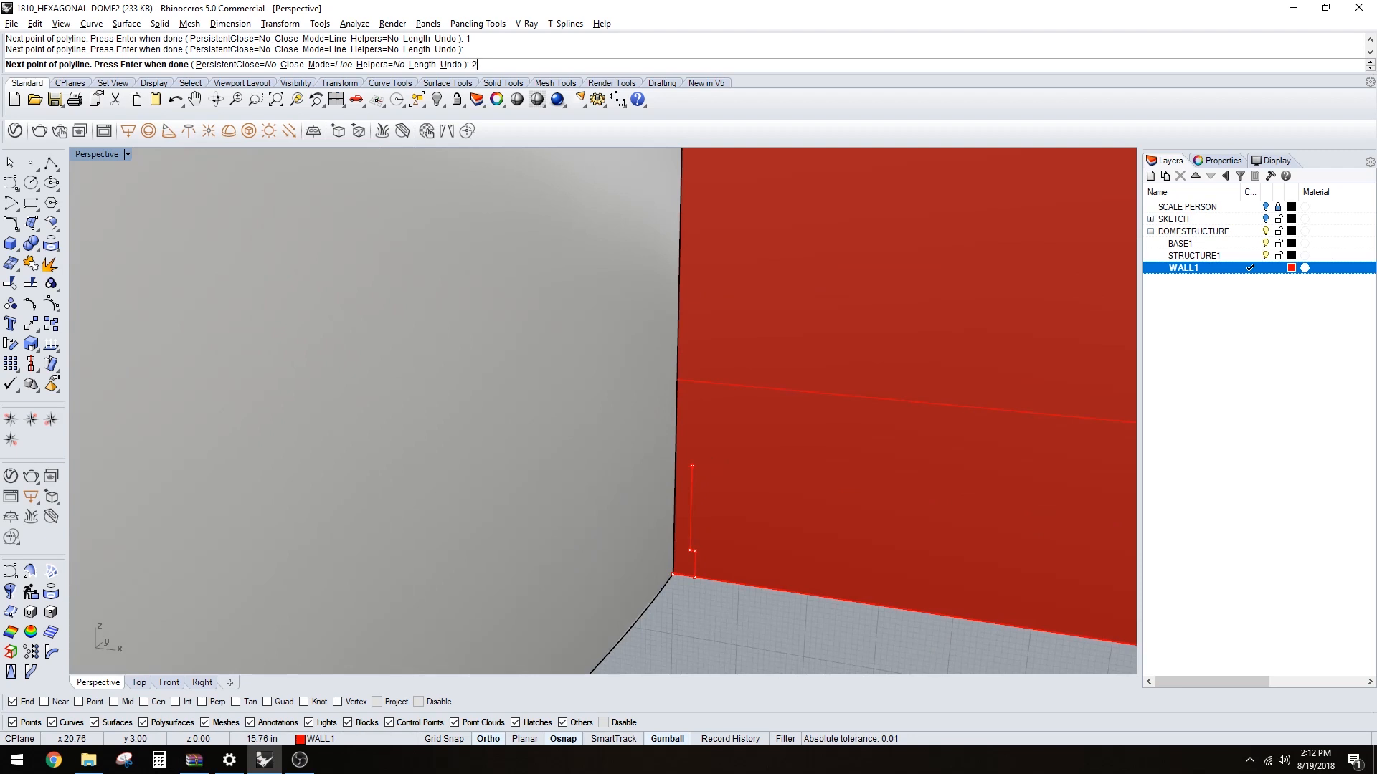
{"action": "type", "text": "8"}
{"action": "key", "text": "Return"}
{"action": "scroll", "coordinate": [711, 445], "scroll_direction": "up", "scroll_amount": 5}
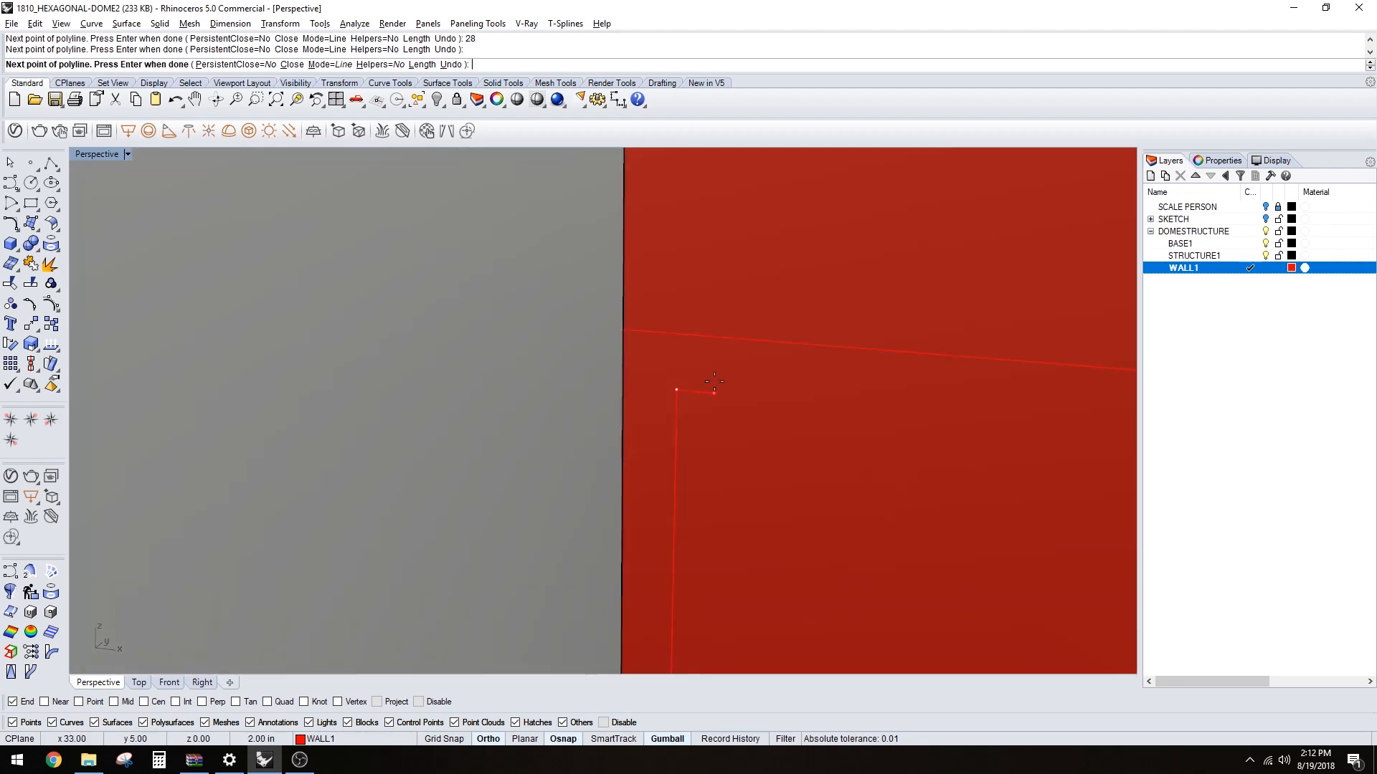
{"action": "type", "text": "1"}
{"action": "key", "text": "Return"}
- Add a 3-inch upward segment reaching the 36-inch guide curve, and a 2-inch segment back toward the wall
{"action": "scroll", "coordinate": [719, 350], "scroll_direction": "down", "scroll_amount": 2}
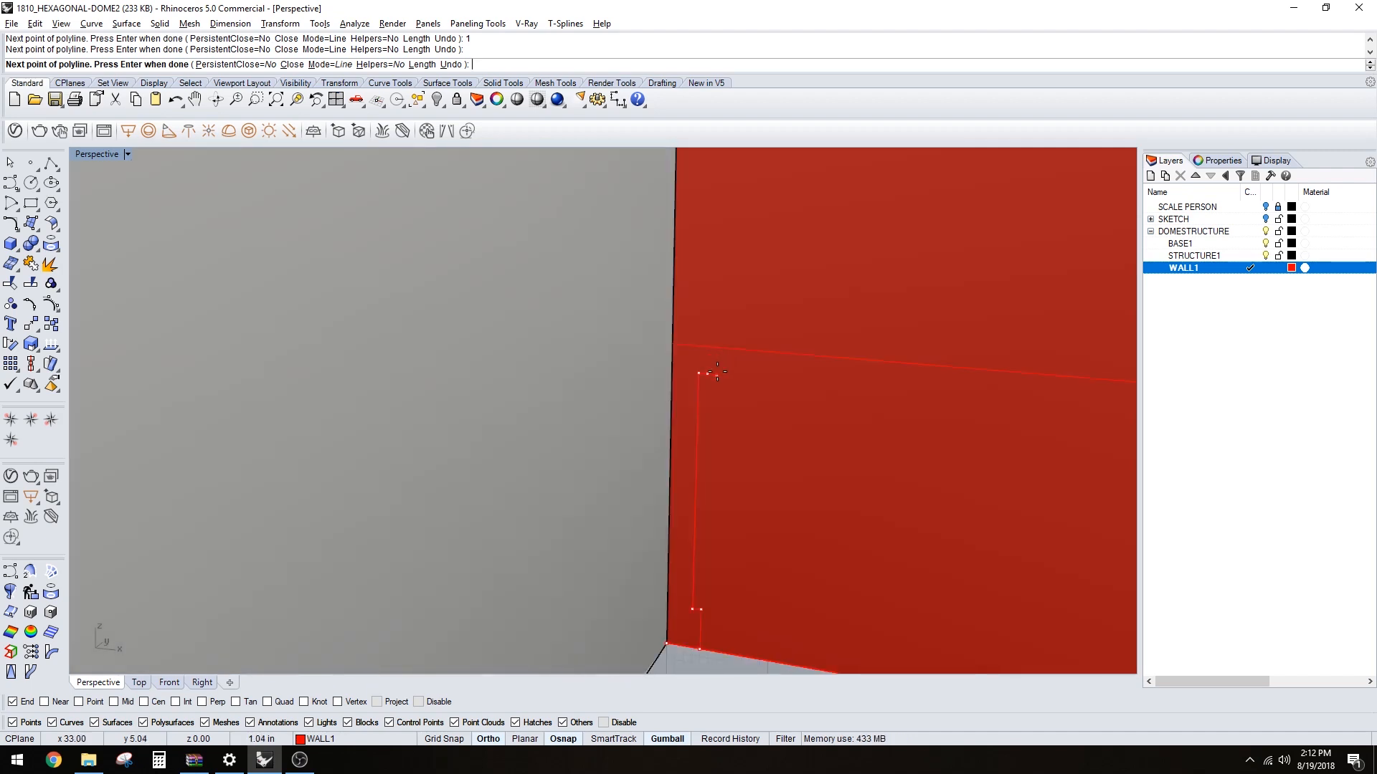
{"action": "type", "text": "3"}
{"action": "key", "text": "Return"}
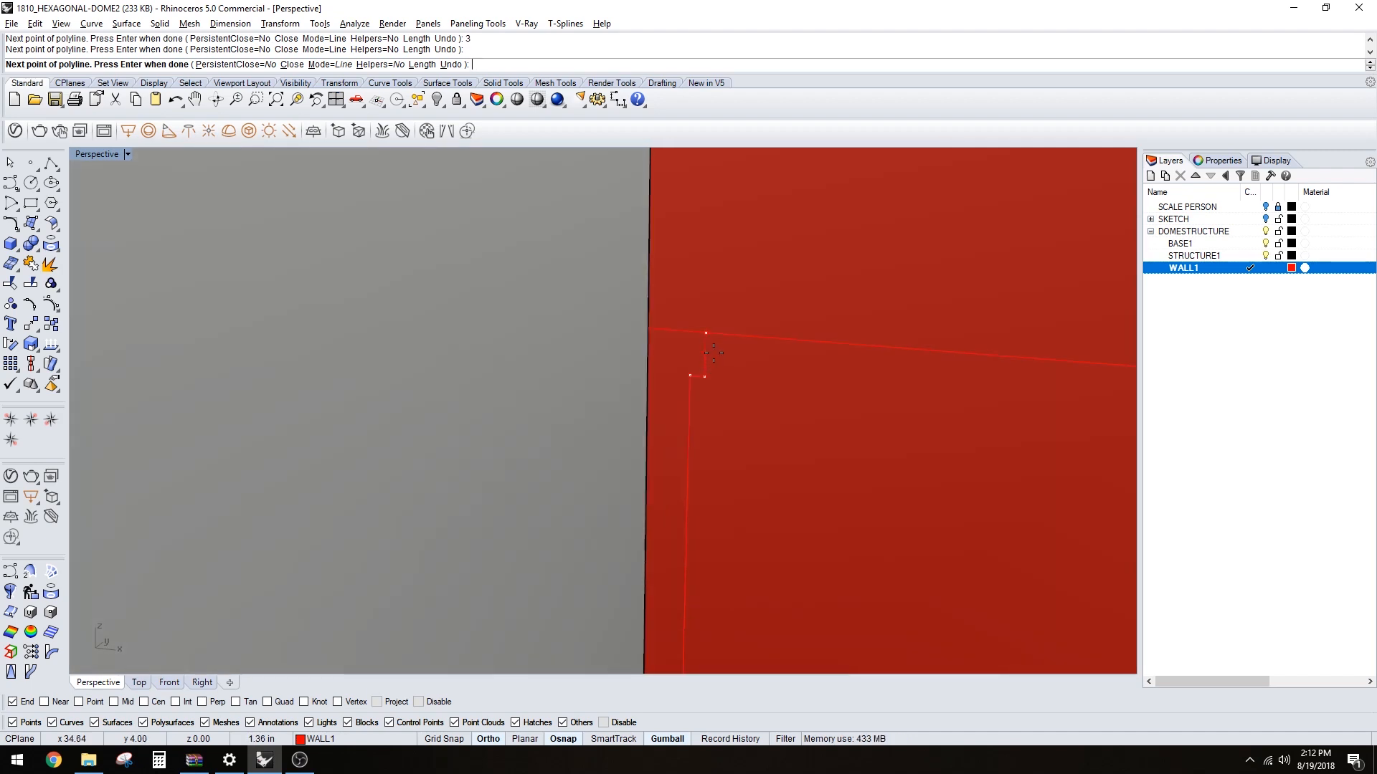
{"action": "scroll", "coordinate": [703, 339], "scroll_direction": "up", "scroll_amount": 4}
{"action": "scroll", "coordinate": [703, 339], "scroll_direction": "down", "scroll_amount": 5}
{"action": "scroll", "coordinate": [697, 351], "scroll_direction": "down", "scroll_amount": 3}
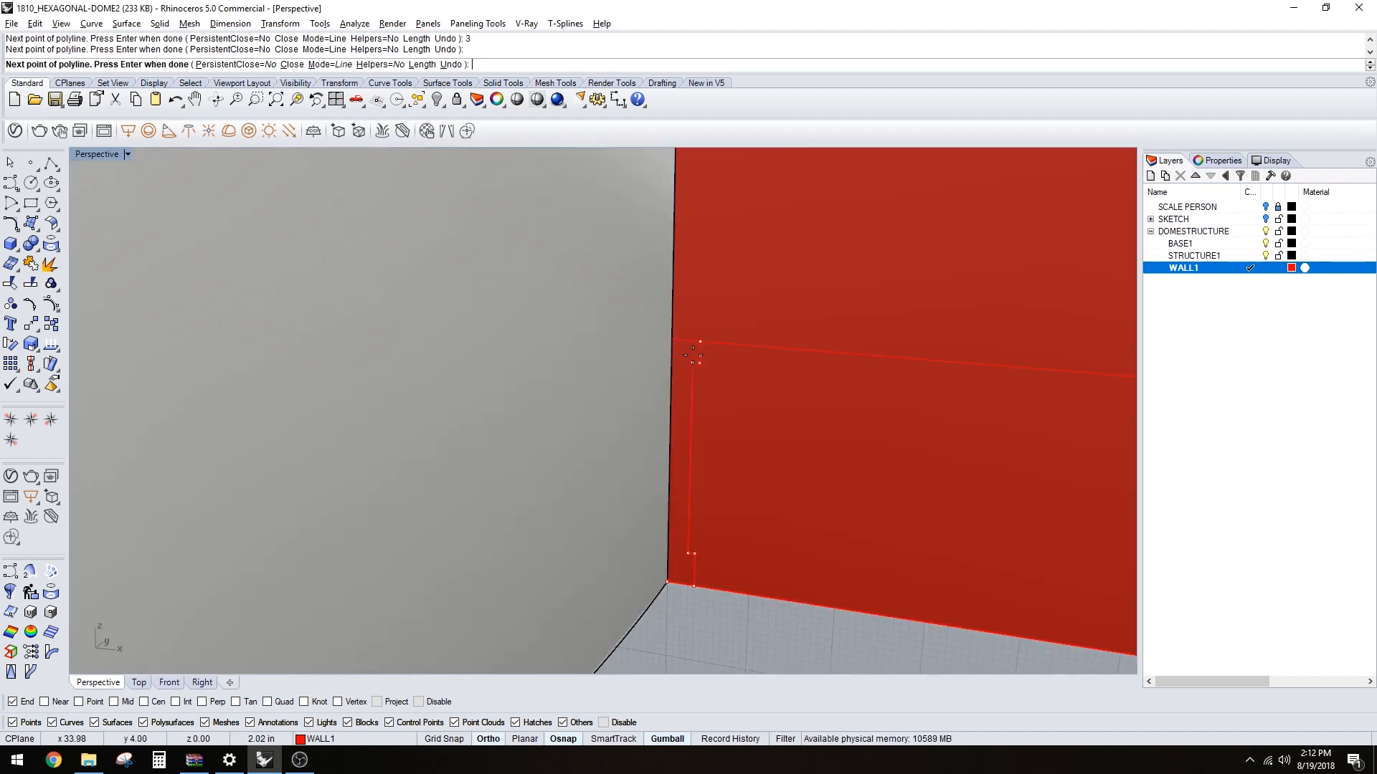
{"action": "scroll", "coordinate": [682, 336], "scroll_direction": "up", "scroll_amount": 3}
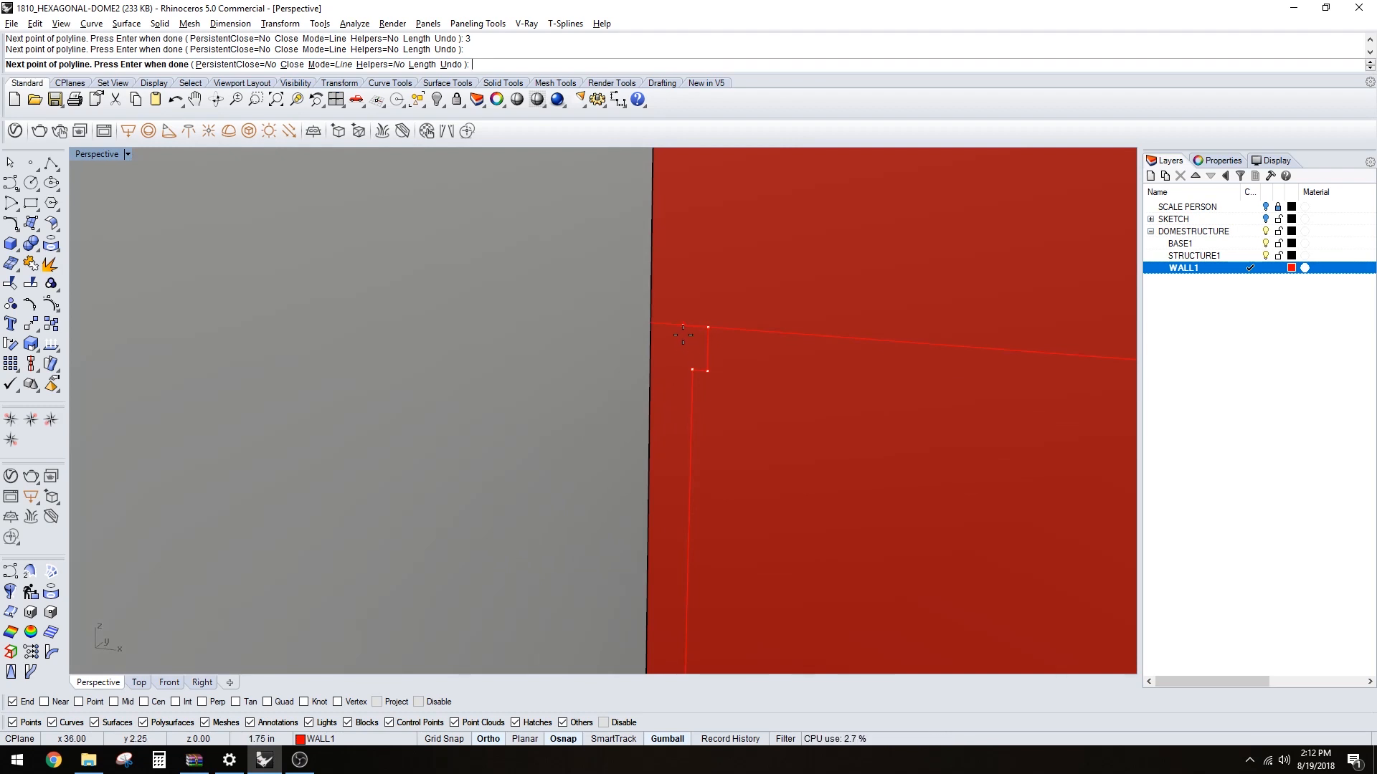
{"action": "type", "text": "3"}
{"action": "key", "text": "Return"}
{"action": "left_click", "coordinate": [683, 339]}
- Enable the Perp and Project object snaps and run the polyline straight up to the 120-inch guide curve
{"action": "scroll", "coordinate": [684, 344], "scroll_direction": "down", "scroll_amount": 8}
{"action": "scroll", "coordinate": [696, 252], "scroll_direction": "down", "scroll_amount": 4}
{"action": "right_click_drag", "start_coordinate": [695, 199], "coordinate": [695, 298], "text": "shift"}
{"action": "scroll", "coordinate": [696, 251], "scroll_direction": "up", "scroll_amount": 5}
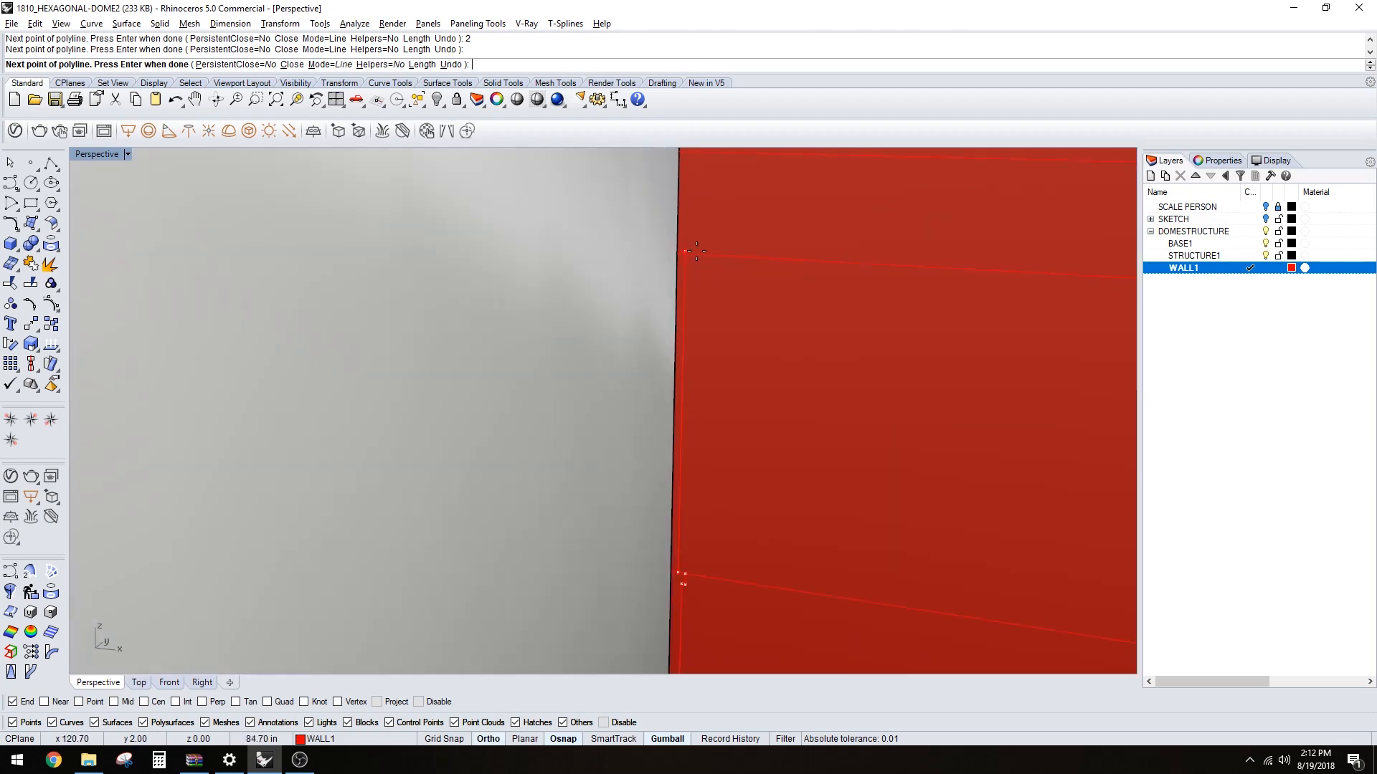
{"action": "scroll", "coordinate": [693, 258], "scroll_direction": "up", "scroll_amount": 5}
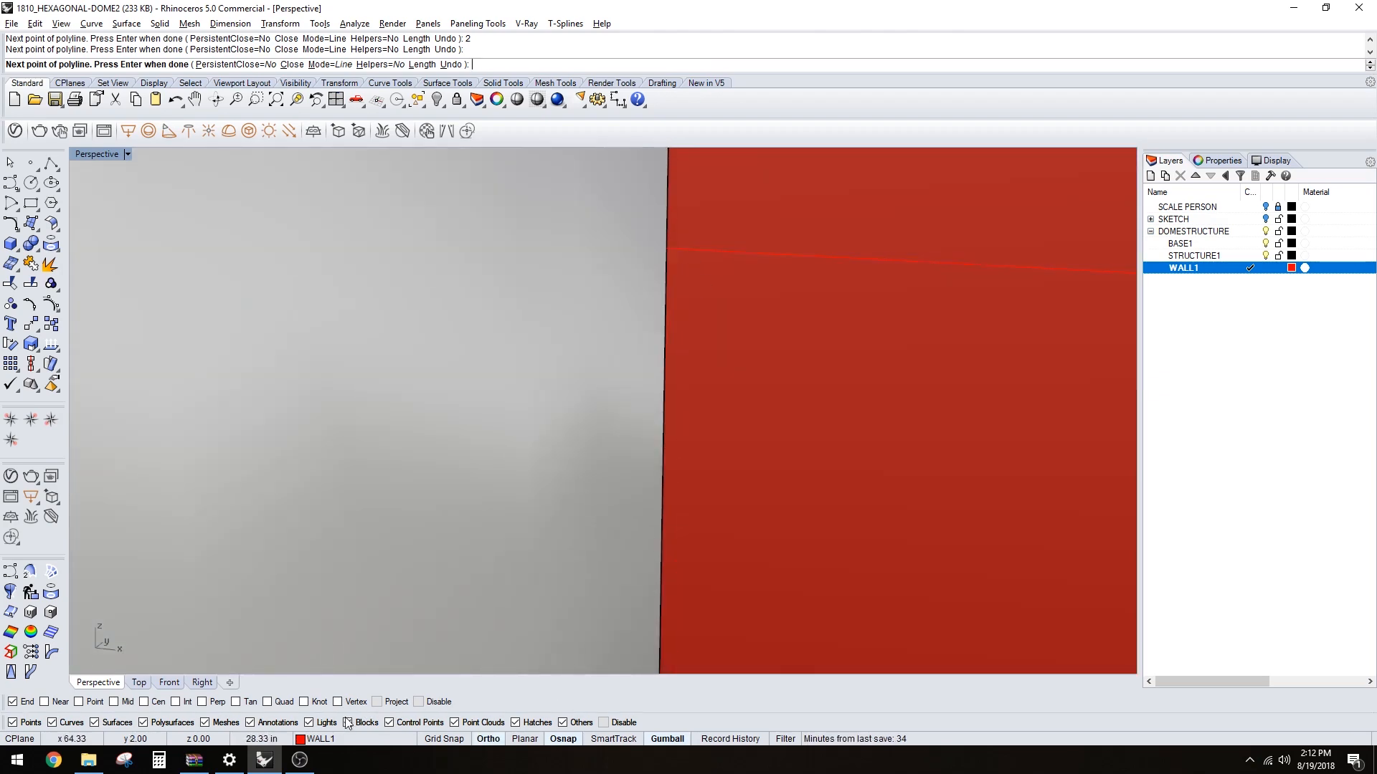
{"action": "left_click", "coordinate": [202, 702]}
{"action": "left_click", "coordinate": [376, 702]}
{"action": "left_click", "coordinate": [694, 256]}
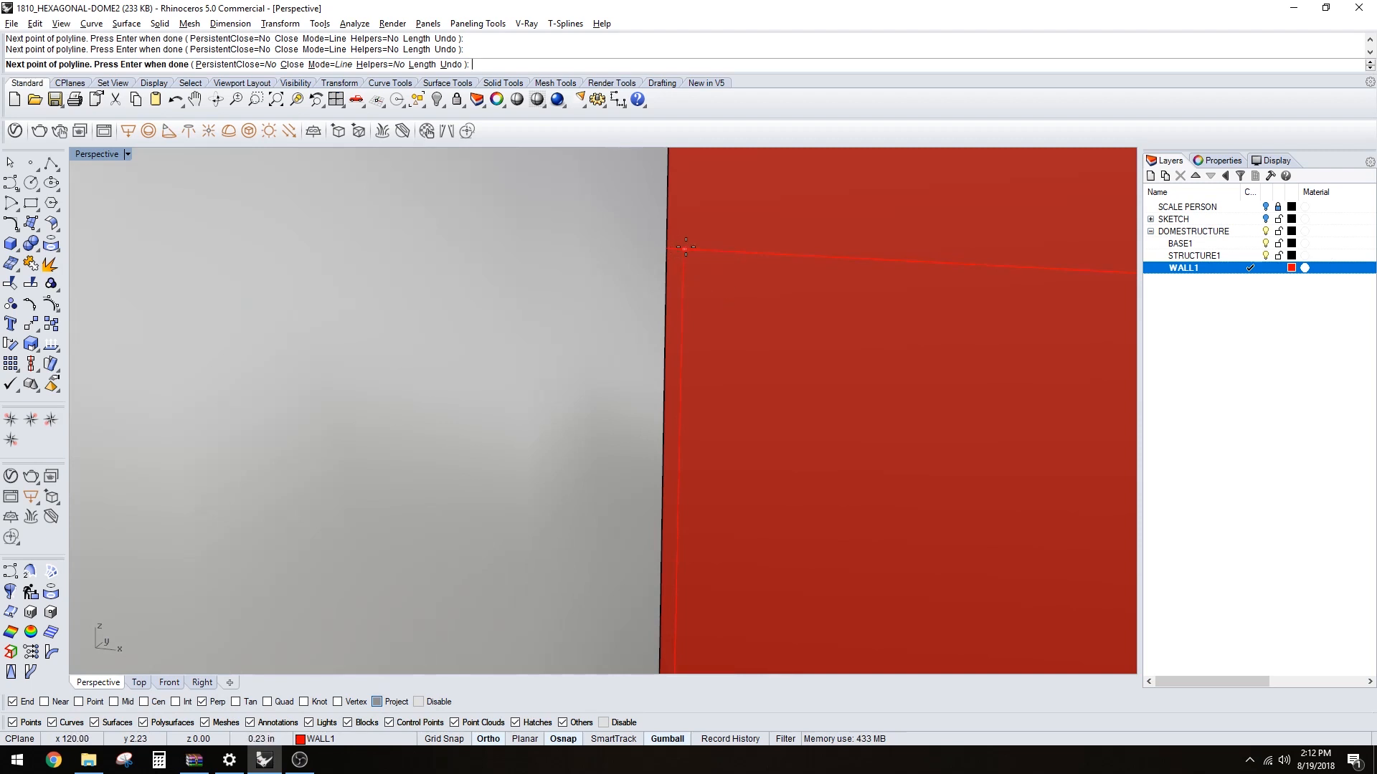
- From the 120-inch guide curve, extend the polyline 1 inch outward and 5 inches up
{"action": "right_click_drag", "start_coordinate": [727, 273], "coordinate": [716, 260], "text": "shift"}
{"action": "type", "text": "1"}
{"action": "key", "text": "Return"}
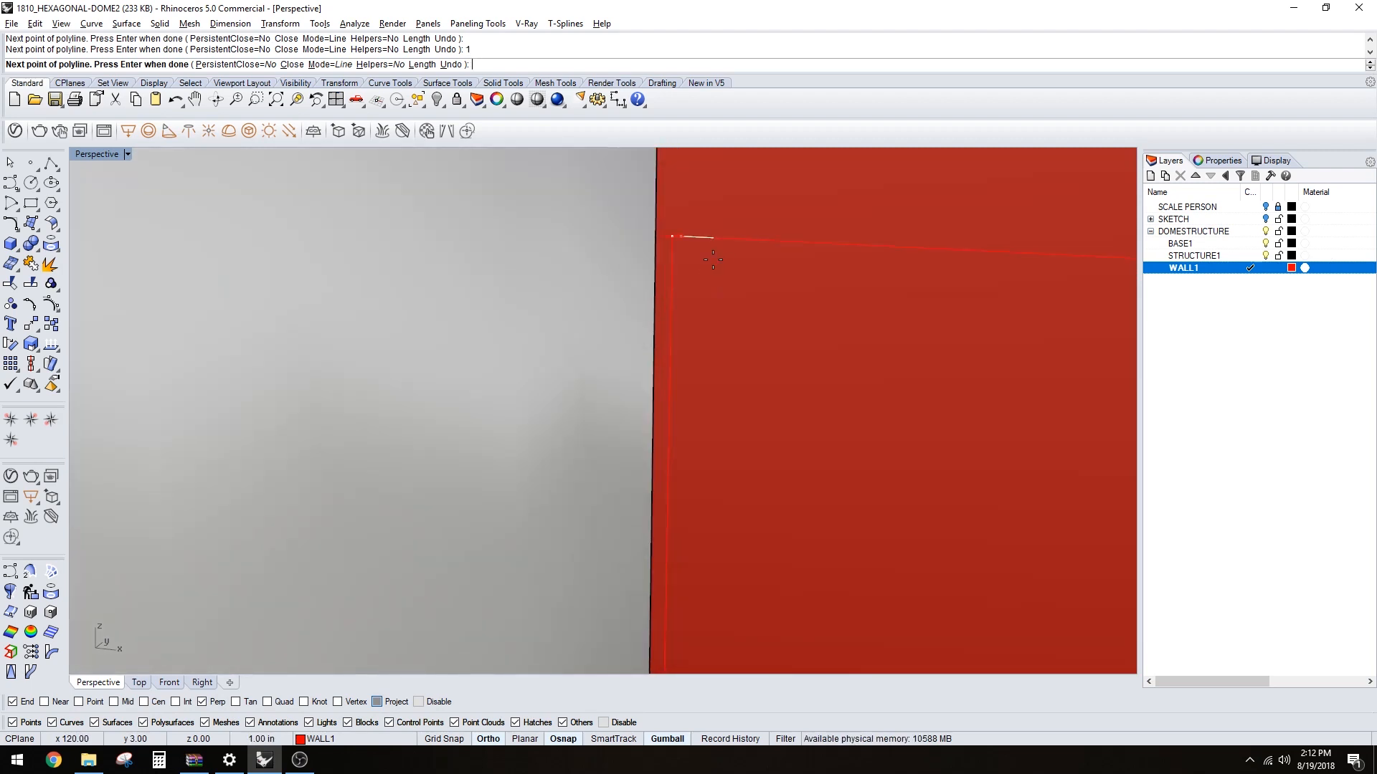
{"action": "right_click_drag", "start_coordinate": [694, 194], "coordinate": [716, 312], "text": "shift"}
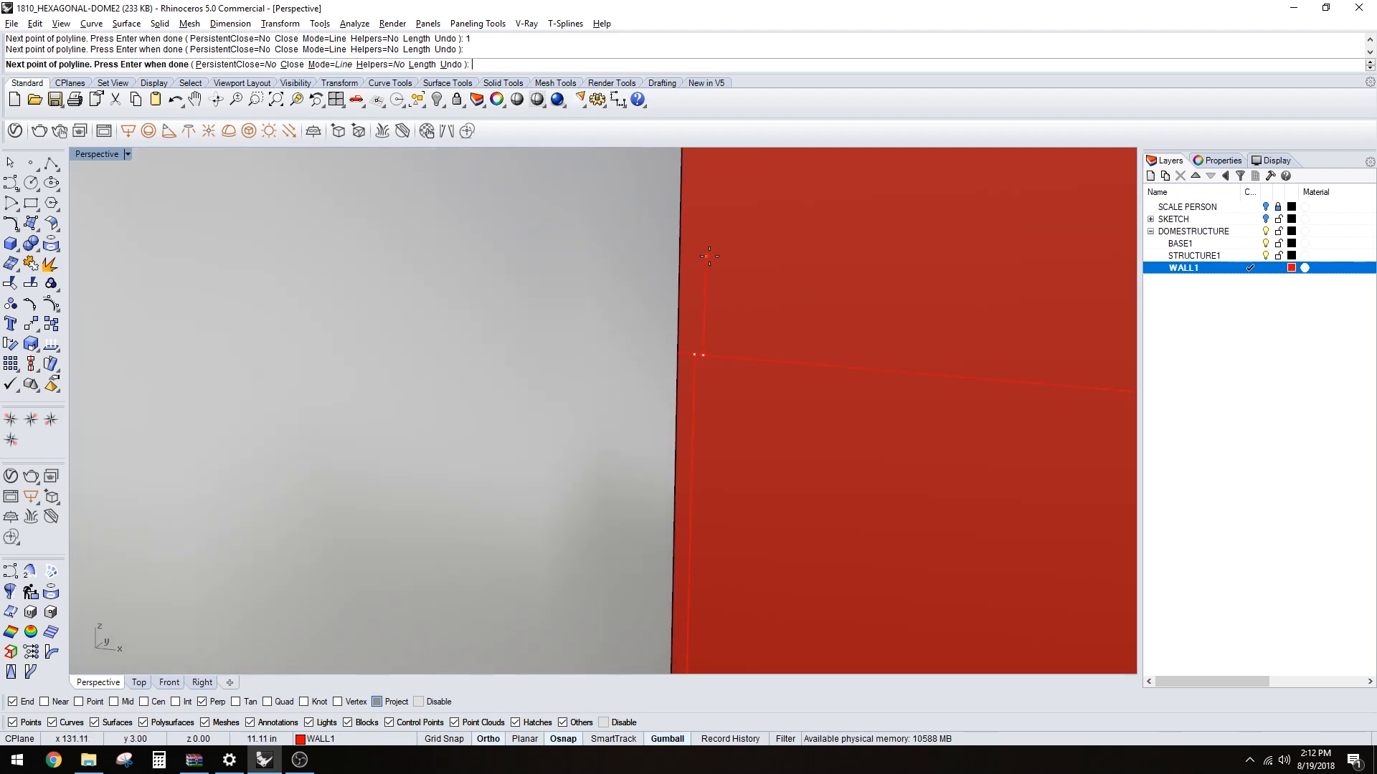
{"action": "type", "text": "5"}
{"action": "key", "text": "Return"}
- Step the upper part of the profile 1 inch toward the wall and 3 inches up
{"action": "scroll", "coordinate": [718, 247], "scroll_direction": "up", "scroll_amount": 5}
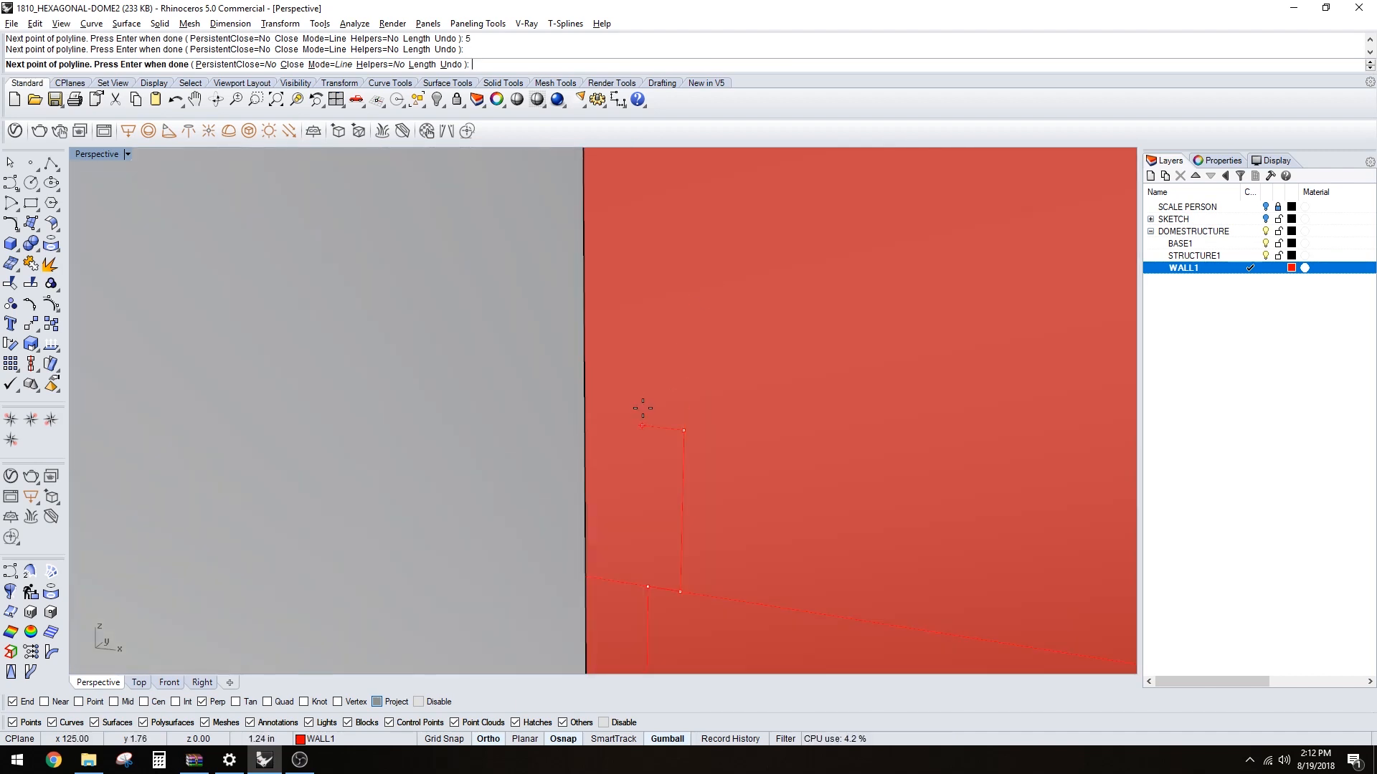
{"action": "type", "text": "1"}
{"action": "key", "text": "Return"}
{"action": "type", "text": "3"}
{"action": "key", "text": "Return"}
- Continue the upper profile 2 inches outward from the wall and 8 inches up
{"action": "type", "text": "2"}
{"action": "key", "text": "Return"}
{"action": "scroll", "coordinate": [753, 334], "scroll_direction": "down", "scroll_amount": 4}
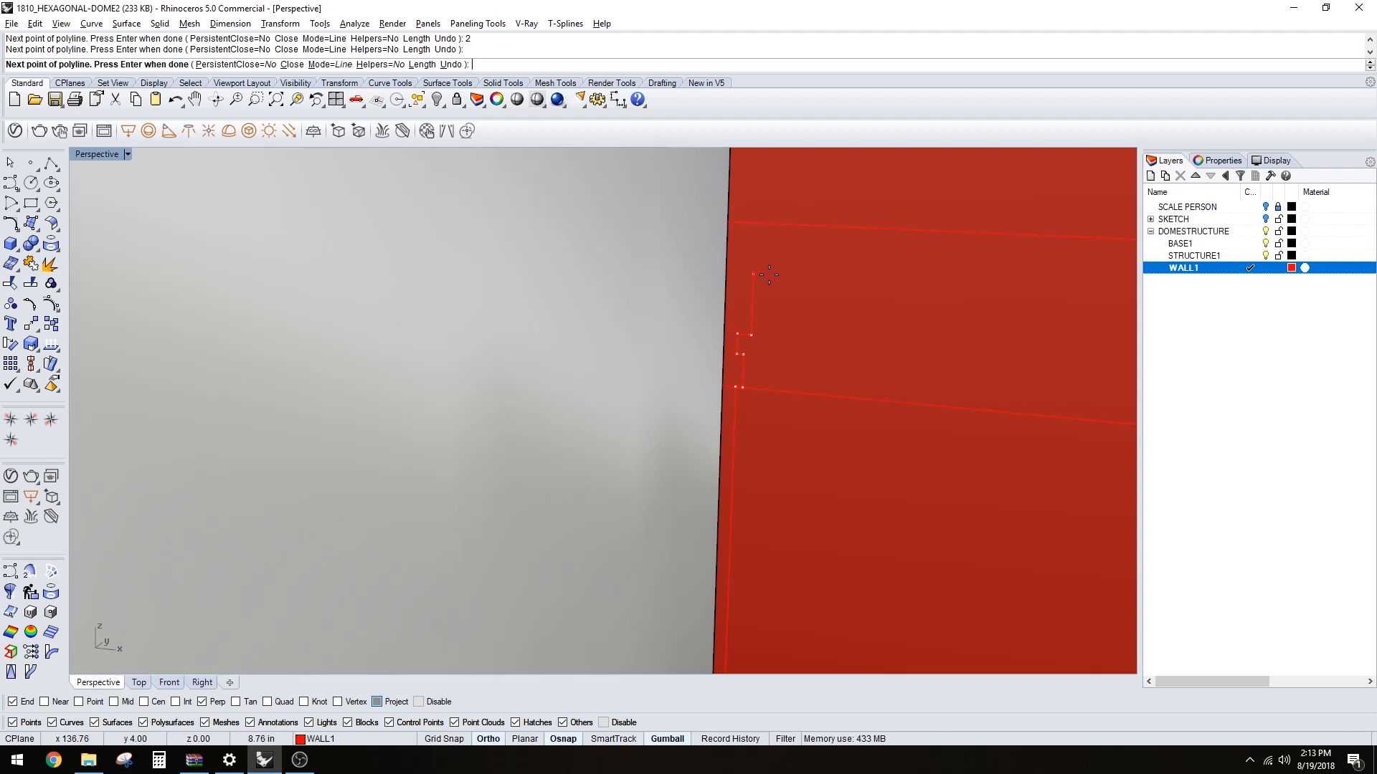
{"action": "type", "text": "8"}
{"action": "key", "text": "Return"}
- Add a 6-inch outward segment to the polyline below the uppermost guide curve
{"action": "scroll", "coordinate": [780, 275], "scroll_direction": "down", "scroll_amount": 3}
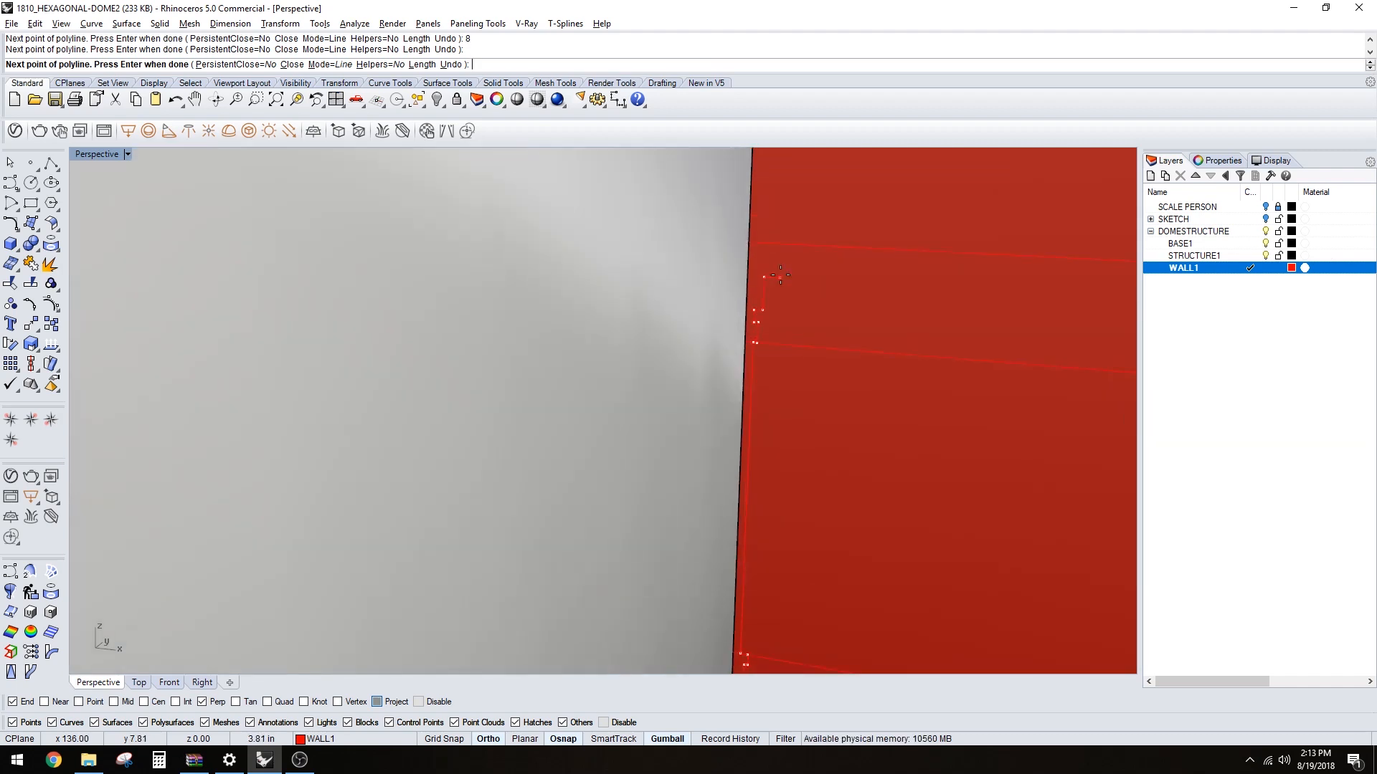
{"action": "scroll", "coordinate": [780, 275], "scroll_direction": "up", "scroll_amount": 4}
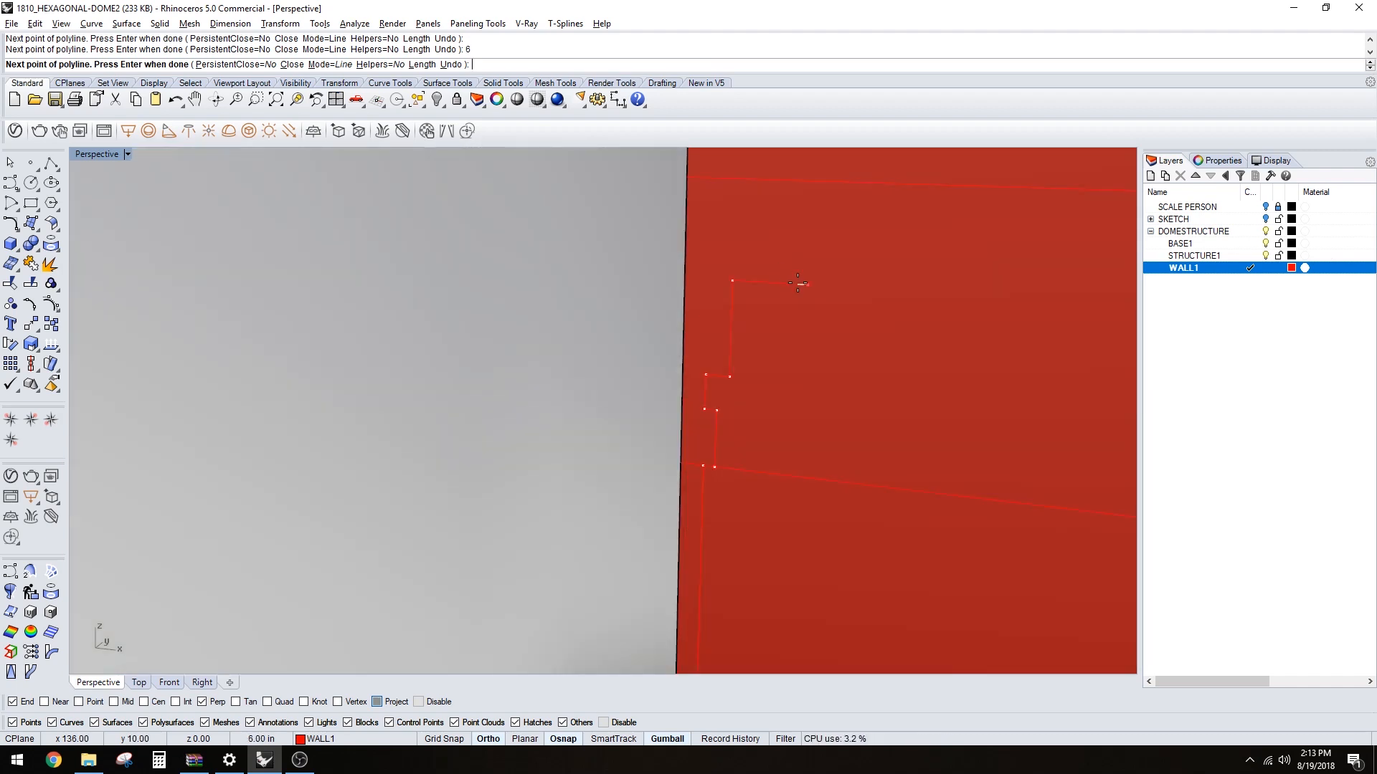
{"action": "scroll", "coordinate": [799, 286], "scroll_direction": "down", "scroll_amount": 5}
{"action": "scroll", "coordinate": [825, 296], "scroll_direction": "up", "scroll_amount": 3}
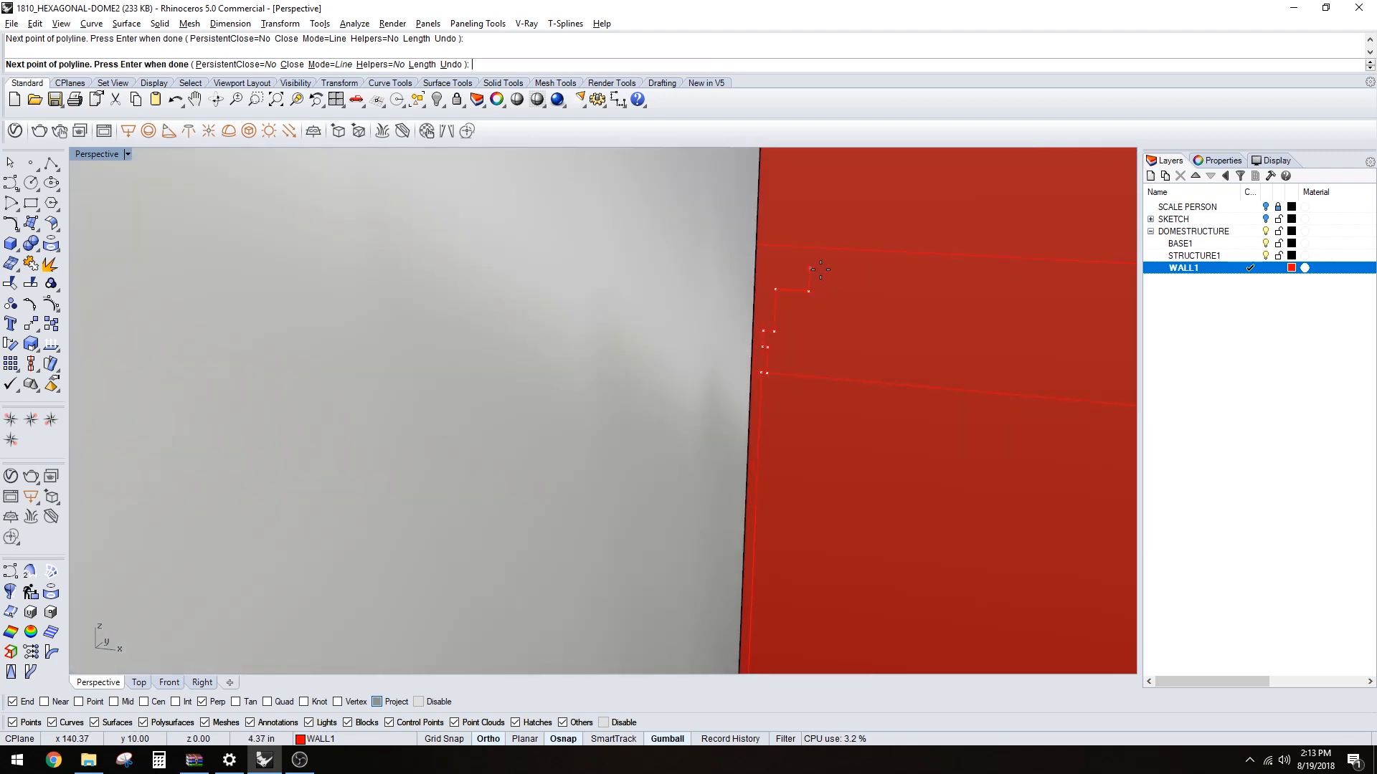
{"action": "scroll", "coordinate": [820, 270], "scroll_direction": "up", "scroll_amount": 2}
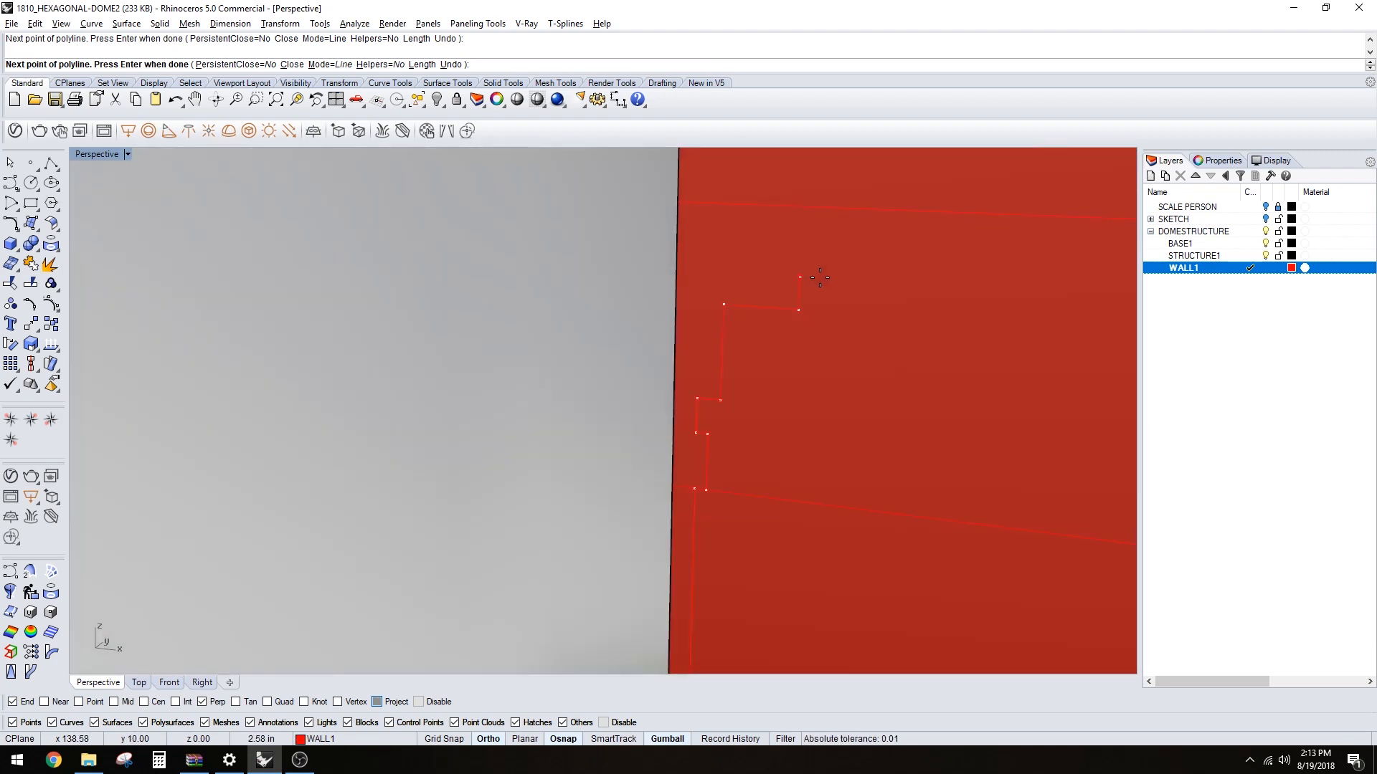
{"action": "type", "text": "A"}
{"action": "key", "text": "Return"}
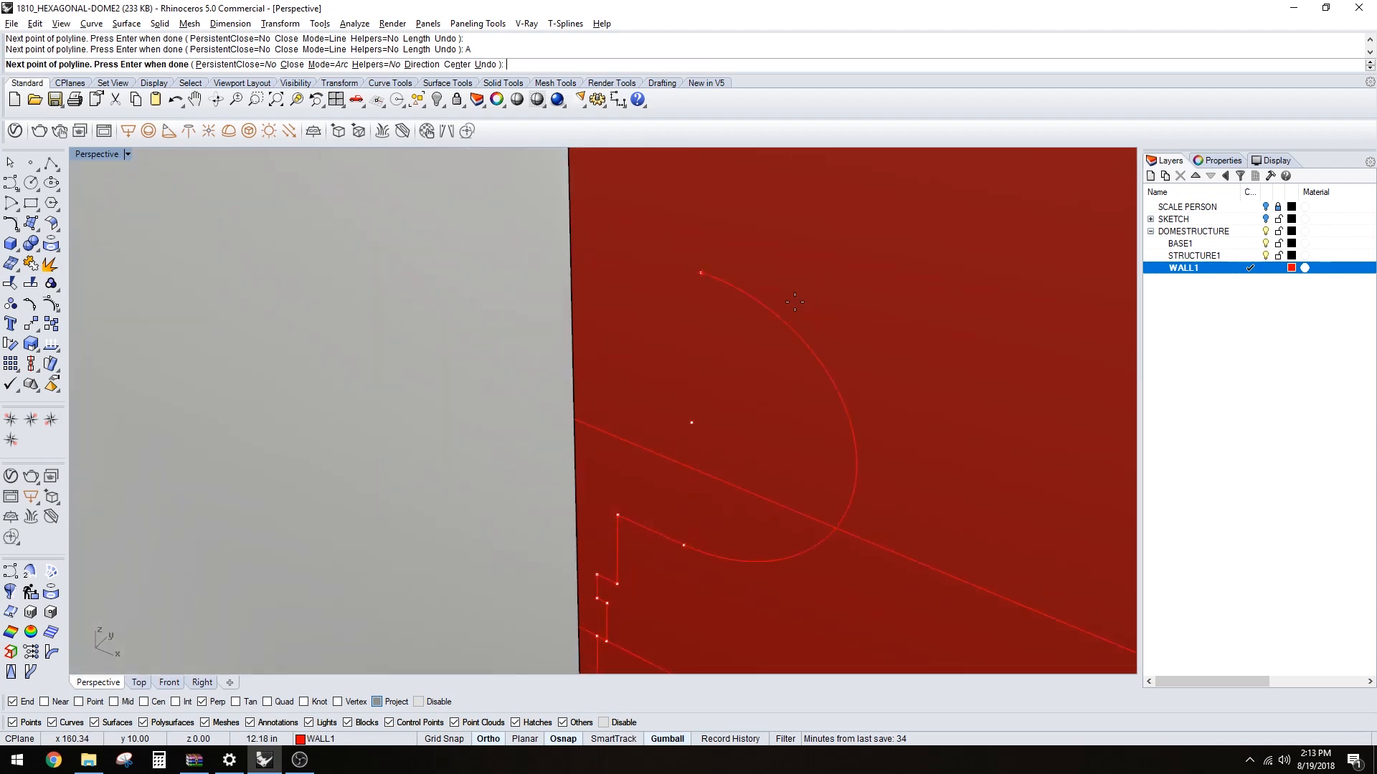
{"action": "scroll", "coordinate": [810, 318], "scroll_direction": "down", "scroll_amount": 2}
{"action": "right_click_drag", "start_coordinate": [810, 318], "coordinate": [889, 293]}
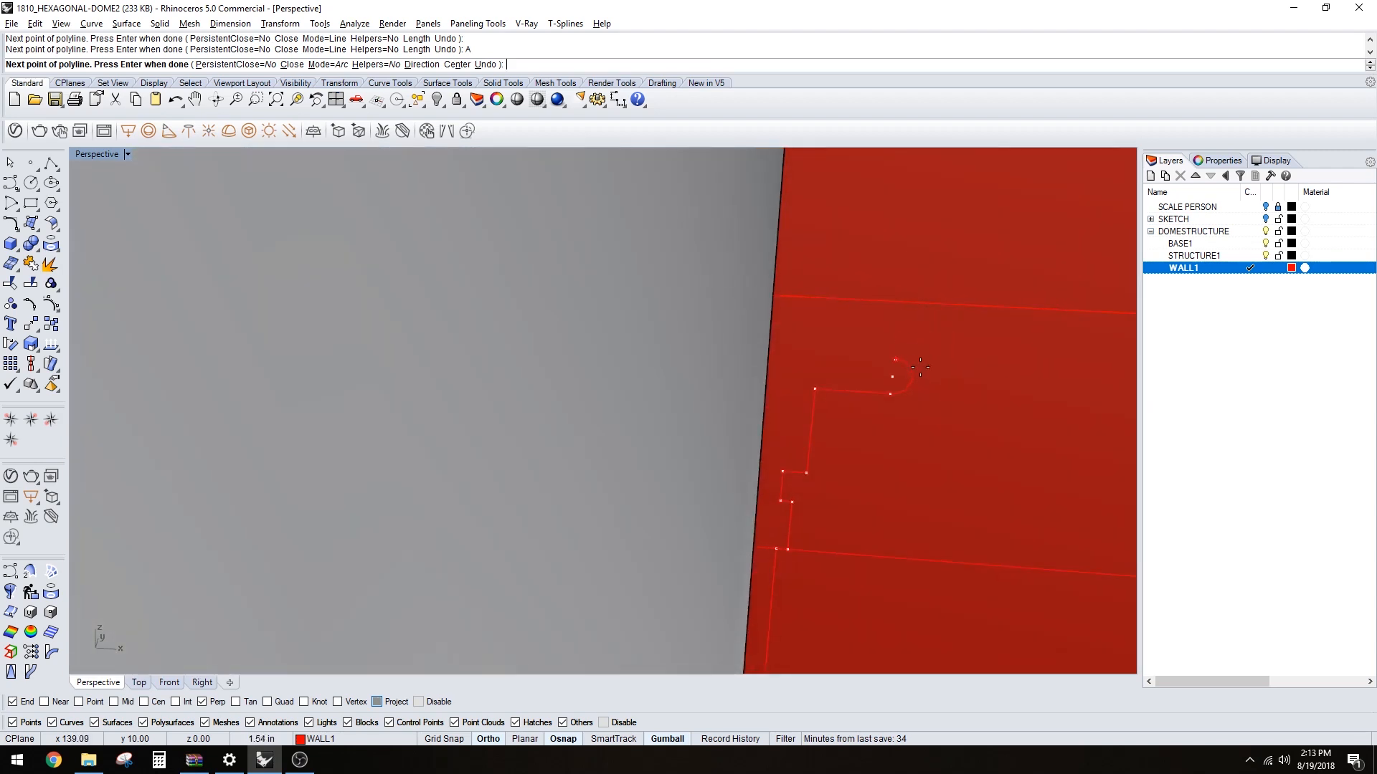
{"action": "mouse_move", "coordinate": [920, 367]}
{"action": "right_mouse_down"}
{"action": "mouse_move", "coordinate": [925, 378]}
{"action": "mouse_move", "coordinate": [917, 352]}
{"action": "right_mouse_up"}
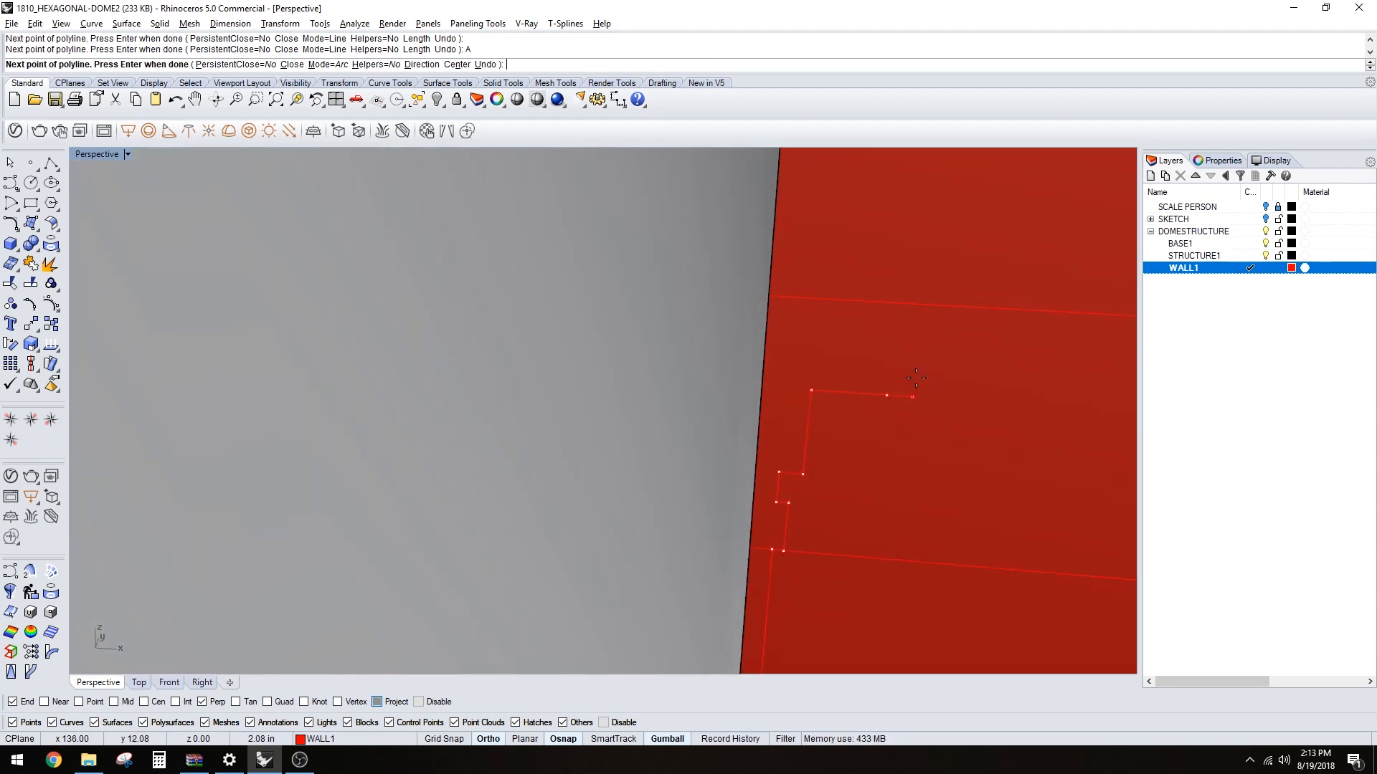
{"action": "type", "text": "L"}
{"action": "key", "text": "Return"}
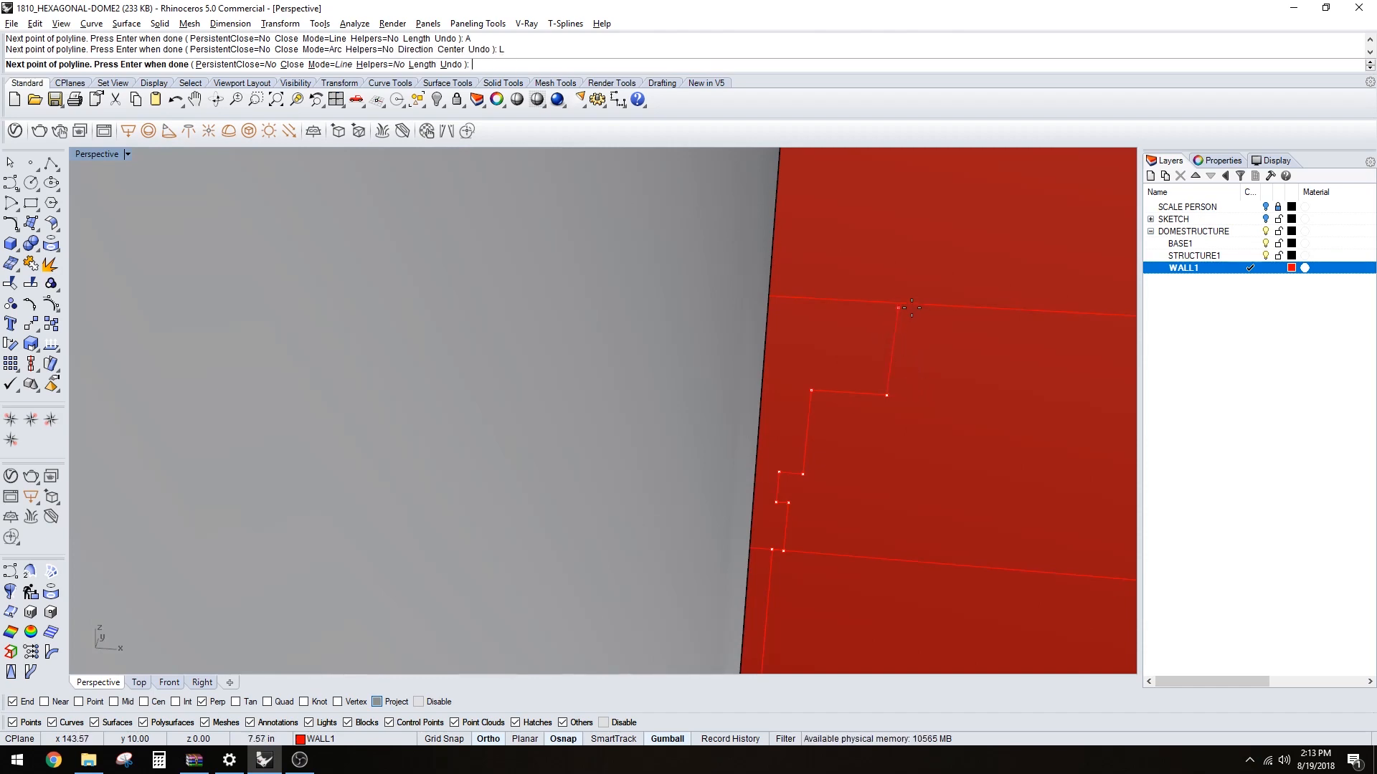
- Raise the profile vertically to the uppermost guide curve, and extend it 12 inches outward along that curve
{"action": "scroll", "coordinate": [895, 306], "scroll_direction": "down", "scroll_amount": 3}
{"action": "right_click_drag", "start_coordinate": [894, 306], "coordinate": [834, 398]}
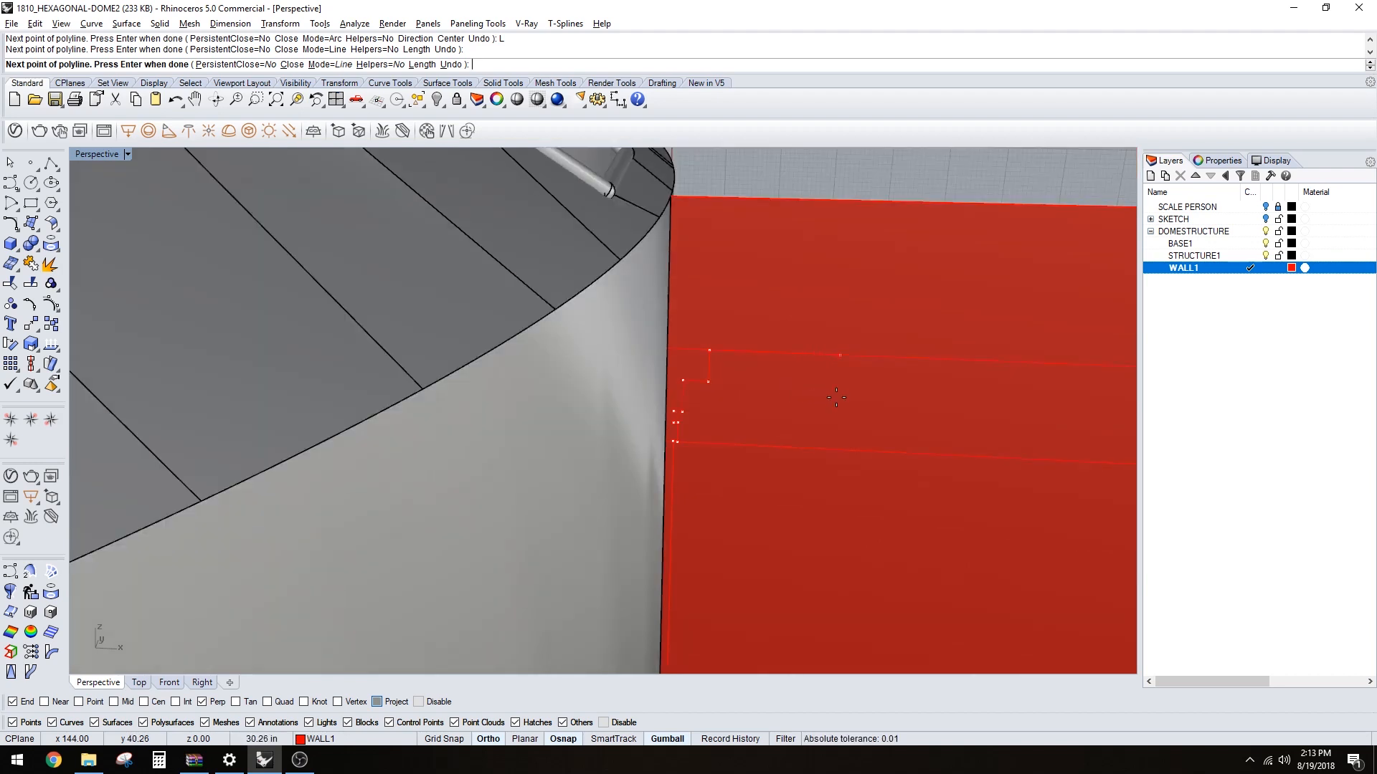
{"action": "type", "text": "12"}
{"action": "key", "text": "Return"}
{"action": "left_click", "coordinate": [840, 355]}
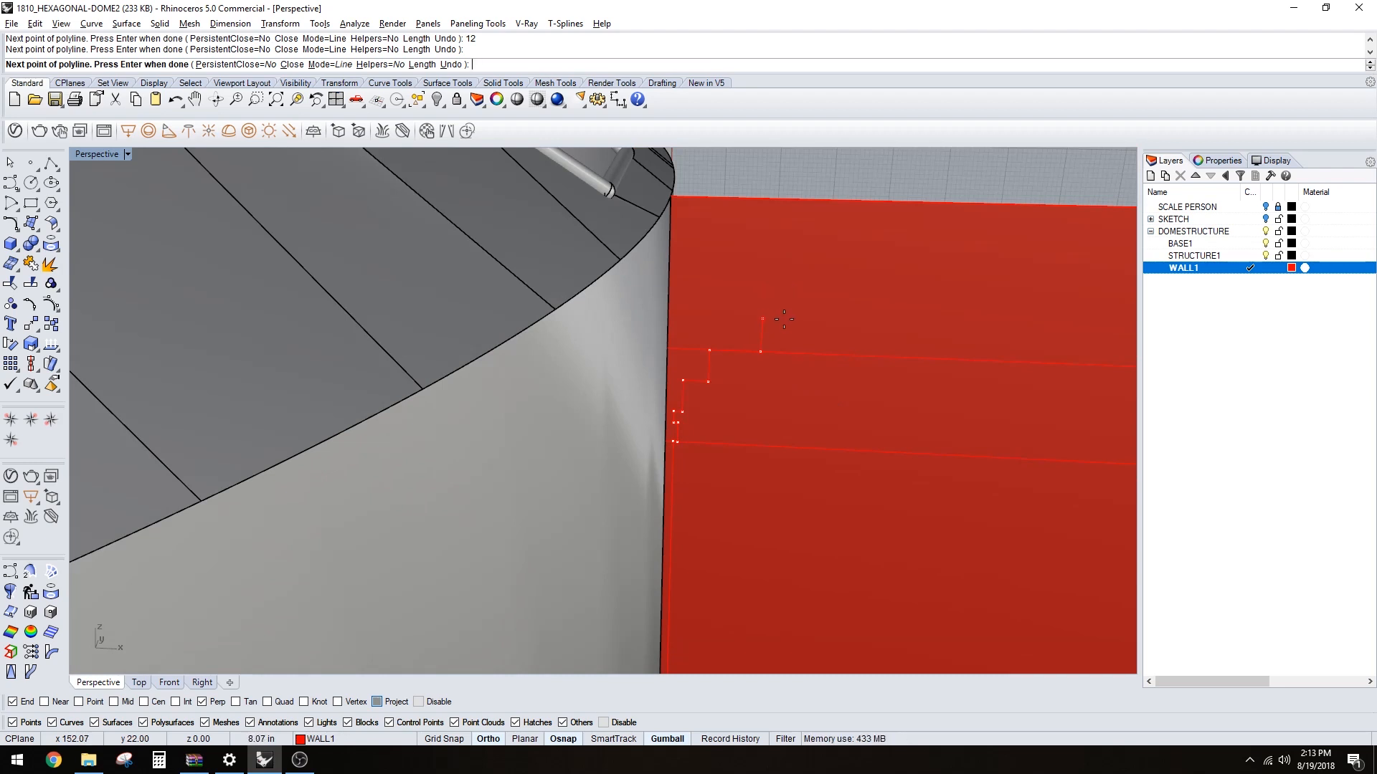
- Continue the profile 13 inches straight up from the end of the 12-inch segment
{"action": "type", "text": "8"}
{"action": "key", "text": "Return"}
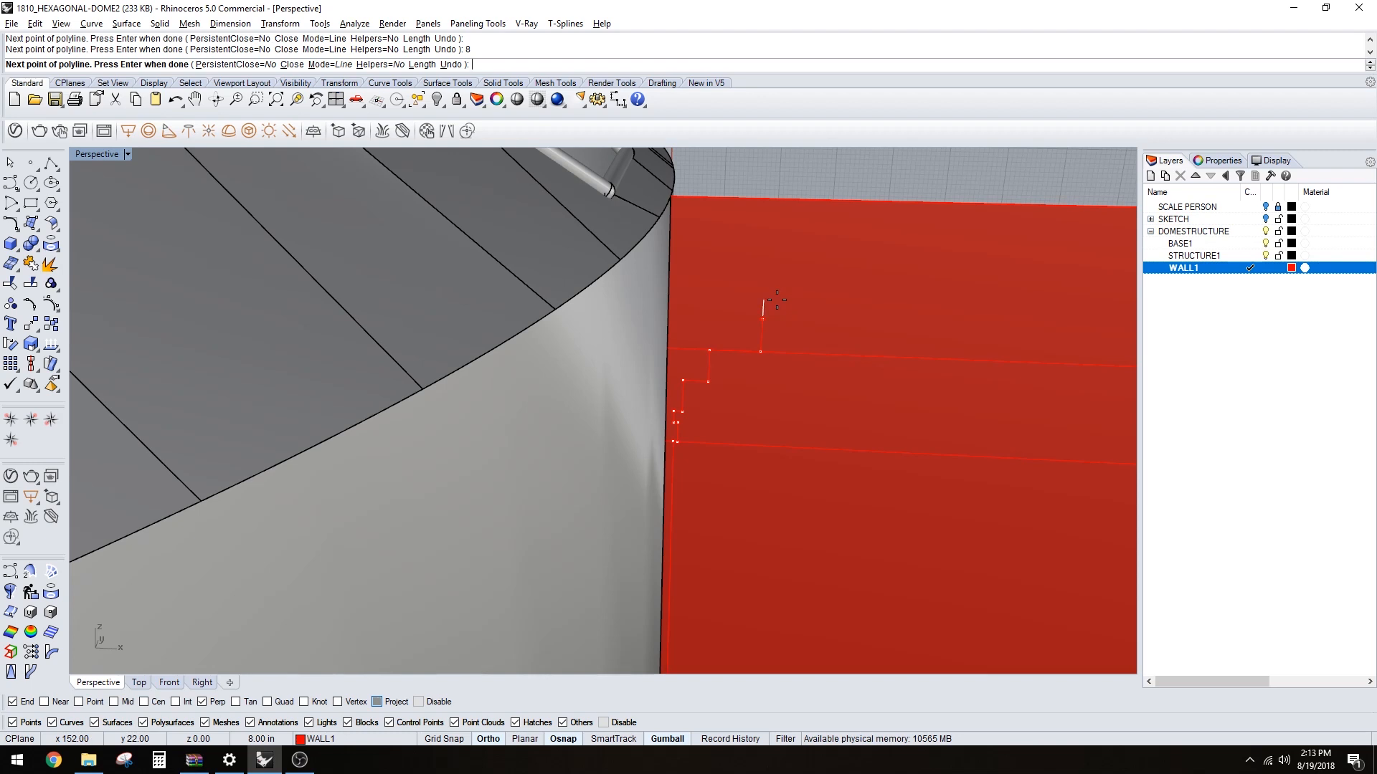
{"action": "type", "text": "13"}
{"action": "key", "text": "Return"}
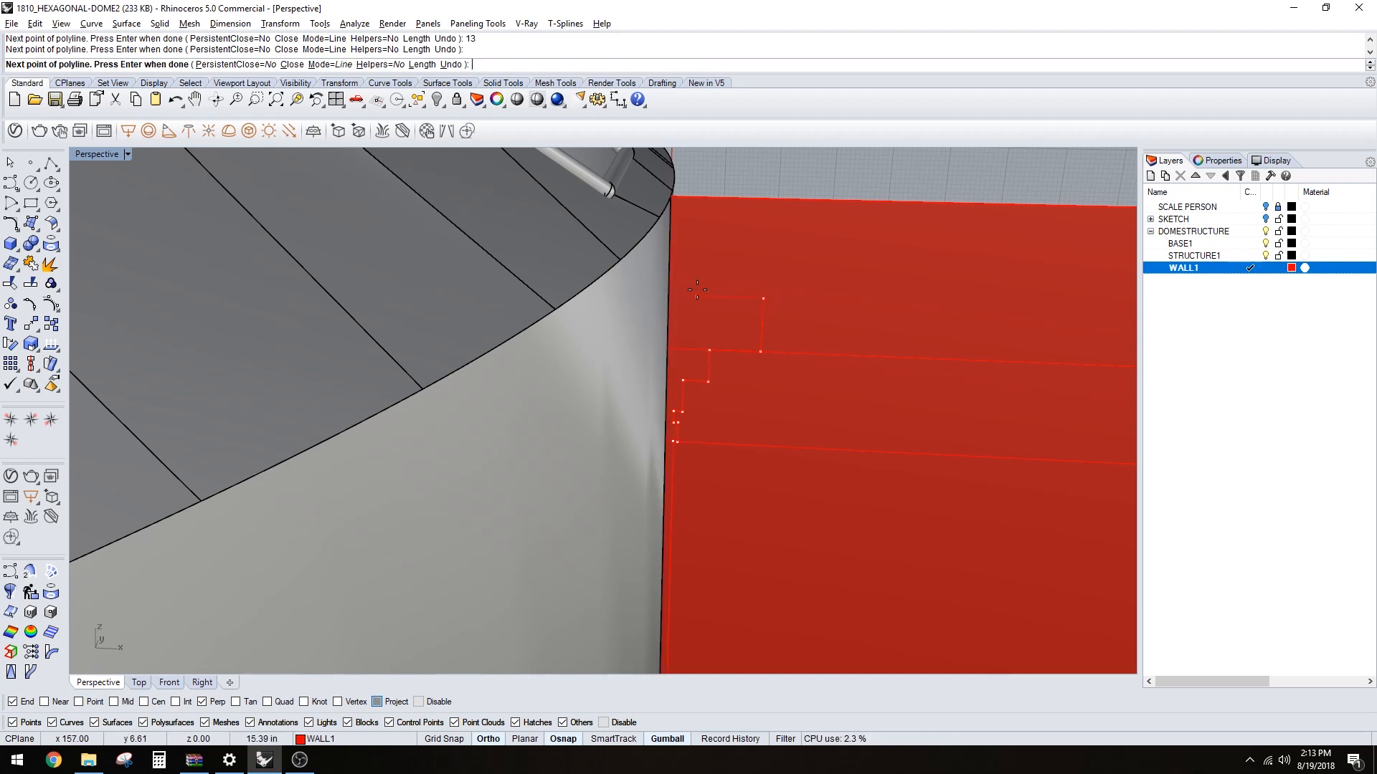
- Step the profile back toward the wall and up, and finish the polyline at the wall's top corner
{"action": "scroll", "coordinate": [681, 289], "scroll_direction": "up", "scroll_amount": 3}
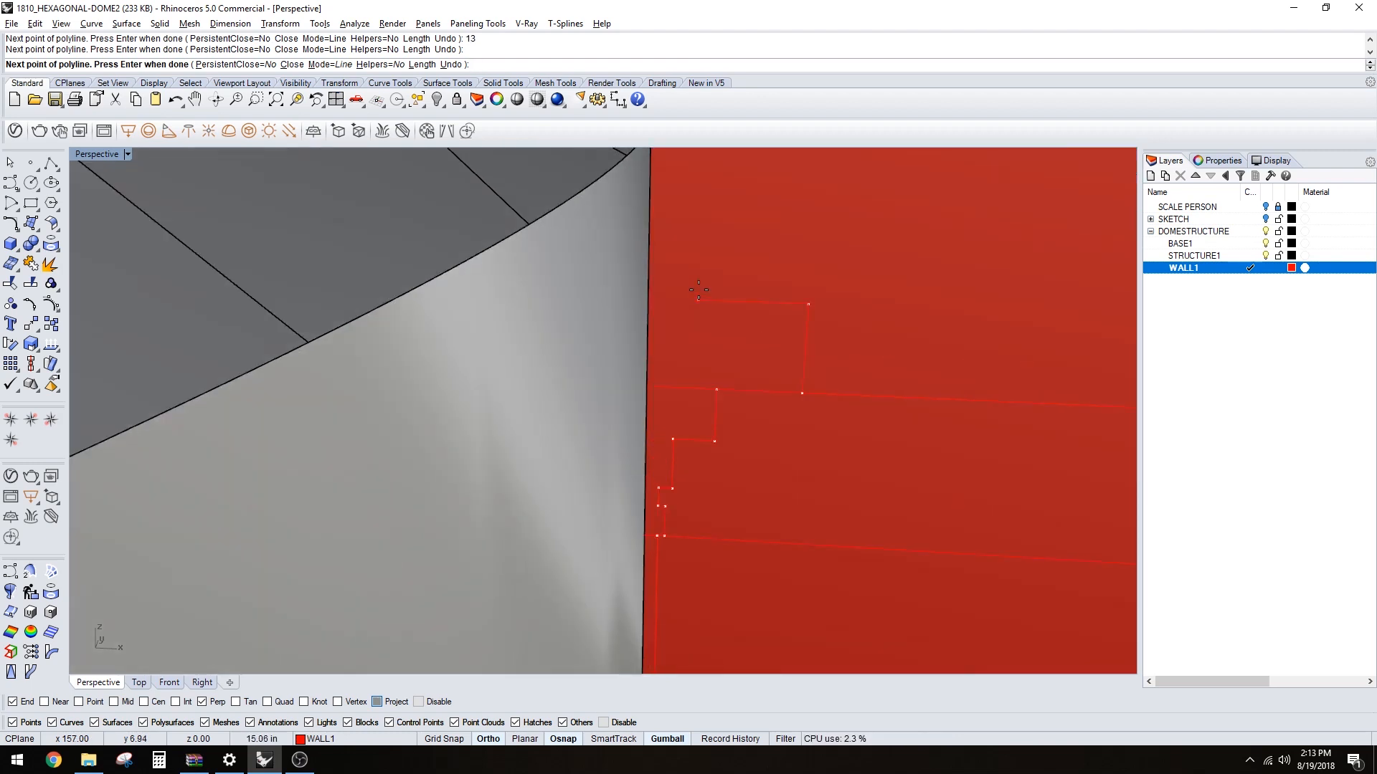
{"action": "scroll", "coordinate": [706, 289], "scroll_direction": "down", "scroll_amount": 2}
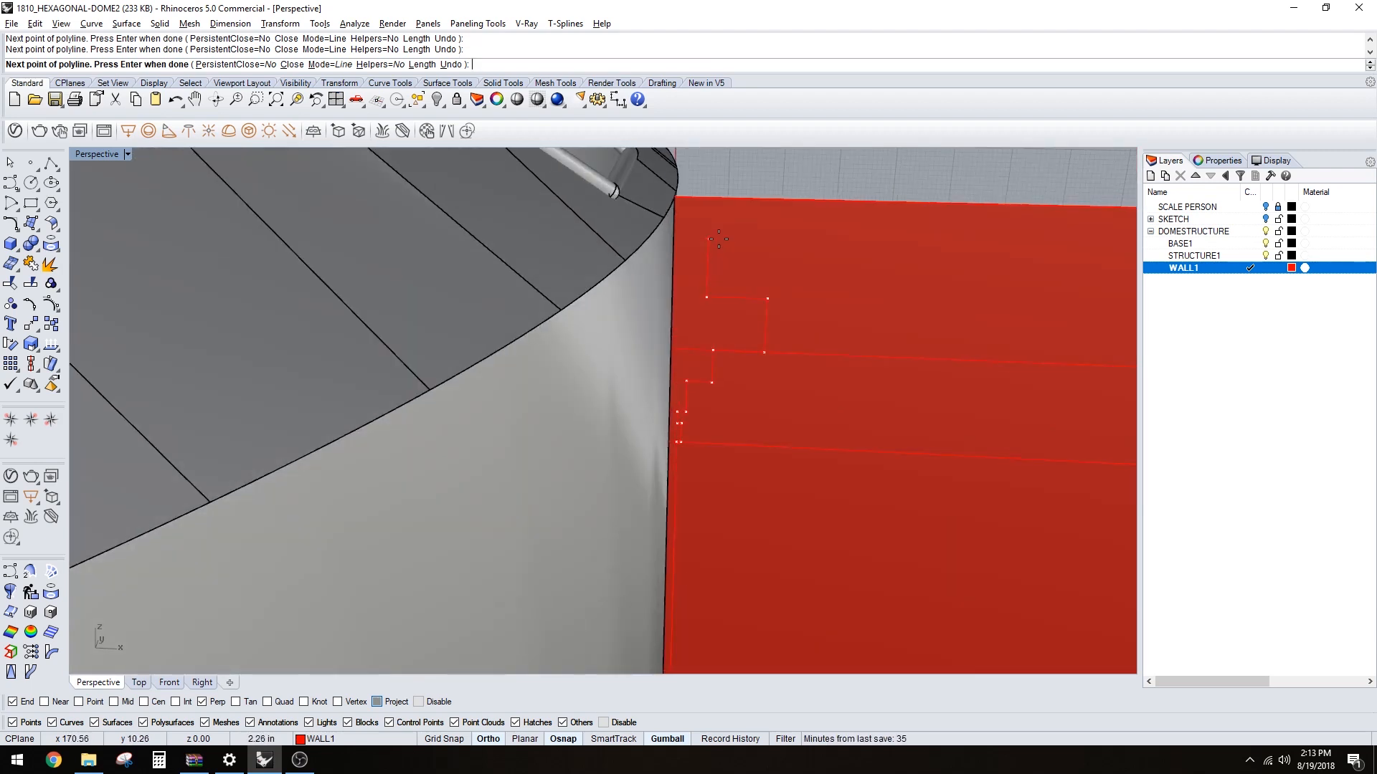
{"action": "scroll", "coordinate": [671, 197], "scroll_direction": "down", "scroll_amount": 1}
{"action": "scroll", "coordinate": [652, 181], "scroll_direction": "down", "scroll_amount": 2}
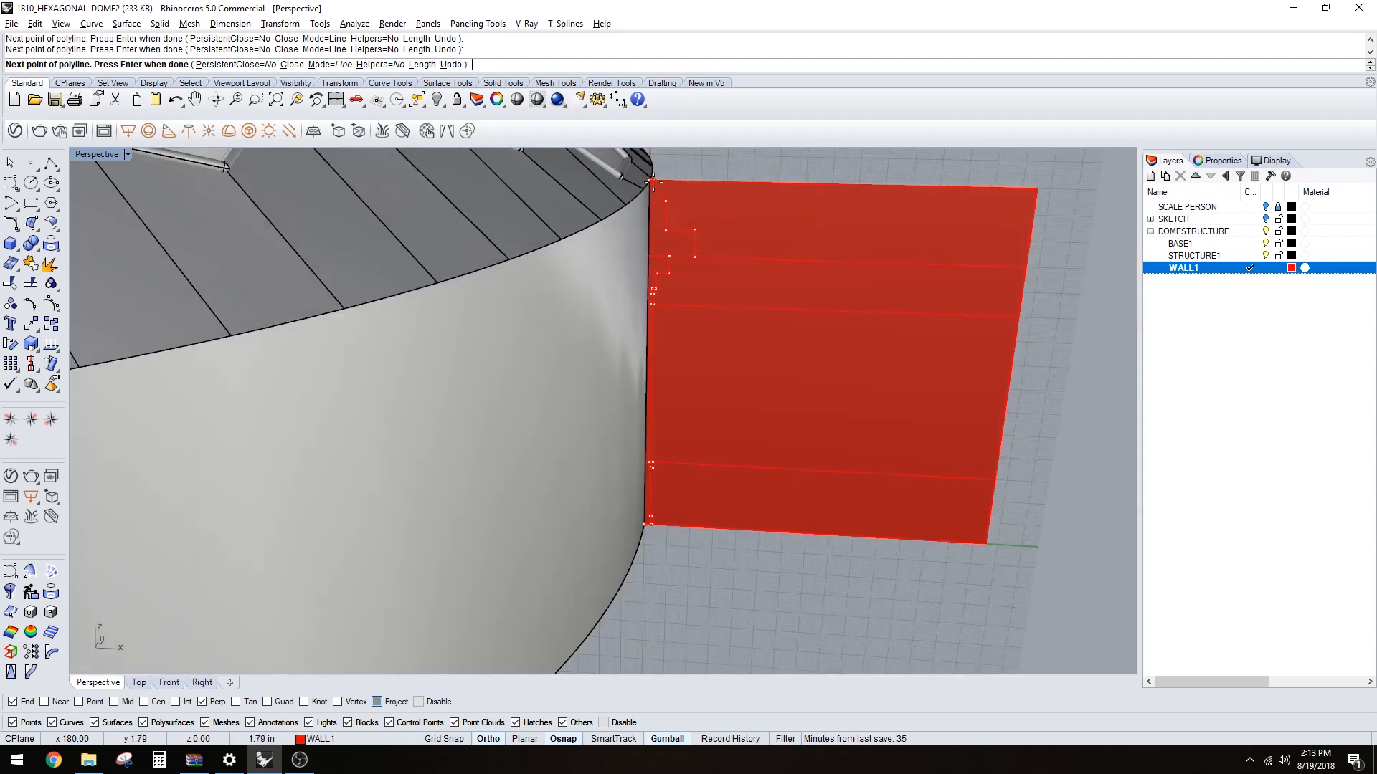
{"action": "key", "text": "Return"}
- Delete the four horizontal guide curves on the red surface, keeping the surface and the profile
{"action": "scroll", "coordinate": [656, 186], "scroll_direction": "down", "scroll_amount": 3}
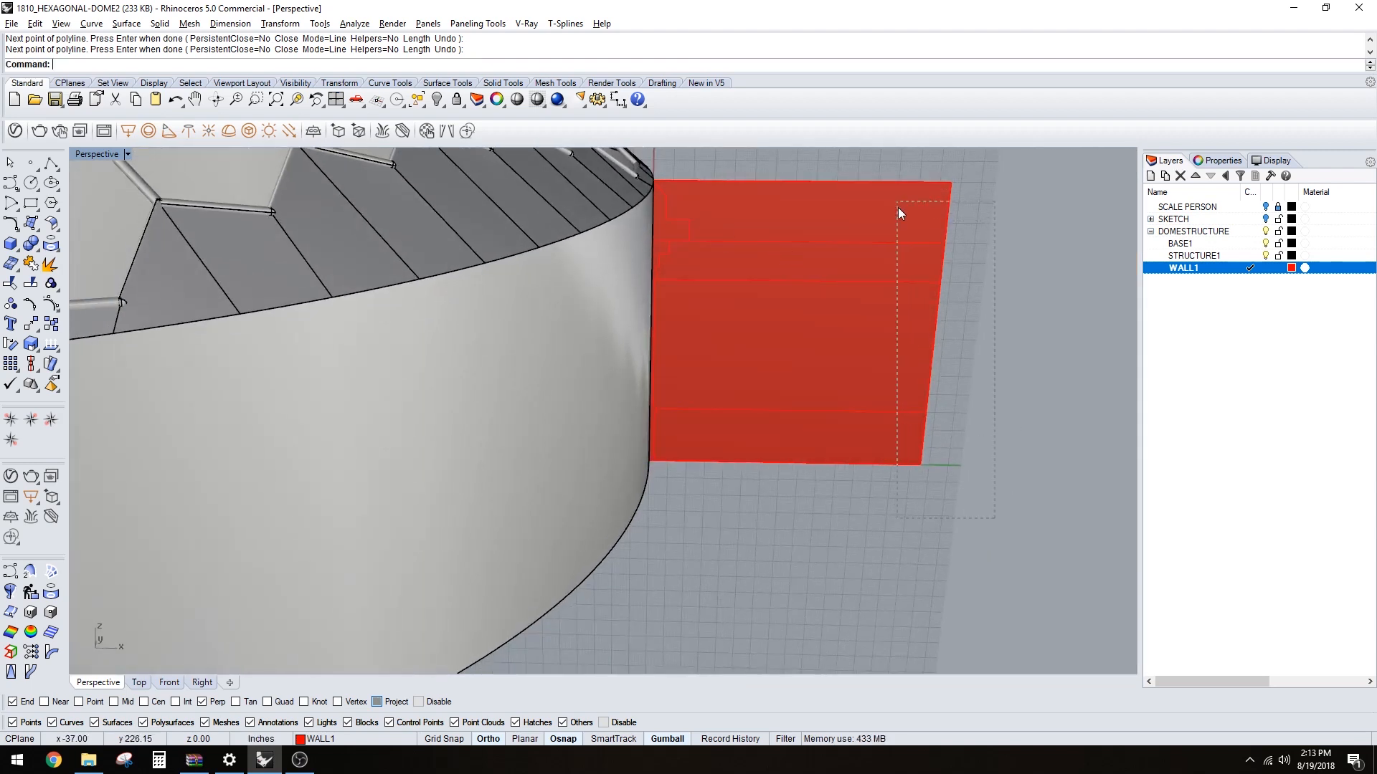
{"action": "left_click_drag", "start_coordinate": [897, 208], "coordinate": [902, 210]}
{"action": "left_click", "coordinate": [902, 214], "text": "ctrl"}
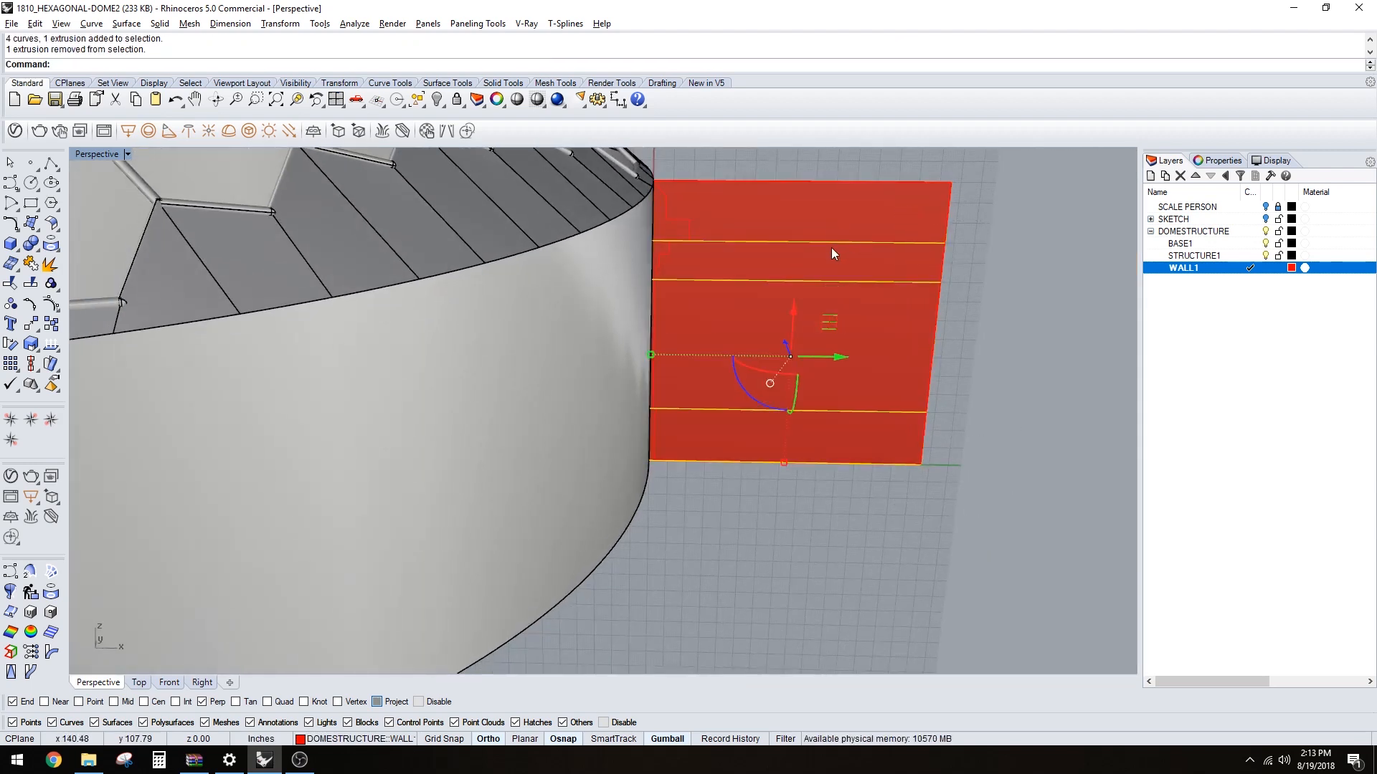
{"action": "key", "text": "Delete"}
- Fillet the profile corner where the 6-inch rise meets the 12-inch outward segment with radius 4
{"action": "scroll", "coordinate": [678, 253], "scroll_direction": "up", "scroll_amount": 5}
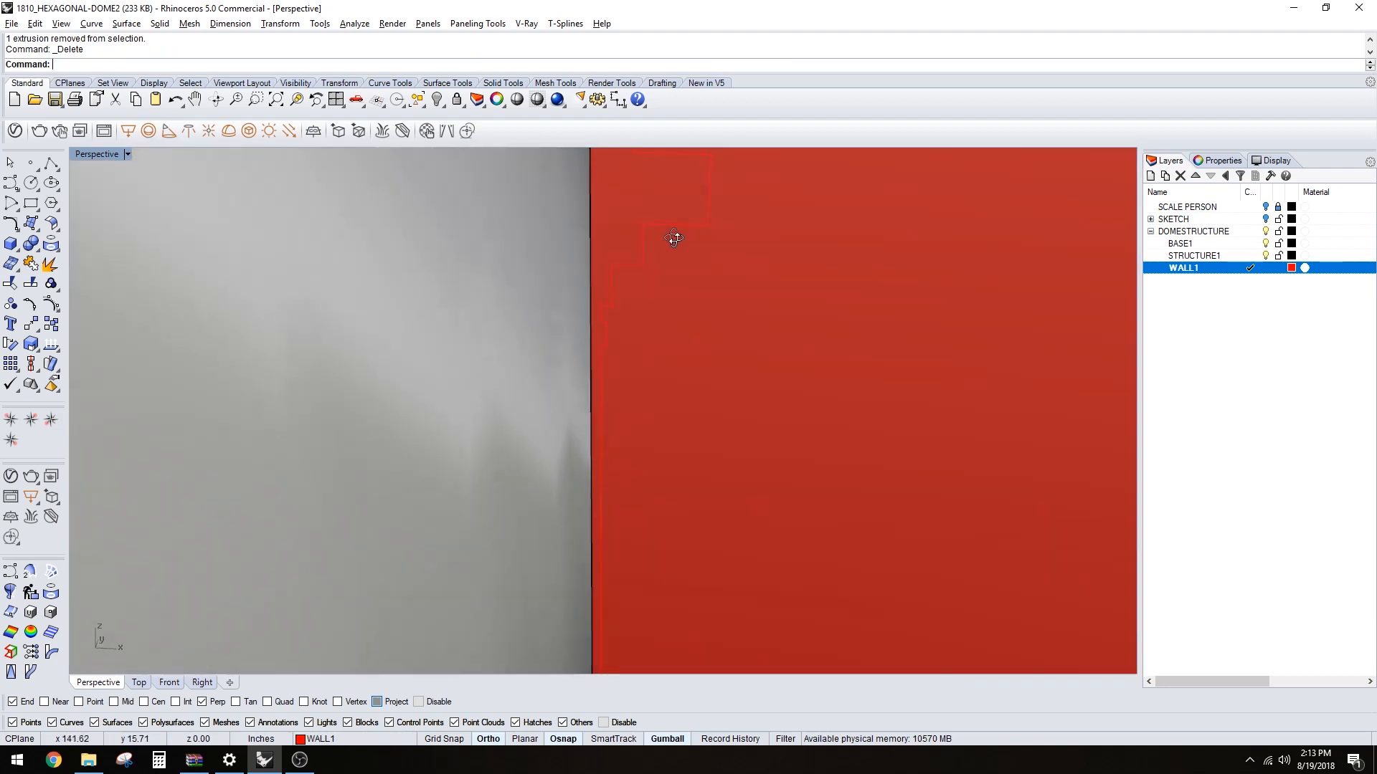
{"action": "scroll", "coordinate": [667, 234], "scroll_direction": "up", "scroll_amount": 2}
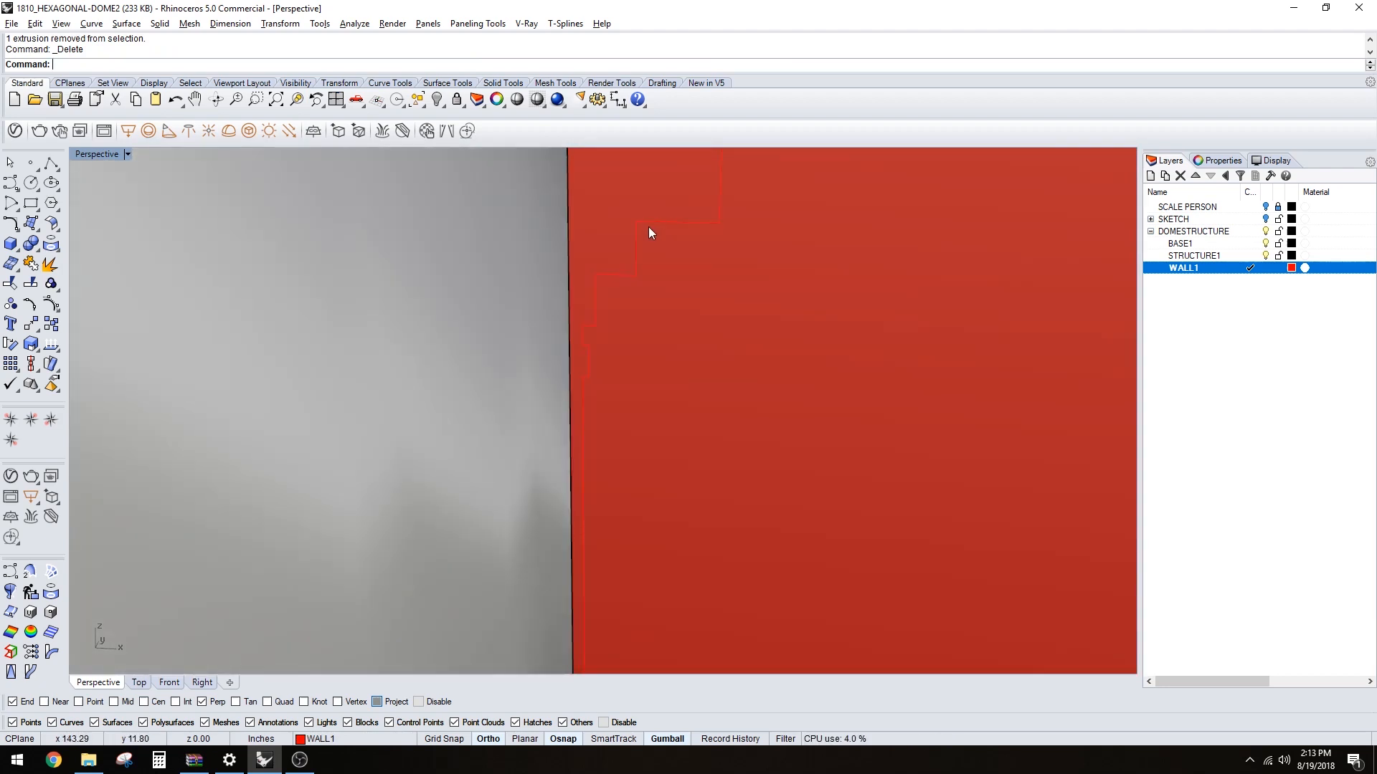
{"action": "type", "text": "etEdge"}
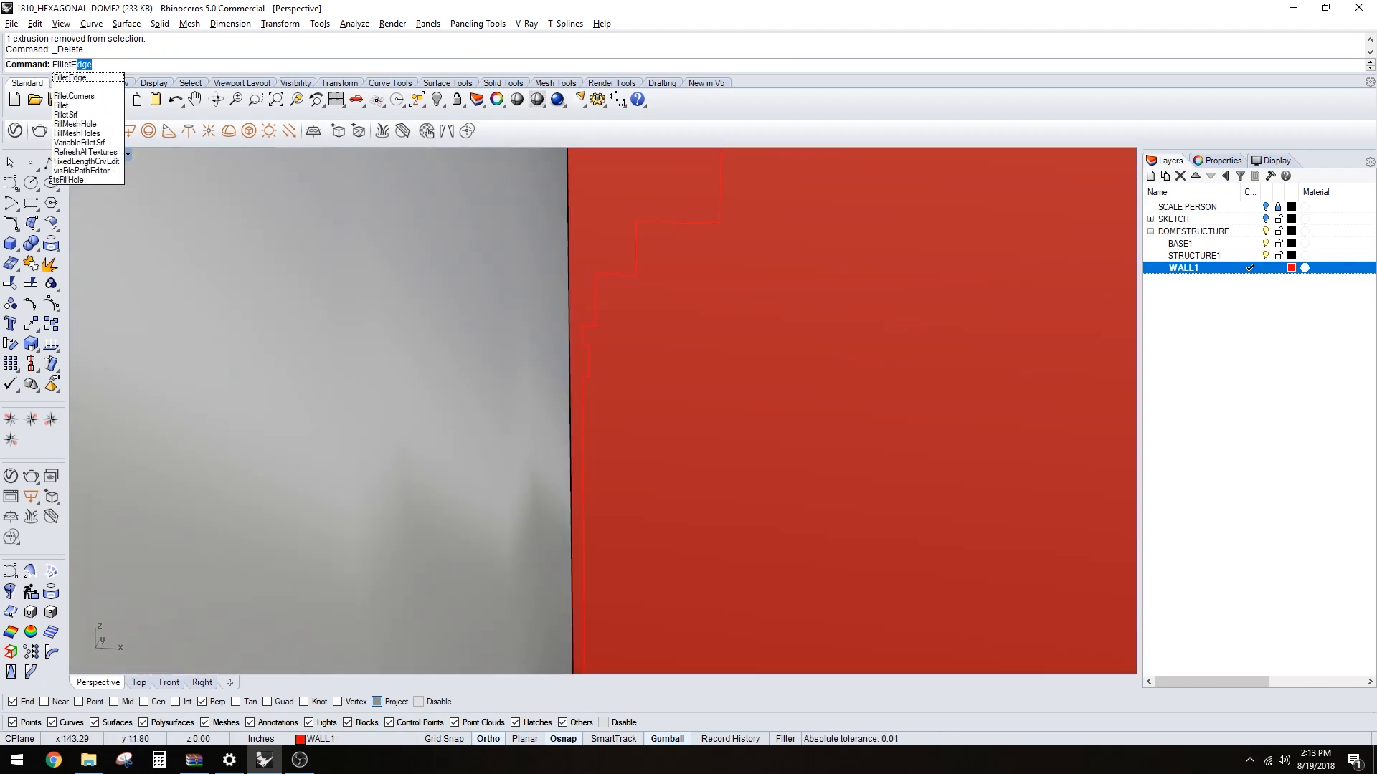
{"action": "key", "text": "Escape"}
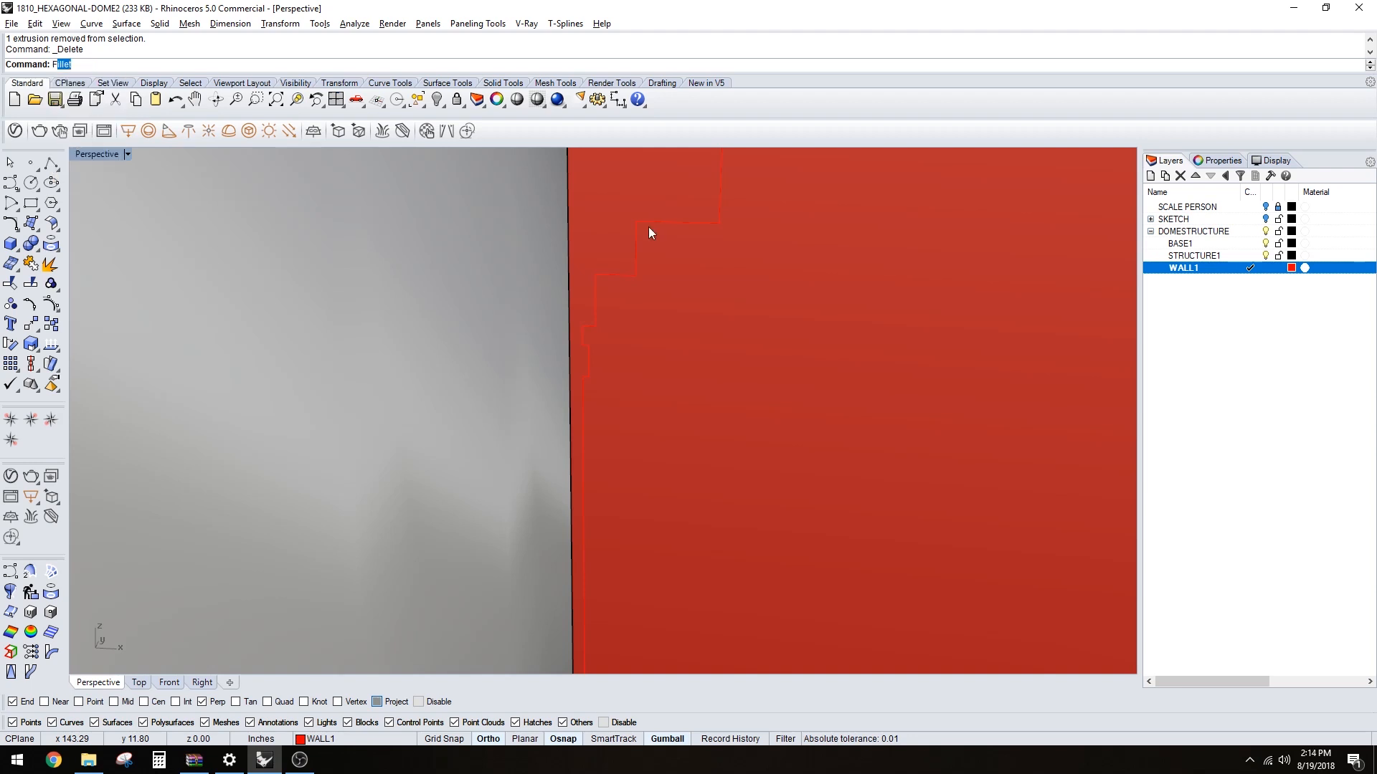
{"action": "type", "text": "F"}
{"action": "key", "text": "Return"}
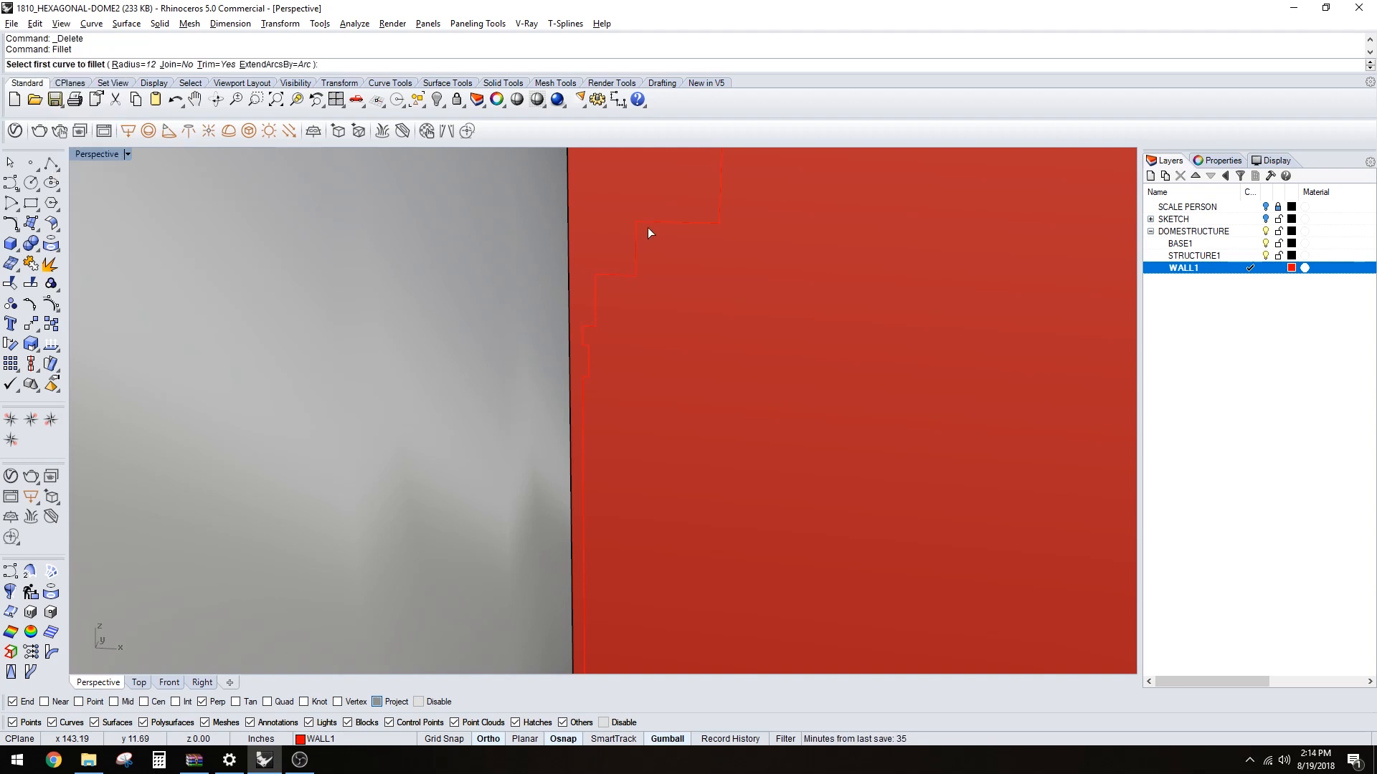
{"action": "type", "text": "4"}
{"action": "key", "text": "Return"}
{"action": "left_click", "coordinate": [635, 238]}
{"action": "left_click", "coordinate": [653, 221]}
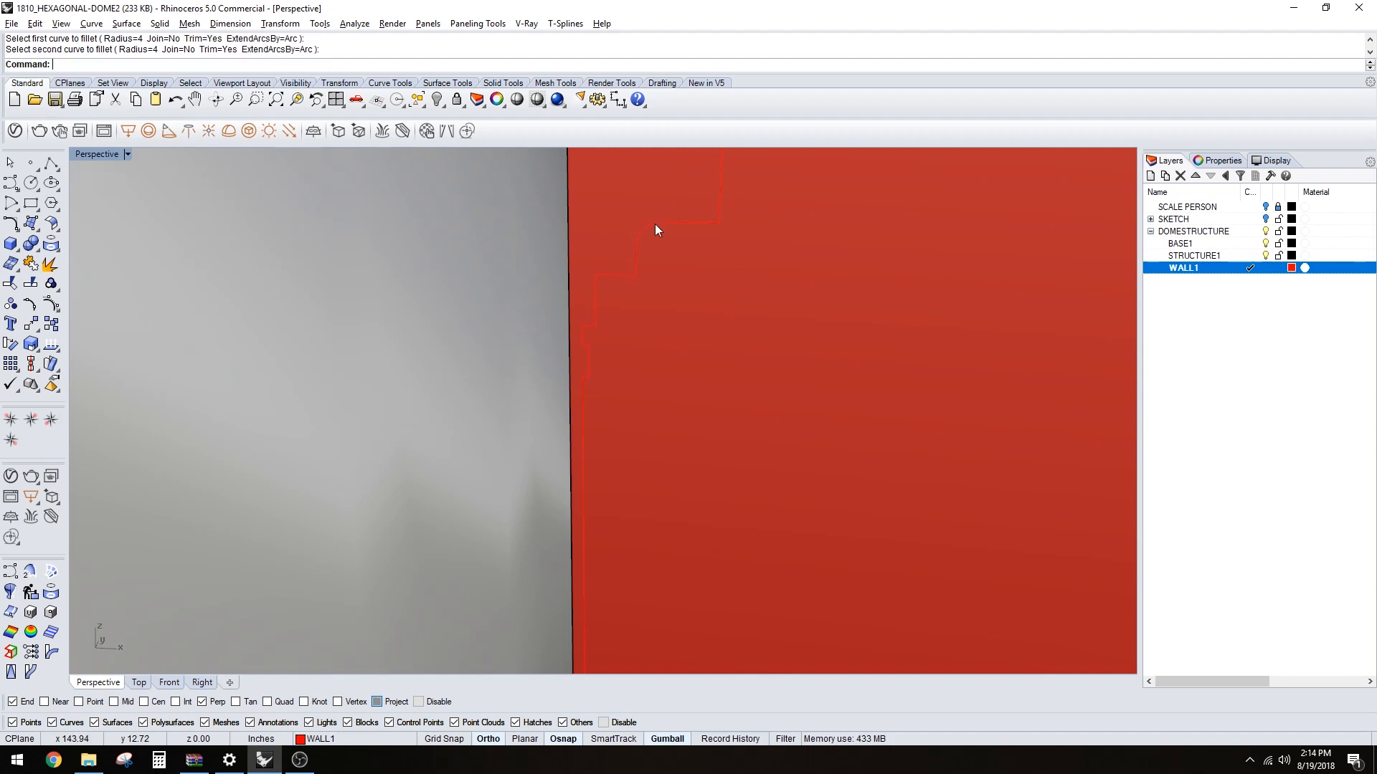
- Fillet the next profile corner below the 4-inch fillet with radius 2
{"action": "scroll", "coordinate": [682, 266], "scroll_direction": "down", "scroll_amount": 3}
{"action": "scroll", "coordinate": [667, 238], "scroll_direction": "up", "scroll_amount": 3}
{"action": "scroll", "coordinate": [664, 235], "scroll_direction": "down", "scroll_amount": 3}
{"action": "mouse_move", "coordinate": [664, 235]}
{"action": "right_mouse_down"}
{"action": "mouse_move", "coordinate": [687, 229]}
{"action": "mouse_move", "coordinate": [660, 260]}
{"action": "right_mouse_up"}
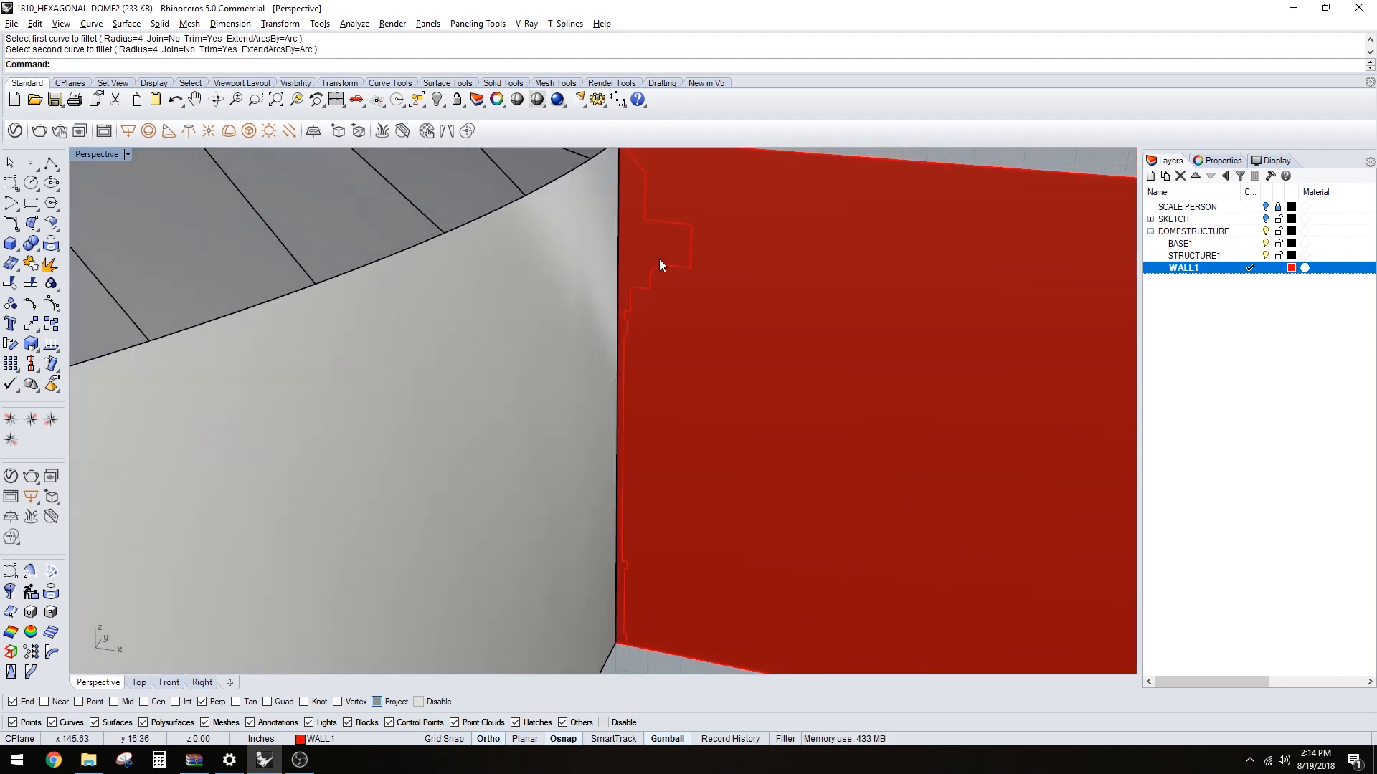
{"action": "scroll", "coordinate": [621, 300], "scroll_direction": "up", "scroll_amount": 6}
{"action": "key", "text": "Return"}
{"action": "type", "text": "2"}
{"action": "key", "text": "Return"}
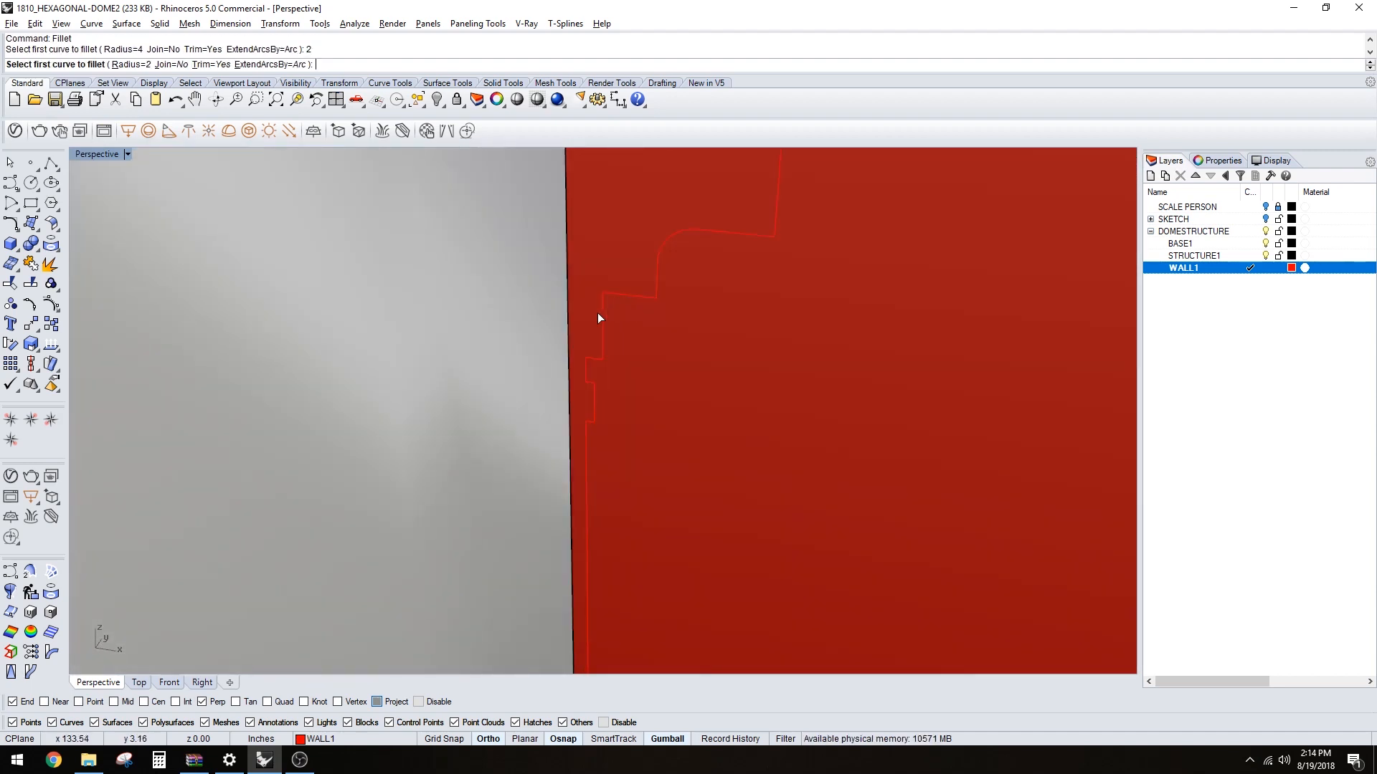
{"action": "left_click", "coordinate": [599, 311]}
{"action": "left_click", "coordinate": [616, 297]}
- Draw a vertical polyline along the wall seam from the profile's bottom end to its top end
{"action": "right_click_drag", "start_coordinate": [617, 297], "coordinate": [685, 313]}
{"action": "scroll", "coordinate": [684, 313], "scroll_direction": "down", "scroll_amount": 10}
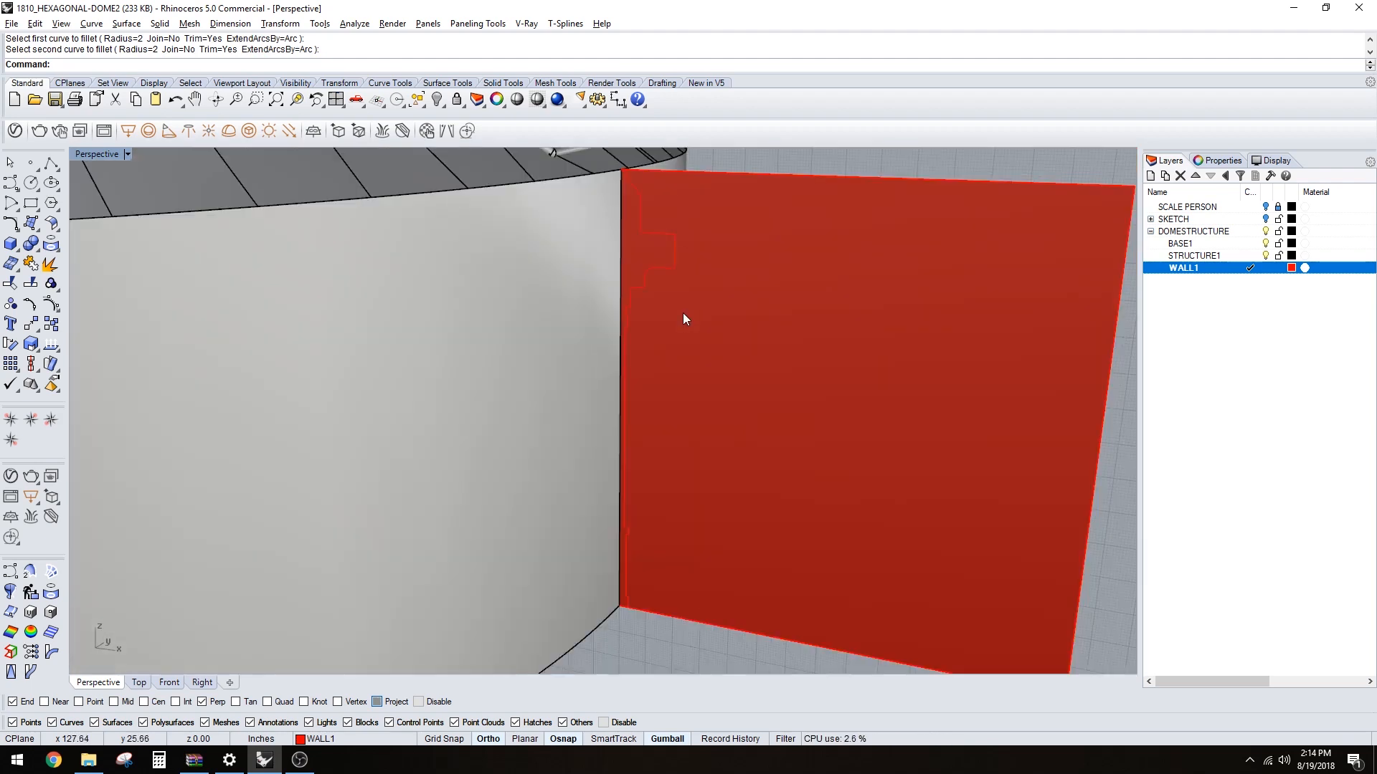
{"action": "right_click_drag", "start_coordinate": [653, 256], "coordinate": [696, 316], "text": "shift"}
{"action": "scroll", "coordinate": [667, 342], "scroll_direction": "down", "scroll_amount": 6}
{"action": "scroll", "coordinate": [699, 316], "scroll_direction": "up", "scroll_amount": 7}
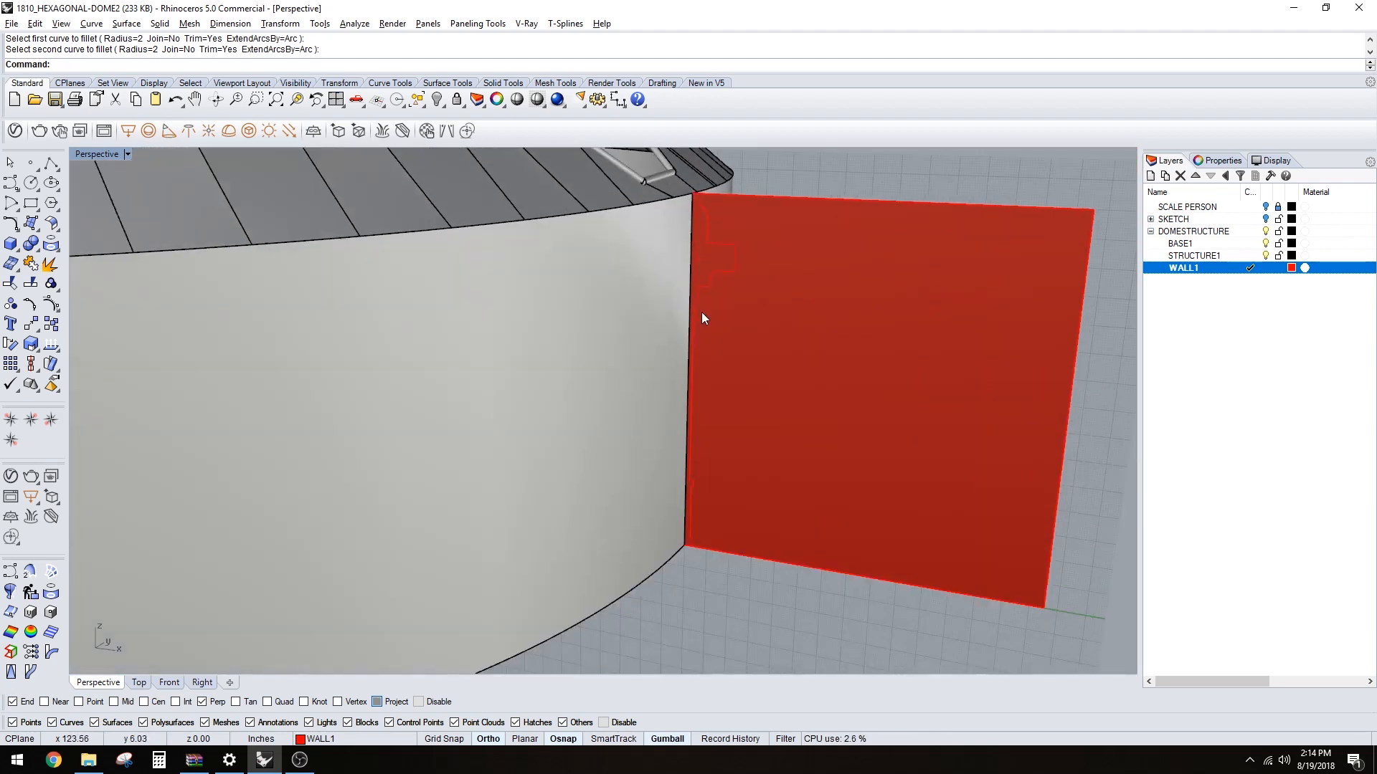
{"action": "right_click_drag", "start_coordinate": [707, 376], "coordinate": [704, 419], "text": "shift"}
{"action": "scroll", "coordinate": [725, 305], "scroll_direction": "down", "scroll_amount": 5}
{"action": "left_click", "coordinate": [720, 304]}
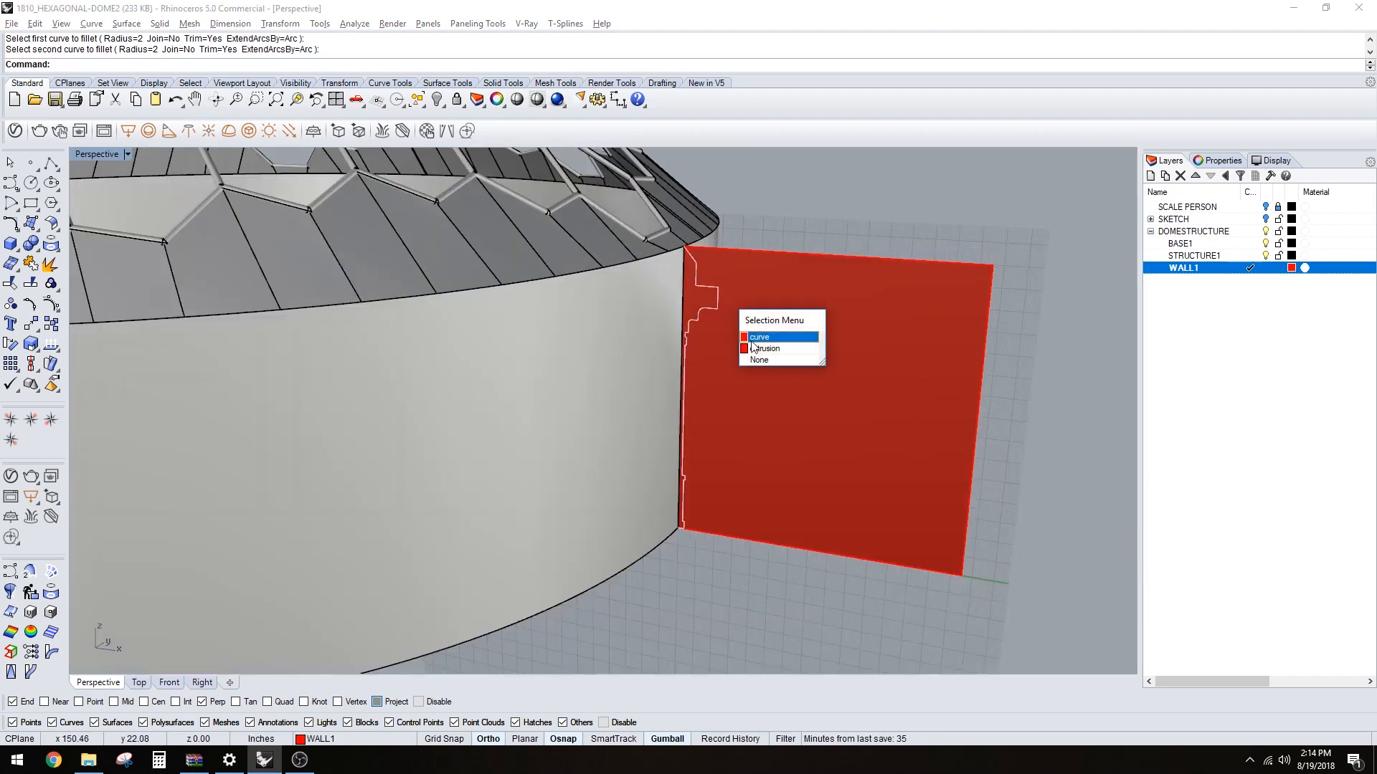
{"action": "left_click", "coordinate": [760, 342]}
{"action": "scroll", "coordinate": [721, 315], "scroll_direction": "up", "scroll_amount": 6}
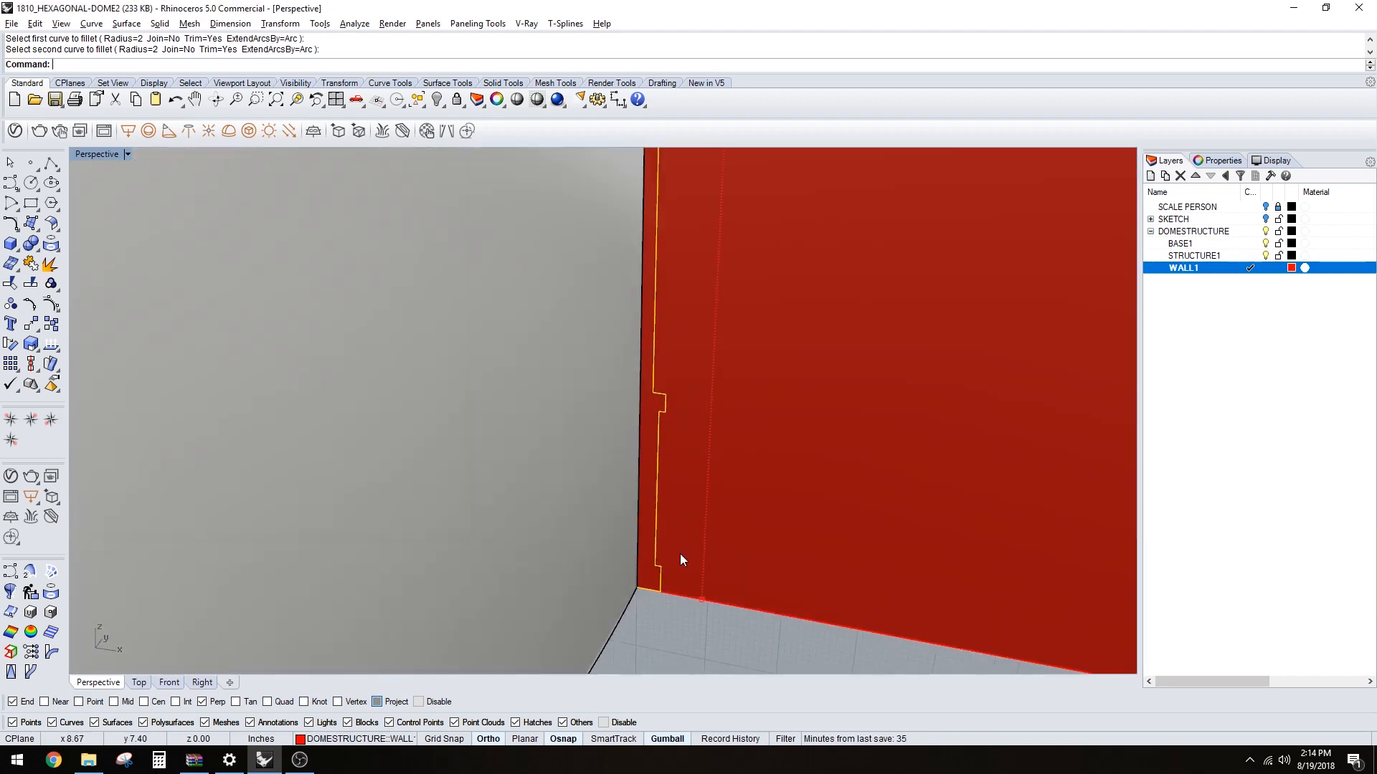
{"action": "left_click", "coordinate": [51, 163]}
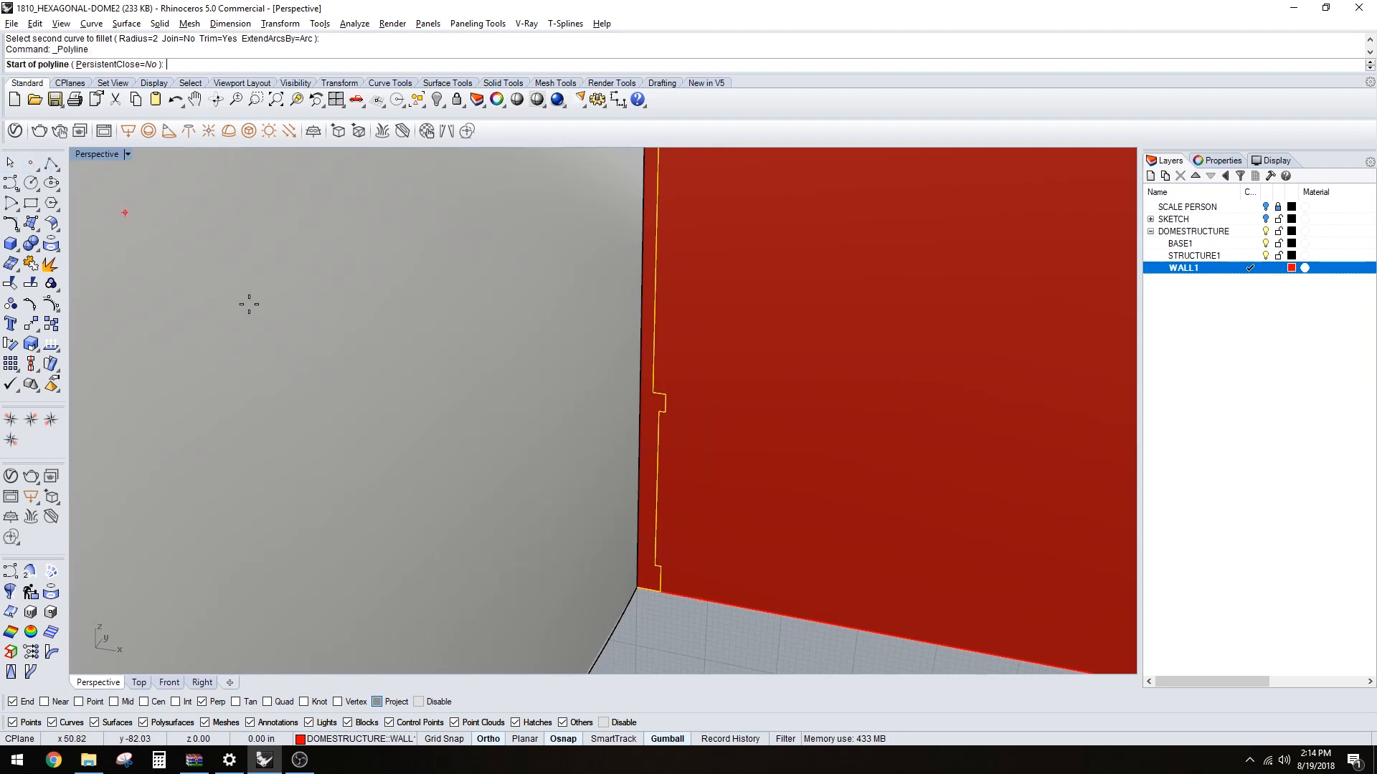
{"action": "left_click", "coordinate": [618, 606]}
{"action": "scroll", "coordinate": [618, 606], "scroll_direction": "down", "scroll_amount": 4}
{"action": "scroll", "coordinate": [622, 199], "scroll_direction": "up", "scroll_amount": 6}
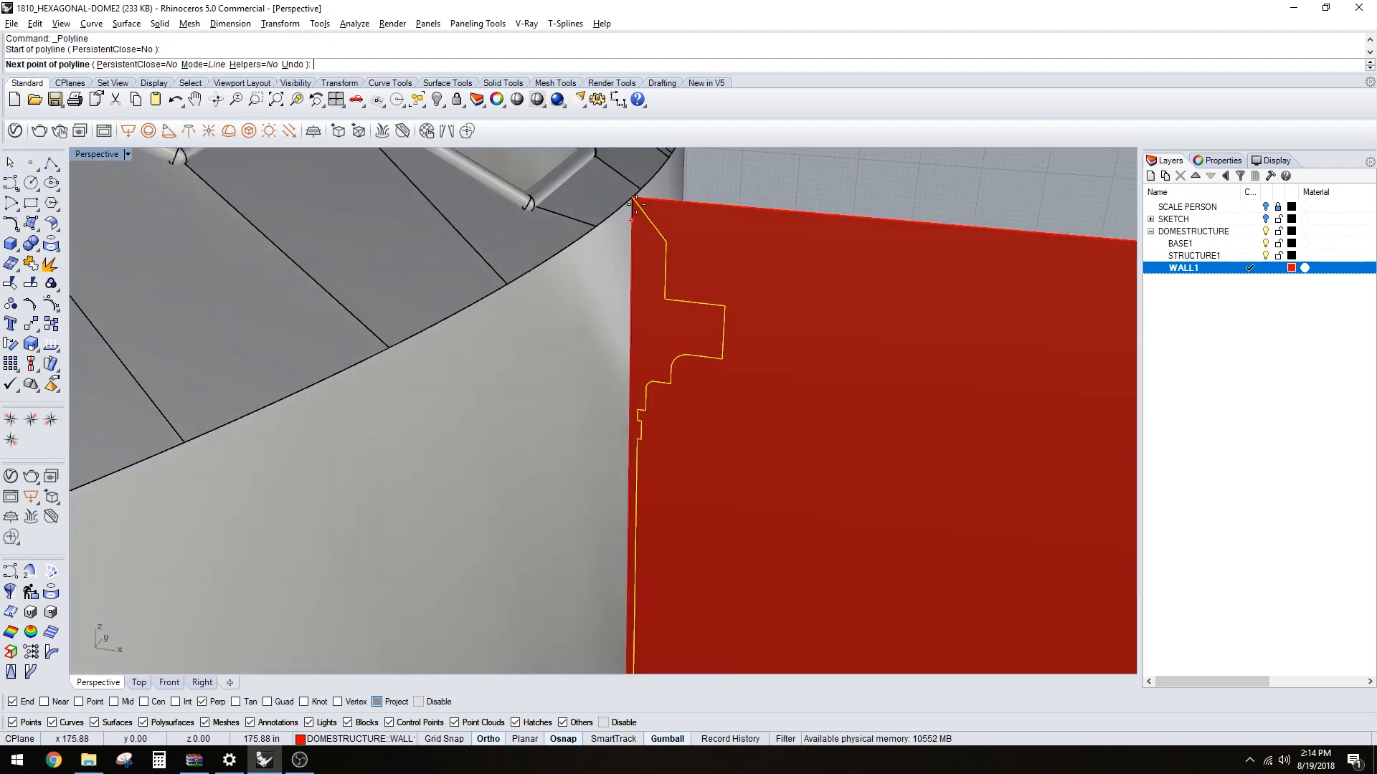
{"action": "left_click", "coordinate": [633, 215]}
{"action": "key", "text": "Return"}
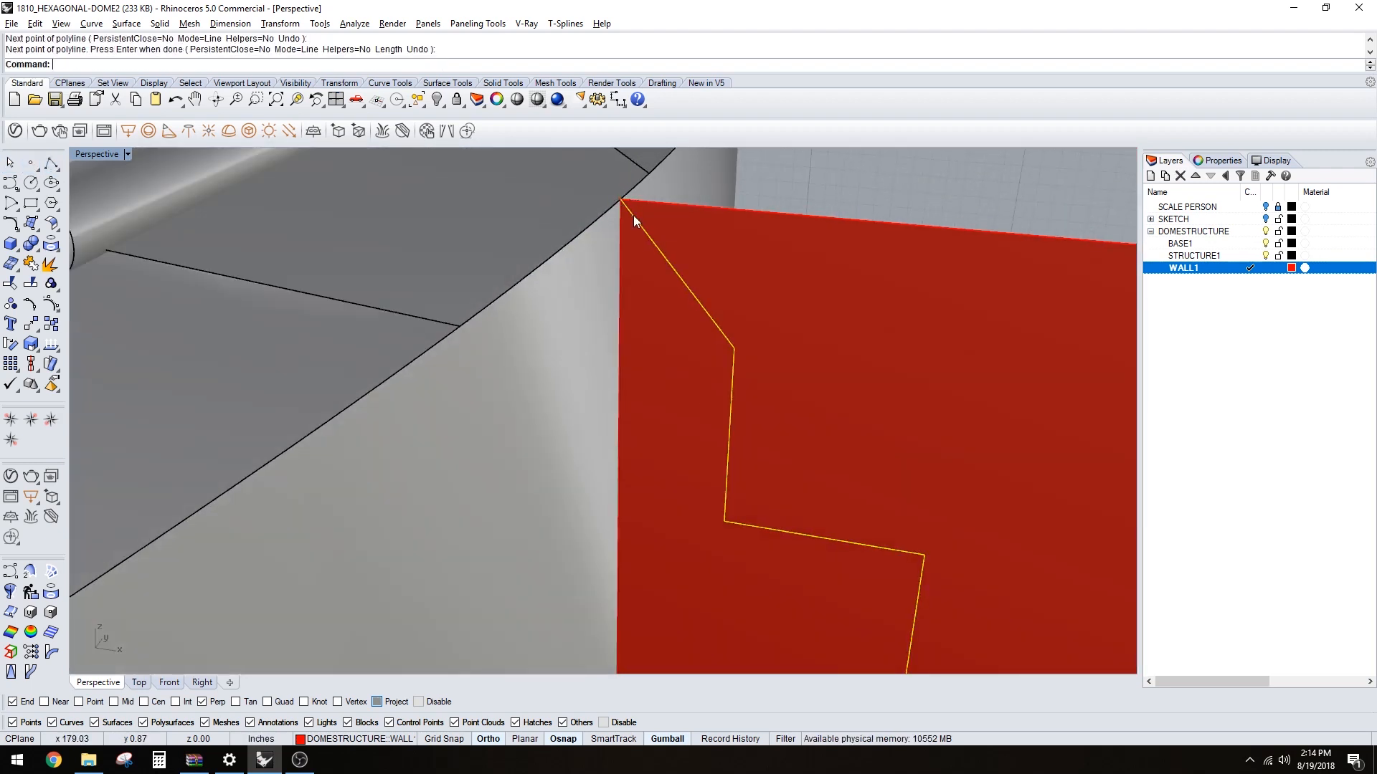
- Join the seam line and the stepped profile into one closed curve, and clear the selection
{"action": "left_click", "coordinate": [620, 221]}
{"action": "left_click", "coordinate": [669, 260]}
{"action": "scroll", "coordinate": [669, 260], "scroll_direction": "down", "scroll_amount": 3}
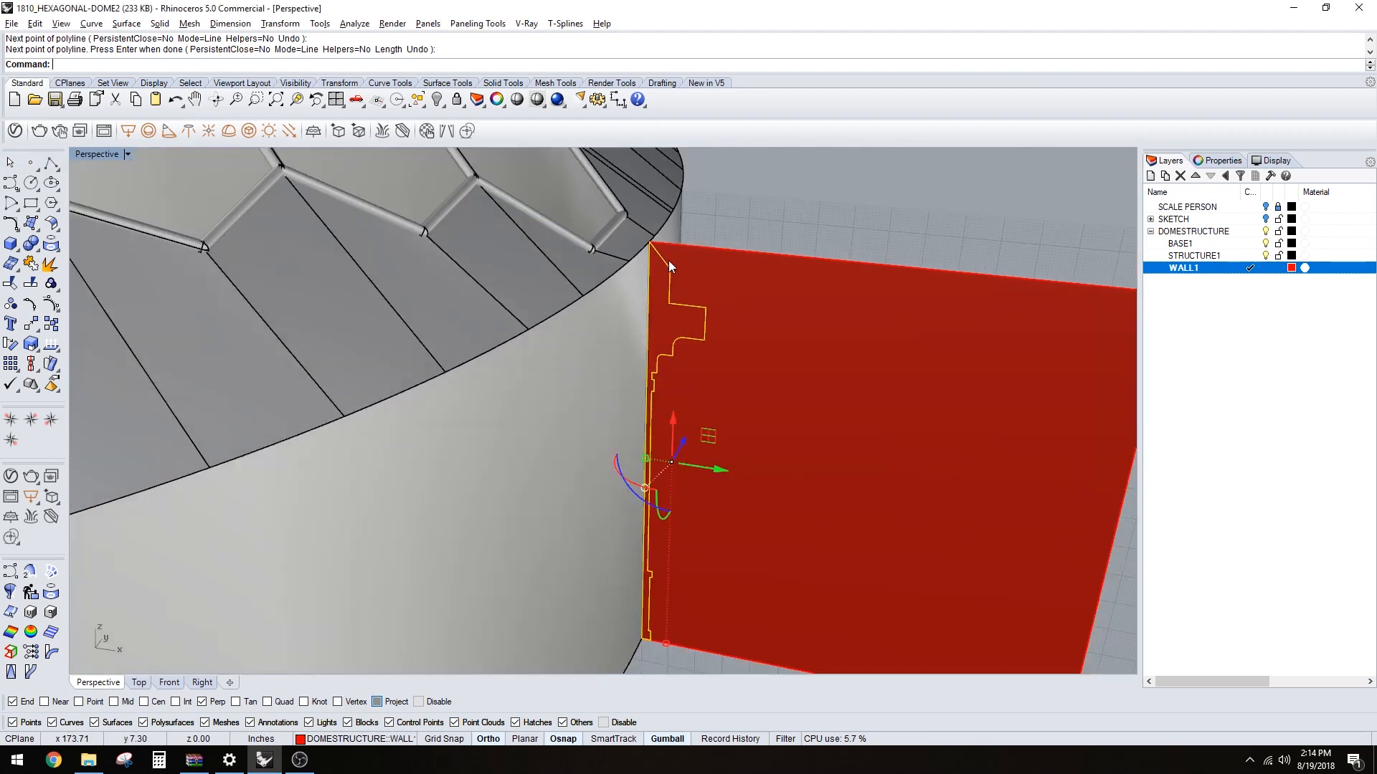
{"action": "key", "text": "ctrl+j"}
{"action": "scroll", "coordinate": [714, 332], "scroll_direction": "down", "scroll_amount": 5}
{"action": "key", "text": "Escape"}
- Set the construction plane to World Top
{"action": "mouse_move", "coordinate": [756, 435]}
{"action": "right_mouse_down"}
{"action": "mouse_move", "coordinate": [769, 411]}
{"action": "mouse_move", "coordinate": [769, 431]}
{"action": "right_mouse_up"}
{"action": "type", "text": "cplane"}
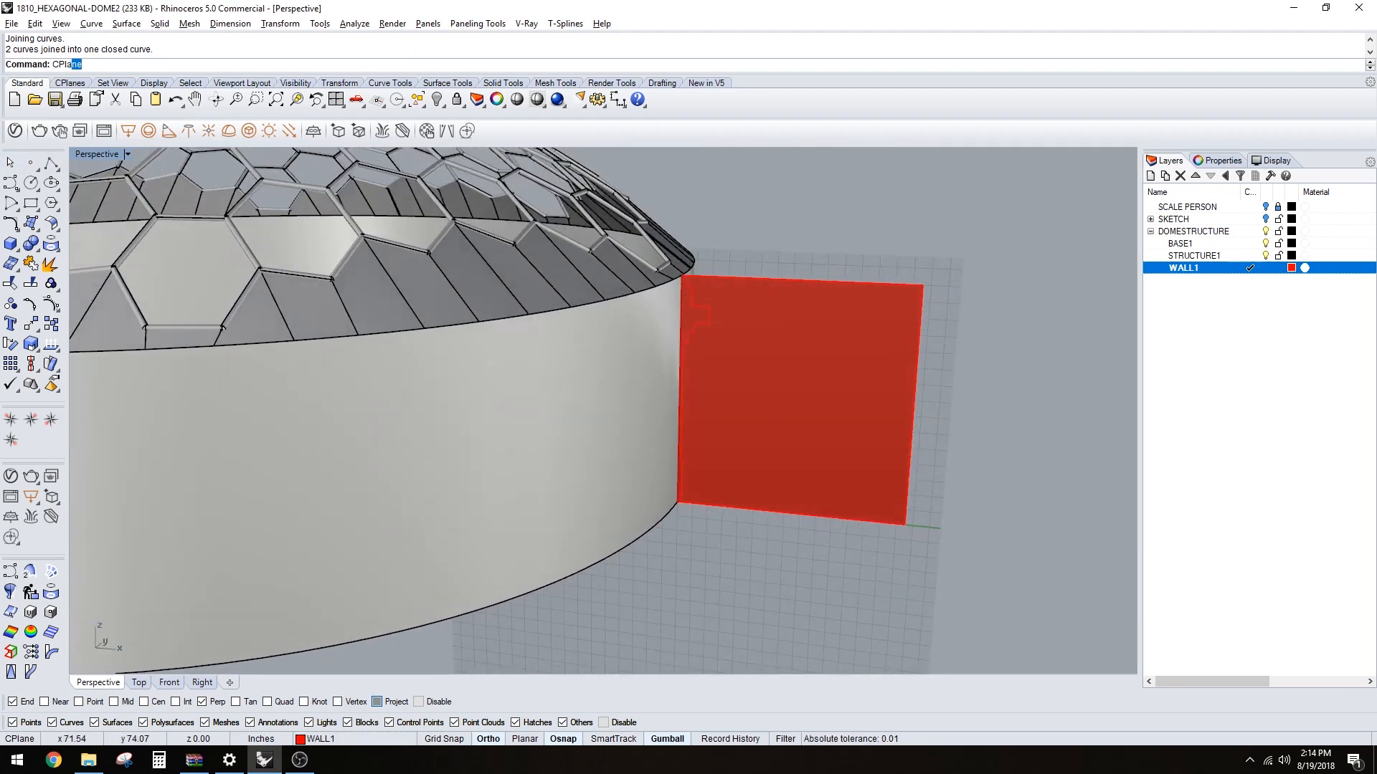
{"action": "key", "text": "Return"}
{"action": "type", "text": "w"}
{"action": "key", "text": "Return"}
{"action": "type", "text": "t"}
{"action": "key", "text": "Return"}
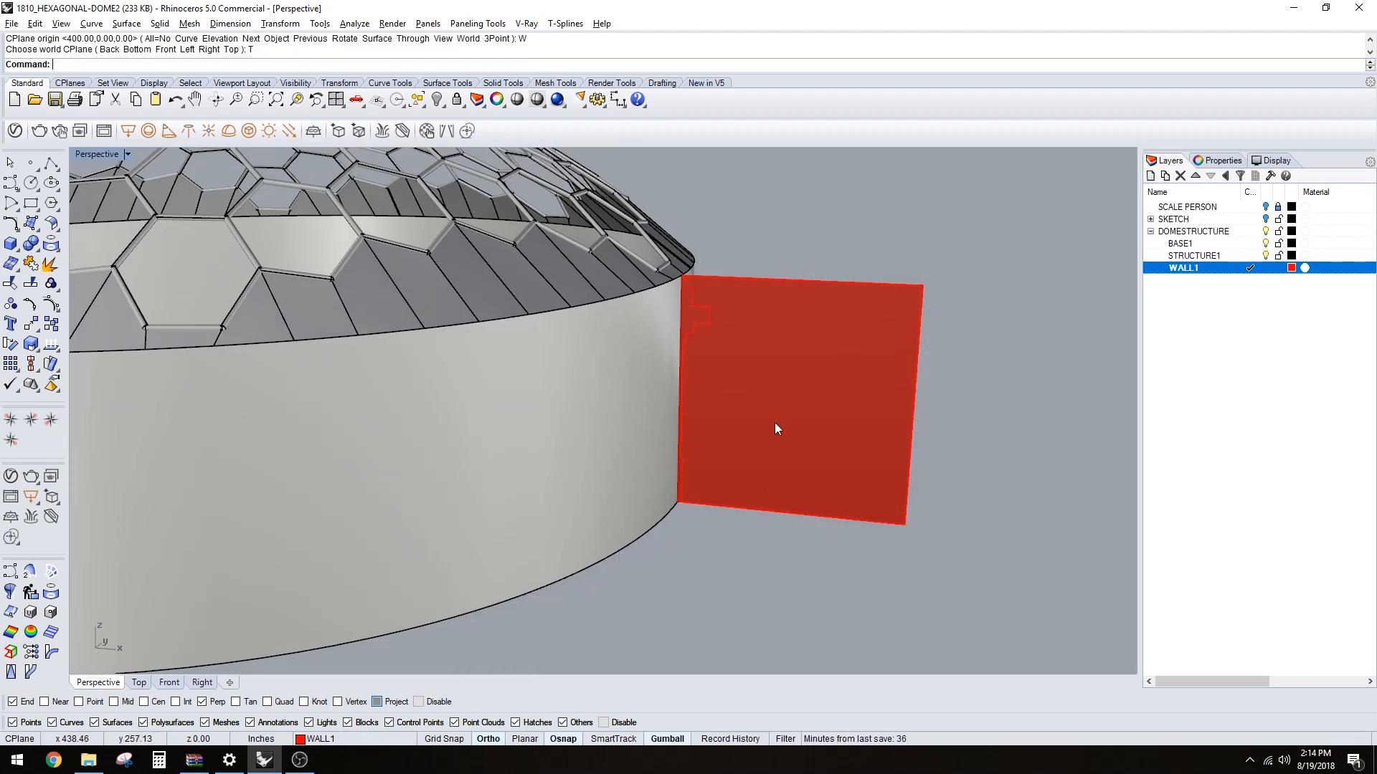
- Delete the red vertical surface that carried the profile
{"action": "scroll", "coordinate": [775, 427], "scroll_direction": "up", "scroll_amount": 2}
{"action": "left_click", "coordinate": [775, 427]}
{"action": "key", "text": "Delete"}
- Duplicate the bottom edge of the cylindrical wall as a separate curve
{"action": "scroll", "coordinate": [763, 333], "scroll_direction": "down", "scroll_amount": 3}
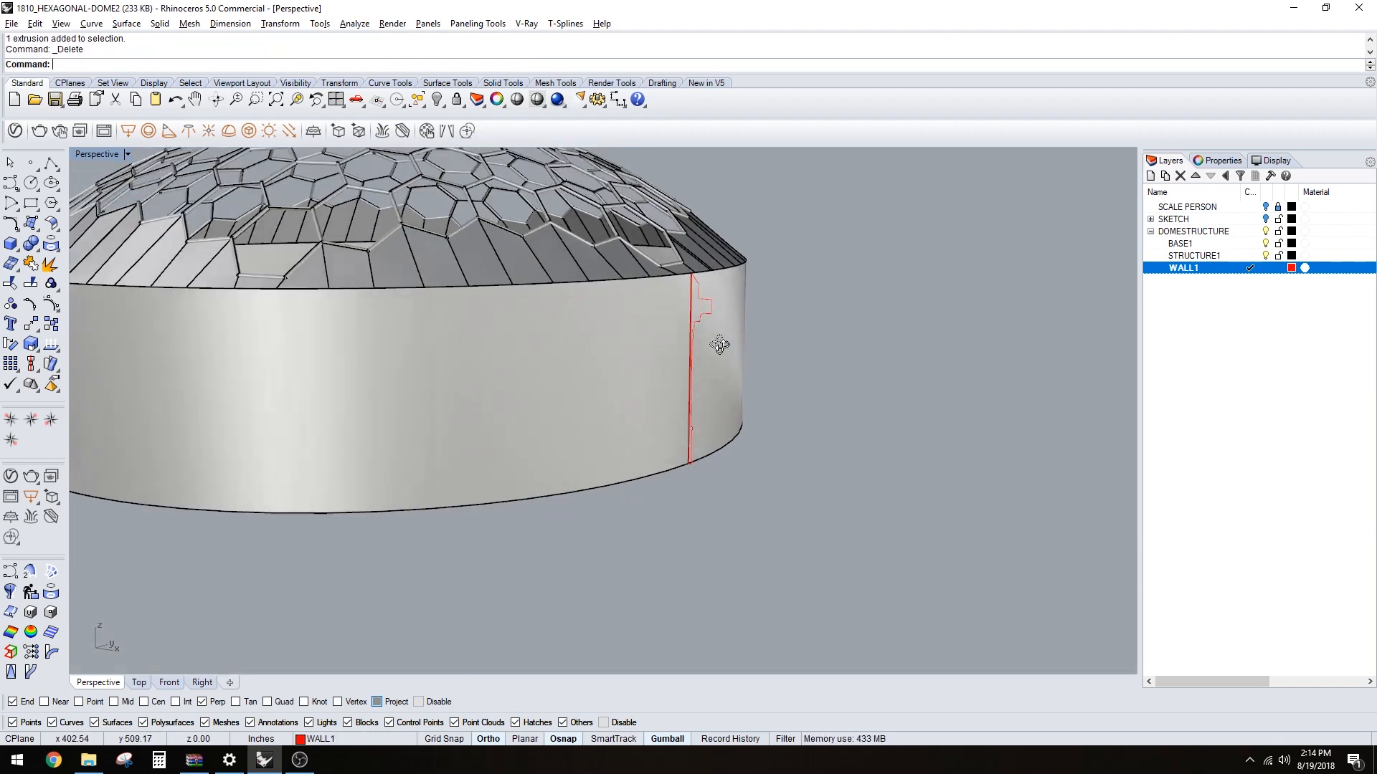
{"action": "right_click_drag", "start_coordinate": [675, 308], "coordinate": [696, 394]}
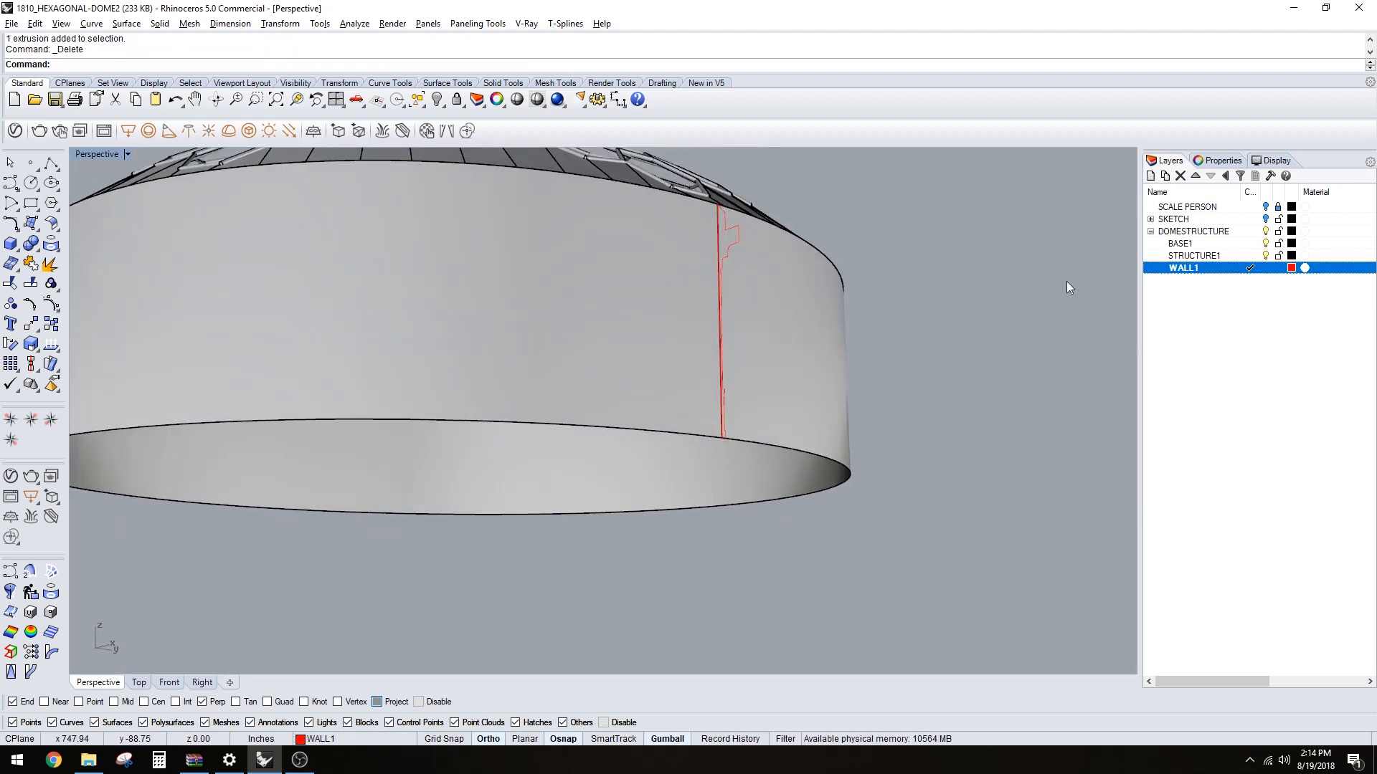
{"action": "left_click", "coordinate": [698, 439]}
{"action": "key", "text": "Escape"}
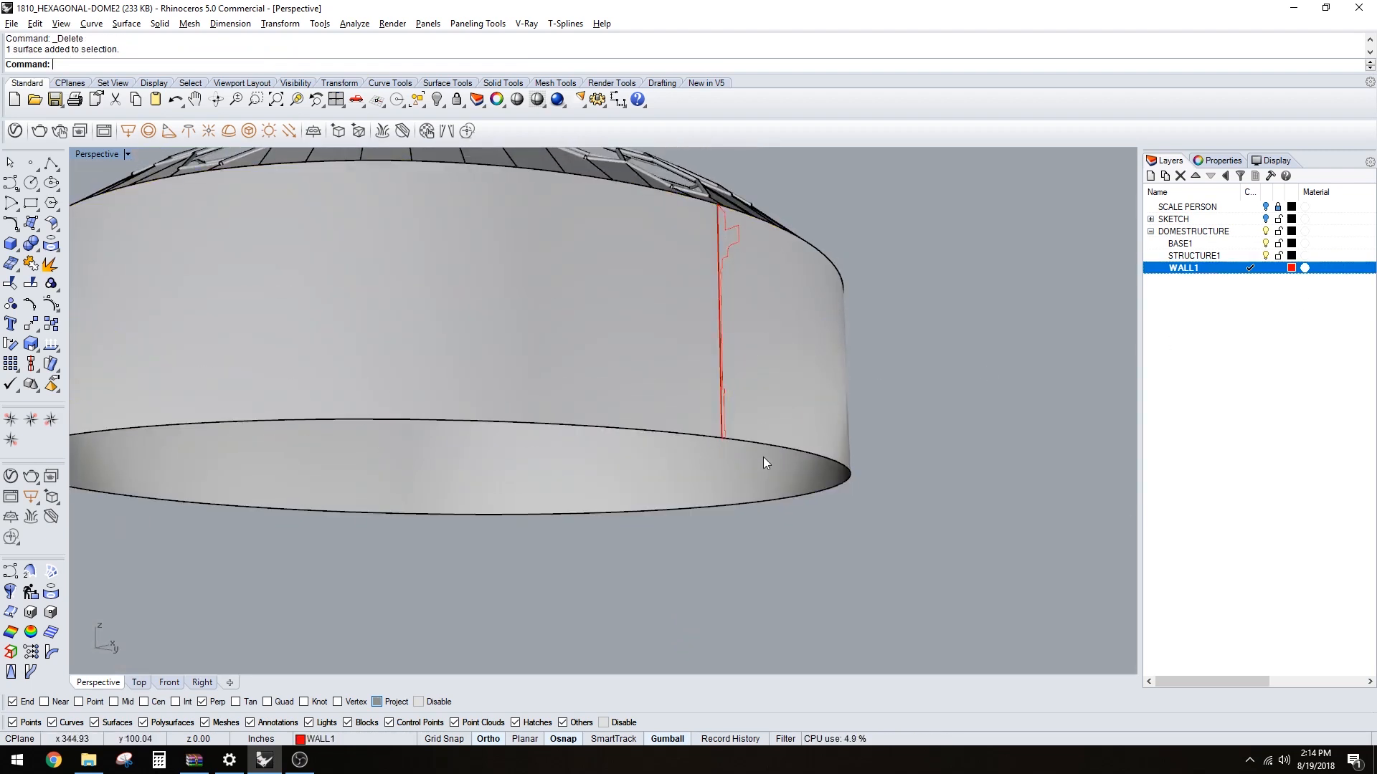
{"action": "type", "text": "DuLp"}
{"action": "key", "text": "Escape"}
{"action": "key", "text": "Return"}
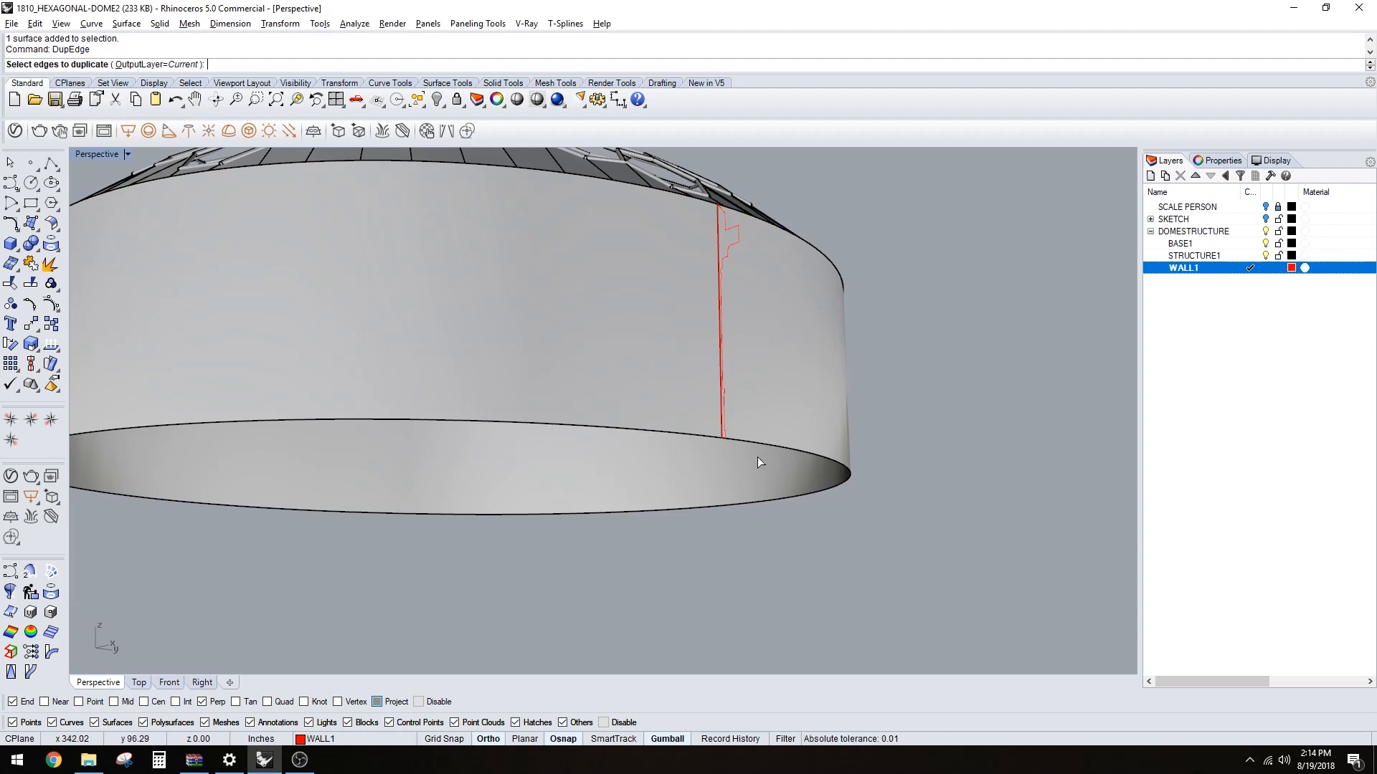
{"action": "left_click", "coordinate": [701, 437]}
{"action": "key", "text": "Return"}
{"action": "right_click_drag", "start_coordinate": [835, 428], "coordinate": [804, 458]}
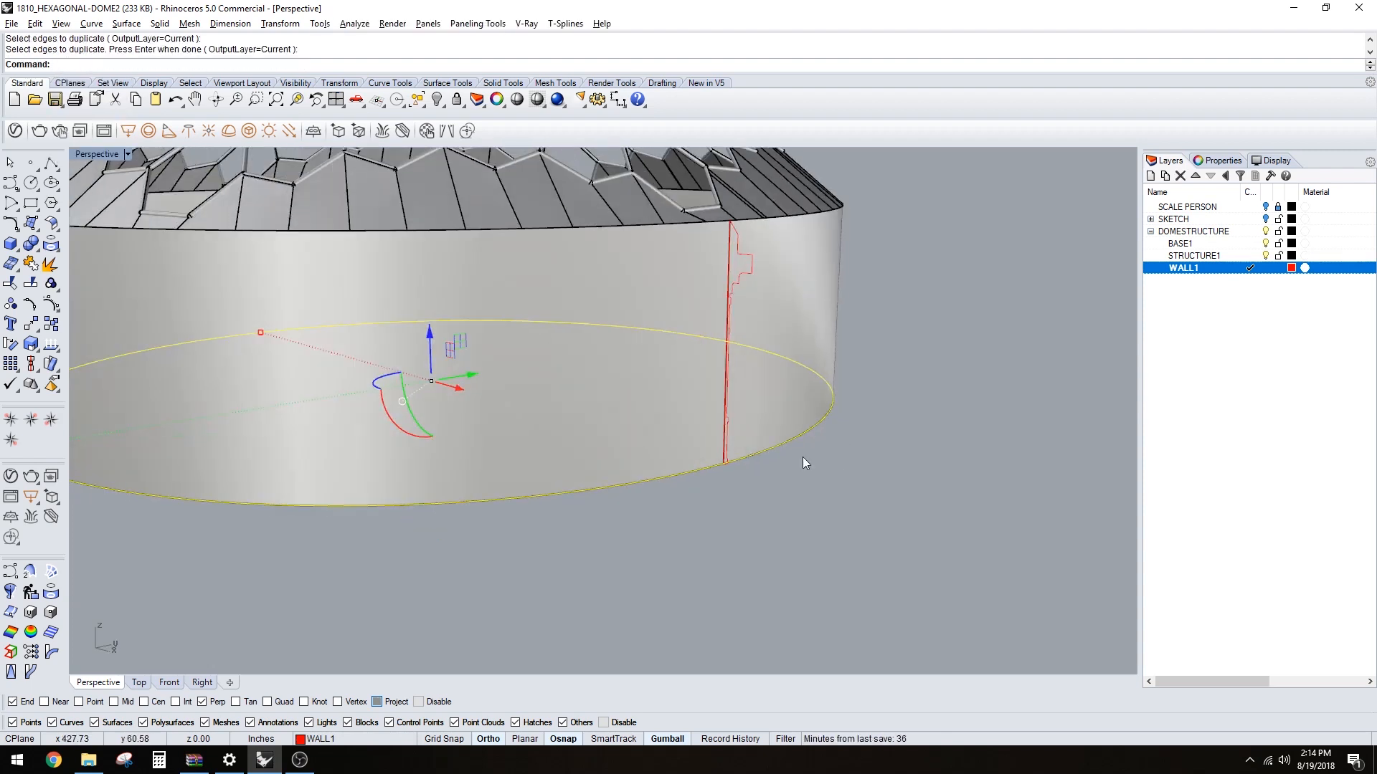
- Sweep the closed stepped profile along the duplicated bottom edge with Sweep1, using Freeform style without simplifying
{"action": "left_click", "coordinate": [801, 459]}
{"action": "left_click", "coordinate": [703, 472]}
{"action": "left_click", "coordinate": [750, 510]}
{"action": "right_click_drag", "start_coordinate": [750, 511], "coordinate": [793, 483]}
{"action": "key", "text": "Return"}
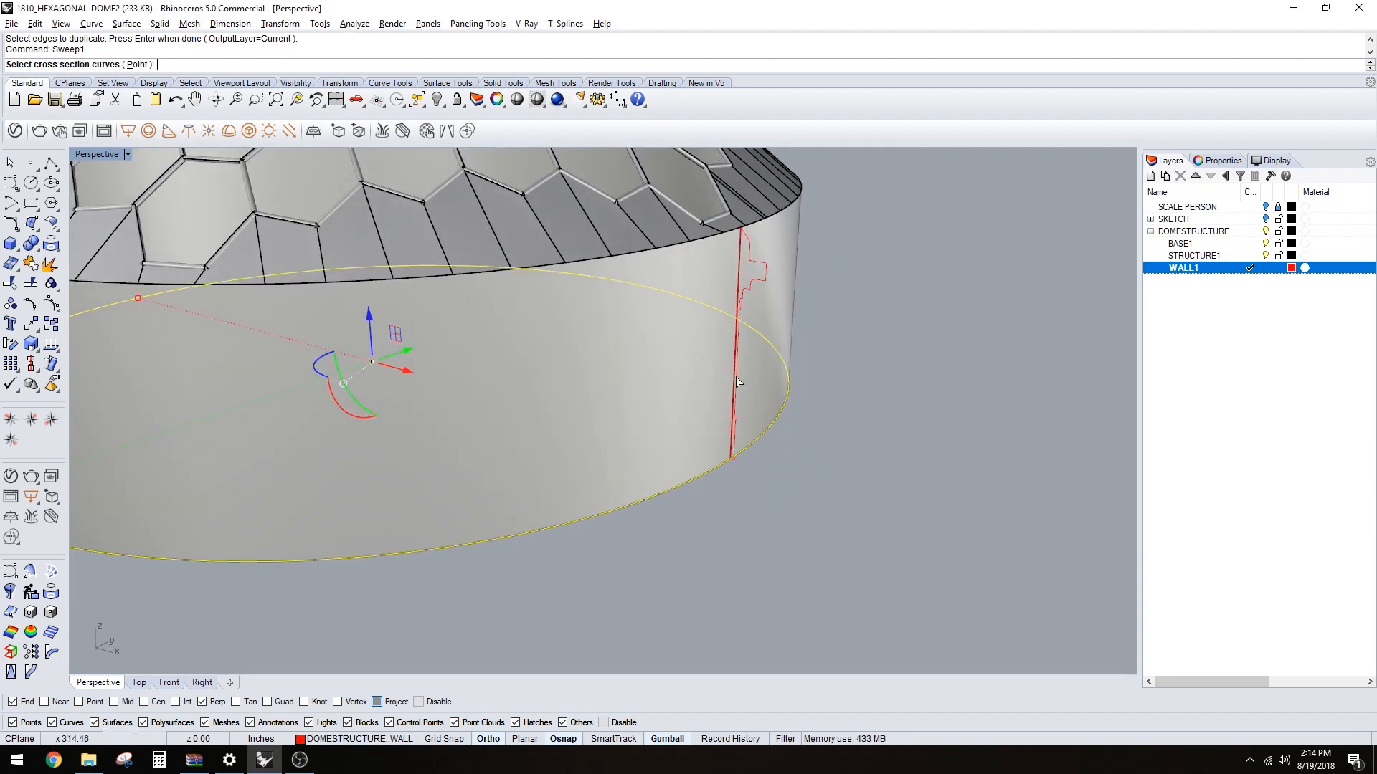
{"action": "left_click", "coordinate": [763, 282]}
{"action": "key", "text": "Return"}
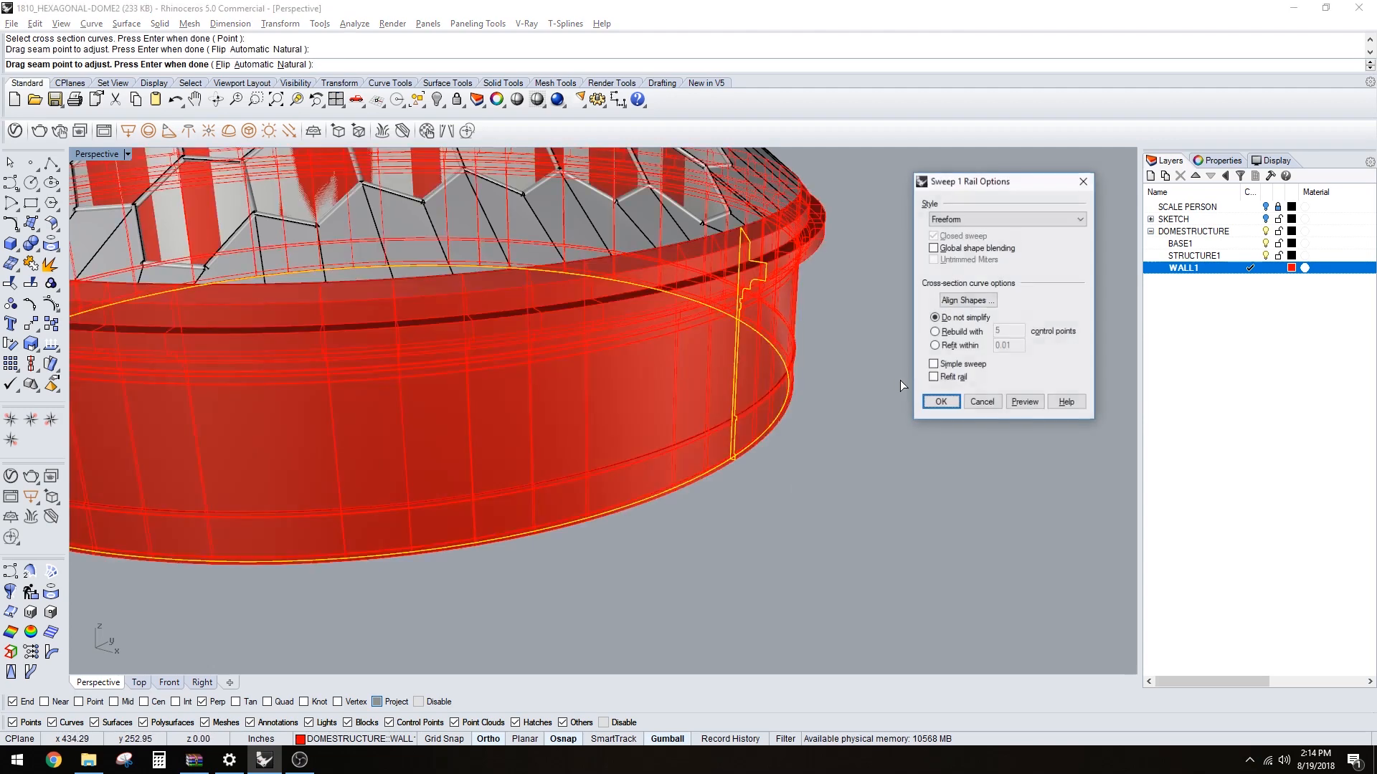
- Delete the selected rail and profile curves left over from the wall sweep
{"action": "scroll", "coordinate": [652, 384], "scroll_direction": "down", "scroll_amount": 7}
{"action": "right_click_drag", "start_coordinate": [652, 385], "coordinate": [832, 338]}
{"action": "key", "text": "Delete"}
{"action": "scroll", "coordinate": [655, 320], "scroll_direction": "up", "scroll_amount": 5}
{"action": "scroll", "coordinate": [652, 359], "scroll_direction": "down", "scroll_amount": 5}
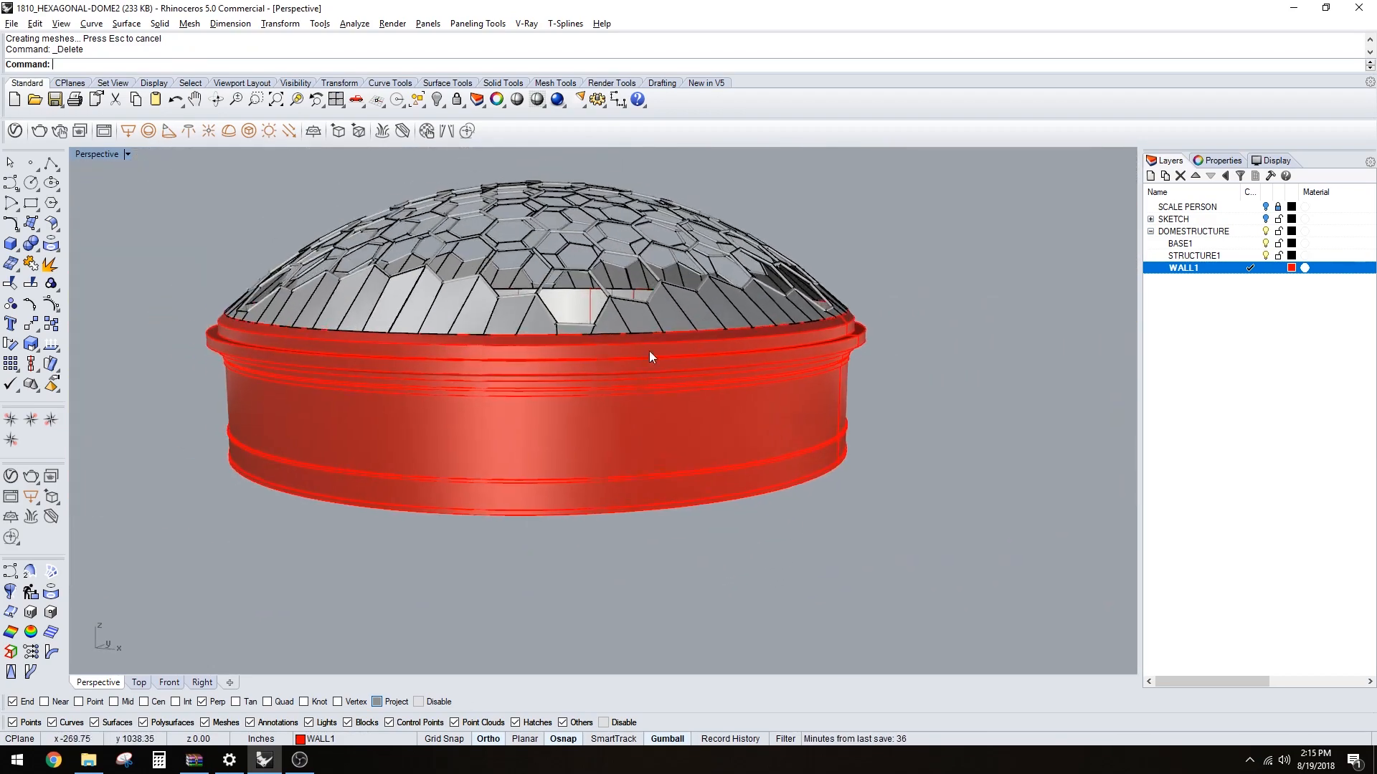
- Set the WALL1 layer's color to Black
{"action": "left_click", "coordinate": [1293, 268]}
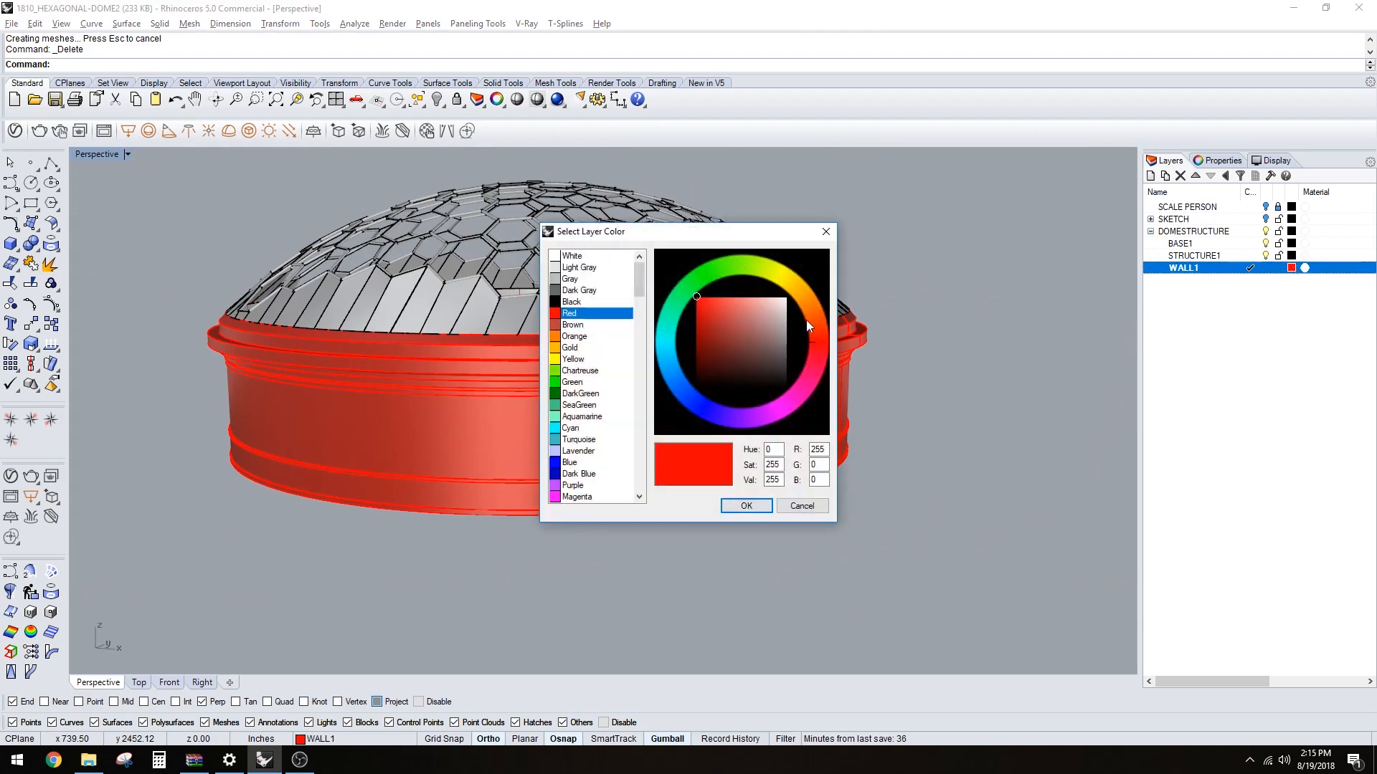
{"action": "left_click", "coordinate": [575, 290]}
{"action": "double_click", "coordinate": [571, 302]}
- Turn on the SCALE PERSON layer and check the figure's size against the dome and wall
{"action": "right_click_drag", "start_coordinate": [916, 425], "coordinate": [842, 574]}
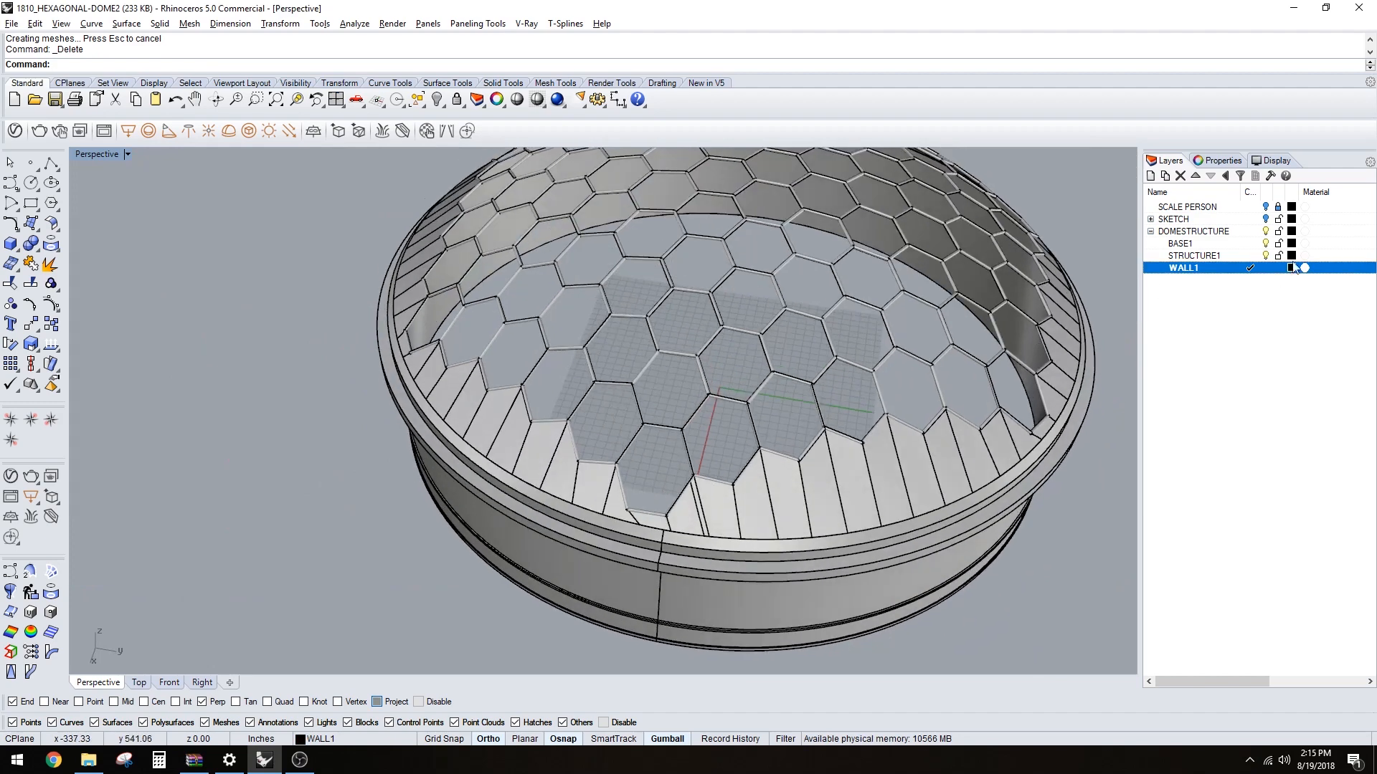
{"action": "left_click", "coordinate": [1266, 207]}
{"action": "right_click_drag", "start_coordinate": [531, 445], "coordinate": [372, 337]}
{"action": "scroll", "coordinate": [629, 377], "scroll_direction": "up", "scroll_amount": 10}
{"action": "right_click_drag", "start_coordinate": [630, 376], "coordinate": [760, 517]}
{"action": "scroll", "coordinate": [760, 518], "scroll_direction": "up", "scroll_amount": 5}
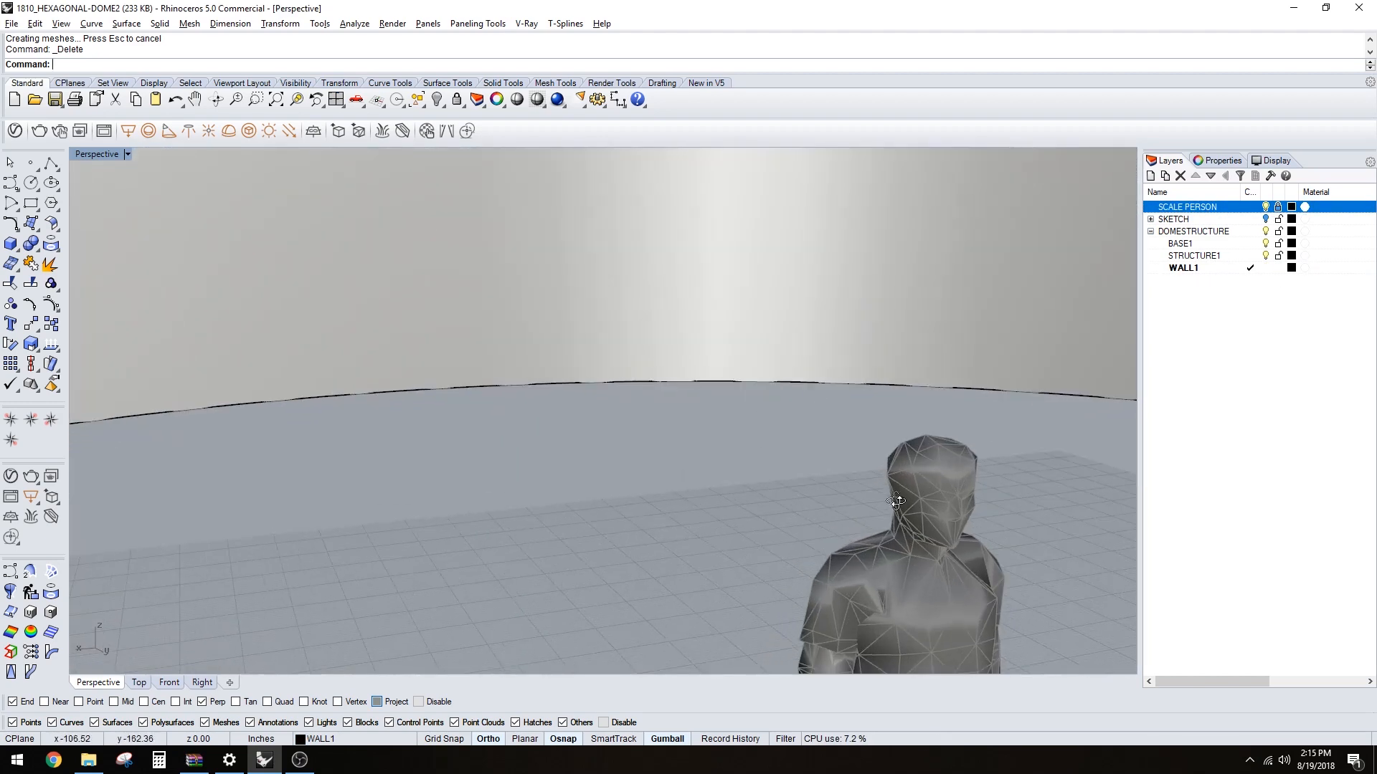
{"action": "right_click_drag", "start_coordinate": [860, 567], "coordinate": [905, 516]}
{"action": "scroll", "coordinate": [901, 535], "scroll_direction": "down", "scroll_amount": 2}
{"action": "scroll", "coordinate": [904, 531], "scroll_direction": "down", "scroll_amount": 8}
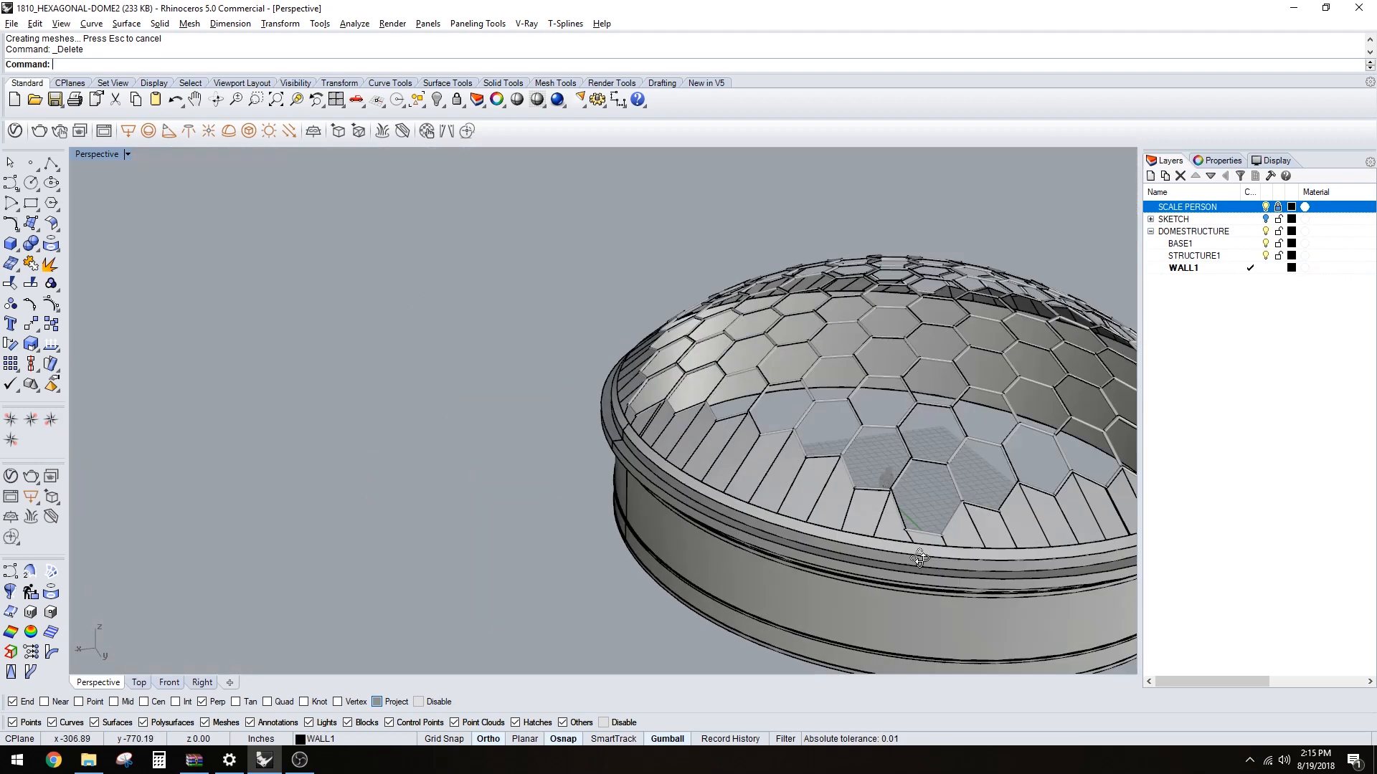
- Set the Perspective viewport's camera lens length to 35
{"action": "left_click", "coordinate": [1272, 161]}
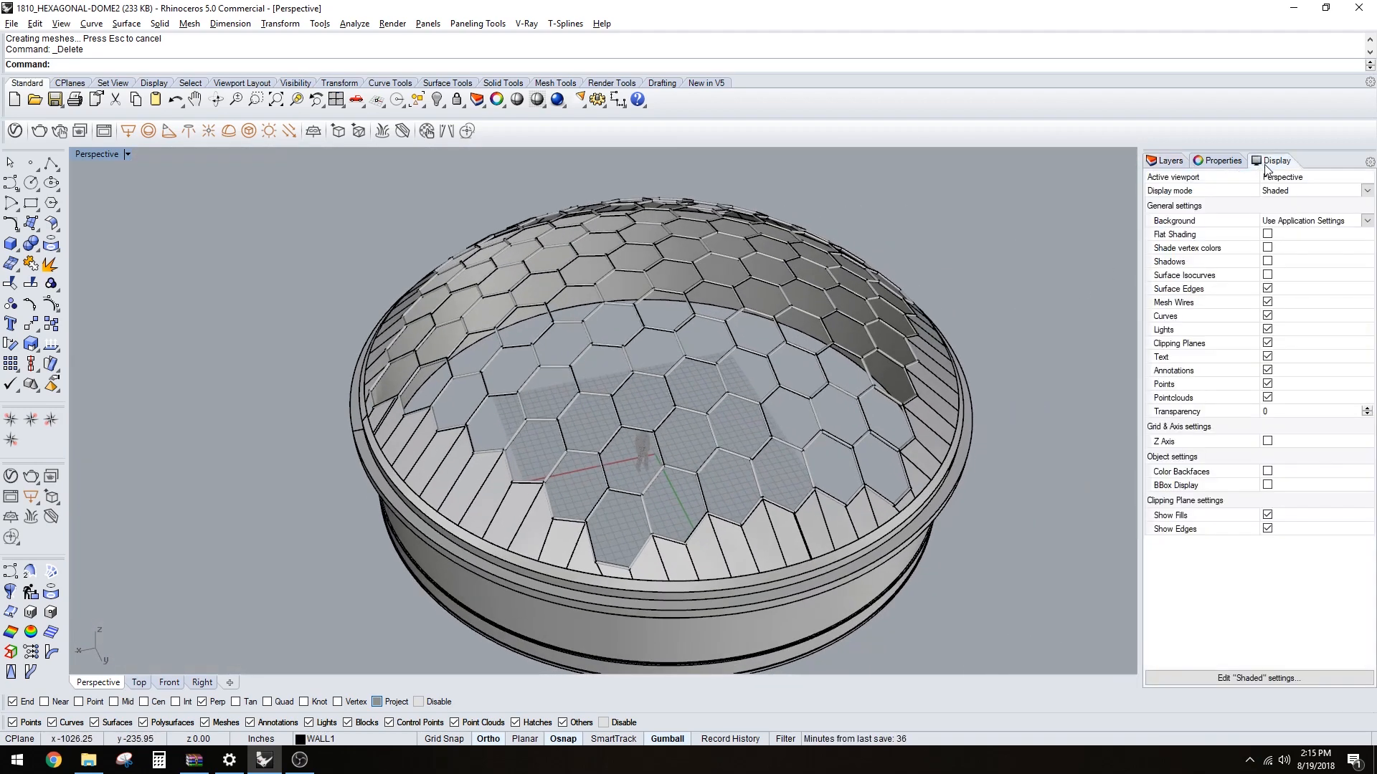
{"action": "left_click", "coordinate": [1219, 160]}
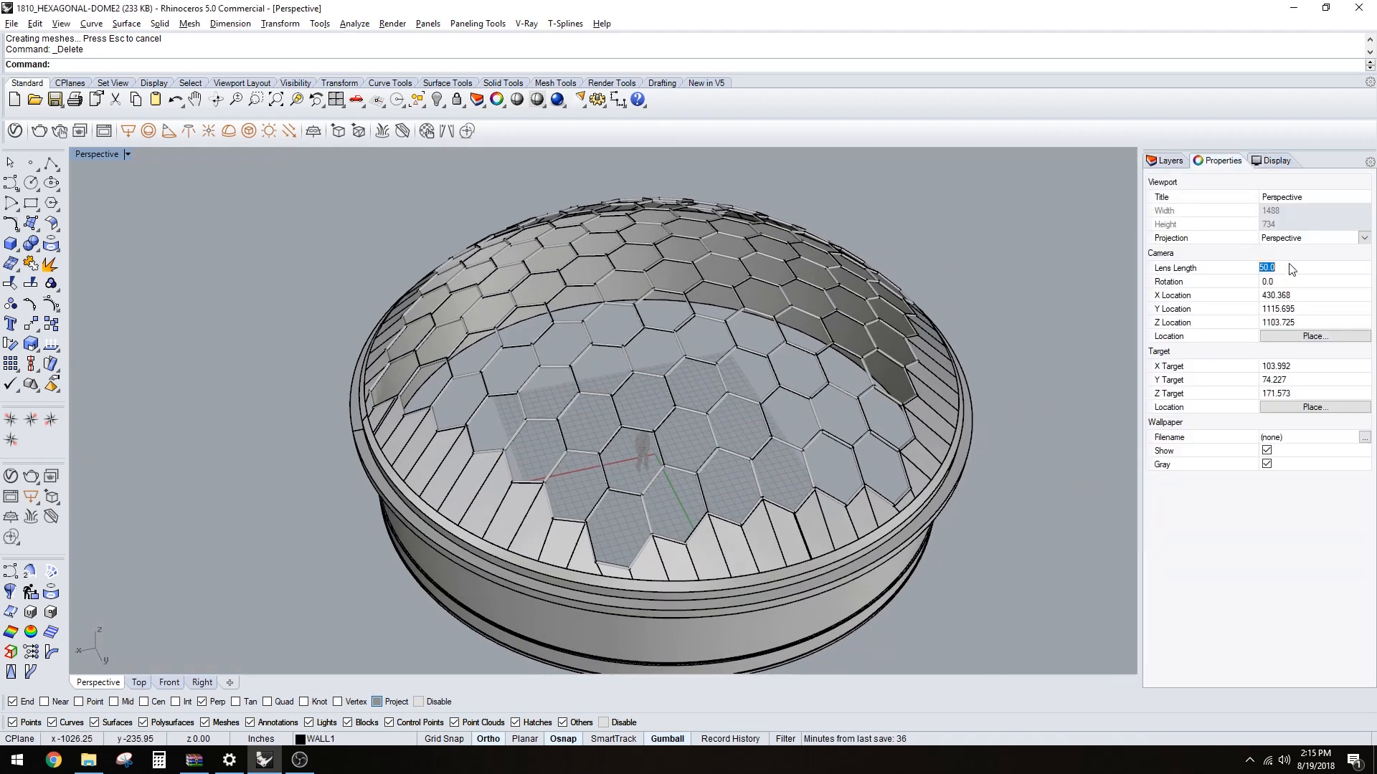
{"action": "type", "text": "35"}
{"action": "key", "text": "Return"}
{"action": "right_click_drag", "start_coordinate": [1027, 264], "coordinate": [885, 305]}
{"action": "scroll", "coordinate": [859, 342], "scroll_direction": "up", "scroll_amount": 2}
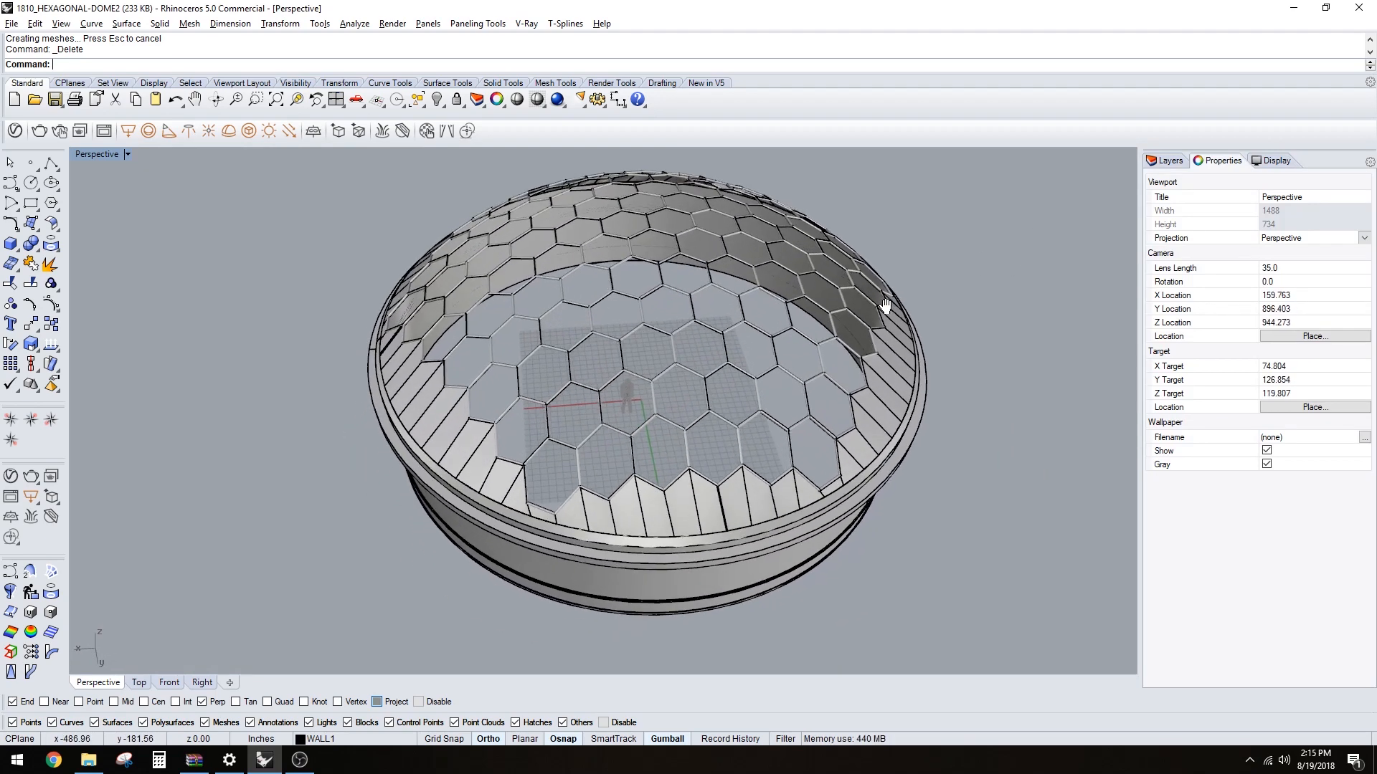
- Create a new layer named HARDSCAPE1 beside WALL1 under DOMESTRUCTURE
{"action": "left_click", "coordinate": [1171, 160]}
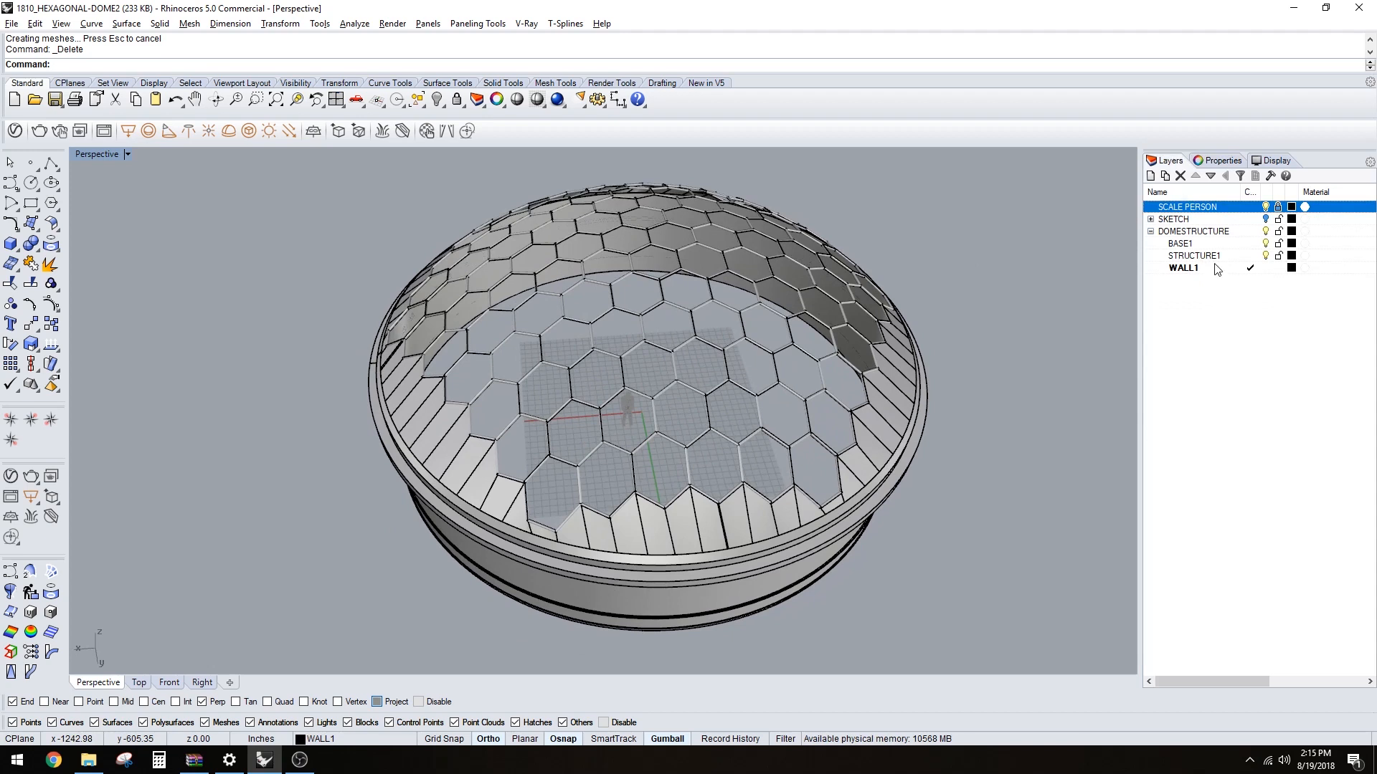
{"action": "left_click", "coordinate": [1215, 267]}
{"action": "left_click", "coordinate": [1151, 177]}
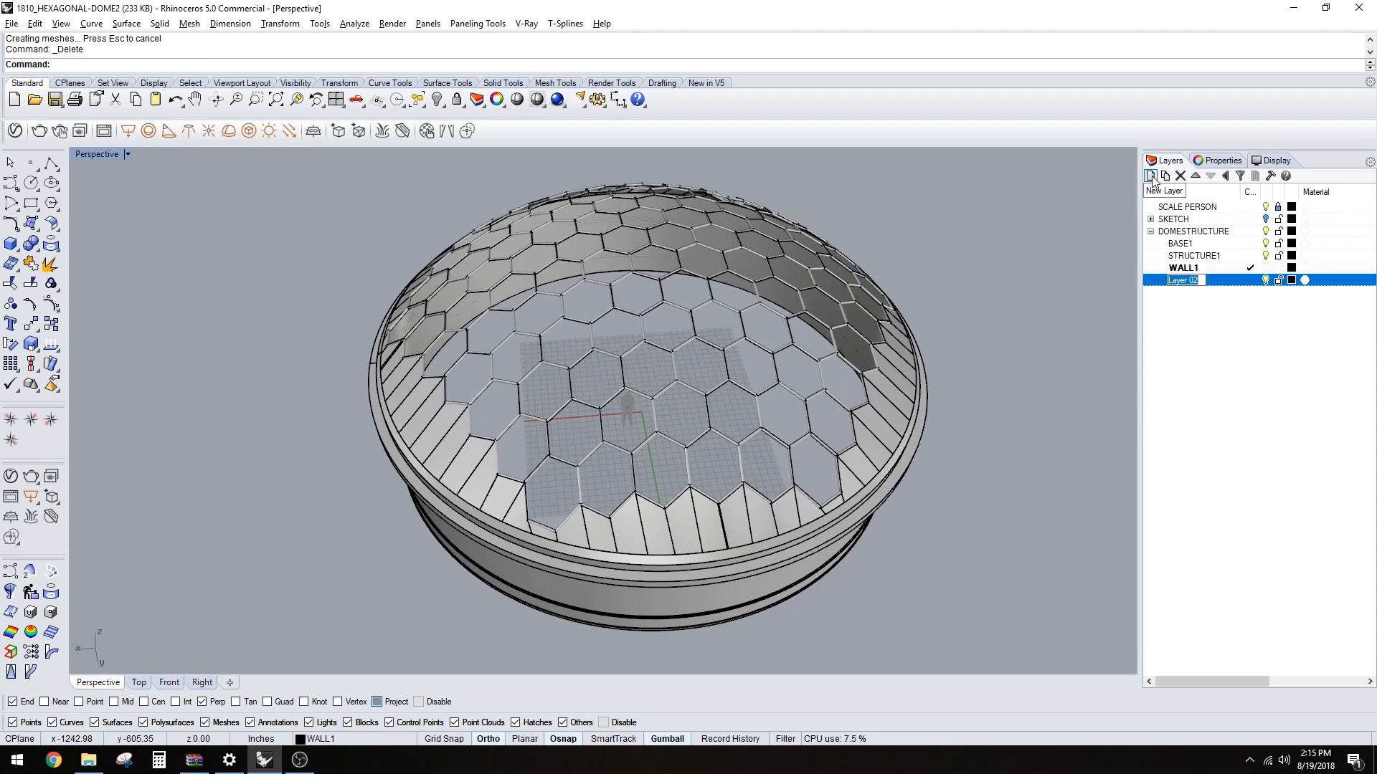
{"action": "type", "text": "HARDSCAPE1"}
{"action": "key", "text": "Return"}
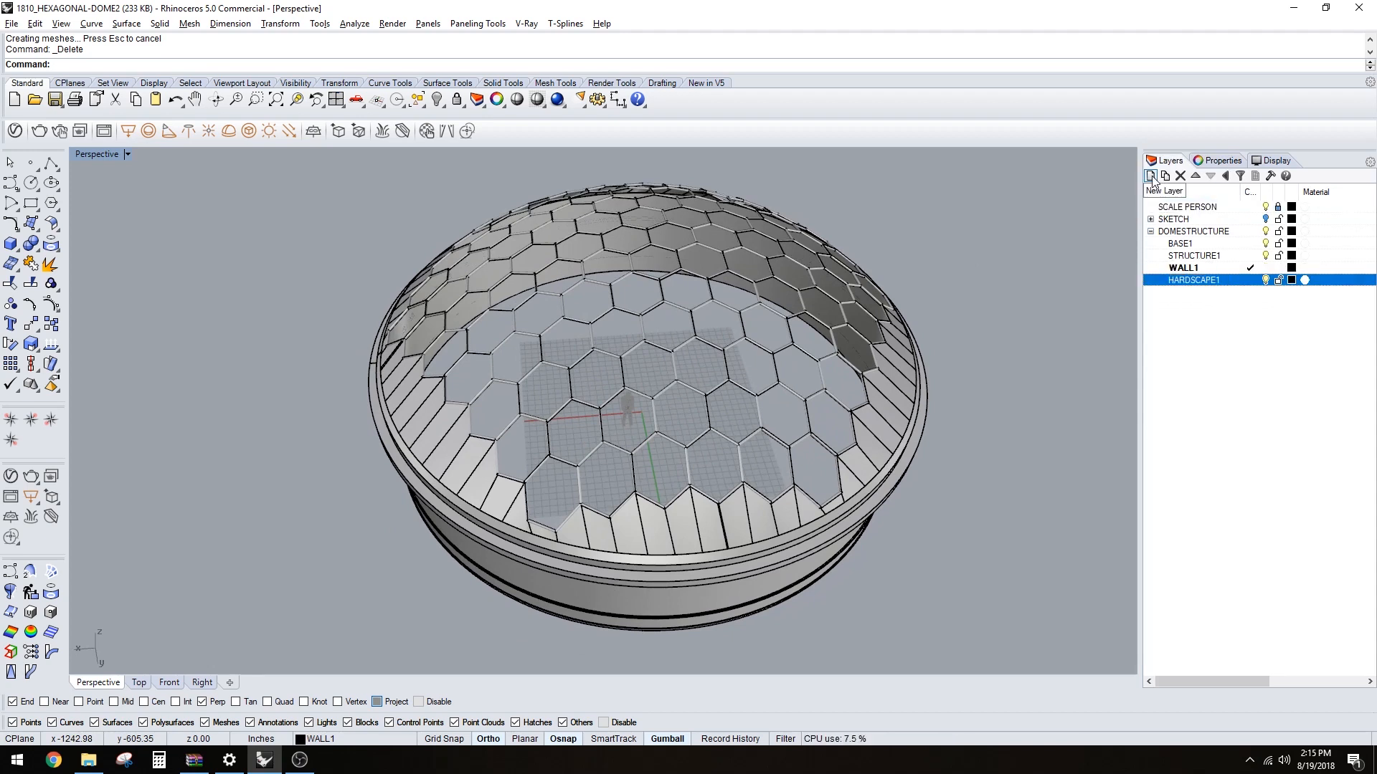
- Make HARDSCAPE1 the current layer and set its color to Magenta
{"action": "left_click", "coordinate": [1251, 279]}
{"action": "left_click", "coordinate": [1291, 280]}
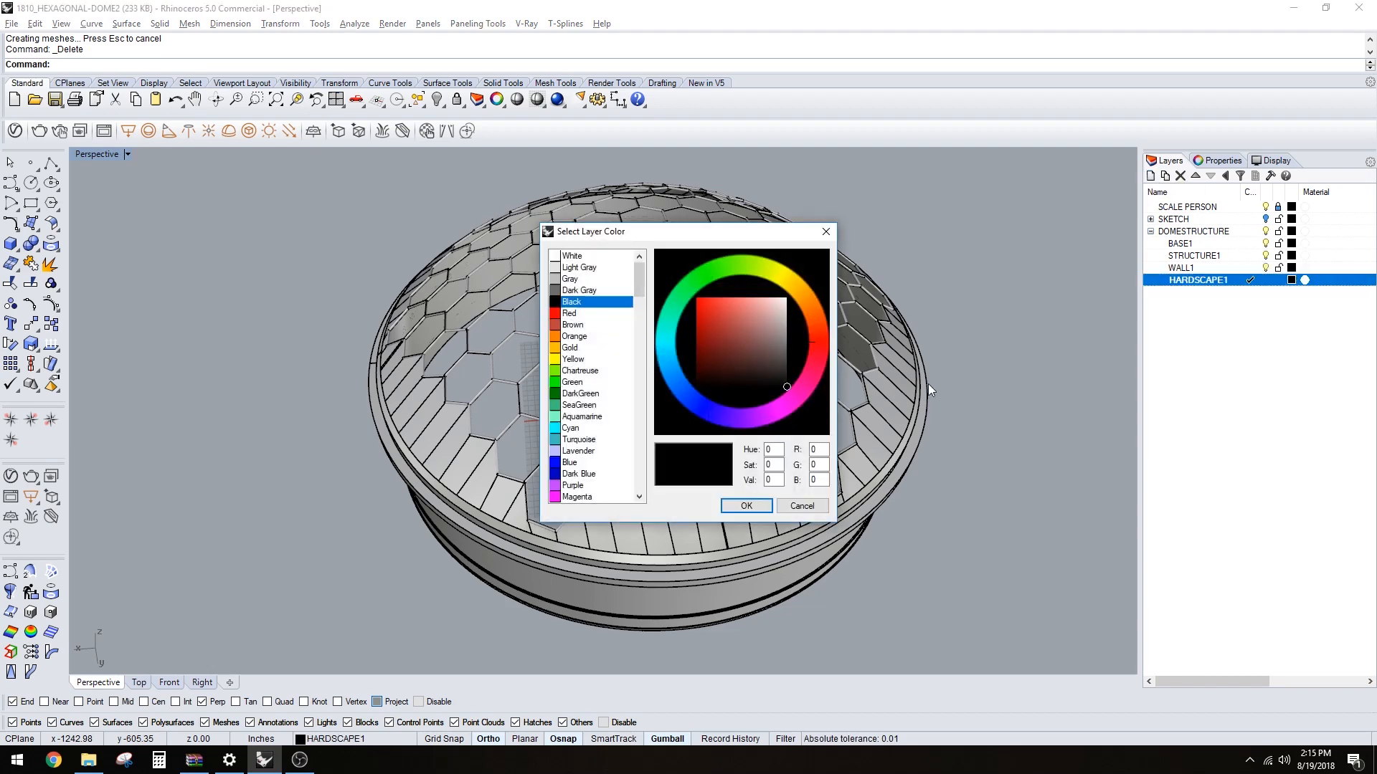
{"action": "left_click", "coordinate": [576, 496]}
{"action": "left_click", "coordinate": [746, 506]}
- Duplicate the bottom edge of the molded wall onto the HARDSCAPE1 layer
{"action": "right_click_drag", "start_coordinate": [763, 501], "coordinate": [887, 461]}
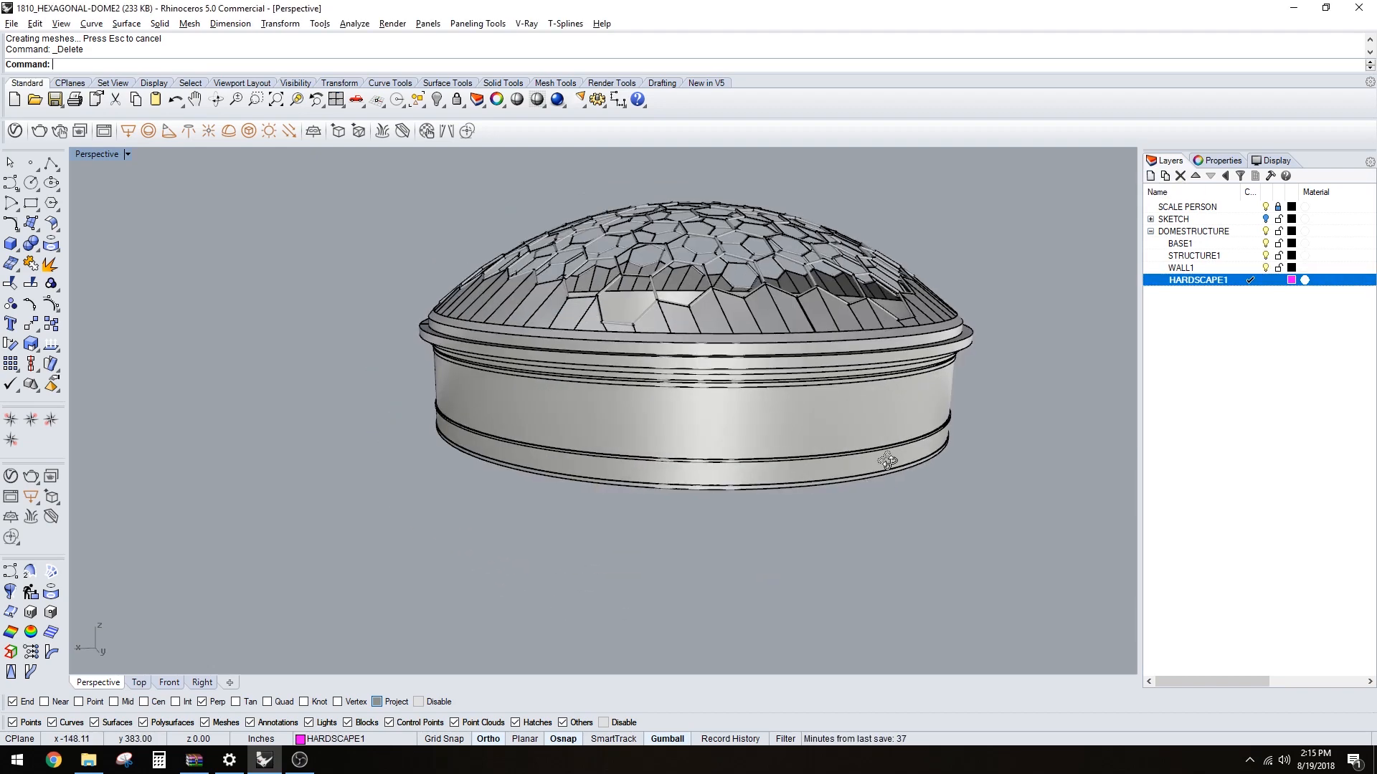
{"action": "scroll", "coordinate": [893, 427], "scroll_direction": "up", "scroll_amount": 5}
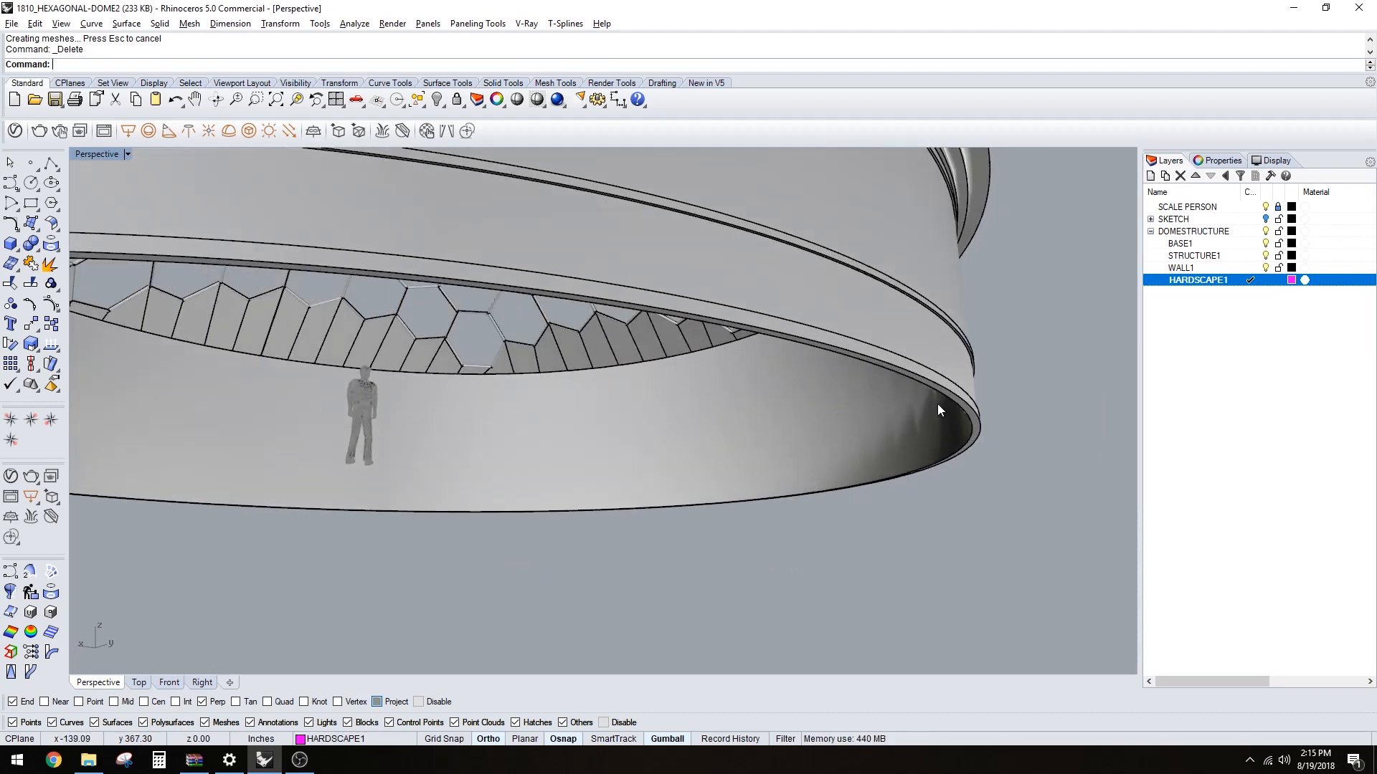
{"action": "type", "text": "DupEdge"}
{"action": "key", "text": "Return"}
{"action": "left_click", "coordinate": [936, 405]}
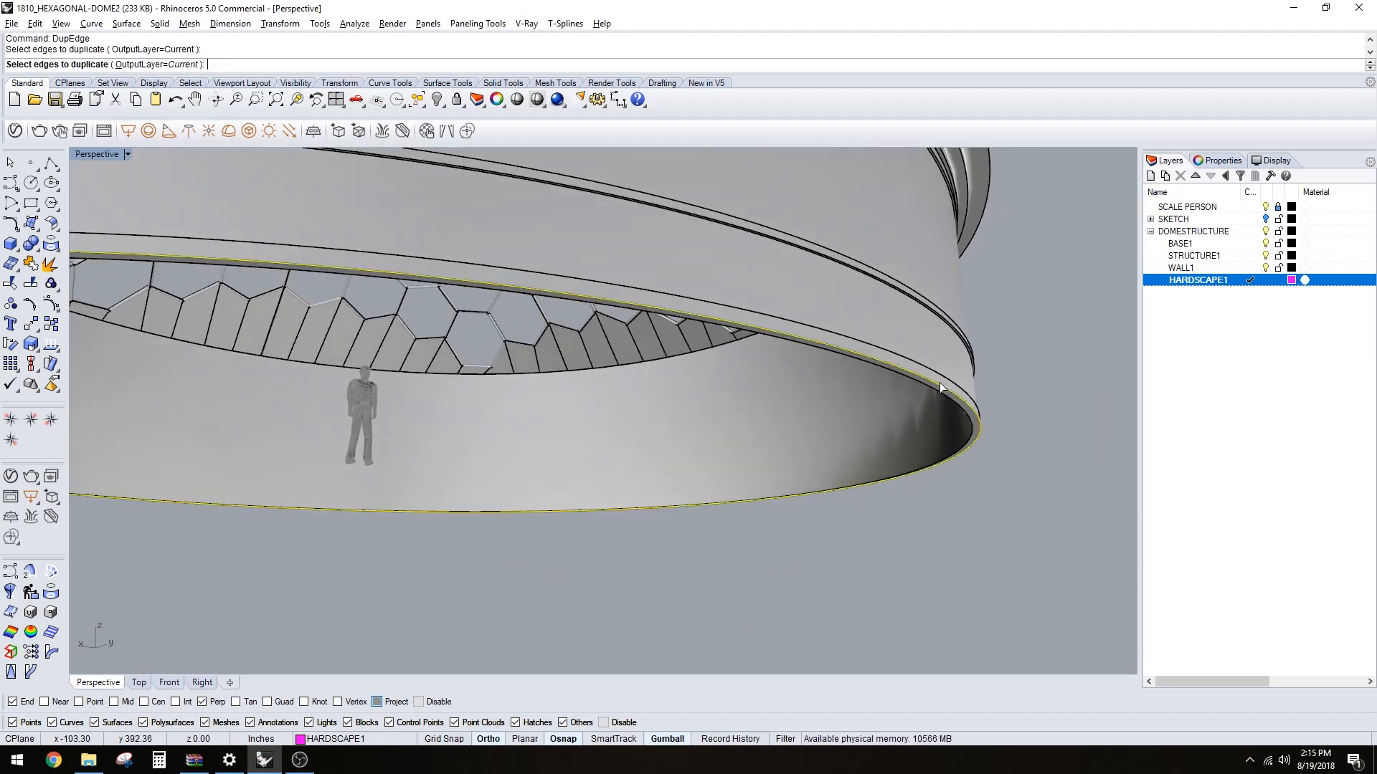
{"action": "scroll", "coordinate": [961, 402], "scroll_direction": "down", "scroll_amount": 5}
{"action": "right_click_drag", "start_coordinate": [944, 491], "coordinate": [753, 433]}
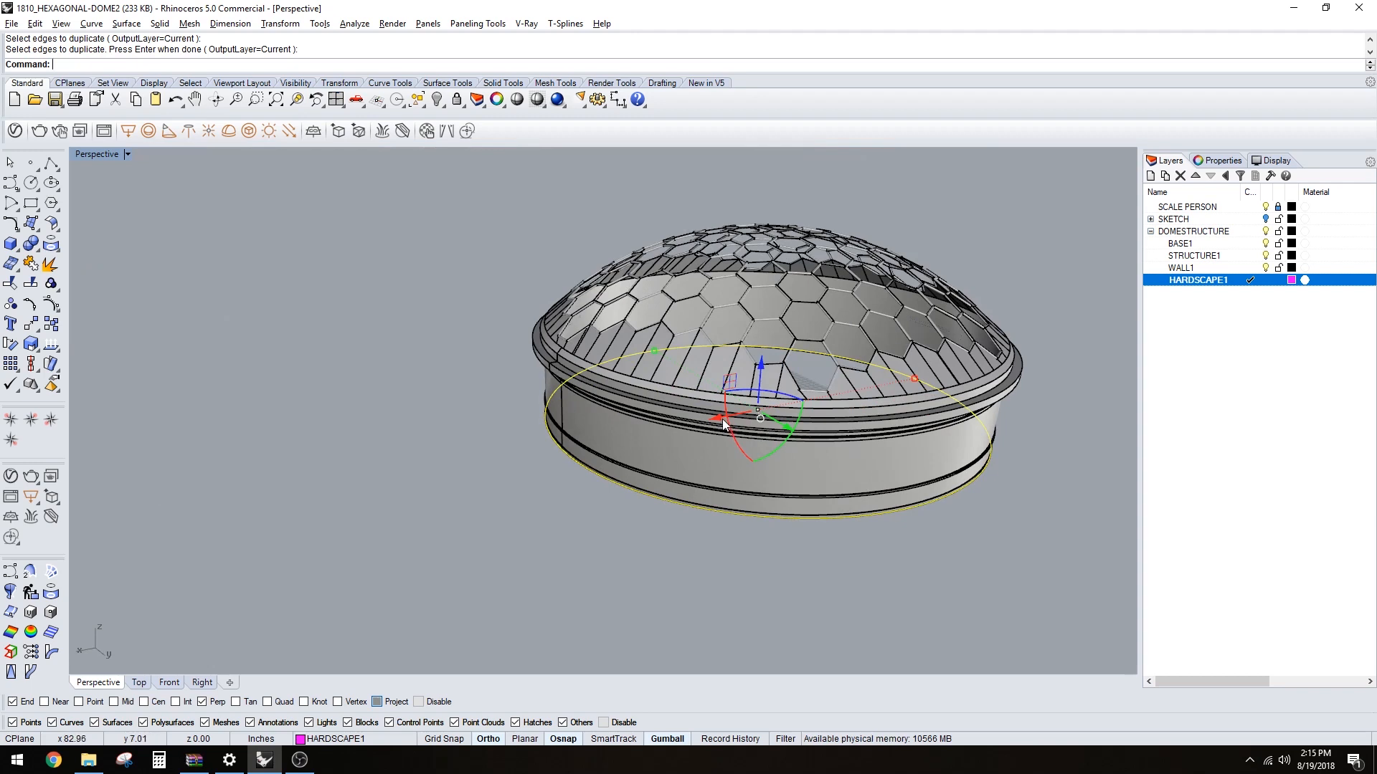
- Make an enlarged concentric copy of the duplicated edge curve, then scale it down to a circle moderately wider than the dome's rim
{"action": "right_click_drag", "start_coordinate": [650, 371], "coordinate": [638, 417]}
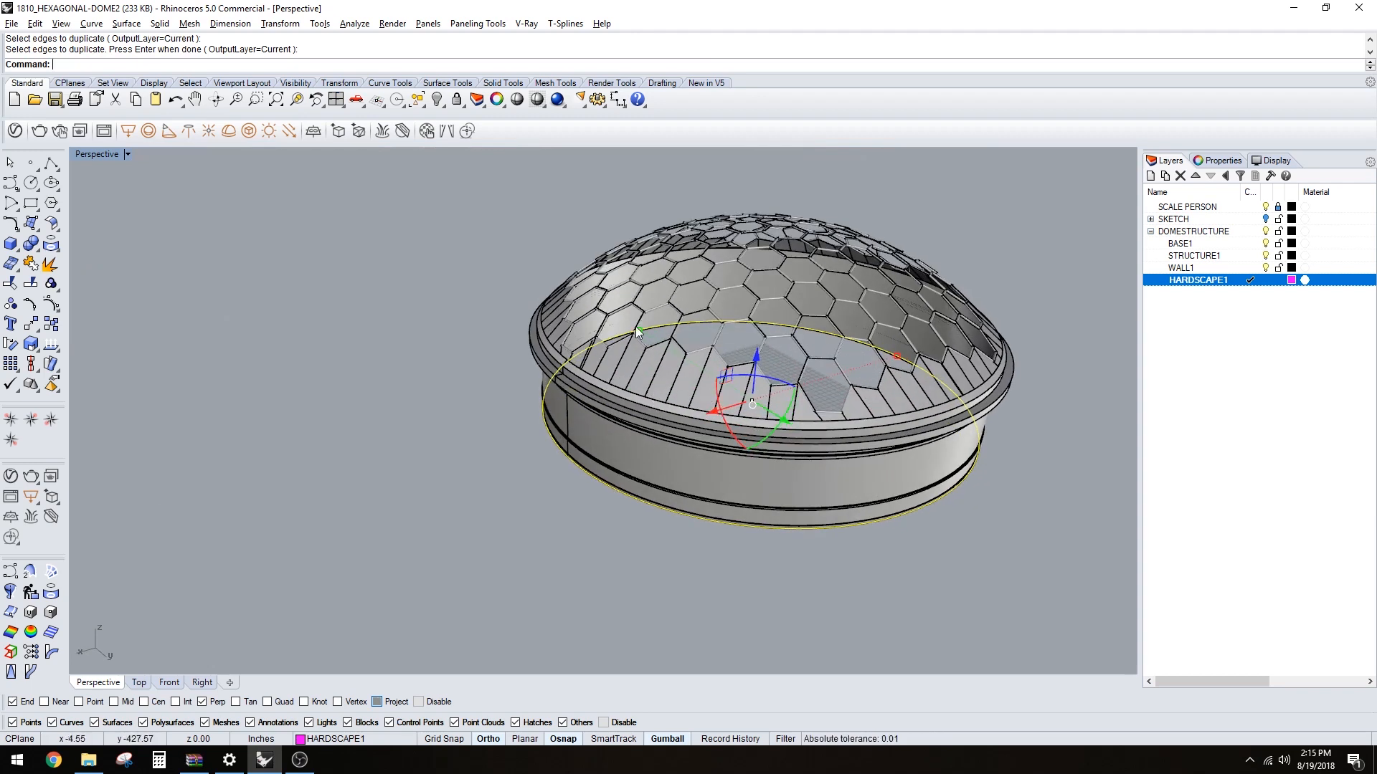
{"action": "left_click_drag", "start_coordinate": [638, 330], "coordinate": [553, 265]}
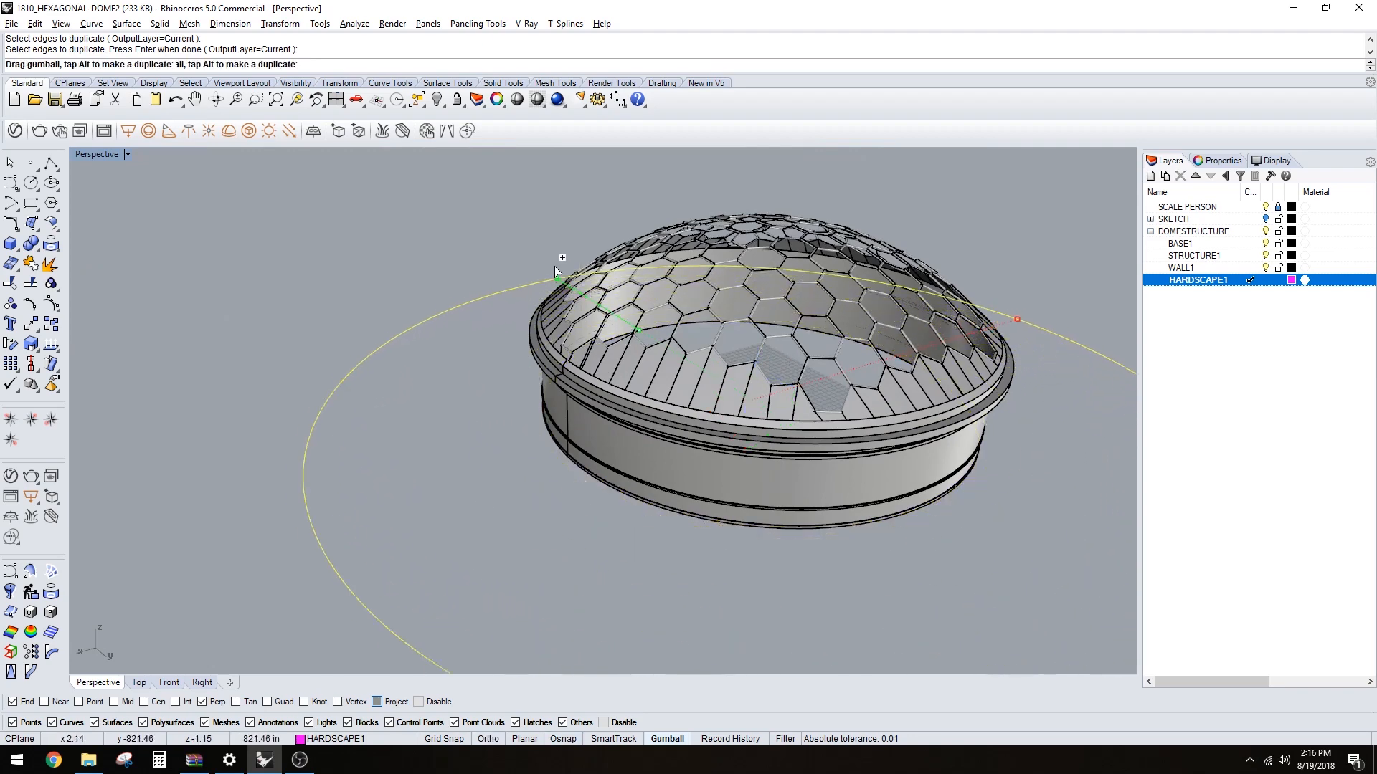
{"action": "left_click", "coordinate": [543, 457]}
{"action": "scroll", "coordinate": [515, 513], "scroll_direction": "down", "scroll_amount": 2}
{"action": "right_click_drag", "start_coordinate": [518, 514], "coordinate": [489, 437], "text": "shift"}
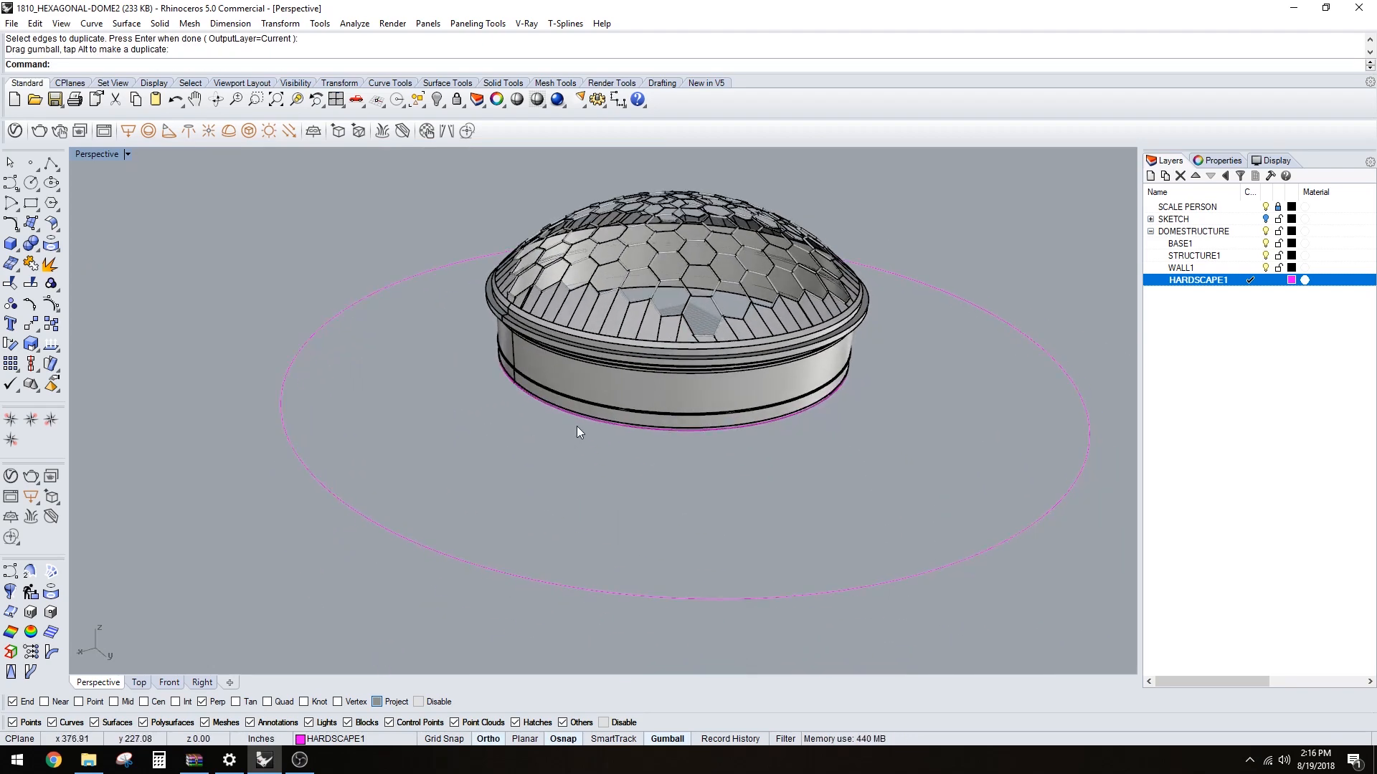
{"action": "left_click", "coordinate": [882, 581]}
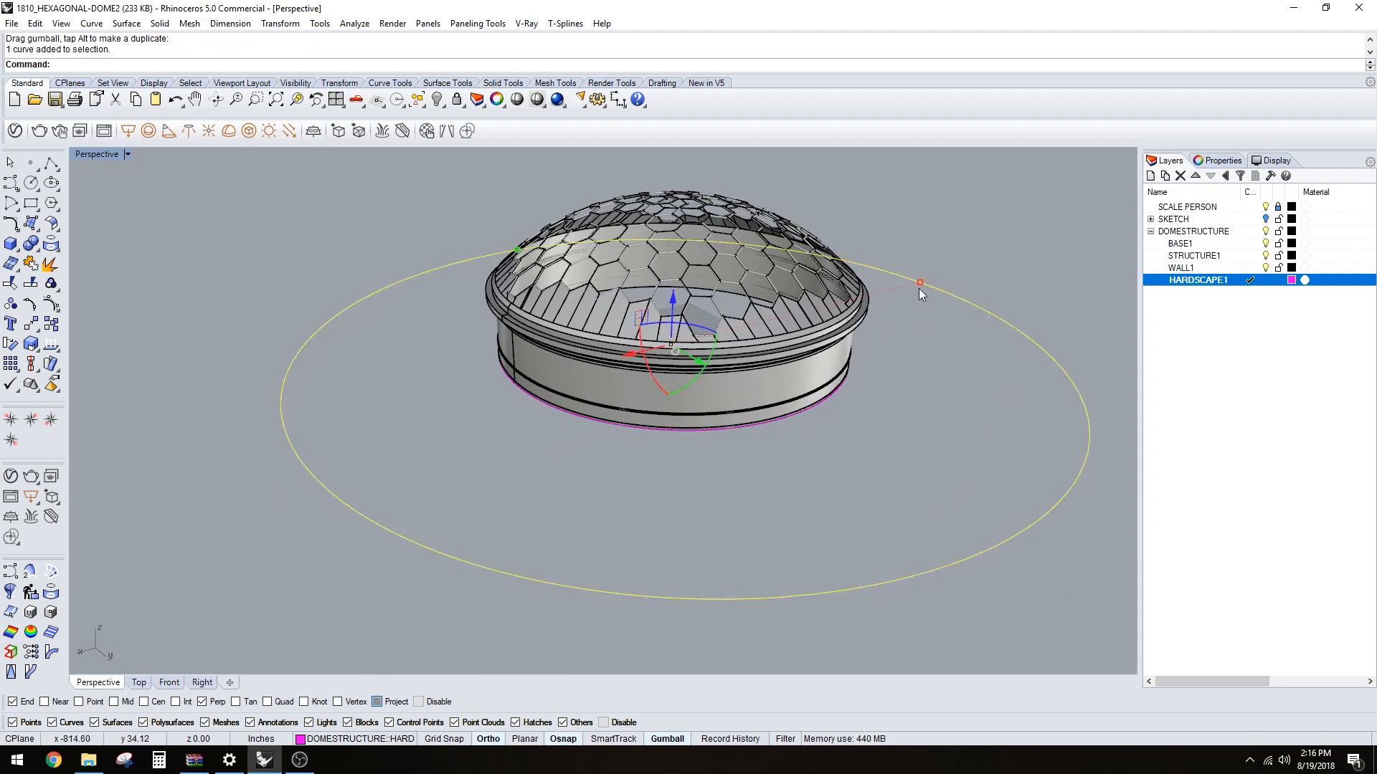
{"action": "left_click_drag", "start_coordinate": [920, 285], "coordinate": [851, 349]}
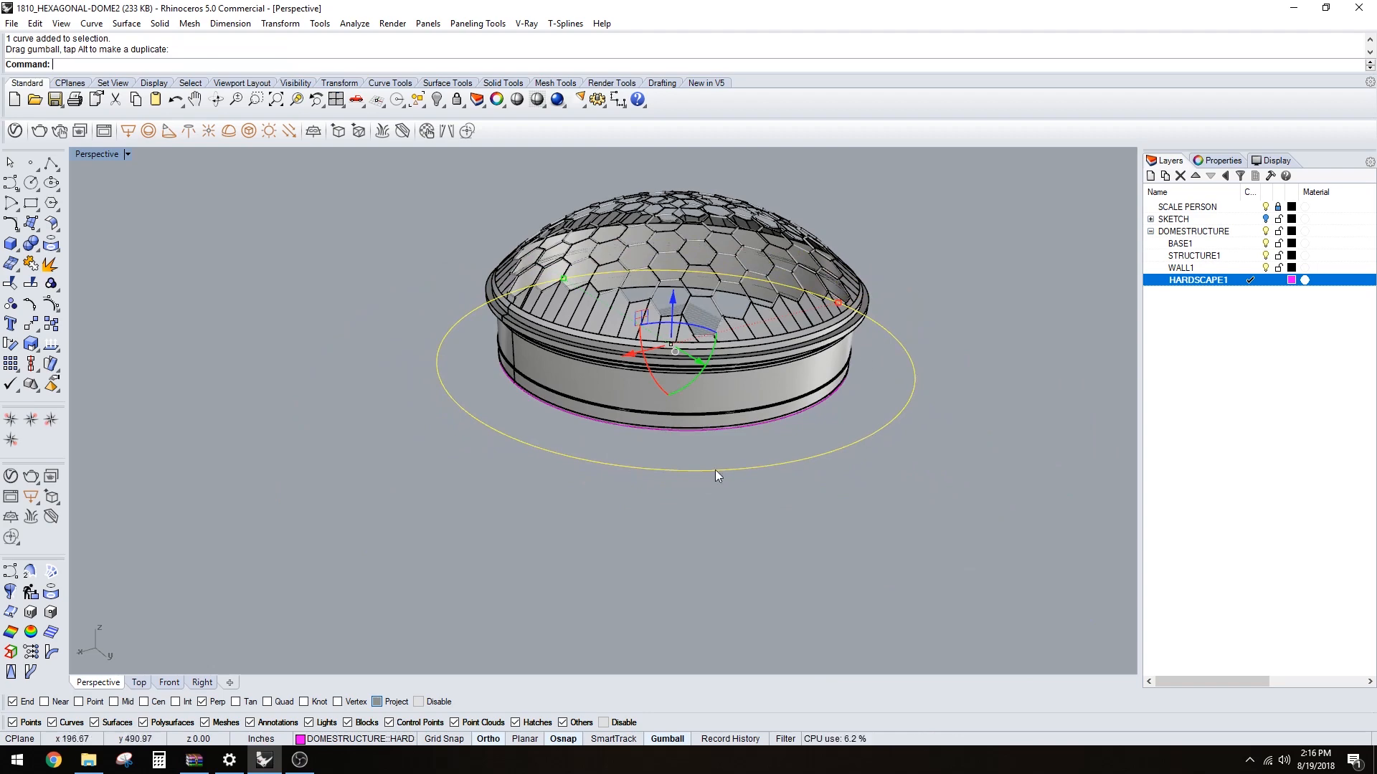
- Loft a flat ring surface between the wall's base curve and the larger outer circle
{"action": "scroll", "coordinate": [716, 473], "scroll_direction": "up", "scroll_amount": 4}
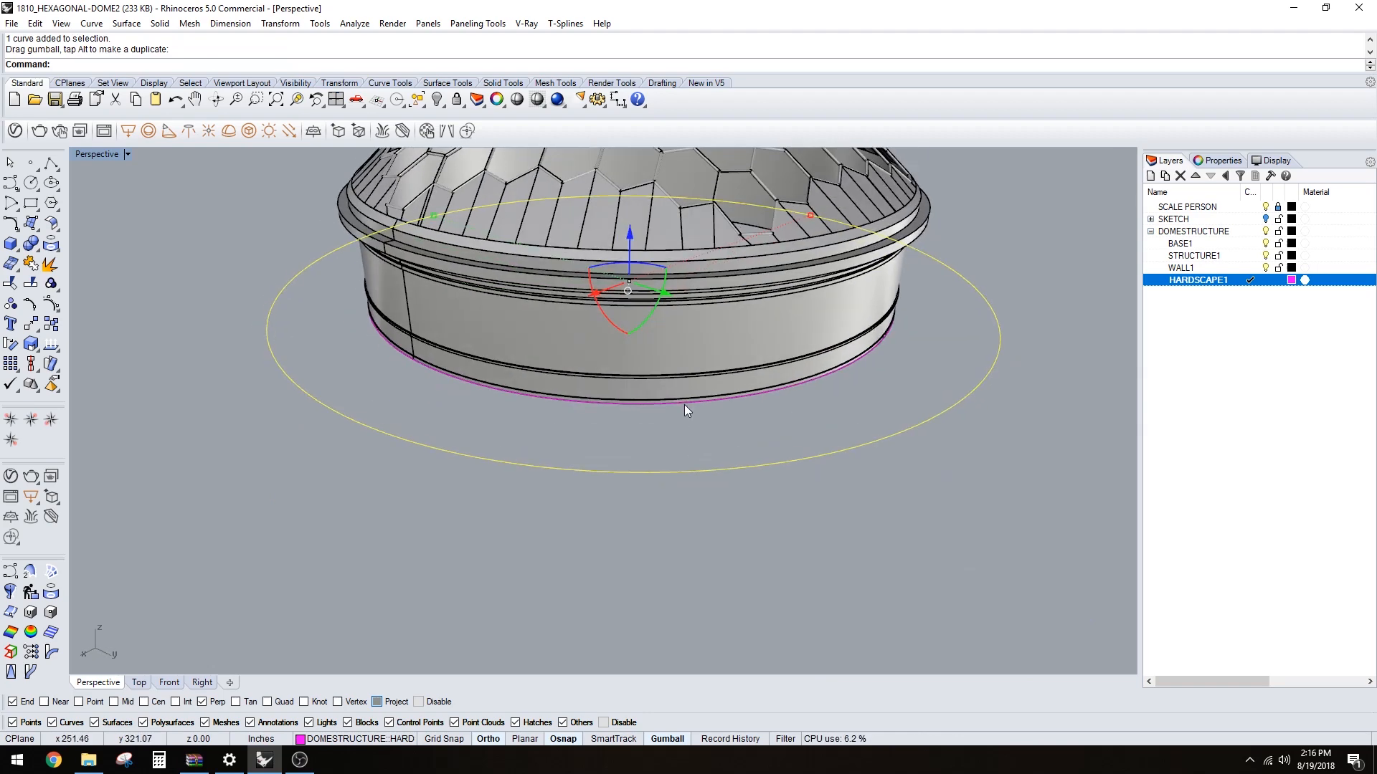
{"action": "left_click", "coordinate": [684, 403], "text": "shift"}
{"action": "type", "text": "Loft"}
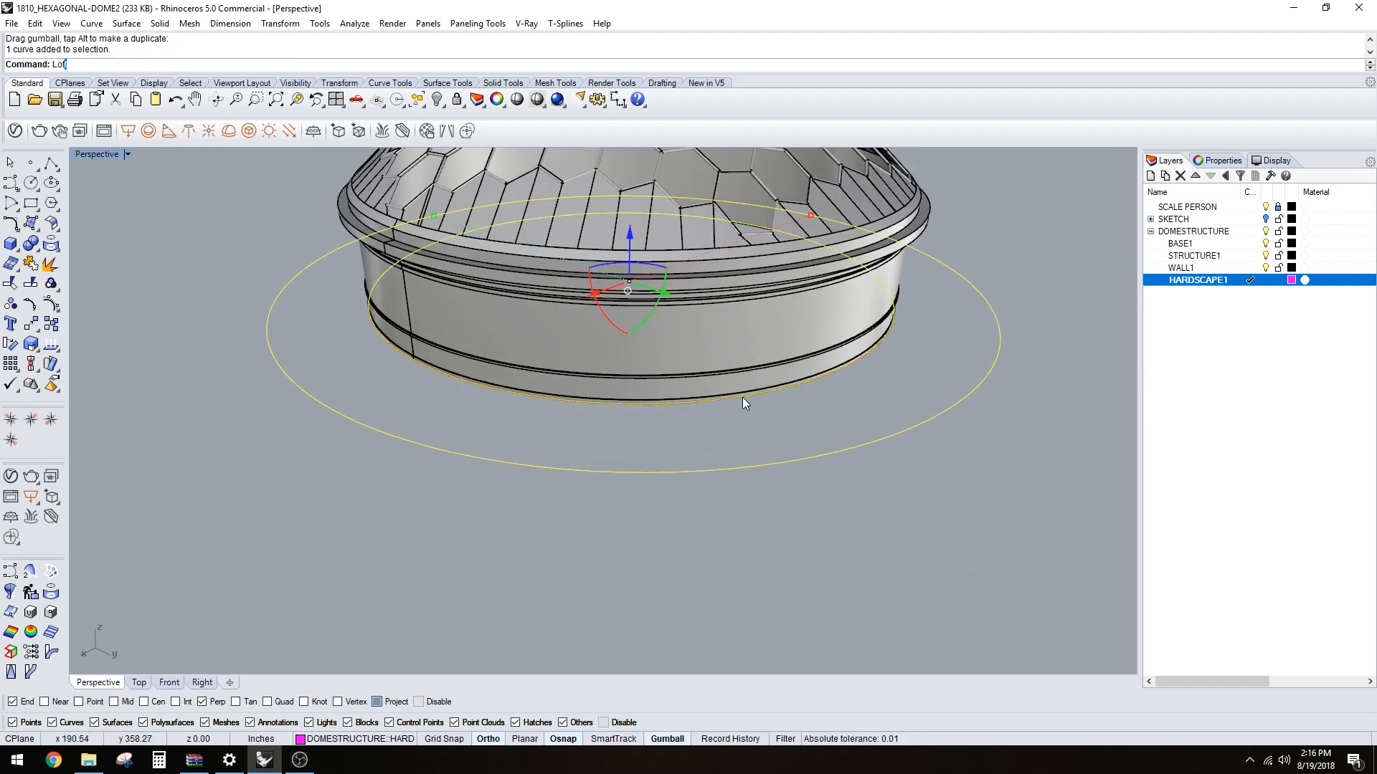
{"action": "key", "text": "Return"}
{"action": "key", "text": "Return"}
{"action": "key", "text": "Return"}
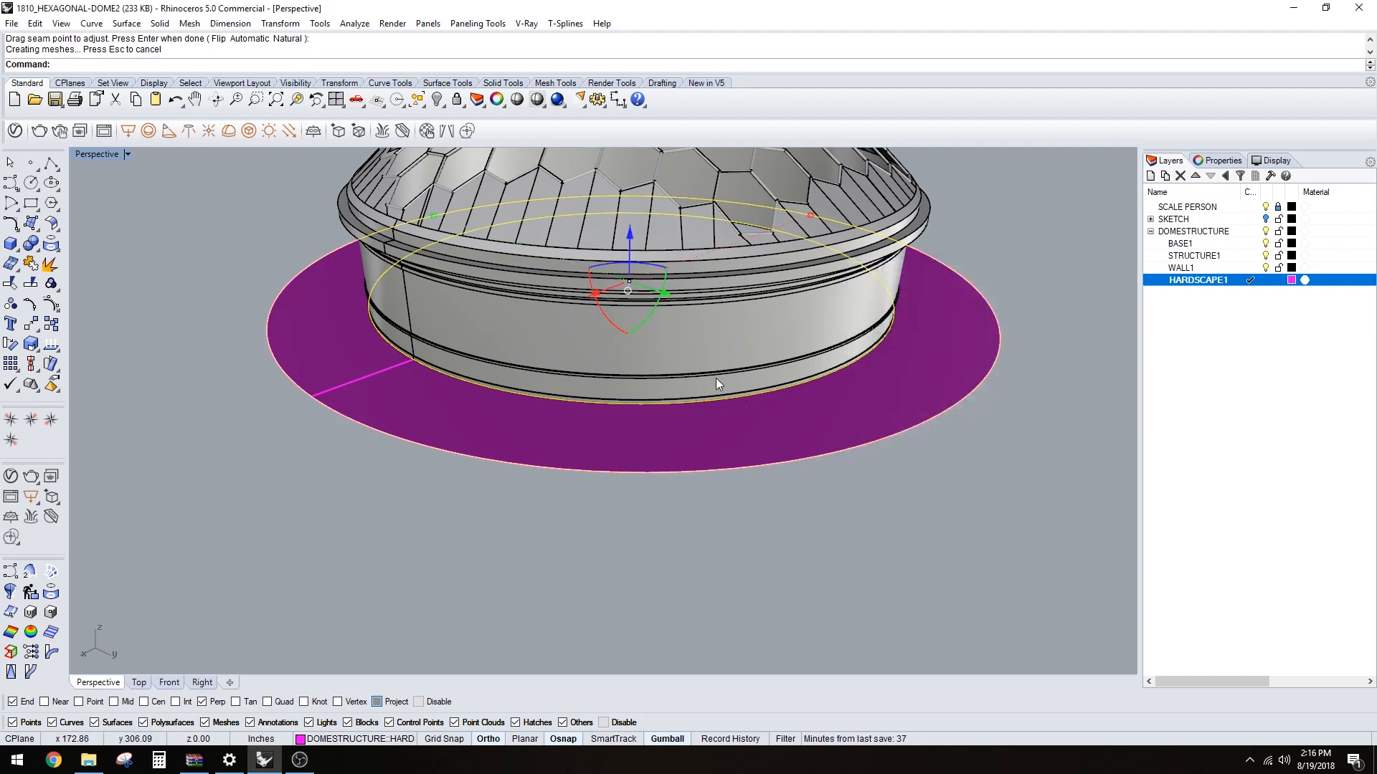
- Delete the two selected circular curves used for the ring loft
{"action": "key", "text": "Delete"}
{"action": "scroll", "coordinate": [761, 409], "scroll_direction": "down", "scroll_amount": 5}
{"action": "right_click_drag", "start_coordinate": [662, 465], "coordinate": [812, 399]}
{"action": "scroll", "coordinate": [812, 399], "scroll_direction": "up", "scroll_amount": 2}
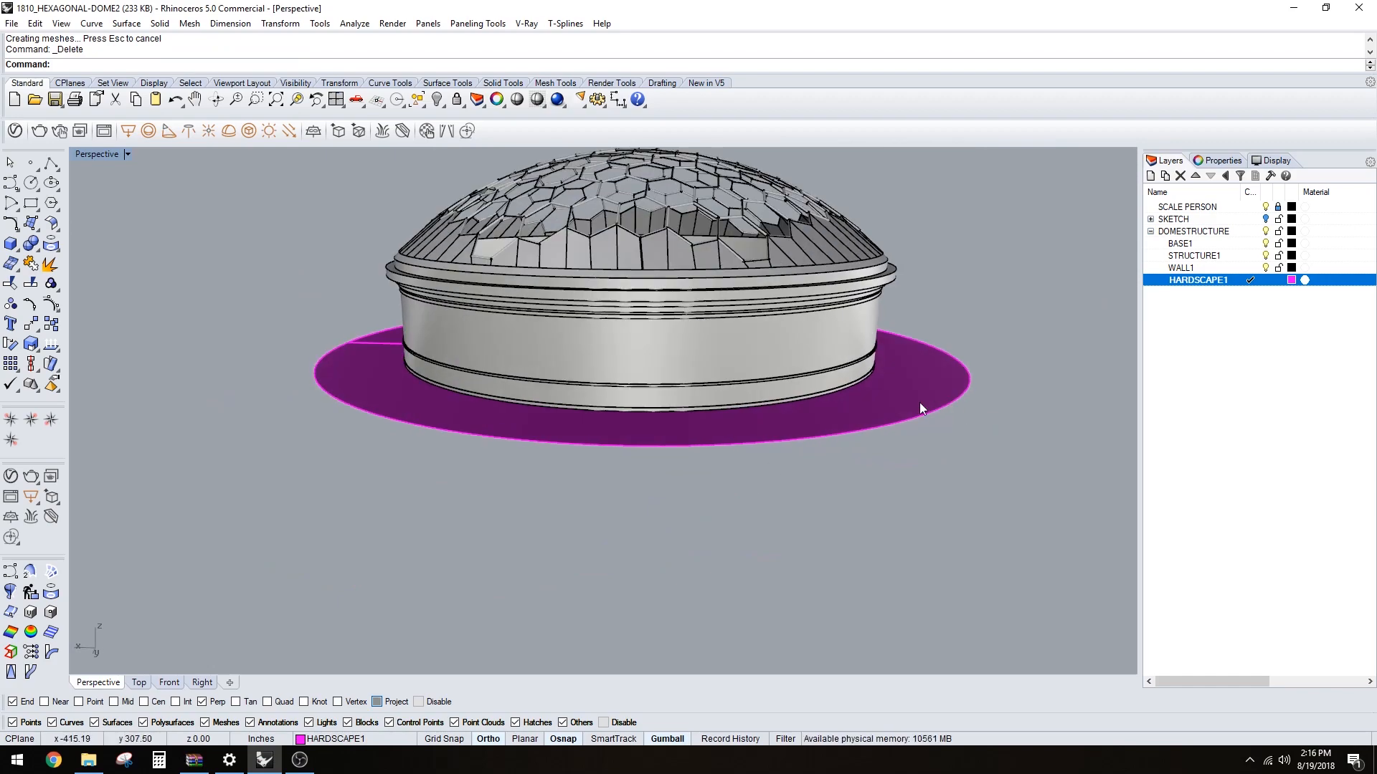
{"action": "right_click_drag", "start_coordinate": [922, 399], "coordinate": [951, 507]}
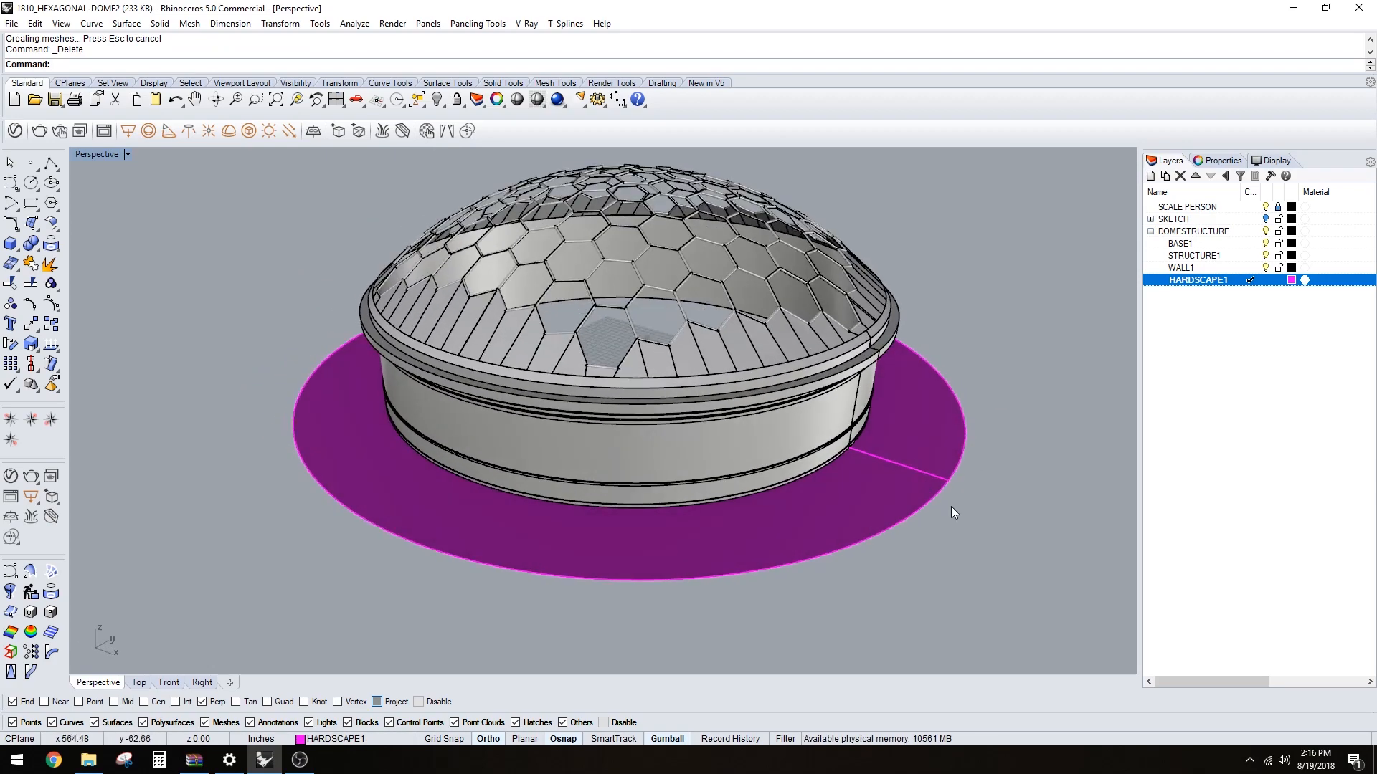
{"action": "scroll", "coordinate": [796, 473], "scroll_direction": "up", "scroll_amount": 5}
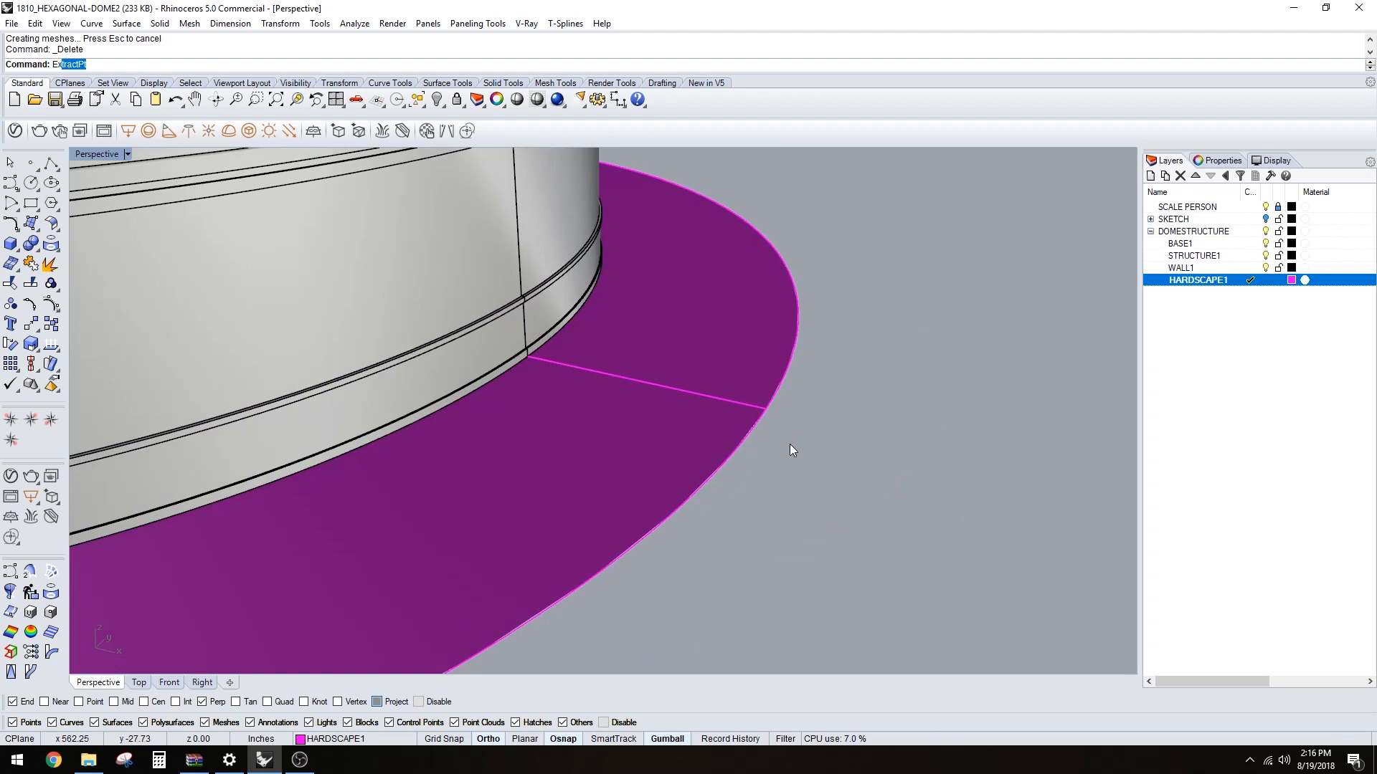
{"action": "type", "text": "ExtrudeSrf"}
{"action": "key", "text": "Return"}
{"action": "left_click", "coordinate": [747, 400]}
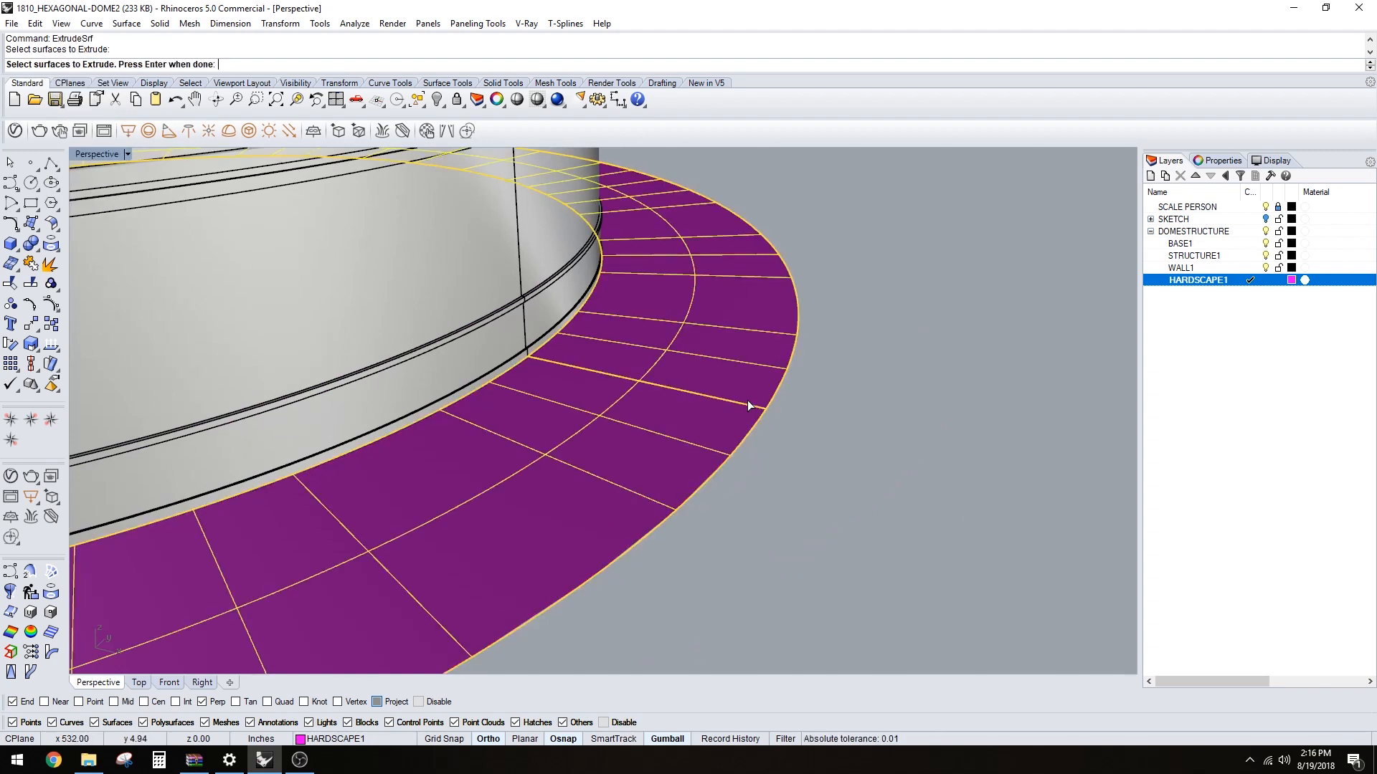
{"action": "key", "text": "Return"}
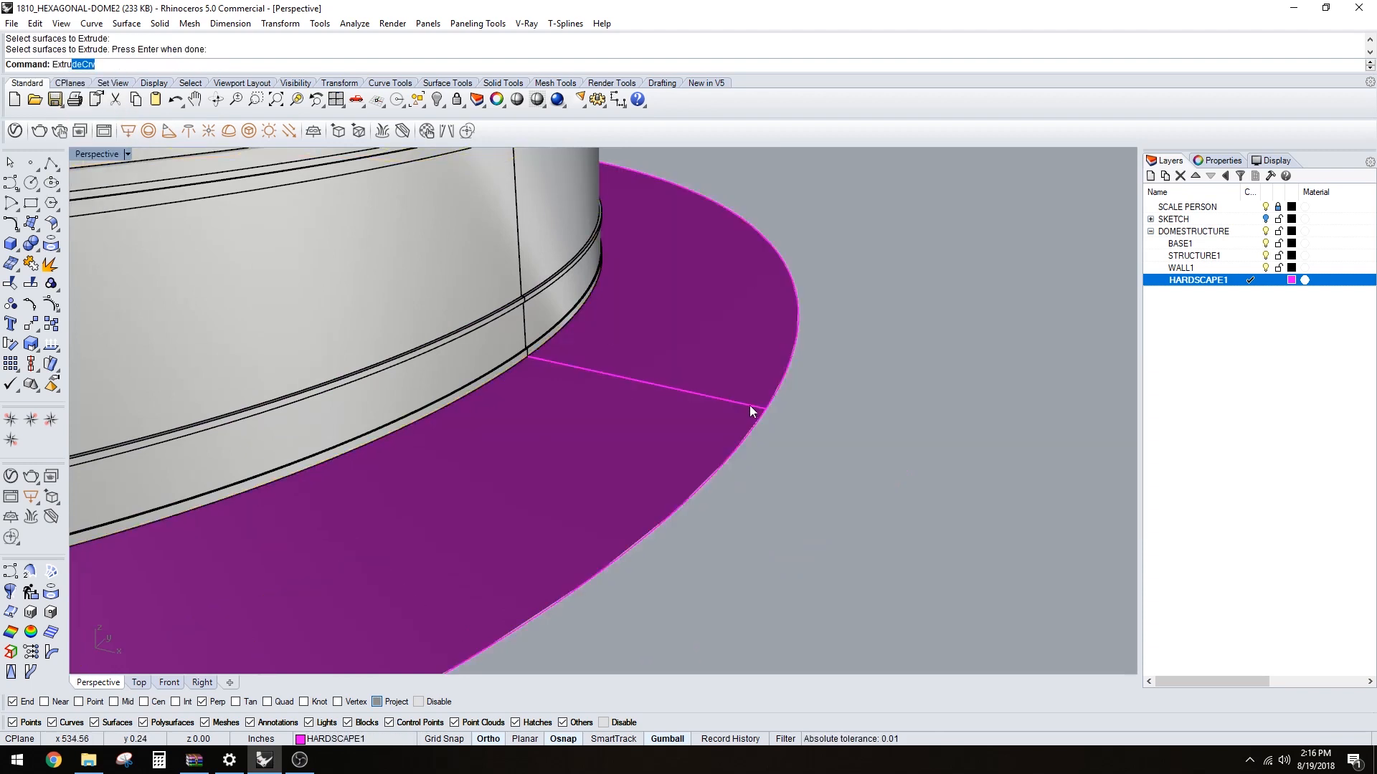
- Extrude the hardscape ring's radial seam edge upward into a short vertical surface and select that surface
{"action": "key", "text": "Return"}
{"action": "left_click", "coordinate": [749, 403]}
{"action": "key", "text": "Return"}
{"action": "left_click", "coordinate": [819, 346]}
{"action": "left_click", "coordinate": [752, 354]}
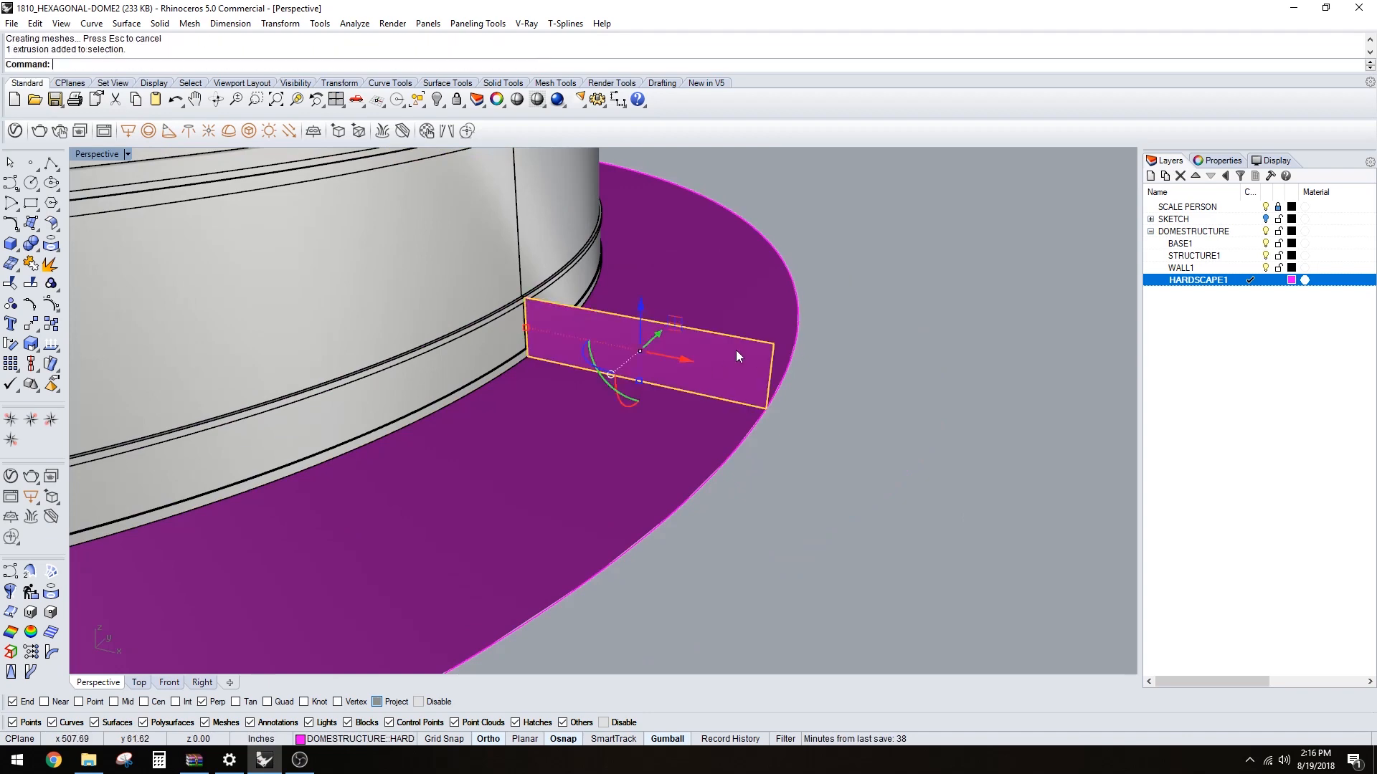
- Move the vertical surface outward so its inner end meets the outer edge of the hardscape ring at the seam
{"action": "type", "text": "M"}
{"action": "key", "text": "Return"}
{"action": "scroll", "coordinate": [545, 302], "scroll_direction": "up", "scroll_amount": 5}
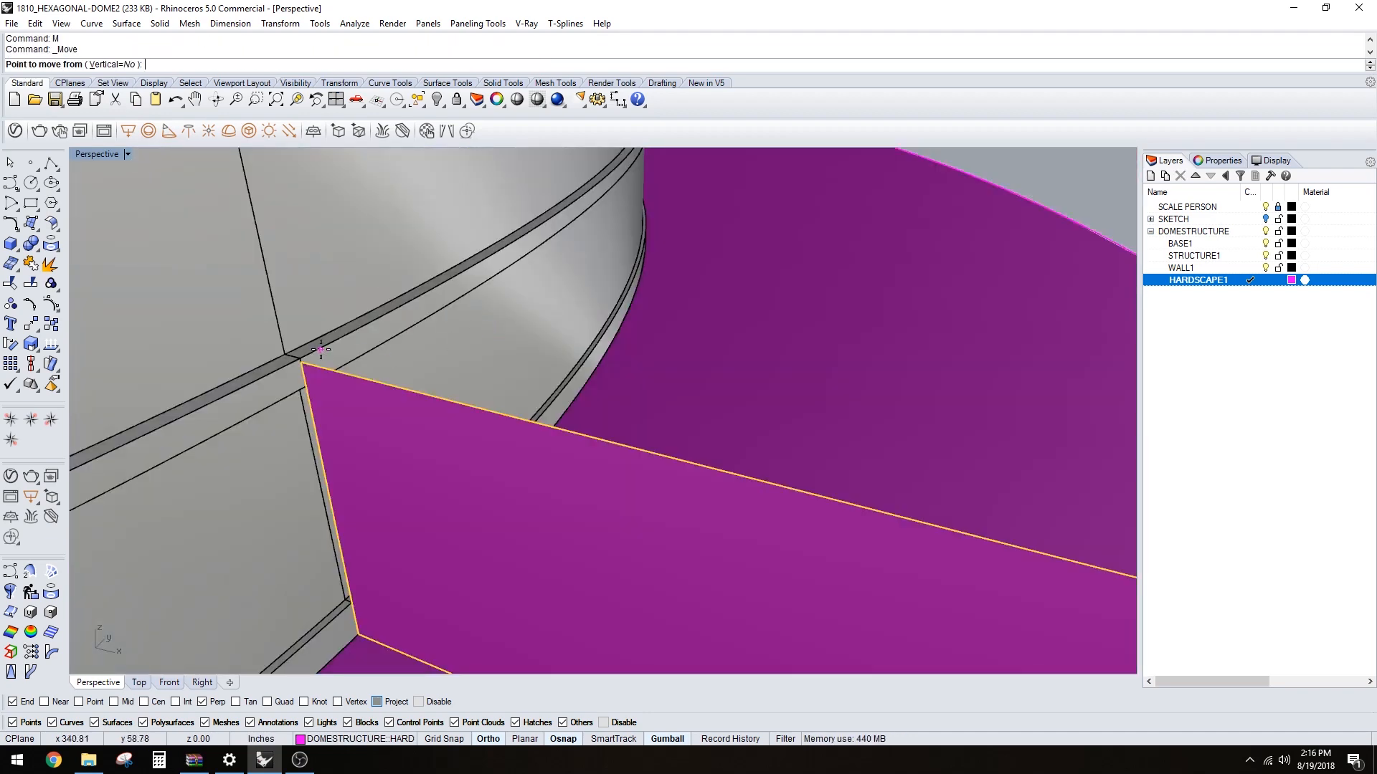
{"action": "left_click", "coordinate": [302, 362]}
{"action": "scroll", "coordinate": [431, 430], "scroll_direction": "down", "scroll_amount": 5}
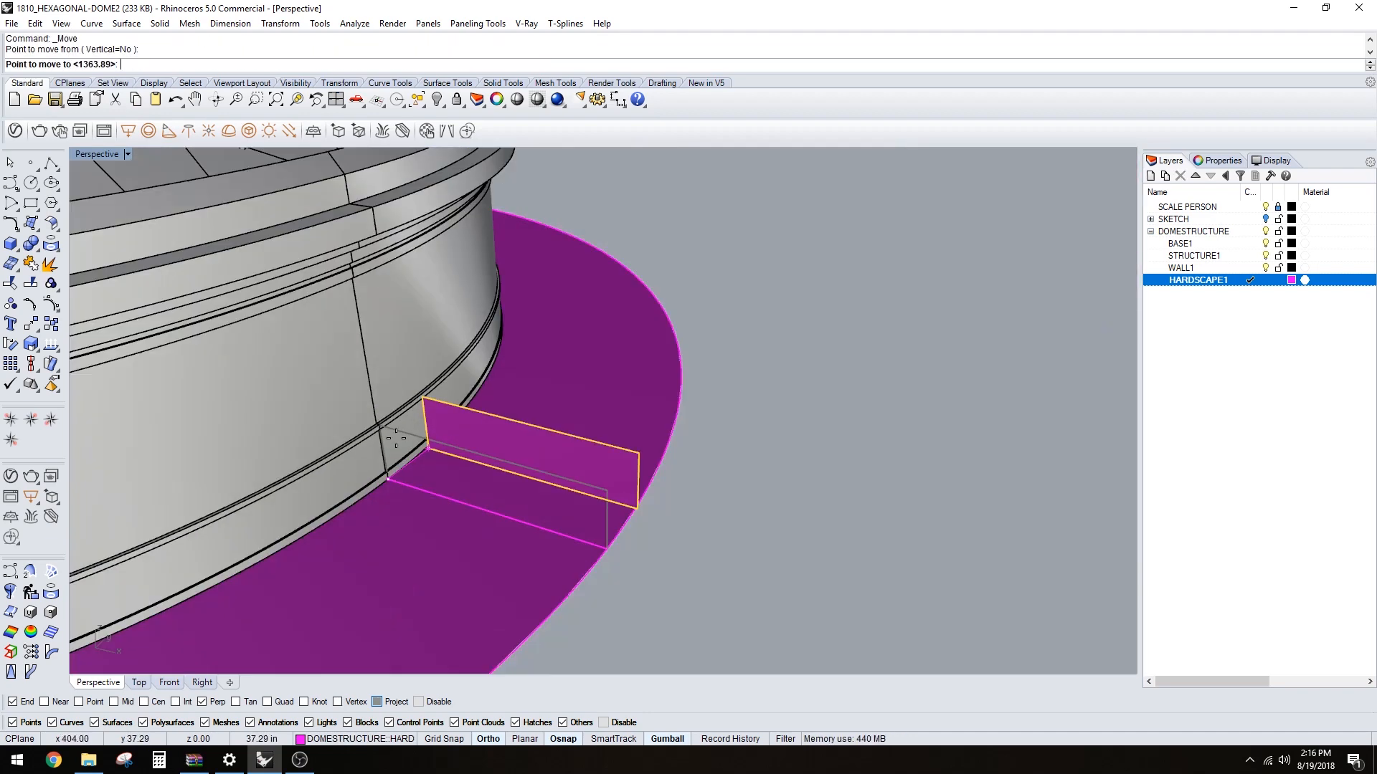
{"action": "left_click", "coordinate": [607, 549]}
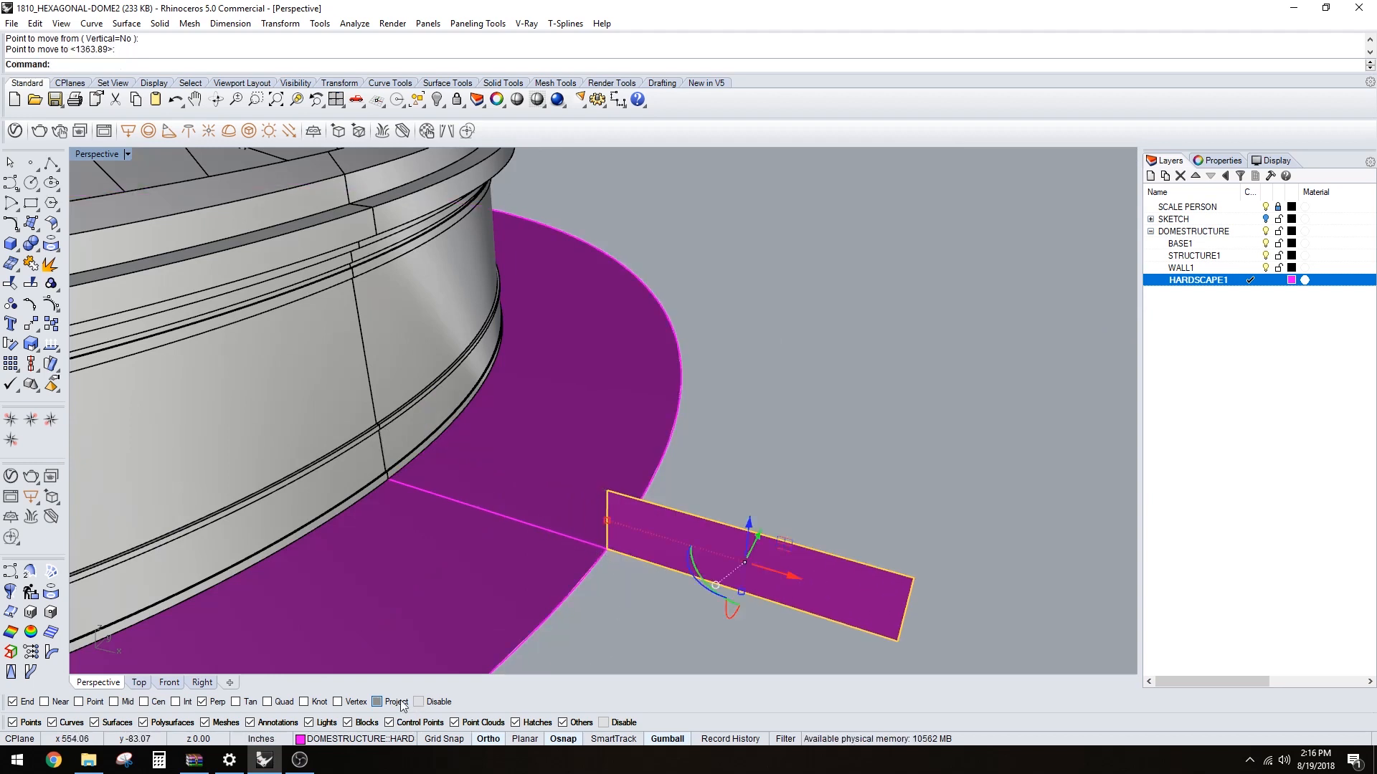
- Move the surface straight down so its upper inner corner snaps to the ring's outer edge, with object snap projection off
{"action": "type", "text": "M"}
{"action": "key", "text": "Return"}
{"action": "left_click", "coordinate": [607, 491]}
{"action": "left_click", "coordinate": [608, 549]}
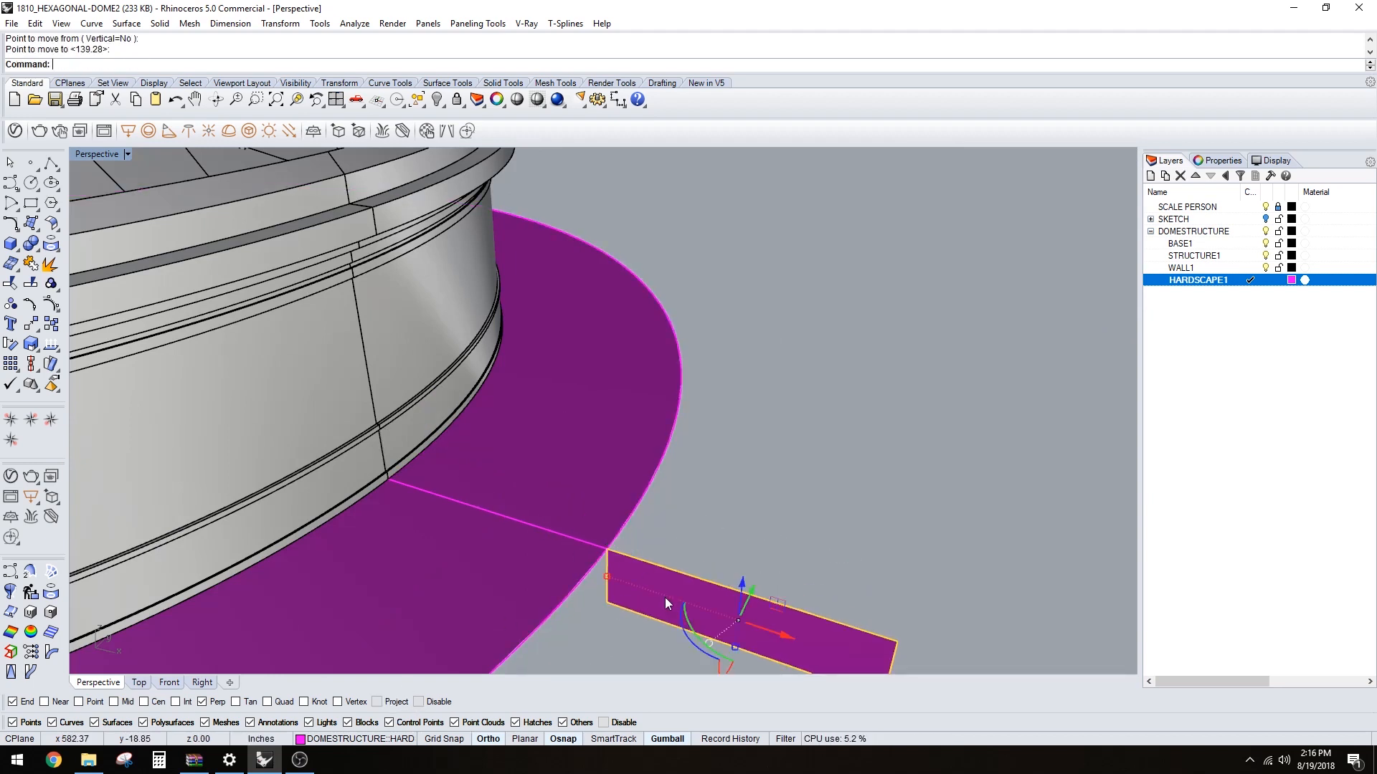
{"action": "right_click_drag", "start_coordinate": [665, 597], "coordinate": [717, 444]}
{"action": "key", "text": "Escape"}
{"action": "scroll", "coordinate": [711, 444], "scroll_direction": "up", "scroll_amount": 8}
{"action": "scroll", "coordinate": [758, 471], "scroll_direction": "down", "scroll_amount": 4}
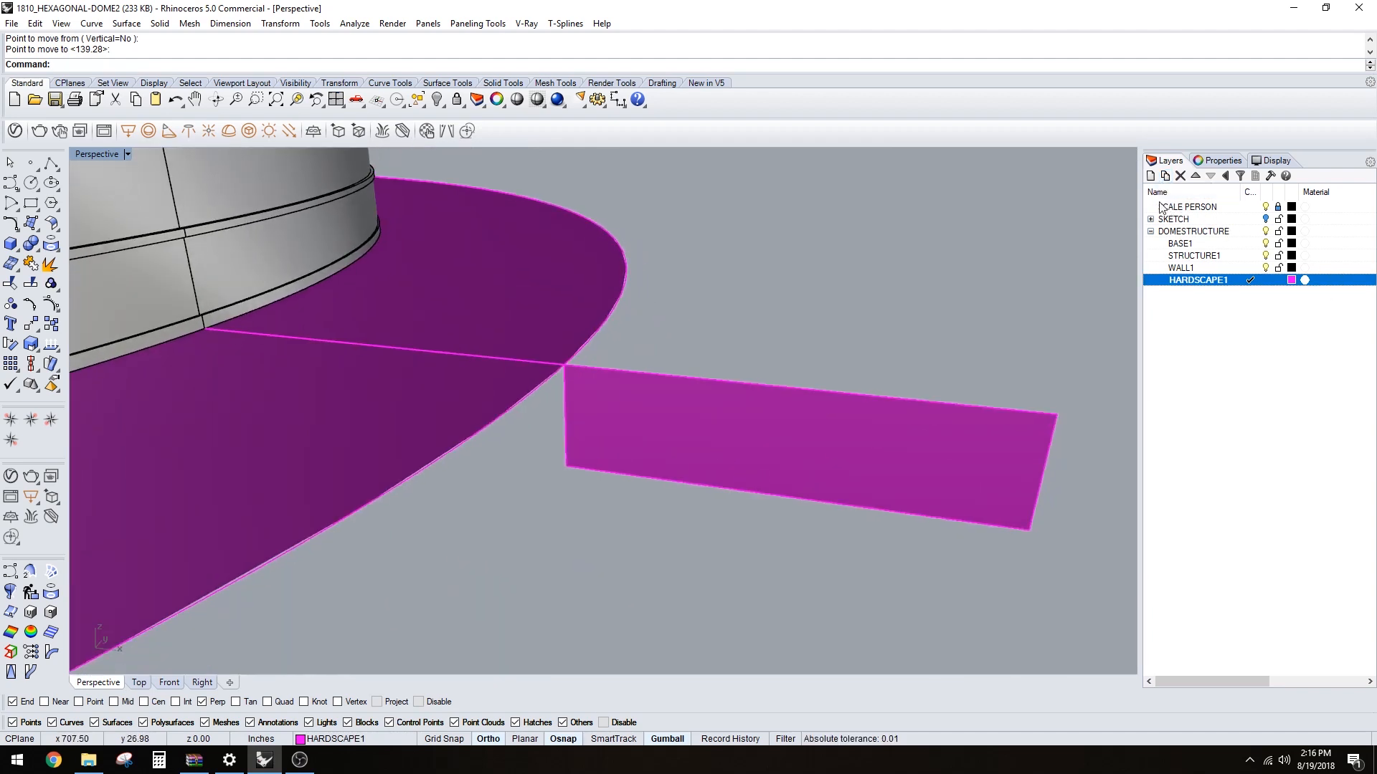
- Add a HARDSCAPE2 layer under DOMESTRUCTURE and make it the current layer
{"action": "left_click", "coordinate": [1151, 177]}
{"action": "type", "text": "HARS"}
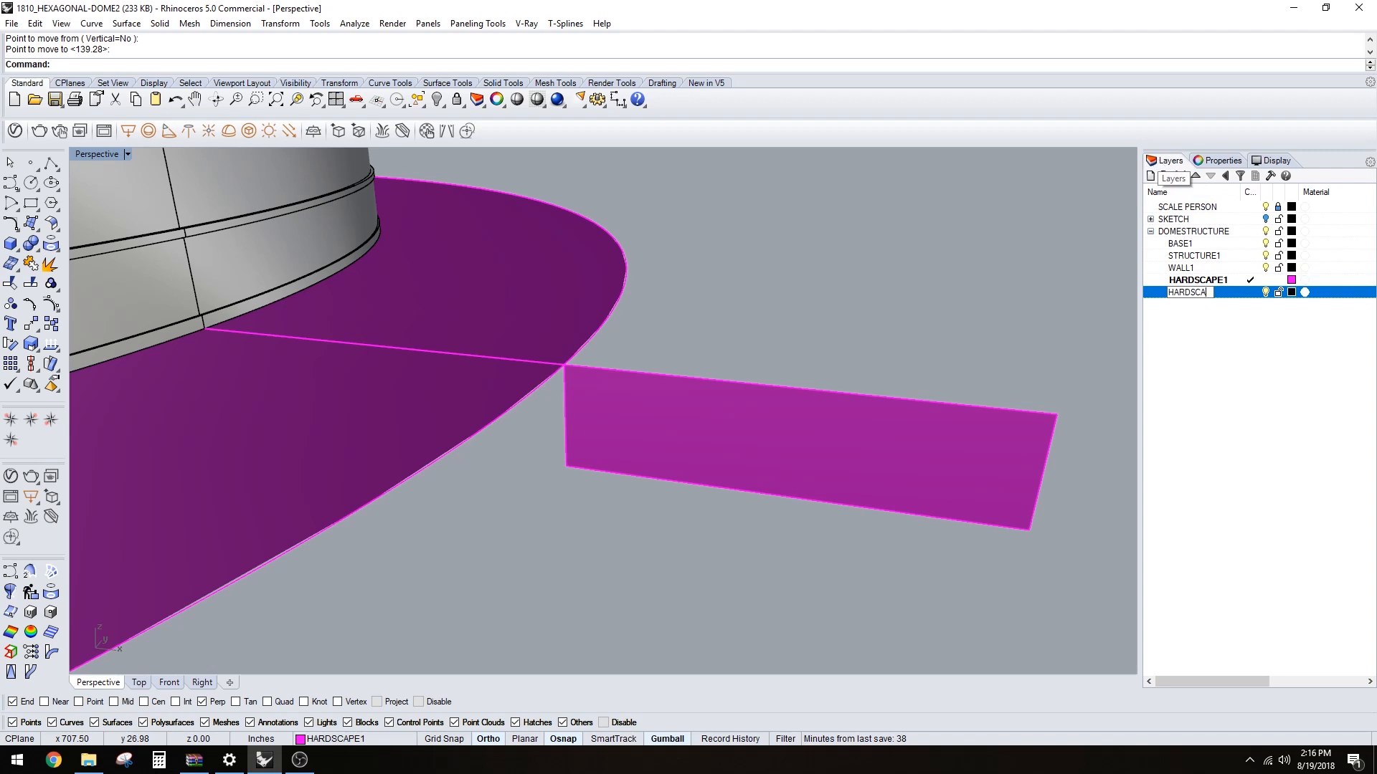
{"action": "key", "text": "Return"}
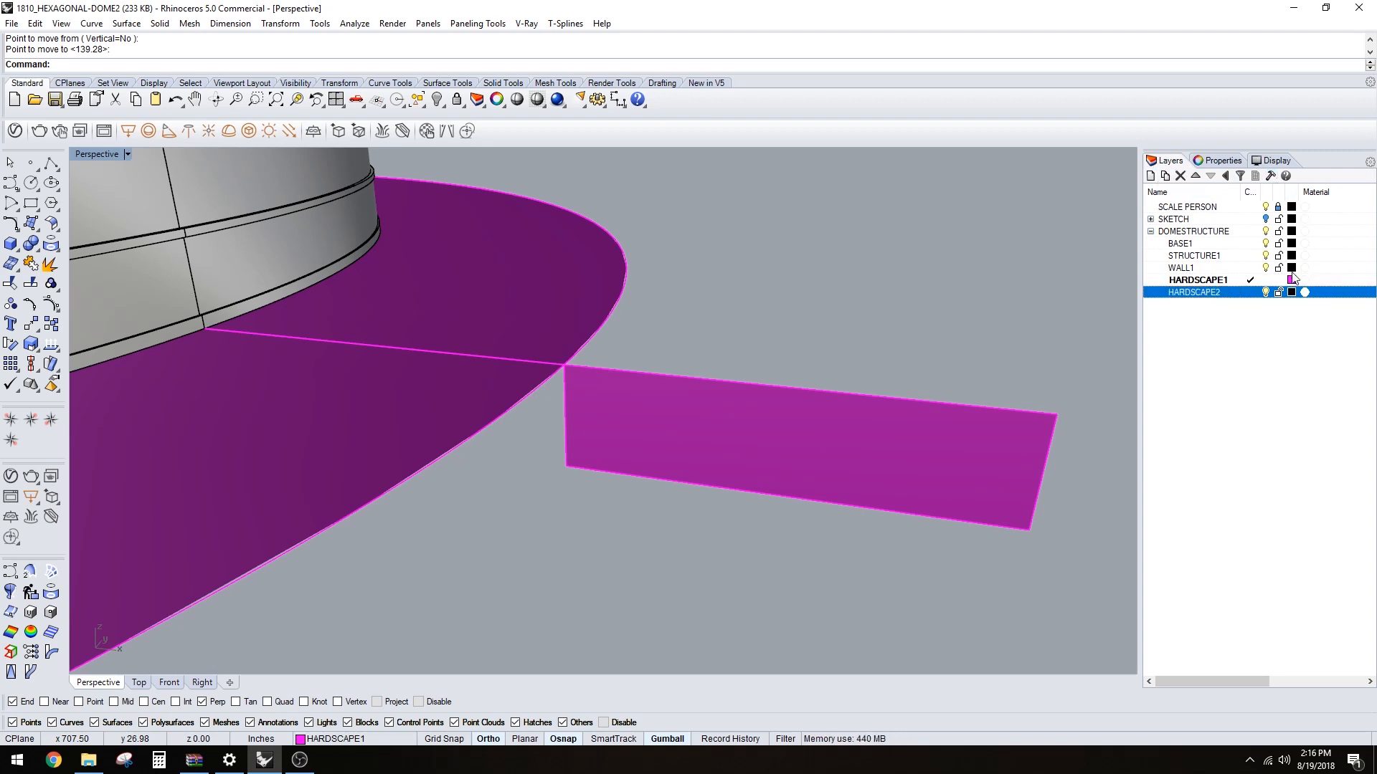
{"action": "left_click", "coordinate": [1251, 292]}
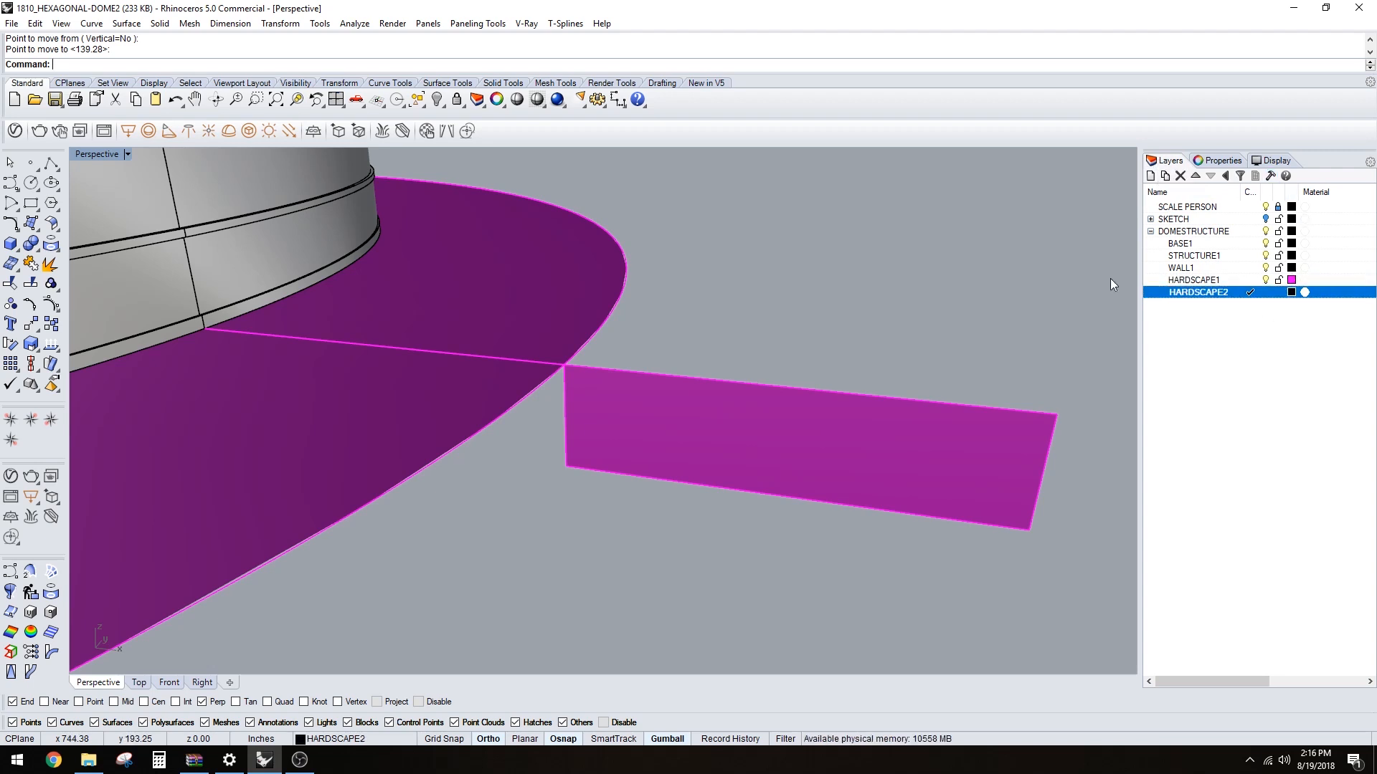
- Align the construction plane to the vertical reference surface beside the ring
{"action": "left_click", "coordinate": [51, 163]}
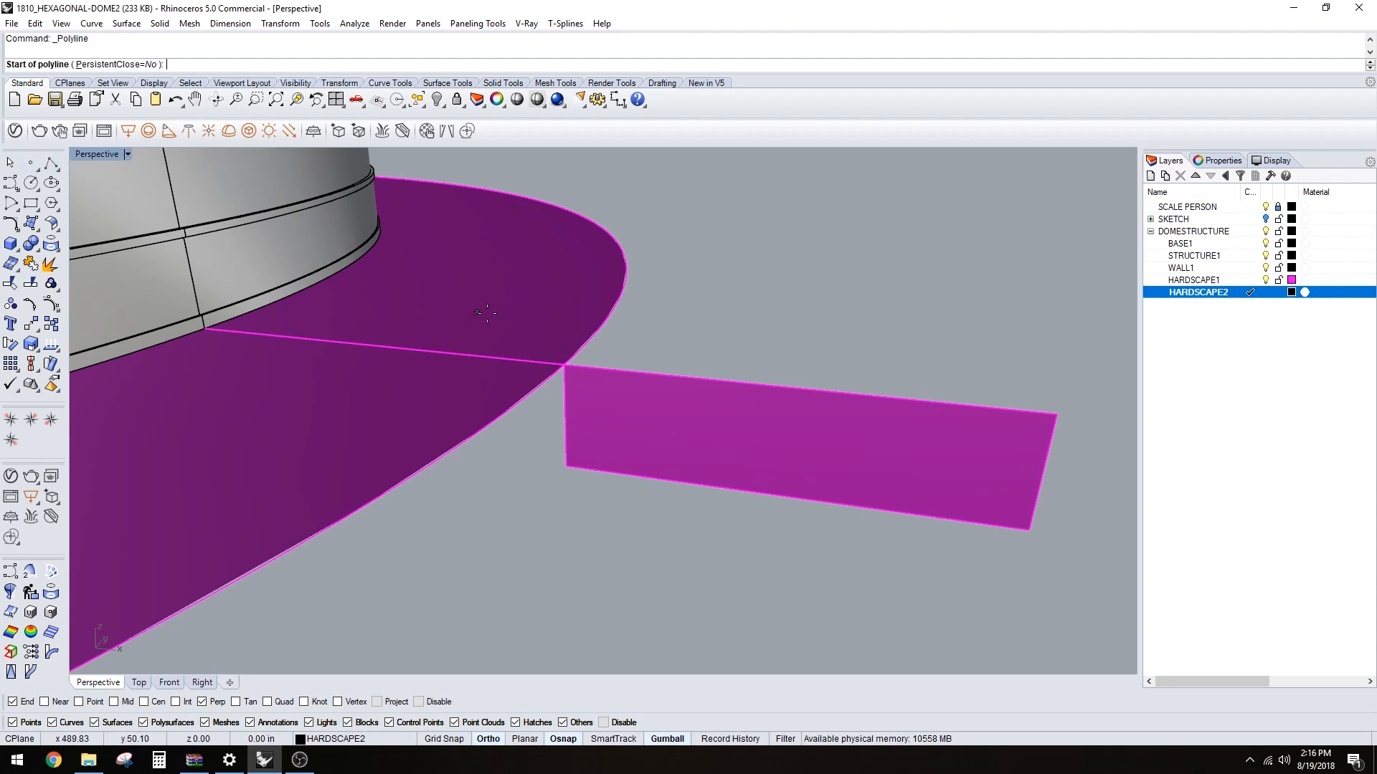
{"action": "key", "text": "Escape"}
{"action": "type", "text": "CPlane"}
{"action": "key", "text": "Return"}
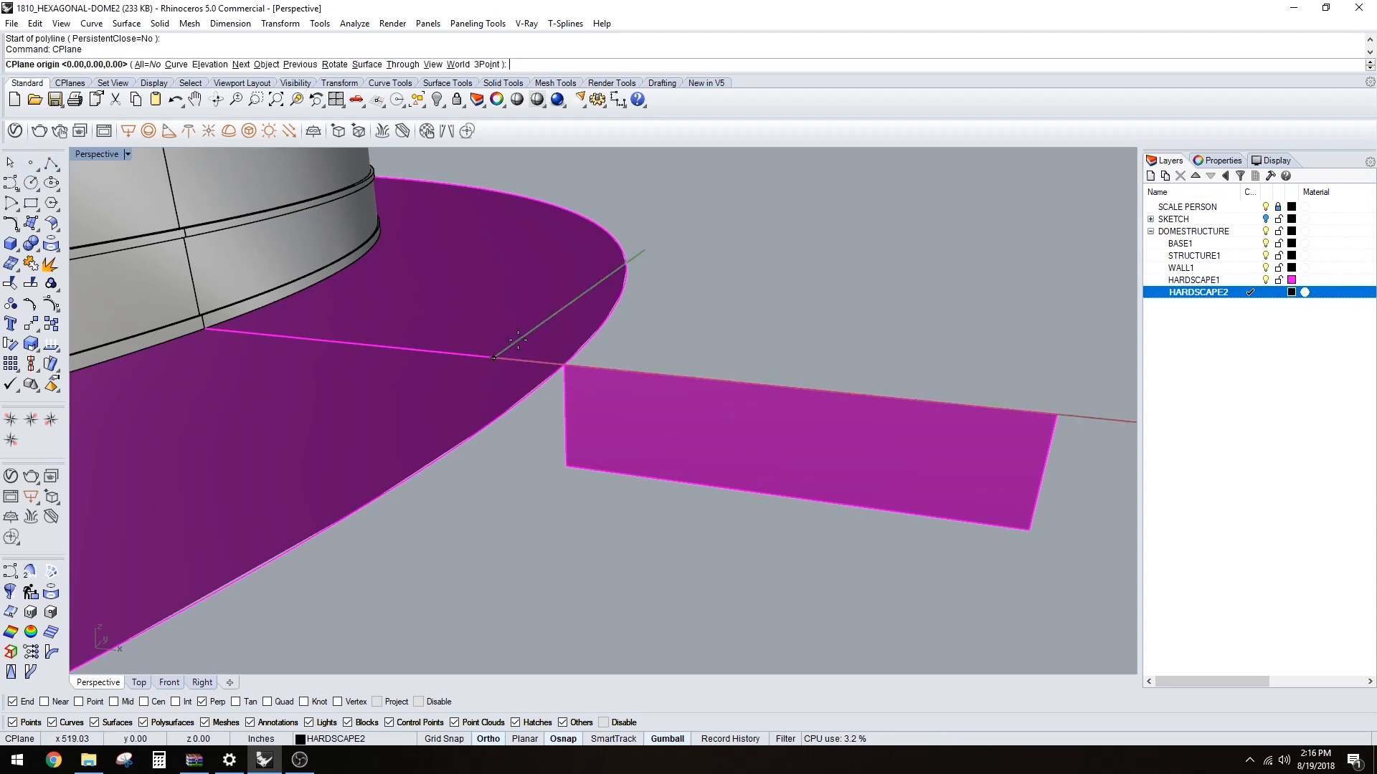
{"action": "type", "text": "s"}
{"action": "key", "text": "Return"}
{"action": "left_click", "coordinate": [624, 446]}
{"action": "left_click", "coordinate": [566, 466]}
{"action": "key", "text": "Return"}
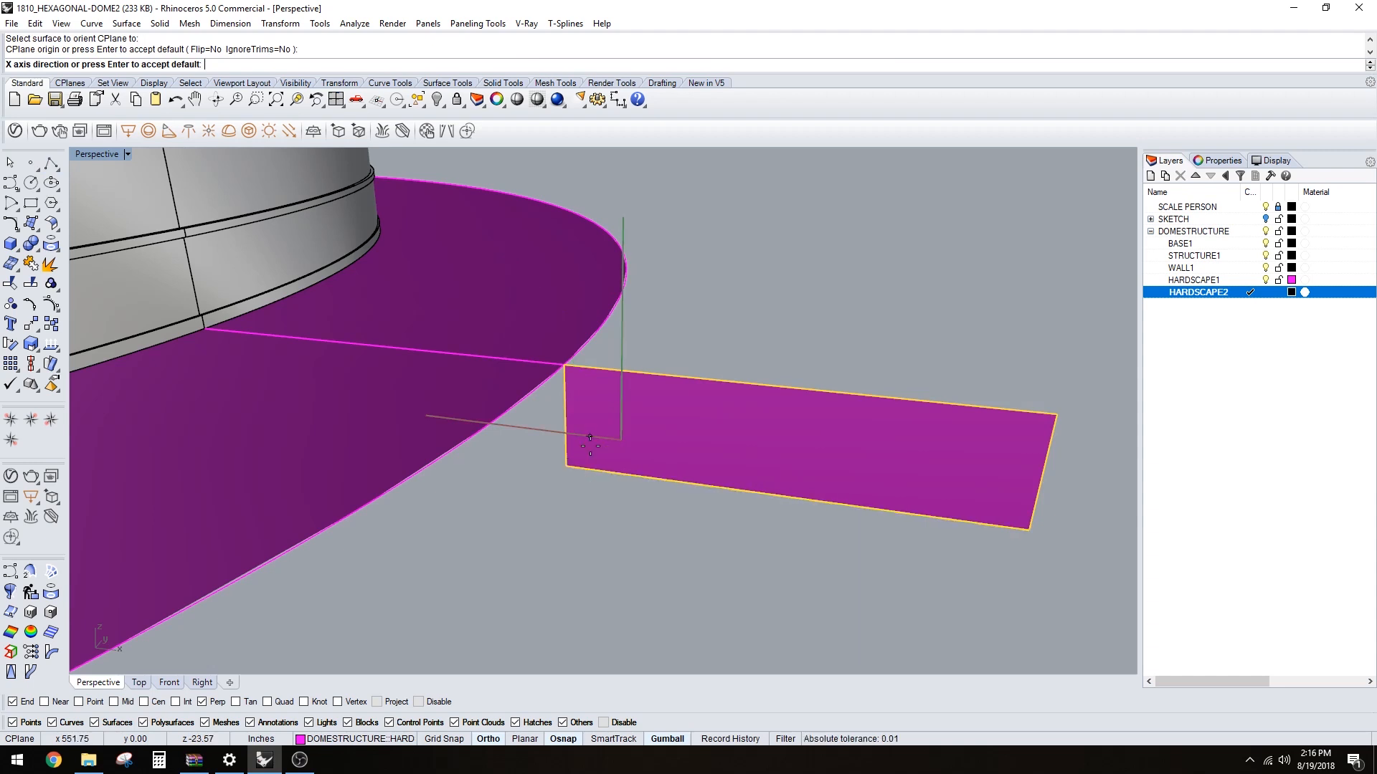
- Start a stair profile polyline at the ring's outer edge with a 6-inch downward riser and a 24-inch outward tread
{"action": "left_click", "coordinate": [51, 164]}
{"action": "left_click", "coordinate": [567, 368]}
{"action": "scroll", "coordinate": [563, 387], "scroll_direction": "up", "scroll_amount": 2}
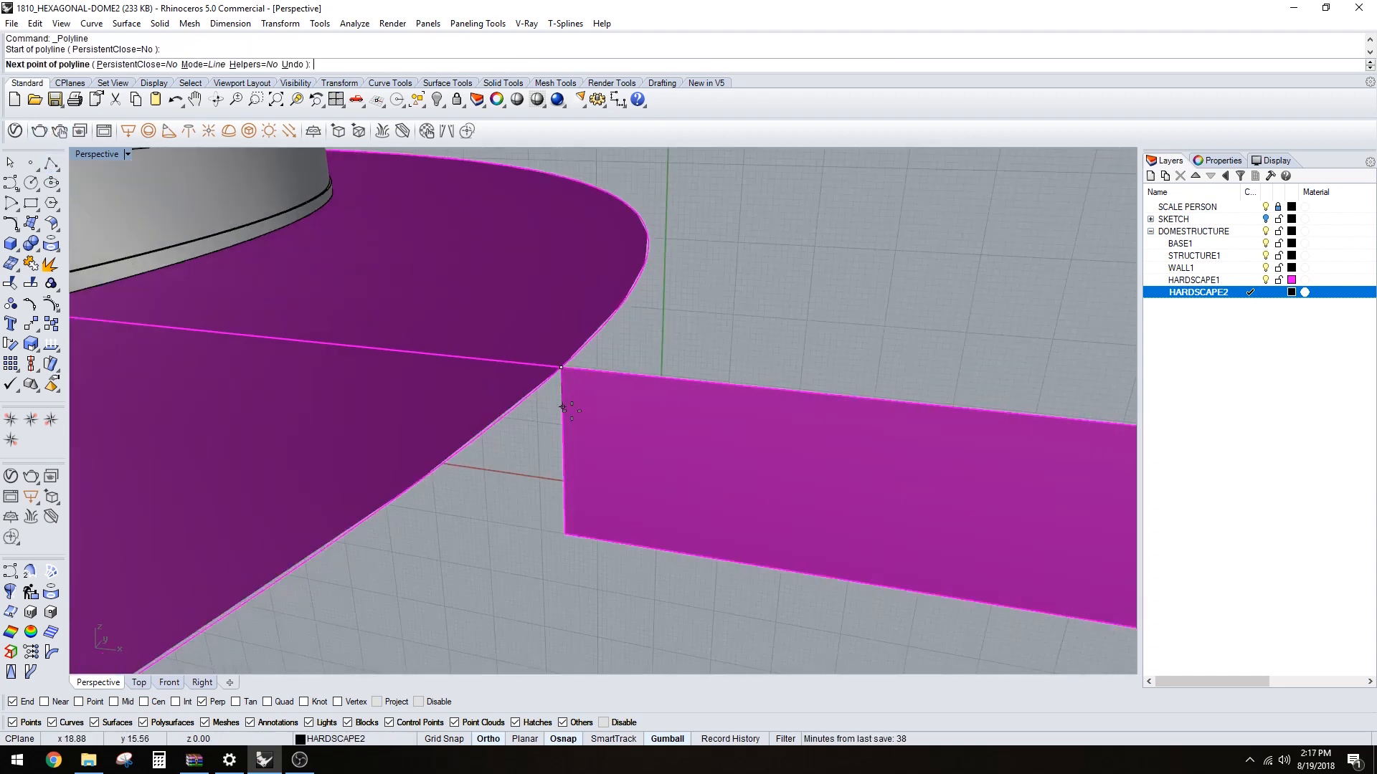
{"action": "type", "text": "6"}
{"action": "key", "text": "Return"}
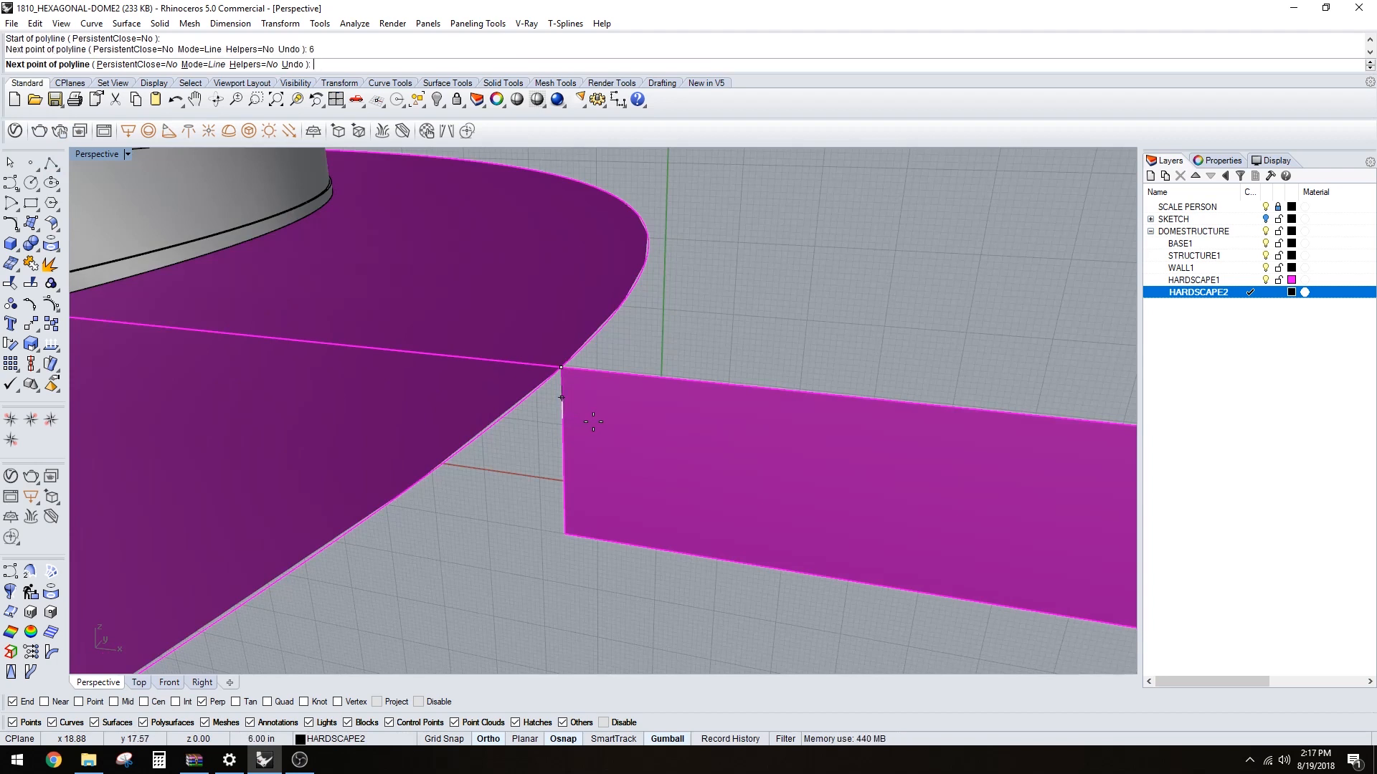
{"action": "left_click", "coordinate": [564, 418]}
{"action": "type", "text": "2"}
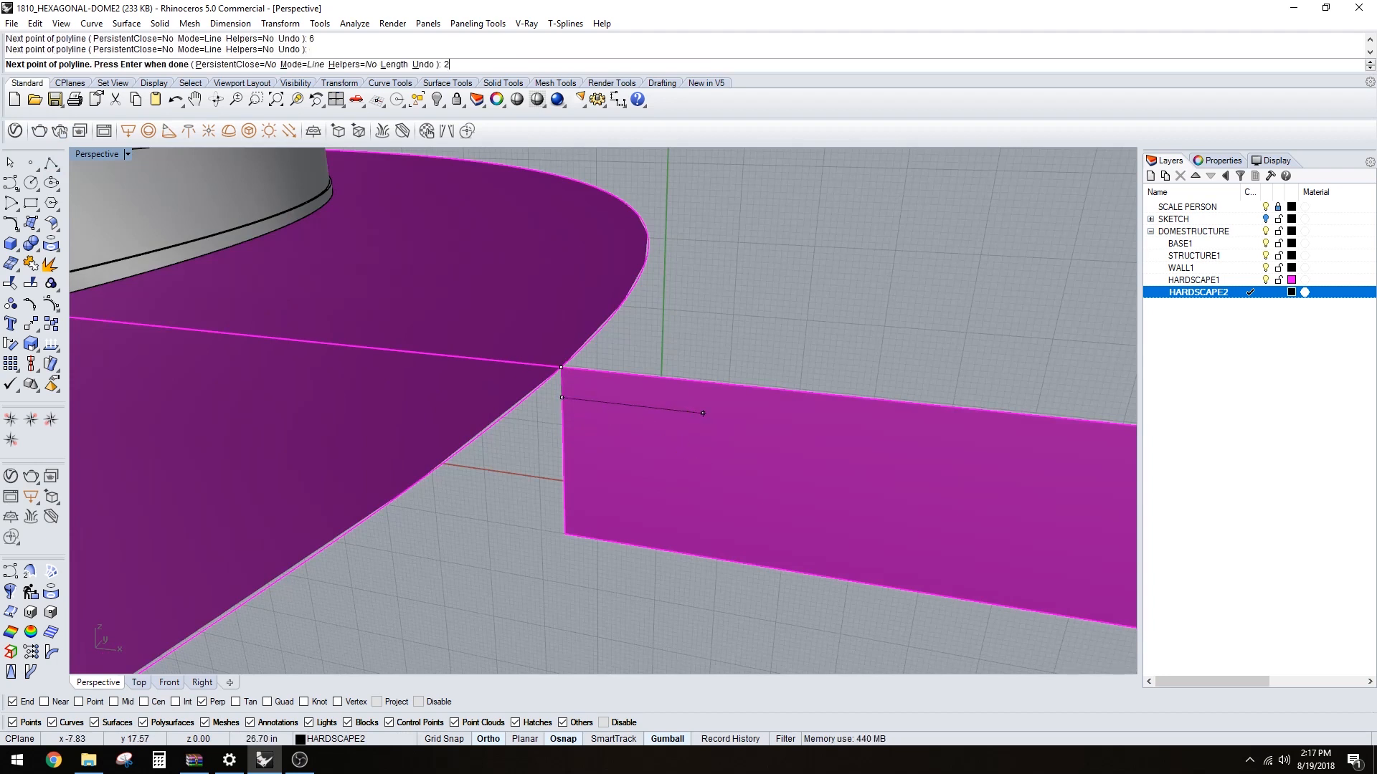
{"action": "type", "text": "4"}
{"action": "key", "text": "Return"}
{"action": "left_click", "coordinate": [687, 480]}
{"action": "scroll", "coordinate": [687, 479], "scroll_direction": "down", "scroll_amount": 1}
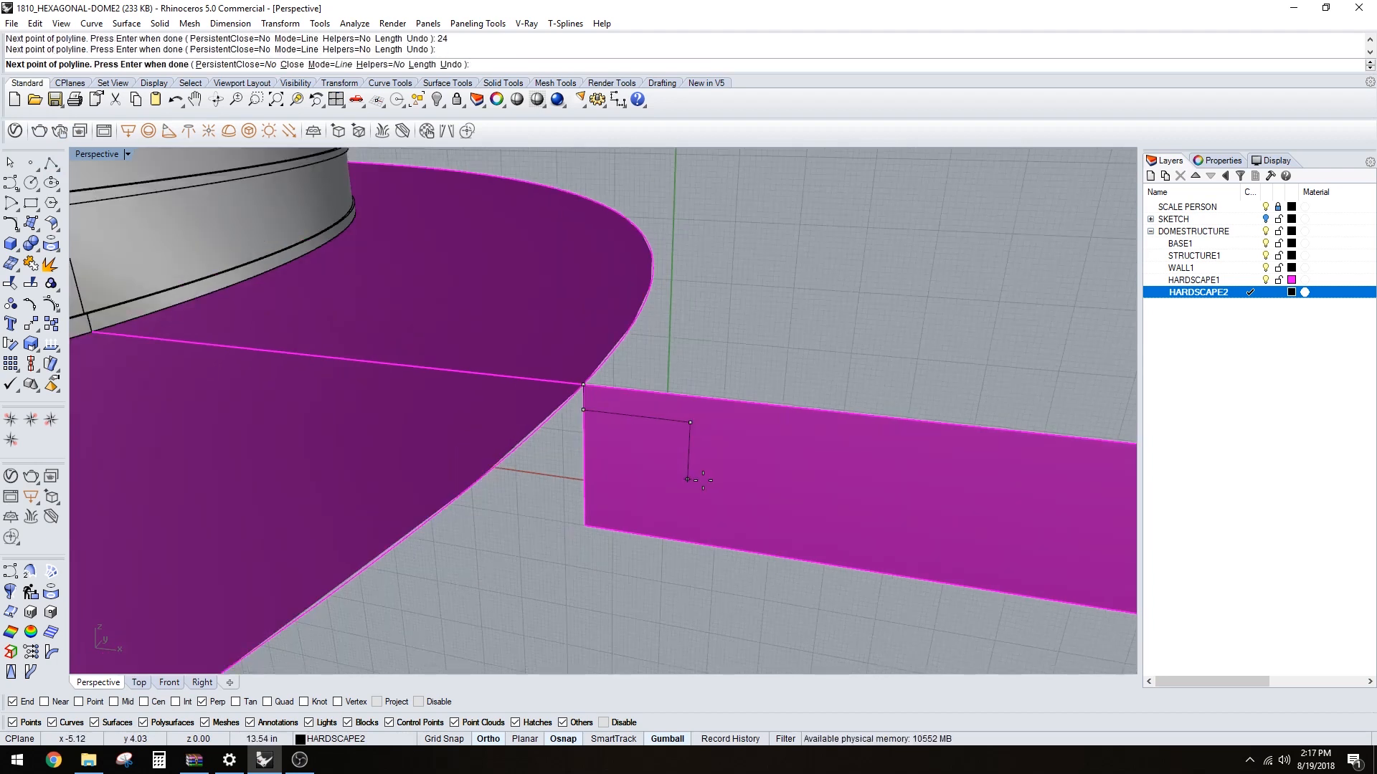
- Continue the stair polyline with three more 6-inch risers alternating with two 24-inch treads, and finish with a horizontal run of about 89 inches
{"action": "type", "text": "6"}
{"action": "key", "text": "Return"}
{"action": "left_click", "coordinate": [689, 463]}
{"action": "type", "text": "2"}
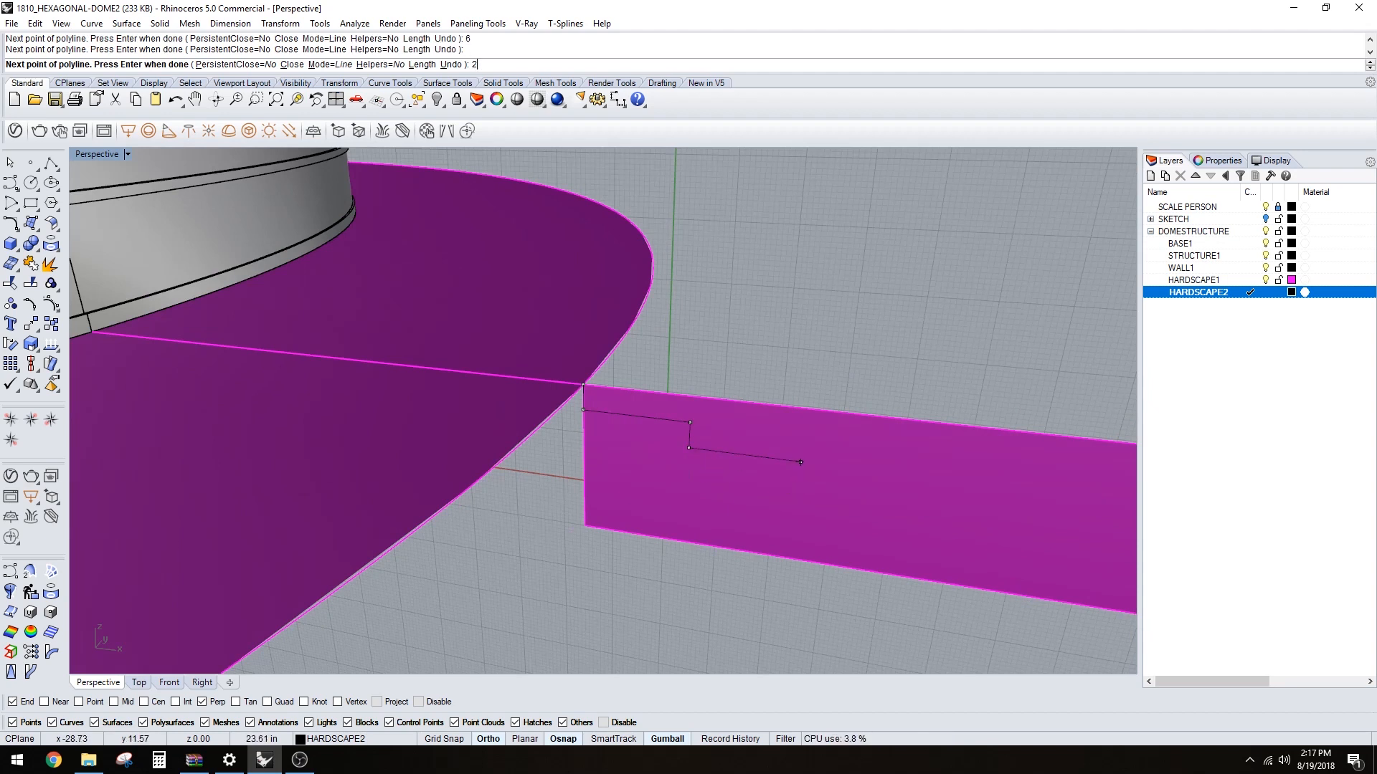
{"action": "left_click", "coordinate": [807, 495]}
{"action": "type", "text": "6"}
{"action": "scroll", "coordinate": [834, 521], "scroll_direction": "down", "scroll_amount": 2}
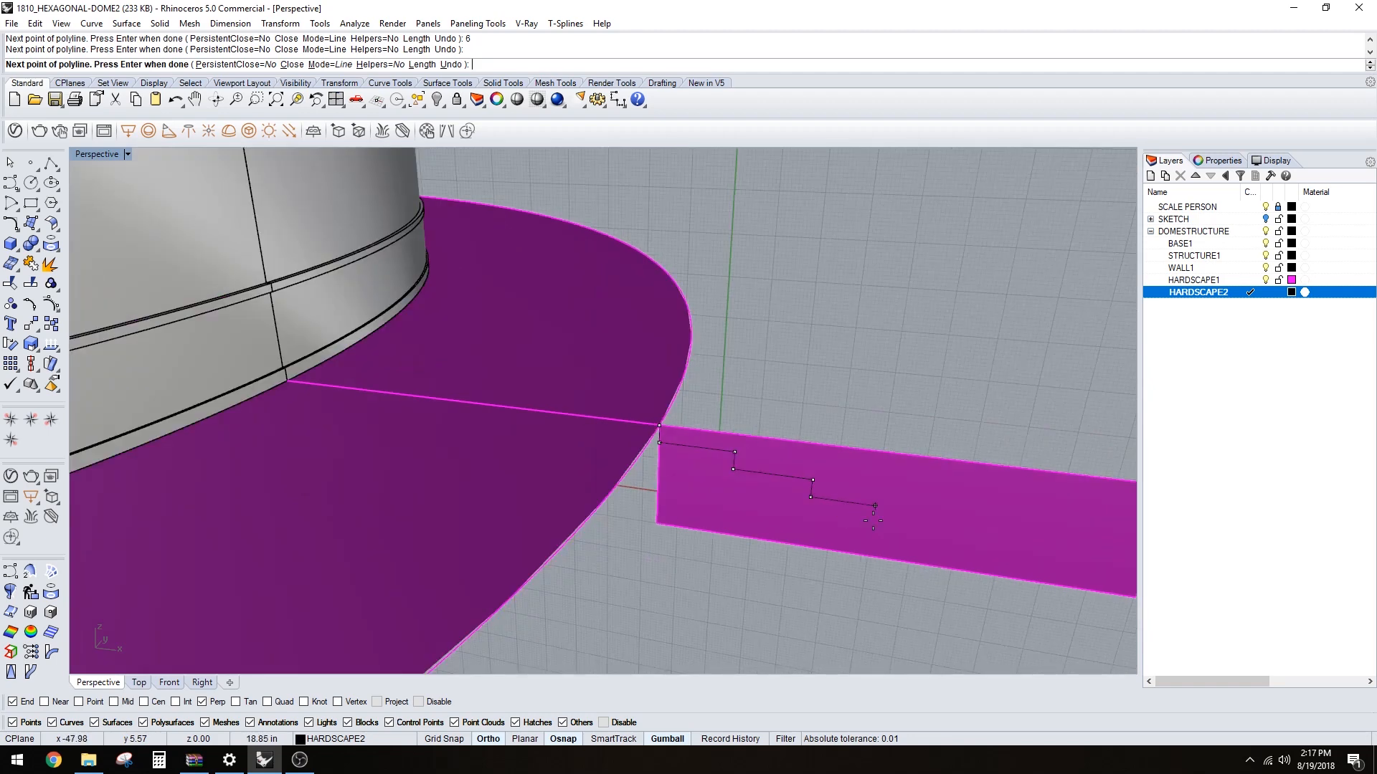
{"action": "left_click", "coordinate": [912, 522]}
{"action": "scroll", "coordinate": [912, 523], "scroll_direction": "down", "scroll_amount": 5}
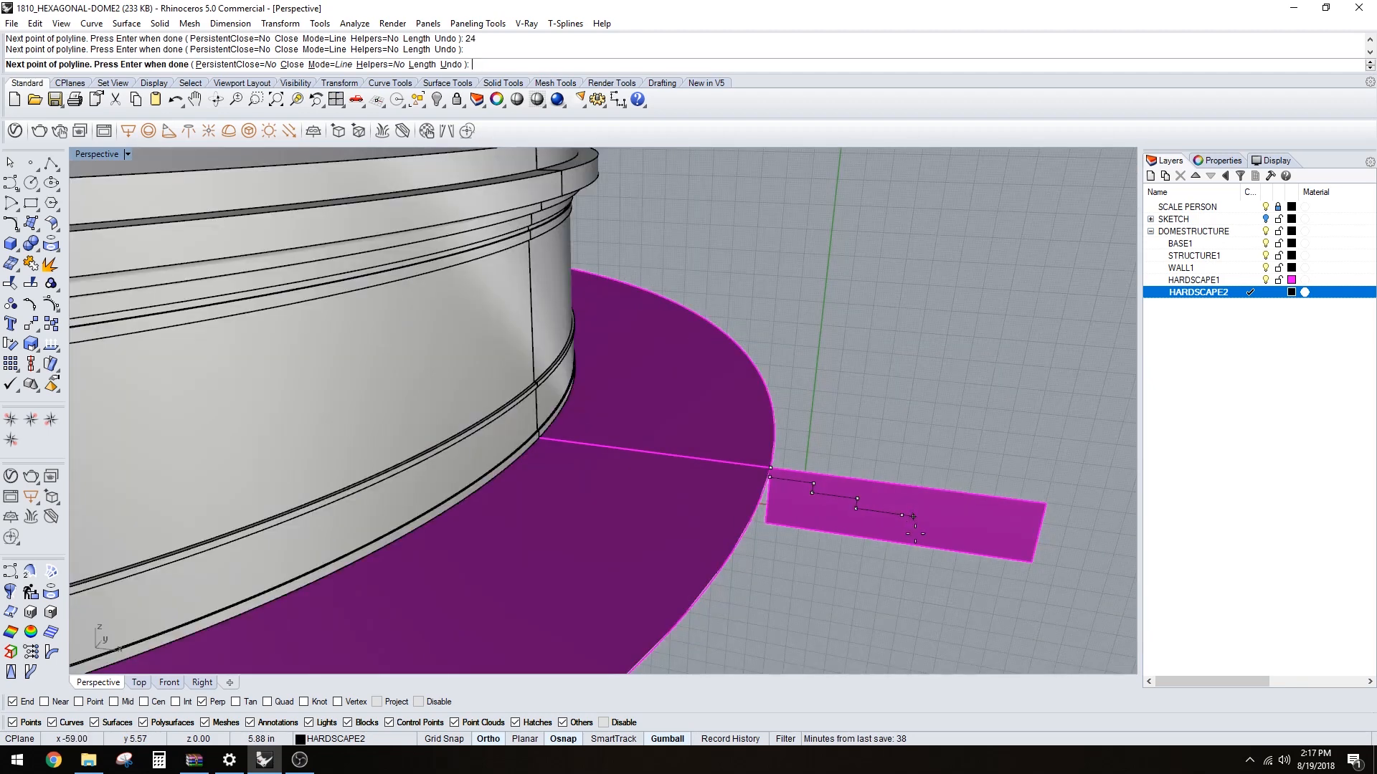
{"action": "scroll", "coordinate": [938, 534], "scroll_direction": "up", "scroll_amount": 3}
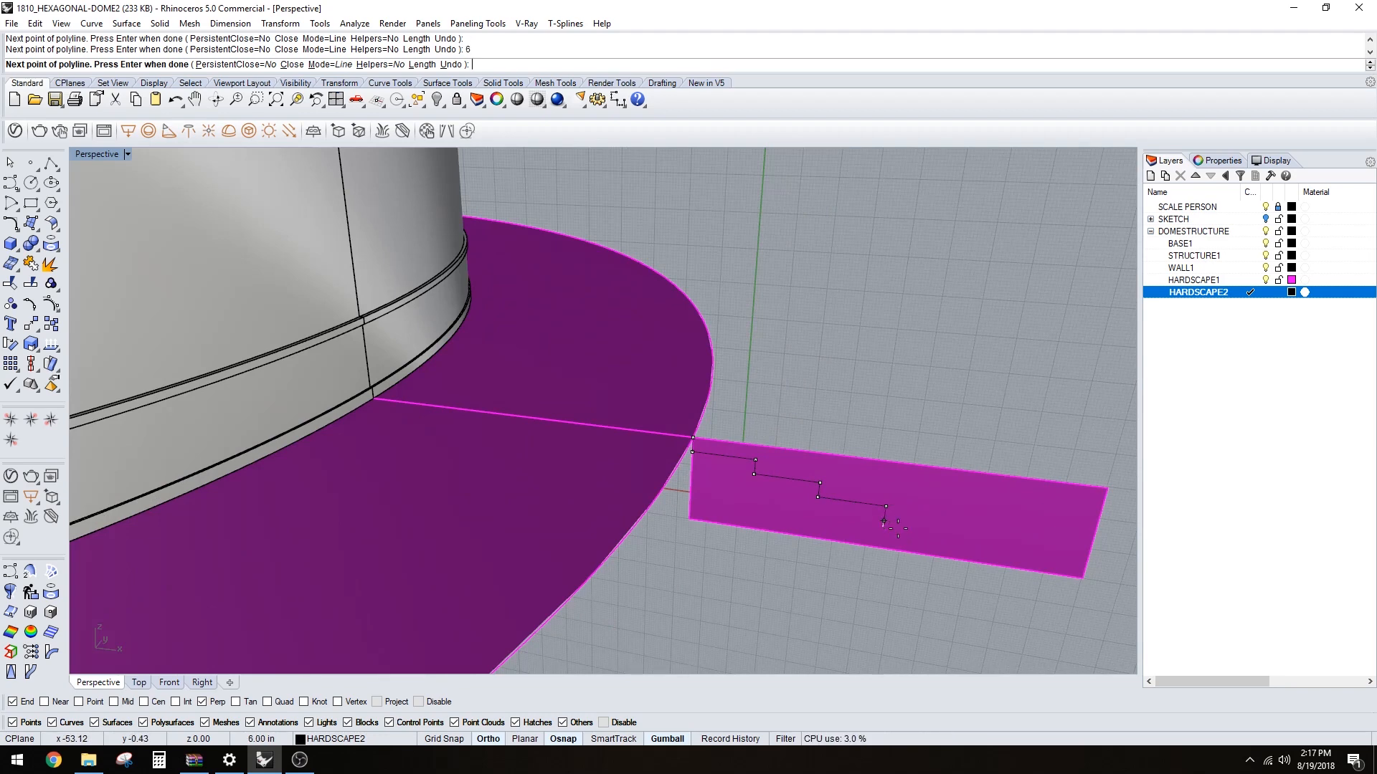
{"action": "scroll", "coordinate": [1041, 554], "scroll_direction": "down", "scroll_amount": 2}
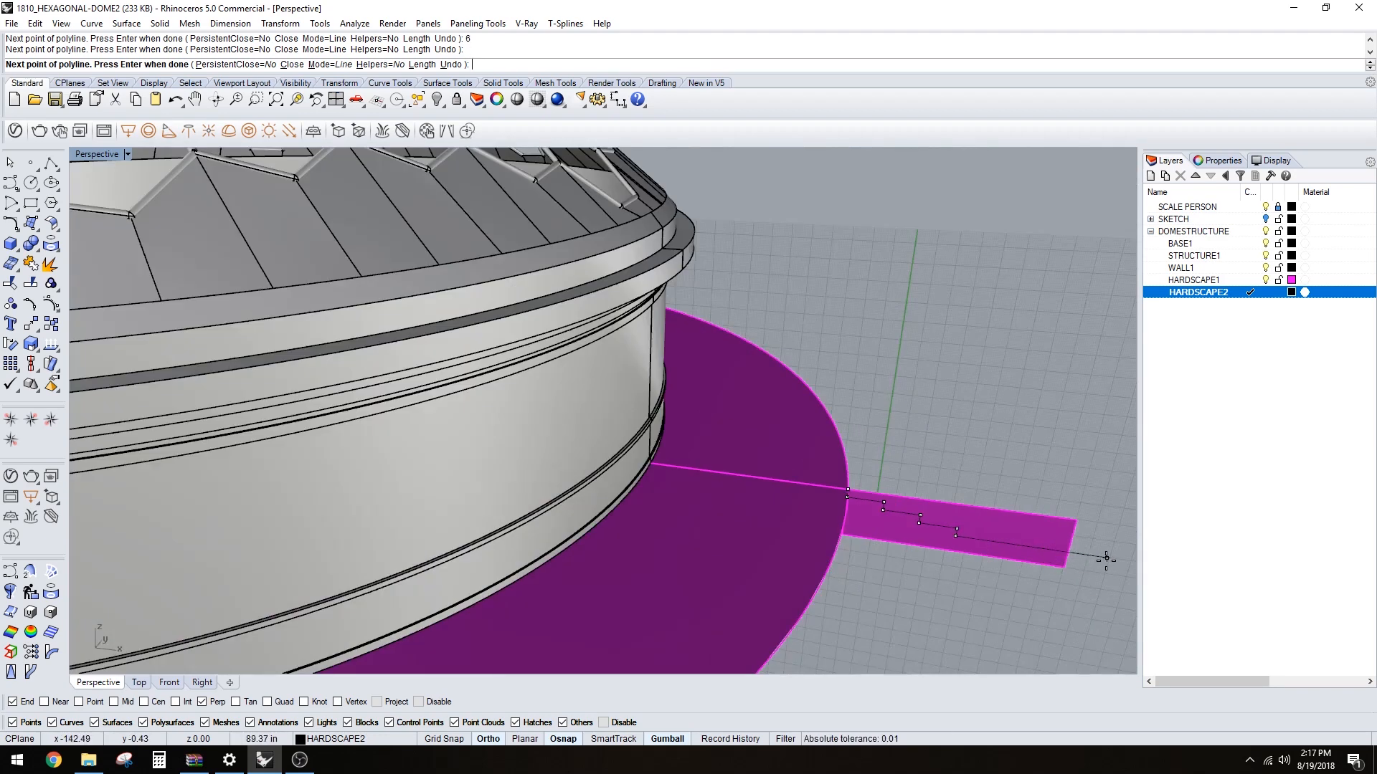
{"action": "key", "text": "Return"}
- Start a second polyline at the stair profile's upper end and run it inward along the ring's seam to the wall's base
{"action": "left_click", "coordinate": [1047, 533]}
{"action": "scroll", "coordinate": [1037, 556], "scroll_direction": "up", "scroll_amount": 2}
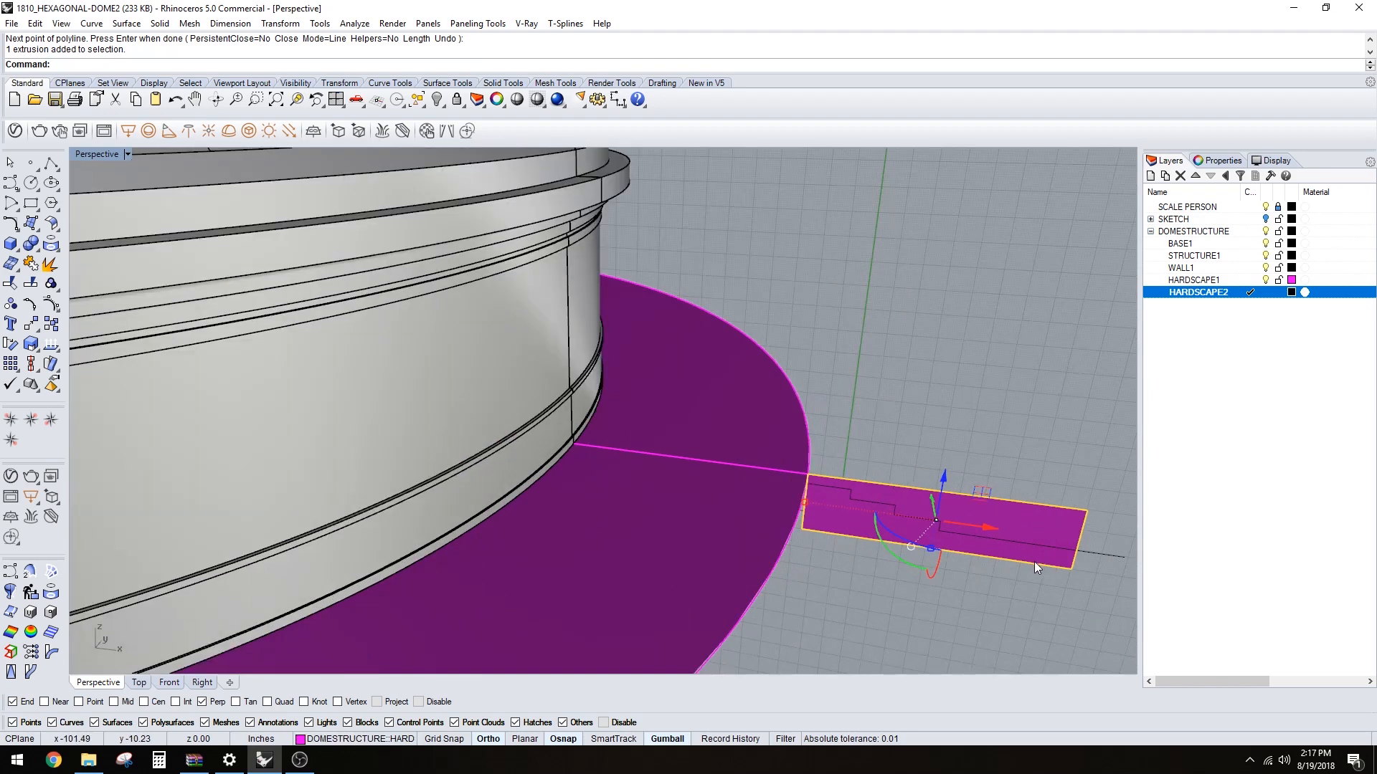
{"action": "left_click", "coordinate": [51, 163]}
{"action": "scroll", "coordinate": [806, 482], "scroll_direction": "up", "scroll_amount": 2}
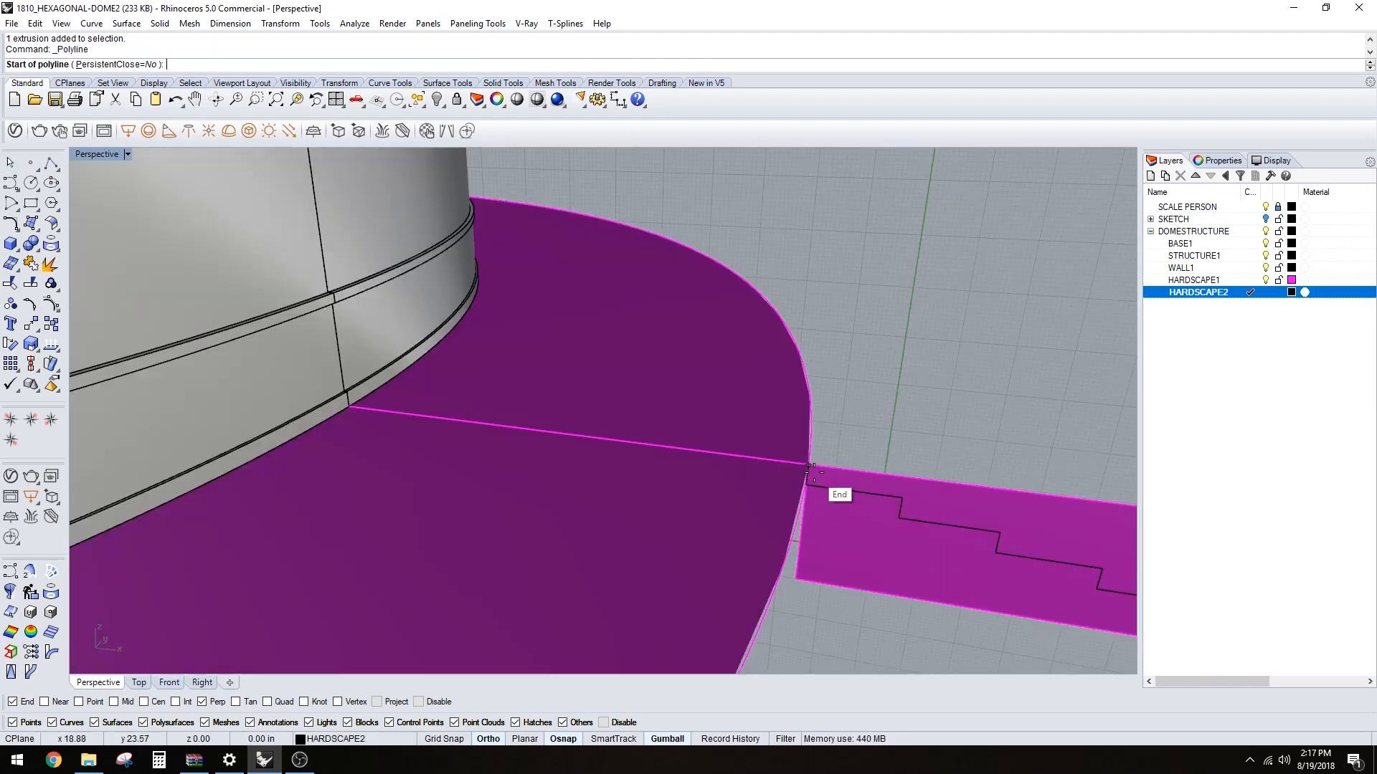
{"action": "left_click", "coordinate": [808, 464]}
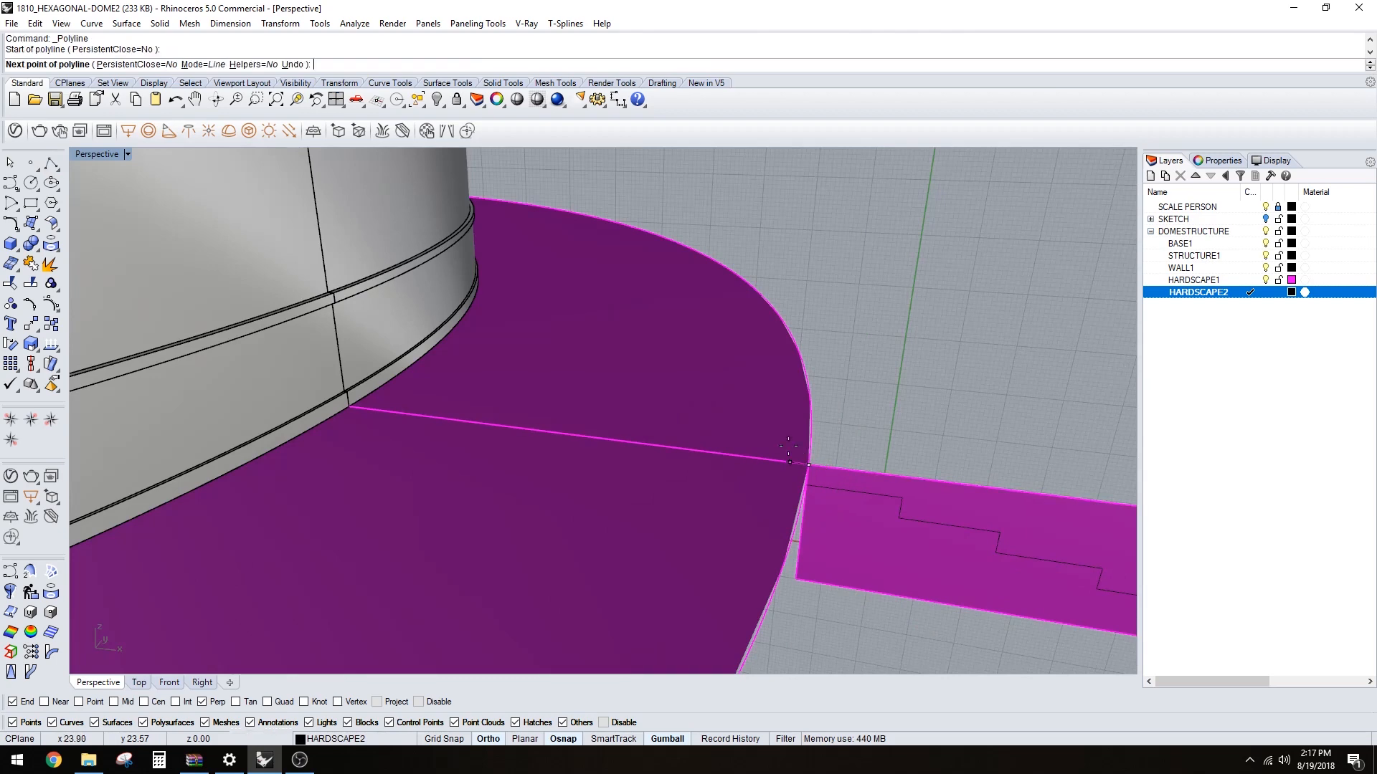
{"action": "right_click_drag", "start_coordinate": [809, 465], "coordinate": [723, 424]}
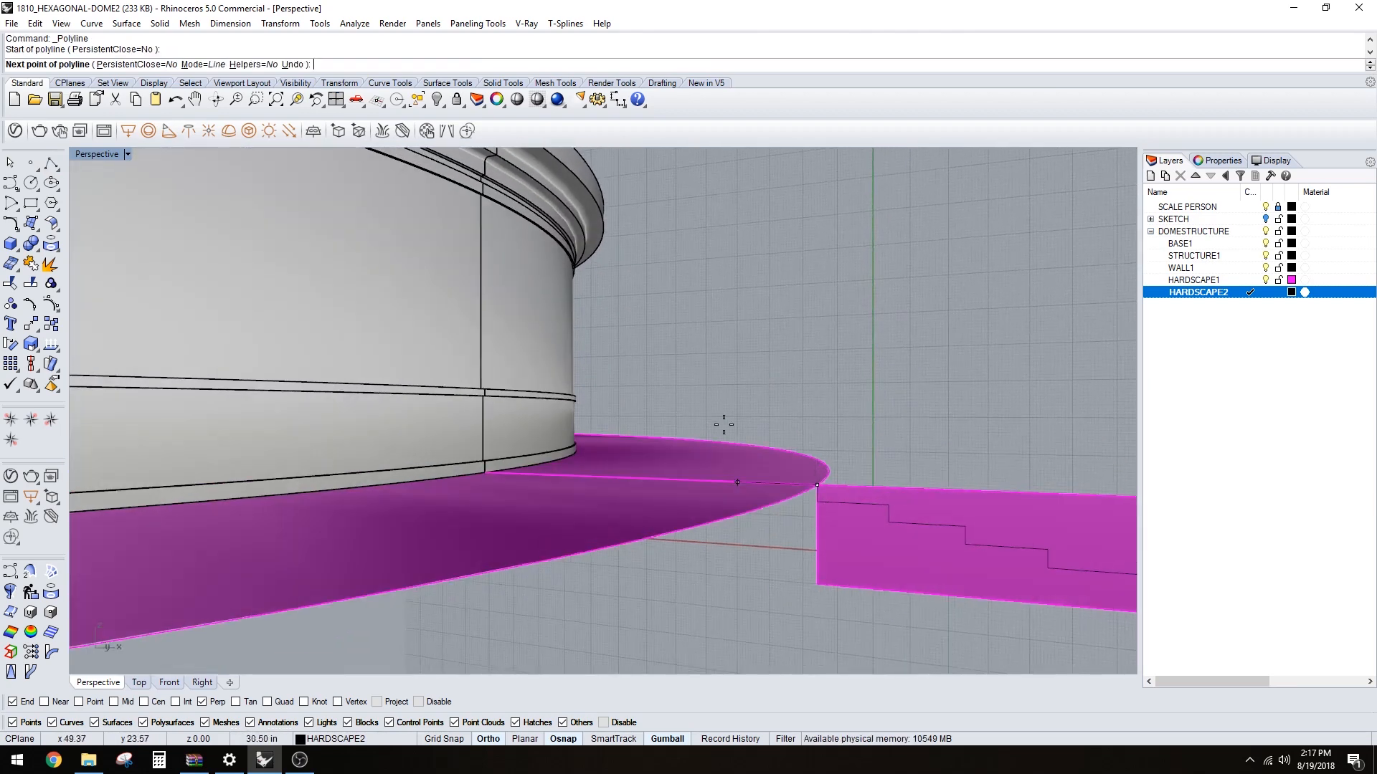
{"action": "left_click", "coordinate": [503, 485]}
- Continue the second polyline about 39 inches down, outward beneath the stairs, and up to the stair profile's outer end
{"action": "mouse_move", "coordinate": [569, 593]}
{"action": "right_mouse_down"}
{"action": "mouse_move", "coordinate": [576, 568]}
{"action": "mouse_move", "coordinate": [562, 585]}
{"action": "right_mouse_up"}
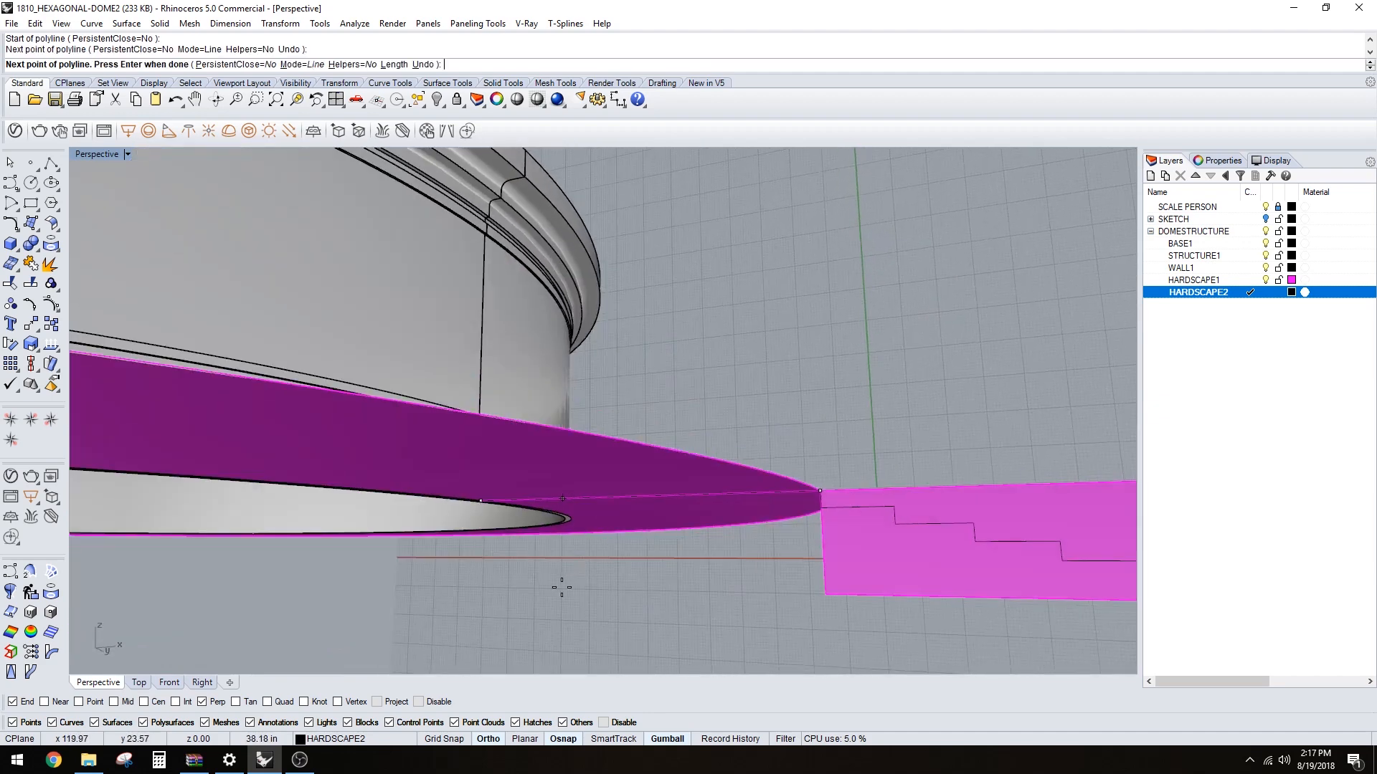
{"action": "scroll", "coordinate": [562, 584], "scroll_direction": "down", "scroll_amount": 4}
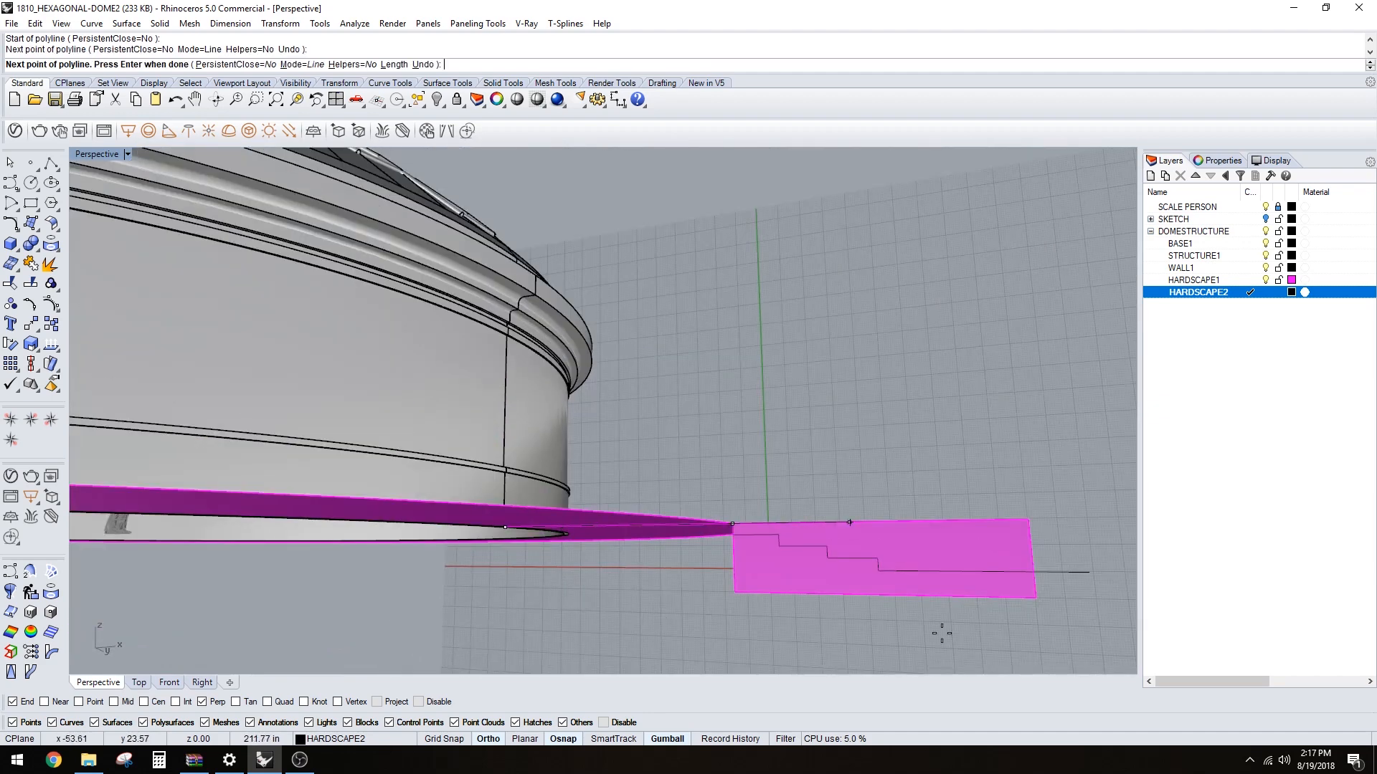
{"action": "left_click", "coordinate": [505, 593]}
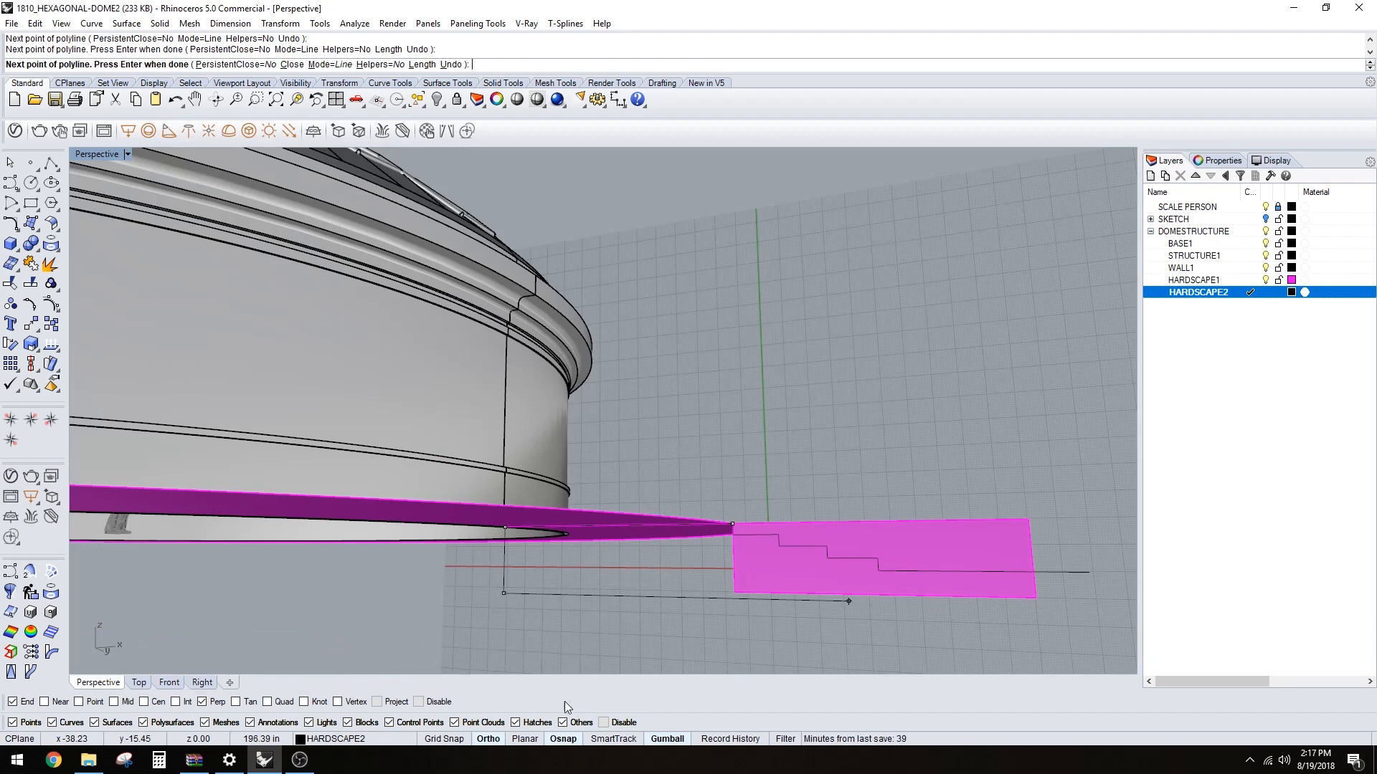
{"action": "left_click", "coordinate": [1102, 599]}
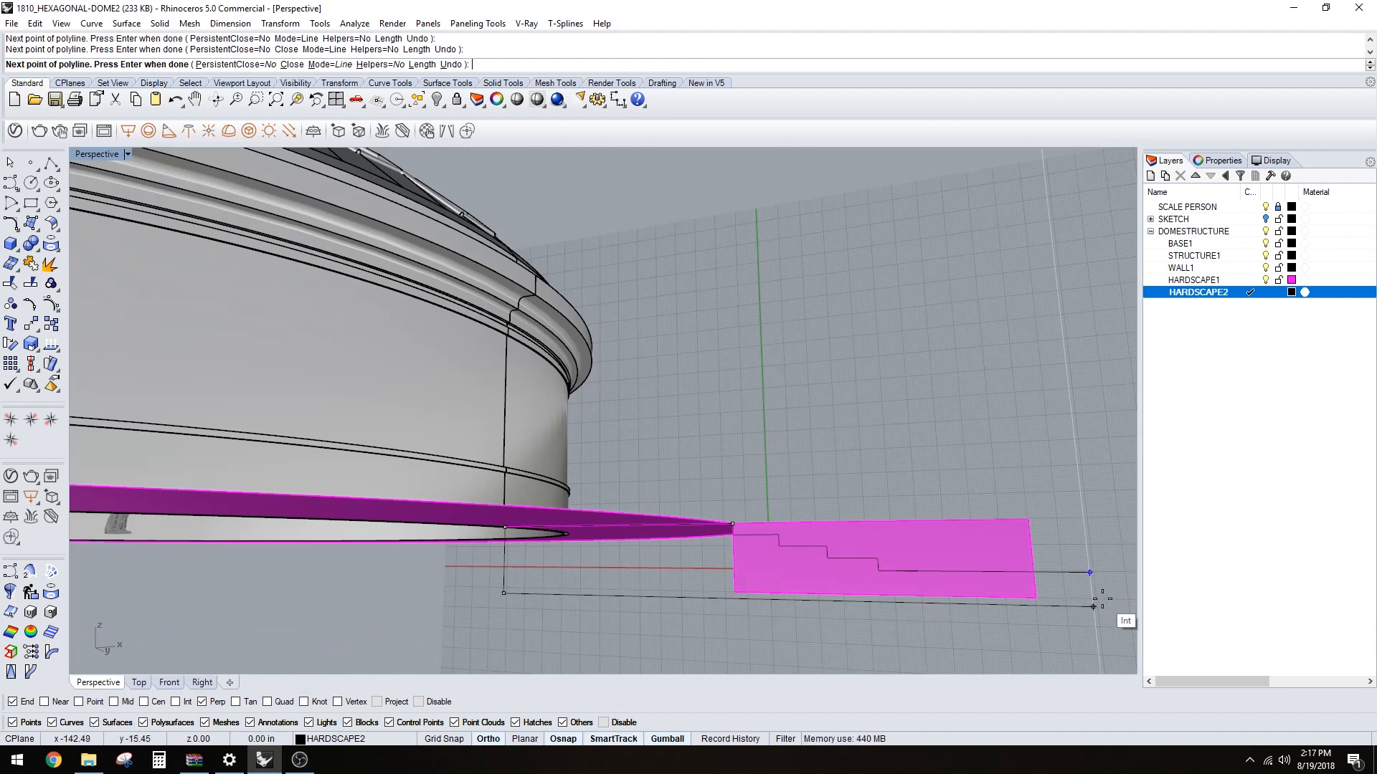
{"action": "left_click", "coordinate": [1089, 572]}
{"action": "key", "text": "Return"}
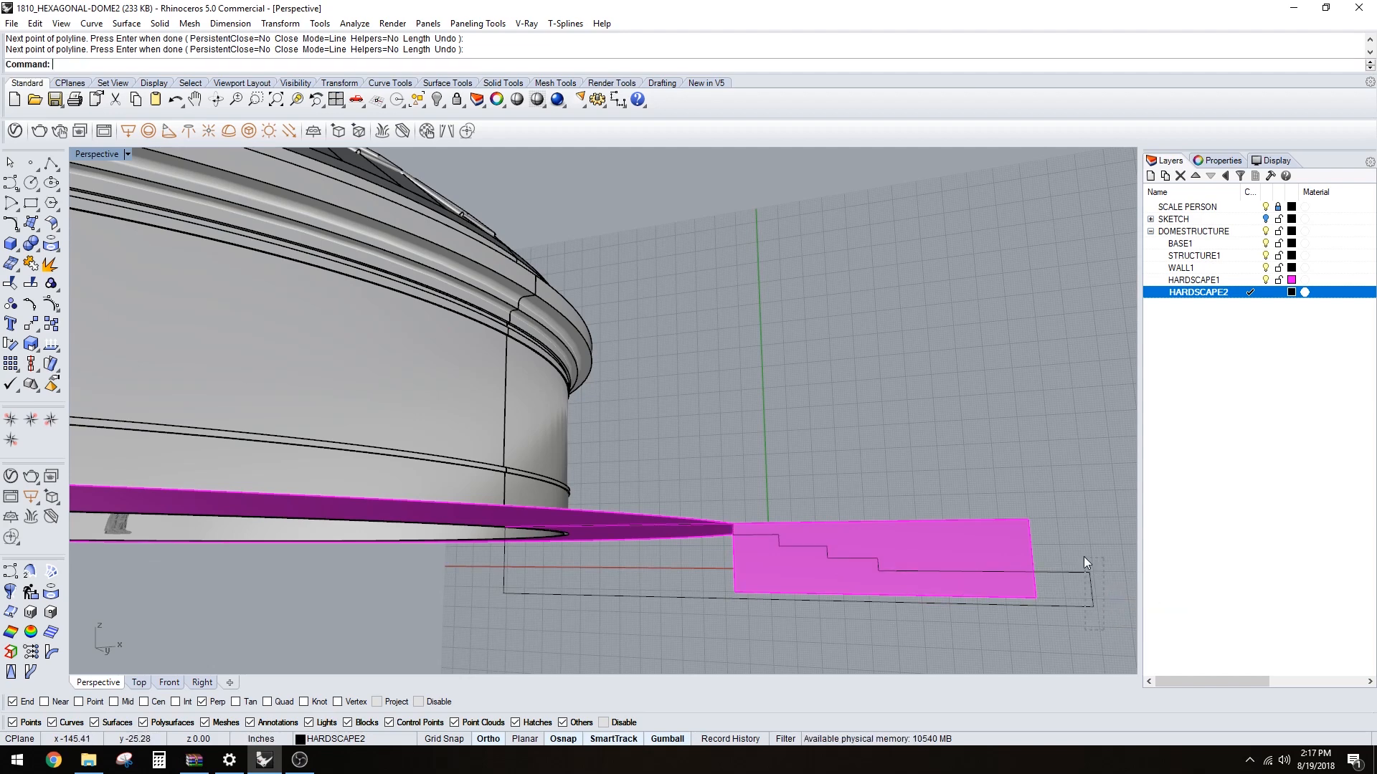
- Join the stair polyline and the lower outline into one closed profile curve, and clear the selection
{"action": "left_click_drag", "start_coordinate": [1103, 630], "coordinate": [1084, 557]}
{"action": "right_click_drag", "start_coordinate": [769, 459], "coordinate": [740, 526]}
{"action": "type", "text": "join"}
{"action": "key", "text": "Return"}
{"action": "key", "text": "Escape"}
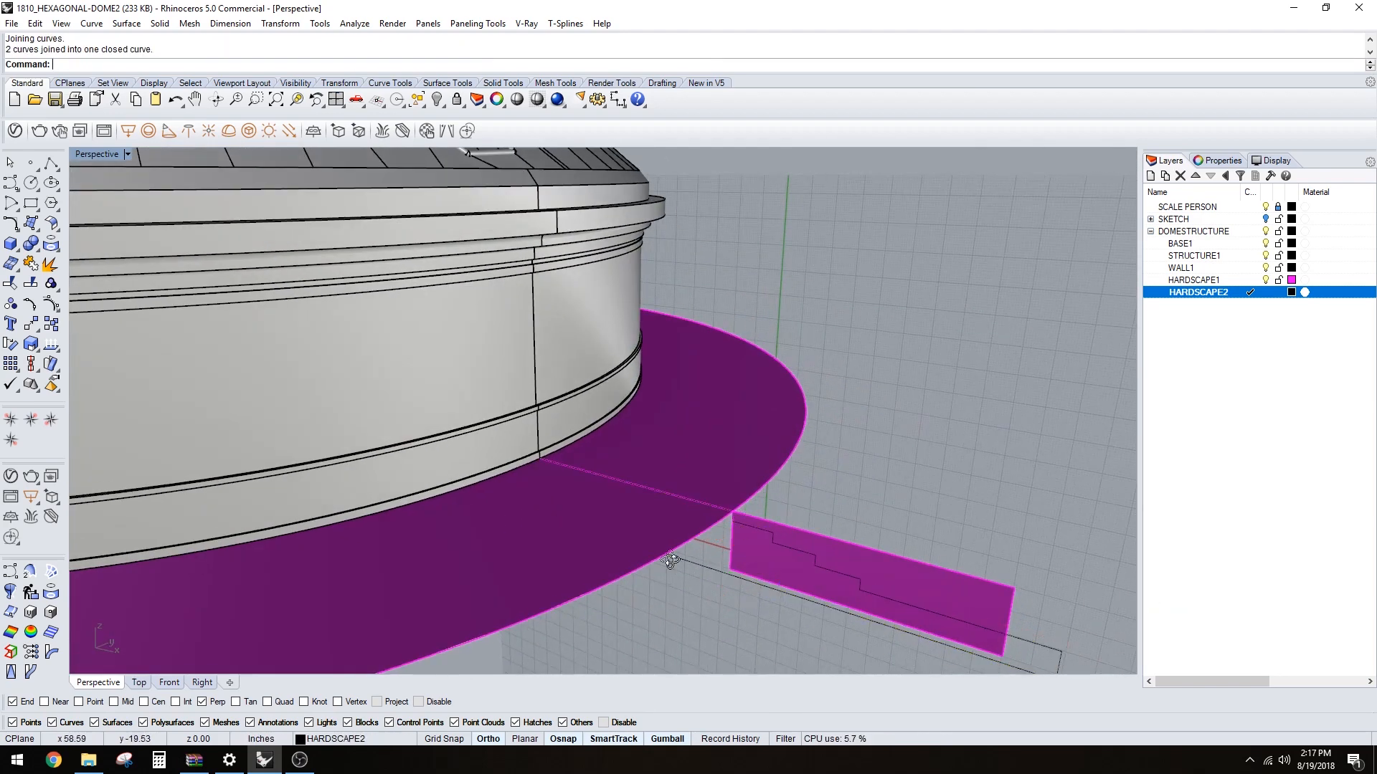
- Delete the vertical extrusion surface standing behind the stair profile
{"action": "right_click_drag", "start_coordinate": [671, 561], "coordinate": [702, 556]}
{"action": "left_click", "coordinate": [879, 542]}
{"action": "key", "text": "Delete"}
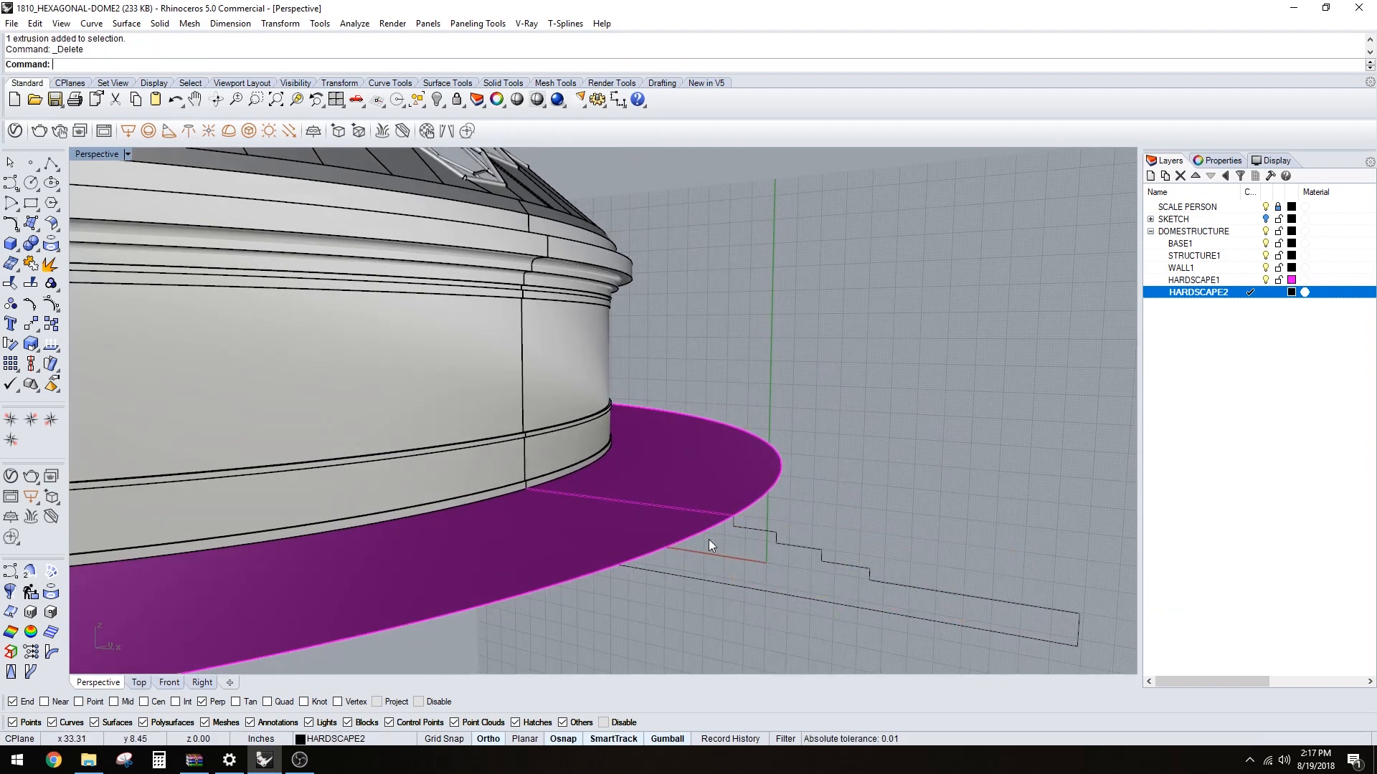
- Duplicate the outer edge of the flat hardscape ring as a rail curve with DupEdge
{"action": "left_click", "coordinate": [694, 514]}
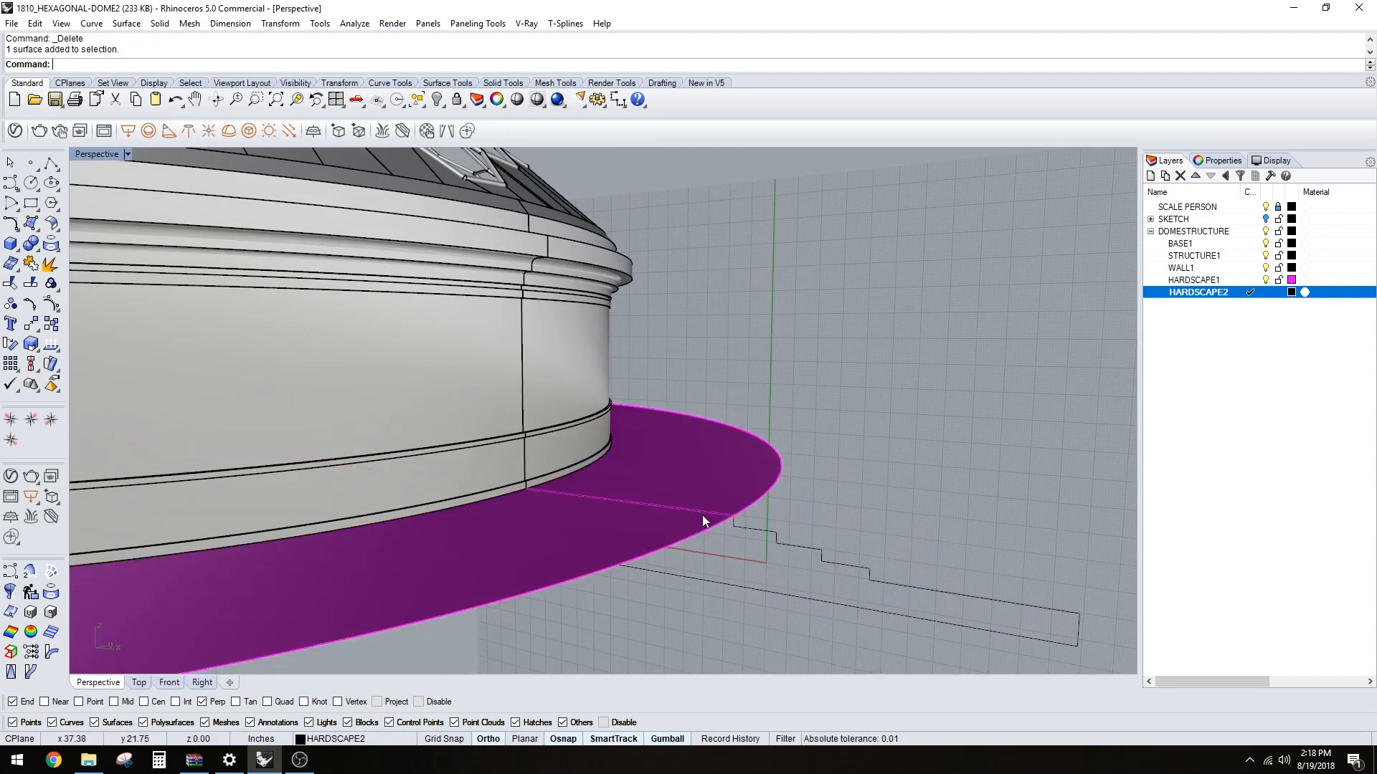
{"action": "type", "text": "Dup"}
{"action": "key", "text": "Return"}
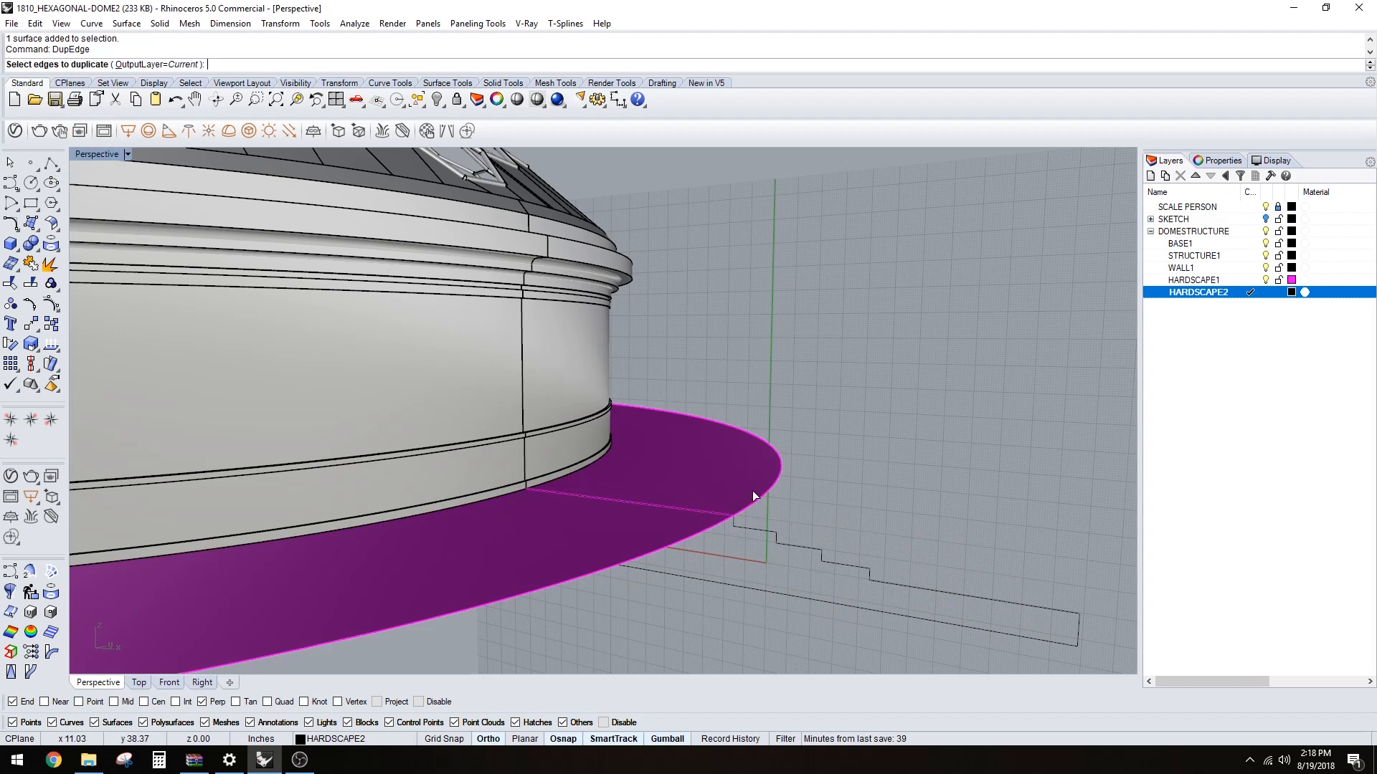
{"action": "left_click", "coordinate": [765, 491]}
{"action": "scroll", "coordinate": [766, 492], "scroll_direction": "down", "scroll_amount": 2}
{"action": "right_click_drag", "start_coordinate": [766, 492], "coordinate": [754, 514]}
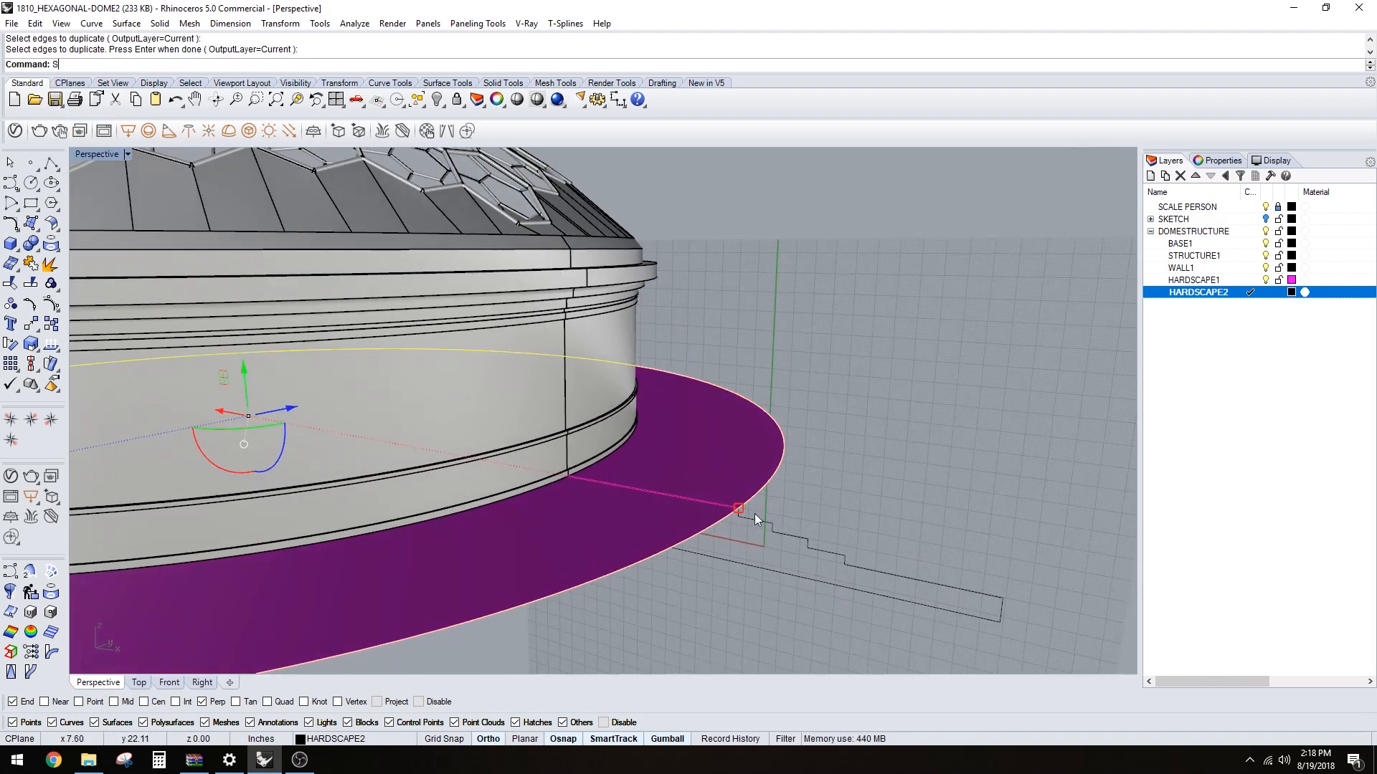
- Sweep the closed stair profile once around the duplicated ring edge with Sweep1, using the Freeform style without simplification
{"action": "type", "text": "Sweep1"}
{"action": "key", "text": "Return"}
{"action": "left_click", "coordinate": [776, 523]}
{"action": "key", "text": "Return"}
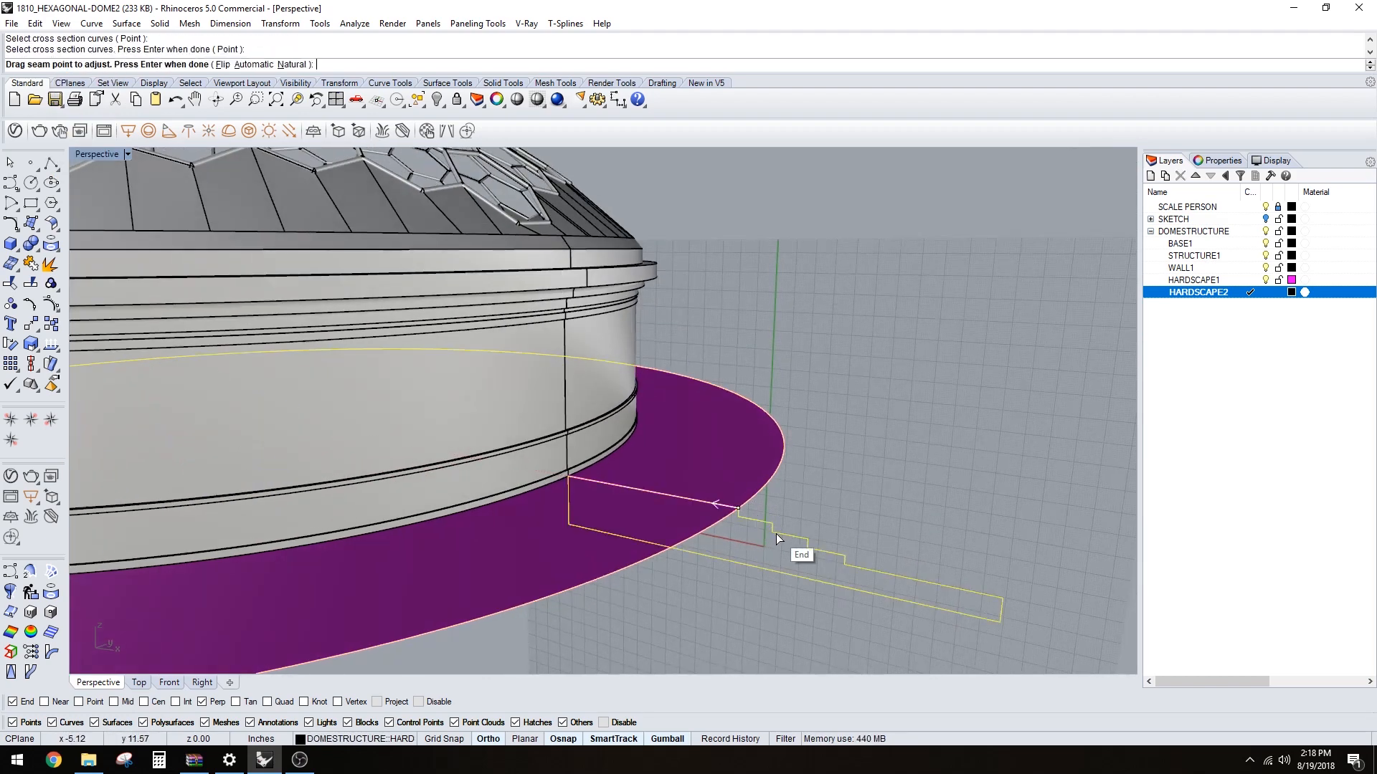
{"action": "key", "text": "Return"}
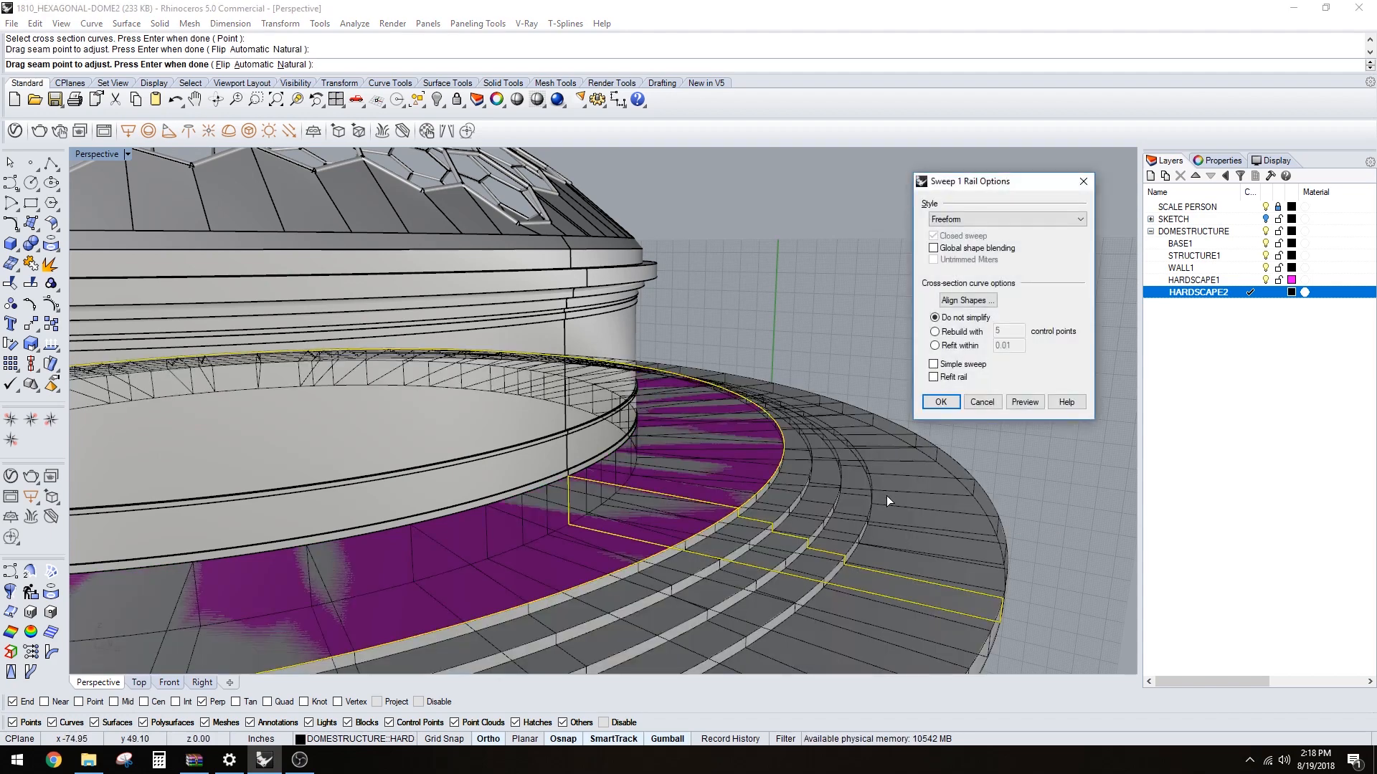
{"action": "key", "text": "Return"}
- Delete the leftover sweep curves and the original magenta ring surface, and make HARDSCAPE1 the current layer
{"action": "key", "text": "Delete"}
{"action": "left_click", "coordinate": [738, 488]}
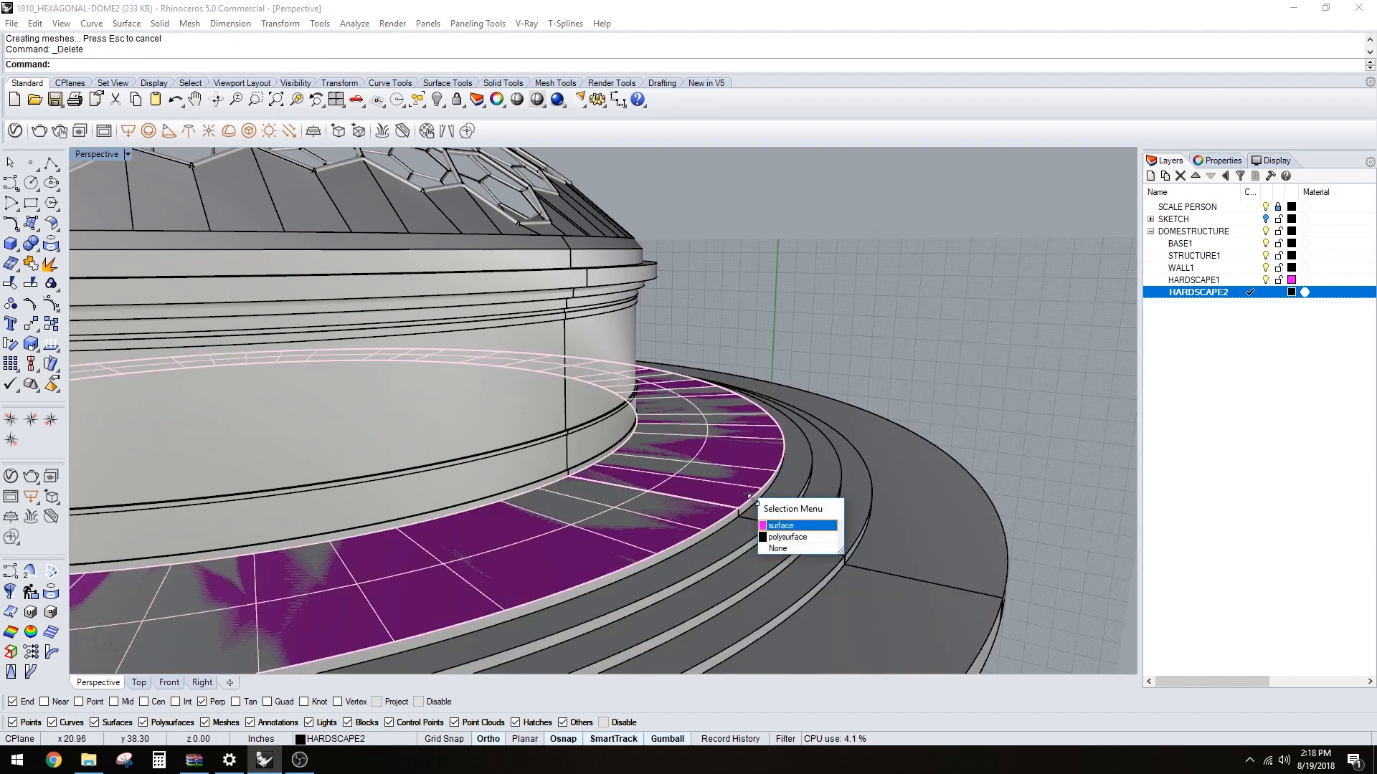
{"action": "left_click", "coordinate": [764, 526]}
{"action": "key", "text": "Delete"}
{"action": "left_click", "coordinate": [755, 494]}
{"action": "scroll", "coordinate": [755, 494], "scroll_direction": "down", "scroll_amount": 4}
{"action": "left_click", "coordinate": [830, 371]}
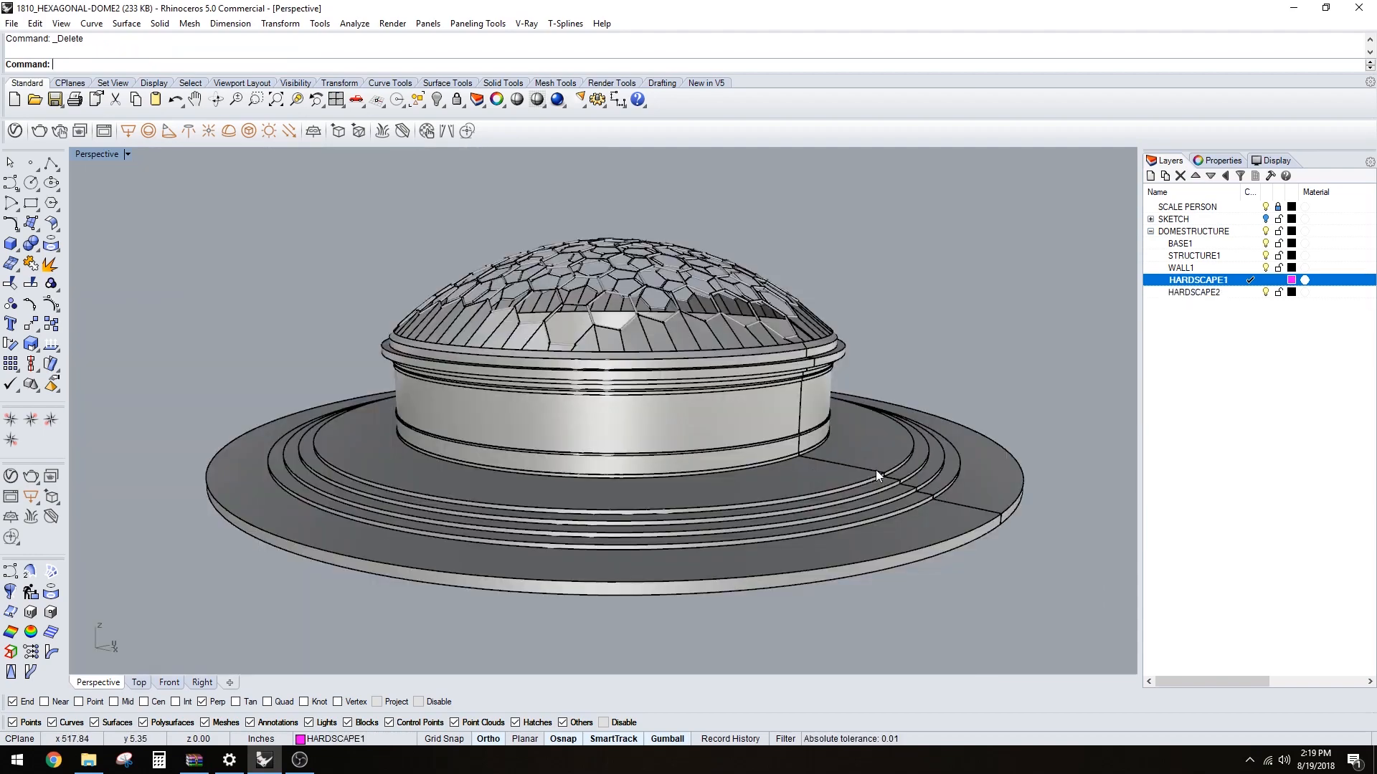
- Examine the swept stairs, the molded wall and the dome's interior from several angles and distances
{"action": "scroll", "coordinate": [882, 494], "scroll_direction": "up", "scroll_amount": 5}
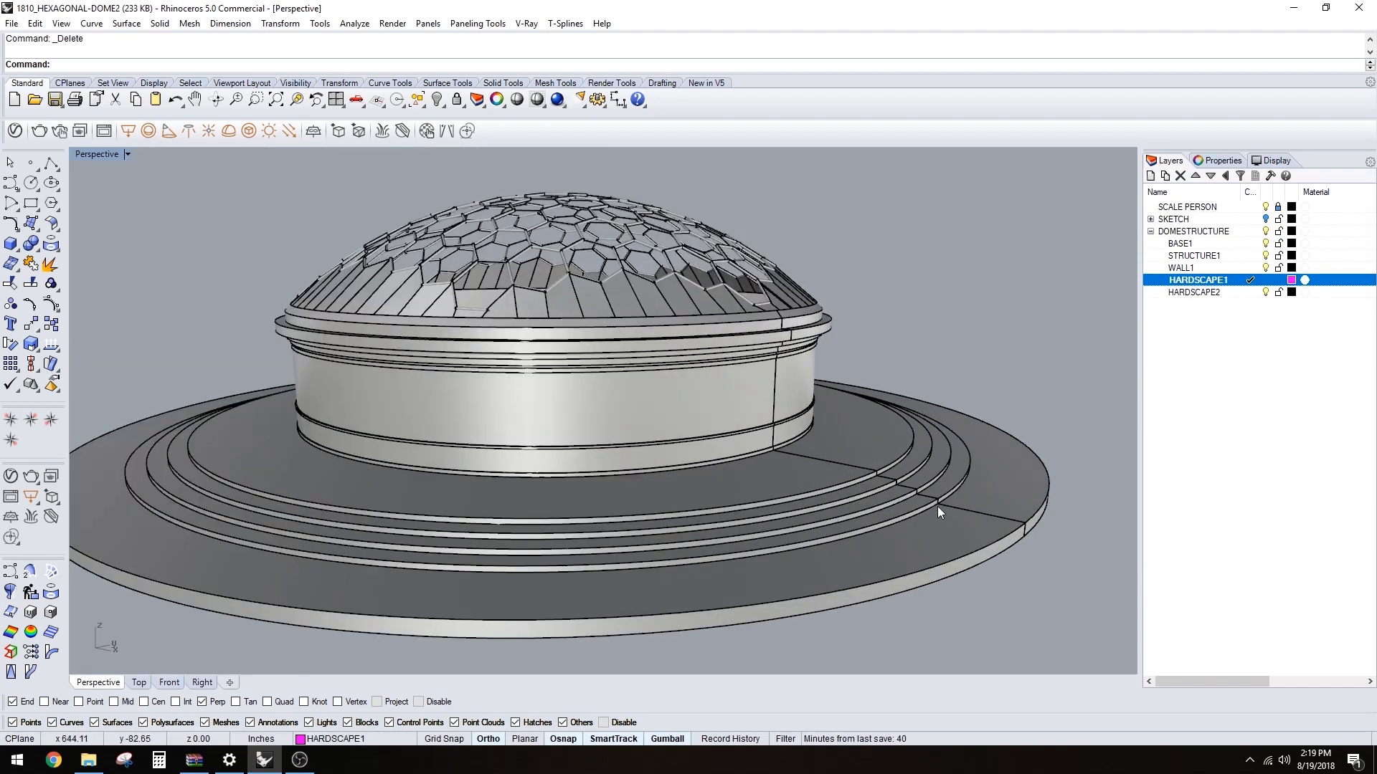
{"action": "scroll", "coordinate": [889, 500], "scroll_direction": "down", "scroll_amount": 6}
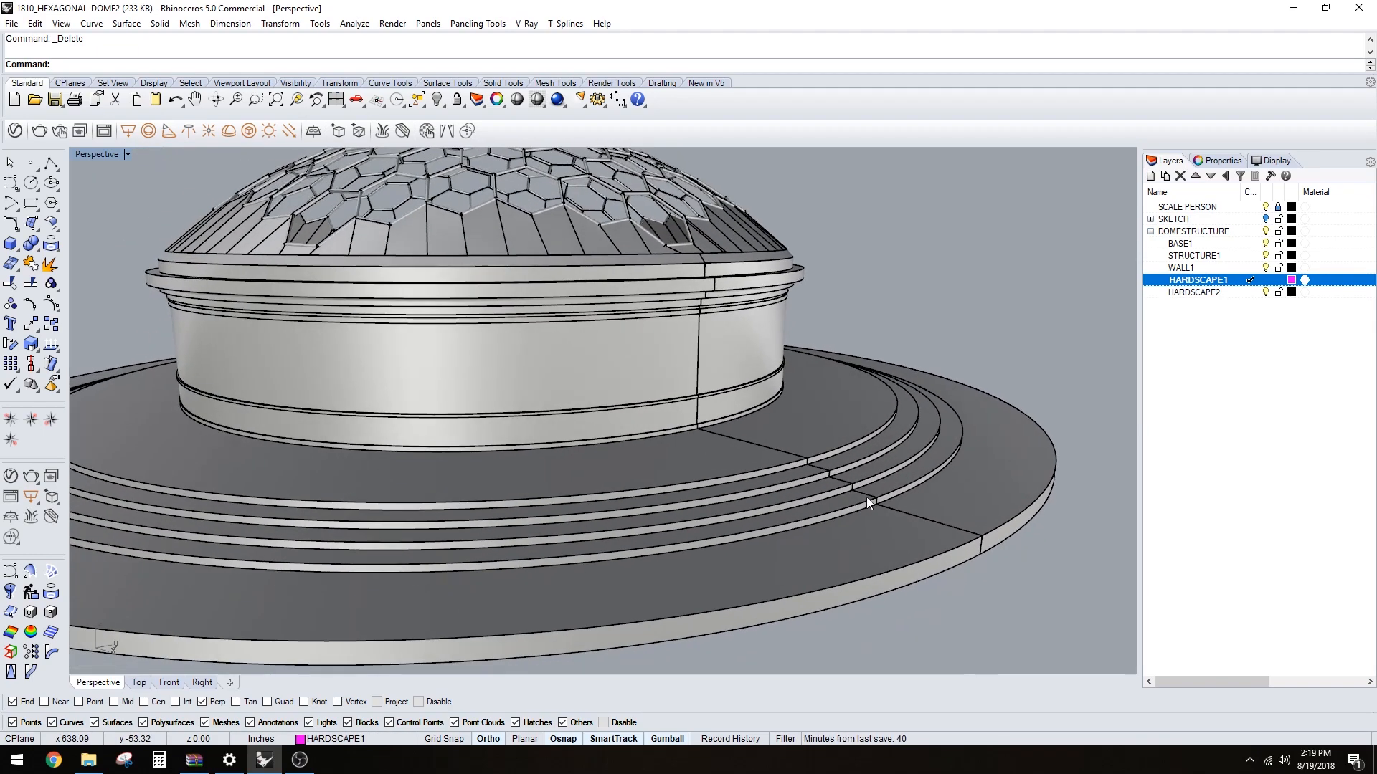
{"action": "right_click_drag", "start_coordinate": [753, 555], "coordinate": [807, 527]}
{"action": "scroll", "coordinate": [839, 405], "scroll_direction": "up", "scroll_amount": 3}
{"action": "right_click_drag", "start_coordinate": [838, 412], "coordinate": [688, 495]}
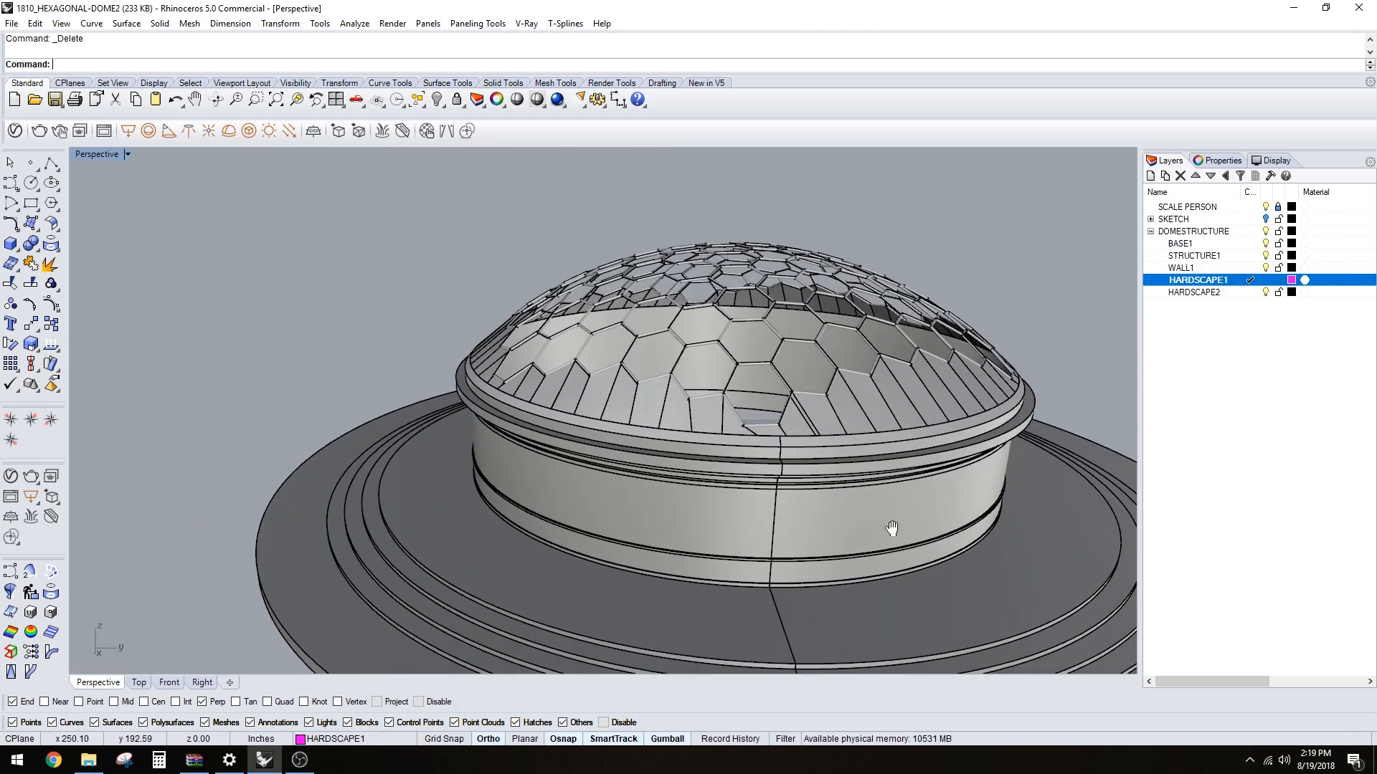
{"action": "right_click_drag", "start_coordinate": [891, 528], "coordinate": [674, 489], "text": "shift"}
{"action": "scroll", "coordinate": [698, 448], "scroll_direction": "down", "scroll_amount": 2}
{"action": "scroll", "coordinate": [754, 505], "scroll_direction": "down", "scroll_amount": 3}
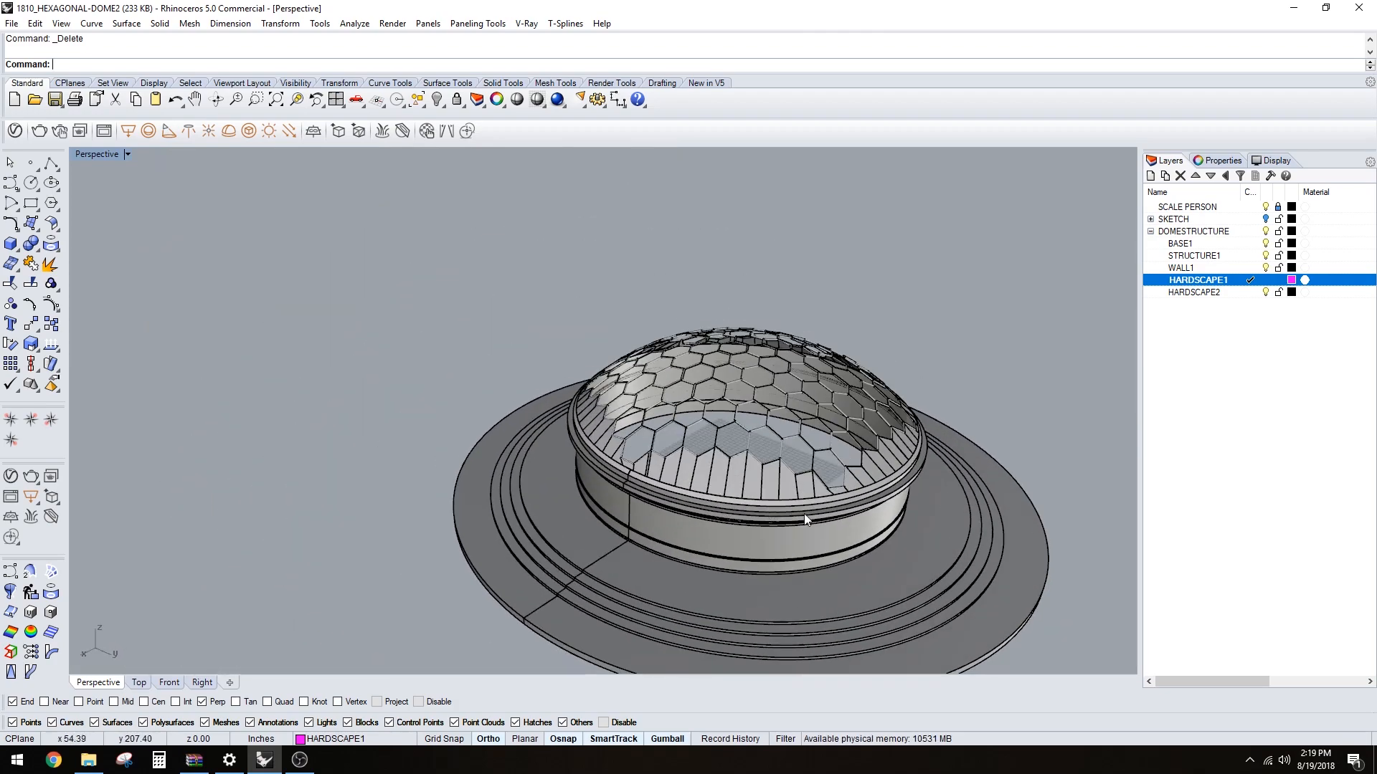
{"action": "right_click_drag", "start_coordinate": [803, 515], "coordinate": [707, 423], "text": "shift"}
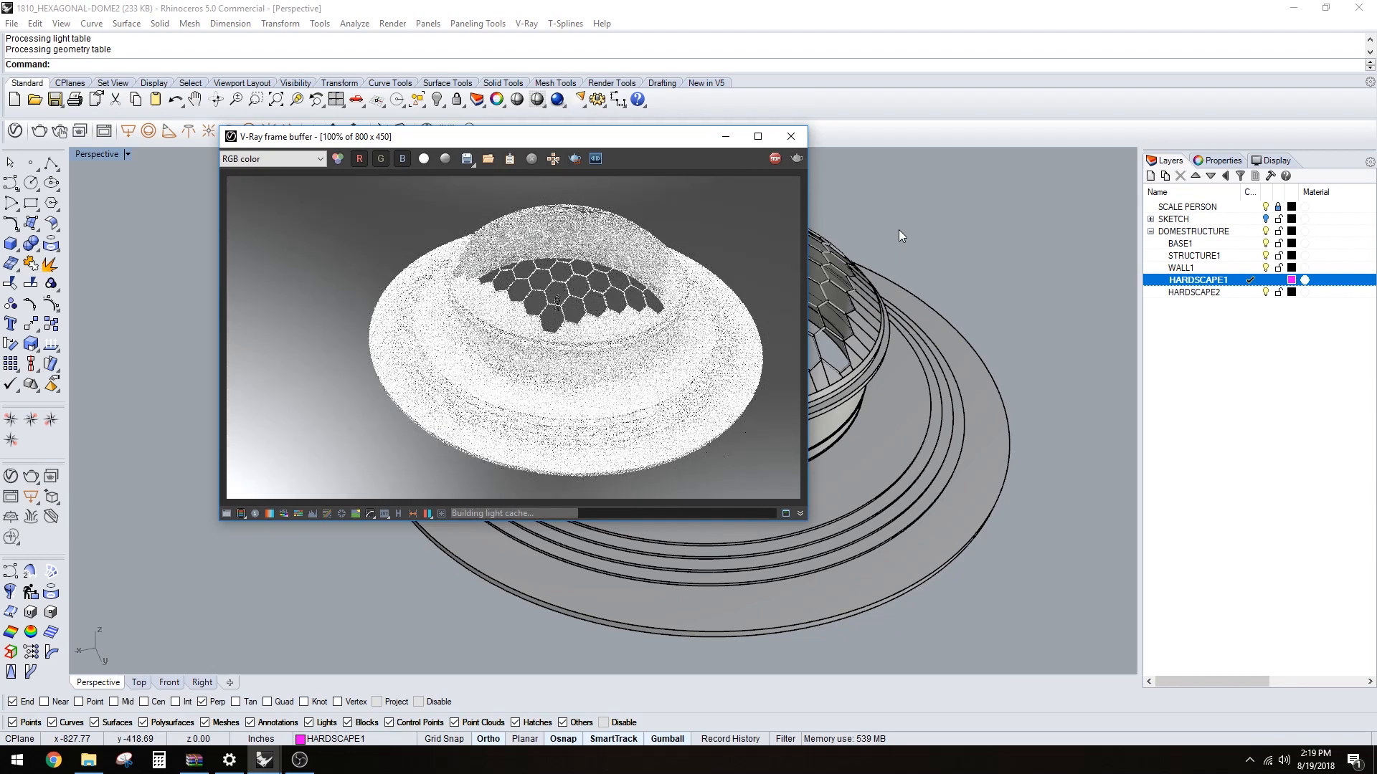
{"action": "right_click_drag", "start_coordinate": [899, 236], "coordinate": [715, 558]}
{"action": "scroll", "coordinate": [699, 393], "scroll_direction": "up", "scroll_amount": 6}
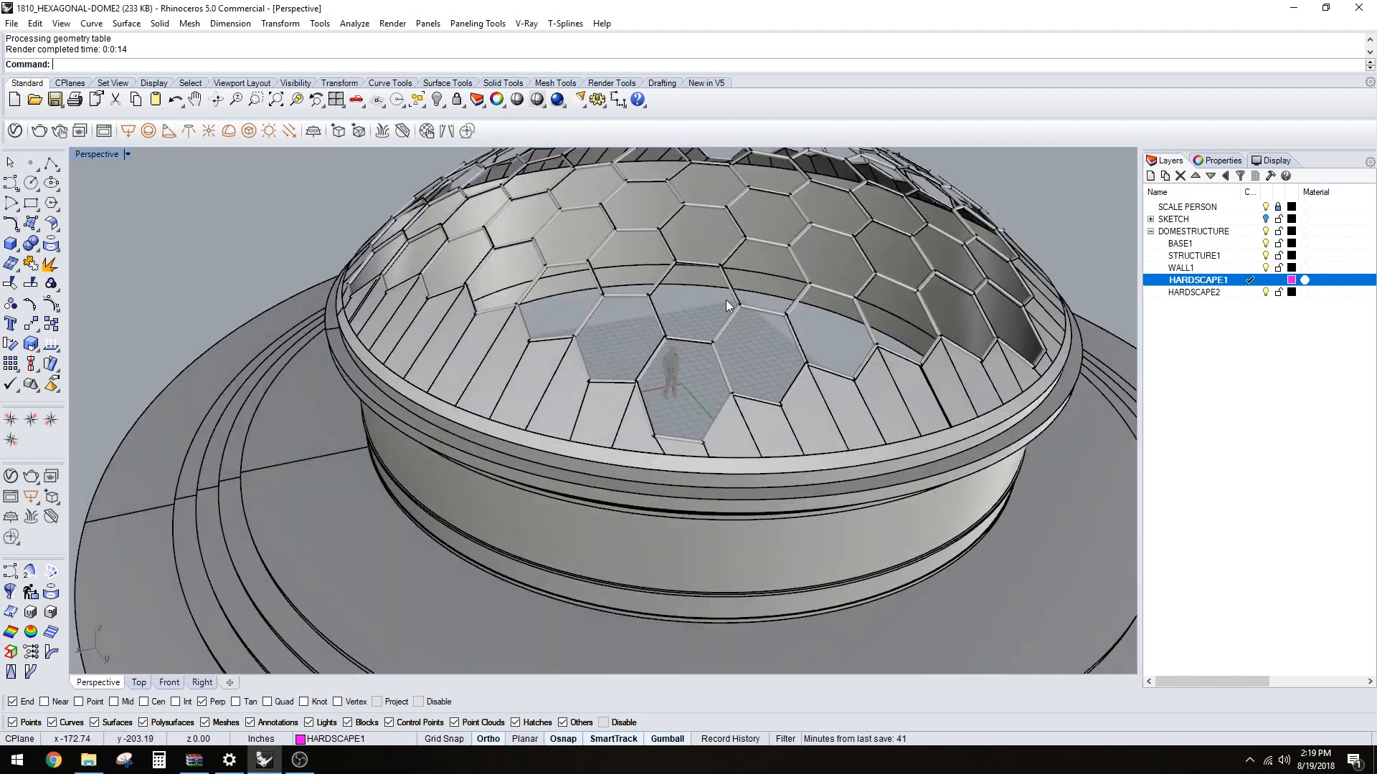
{"action": "right_click_drag", "start_coordinate": [726, 300], "coordinate": [618, 356]}
{"action": "scroll", "coordinate": [575, 400], "scroll_direction": "up", "scroll_amount": 8}
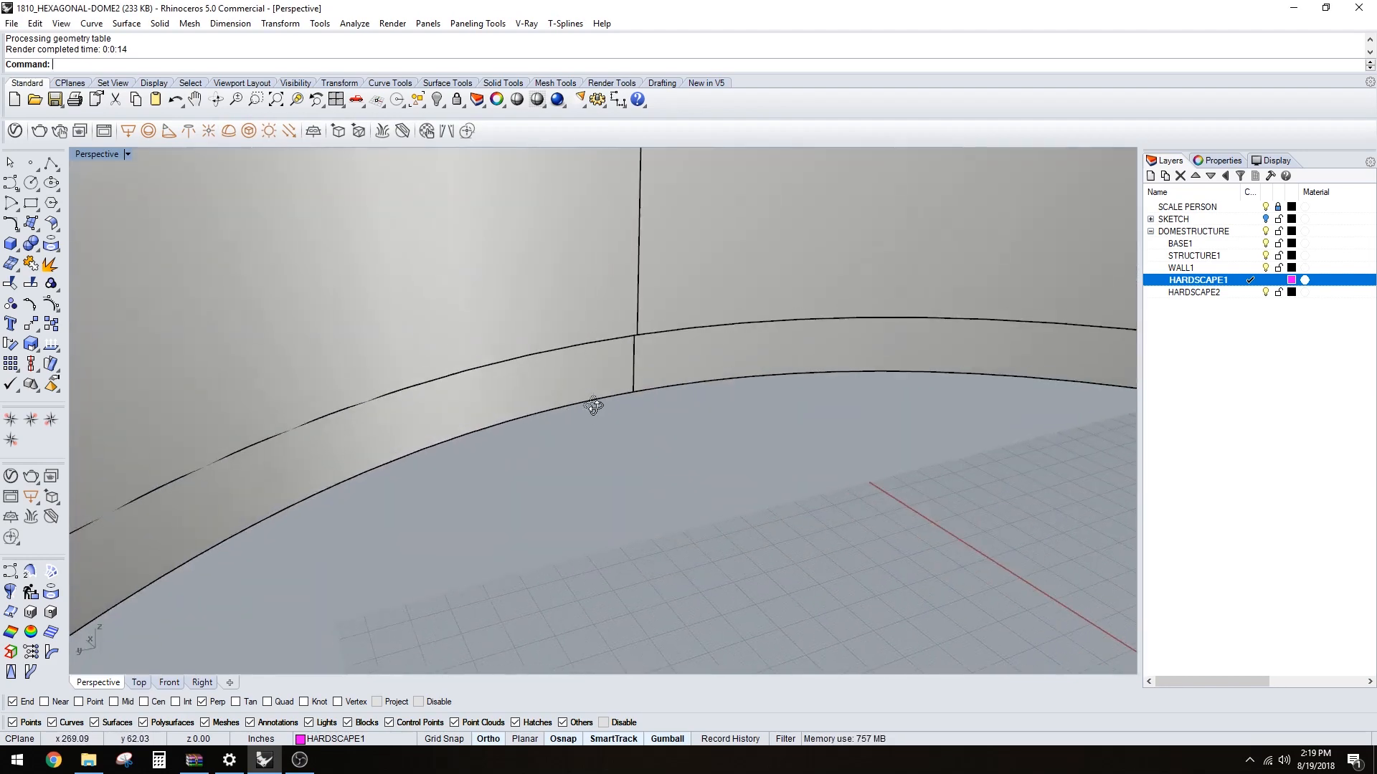
{"action": "key", "text": "Return"}
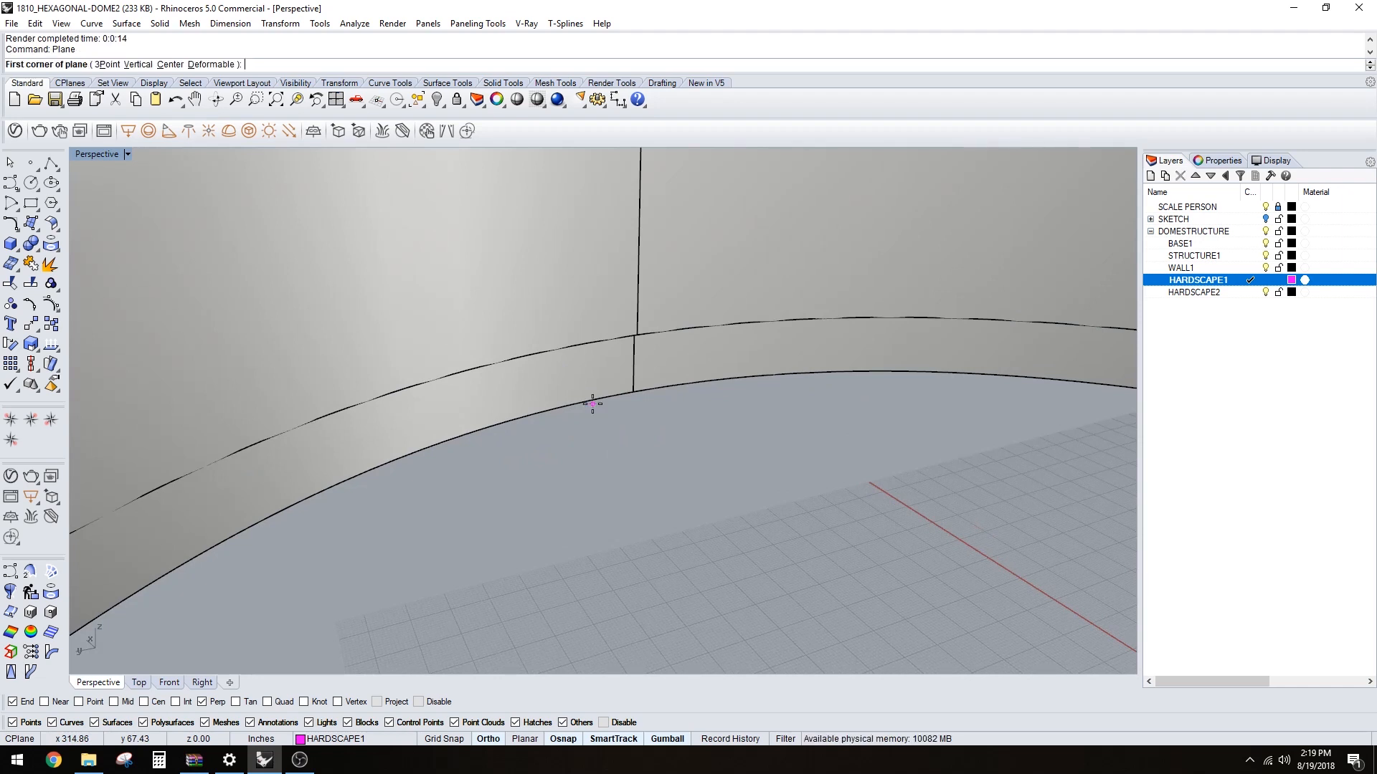
{"action": "key", "text": "BackSpace"}
{"action": "key", "text": "BackSpace"}
{"action": "key", "text": "BackSpace"}
{"action": "key", "text": "BackSpace"}
{"action": "key", "text": "BackSpace"}
{"action": "key", "text": "BackSpace"}
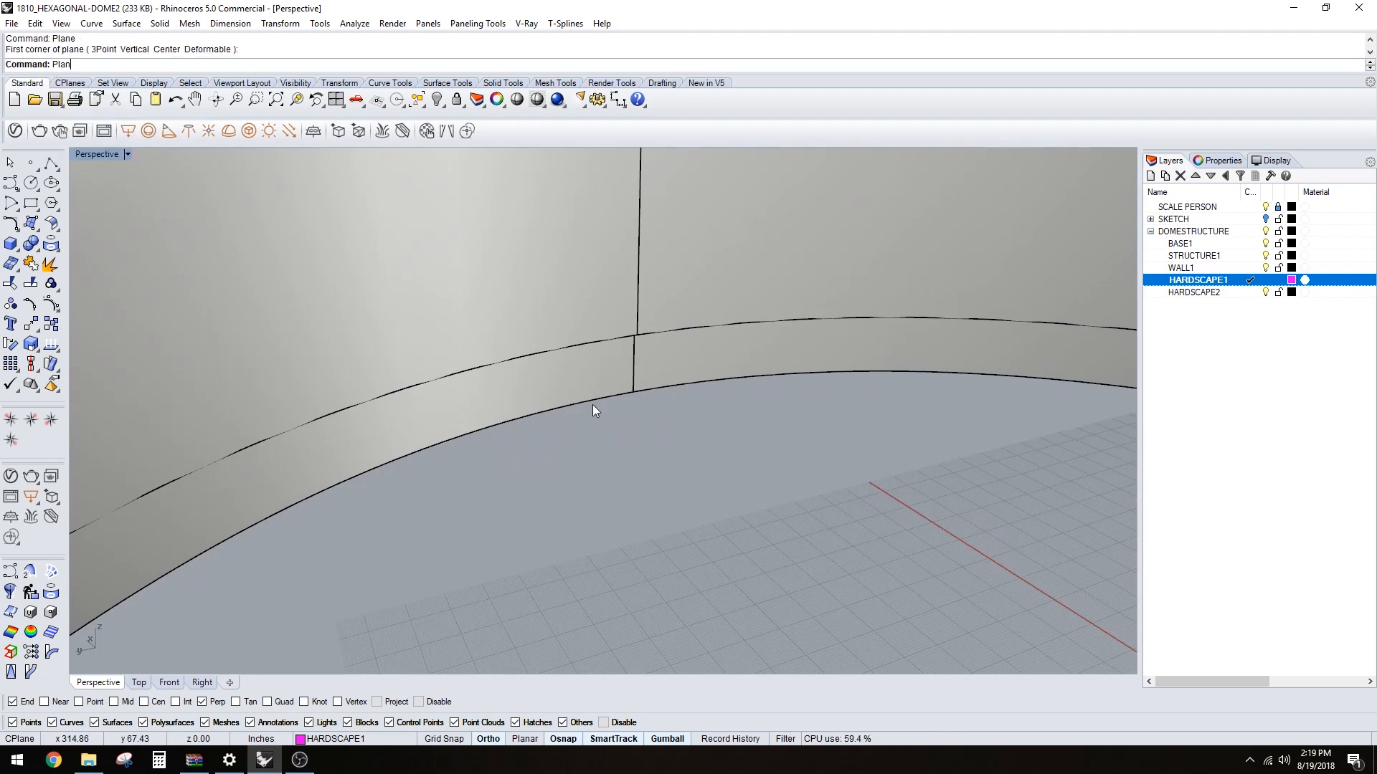
- Create a planar floor surface inside the dome from the wall's lower circular edge with PlanarSrf, and select it
{"action": "type", "text": "PlanarSrf"}
{"action": "key", "text": "Return"}
{"action": "left_click", "coordinate": [609, 343]}
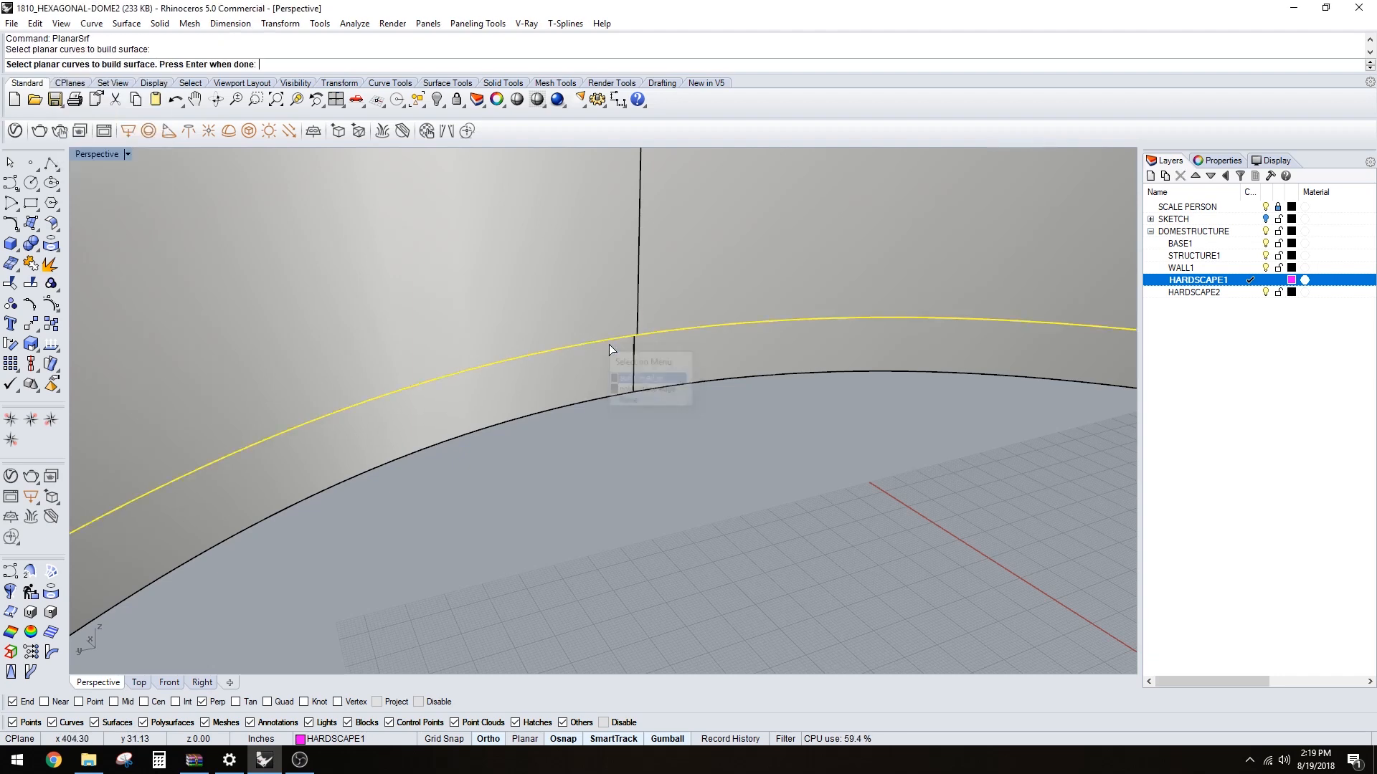
{"action": "key", "text": "Return"}
{"action": "scroll", "coordinate": [613, 346], "scroll_direction": "down", "scroll_amount": 5}
{"action": "right_click_drag", "start_coordinate": [613, 346], "coordinate": [674, 385]}
{"action": "left_click", "coordinate": [675, 387]}
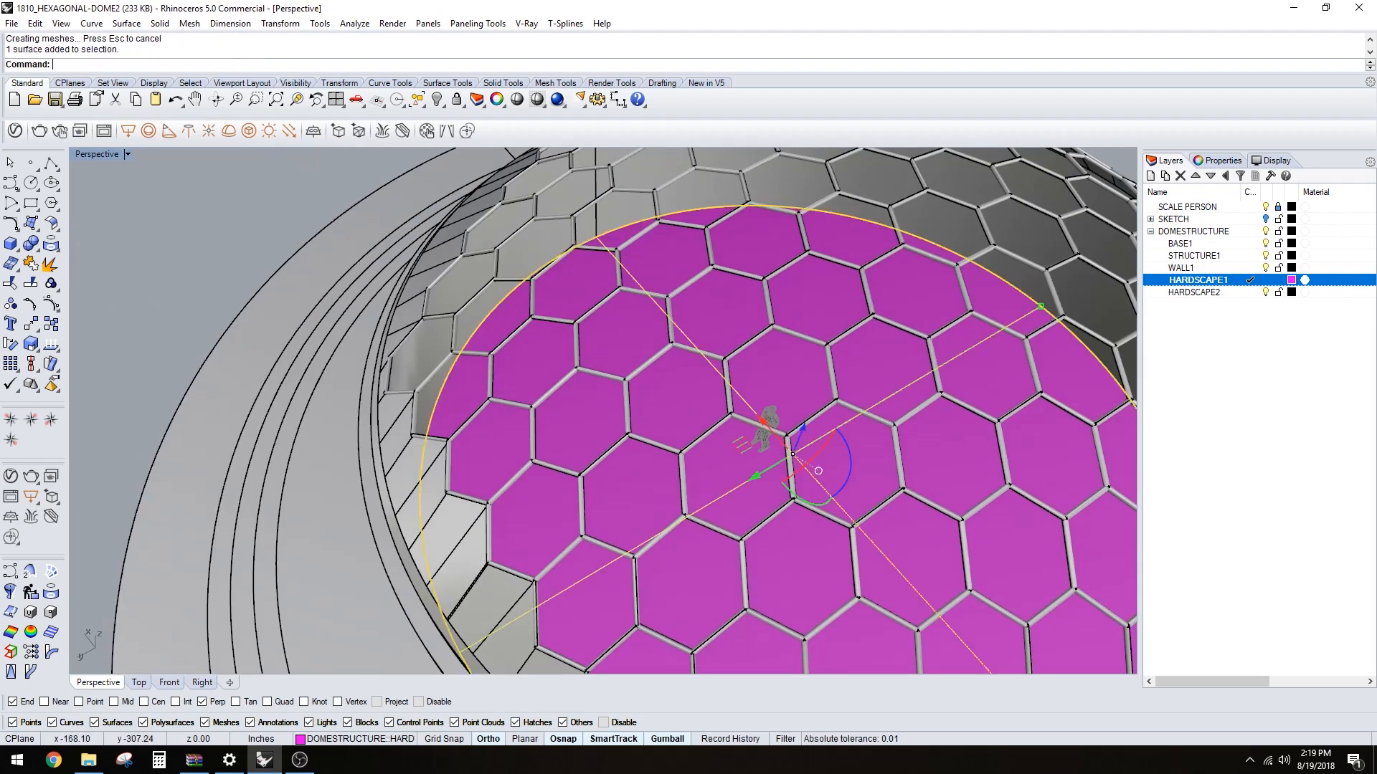
- Set the HARDSCAPE1 layer color to Dark Gray, clear the selection, and start a V-Ray production render of the whole model
{"action": "left_click", "coordinate": [1291, 281]}
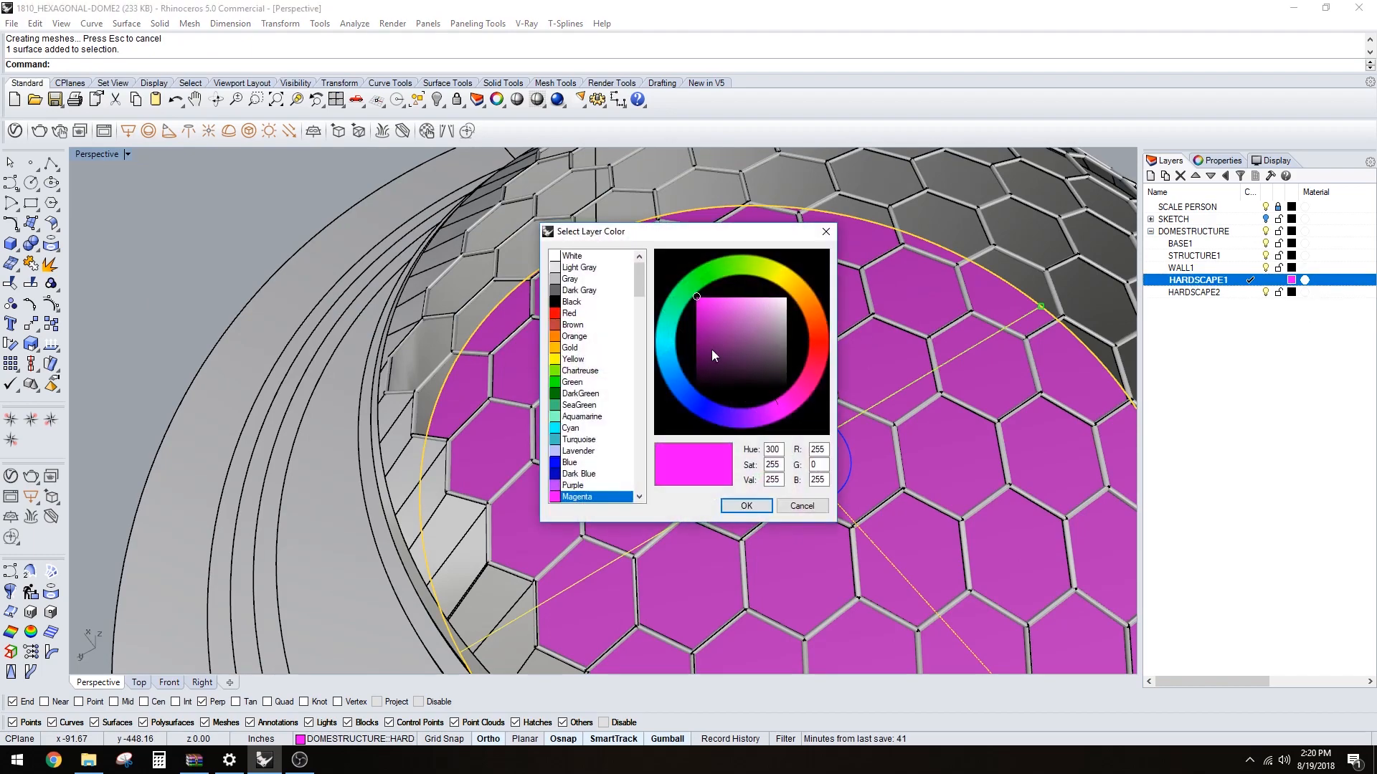
{"action": "double_click", "coordinate": [566, 291]}
{"action": "scroll", "coordinate": [567, 387], "scroll_direction": "down", "scroll_amount": 6}
{"action": "key", "text": "Escape"}
{"action": "right_click_drag", "start_coordinate": [603, 419], "coordinate": [643, 436]}
{"action": "left_click", "coordinate": [49, 129]}
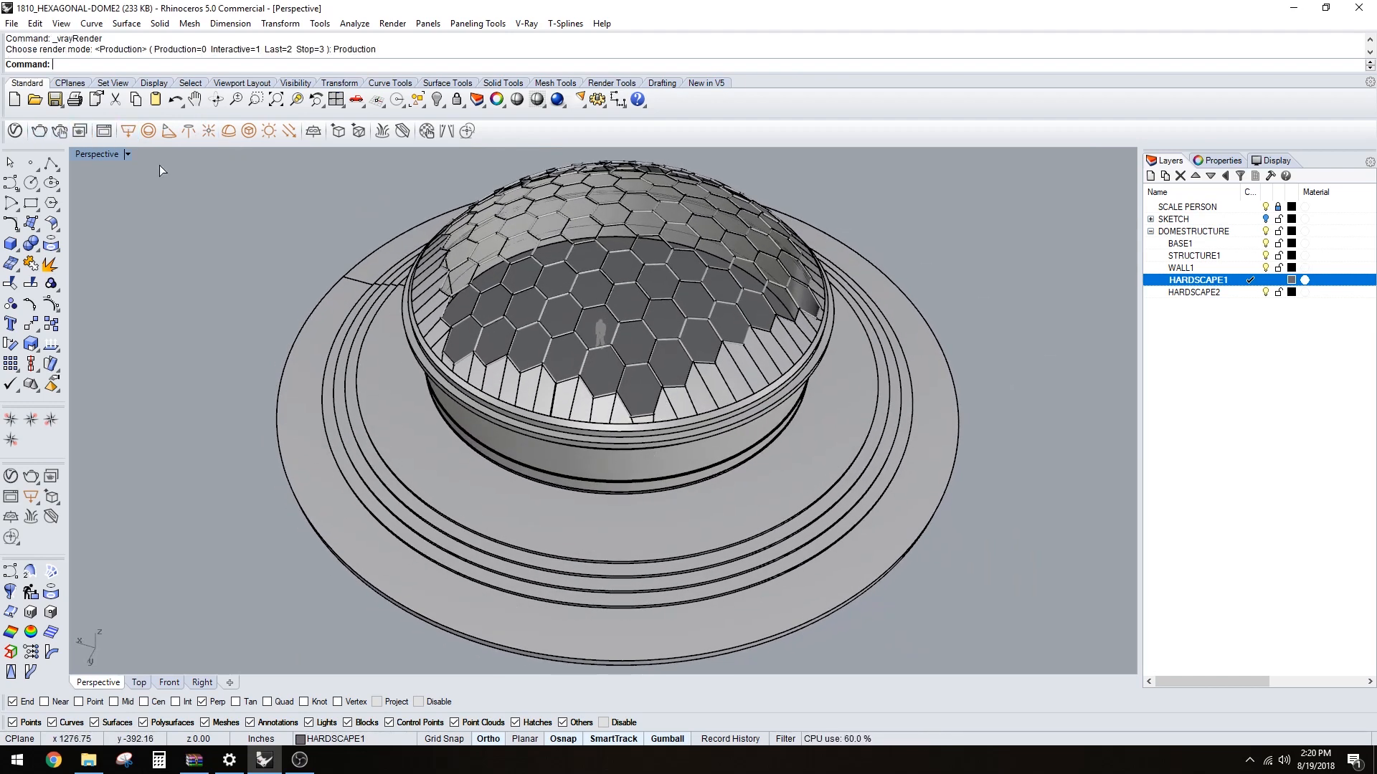
- Set the V-Ray render output to 1920 x 1080 in 16:9 Widescreen, start a trial render, and close its frame buffer
{"action": "left_click_drag", "start_coordinate": [1088, 203], "coordinate": [1098, 203]}
{"action": "left_click", "coordinate": [961, 274]}
{"action": "left_click", "coordinate": [1052, 354]}
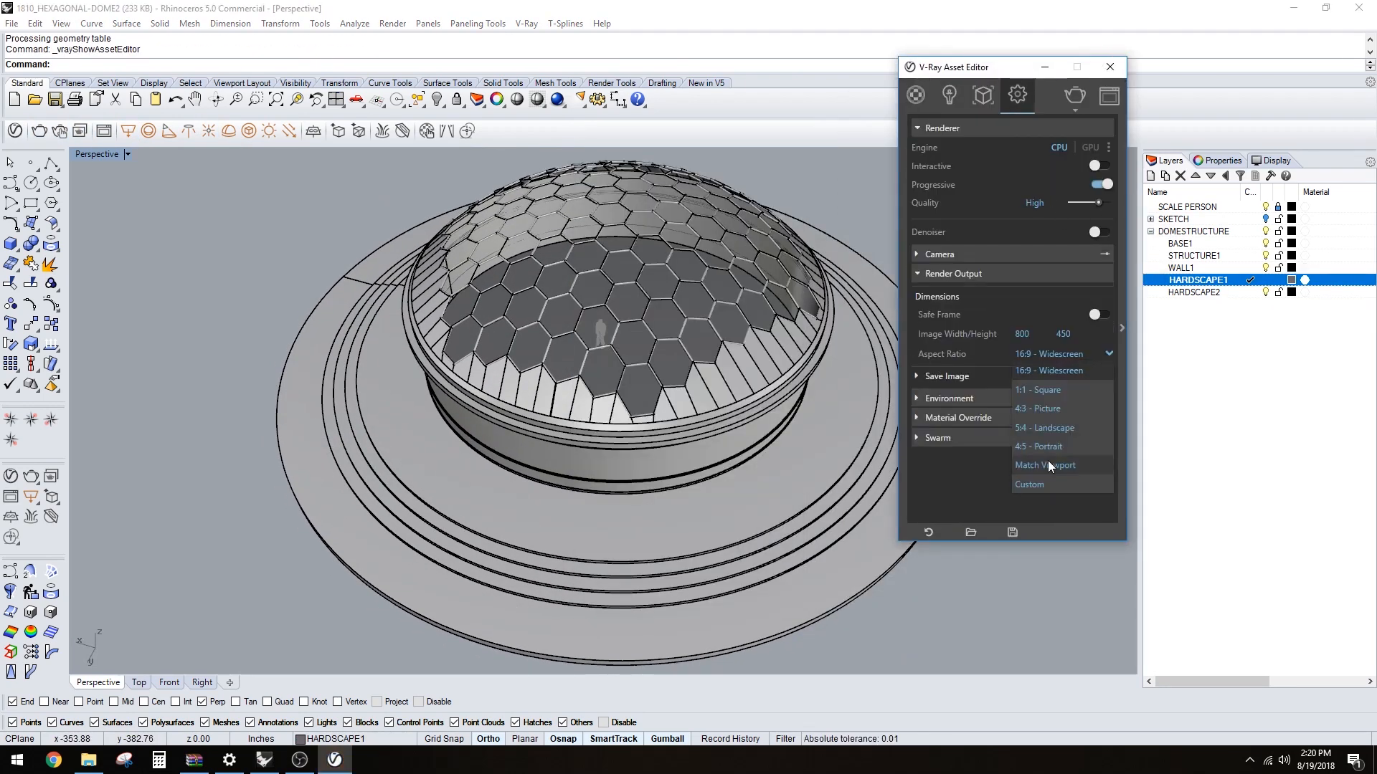
{"action": "left_click", "coordinate": [1047, 465]}
{"action": "left_click", "coordinate": [1061, 355]}
{"action": "left_click", "coordinate": [1053, 371]}
{"action": "type", "text": "1920"}
{"action": "left_click_drag", "start_coordinate": [994, 73], "coordinate": [1186, 124]}
{"action": "left_click", "coordinate": [1269, 145]}
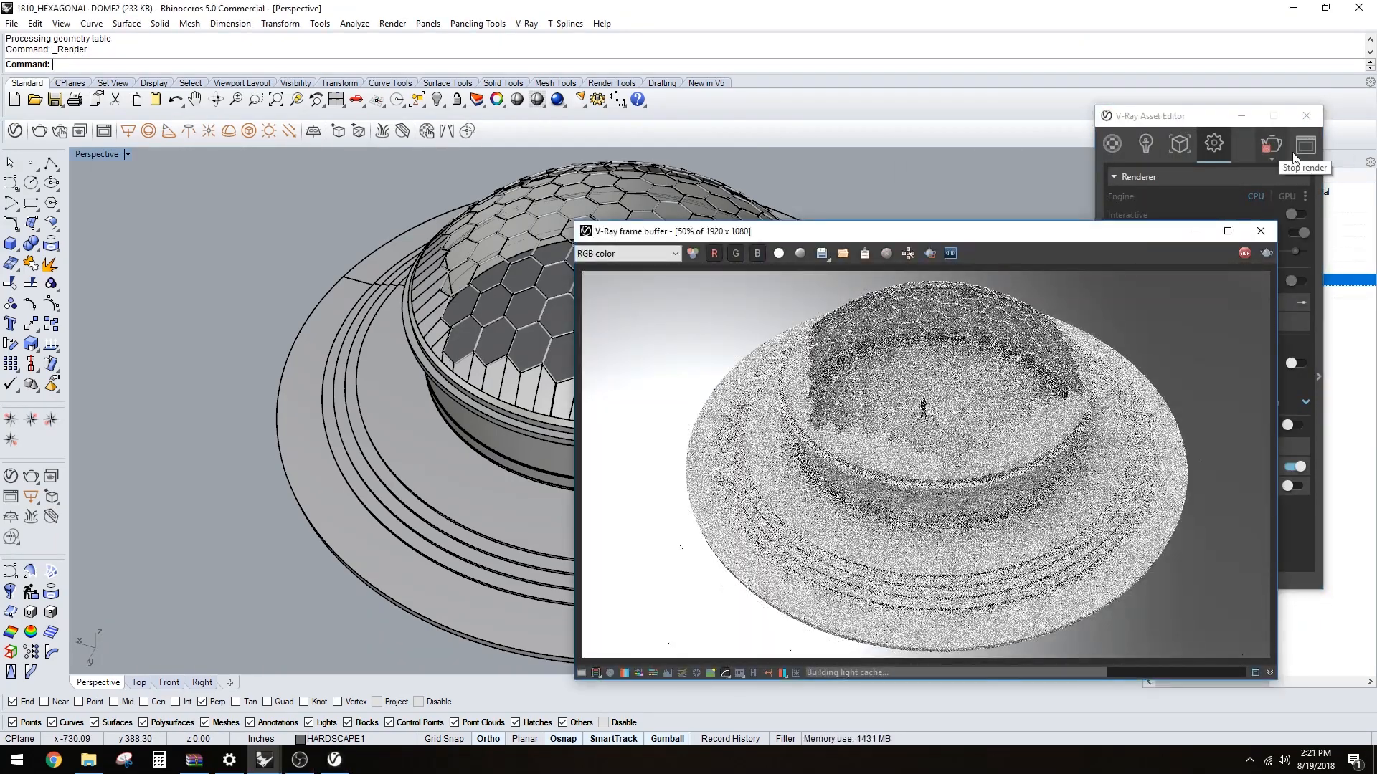
{"action": "left_click", "coordinate": [1261, 230]}
- Add a directional light aimed at the model, and frame the whole dome and hardscape in the perspective view
{"action": "left_click", "coordinate": [289, 131]}
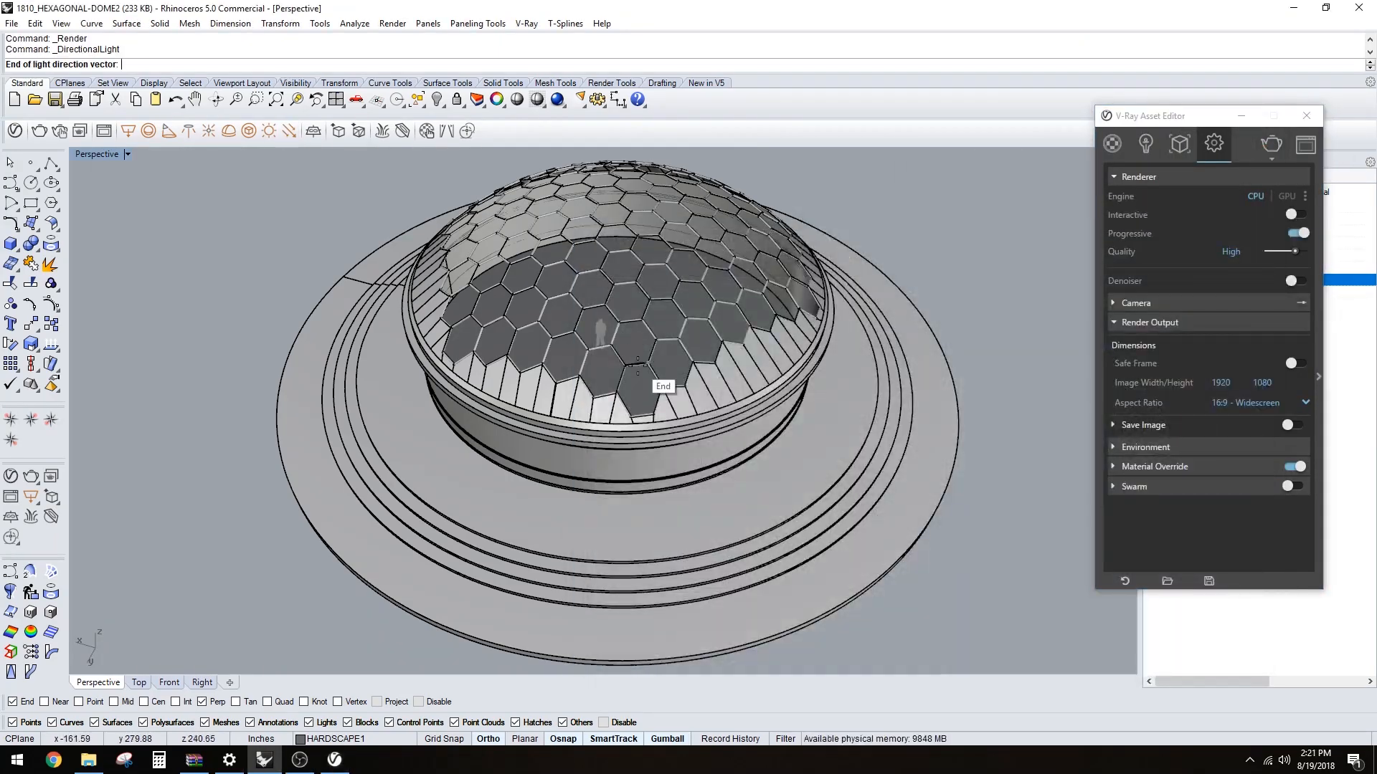
{"action": "scroll", "coordinate": [636, 373], "scroll_direction": "up", "scroll_amount": 5}
{"action": "left_click", "coordinate": [574, 463]}
{"action": "left_click", "coordinate": [330, 289]}
{"action": "type", "text": "z e"}
{"action": "scroll", "coordinate": [603, 401], "scroll_direction": "up", "scroll_amount": 2}
{"action": "right_click_drag", "start_coordinate": [604, 401], "coordinate": [612, 393], "text": "shift"}
- Render the perspective view with V-Ray, enlarge the frame buffer window, and inspect the finished image up close
{"action": "left_click", "coordinate": [1271, 145]}
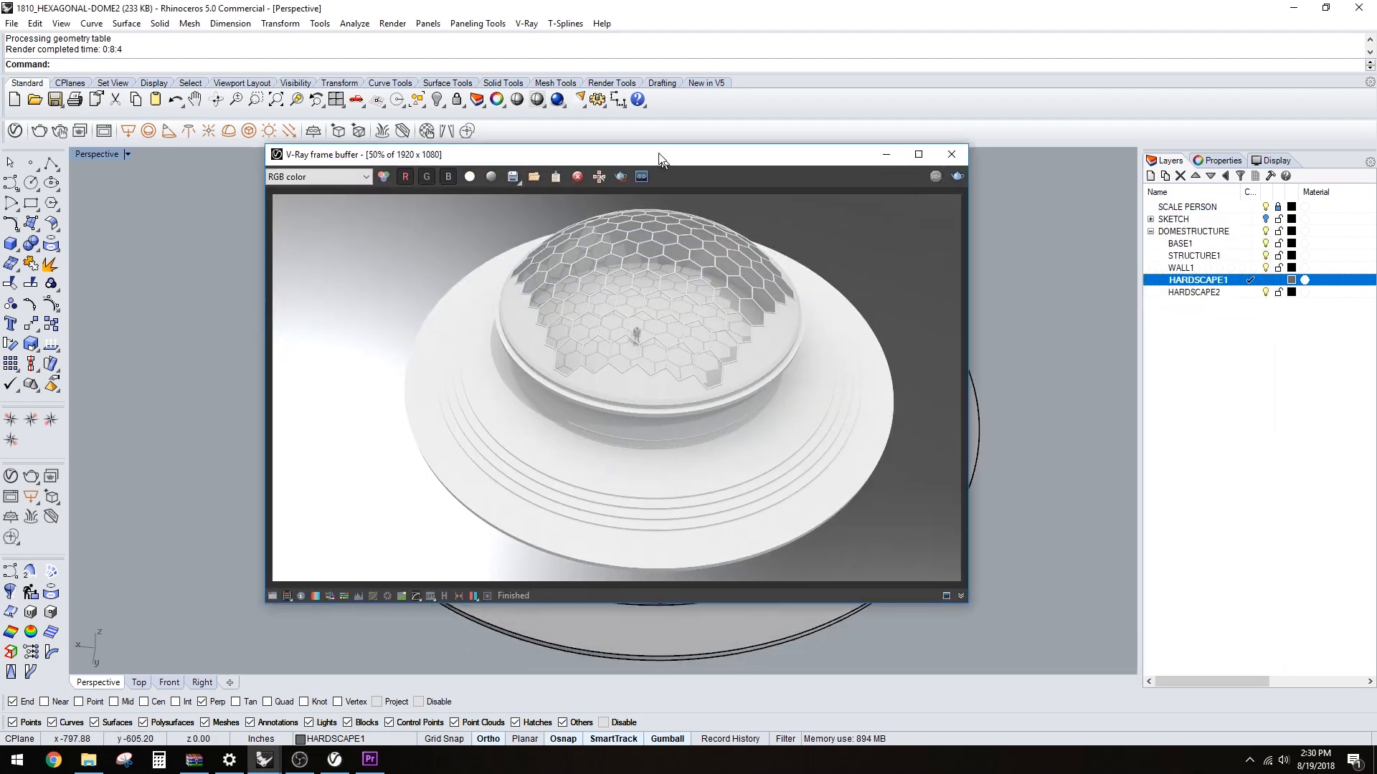
{"action": "left_click_drag", "start_coordinate": [917, 566], "coordinate": [1272, 694]}
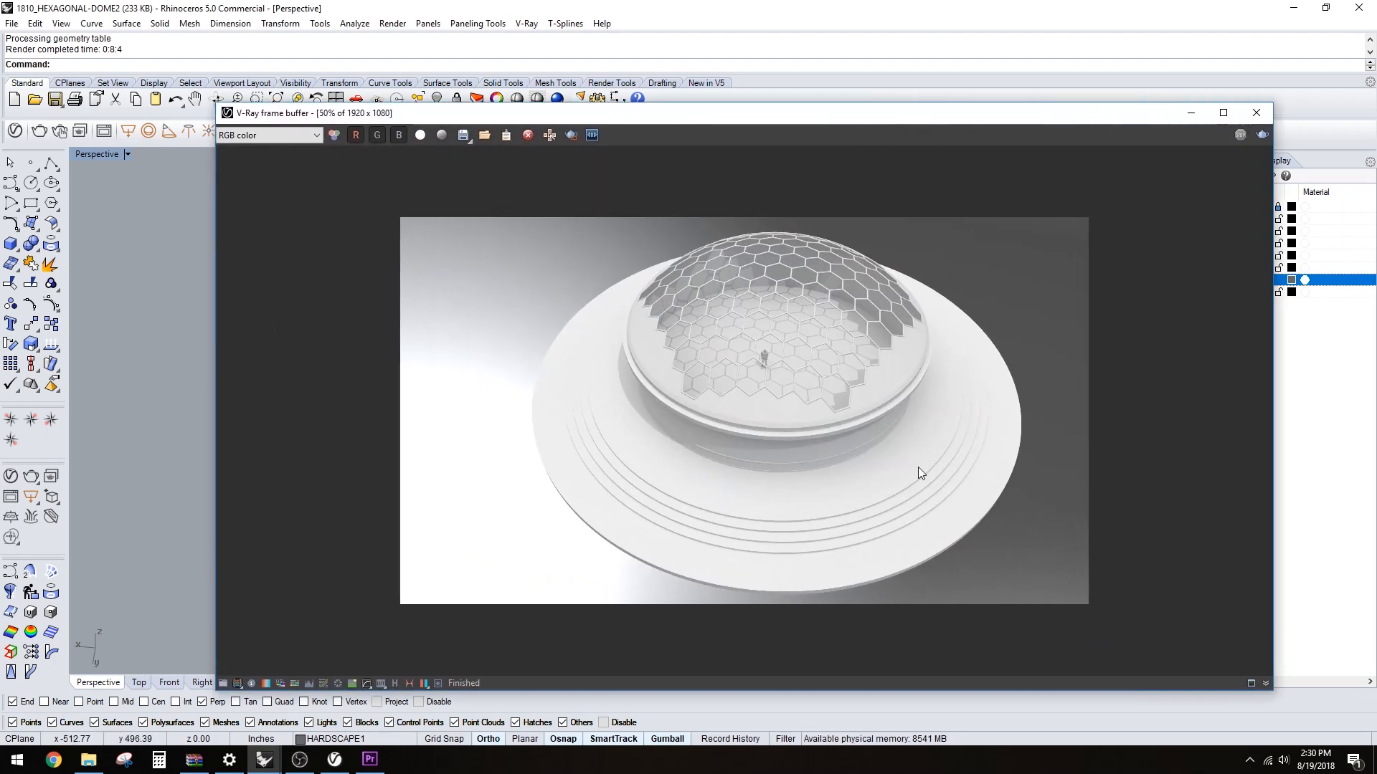
{"action": "scroll", "coordinate": [815, 432], "scroll_direction": "up", "scroll_amount": 1}
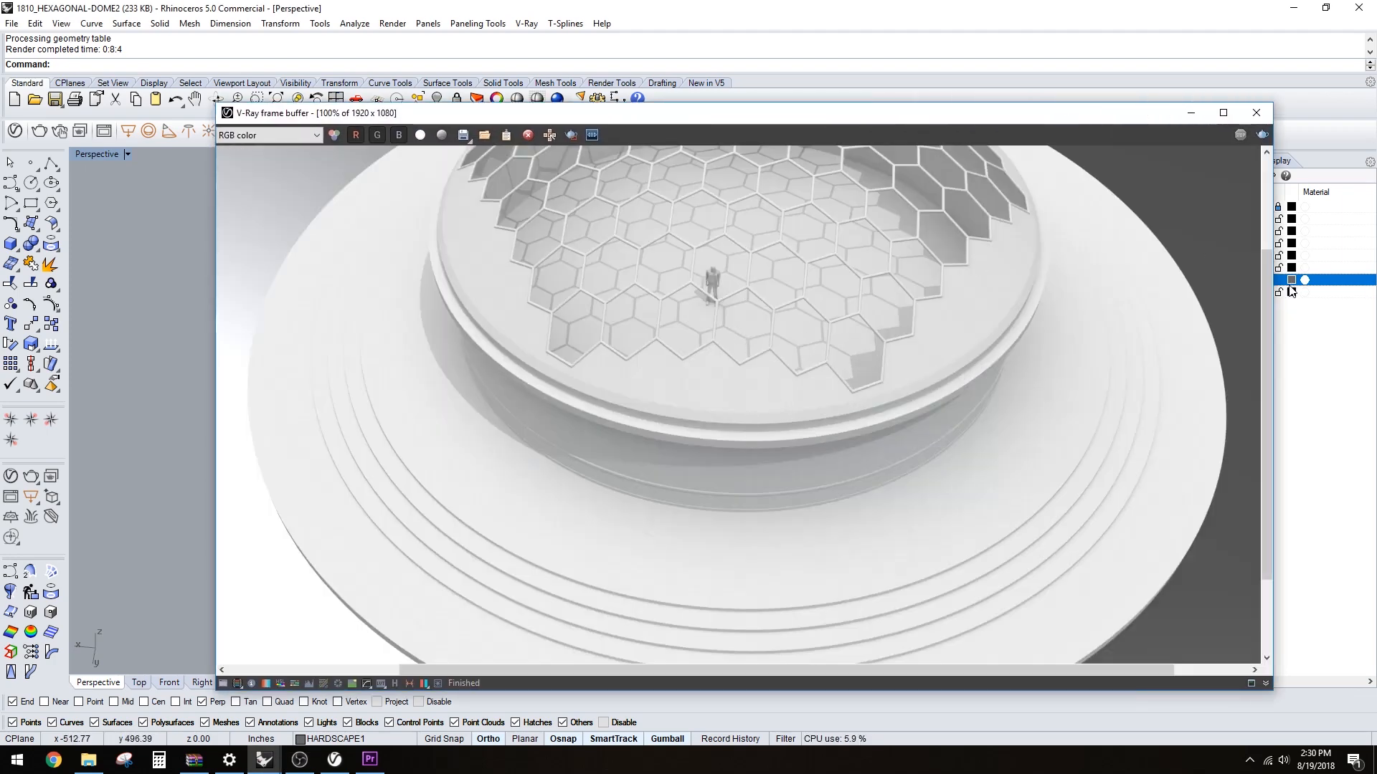
{"action": "left_click_drag", "start_coordinate": [1266, 287], "coordinate": [1255, 197]}
{"action": "scroll", "coordinate": [618, 354], "scroll_direction": "down", "scroll_amount": 1}
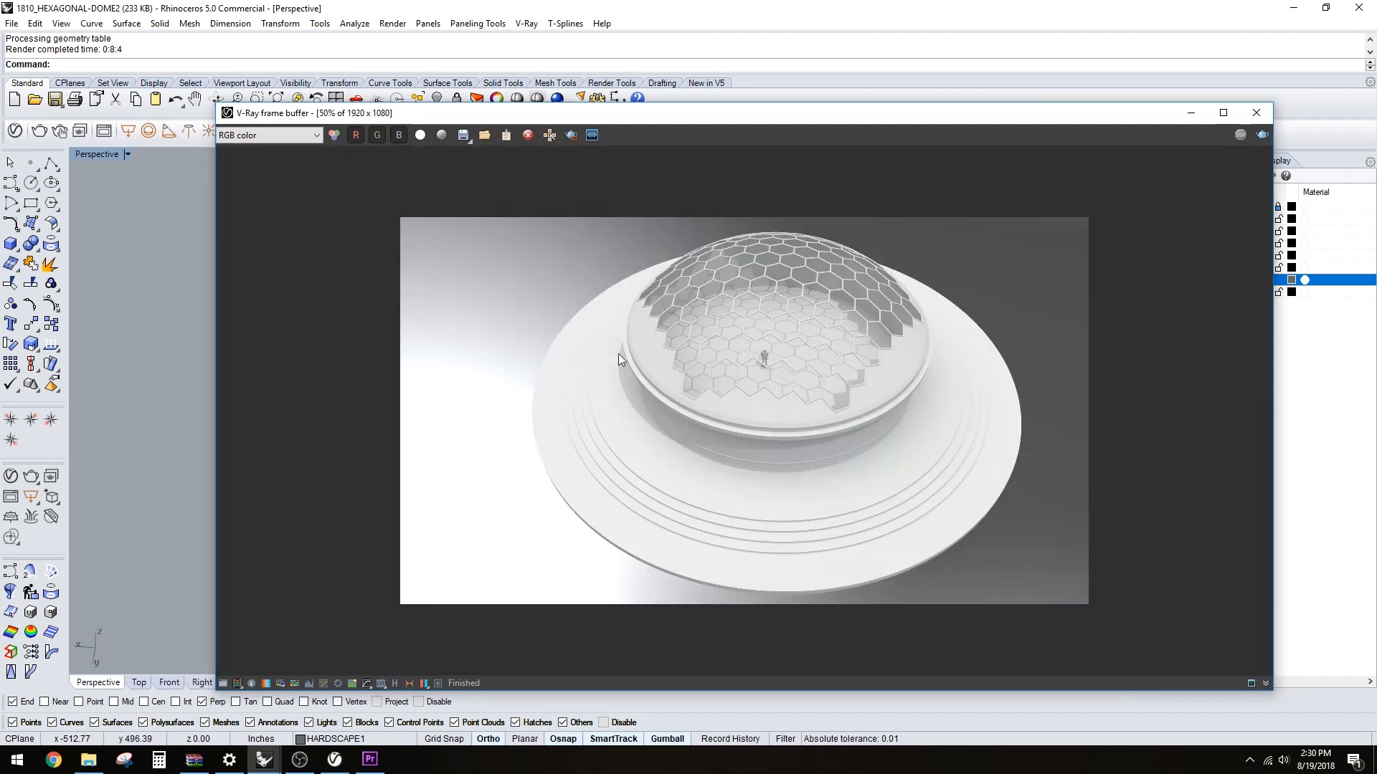